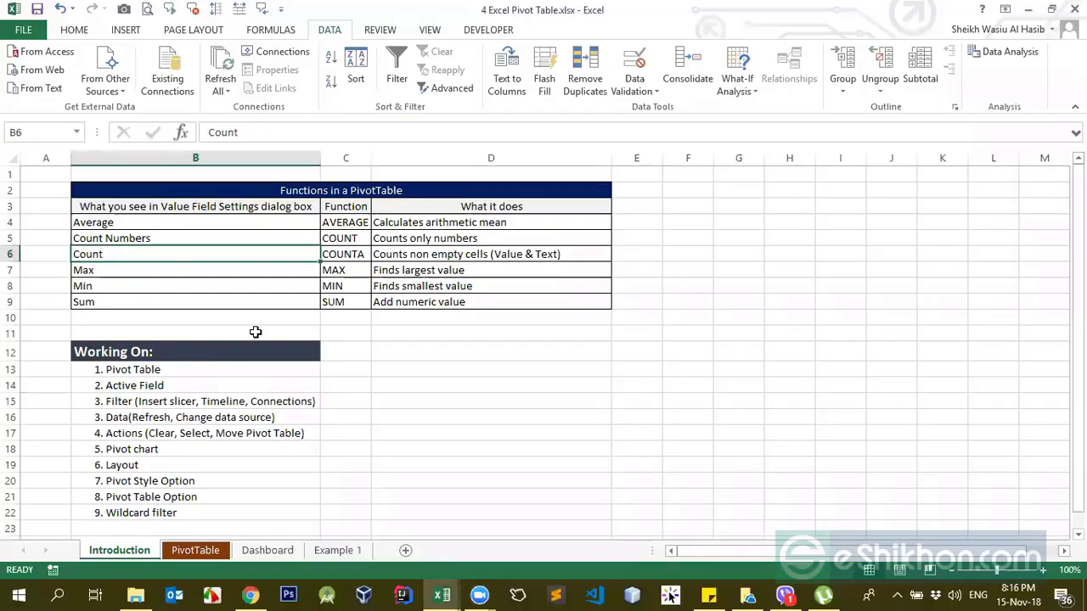
click(644, 281)
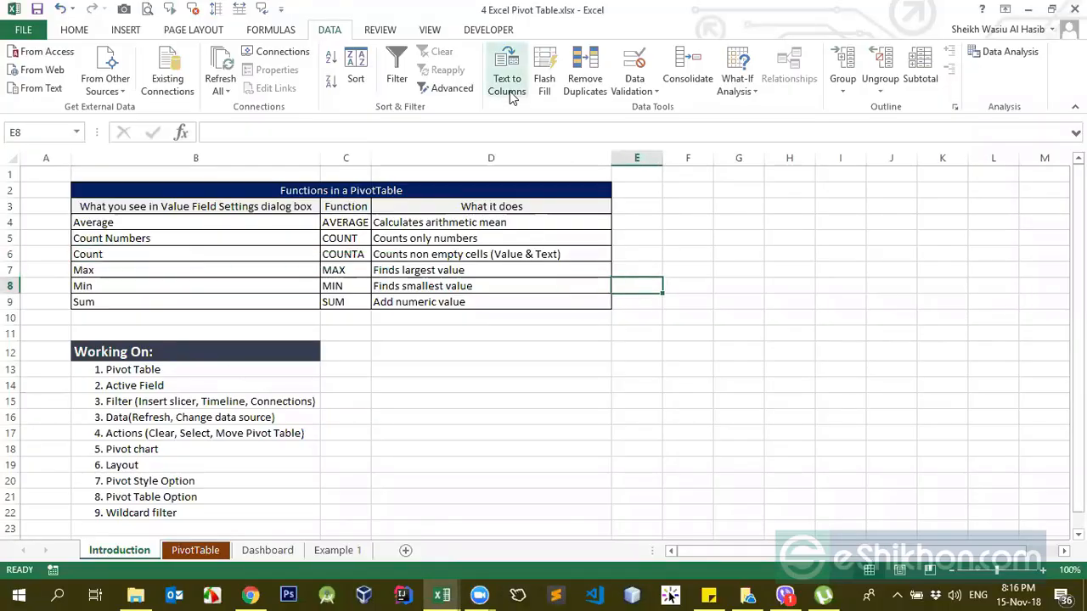
click(710, 222)
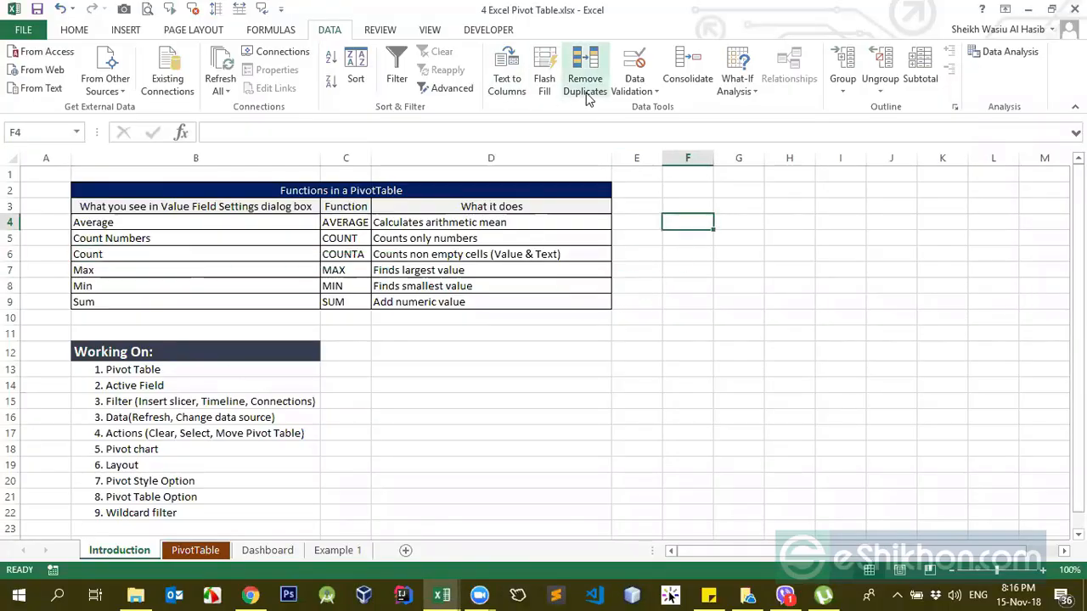
click(644, 100)
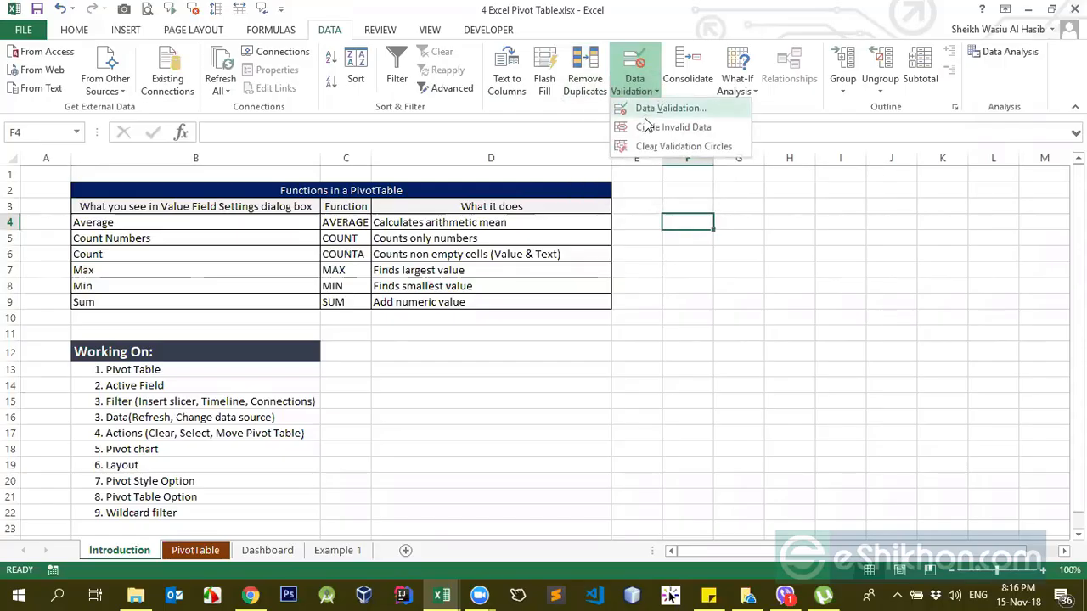
click(589, 315)
click(123, 32)
click(90, 32)
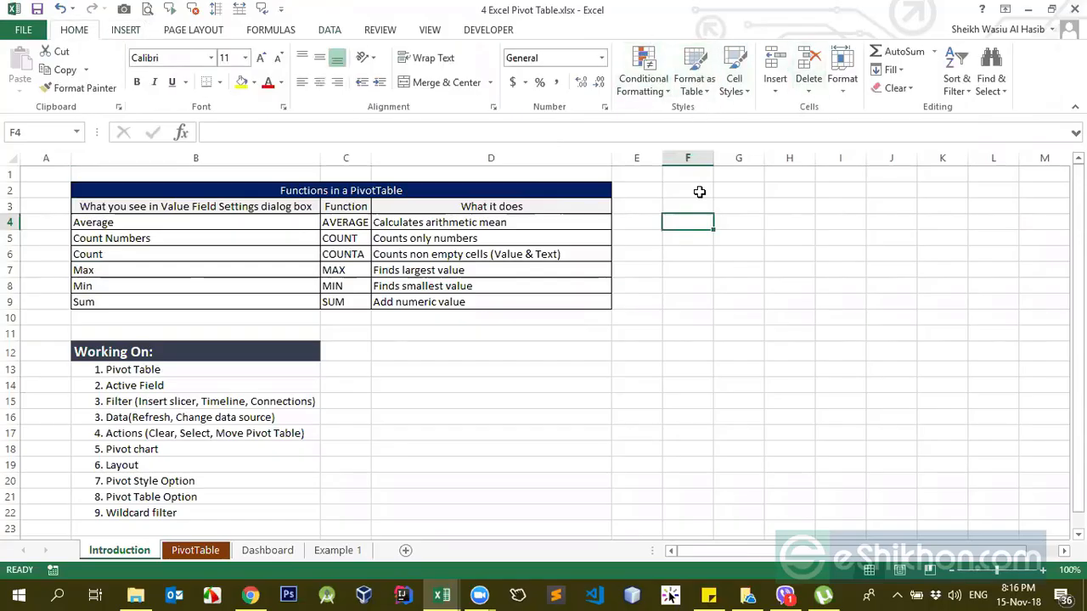
click(774, 91)
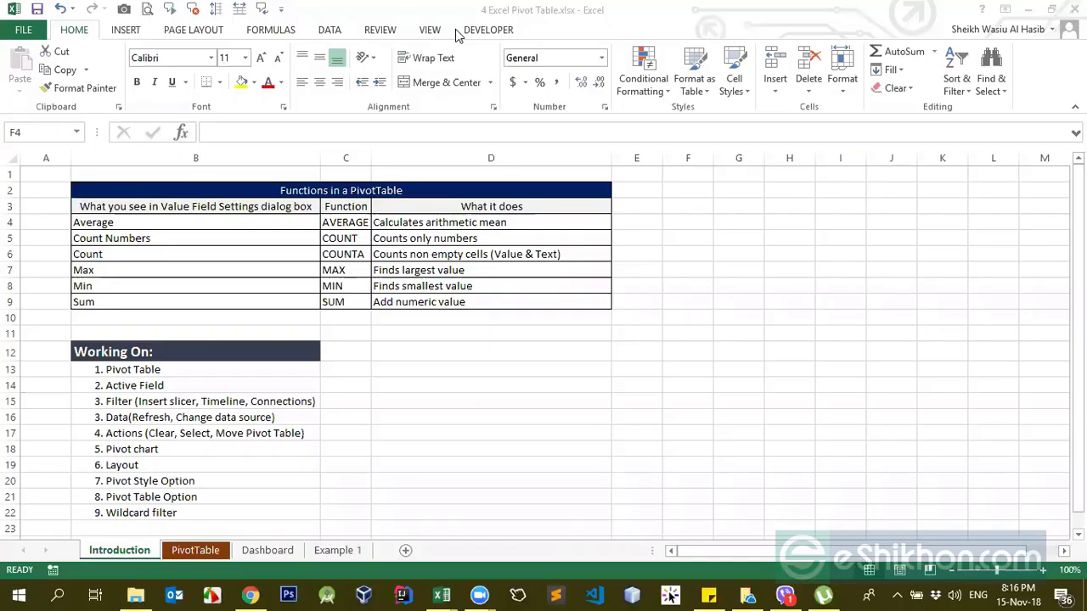
click(597, 223)
mouse_move(479, 595)
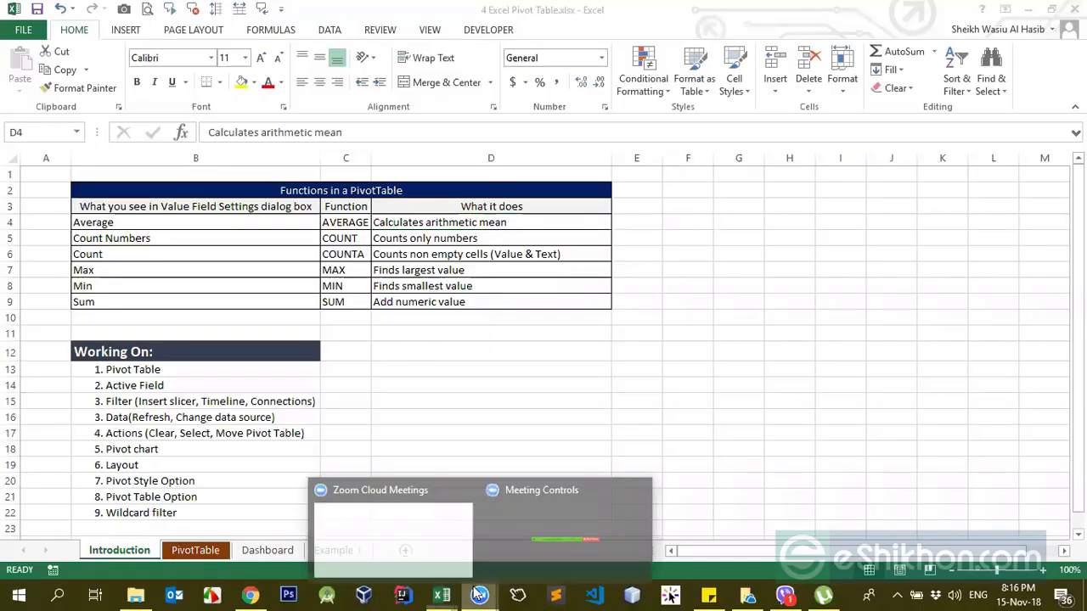
mouse_move(515, 566)
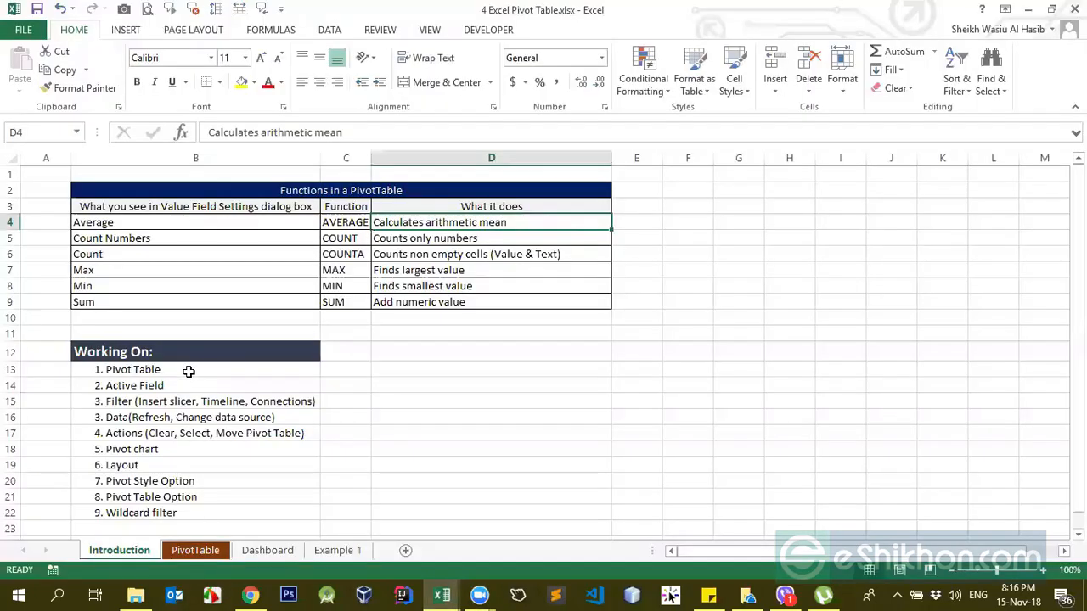
click(187, 369)
click(346, 270)
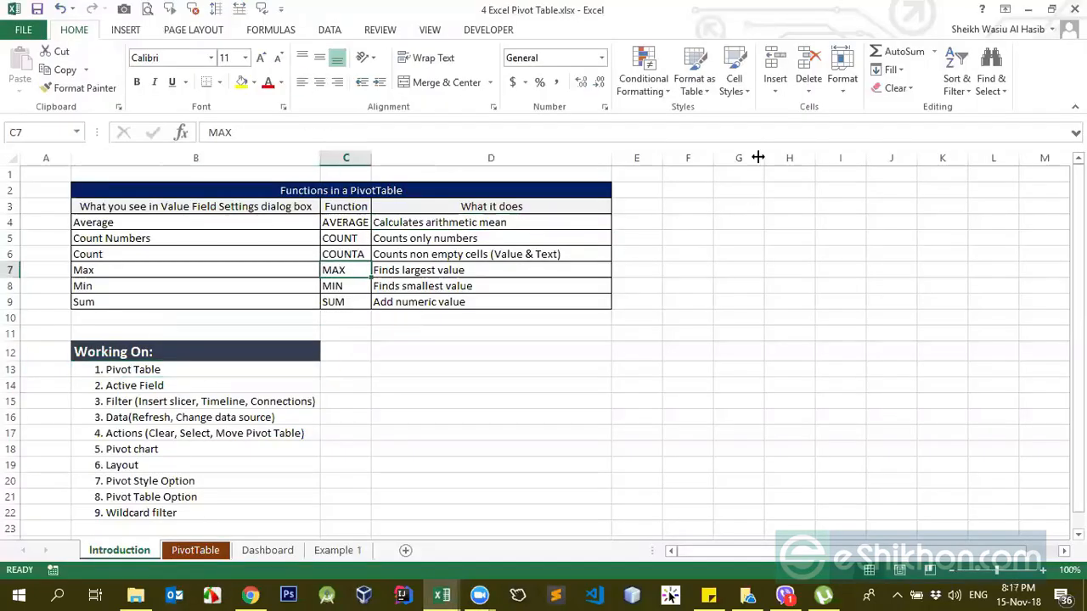
click(778, 94)
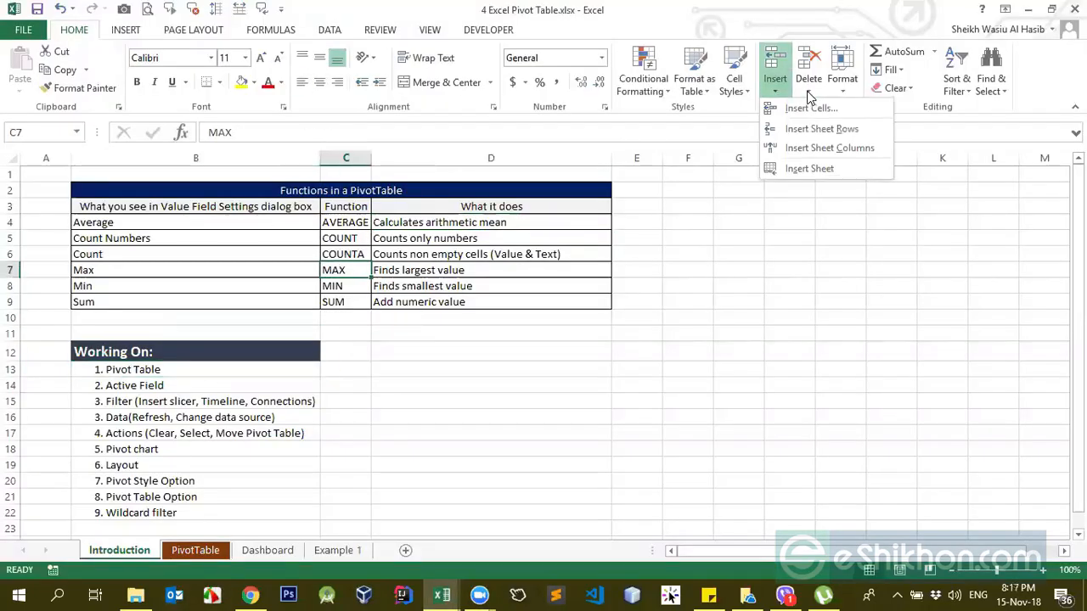
click(807, 93)
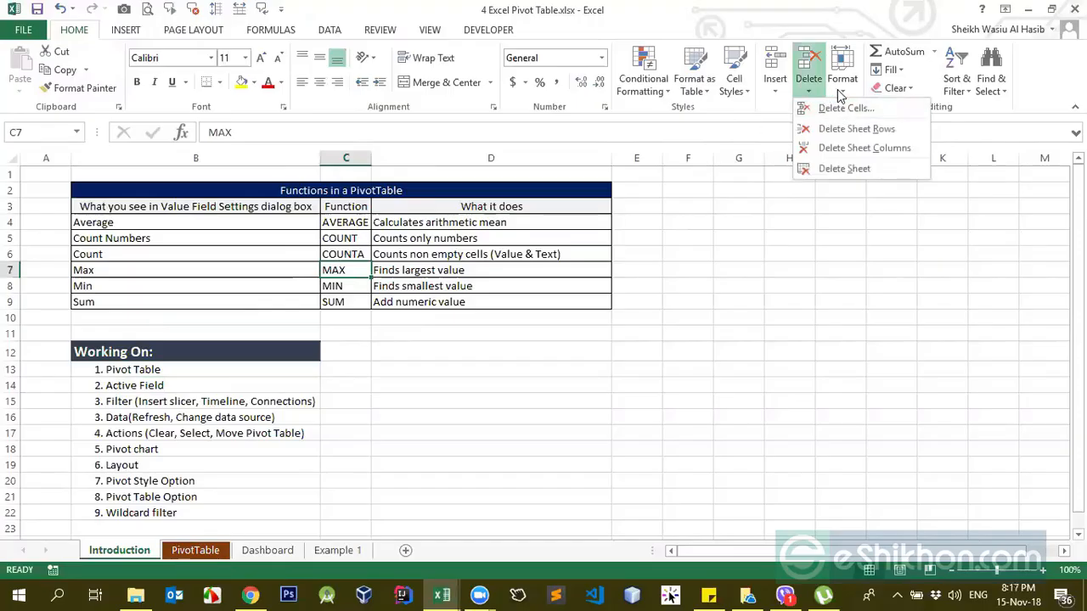
key(Escape)
click(842, 92)
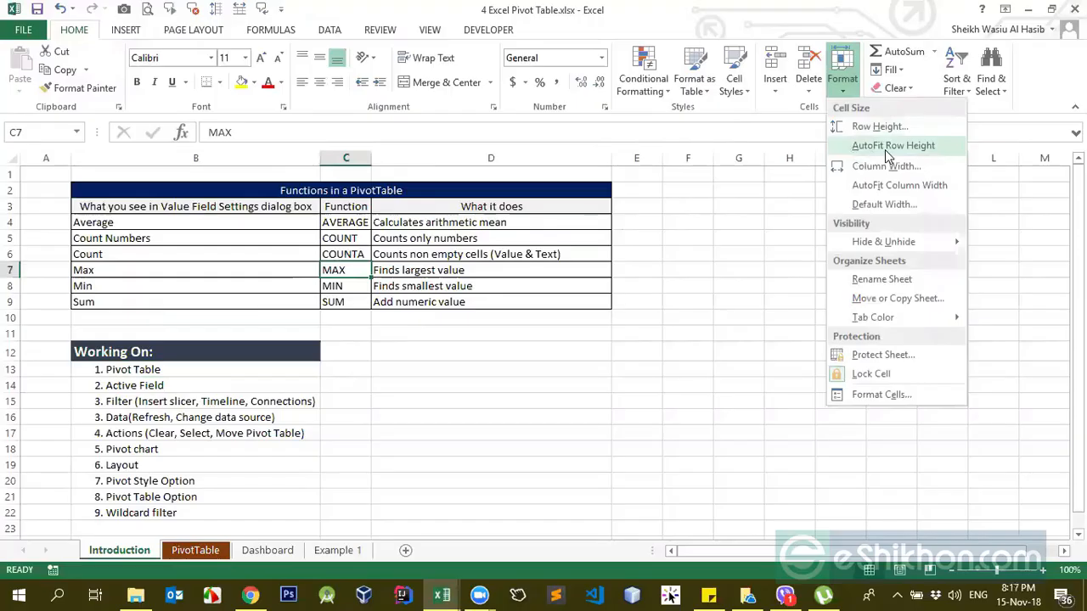
click(907, 89)
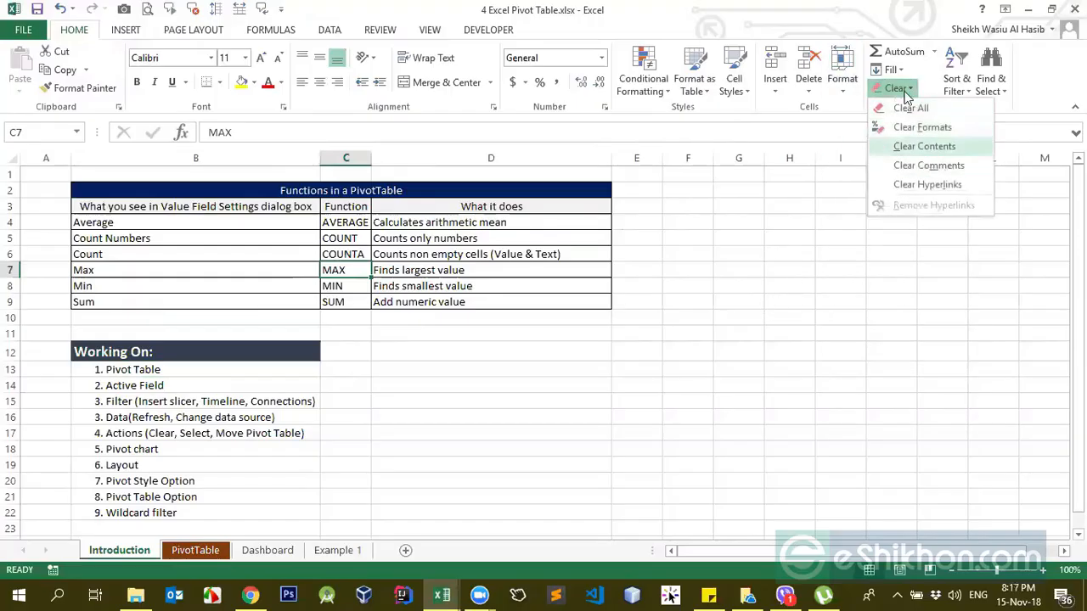
click(891, 70)
click(527, 421)
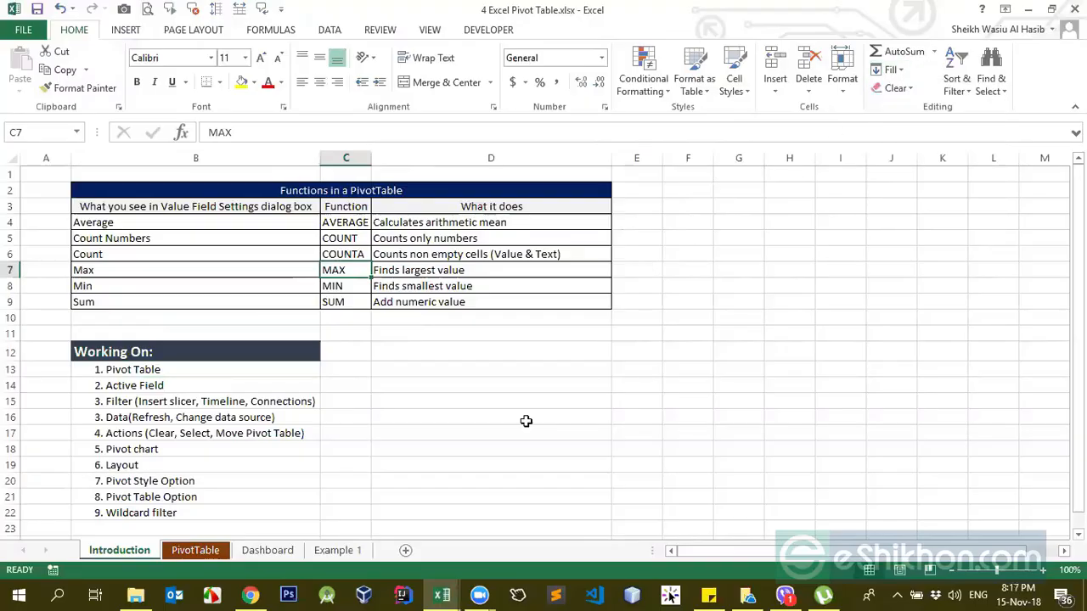
Step: Switch to File Explorer and open the workbook 3 Excel Data Tools.xlsx from the Eshikon folder
click(136, 595)
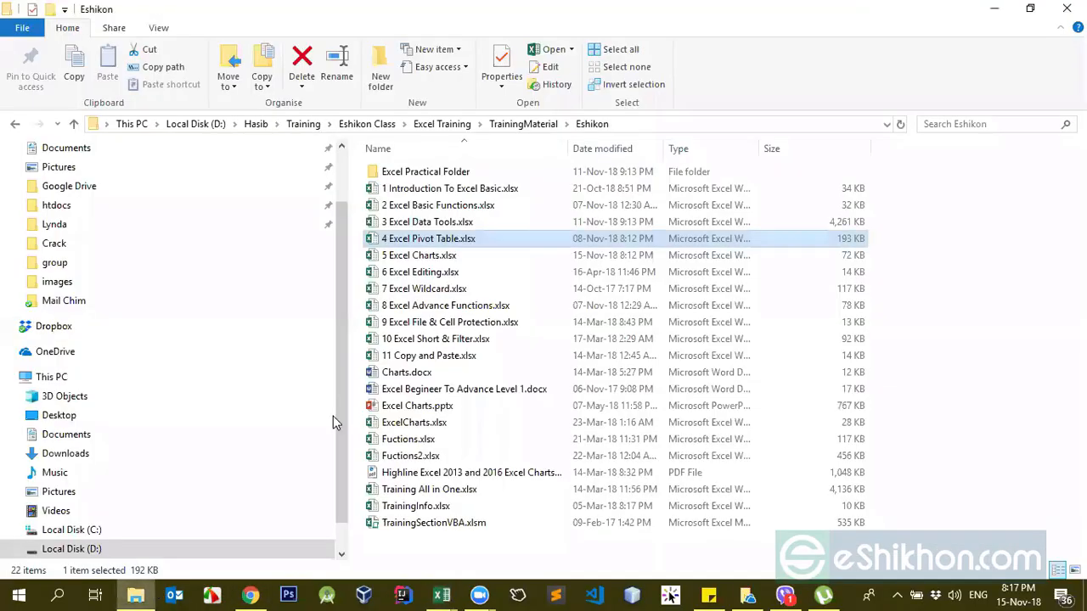
click(435, 260)
click(420, 224)
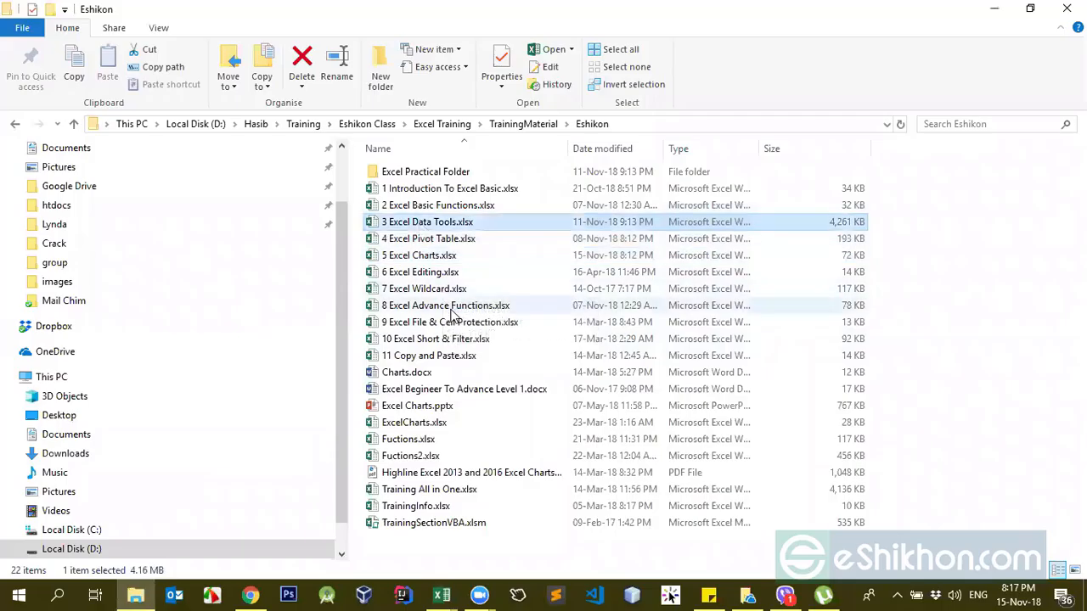
click(429, 273)
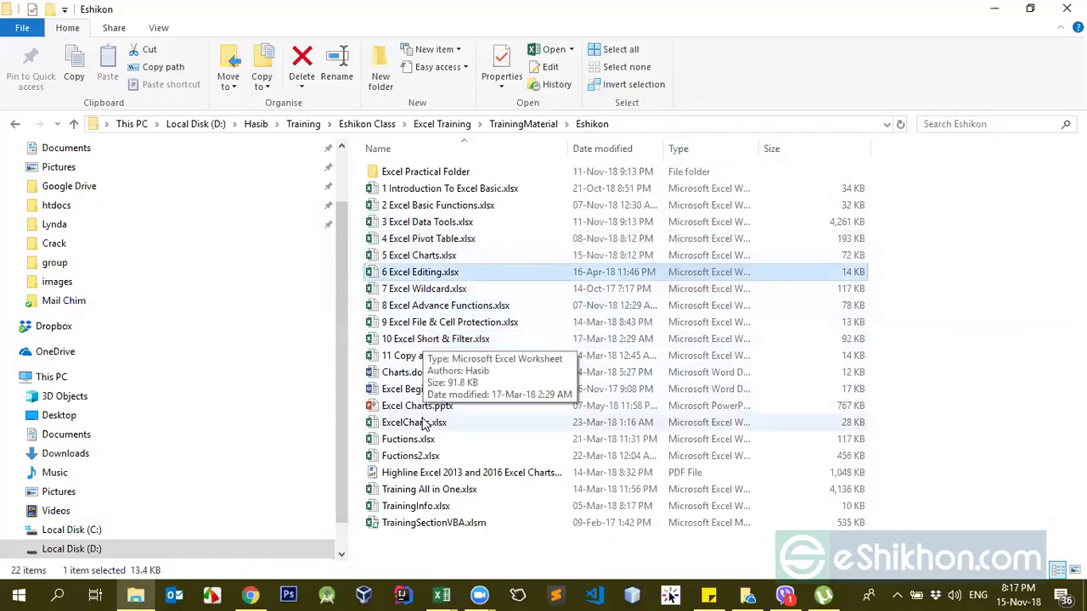
click(415, 226)
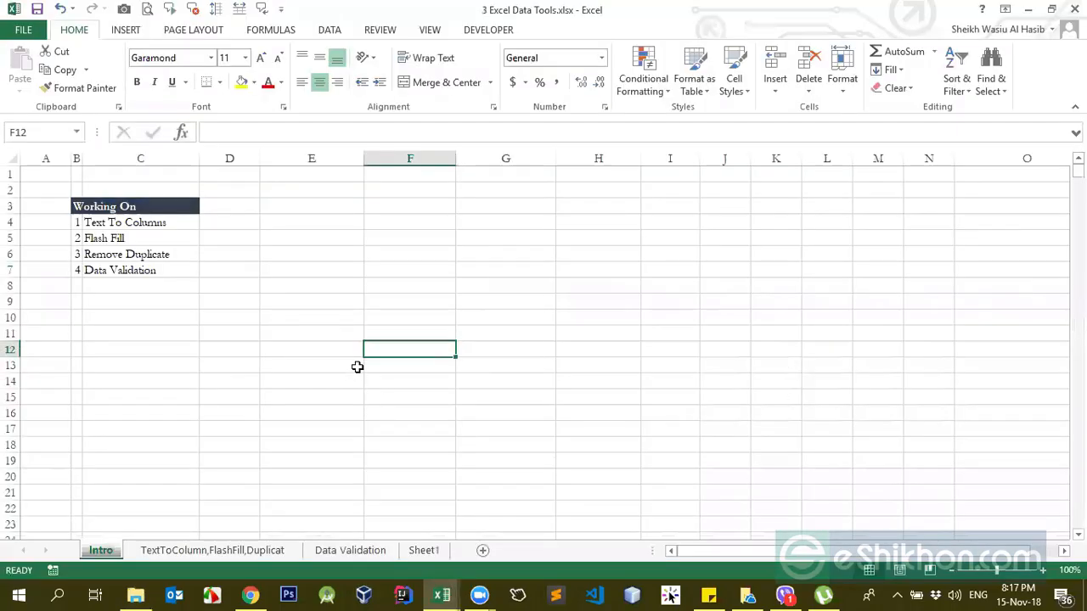
Step: Read through the Working On topic list on the Intro sheet, from Text To Columns down to Data Validation
click(129, 212)
click(117, 218)
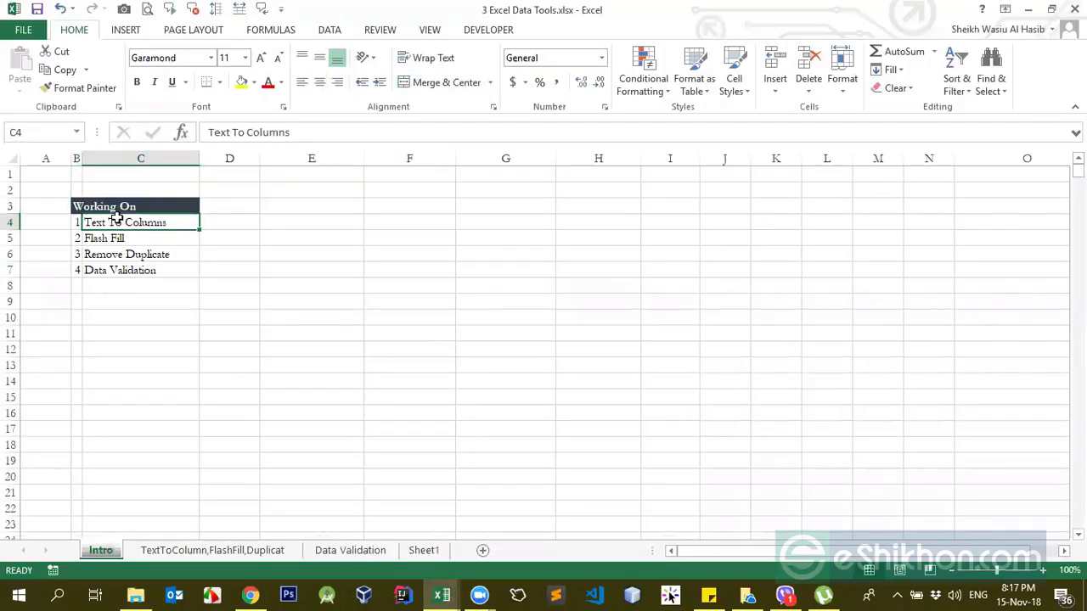
click(109, 239)
key(Down)
key(Down)
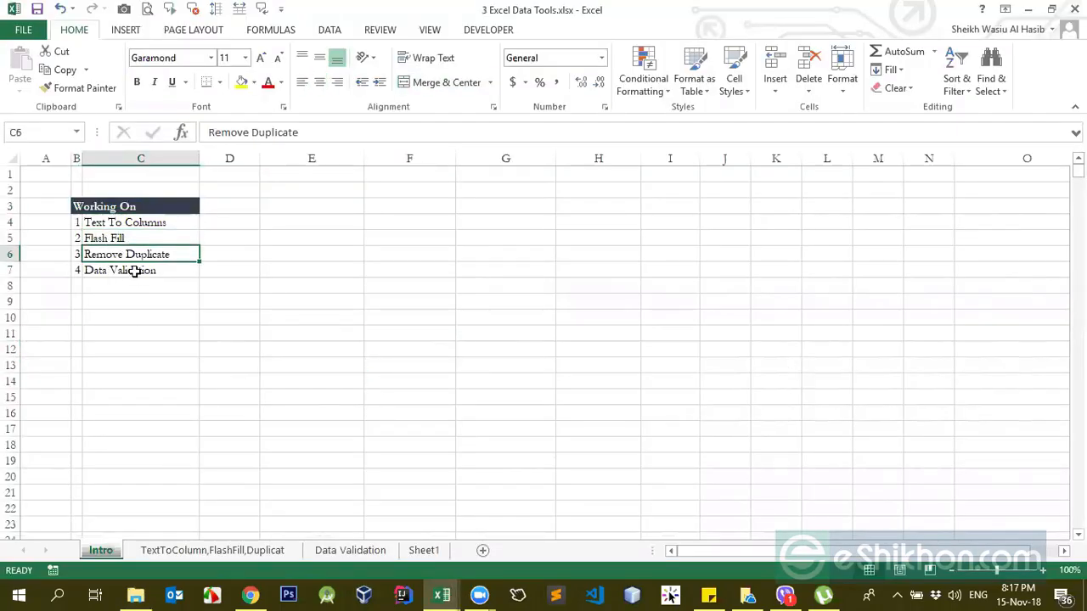
Step: Examine the Date and CLI data columns on the TextToColumn,FlashFill,Duplicat sheet, starting from cell A1
click(255, 550)
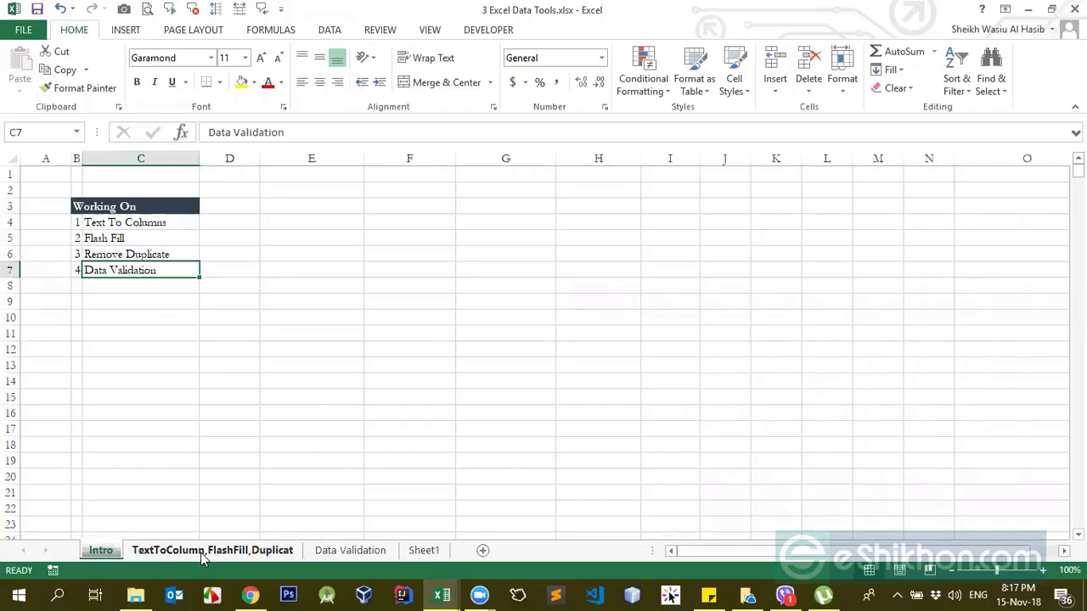
click(87, 256)
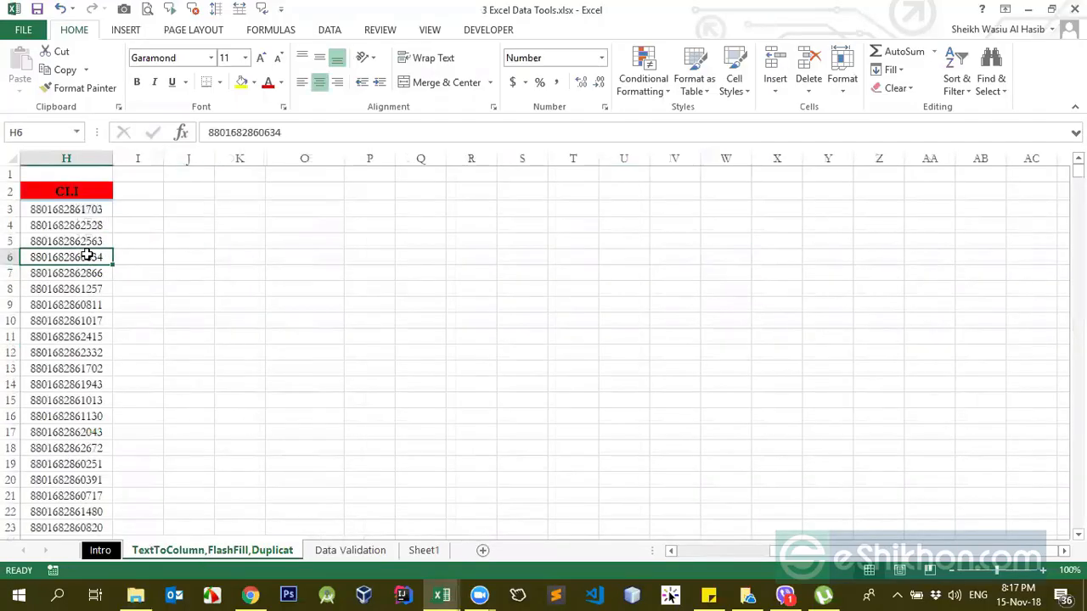
key(Left)
key(Left)
key(Left)
key(Left)
key(Left)
key(Left)
key(Left)
key(Up)
key(Up)
key(Up)
key(Up)
key(Up)
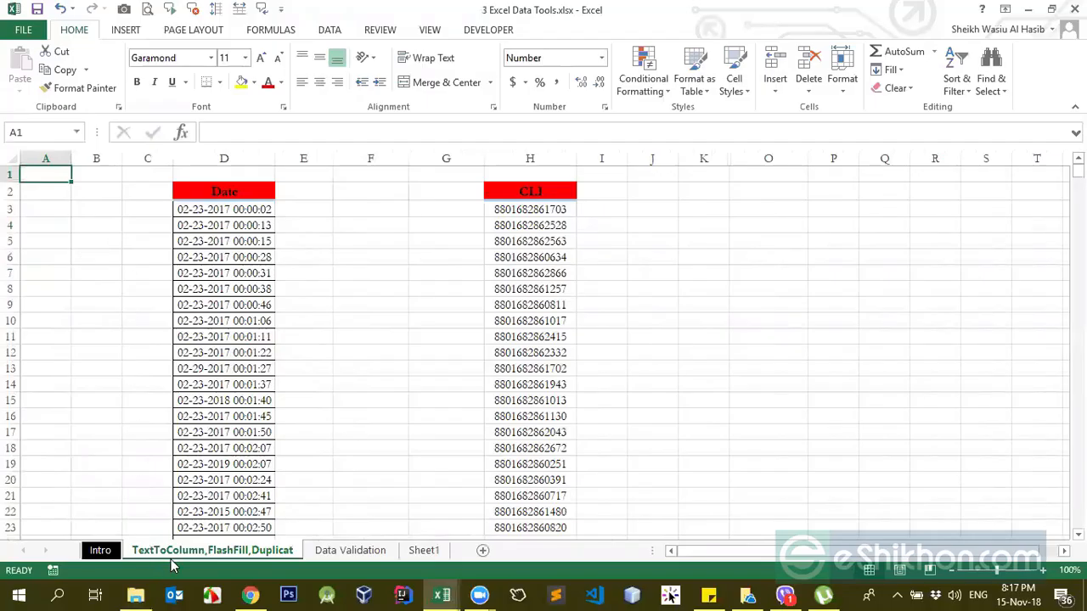
click(102, 553)
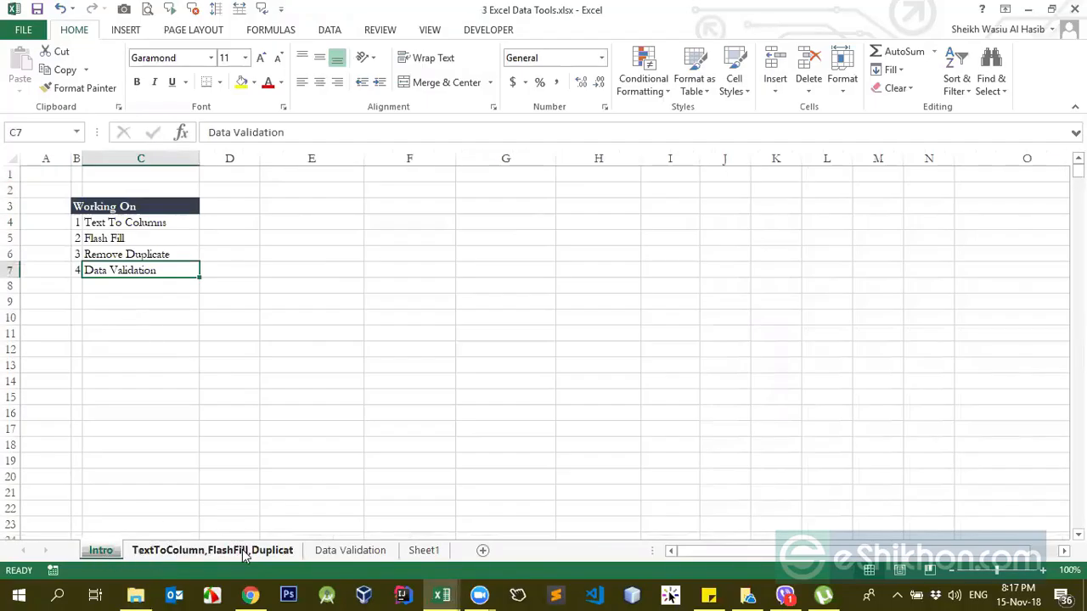
click(268, 552)
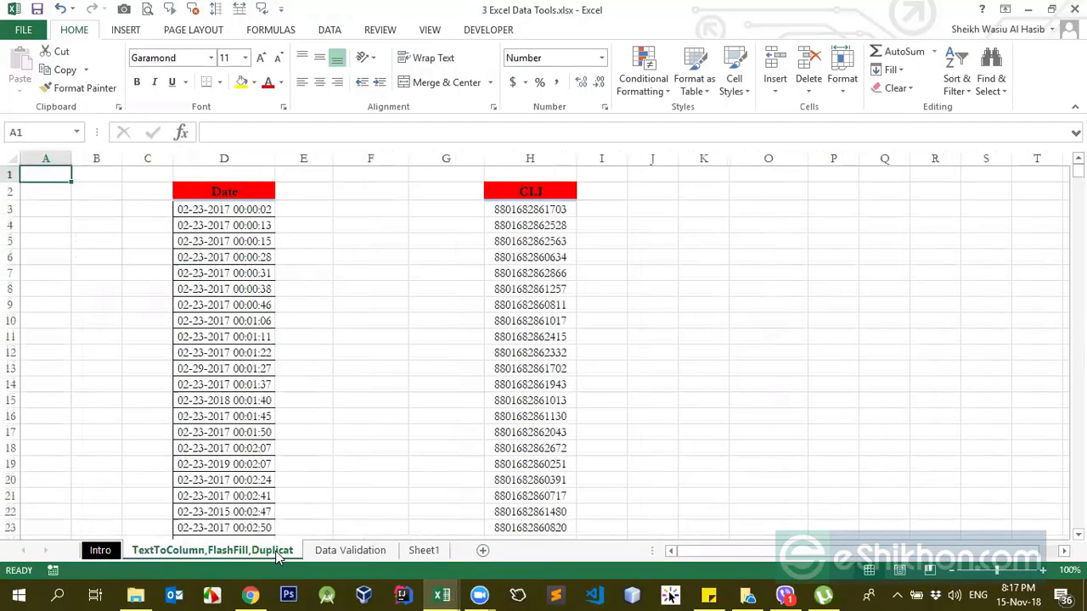
click(244, 401)
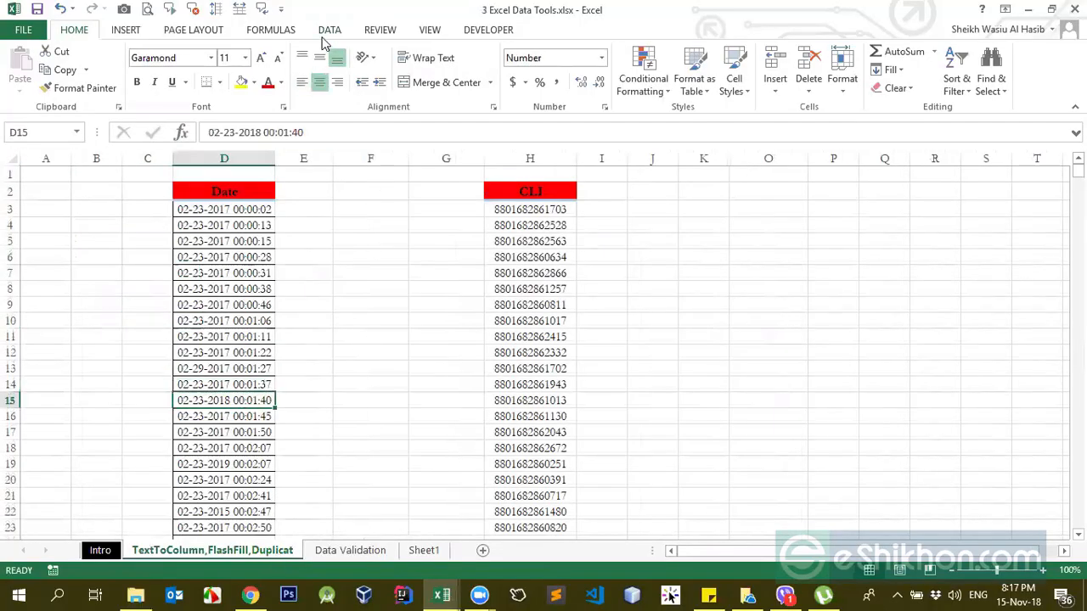
click(206, 378)
Step: Return to the Intro sheet and review the Text To Columns, Flash Fill, Remove Duplicate and Data Validation topics in C4:C7
click(100, 550)
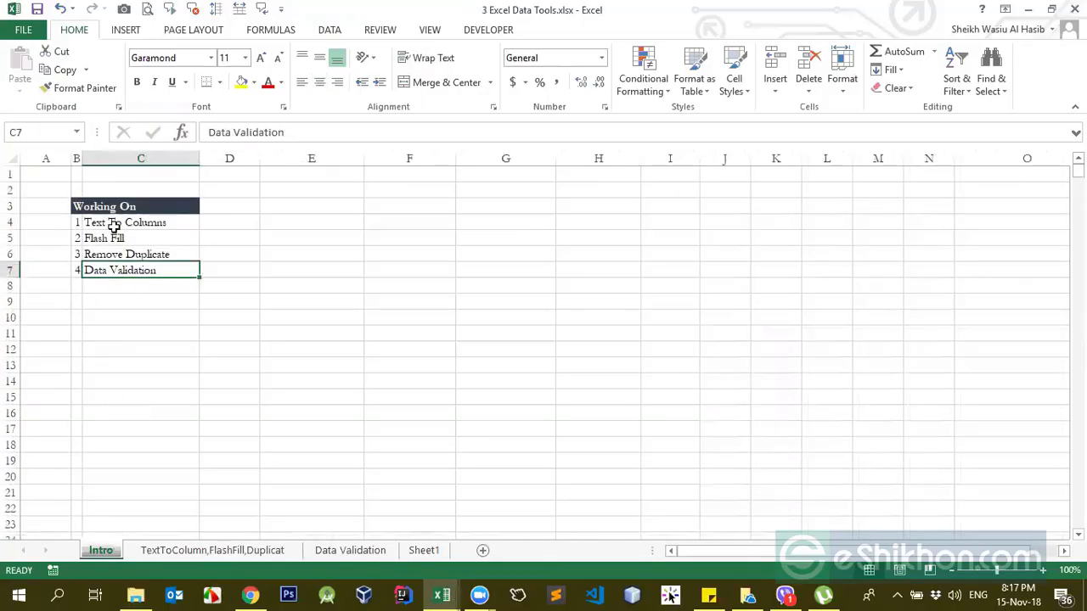
drag(113, 224, 123, 271)
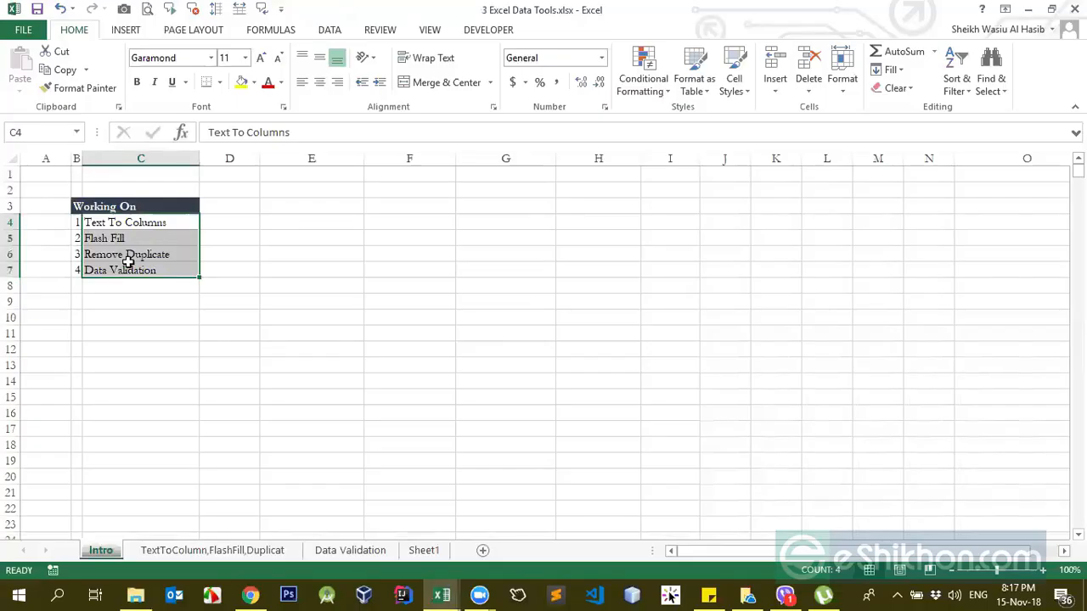
click(134, 241)
click(134, 254)
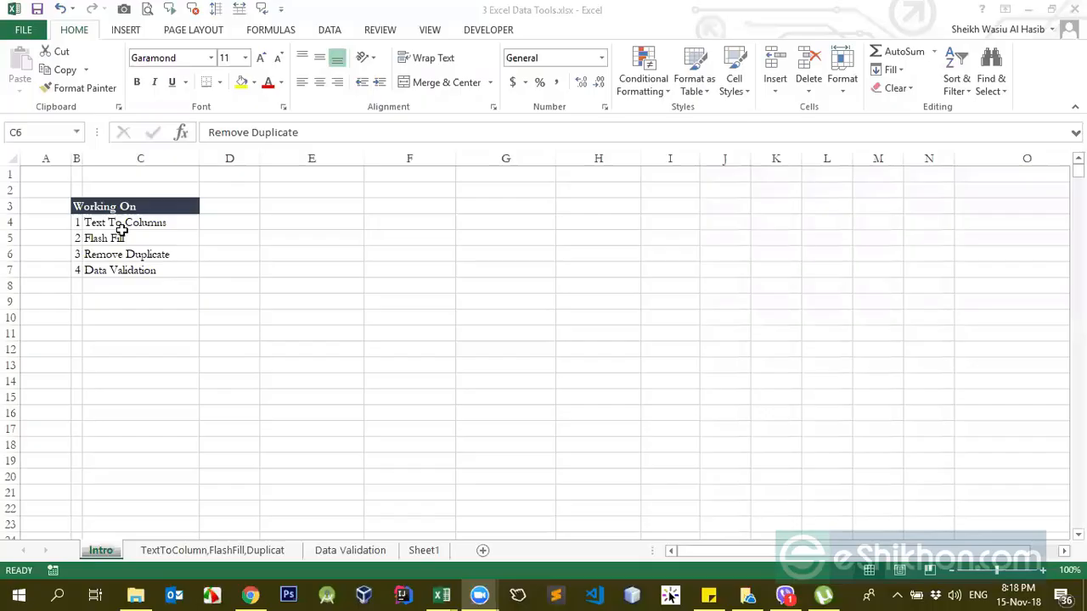
click(123, 224)
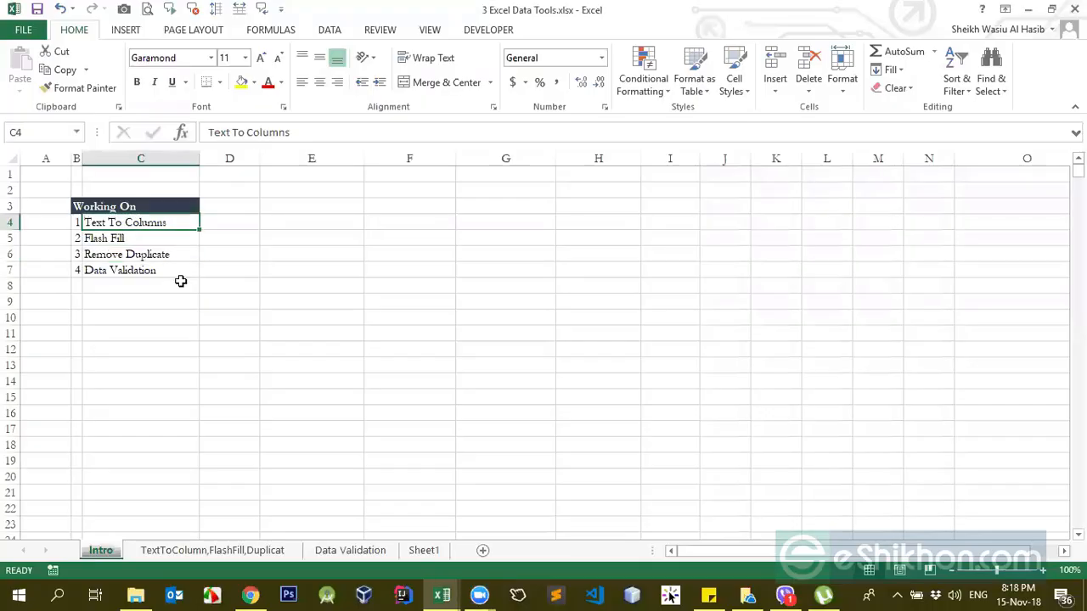
click(125, 239)
click(149, 219)
click(286, 227)
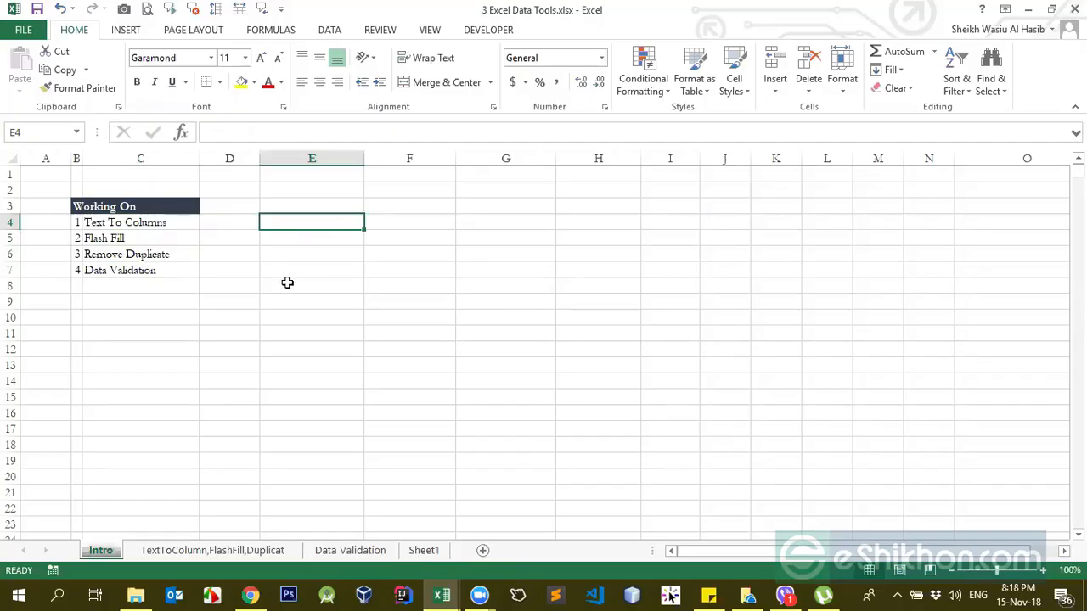
click(264, 241)
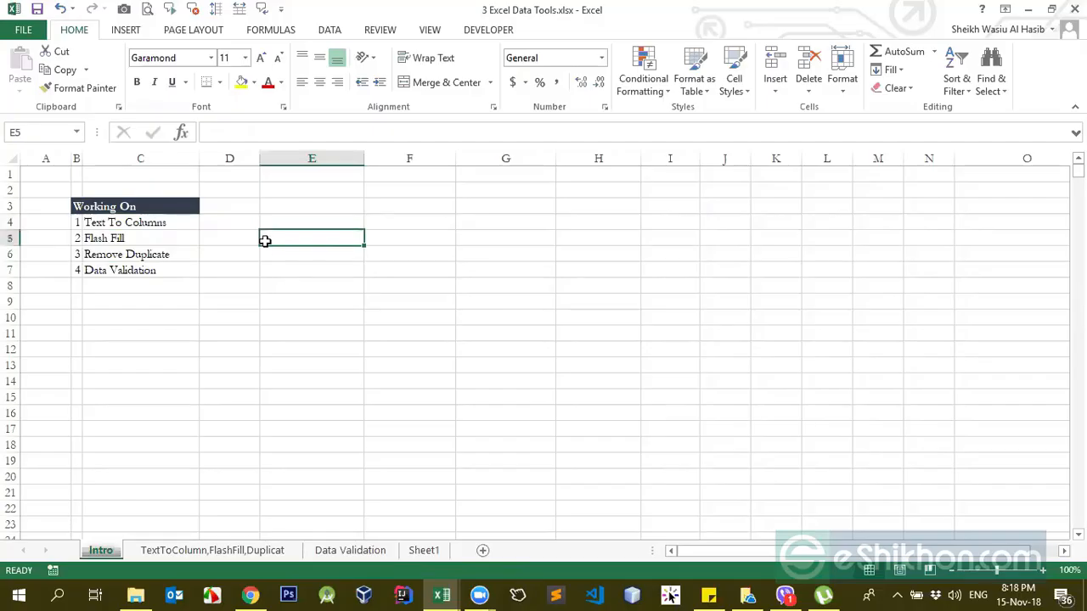
click(159, 222)
click(121, 238)
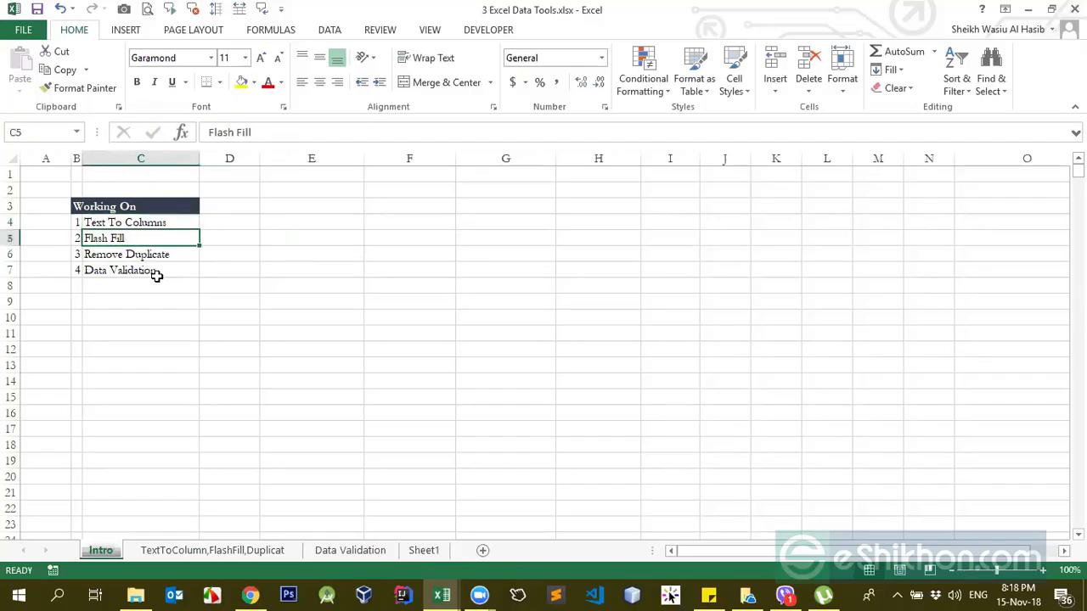
click(127, 255)
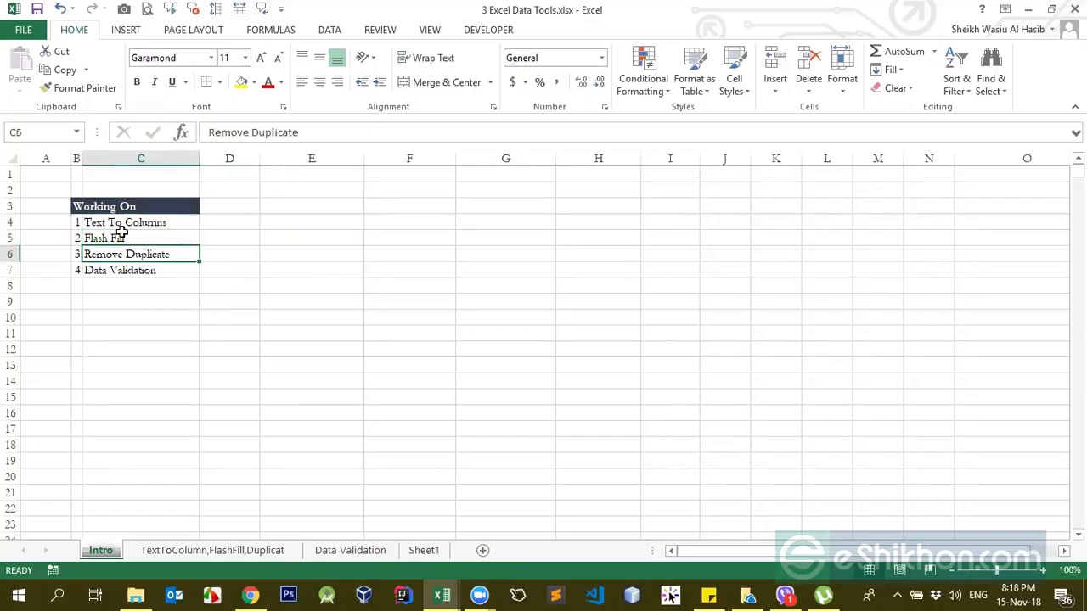
click(121, 226)
click(119, 238)
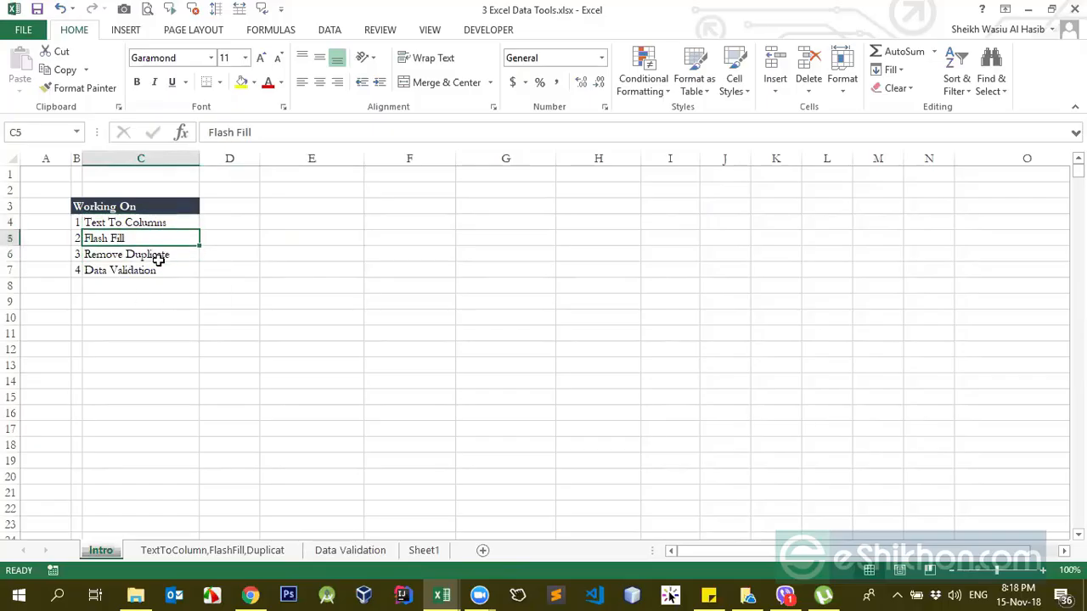
click(118, 258)
click(120, 270)
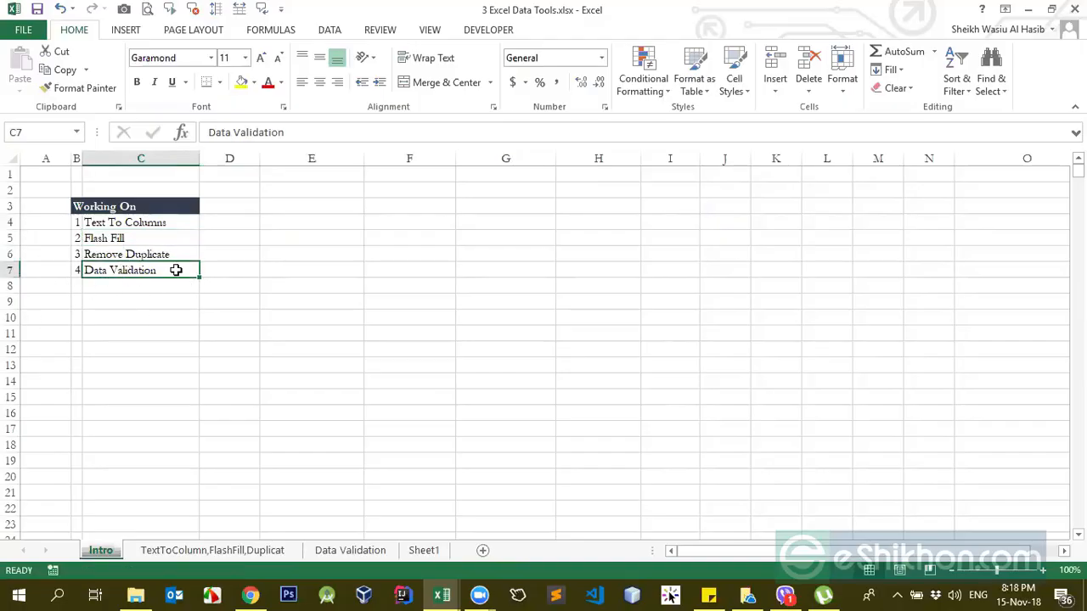
click(433, 222)
click(334, 224)
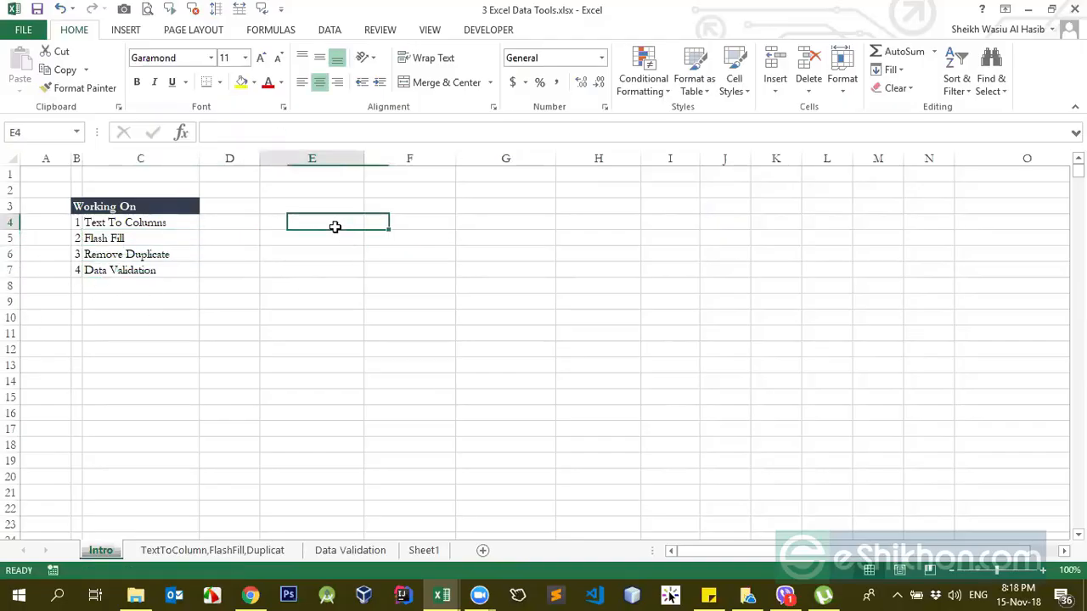
click(394, 218)
click(344, 220)
click(133, 265)
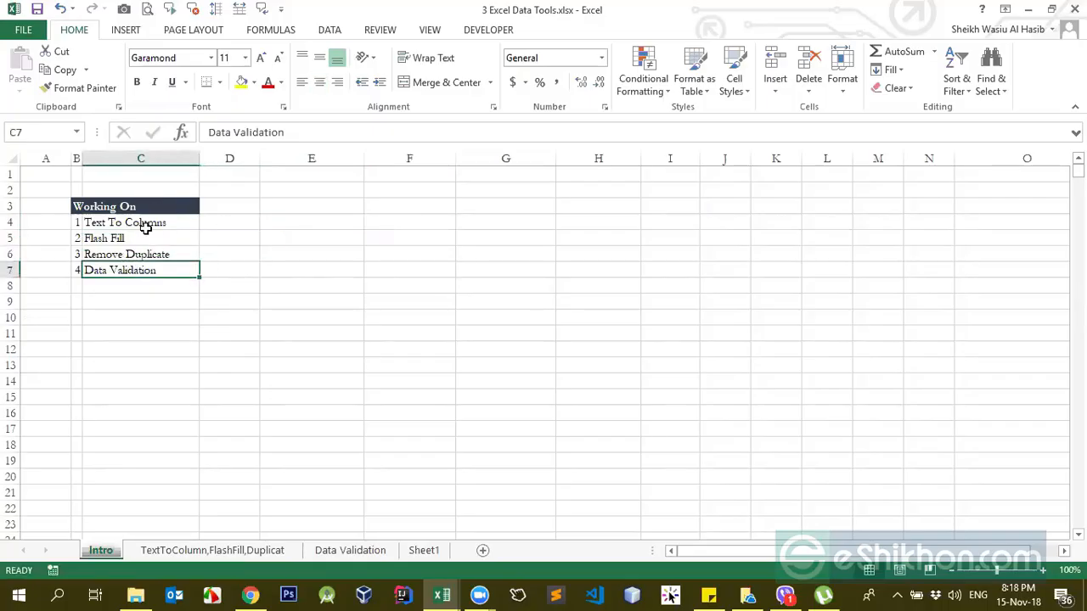
drag(151, 223, 144, 267)
click(304, 241)
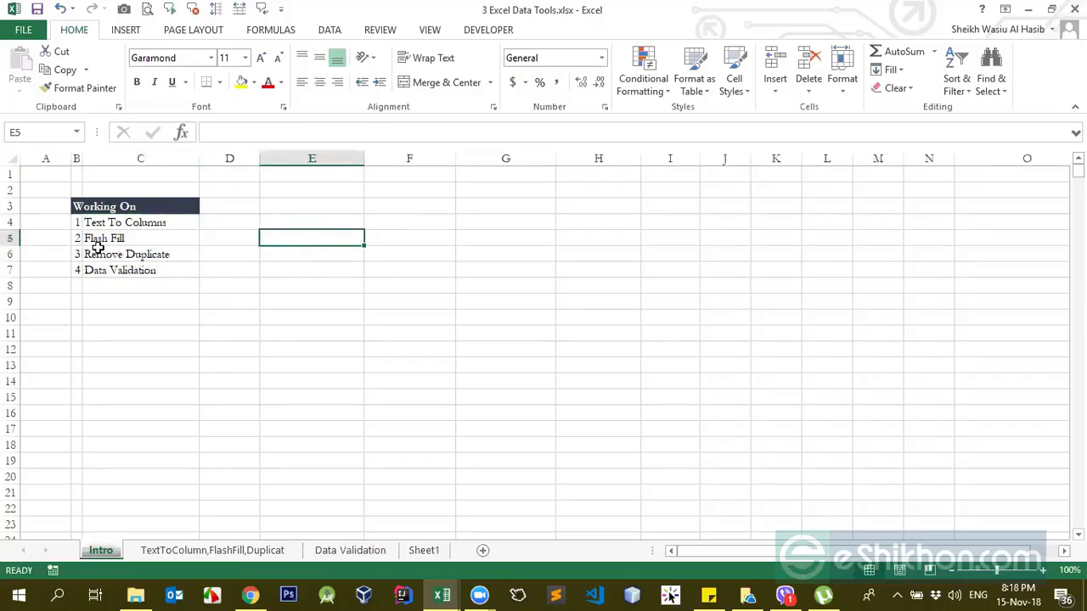
click(125, 268)
click(121, 238)
click(126, 272)
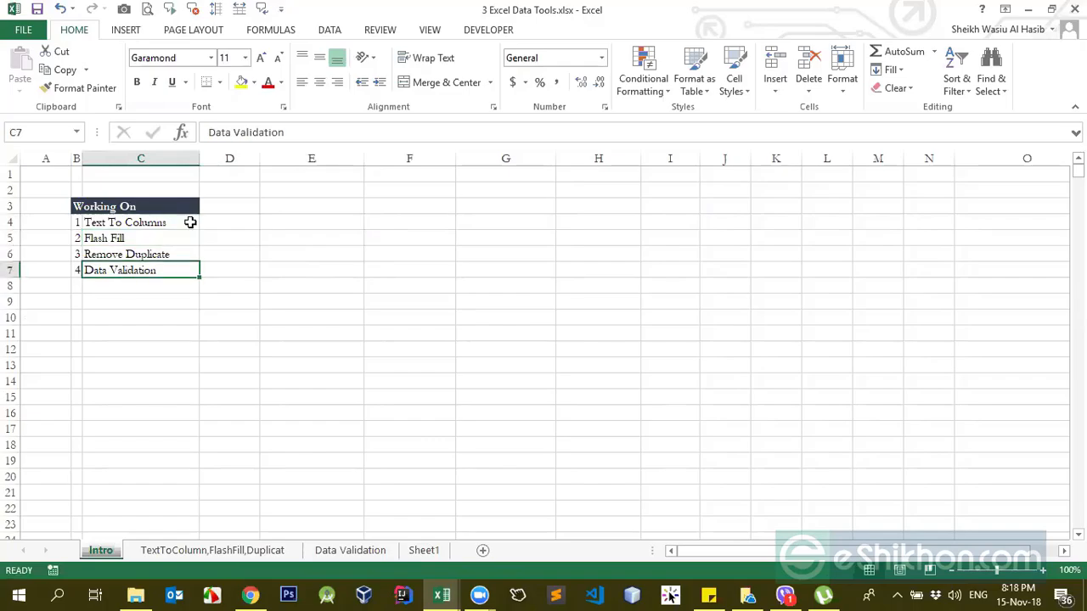
click(132, 226)
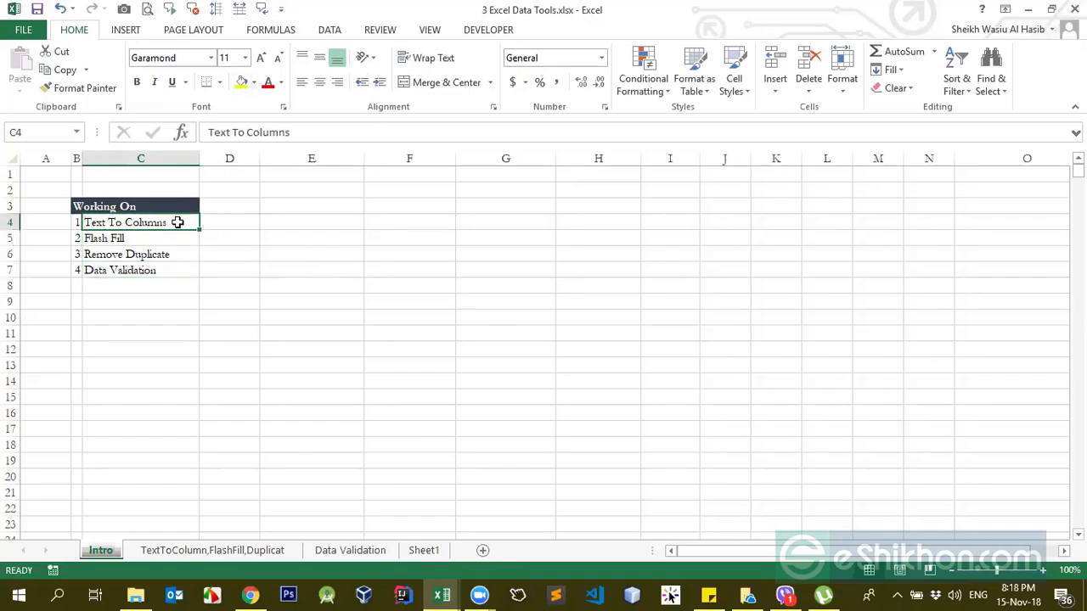
Step: Display the data tools and examine the date-time entries in column D of the TextToColumn,FlashFill,Duplicat sheet
click(332, 30)
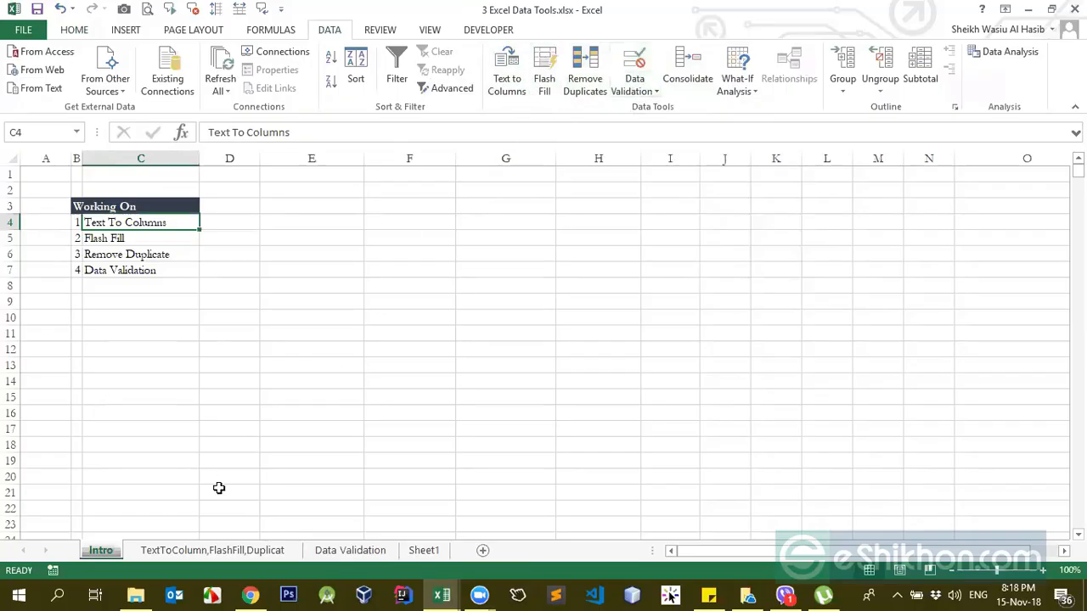
click(212, 550)
click(238, 225)
click(244, 208)
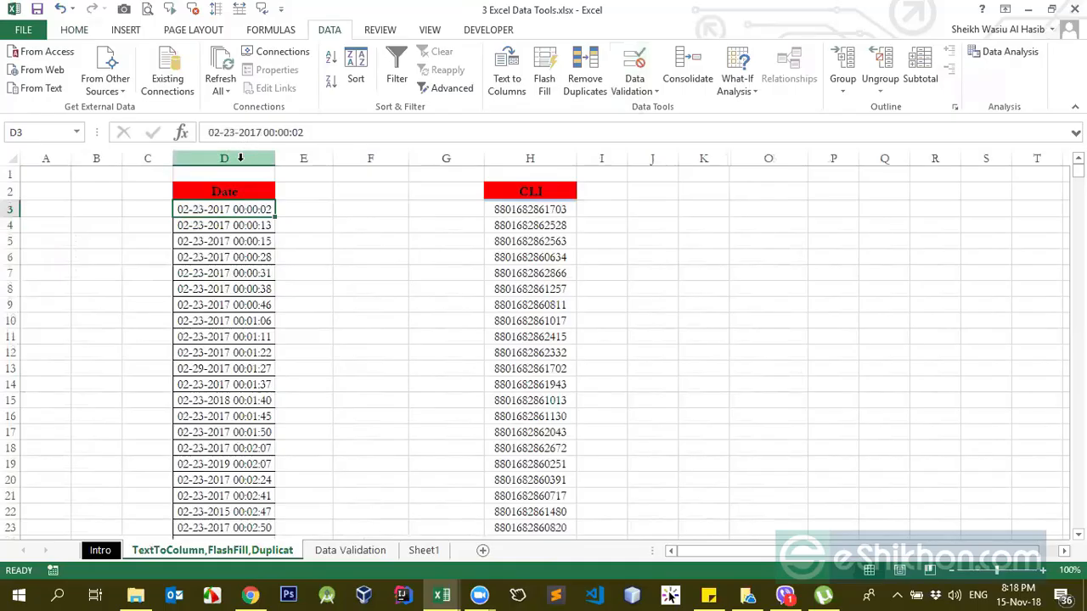
click(247, 243)
click(246, 205)
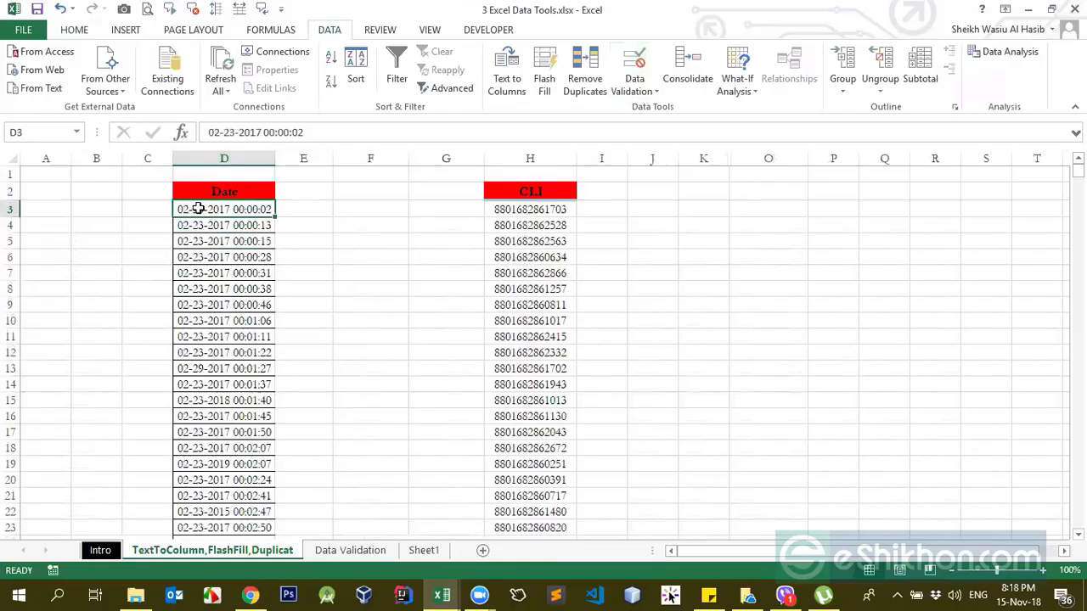
click(207, 272)
click(243, 206)
click(246, 244)
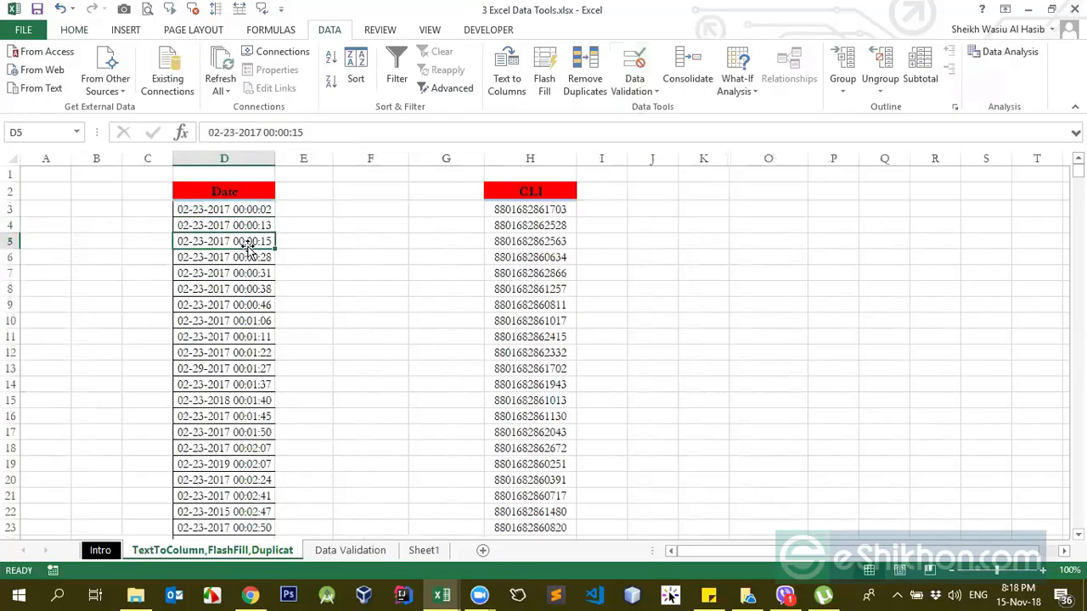
click(249, 211)
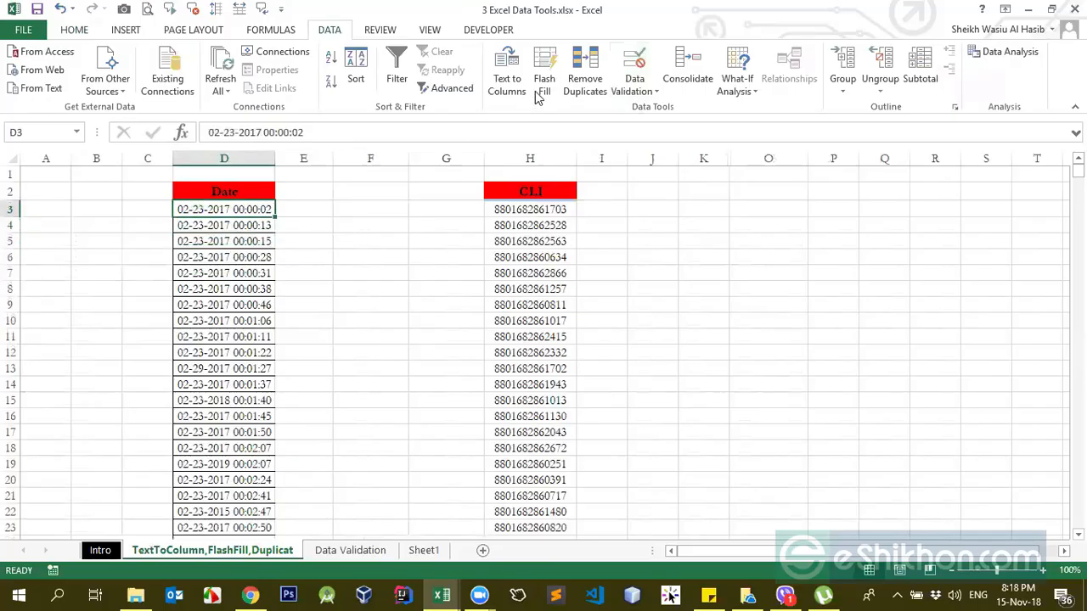
click(243, 228)
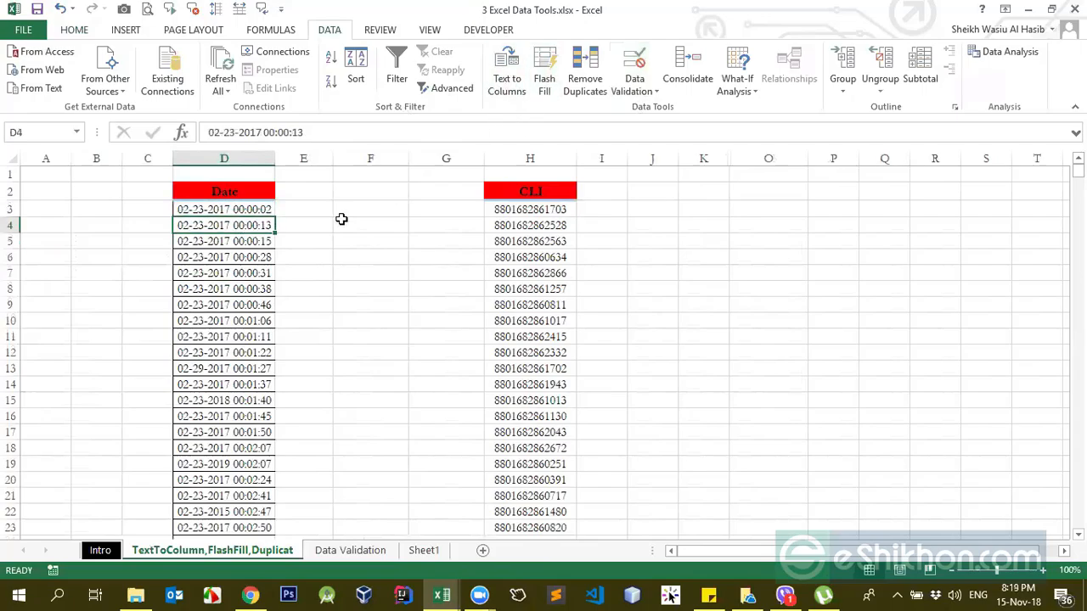
click(291, 204)
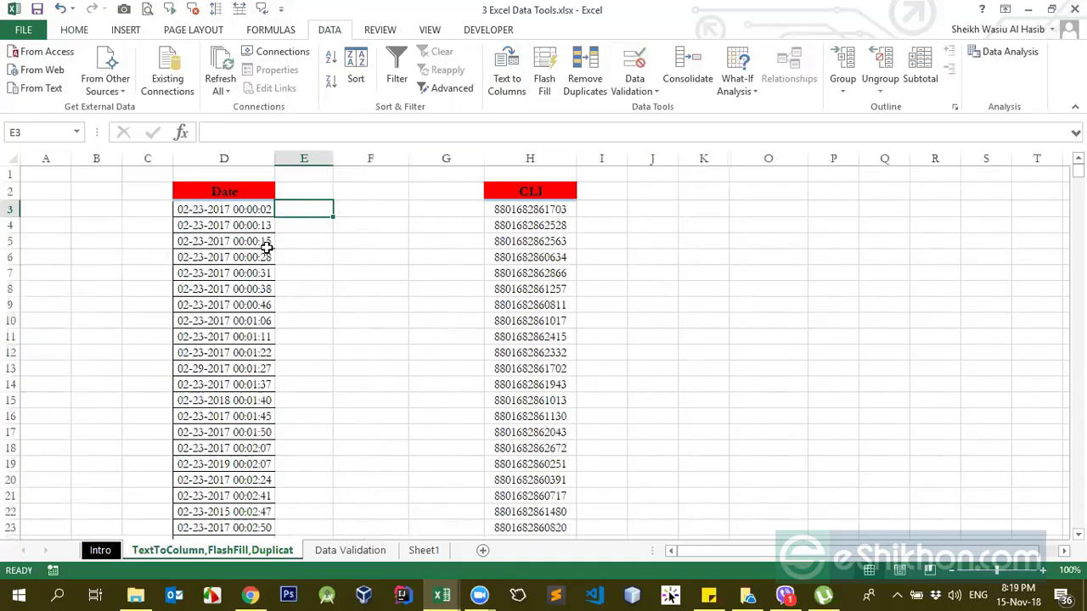
click(219, 209)
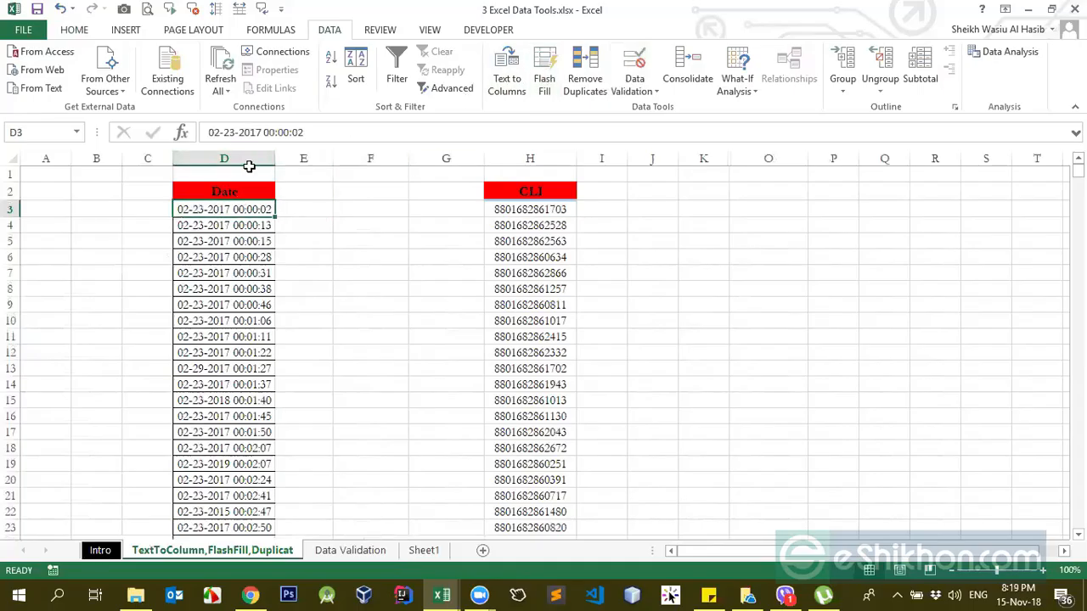
click(507, 78)
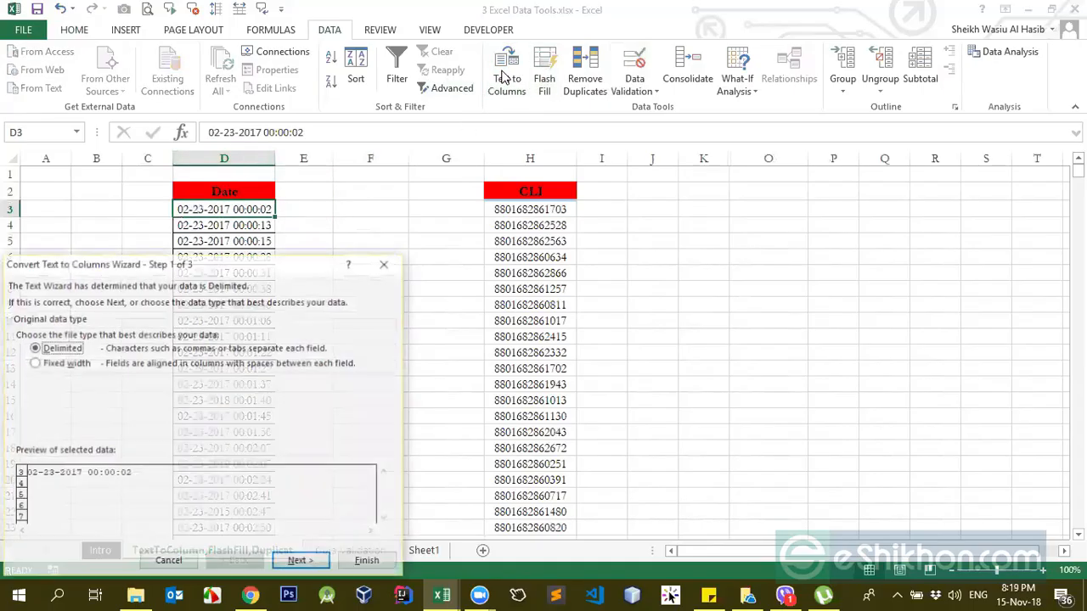
drag(161, 266, 706, 159)
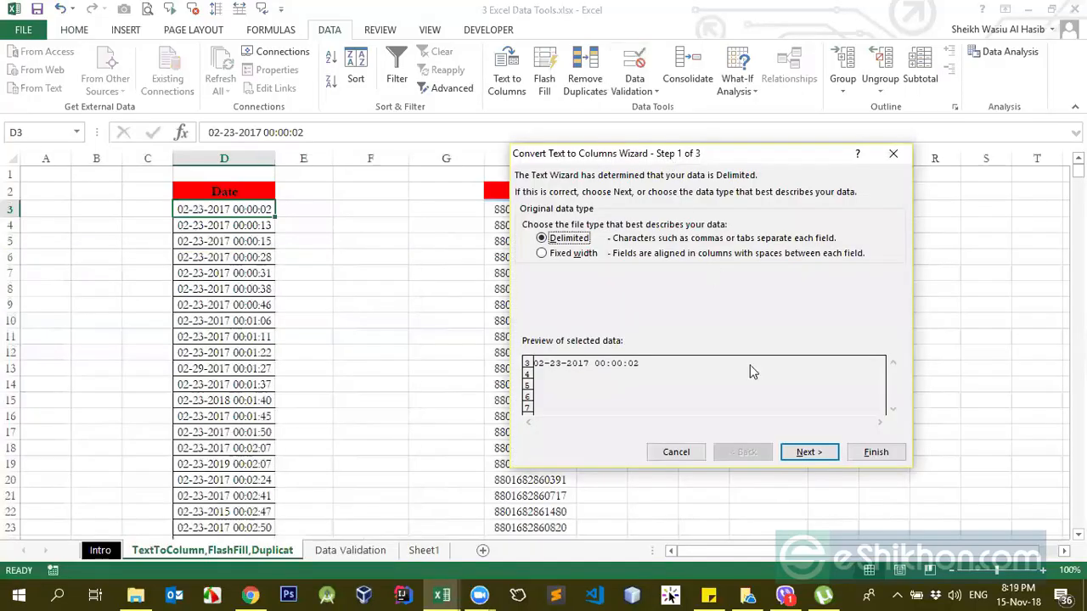
click(679, 453)
Step: Inspect the text in D3 of the Date column, focusing on the space between the date and the time
click(216, 308)
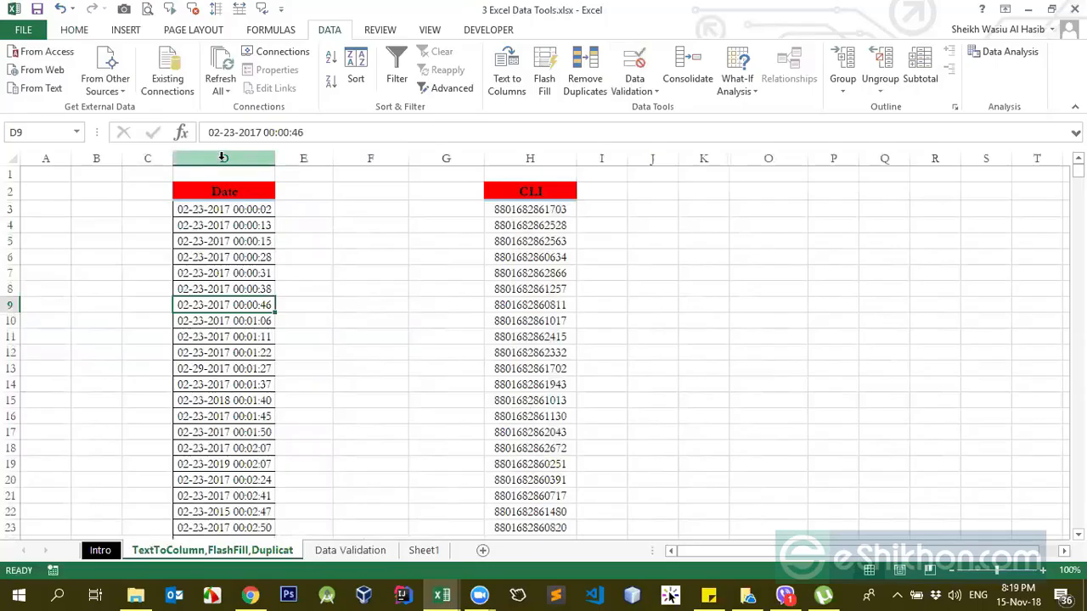
click(223, 158)
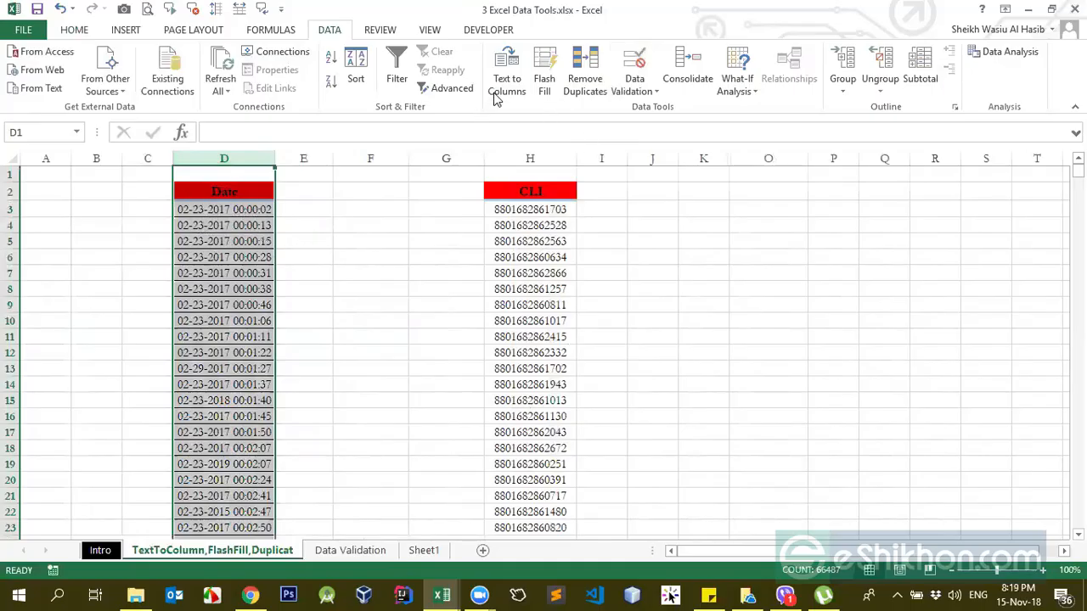
drag(228, 210, 228, 225)
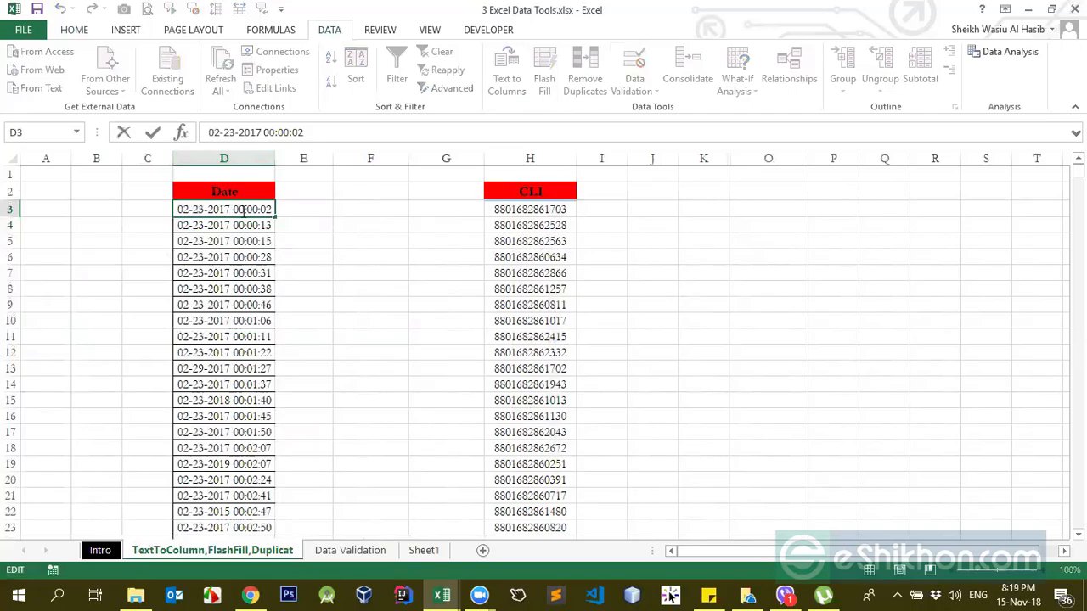
click(223, 224)
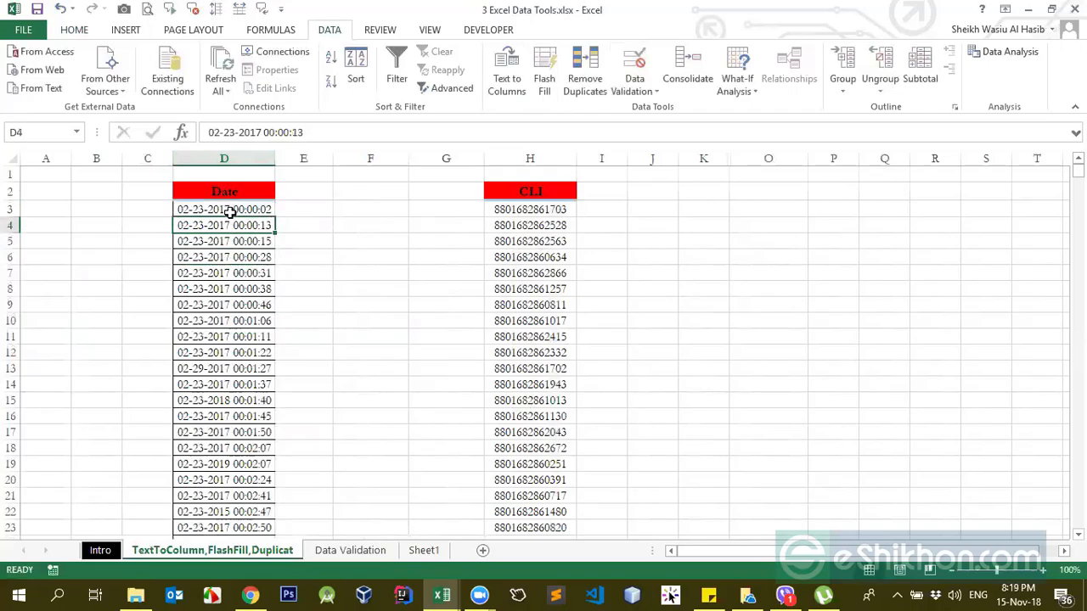
double_click(234, 210)
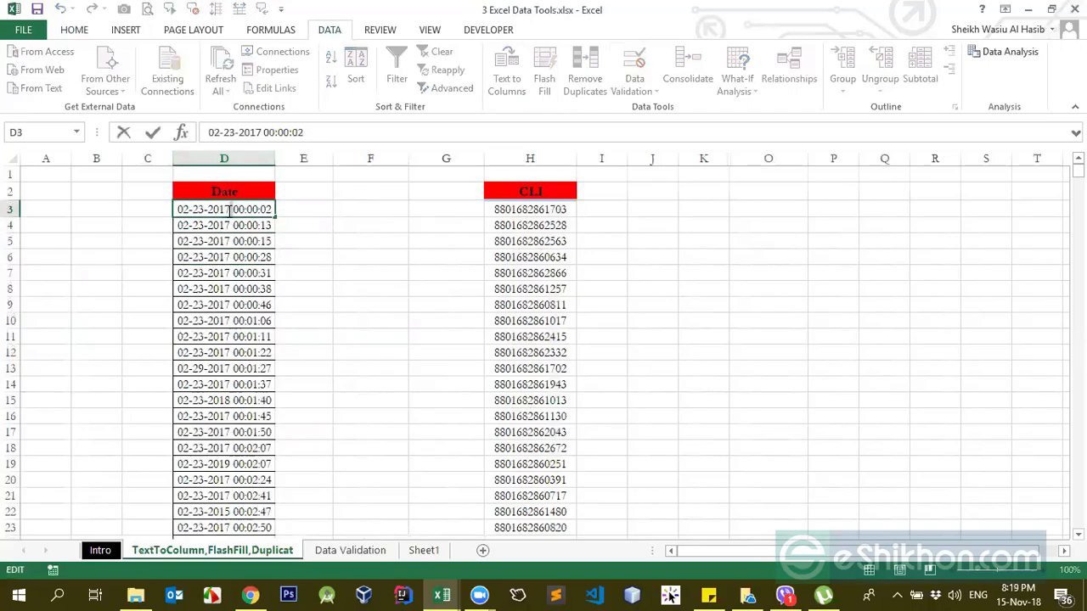
click(254, 271)
double_click(233, 210)
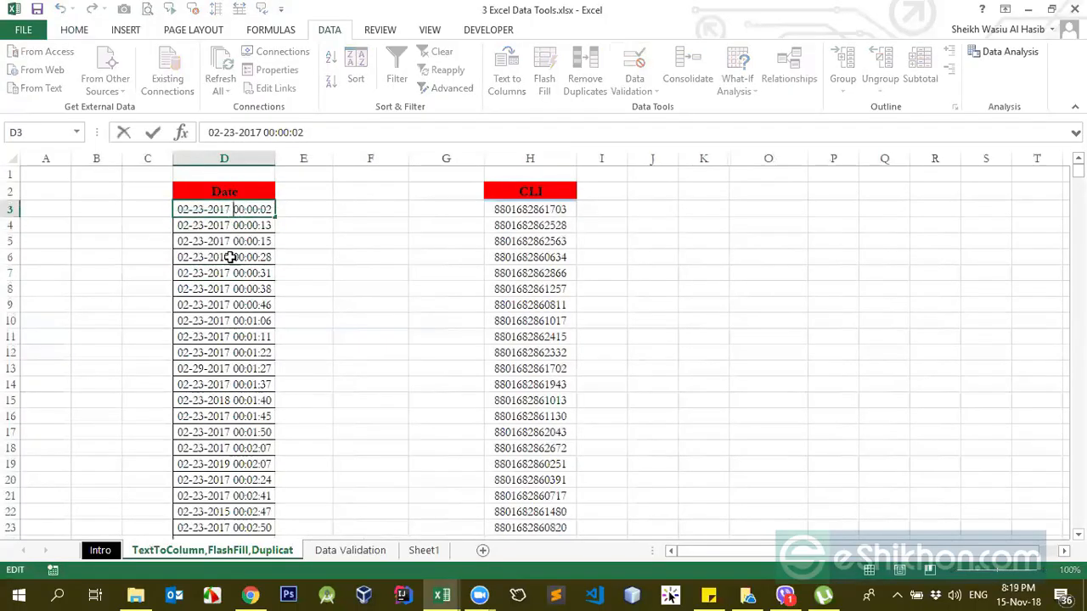
click(204, 209)
drag(230, 209, 234, 210)
click(235, 241)
click(230, 227)
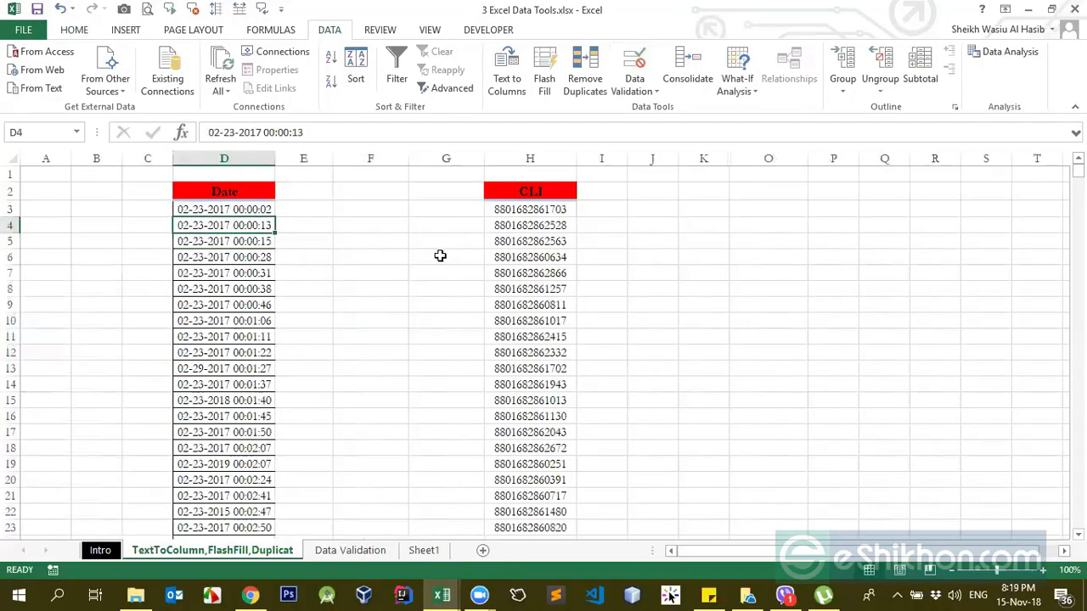
Step: Set up a Fixed width Text to Columns split of column D with the break line placed right after 02-23-
click(244, 158)
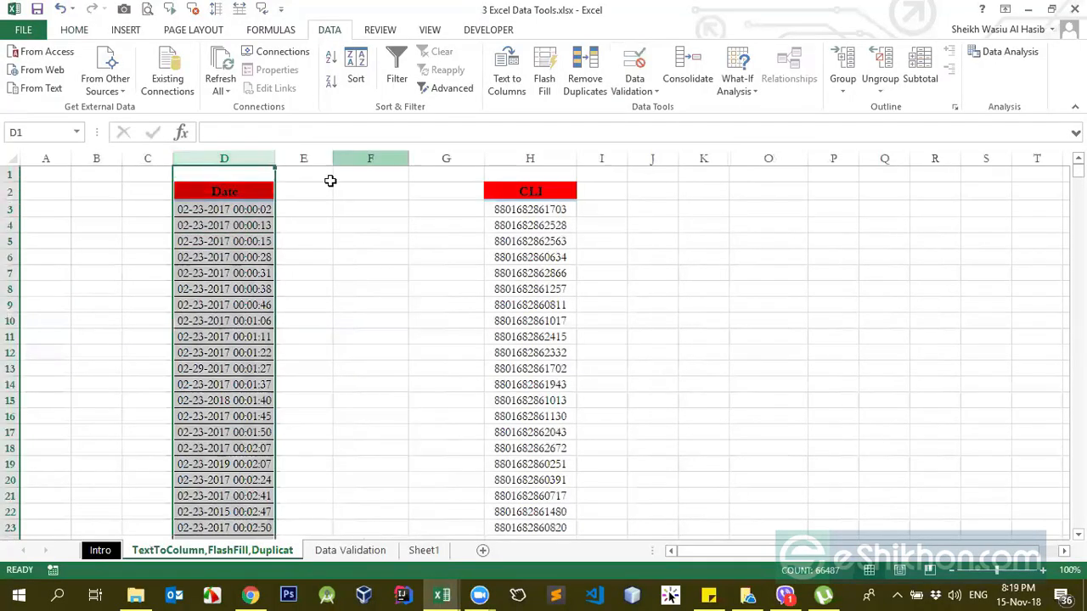
click(508, 78)
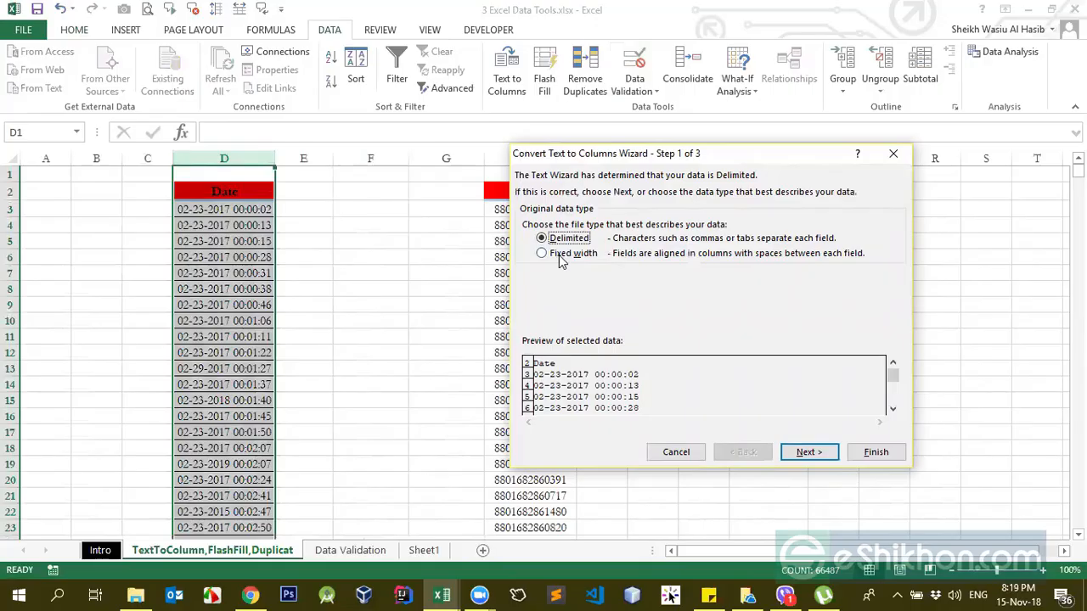
click(558, 255)
click(807, 455)
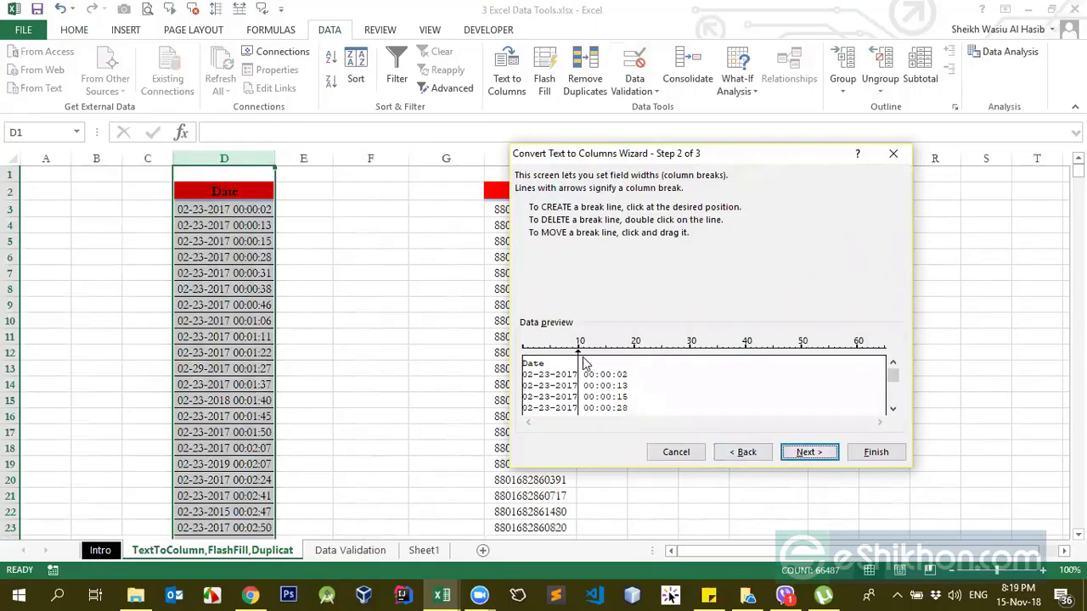
mouse_move(580, 358)
mouse_down()
mouse_move(586, 365)
mouse_move(554, 355)
mouse_up()
click(808, 452)
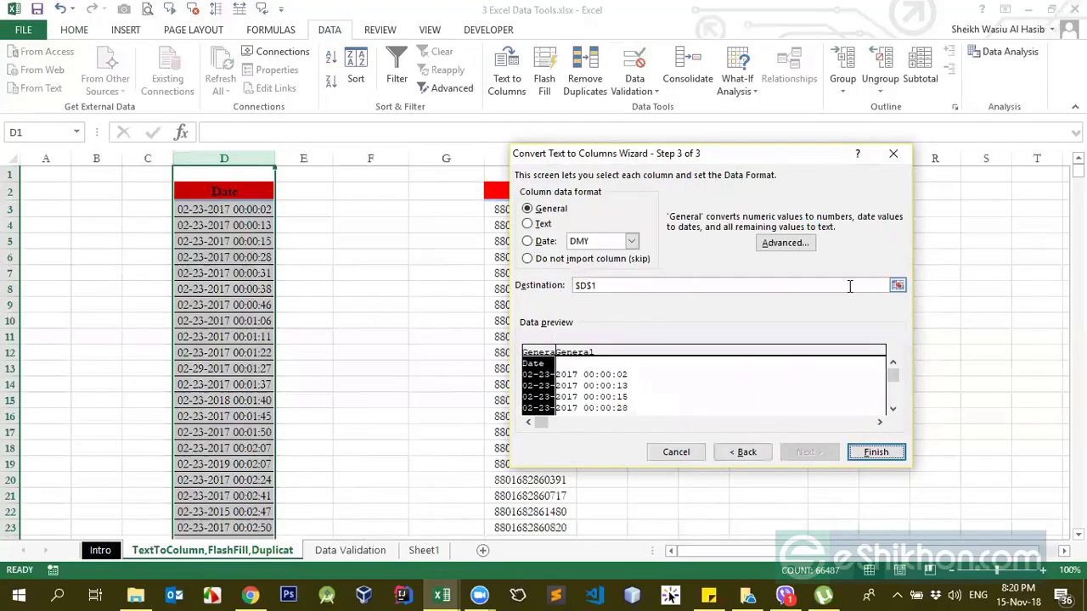
Step: Set the split's destination to cell E2 and finish the Text to Columns conversion
click(896, 285)
click(305, 193)
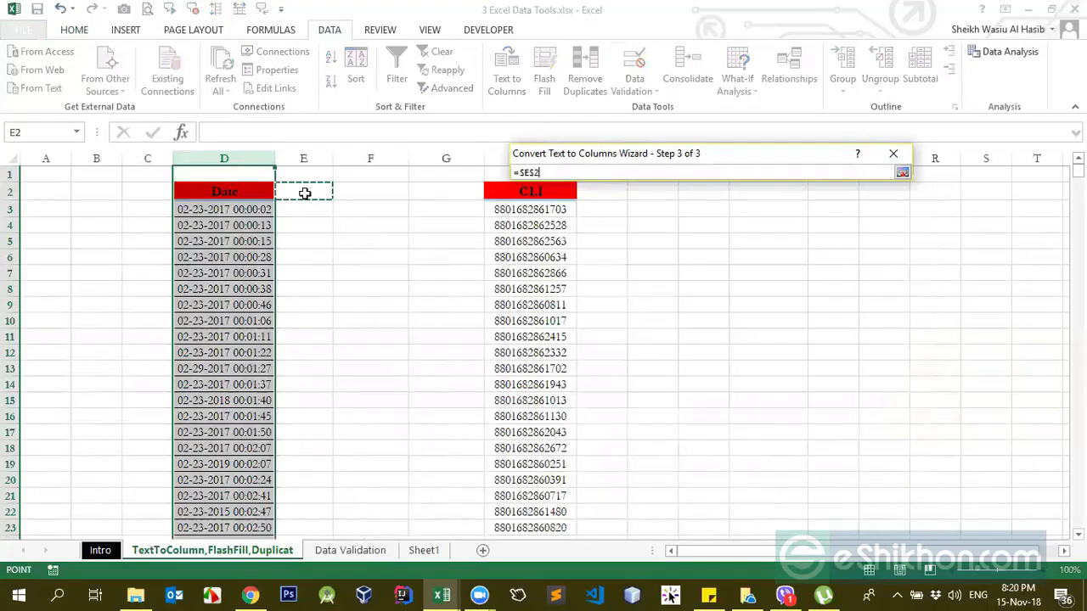
key(Return)
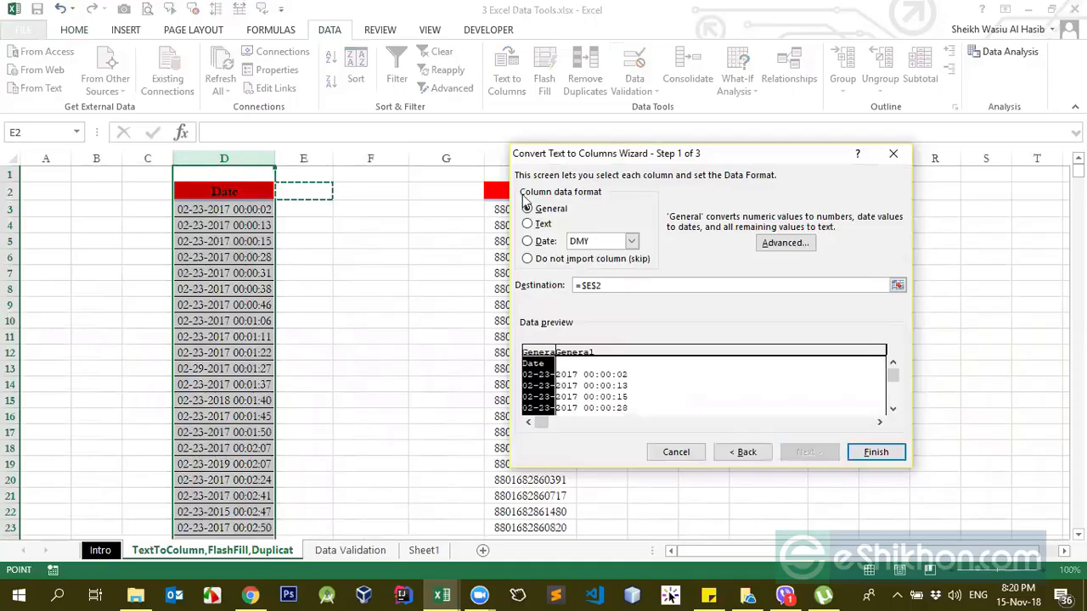
click(870, 455)
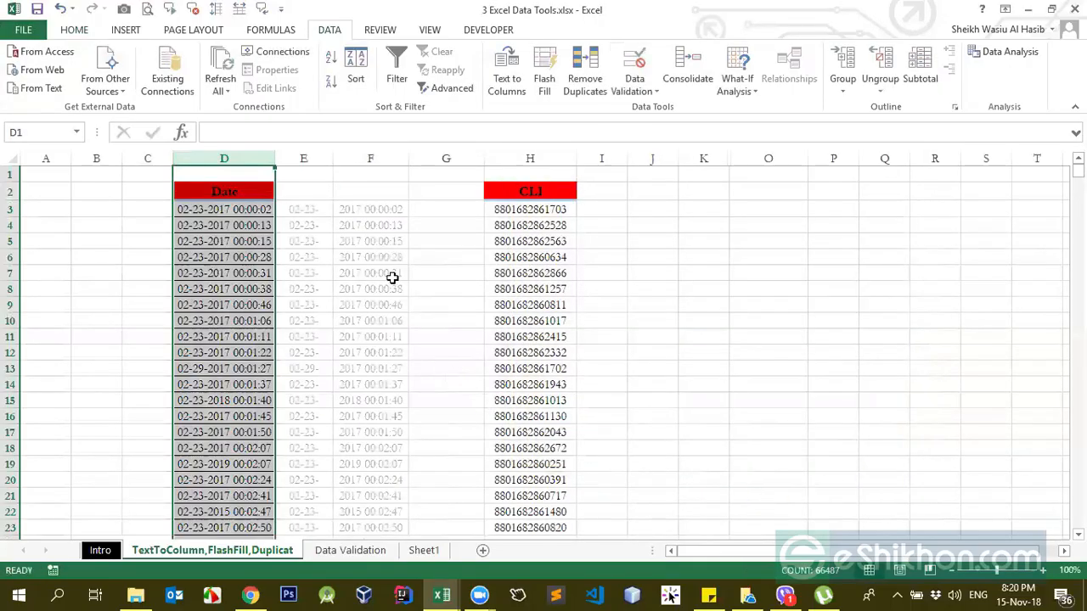
Step: Compare the split values in columns E and F with the original Date column, and undo the Text to Columns split
drag(213, 208, 216, 289)
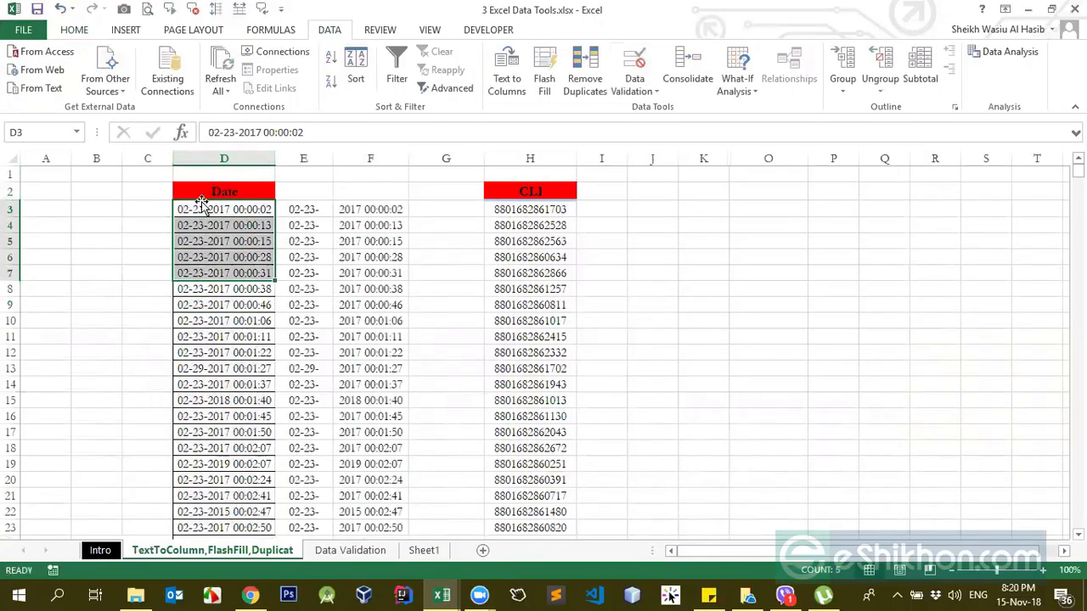
click(288, 211)
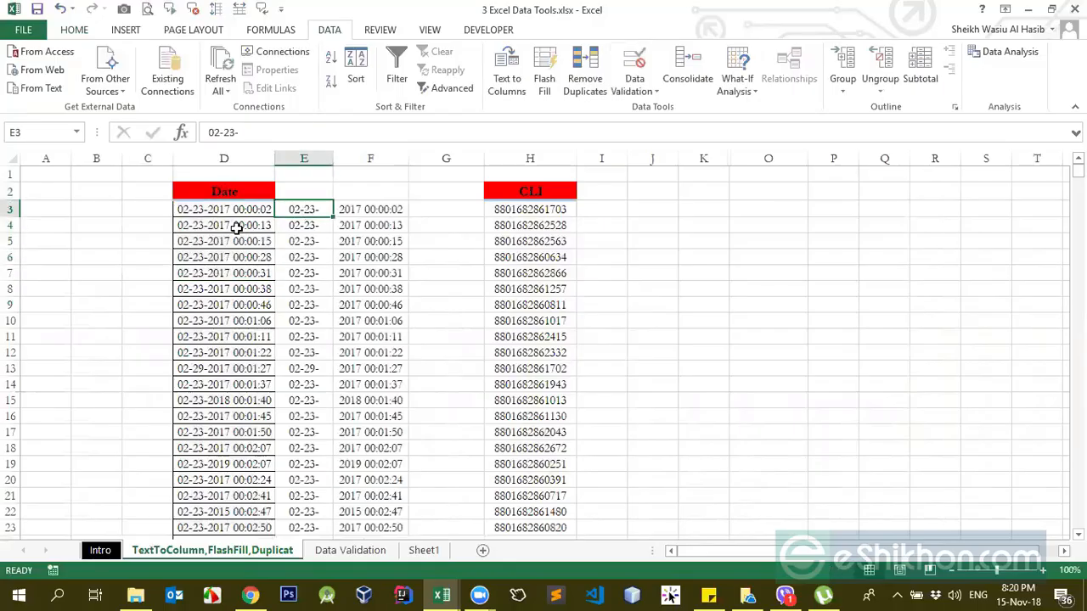
click(350, 213)
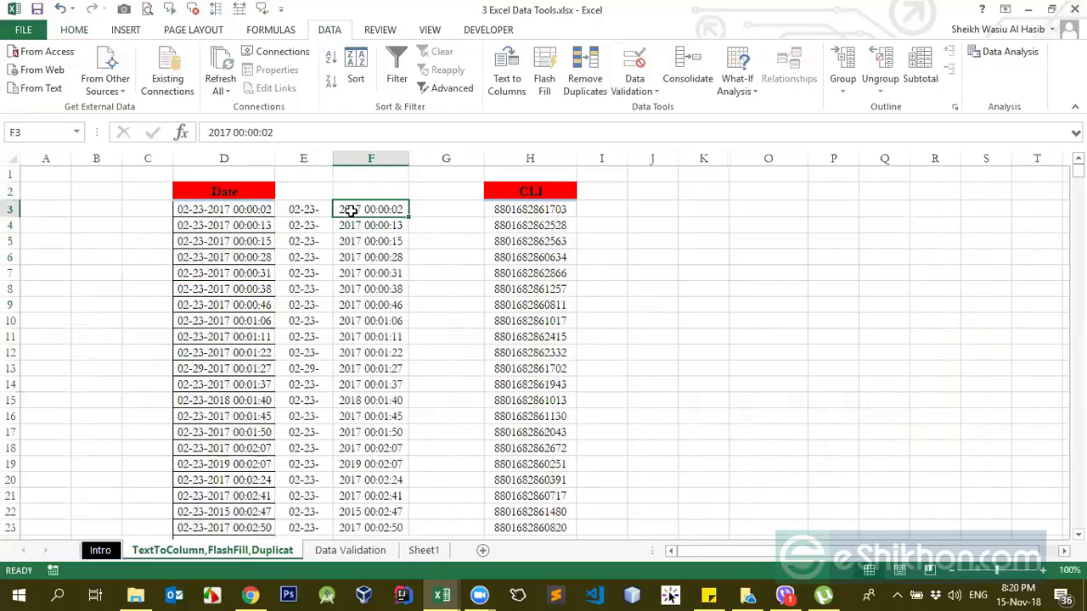
scroll(359, 354, down, 1)
scroll(386, 255, up, 1)
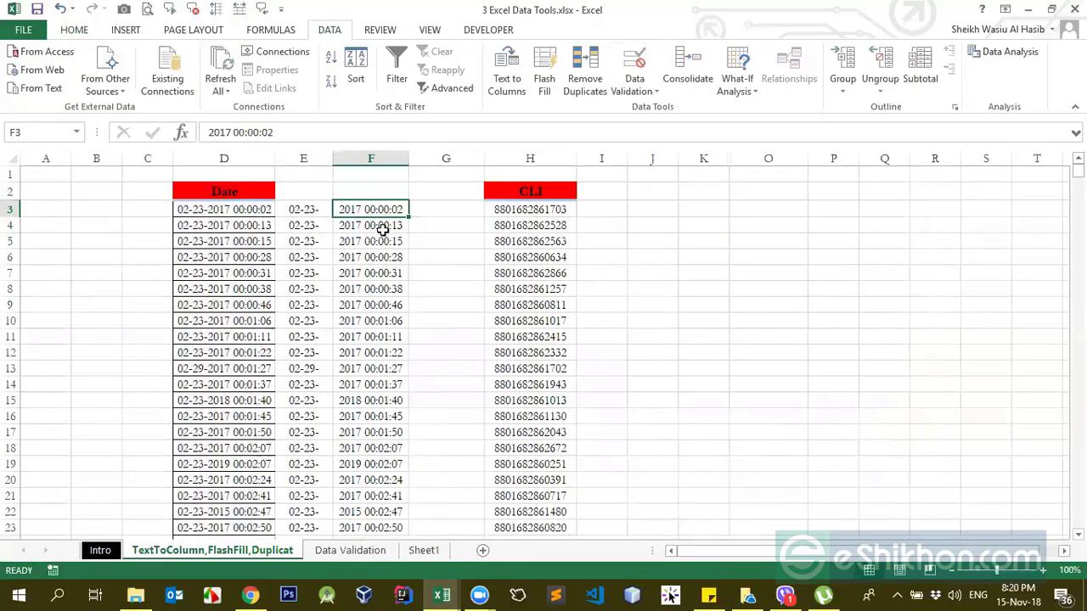
click(382, 227)
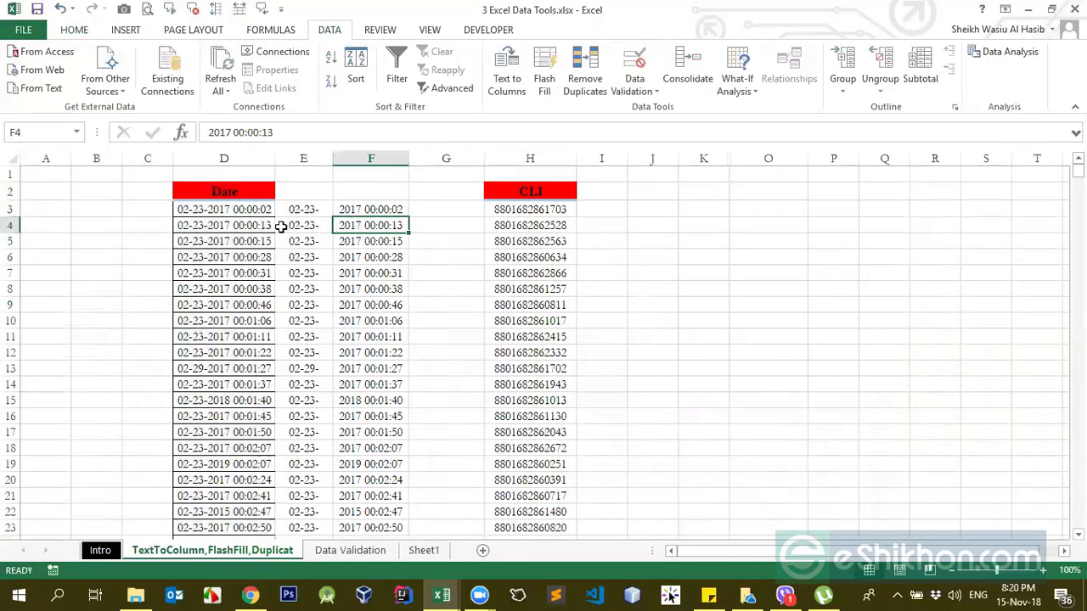
key(ctrl+z)
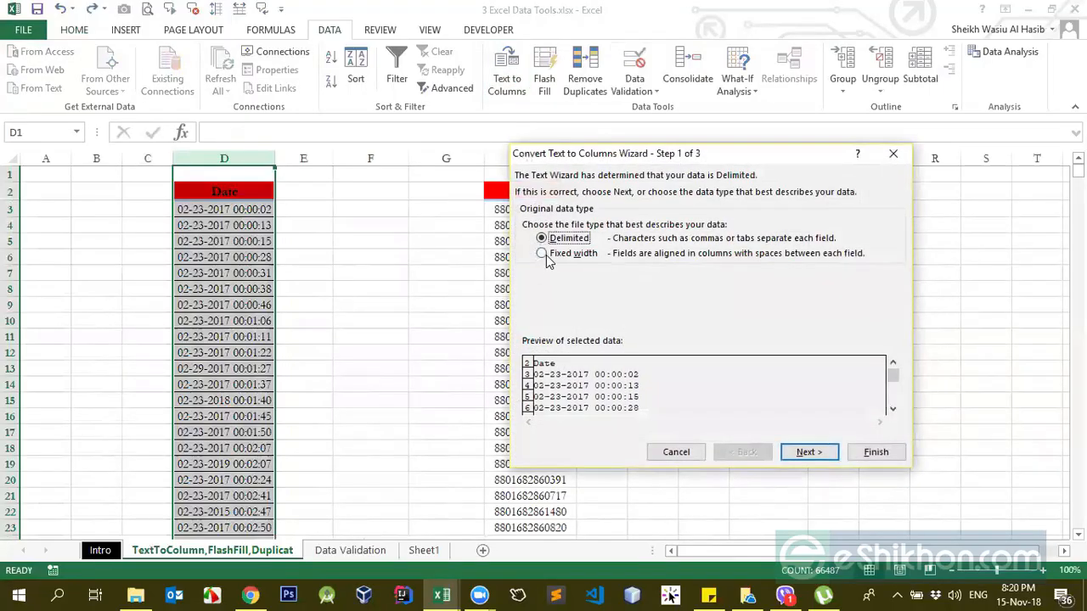
click(547, 256)
click(808, 452)
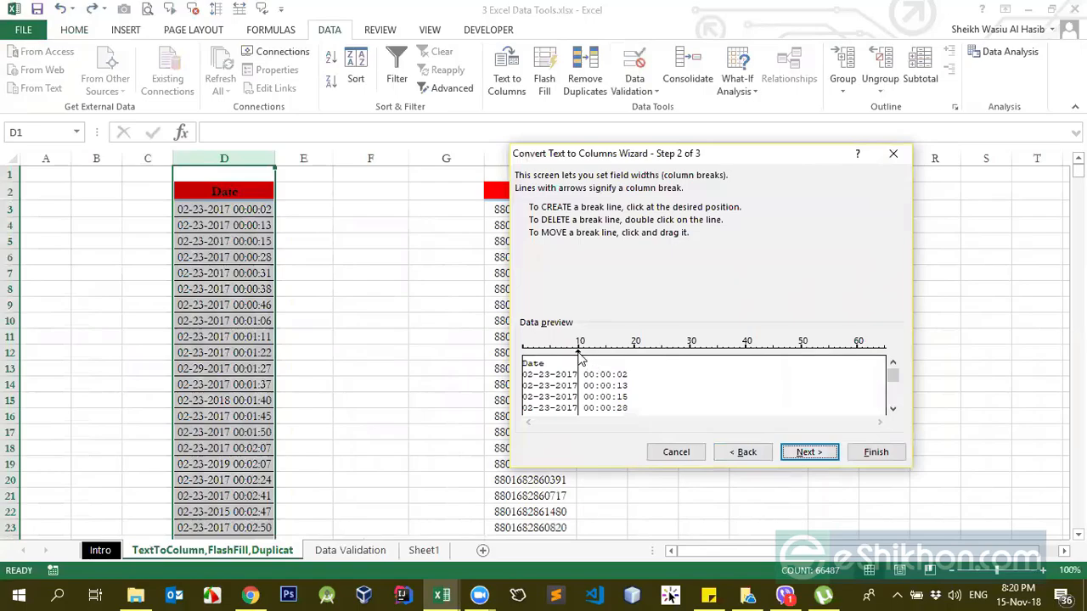
drag(578, 352, 581, 355)
click(739, 452)
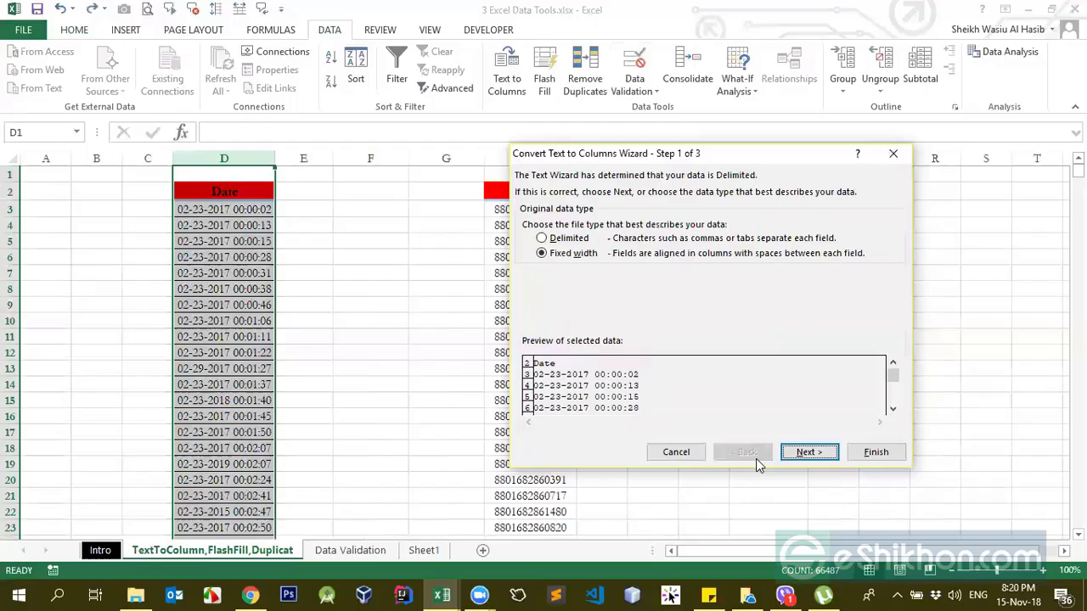
Step: Set up a Delimited Text to Columns split of column D with Space as the only delimiter, treating consecutive delimiters as one
click(541, 239)
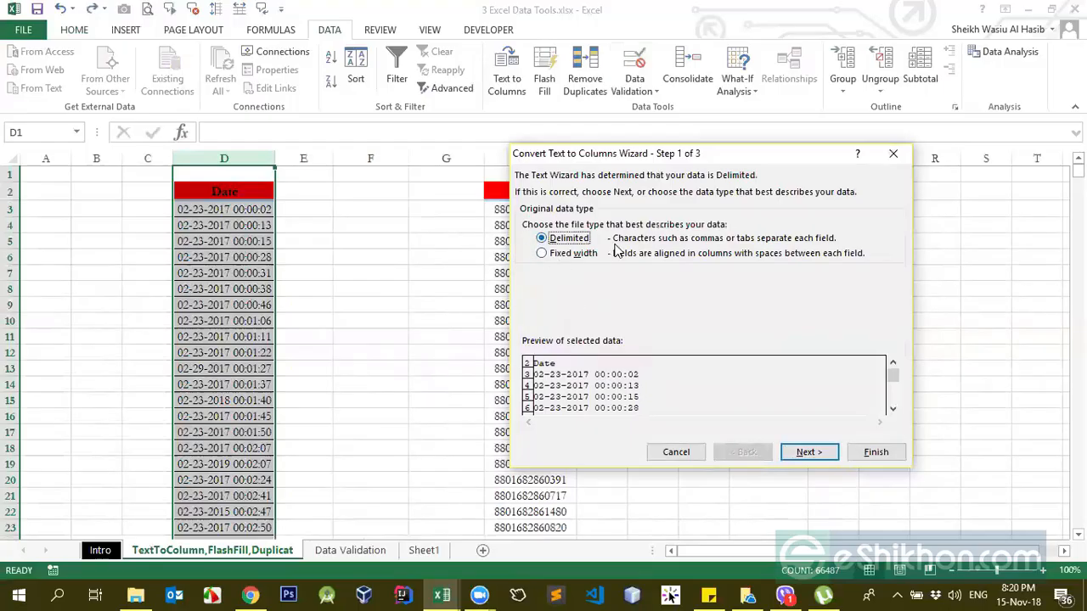
click(813, 459)
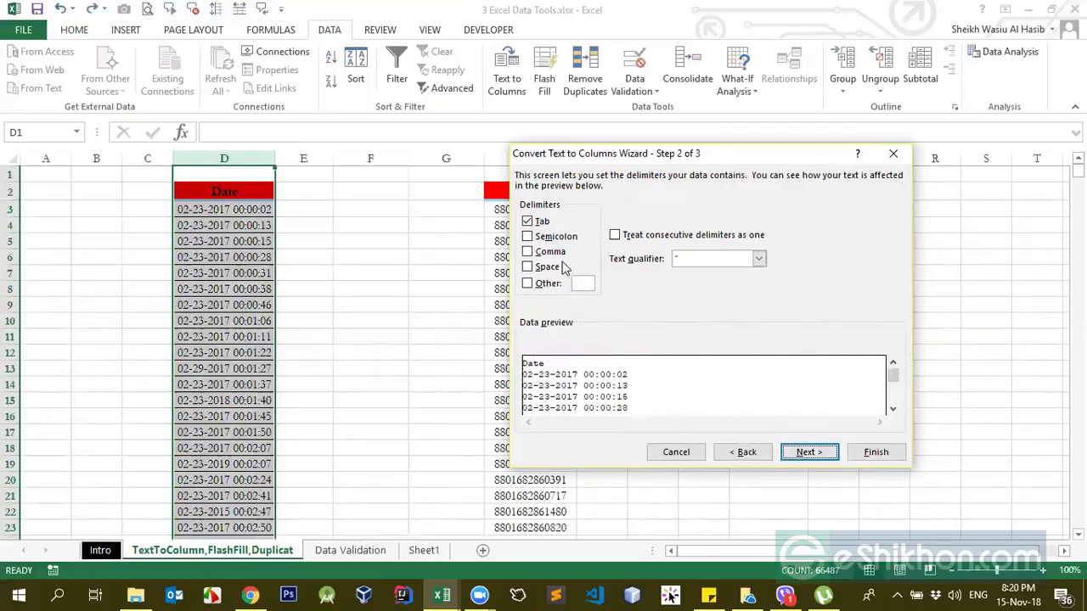
click(527, 222)
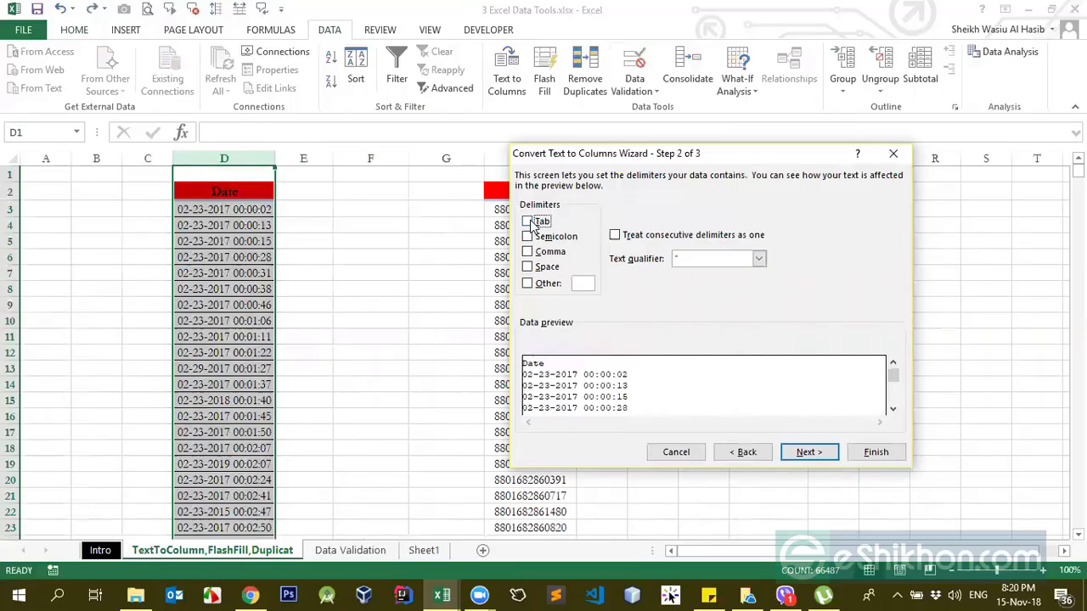
click(527, 221)
click(527, 237)
click(527, 252)
click(527, 252)
click(527, 268)
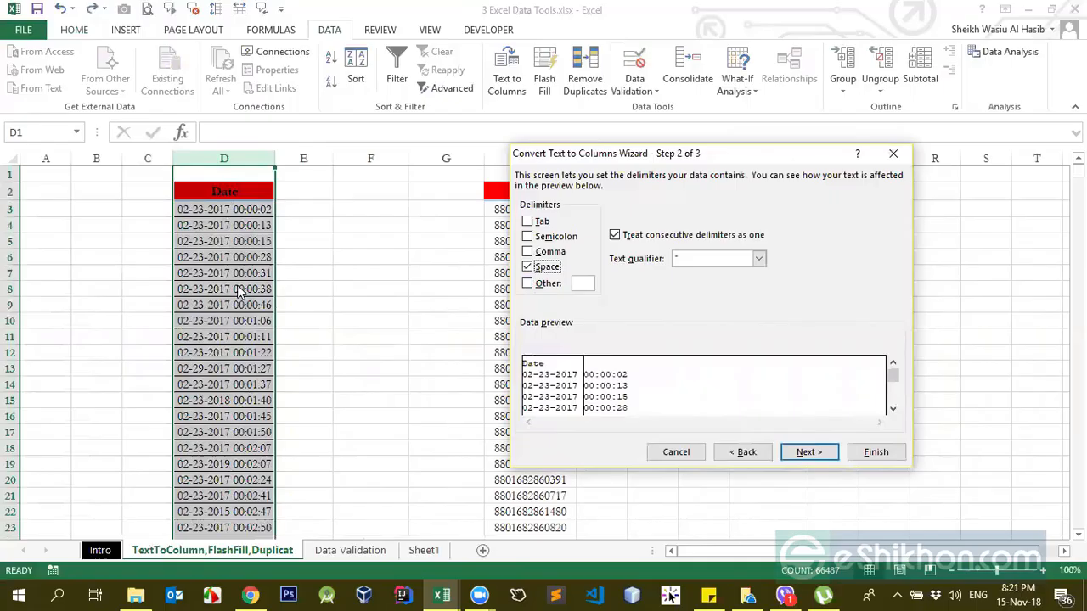
click(807, 453)
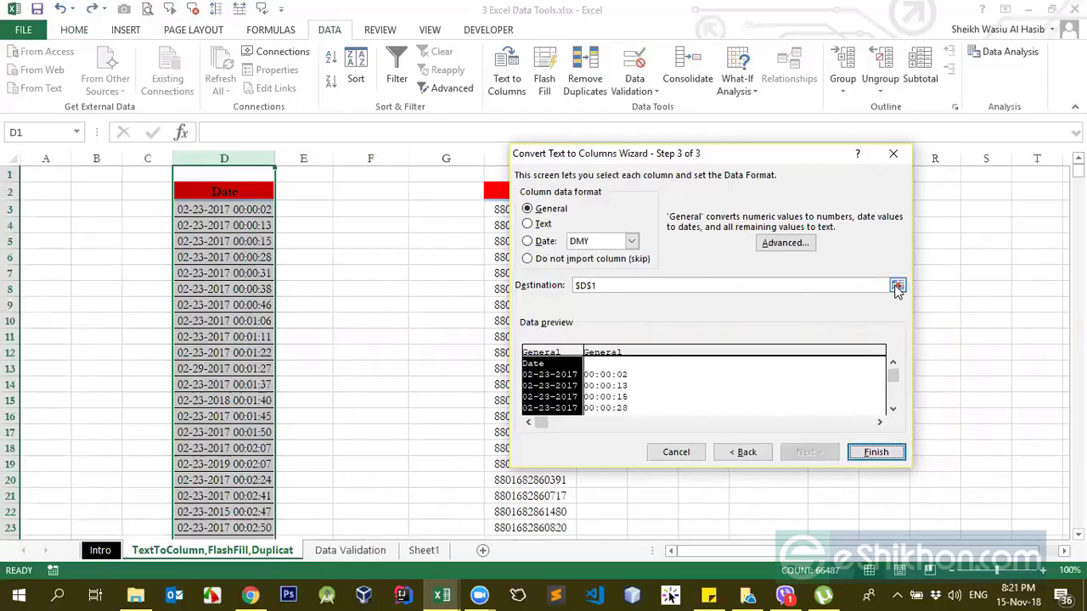
Step: Send the space-delimited split output to cell E2 and complete the conversion
click(591, 288)
drag(604, 286, 567, 285)
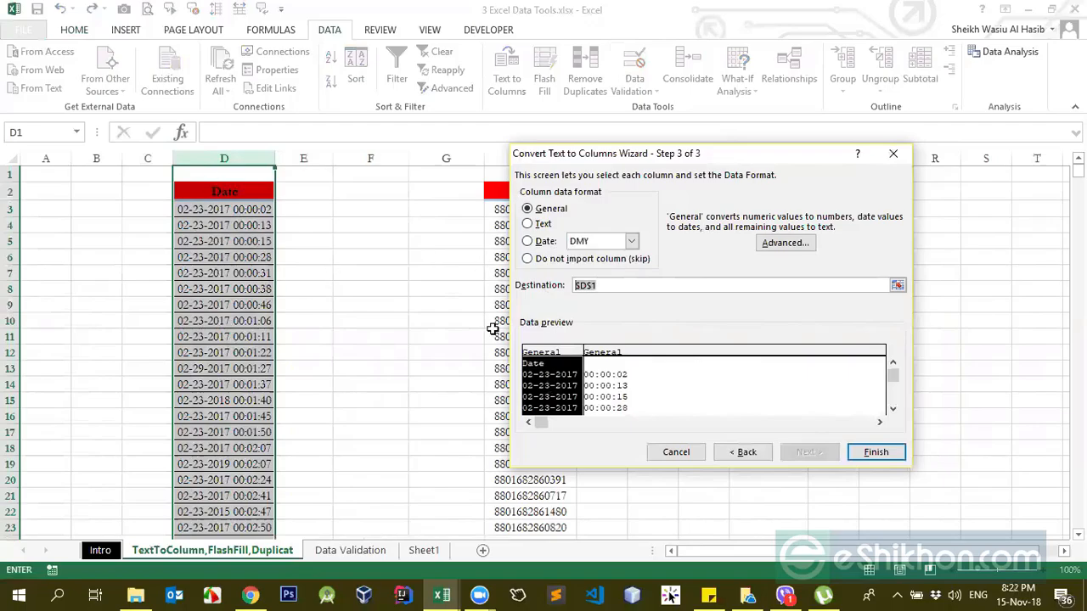
click(897, 285)
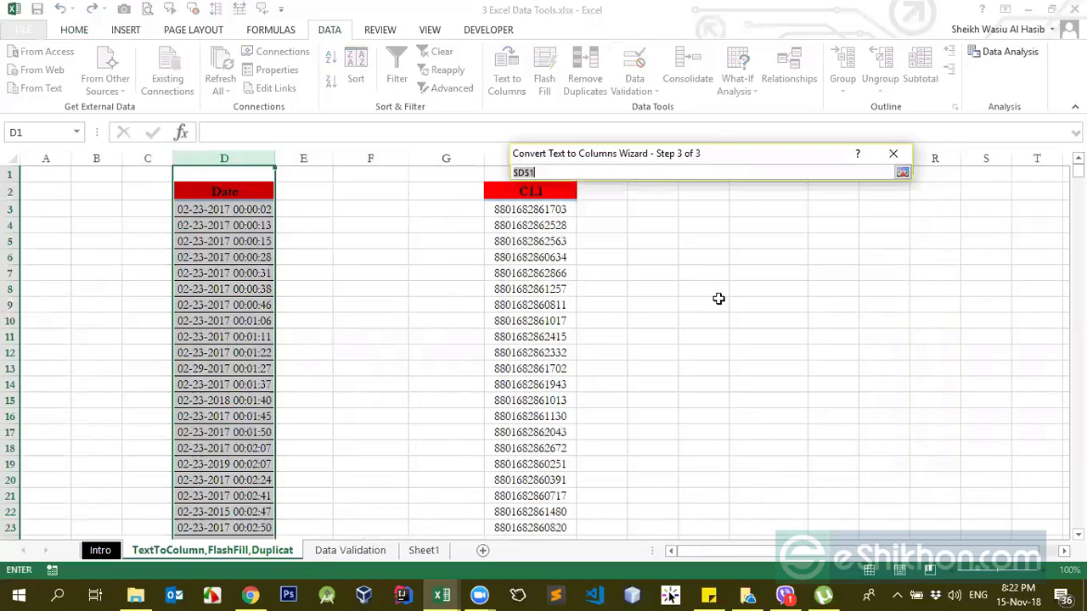
click(310, 192)
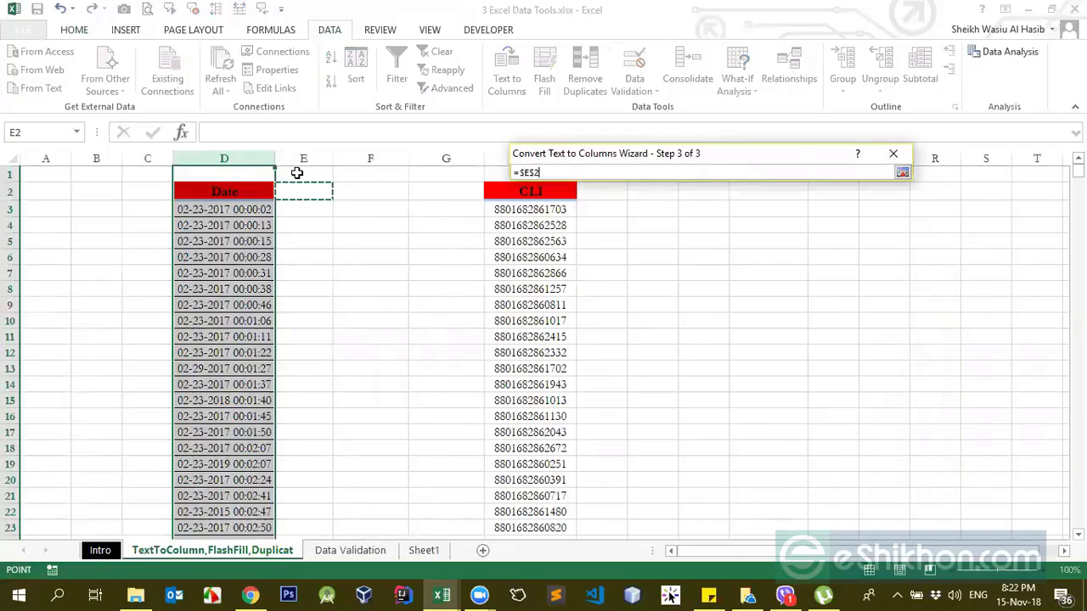
key(Return)
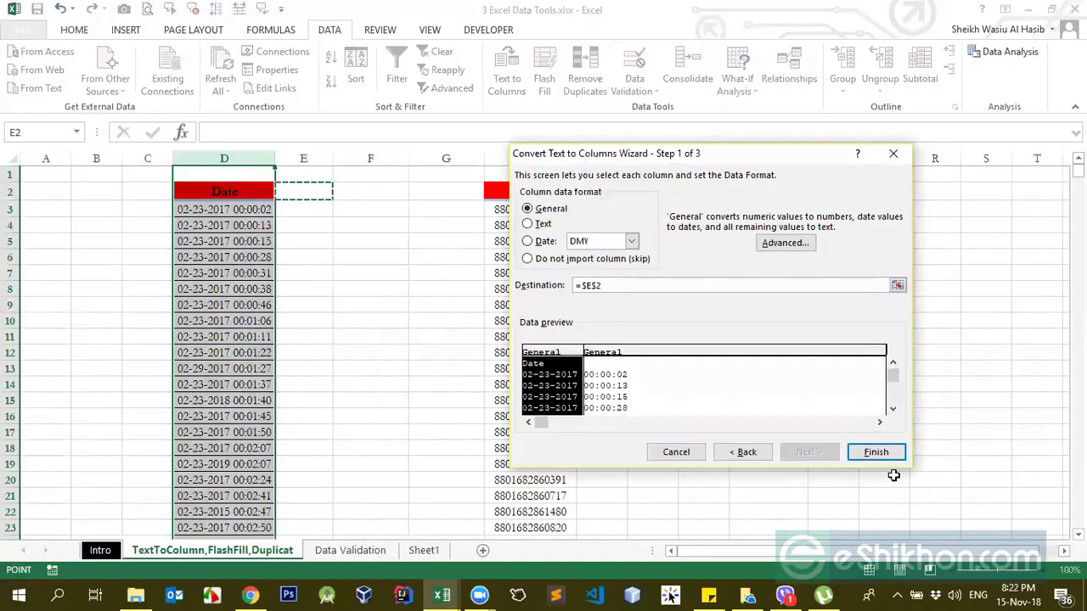
click(874, 453)
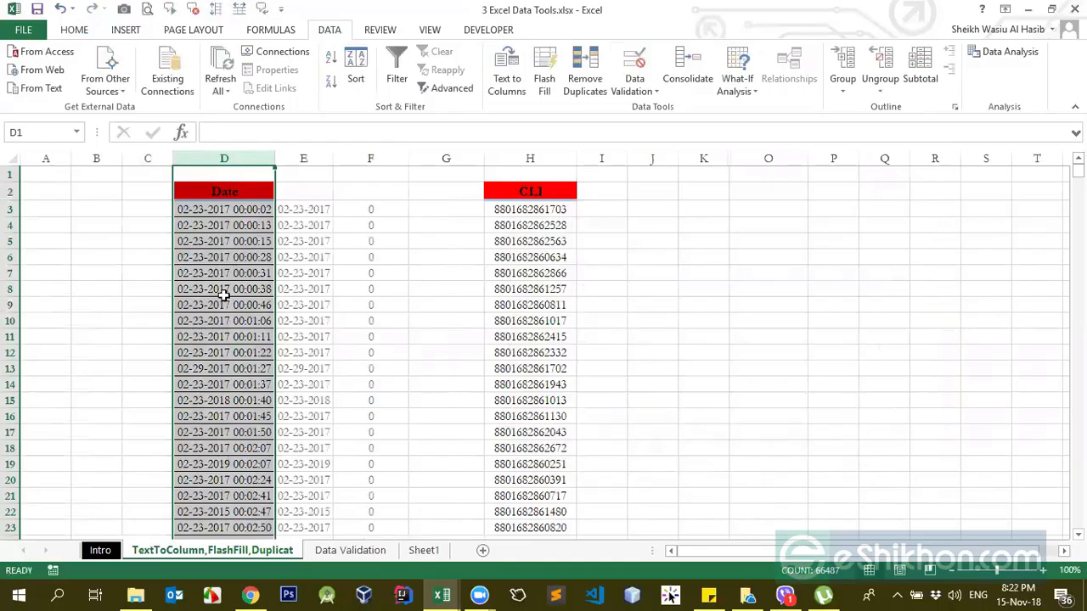
Step: Compare the split results in columns E and F with the original entries in the Date column
click(303, 196)
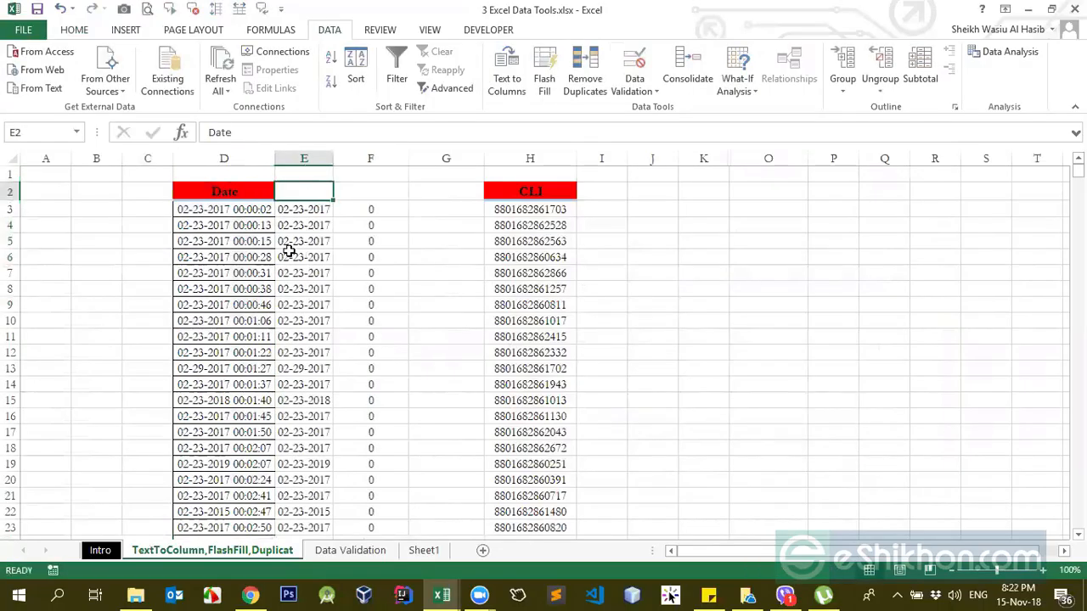
click(291, 209)
drag(228, 212, 233, 242)
click(242, 209)
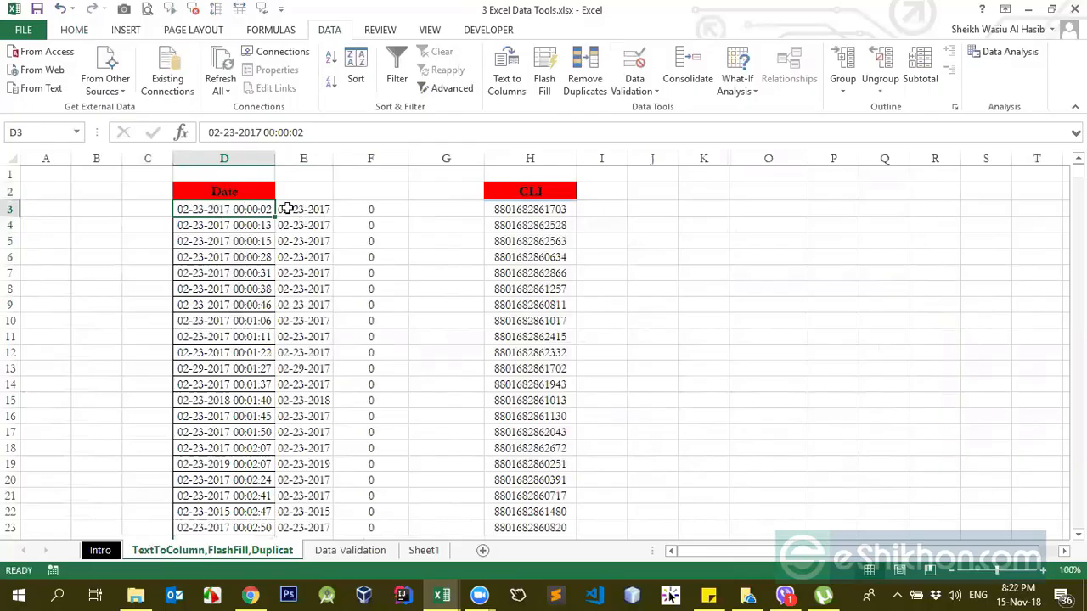
drag(287, 209, 303, 307)
click(362, 210)
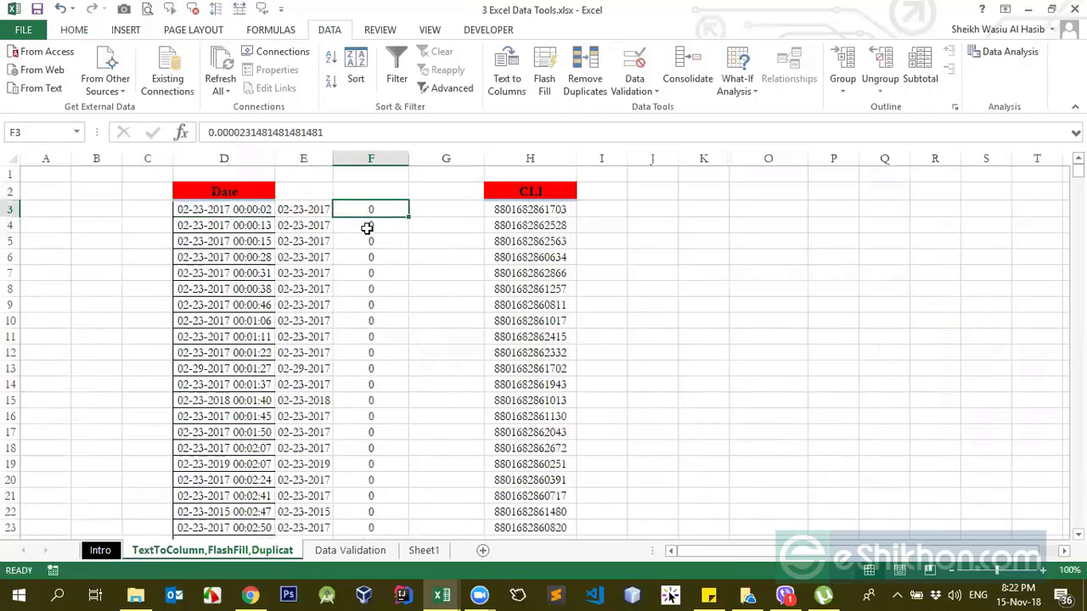
Step: Examine the date and time parts of the D3 text against the date split out into E3
click(251, 209)
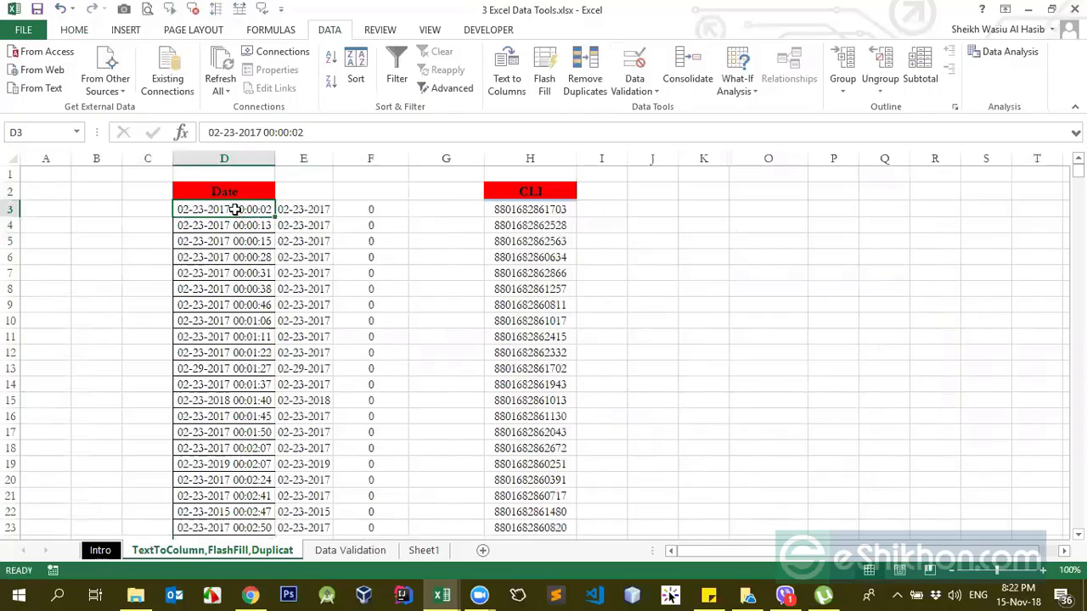
double_click(235, 209)
drag(228, 208, 175, 209)
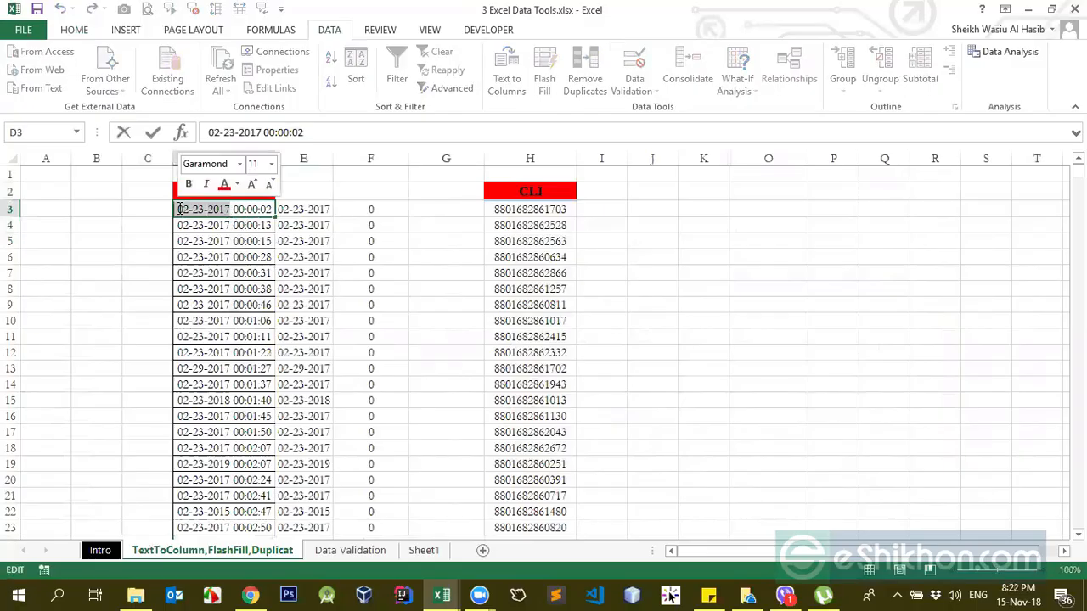
click(253, 230)
click(213, 211)
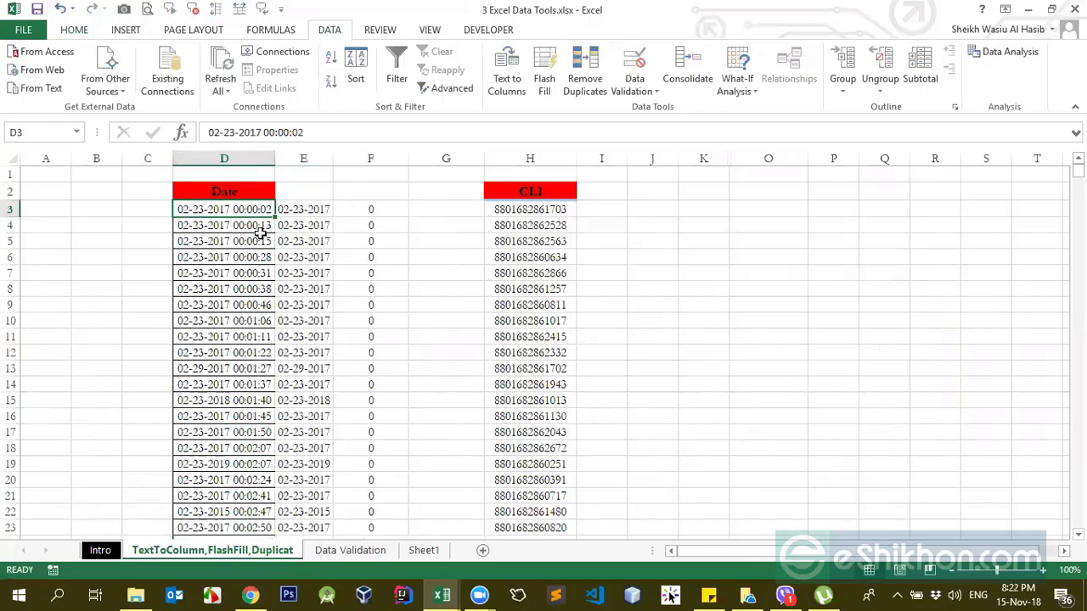
click(315, 211)
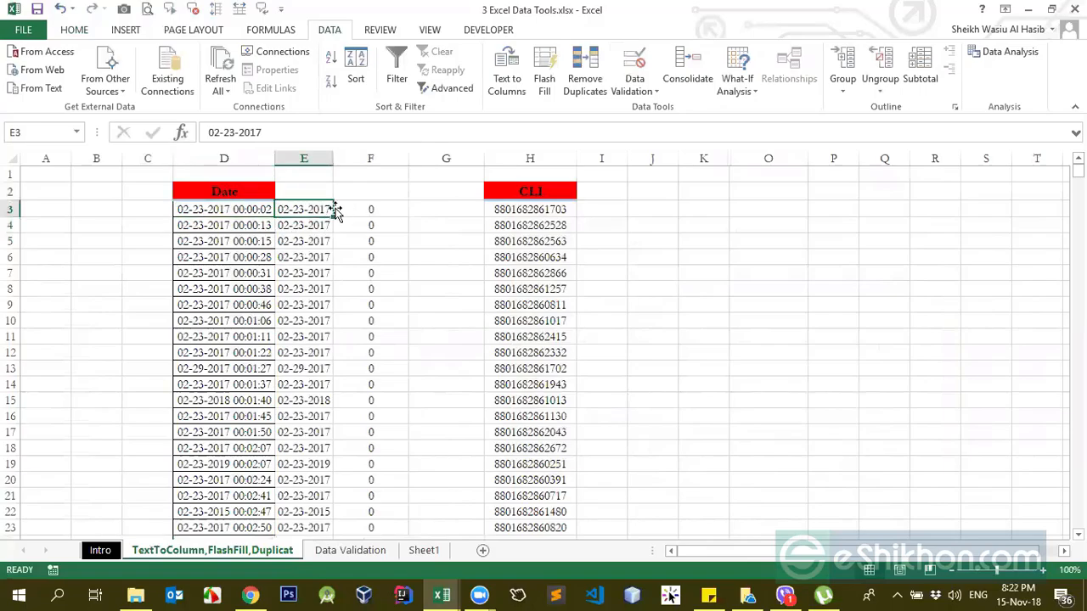
Step: Format cell F3 as Time and fill it down column F alongside the split dates
click(359, 209)
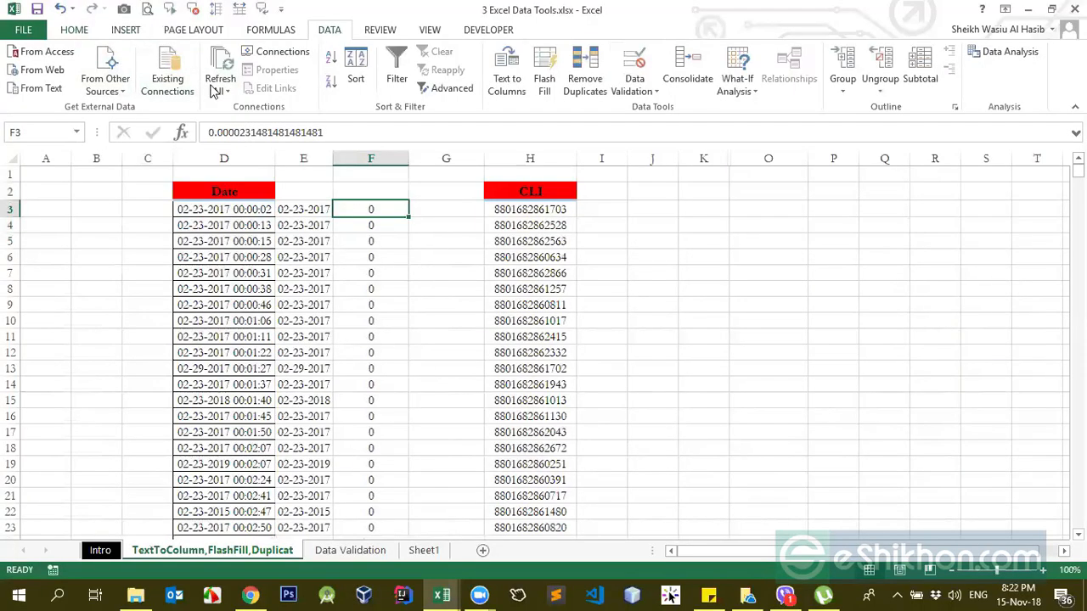
click(79, 34)
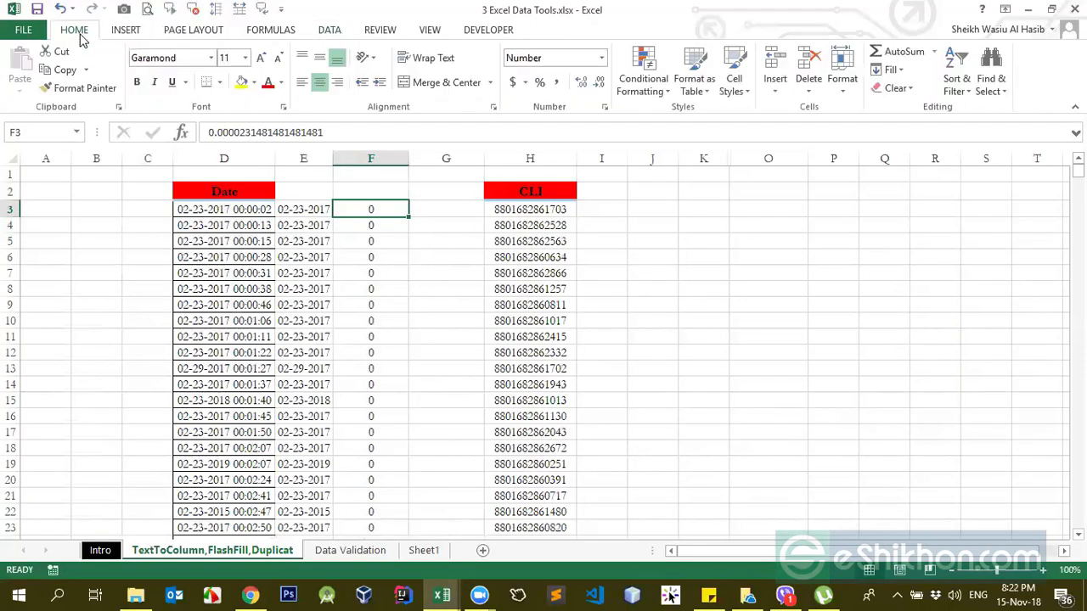
click(601, 57)
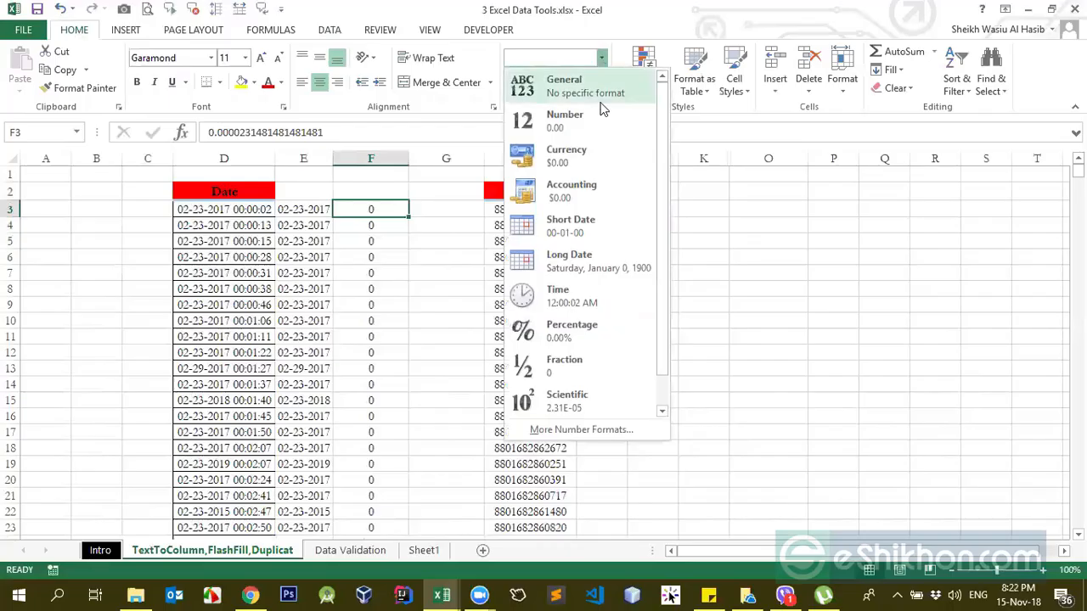
click(574, 311)
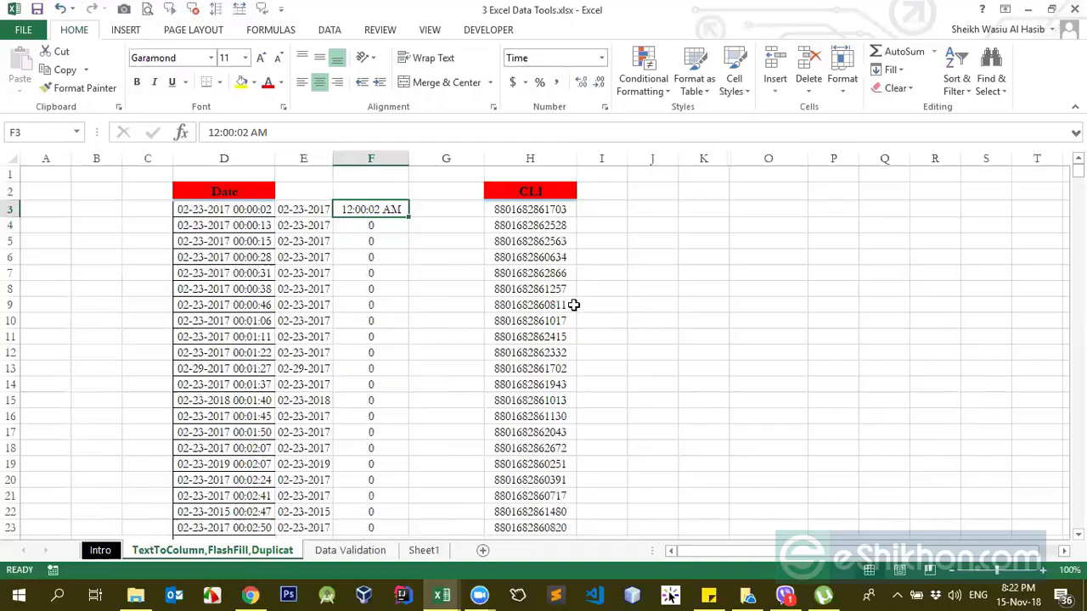
double_click(407, 218)
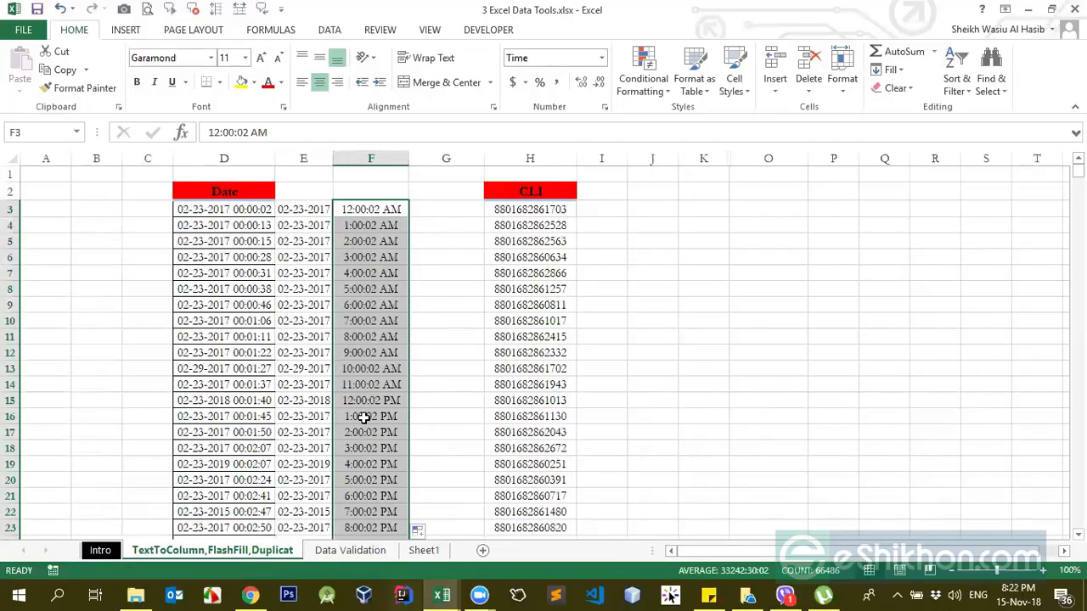
scroll(363, 417, down, 9)
scroll(365, 417, up, 9)
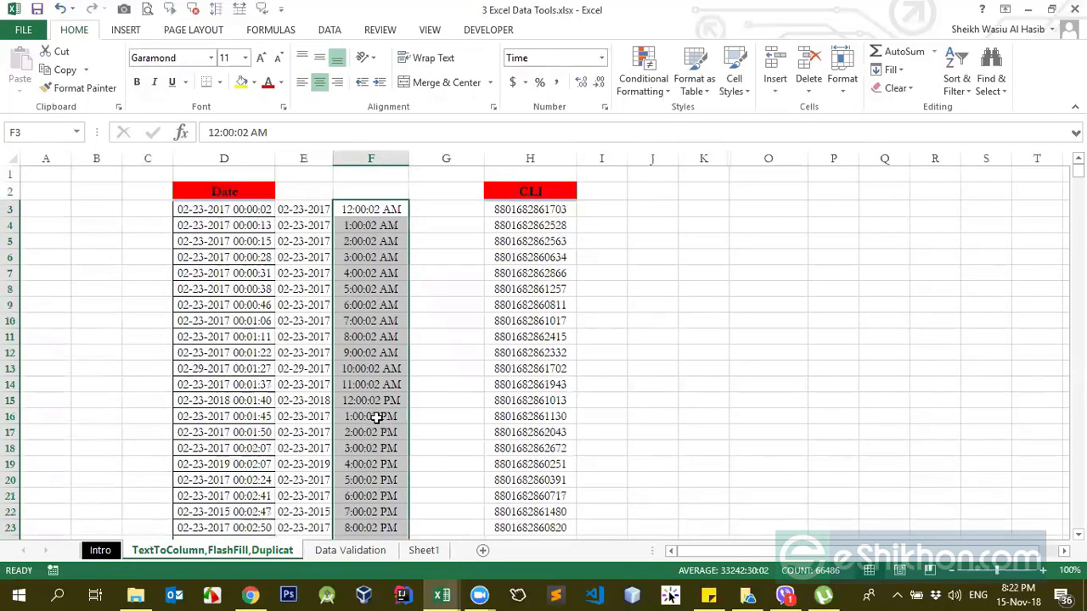
Step: Check the time part of D3 against the filled time values in column F
click(312, 210)
click(256, 215)
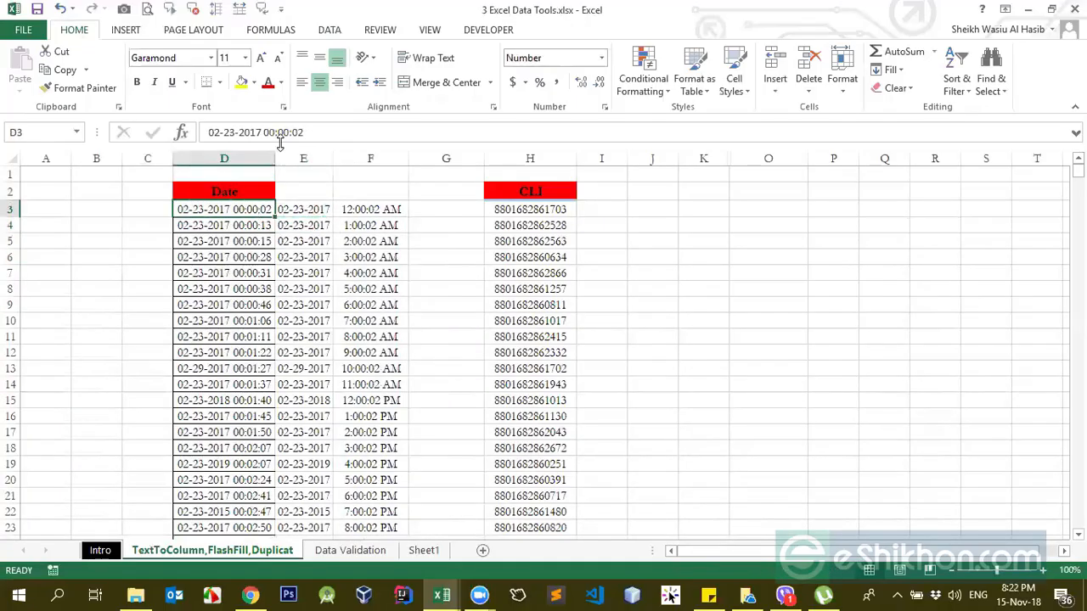
click(264, 132)
click(284, 134)
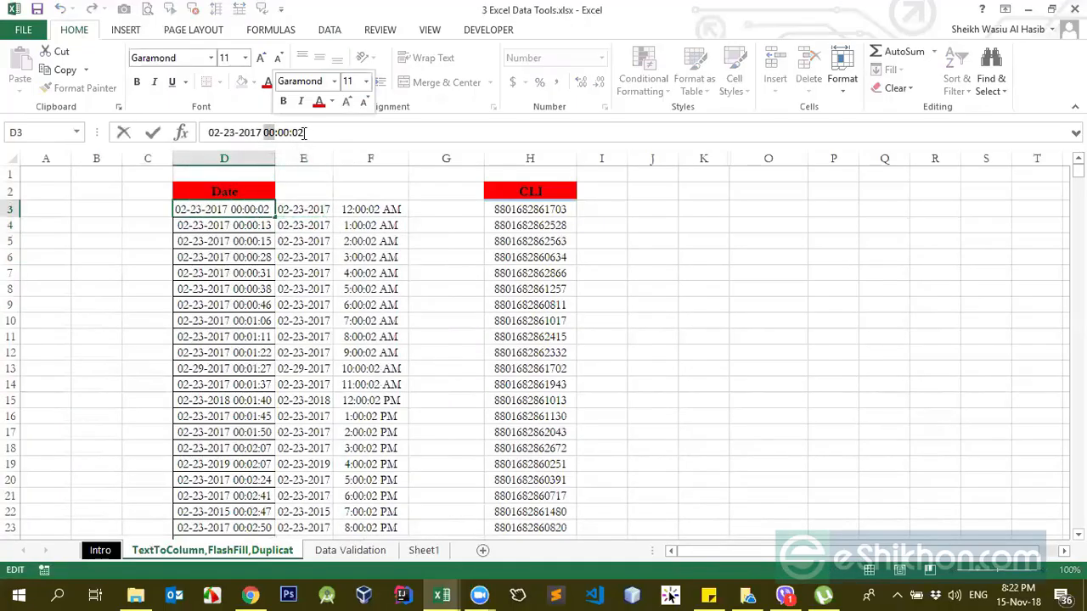
key(Return)
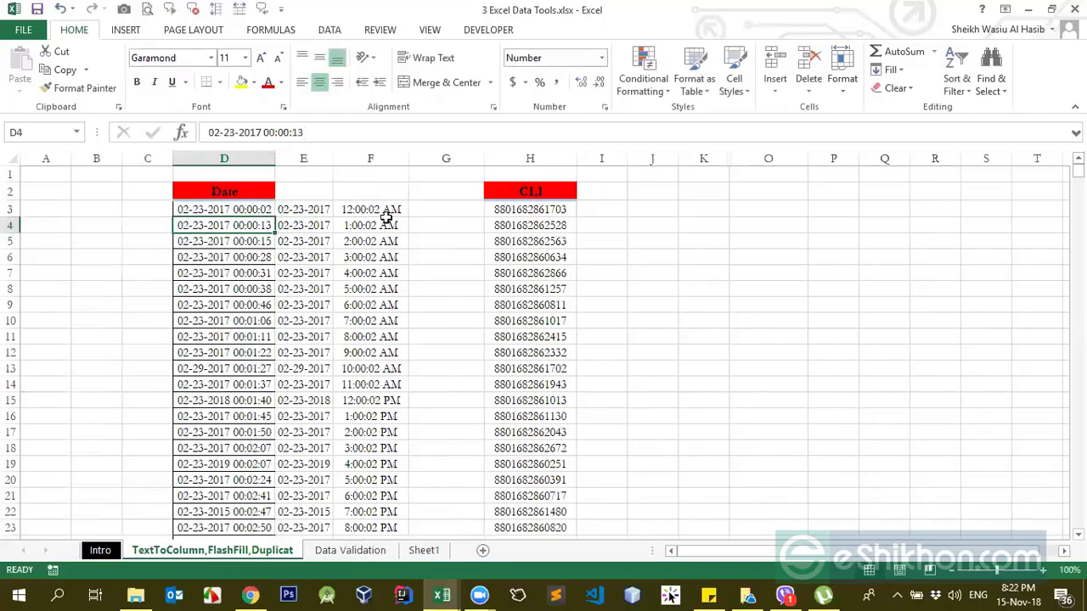
click(387, 242)
click(373, 337)
click(370, 212)
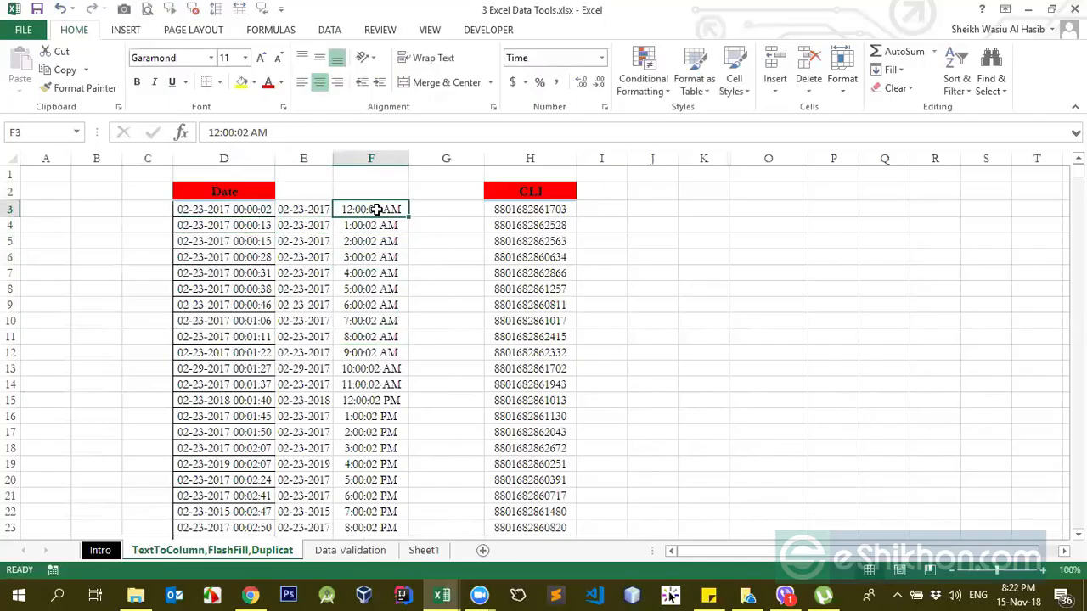
click(601, 58)
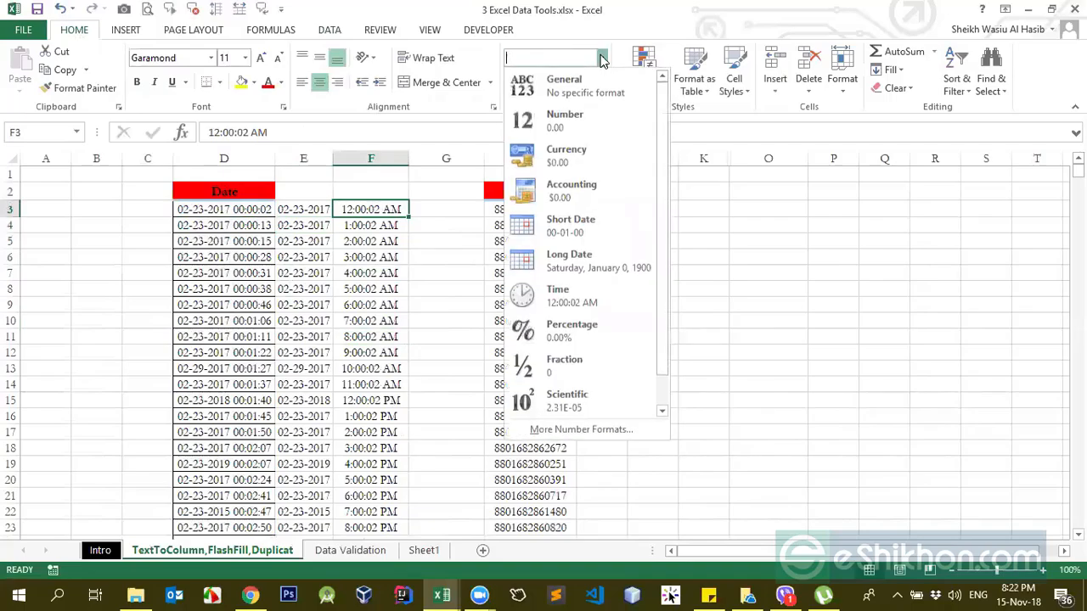
click(377, 239)
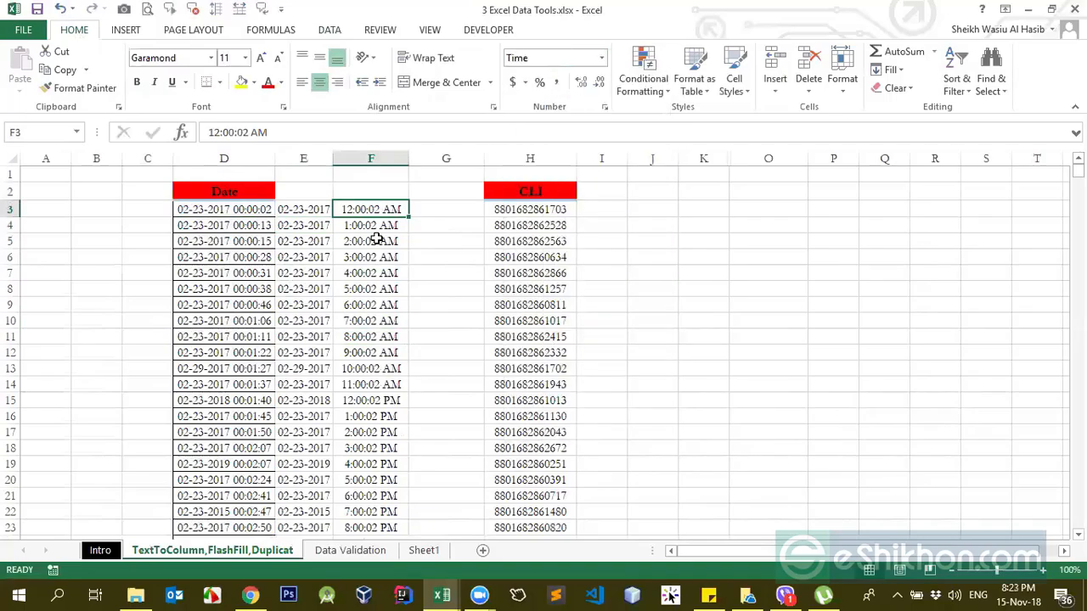
click(385, 227)
Step: Give cell F3 a custom time format without AM/PM, using the code [$-F400]h:mm:ss
click(383, 211)
click(601, 58)
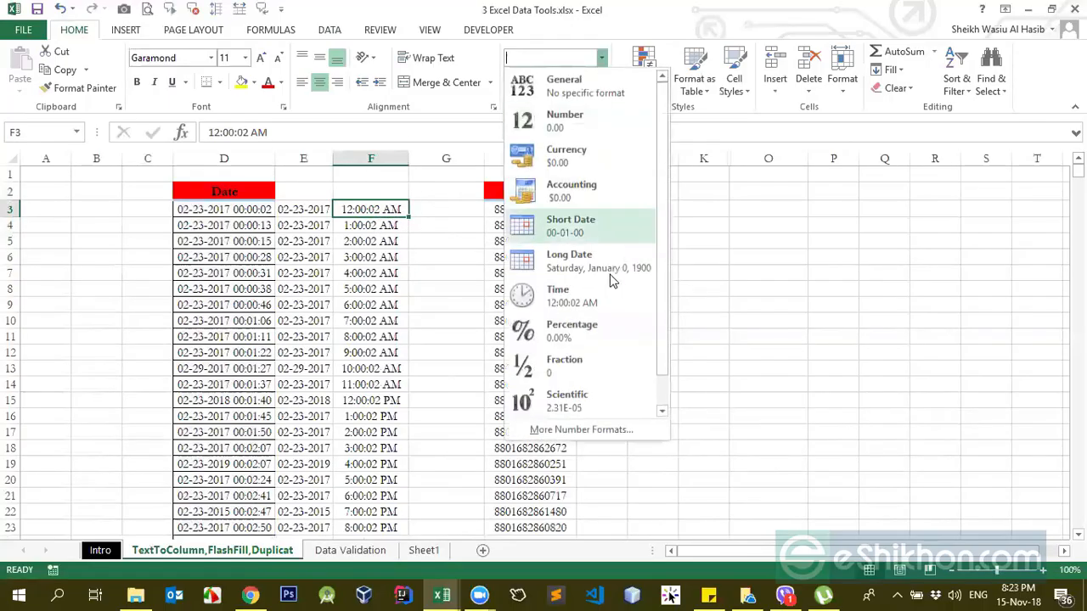
click(574, 431)
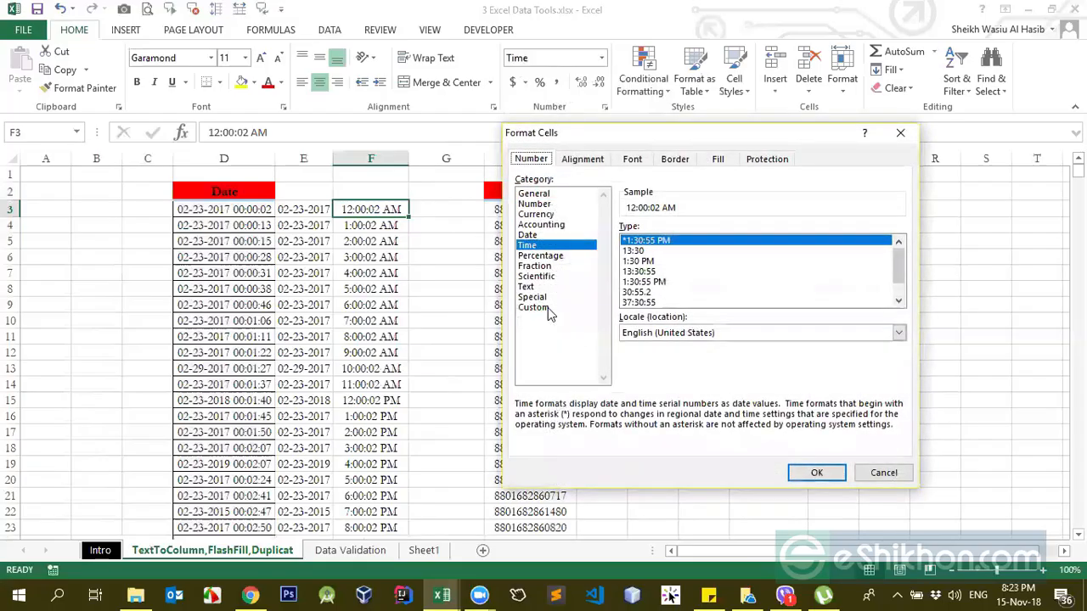
click(534, 307)
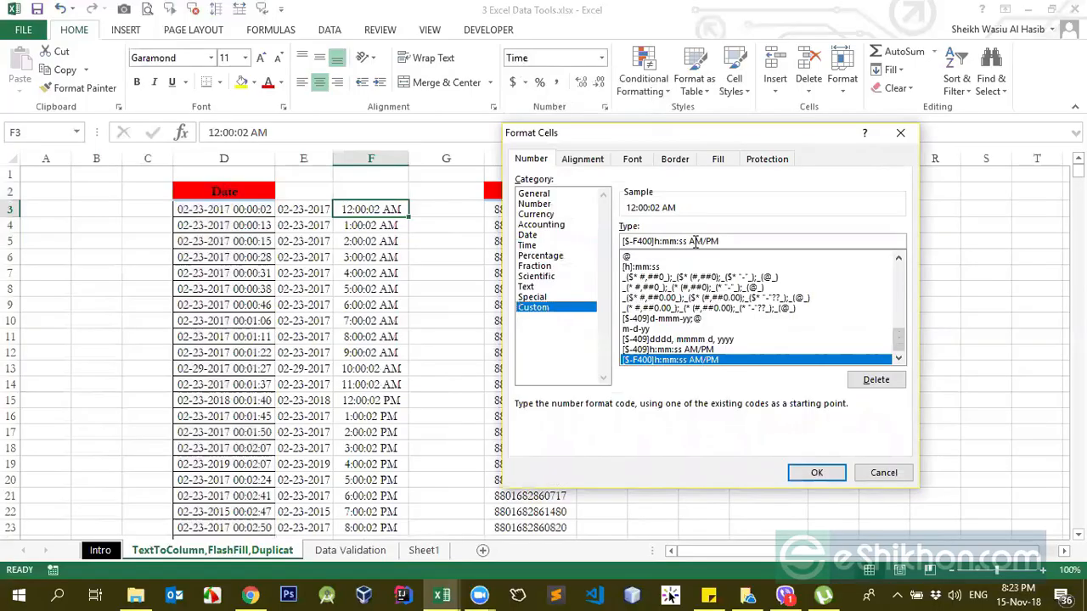
drag(688, 241, 718, 241)
key(BackSpace)
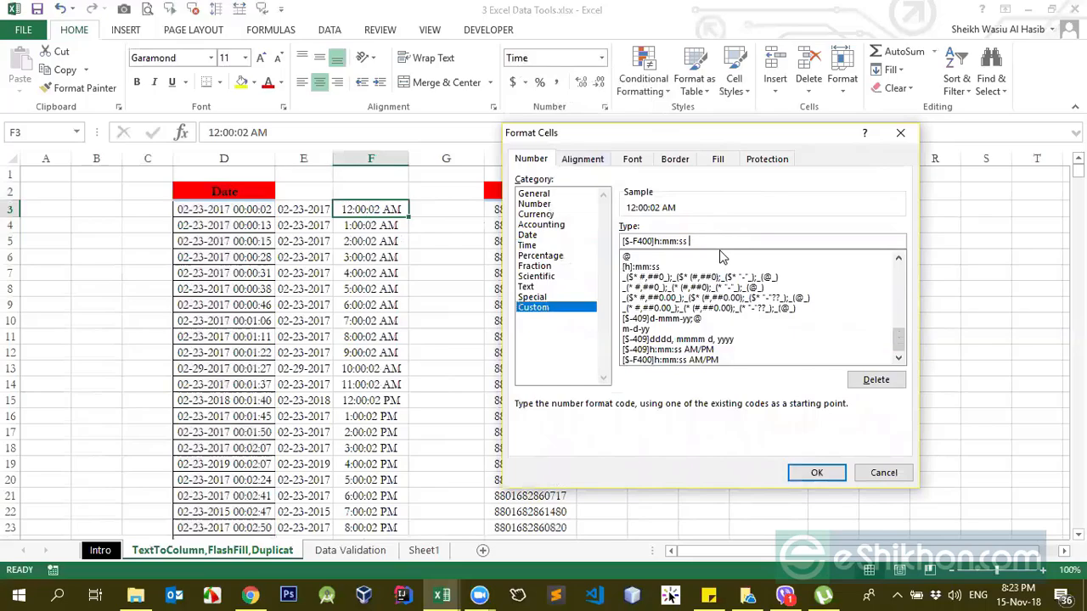
click(819, 473)
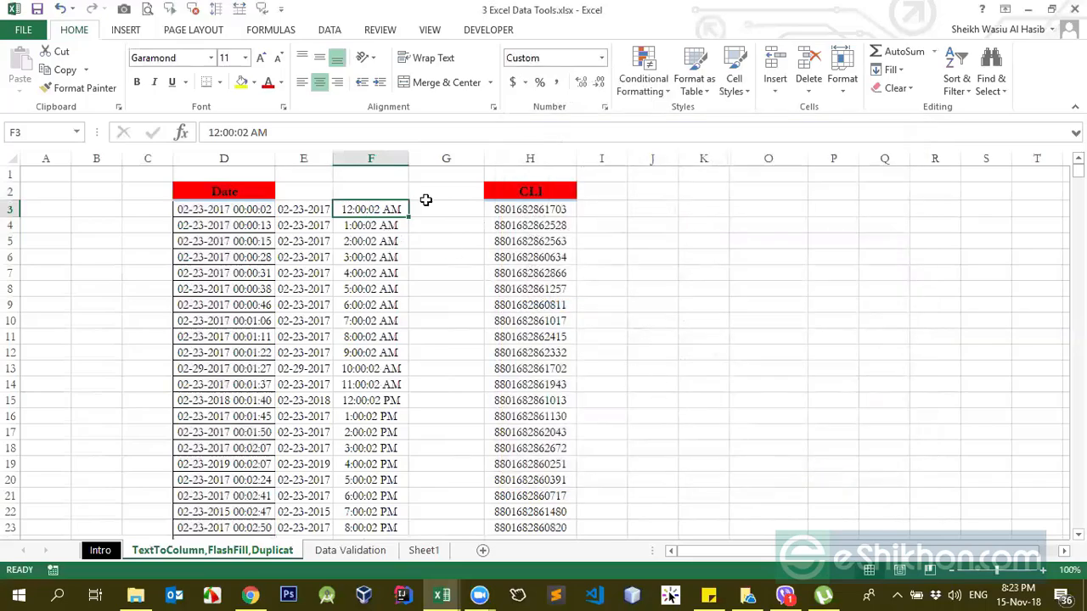
Step: Remove the [$-F400] prefix from F3's custom number format so the code is h:mm:ss
click(601, 58)
click(601, 58)
key(ctrl+1)
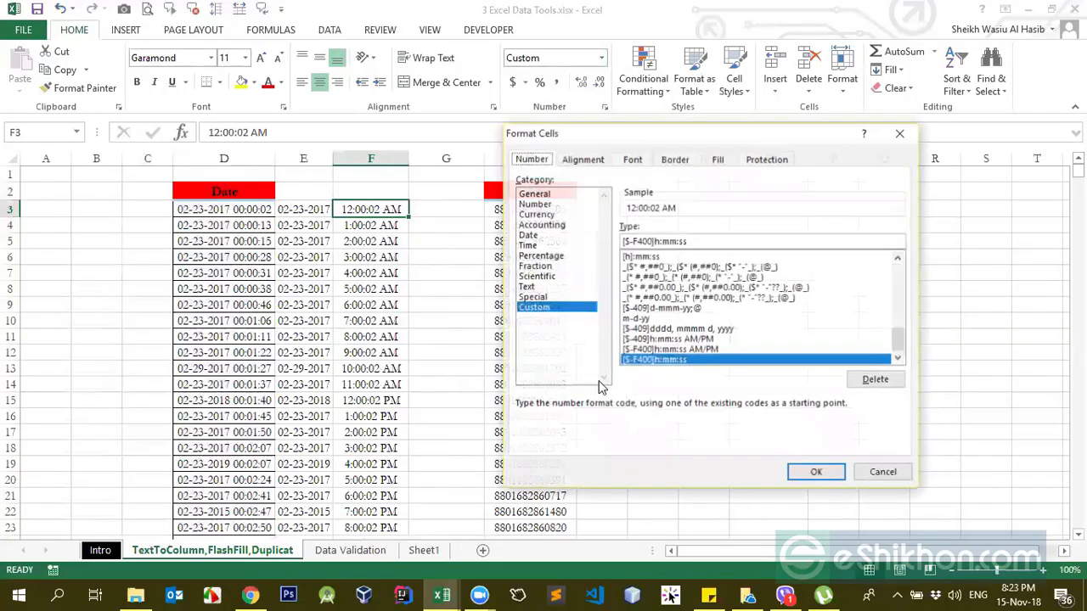
double_click(659, 240)
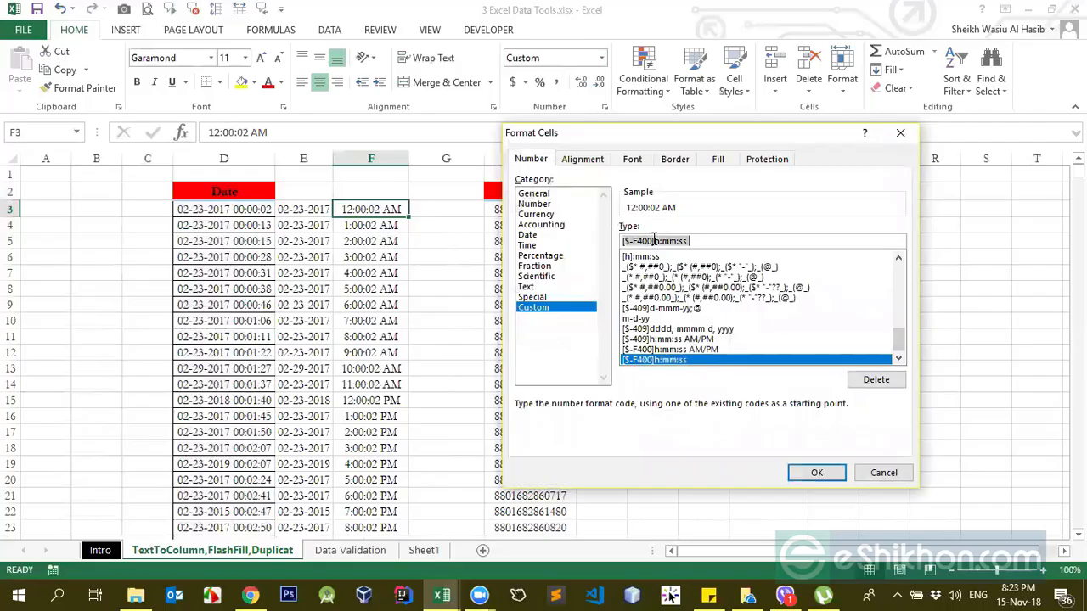
drag(653, 242, 556, 245)
key(Delete)
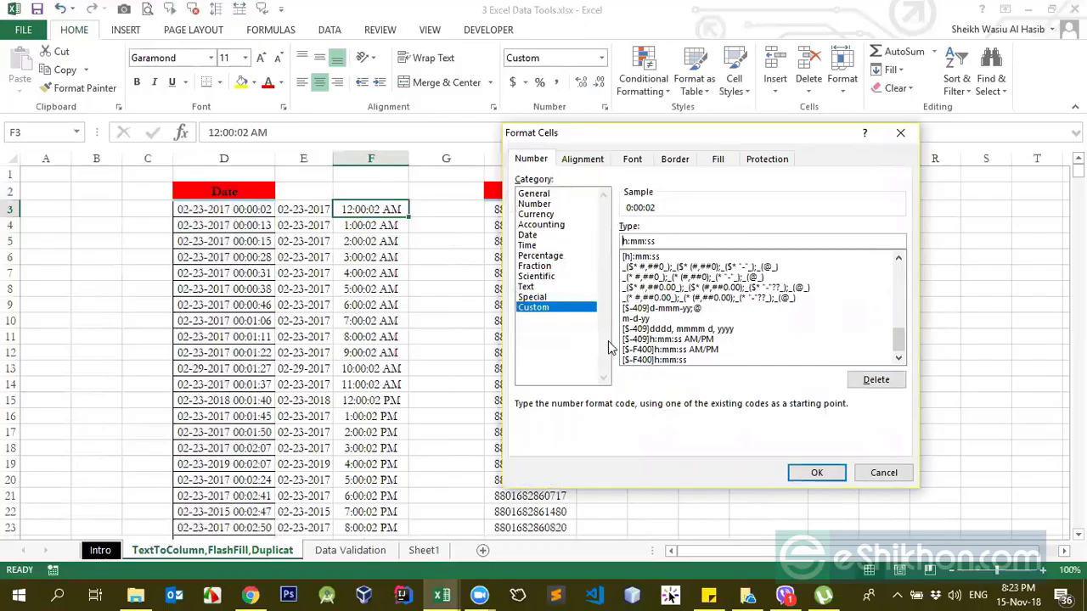
click(816, 474)
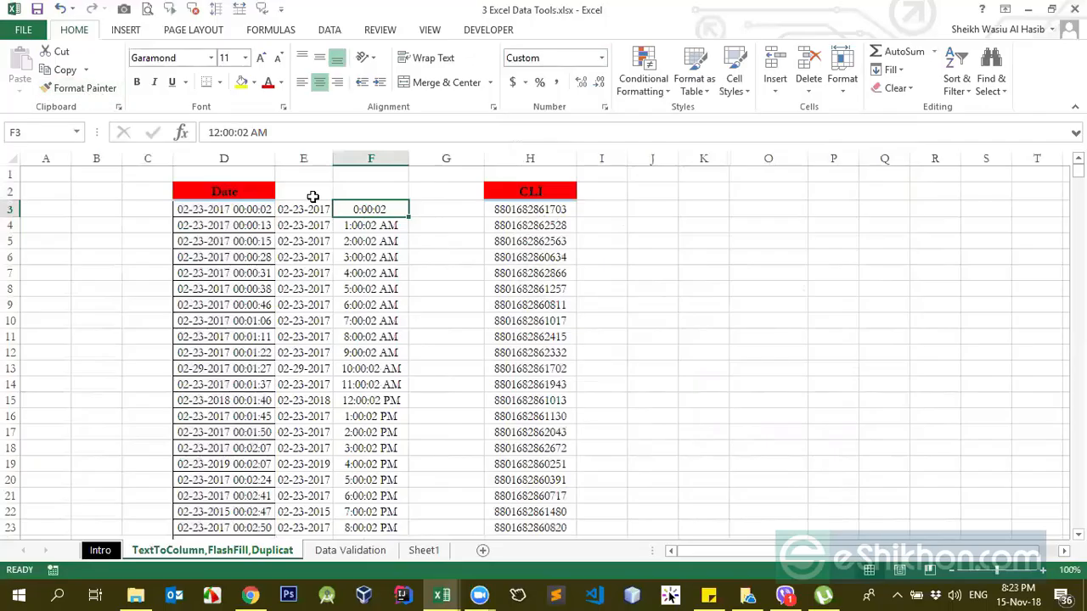
Step: Copy F3's time format to the whole of column F with Format Painter
click(102, 90)
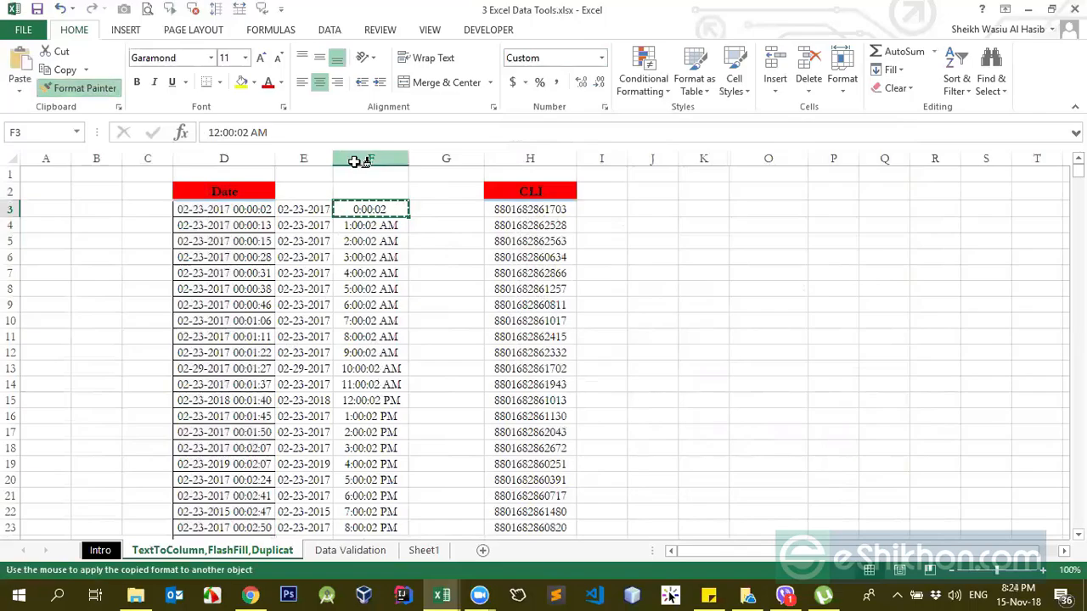
click(353, 159)
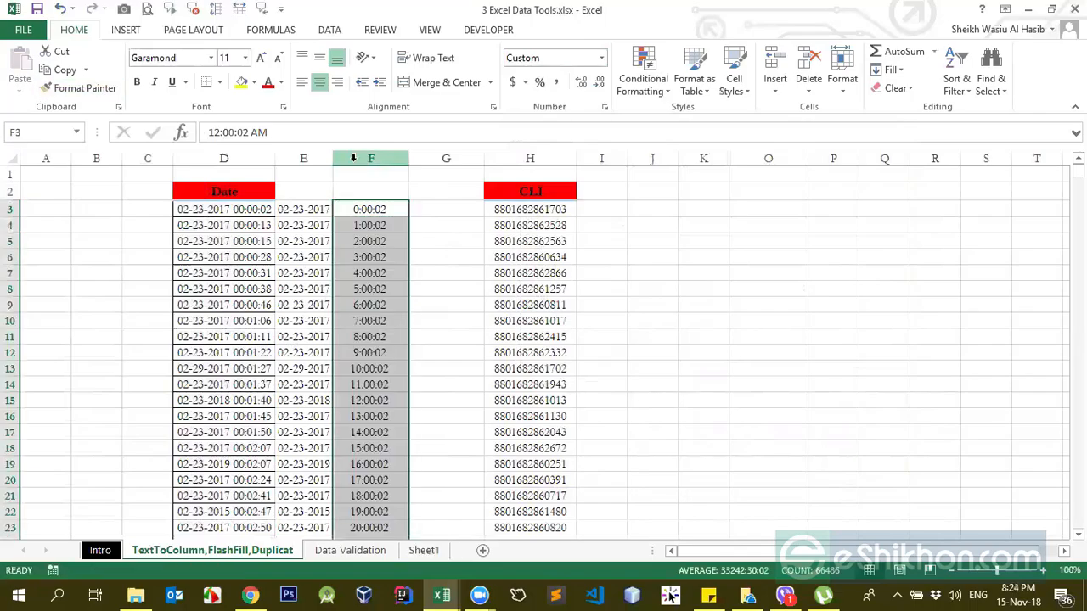
click(371, 227)
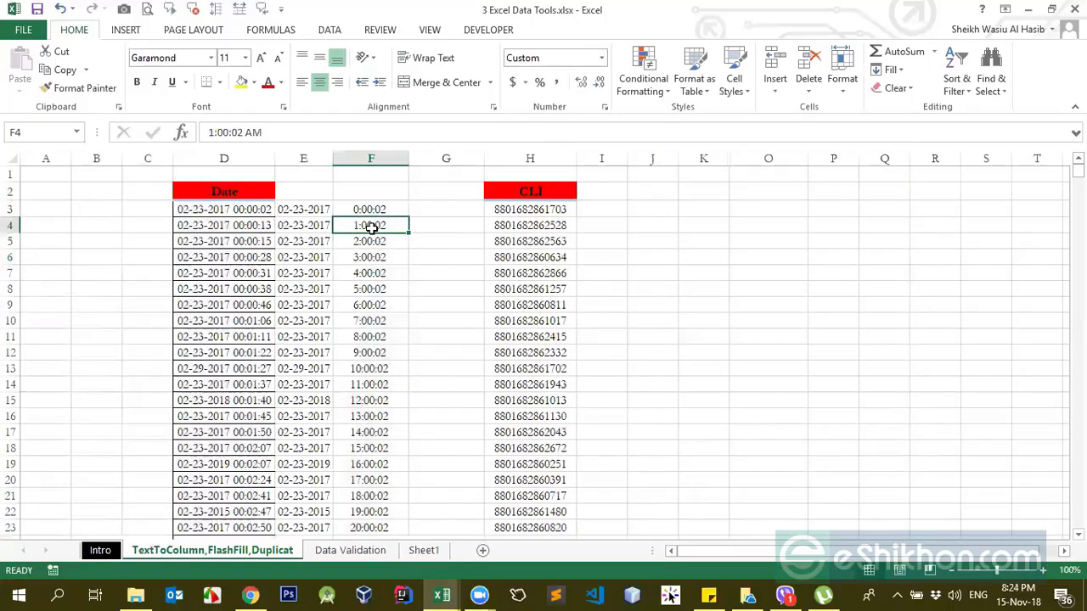
key(ctrl+Down)
key(ctrl+Up)
Step: Clear the split date and time values from columns E and F
click(264, 191)
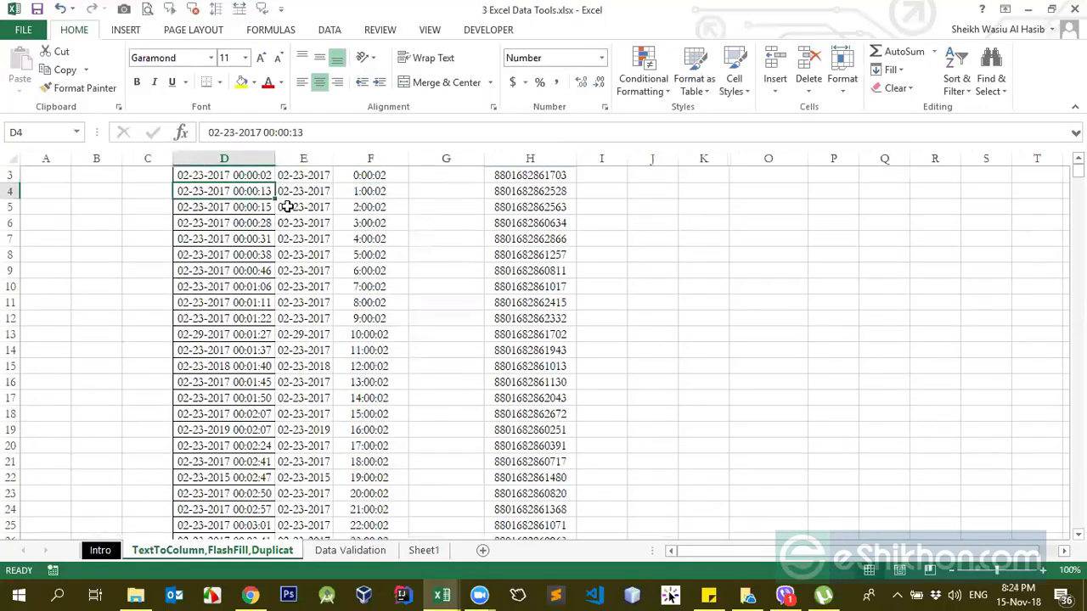
scroll(287, 207, up, 1)
click(376, 222)
click(363, 196)
click(308, 209)
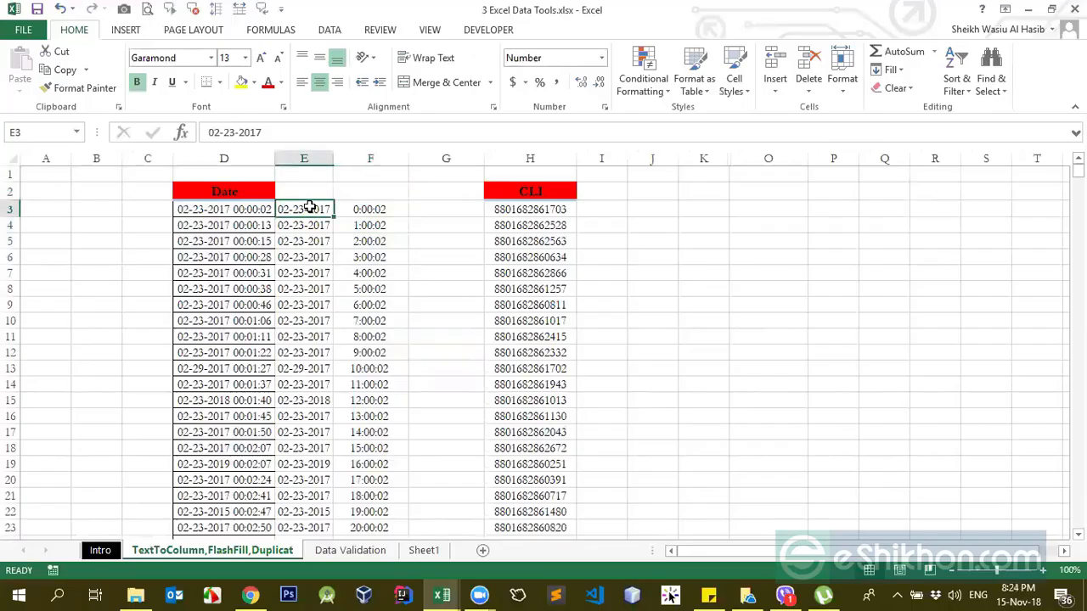
drag(303, 158, 378, 162)
key(Delete)
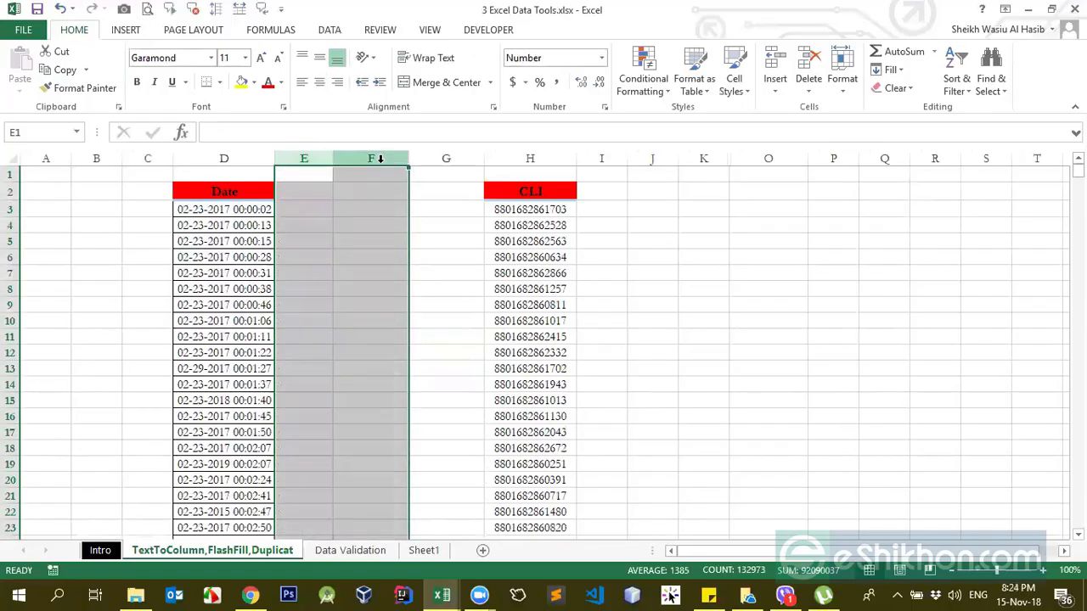
Step: Examine the date and time parts of the first entries in the Date column
click(235, 210)
click(303, 211)
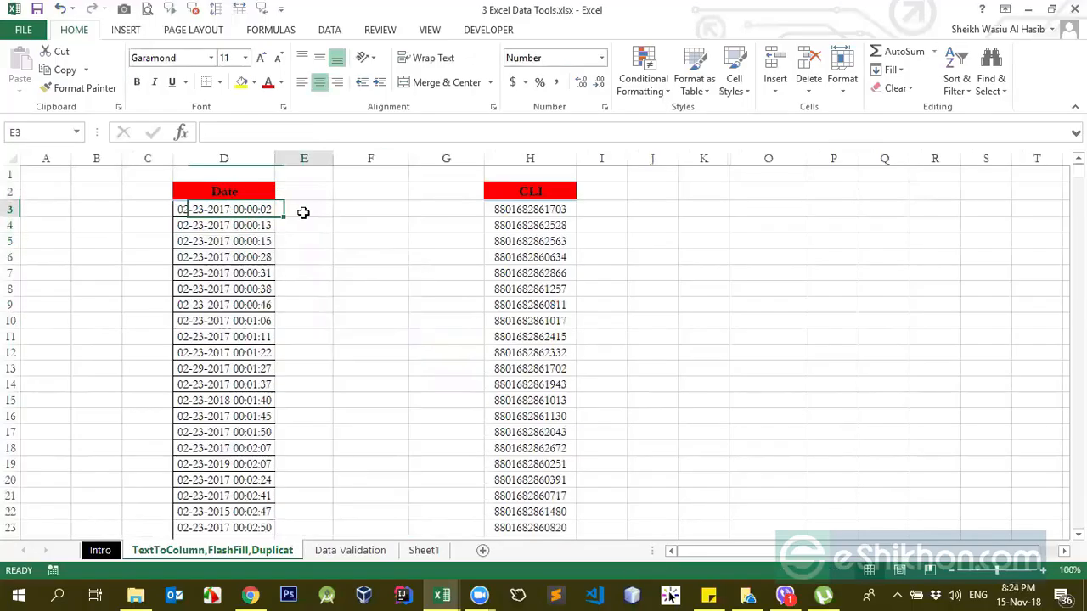
click(260, 257)
click(242, 209)
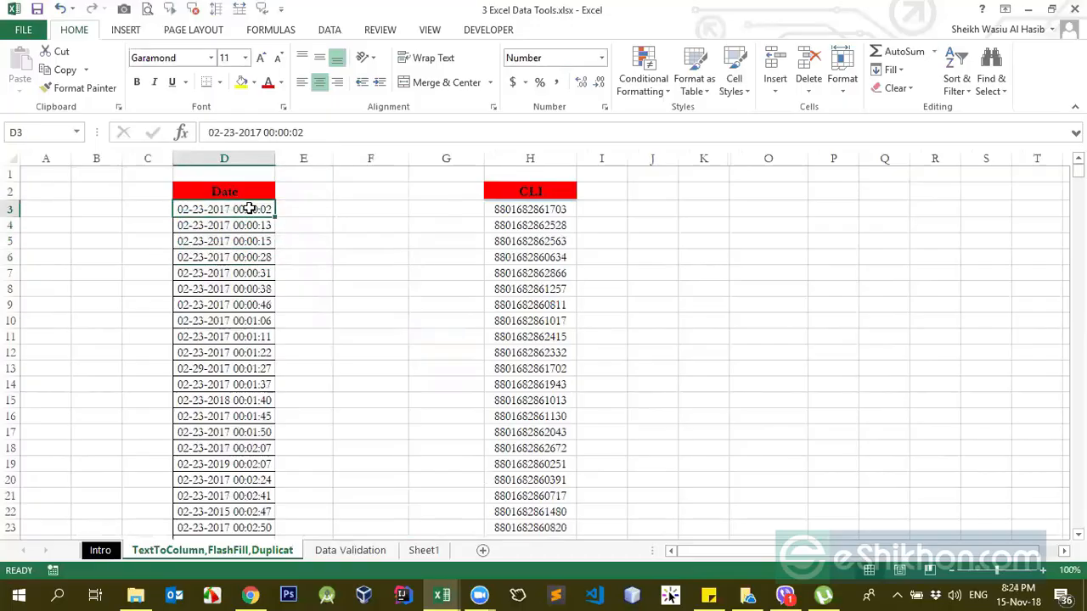
double_click(252, 210)
click(251, 232)
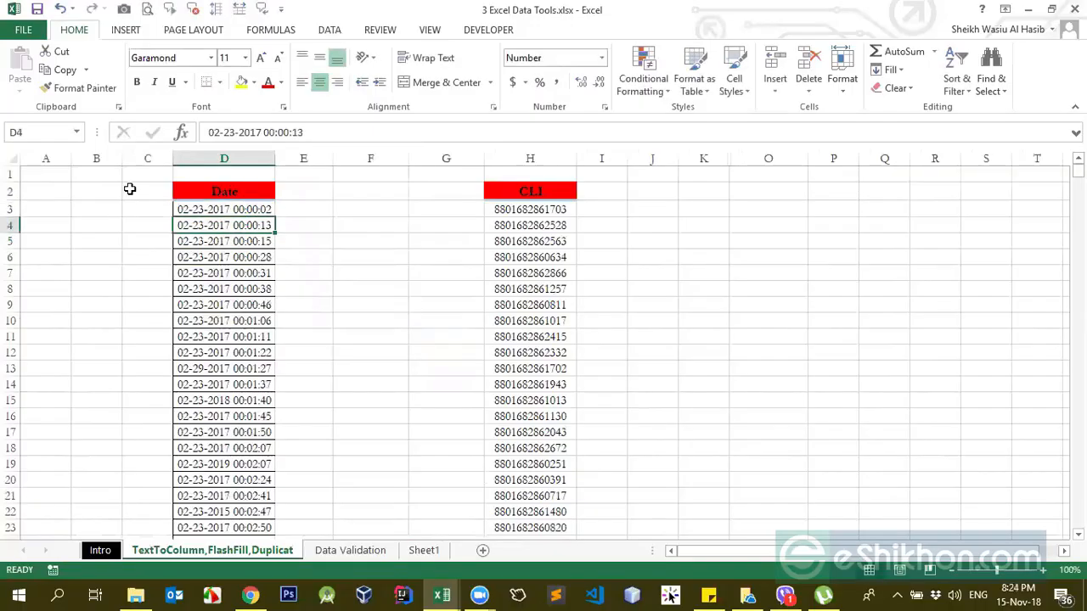
drag(997, 570, 1003, 570)
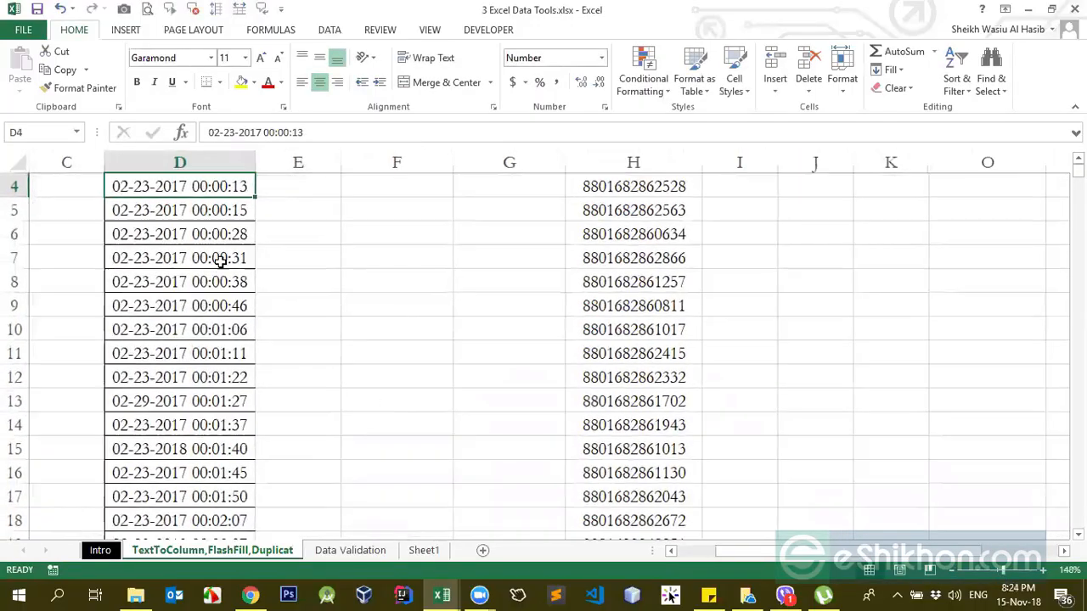
scroll(217, 236, up, 1)
click(217, 236)
click(218, 285)
click(222, 238)
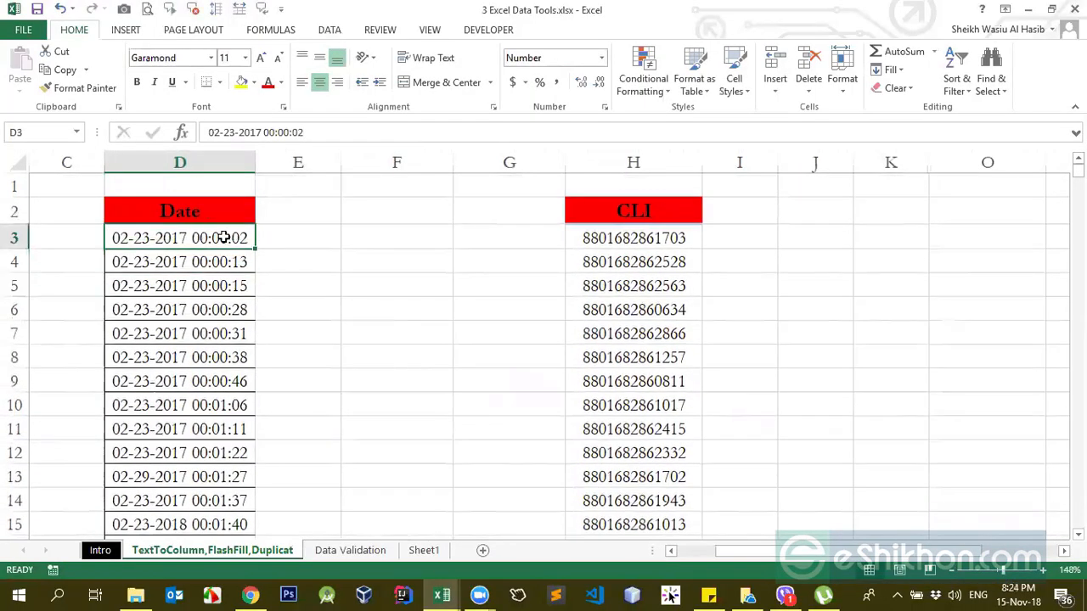
drag(233, 238, 235, 356)
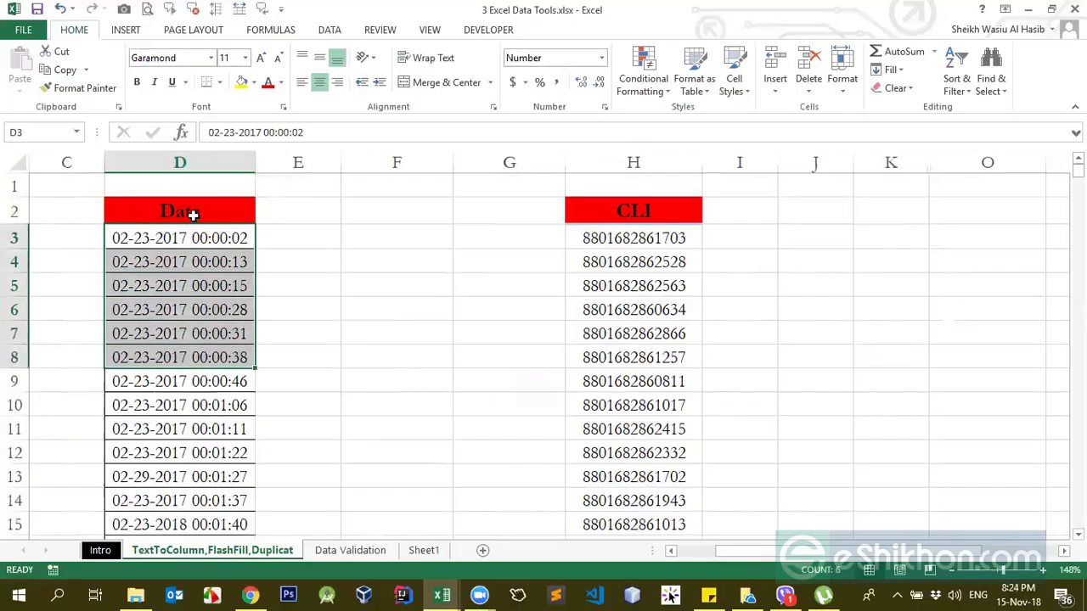
click(200, 161)
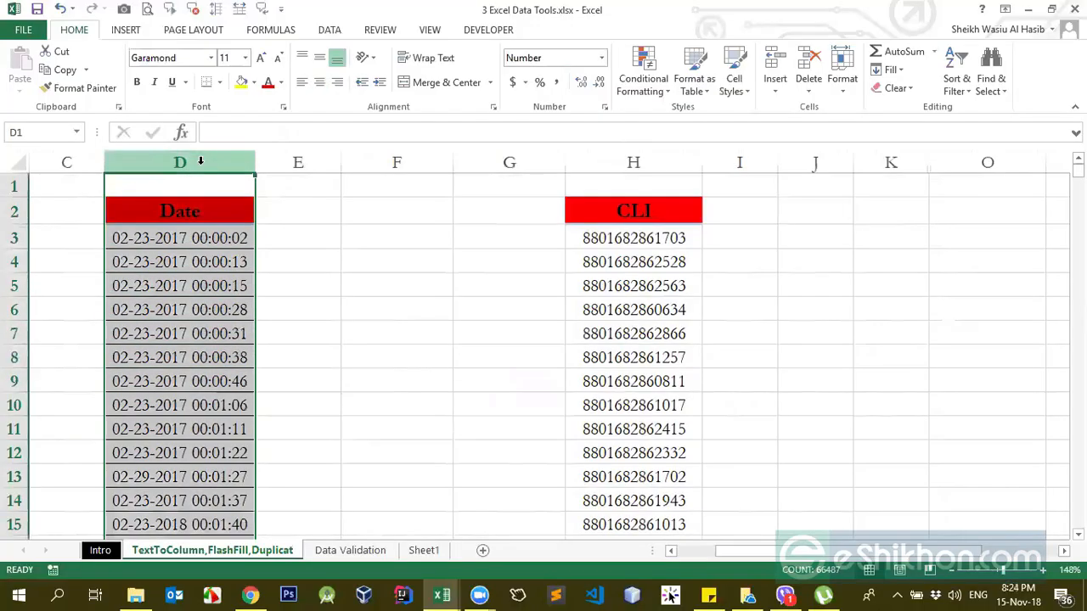
click(143, 260)
double_click(134, 237)
click(175, 262)
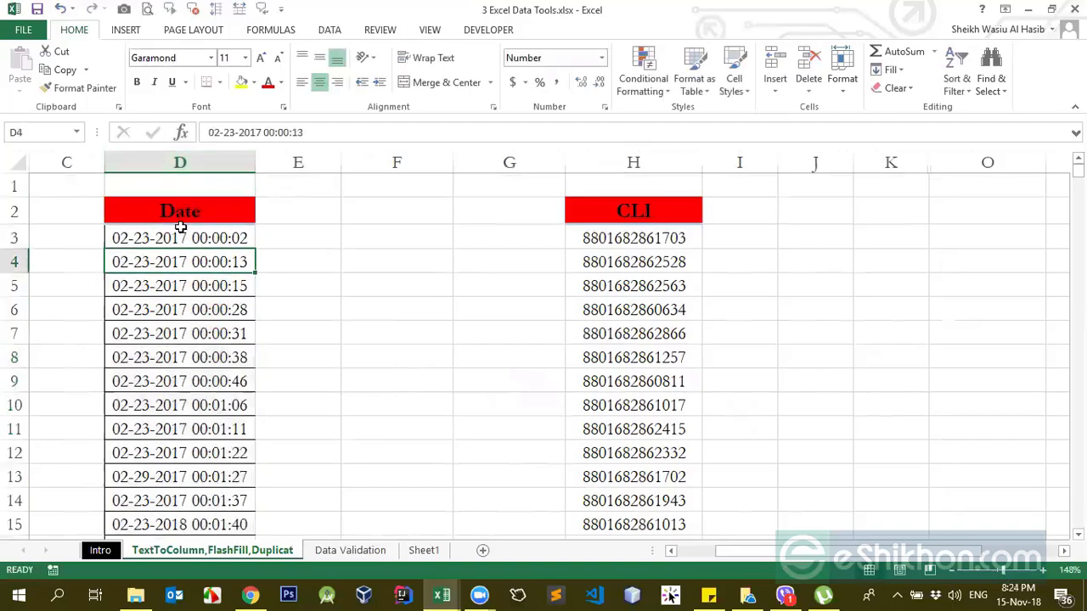
Step: Set up Text to Columns for column D as delimited data, with a hyphen as the only delimiter
click(186, 162)
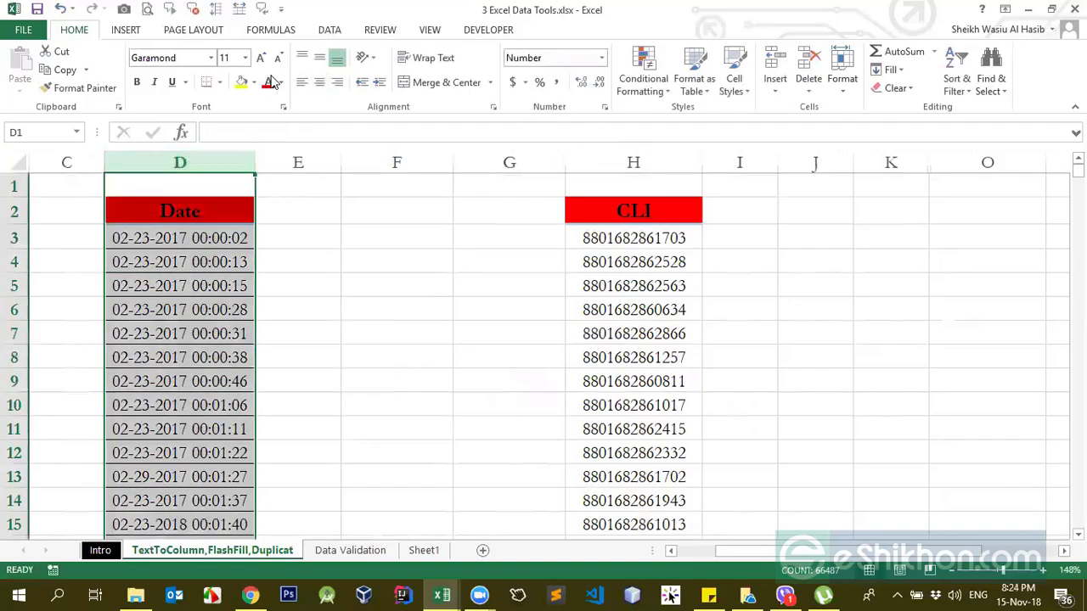
click(334, 32)
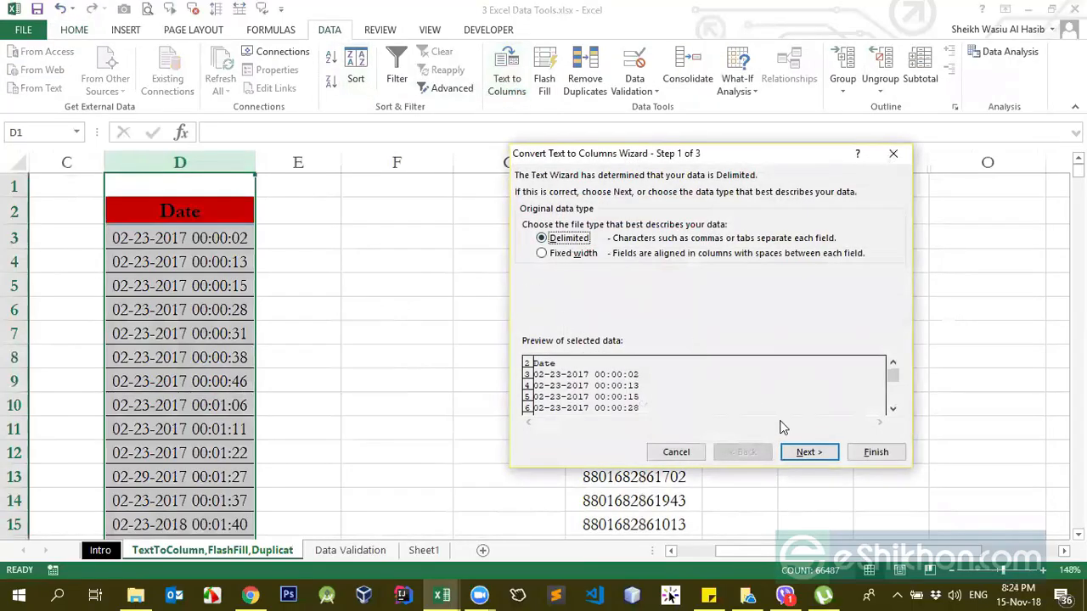
click(803, 451)
click(528, 267)
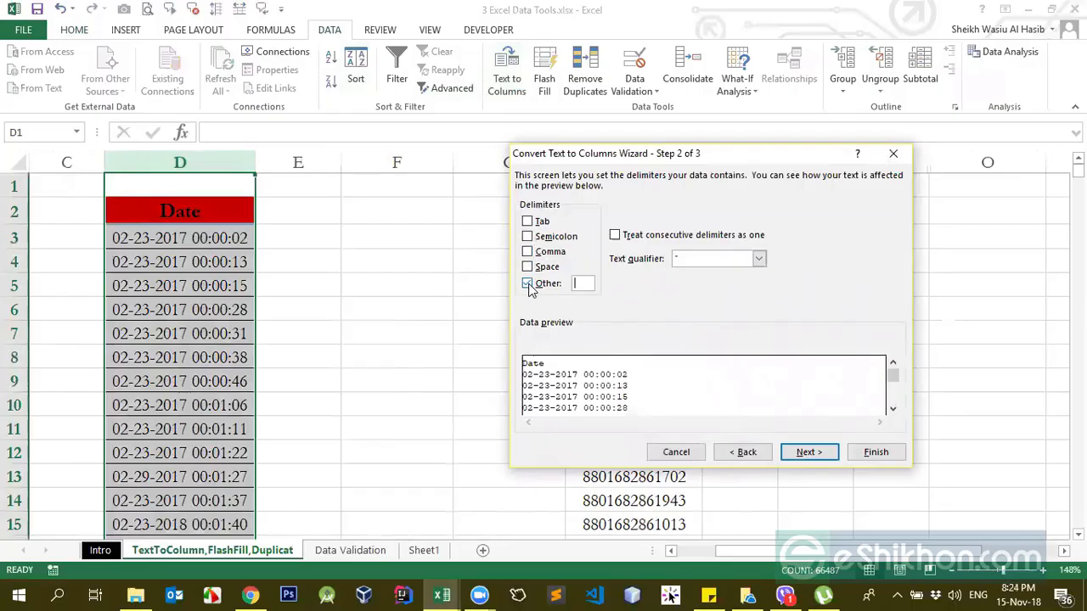
text(-)
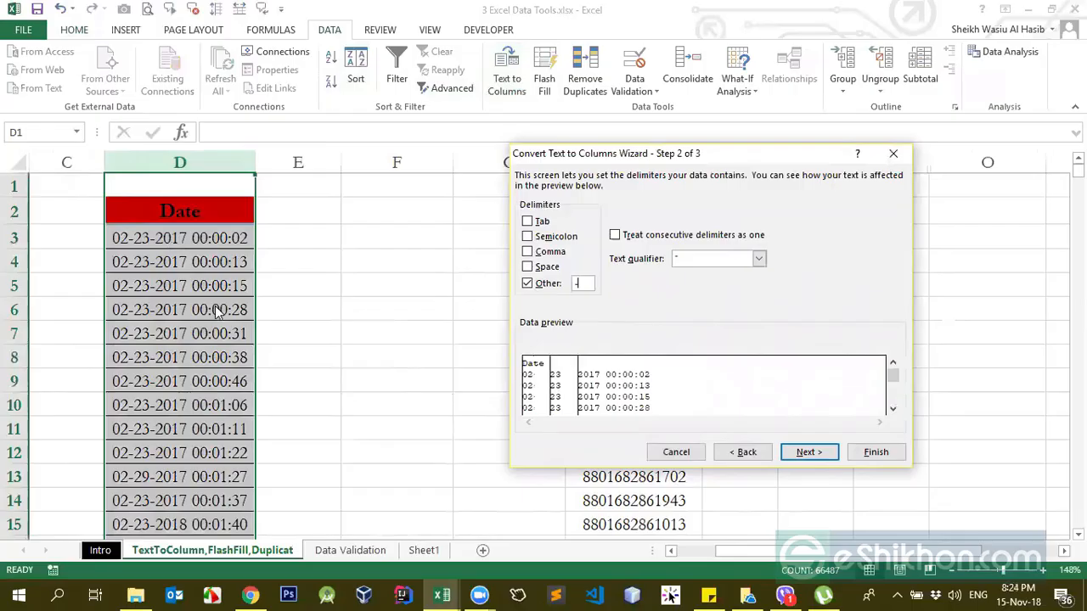
click(527, 283)
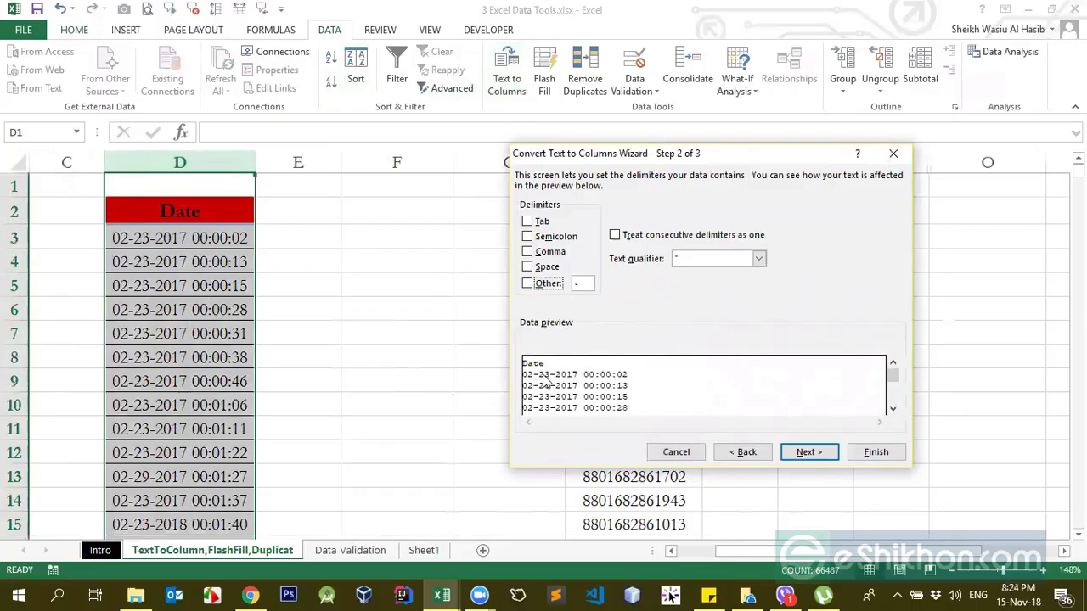
click(527, 284)
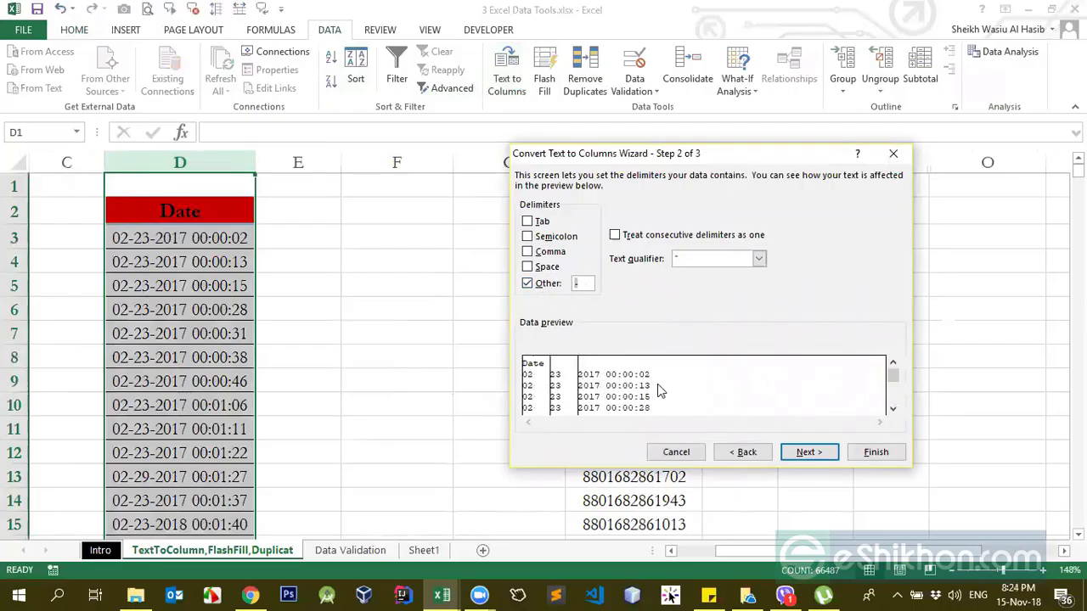
Step: Complete the hyphen split with General column format and E2 as the destination
click(807, 453)
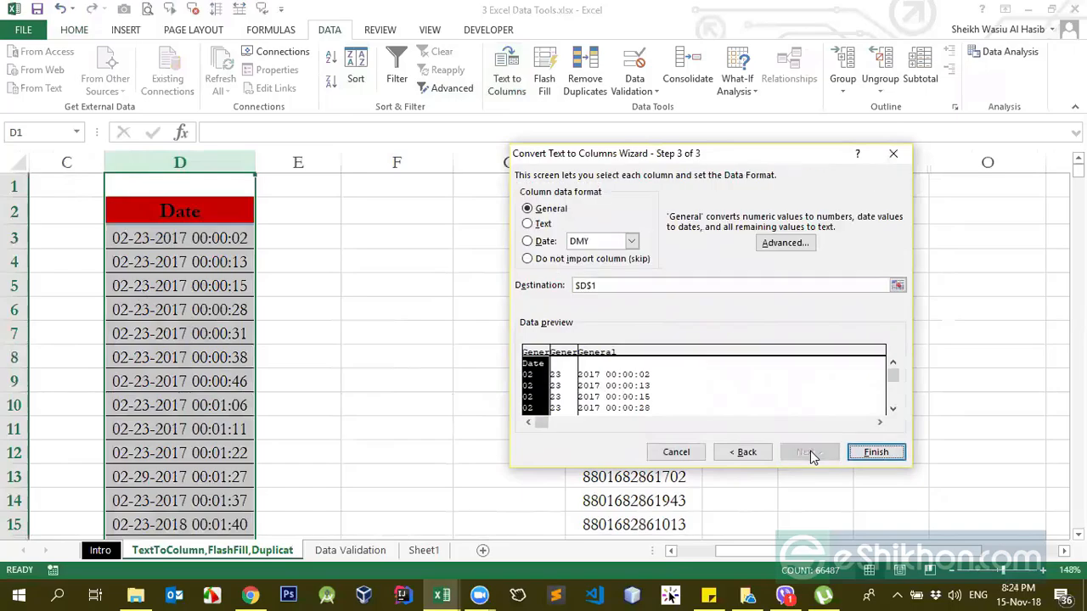
click(897, 286)
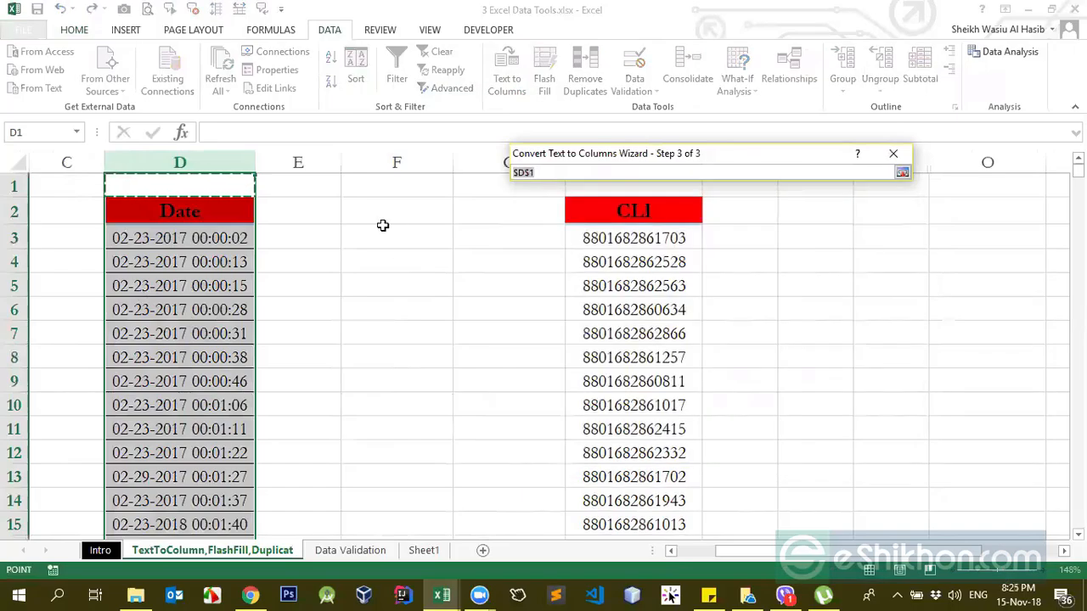
click(325, 213)
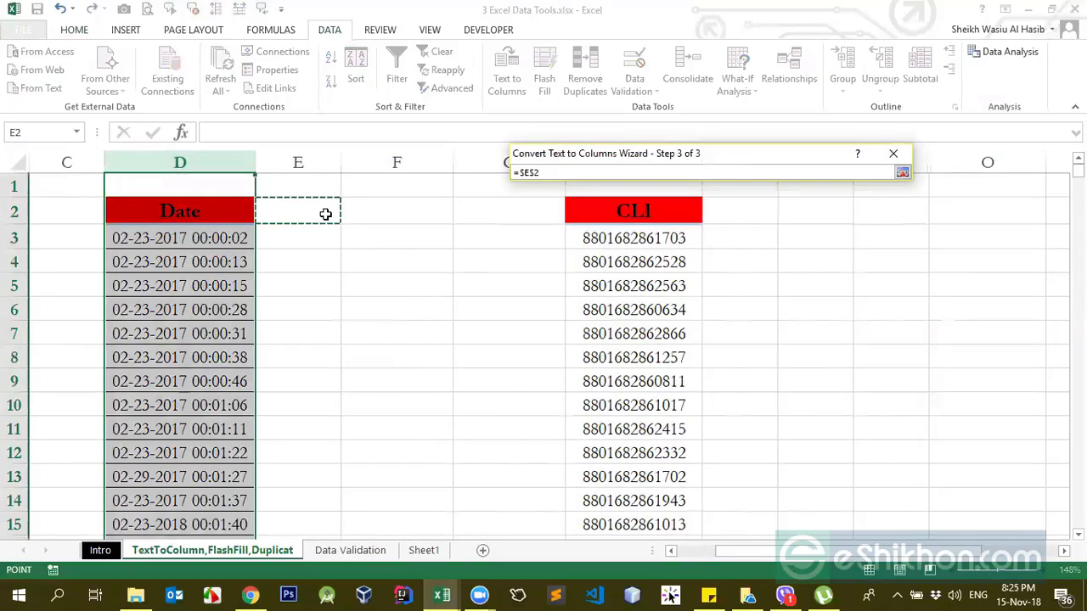
key(Return)
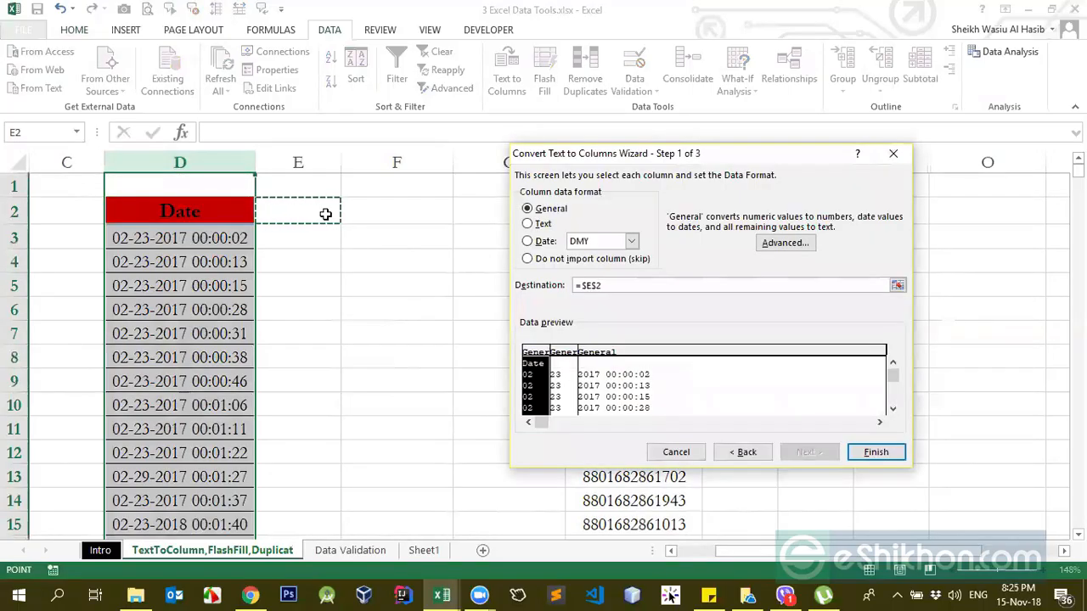
key(Return)
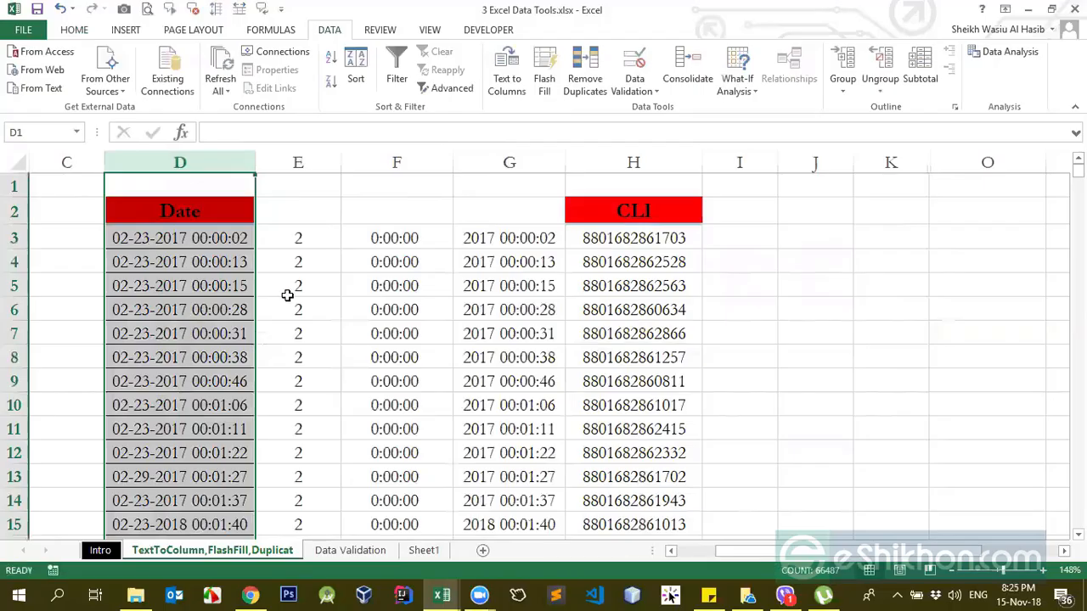
drag(291, 230, 468, 246)
click(470, 264)
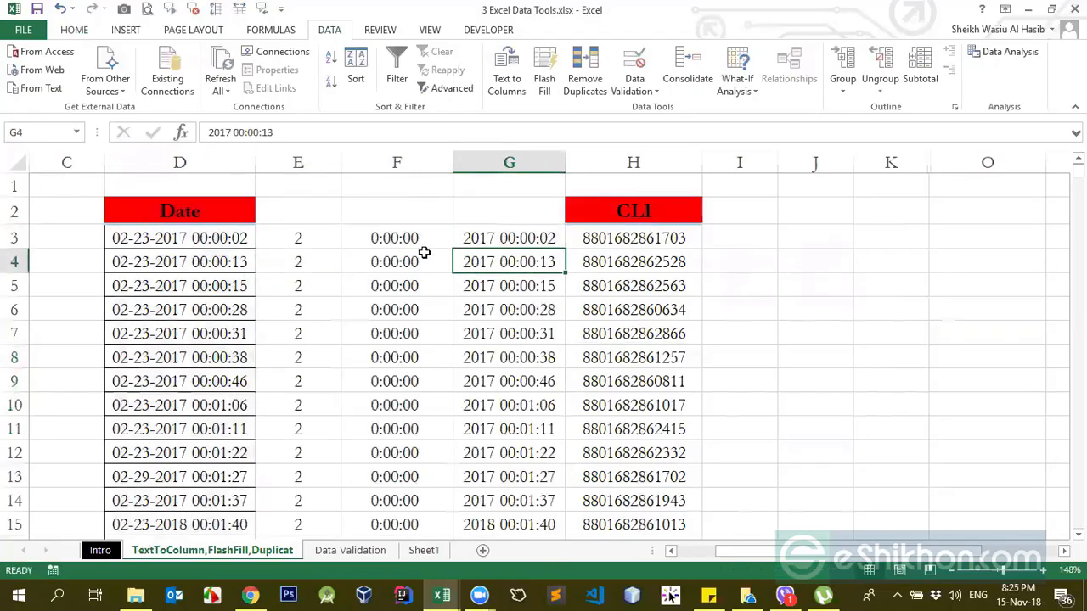
Step: Examine the month and day values that the hyphen split placed in columns E and F against the Date column
click(407, 242)
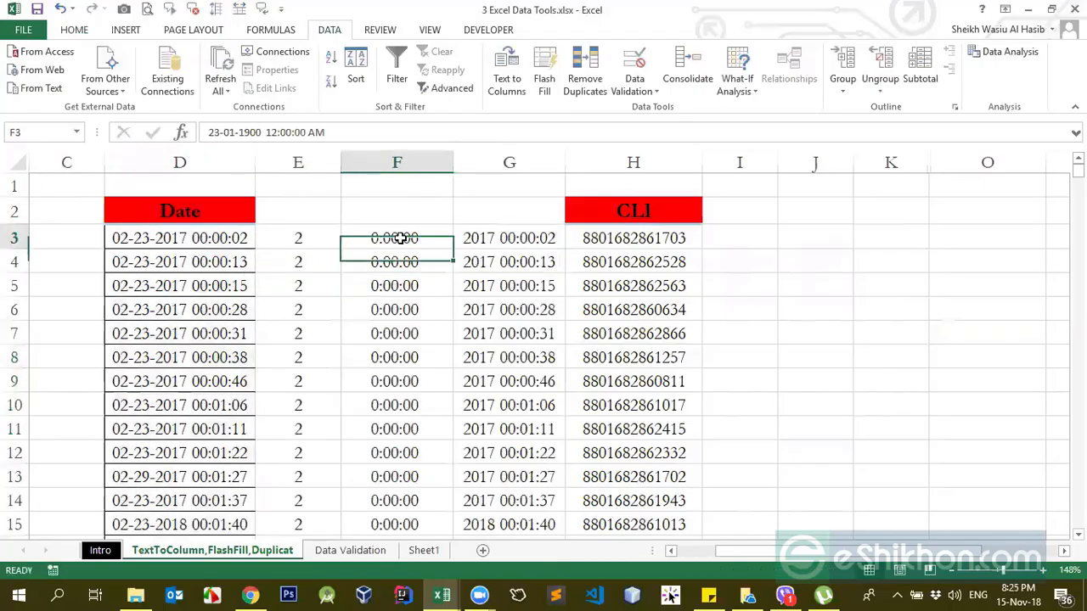
drag(399, 239, 412, 471)
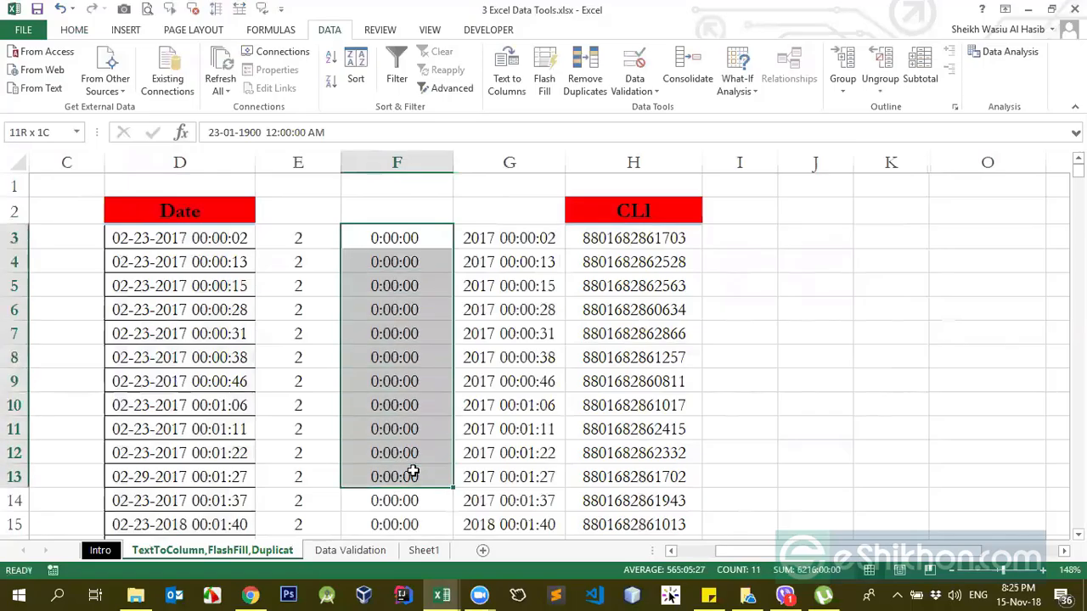
click(365, 262)
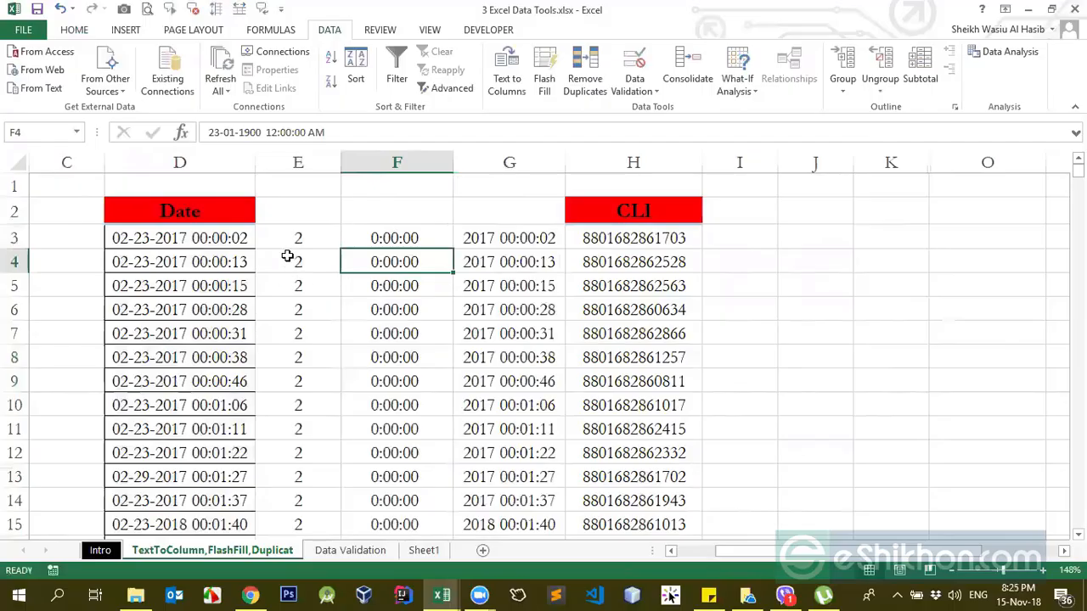
click(379, 234)
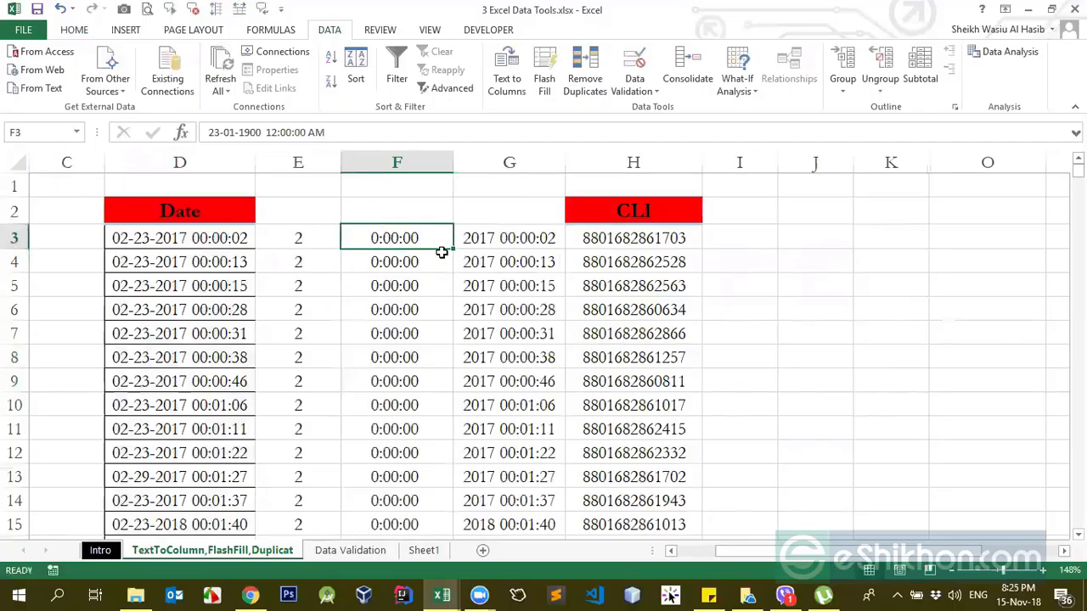
click(414, 259)
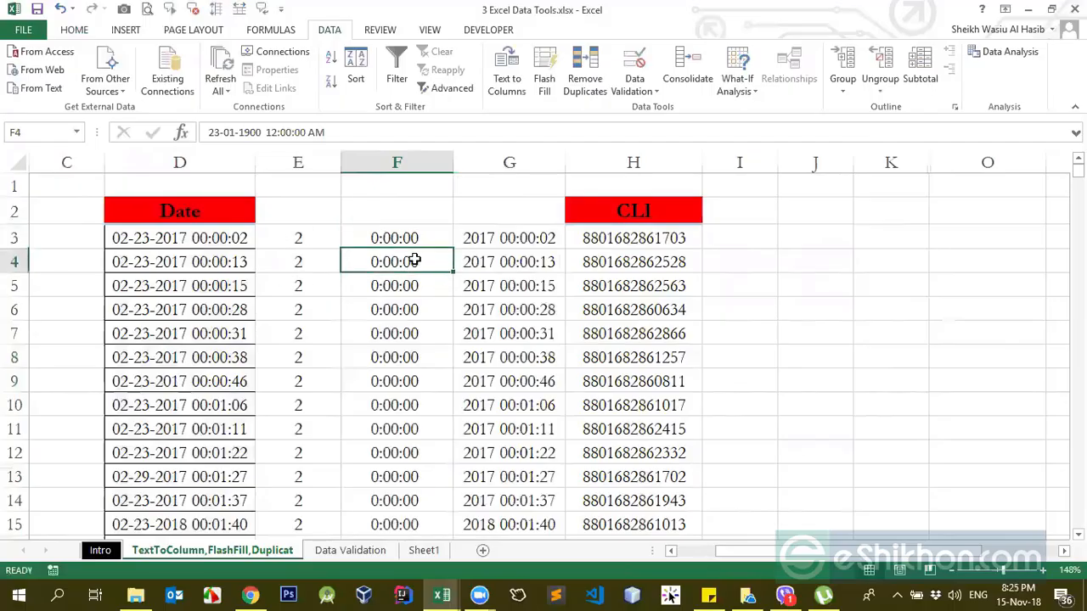
click(410, 219)
click(389, 261)
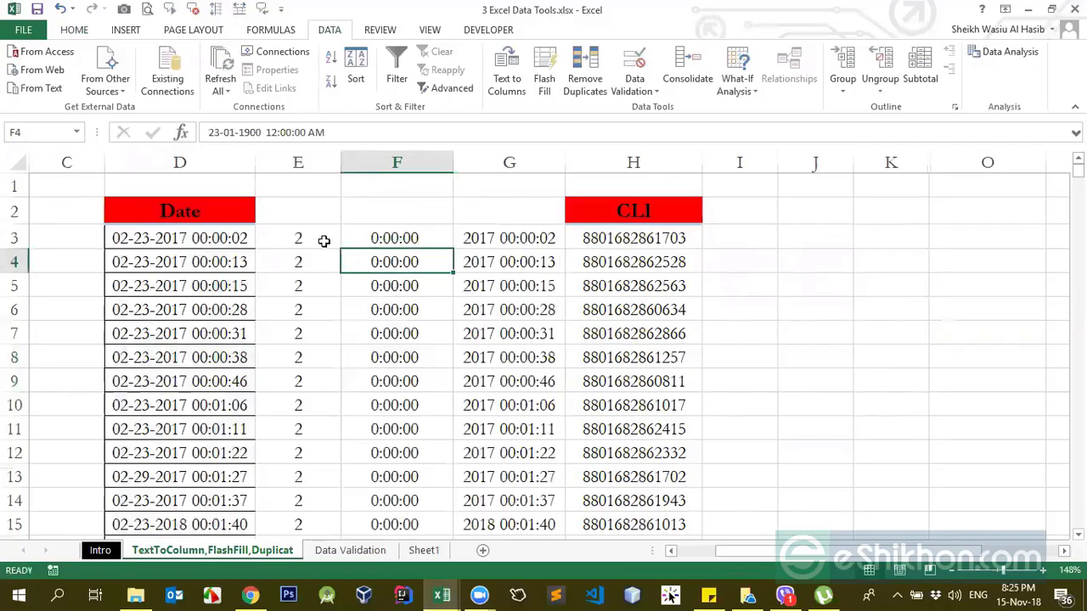
click(315, 160)
click(335, 239)
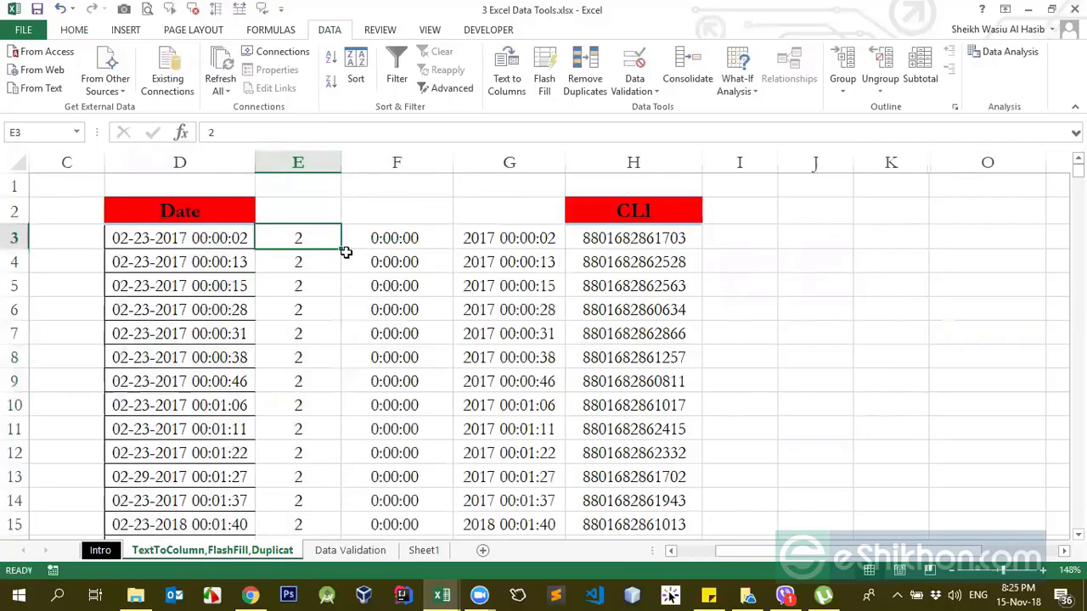
click(399, 236)
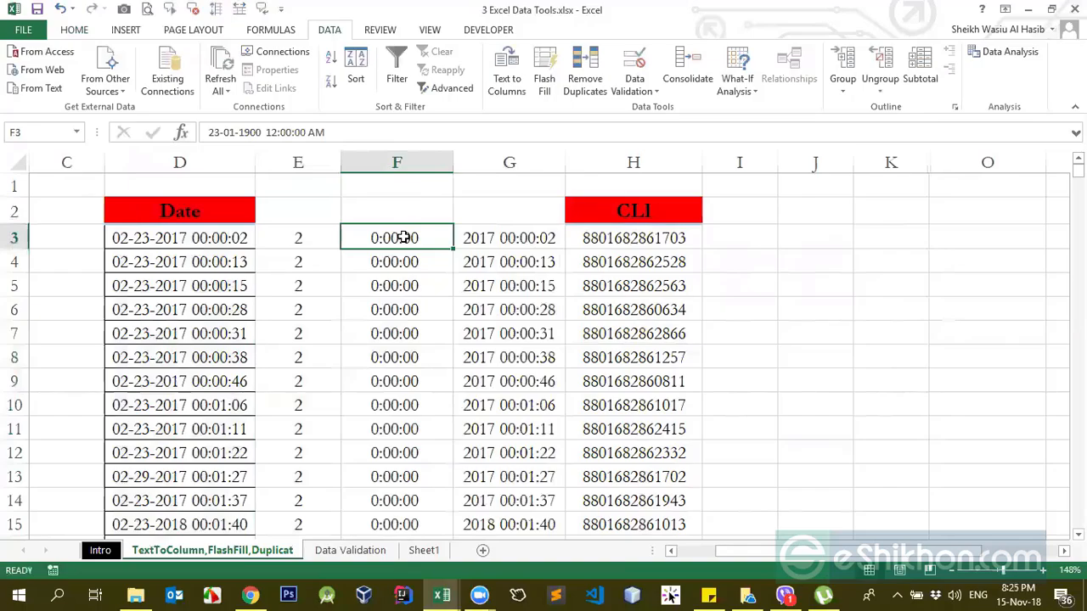
click(151, 237)
click(293, 236)
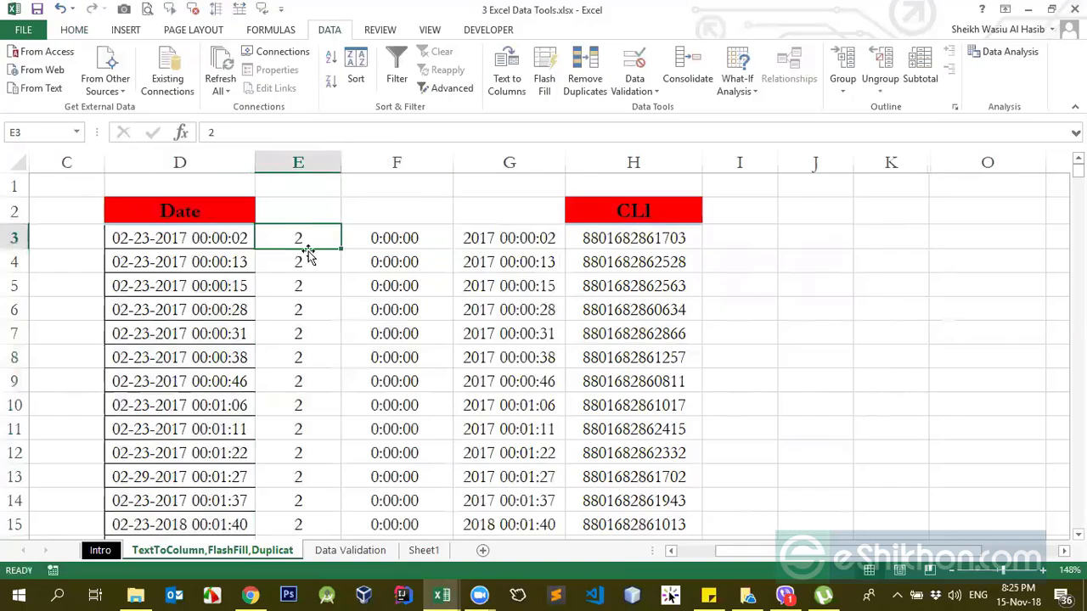
Step: Apply the Number format to the day values in column F, from F3 down to the last entry
click(367, 245)
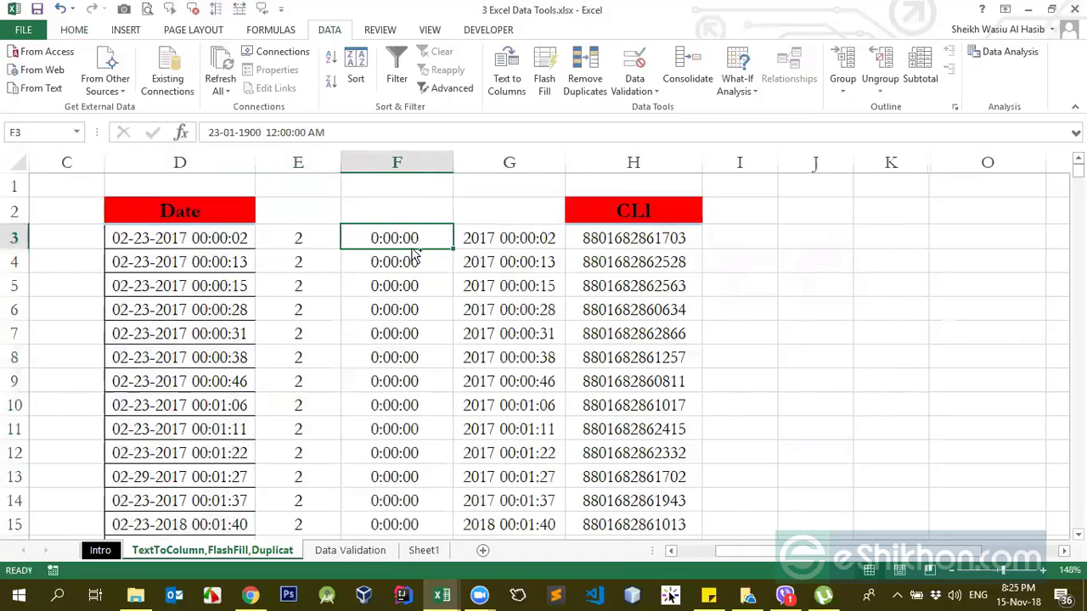
key(ctrl+shift+Down)
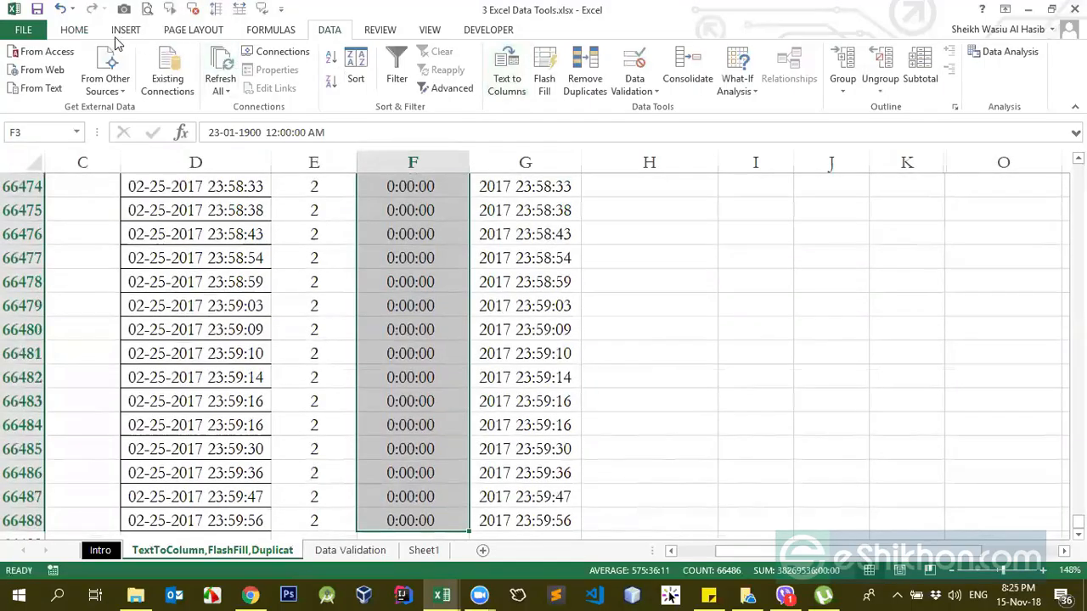
click(85, 32)
click(601, 58)
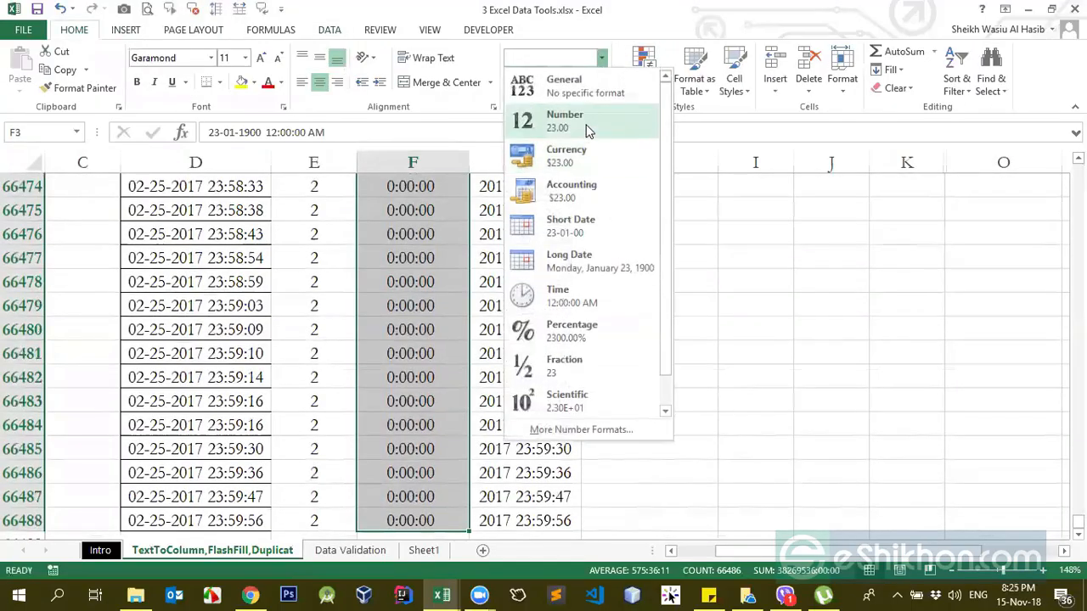
click(589, 127)
key(ctrl+BackSpace)
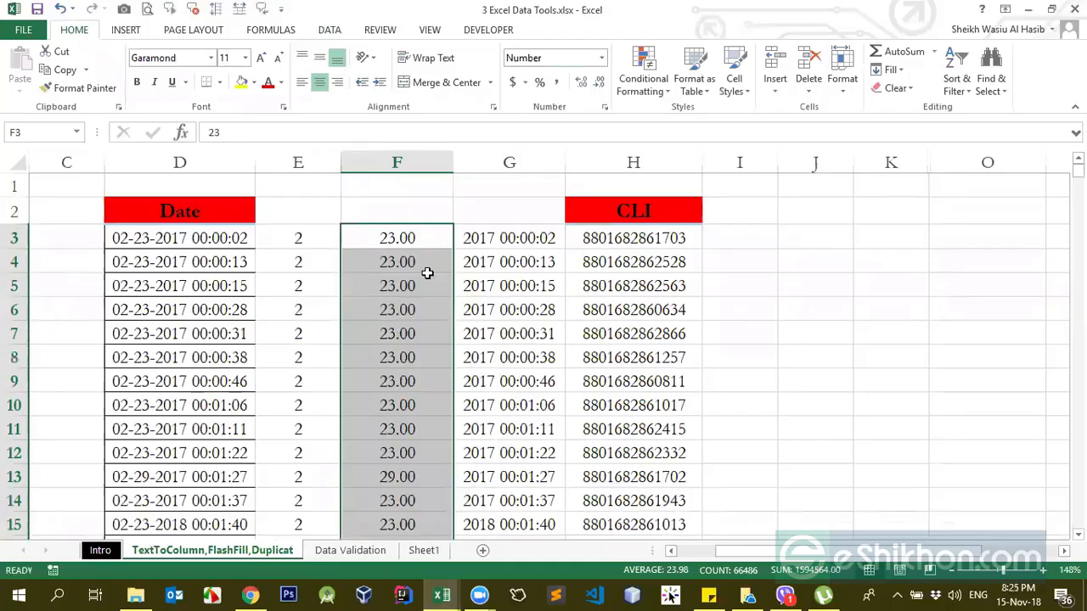
Step: Reduce the day values in column F to zero decimal places
click(599, 85)
click(599, 85)
click(582, 84)
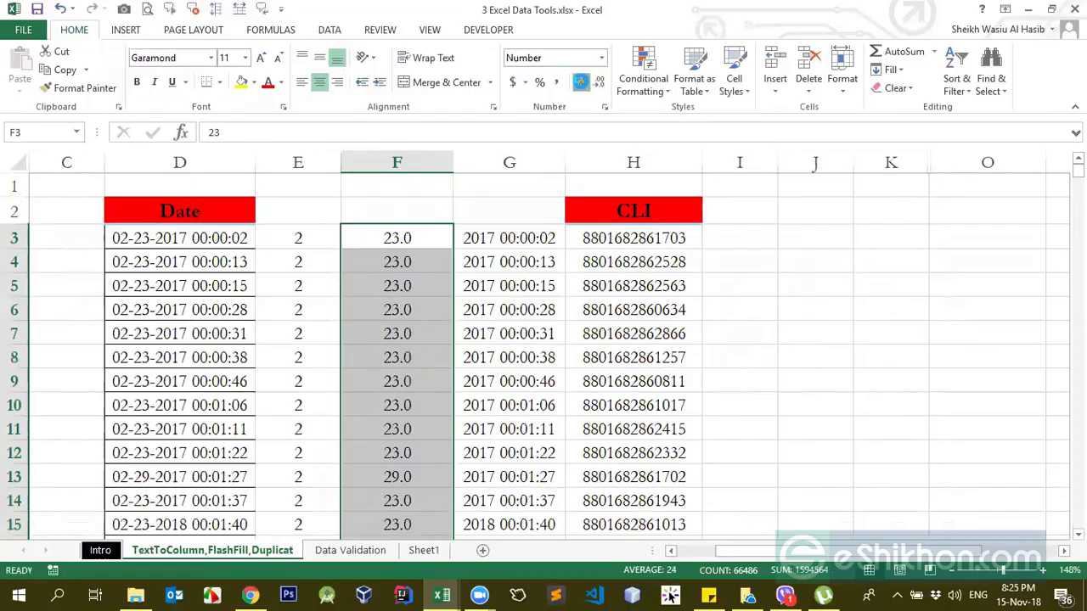
click(582, 83)
click(599, 85)
click(599, 85)
click(389, 286)
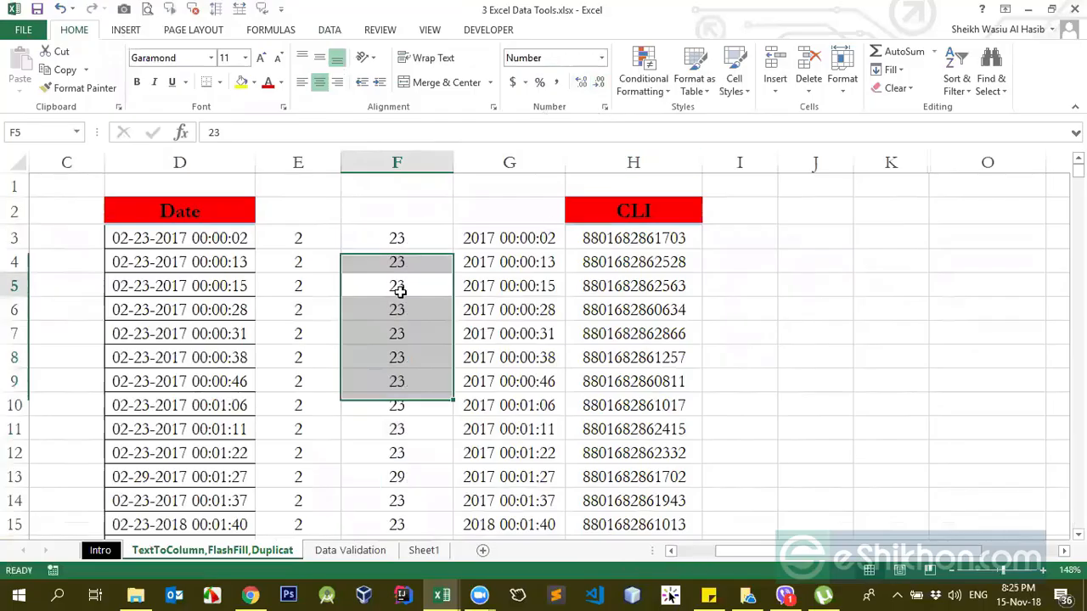
Step: Insert two blank columns before the CLI column
click(490, 238)
click(604, 162)
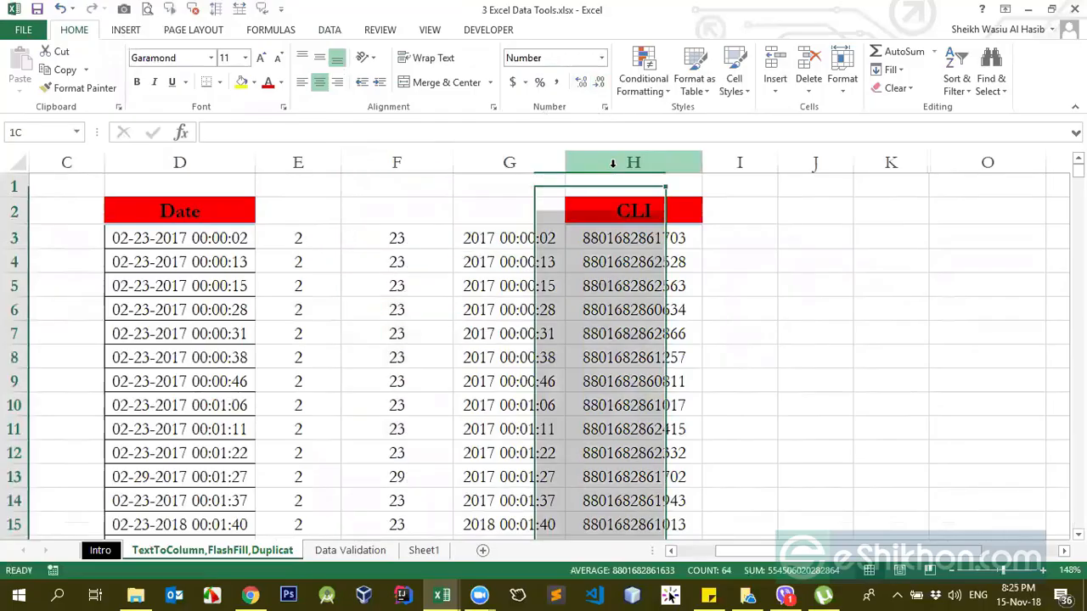
key(ctrl+shift+plus)
key(ctrl+shift+plus)
Step: Set up Text to Columns for column G as delimited data, with a space as the only delimiter
click(506, 260)
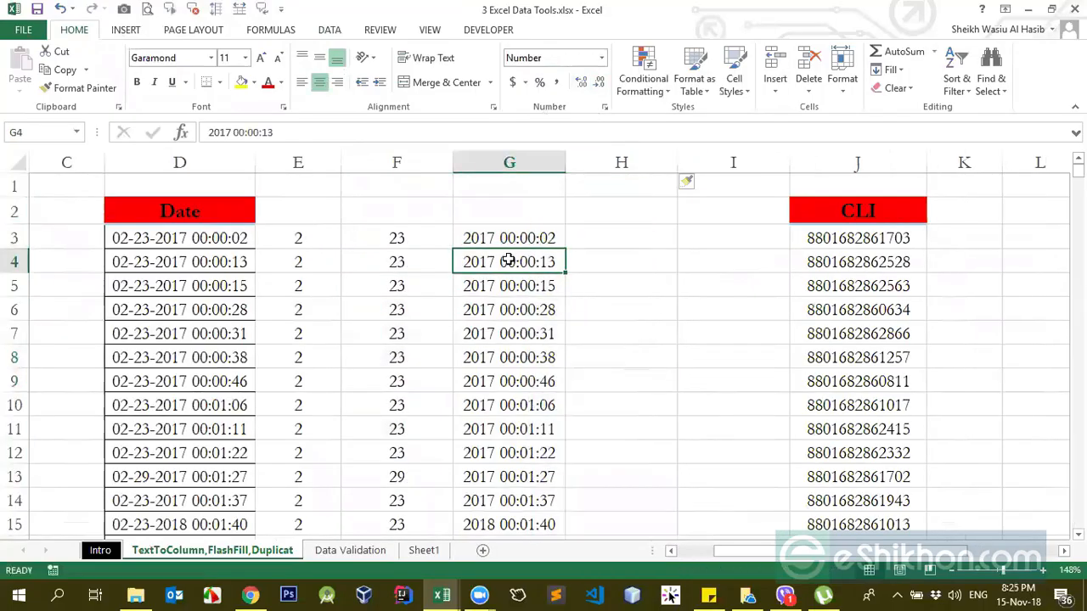
drag(507, 239, 507, 502)
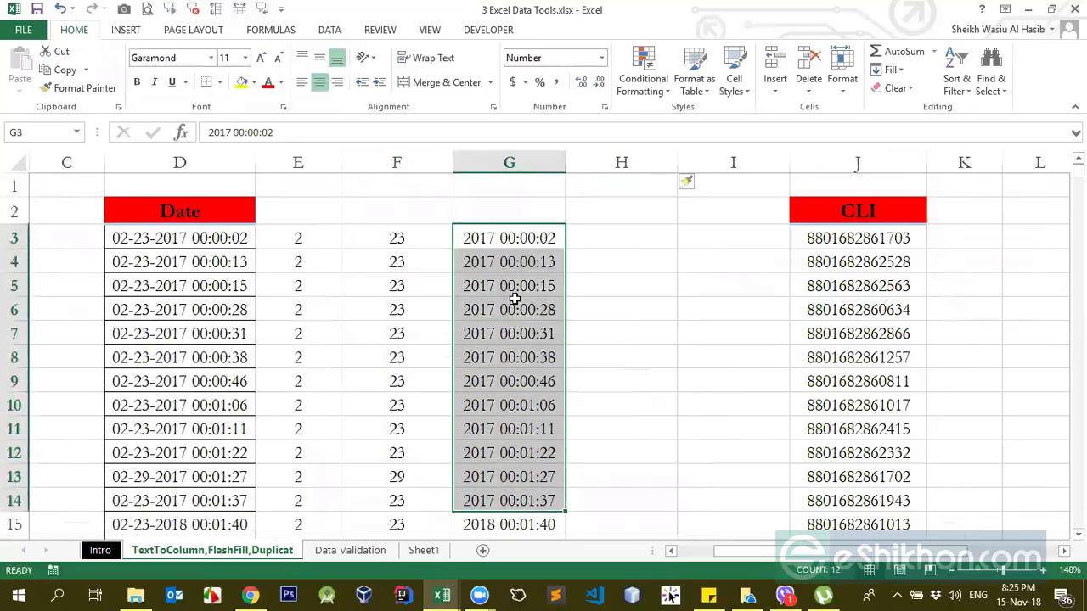
click(518, 234)
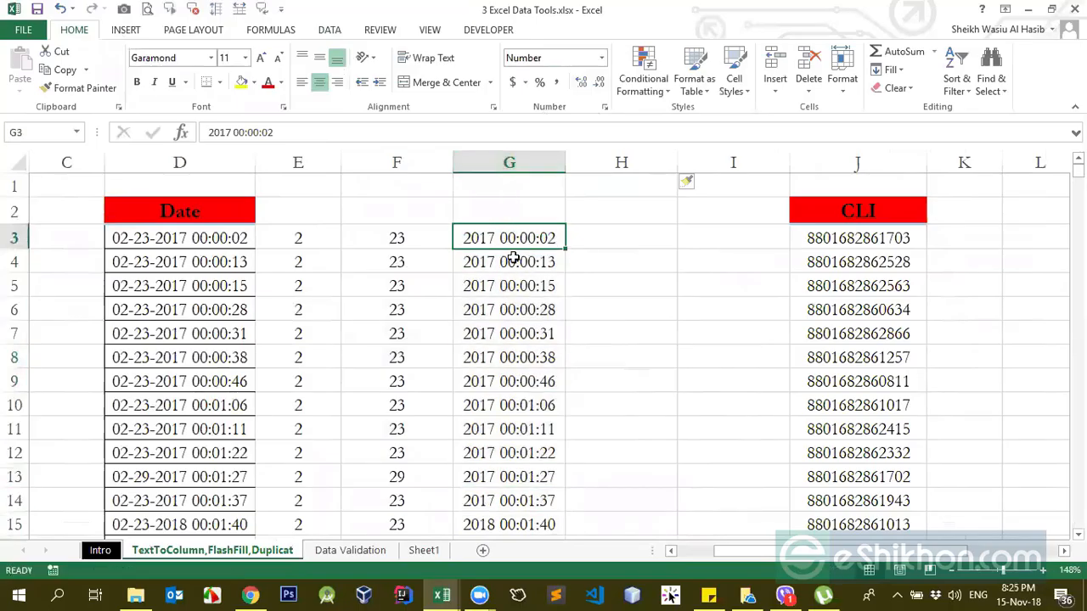
click(514, 157)
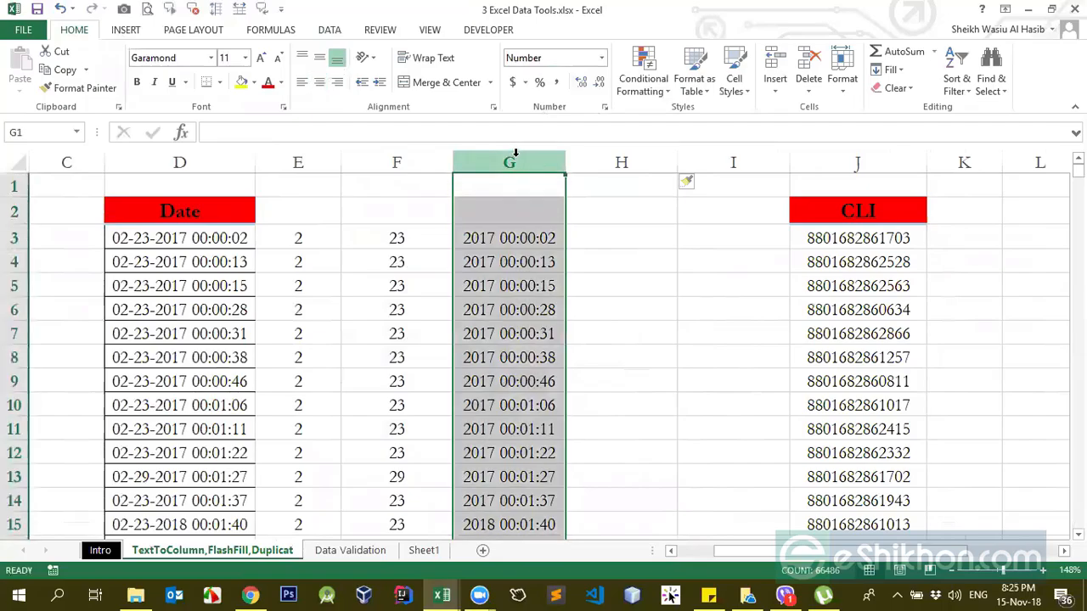
click(333, 32)
click(507, 72)
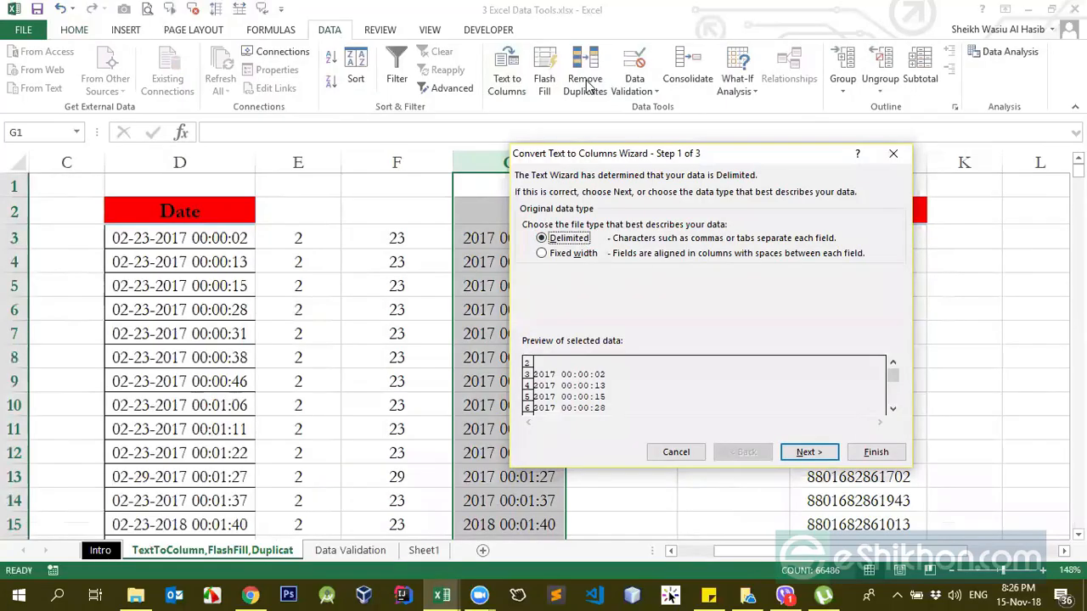
key(Return)
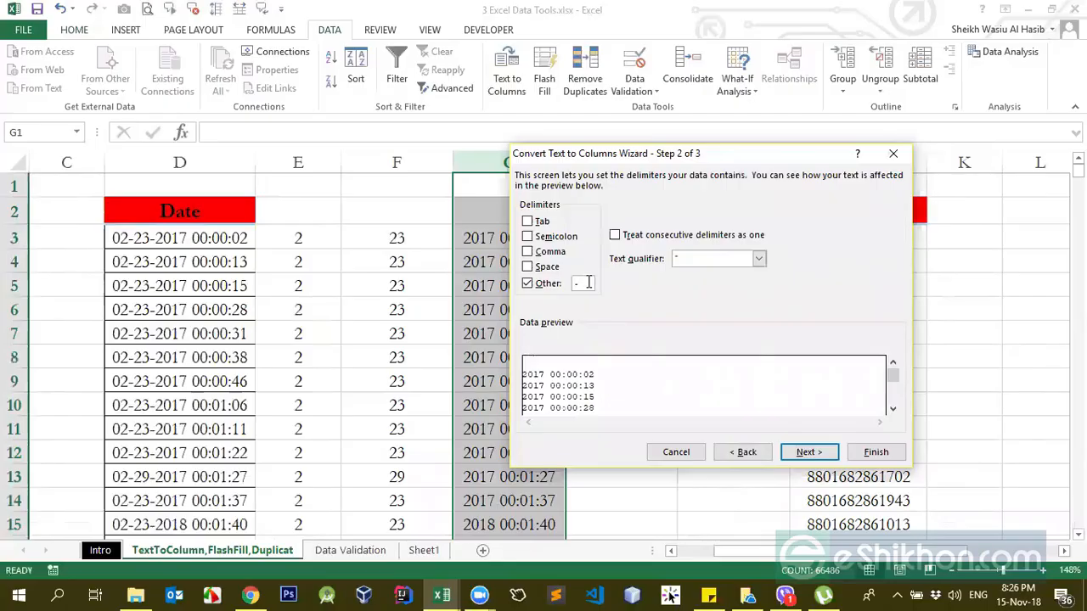
click(531, 286)
drag(605, 158, 748, 152)
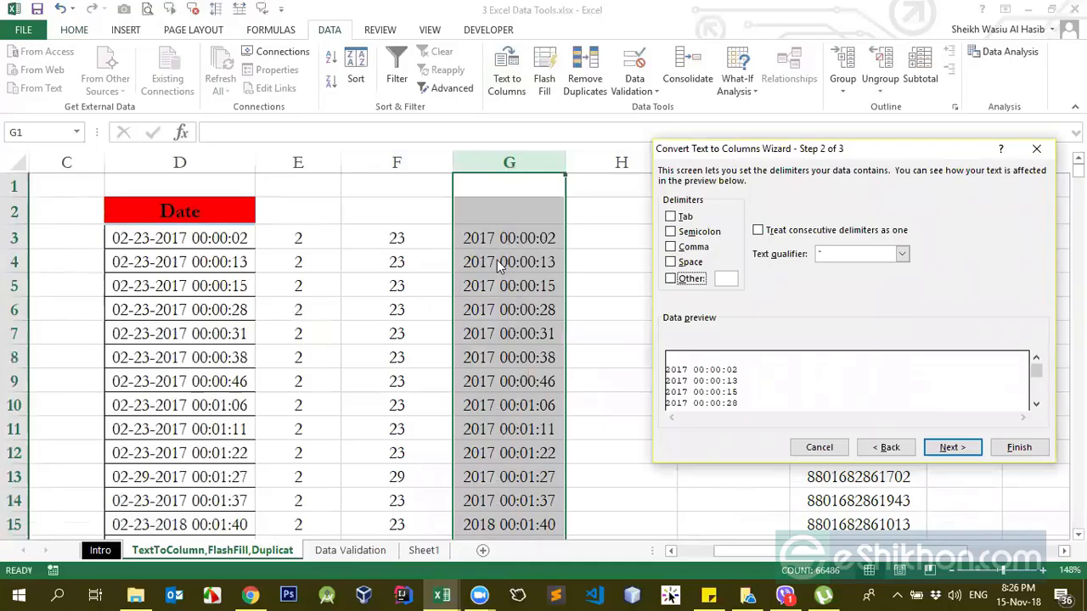
click(671, 261)
Step: Complete the space split of column G with General column format and G2 as the destination
click(950, 446)
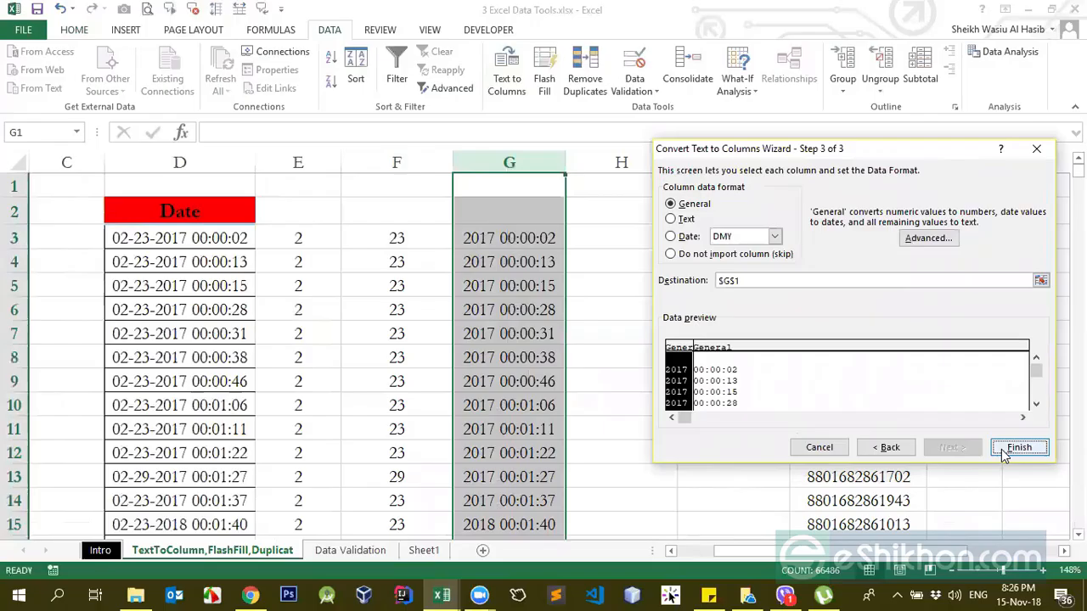
click(1039, 280)
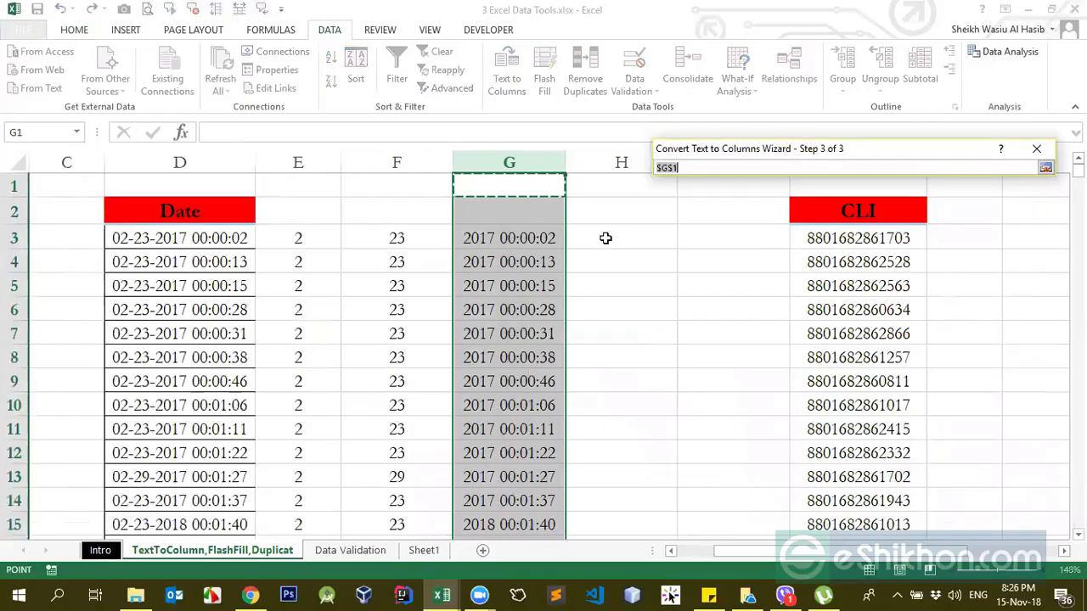
click(518, 217)
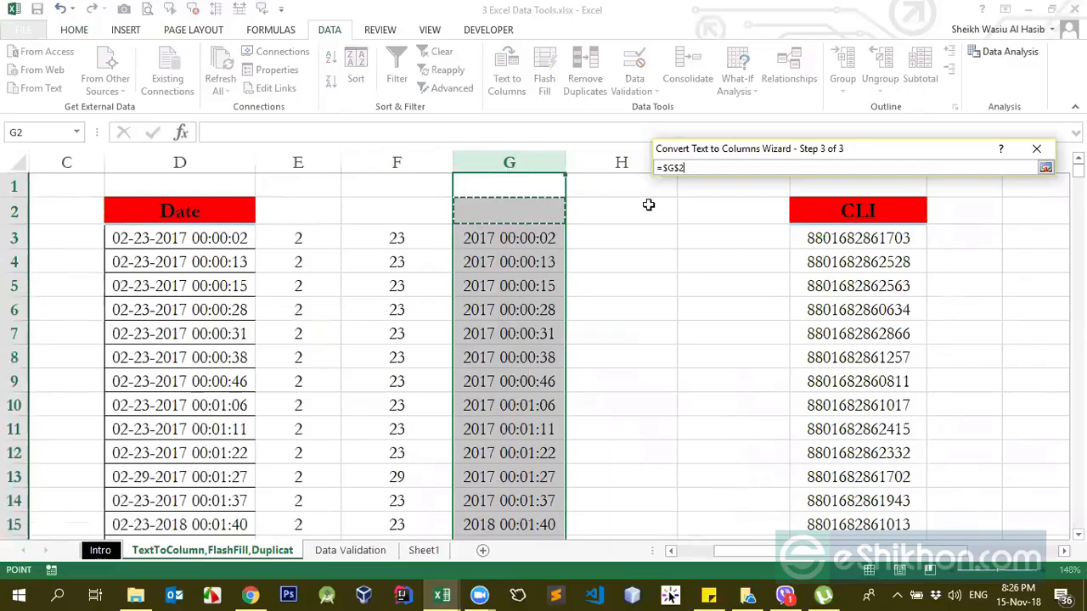
key(Return)
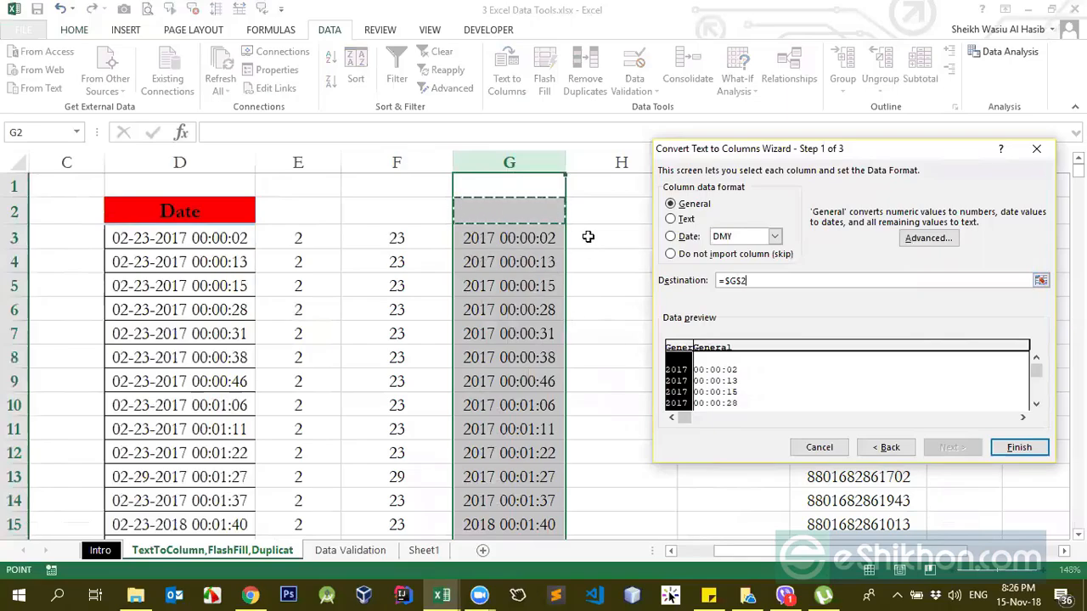
click(1015, 446)
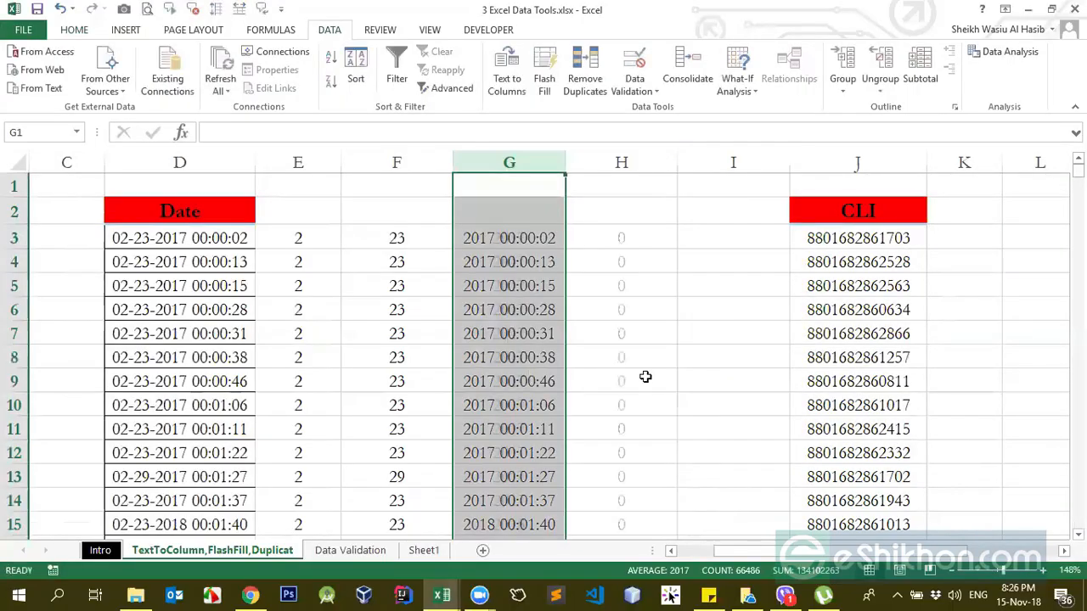
Step: Examine the underlying time values in column H, starting with H3, and the empty column beside them
click(619, 238)
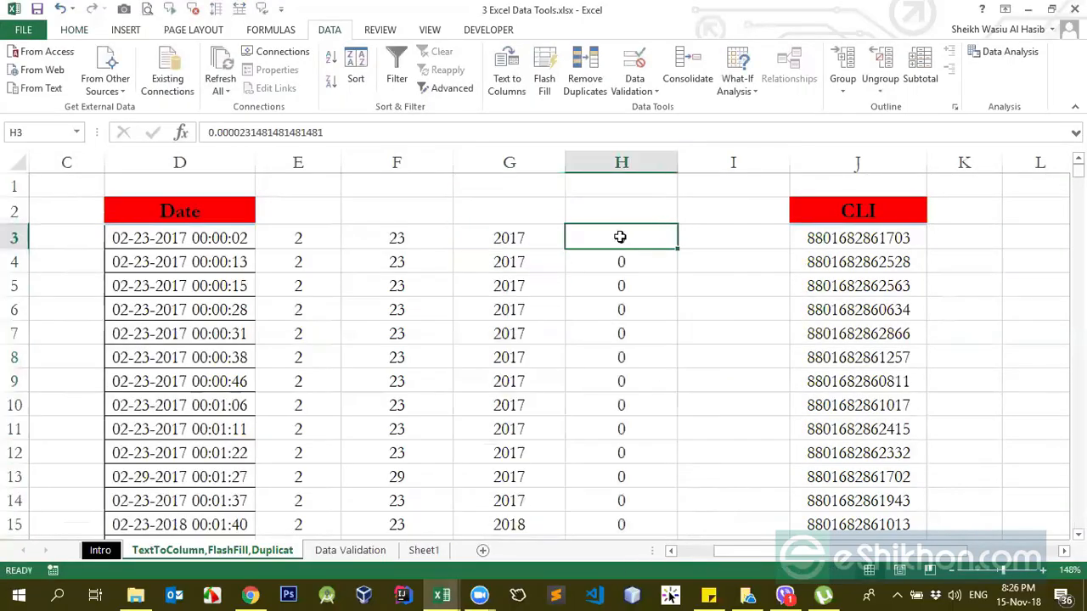
click(640, 263)
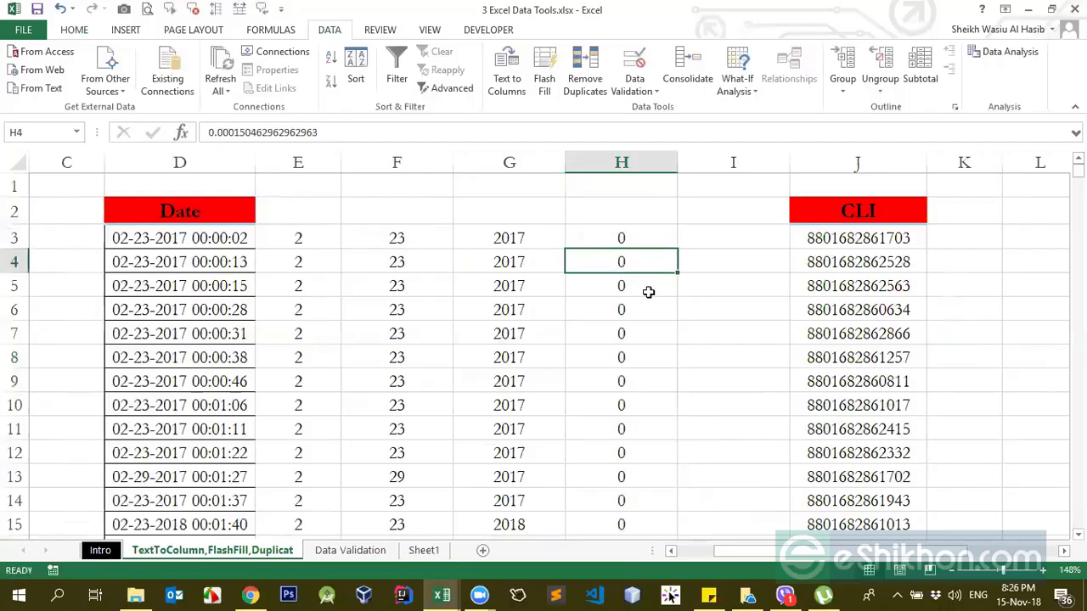
click(718, 263)
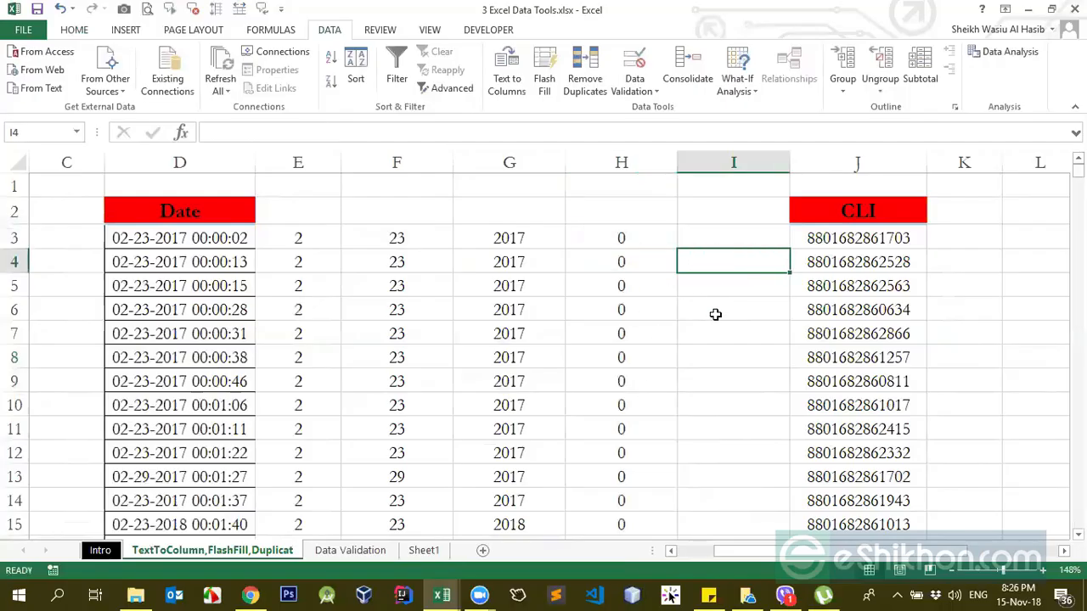
click(715, 325)
click(732, 239)
click(740, 309)
click(739, 254)
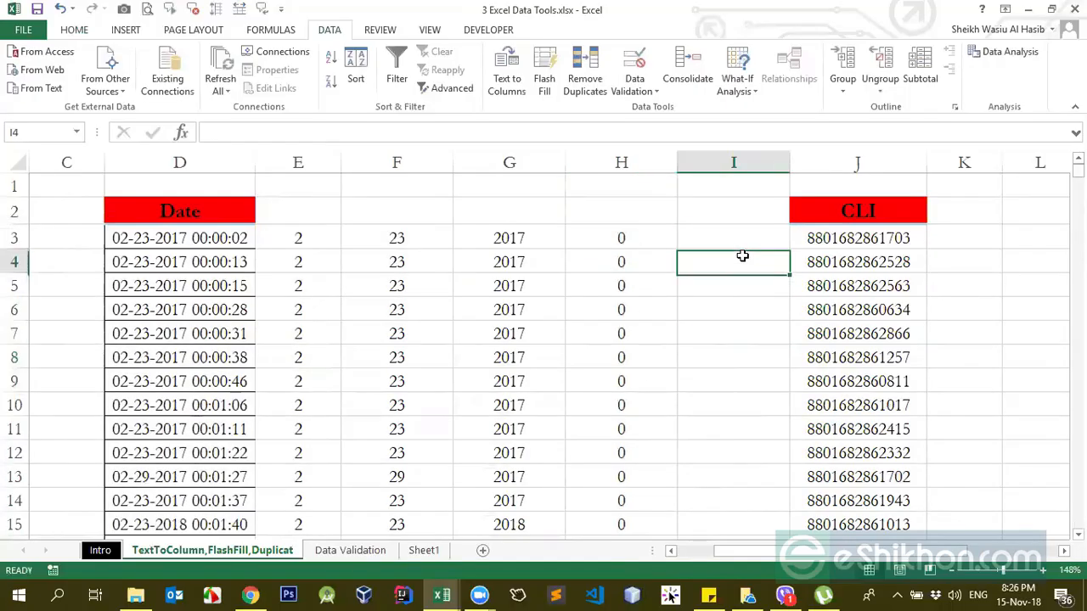
click(766, 397)
mouse_move(740, 237)
mouse_down()
mouse_move(738, 279)
mouse_move(739, 239)
mouse_up()
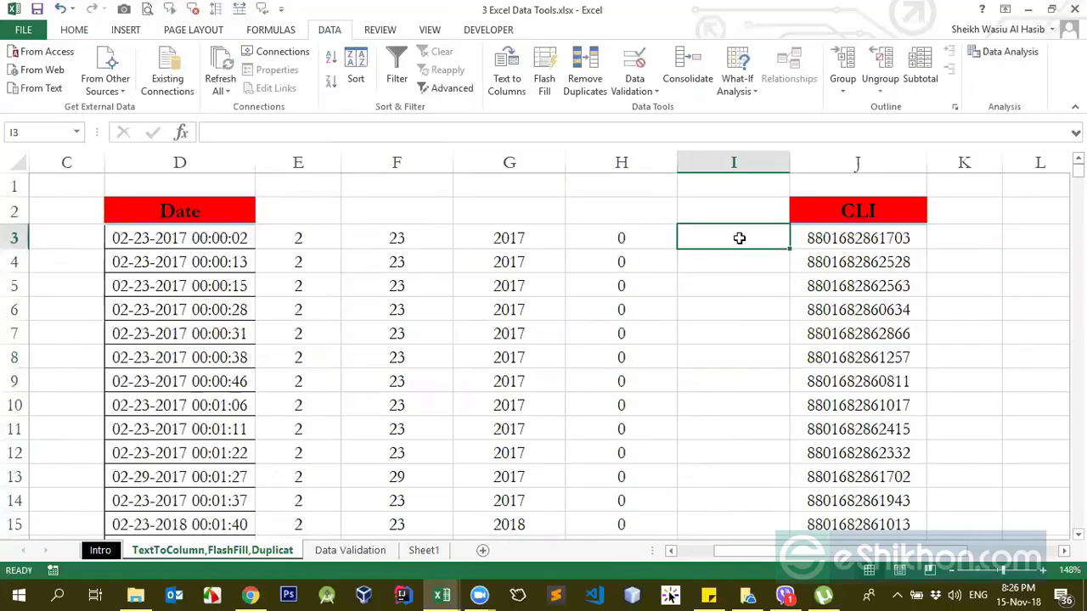
click(618, 242)
click(651, 308)
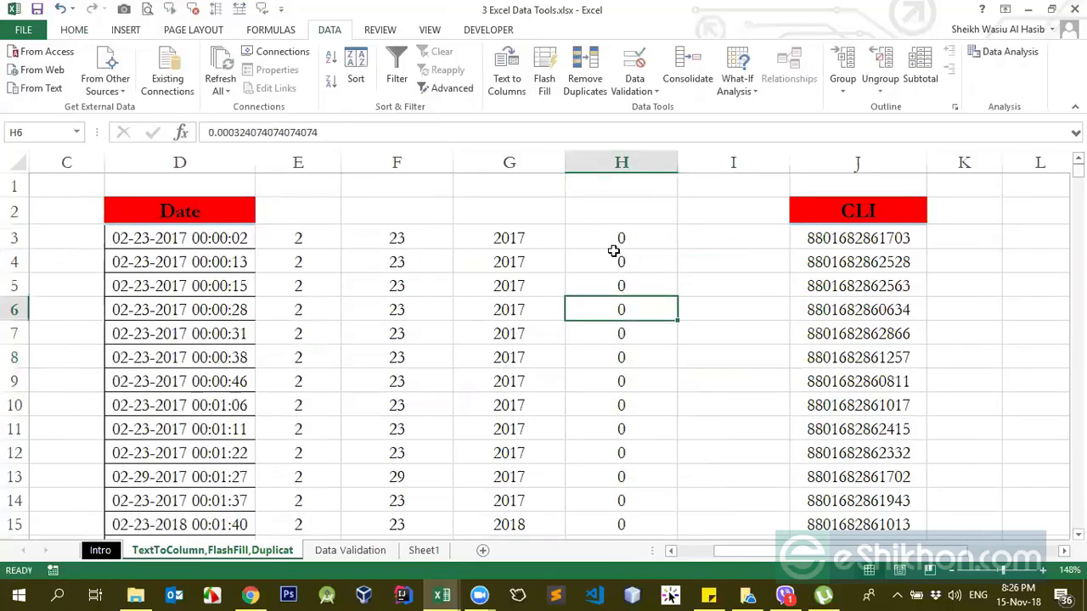
click(613, 255)
click(616, 240)
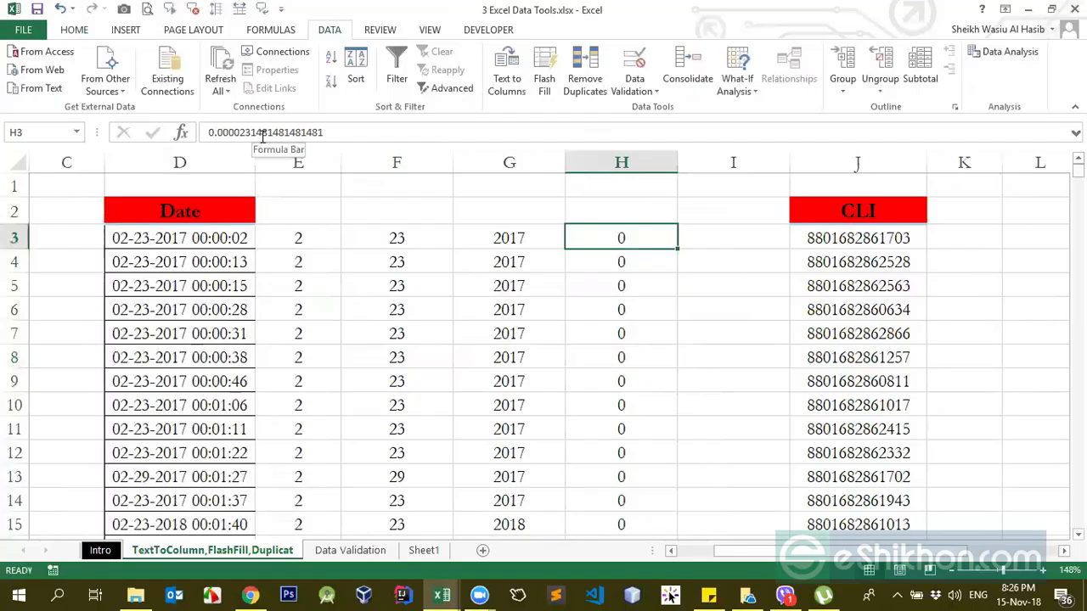
click(618, 262)
click(631, 399)
click(627, 260)
click(637, 237)
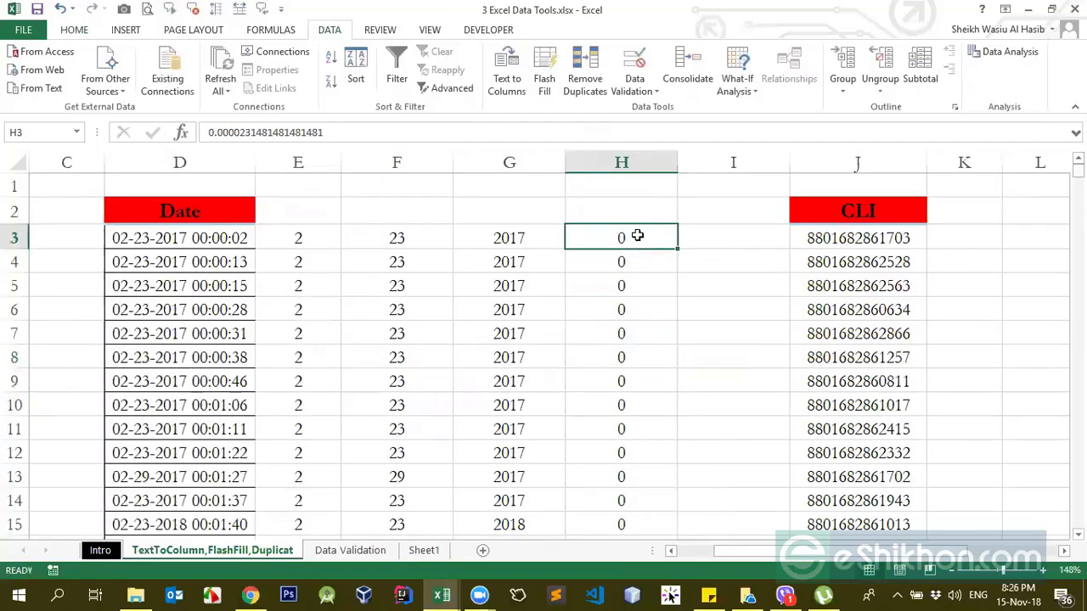
Step: Format the values in column H, from H3 down to the last entry, with the Time number format
key(ctrl+shift+Down)
click(82, 29)
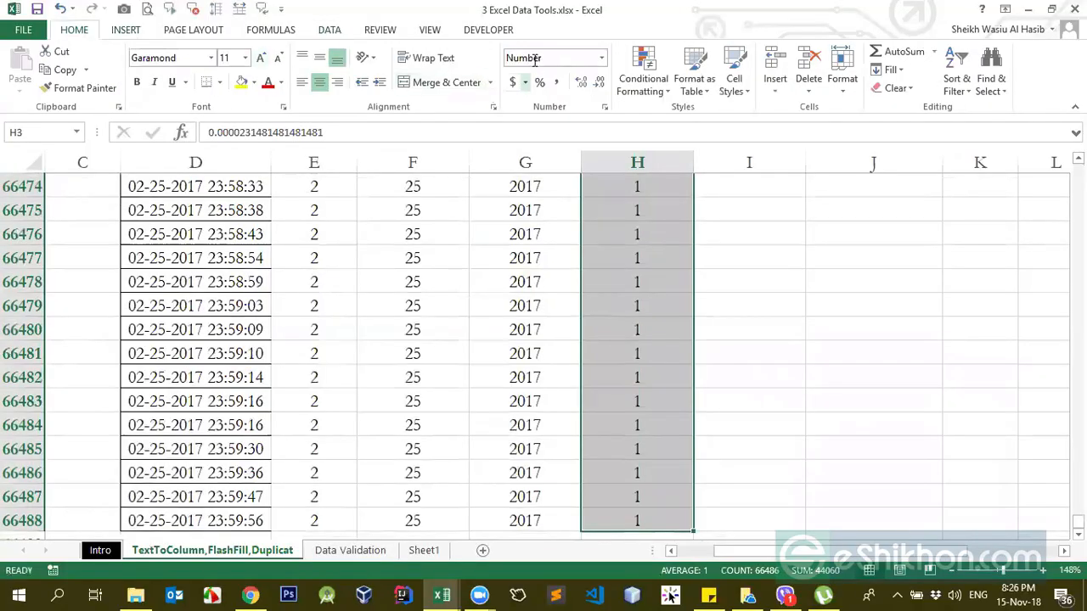
click(601, 57)
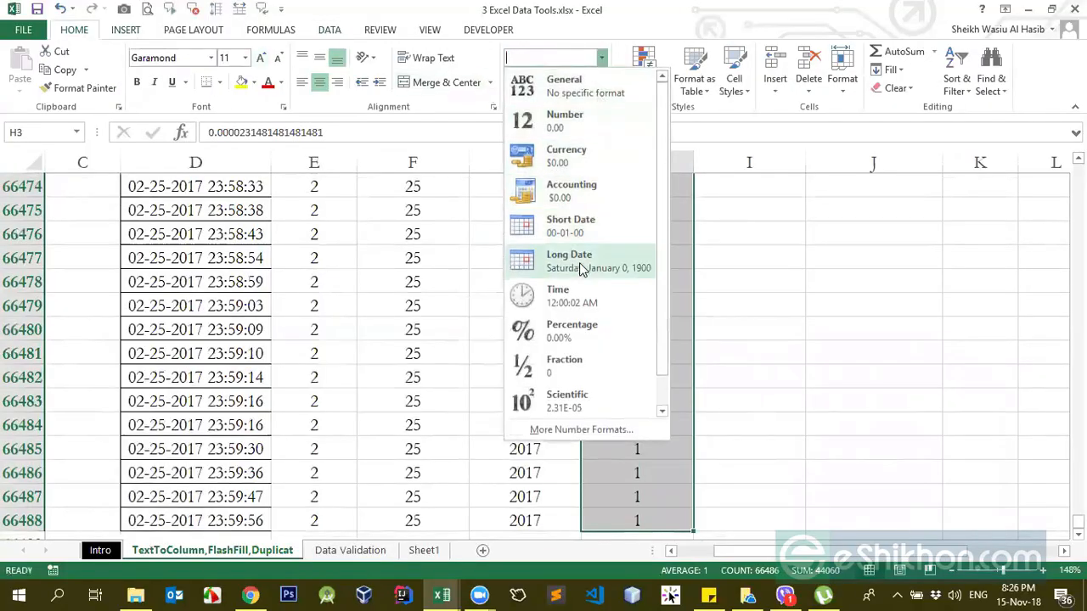
click(581, 295)
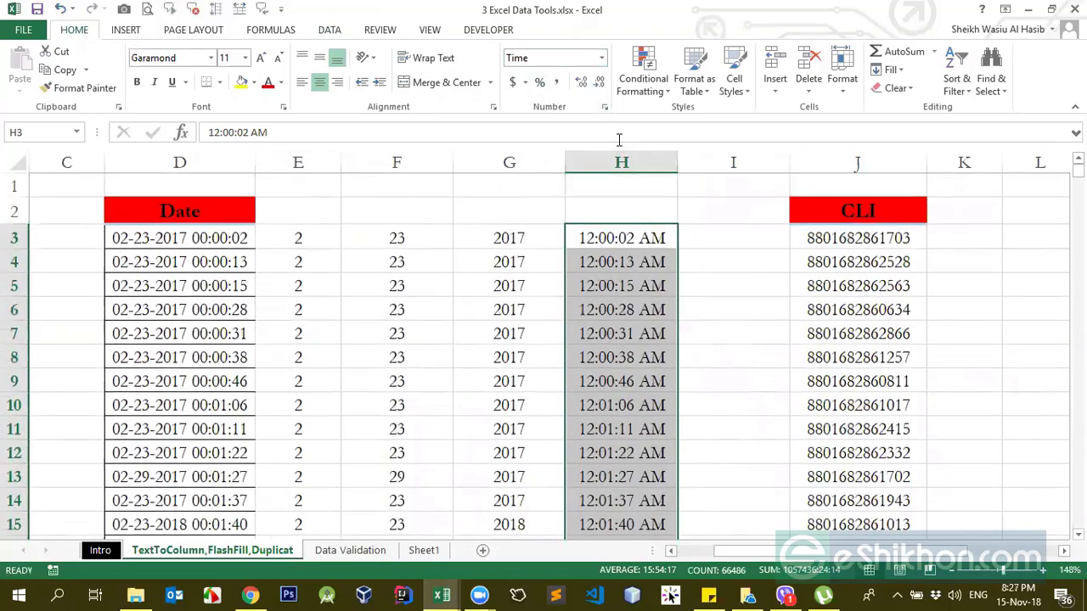
Step: Change the time display type of the selected column H values to 37:30:55
click(604, 107)
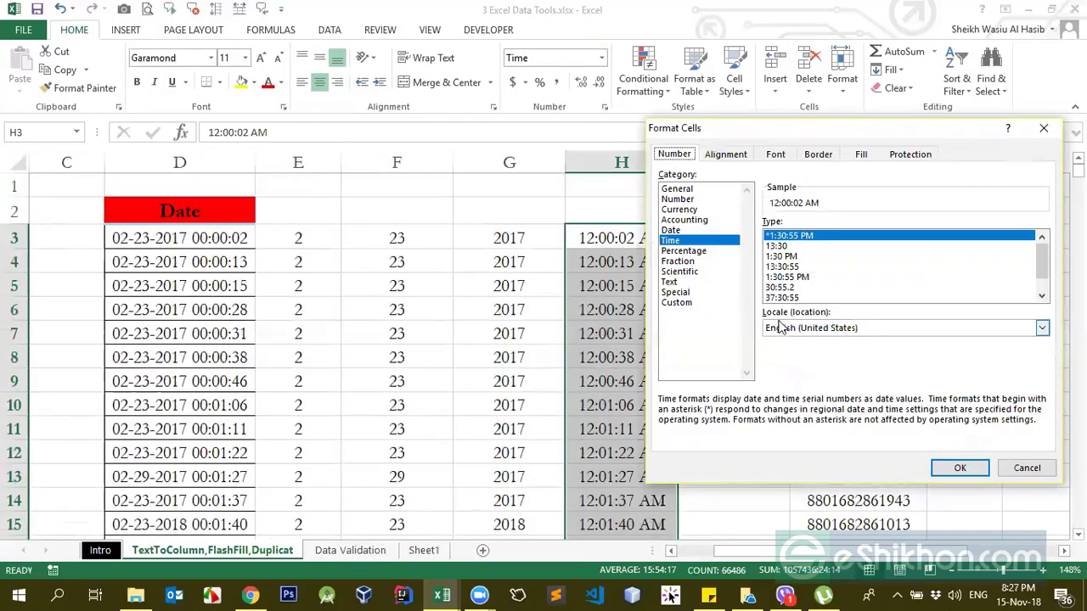
click(676, 304)
click(674, 241)
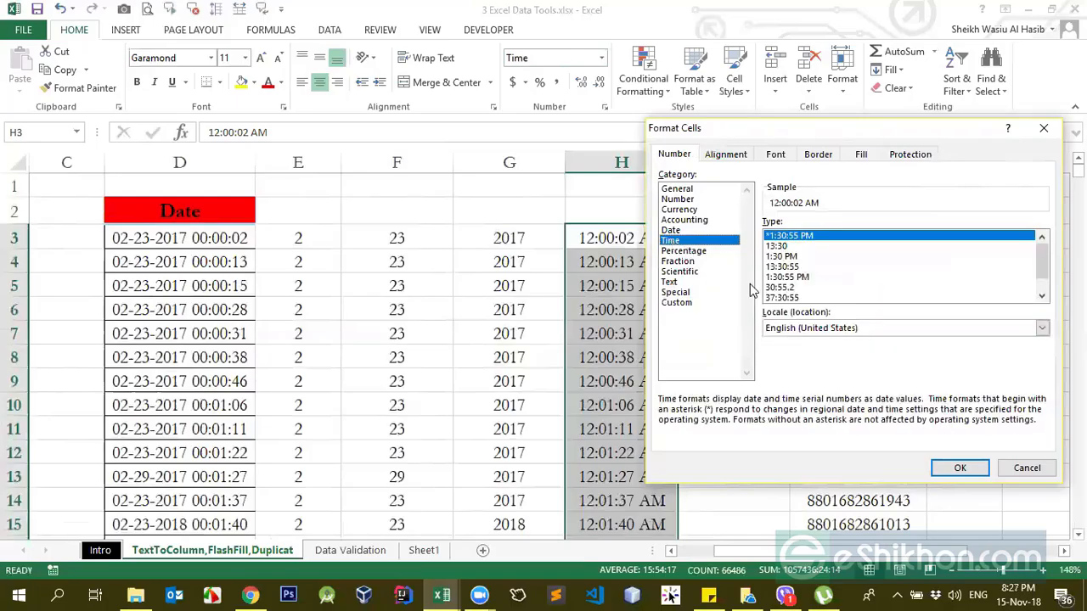
click(782, 298)
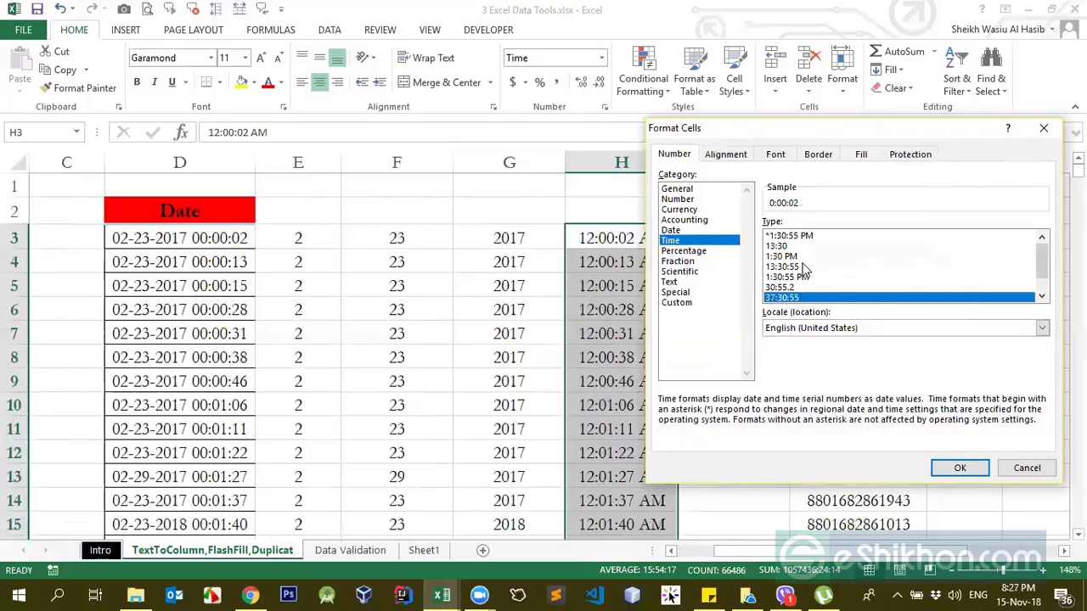
click(788, 268)
click(792, 299)
click(958, 467)
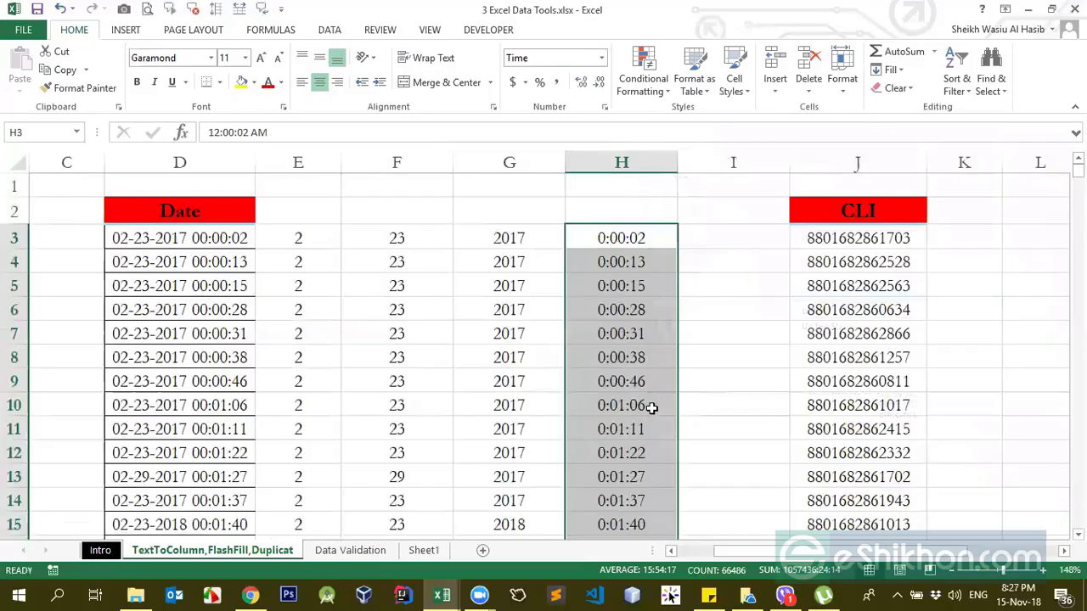
click(641, 51)
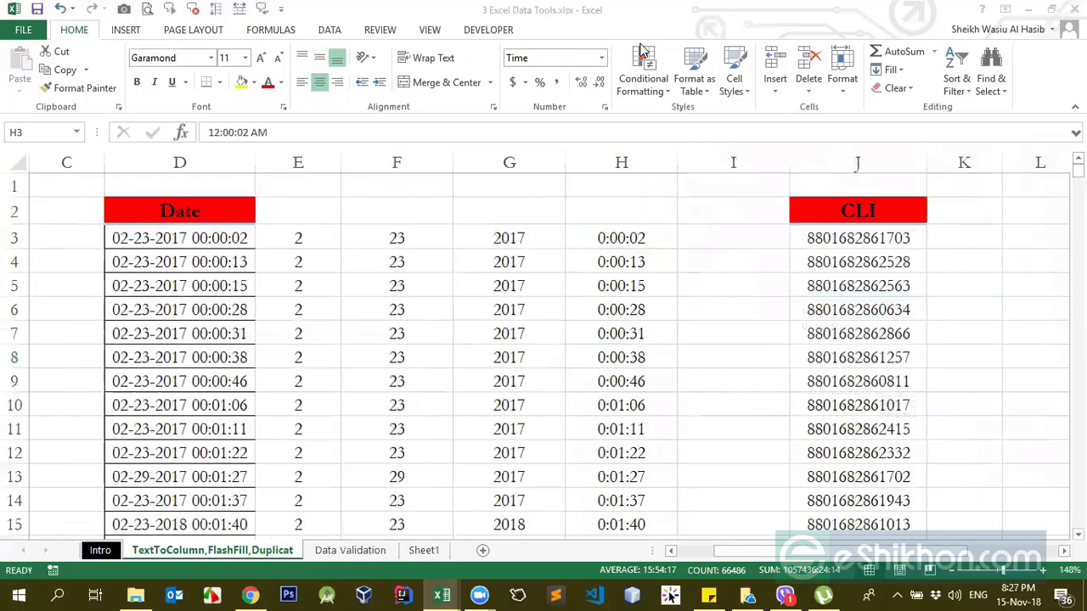
Step: Delete columns F through H, which hold the split day, year and time values
drag(388, 163, 603, 177)
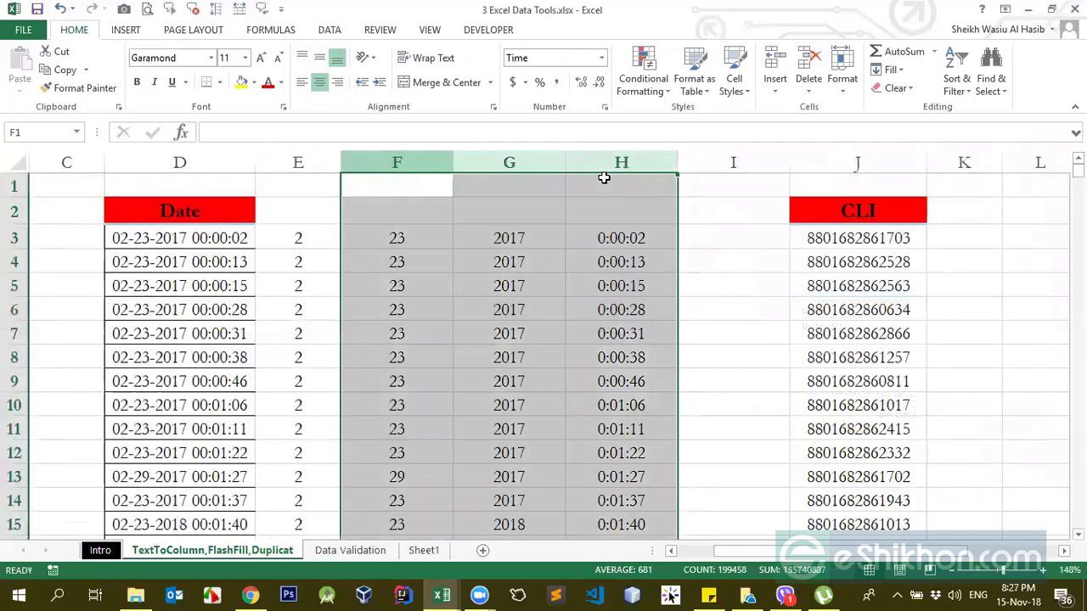
key(Delete)
key(ctrl+minus)
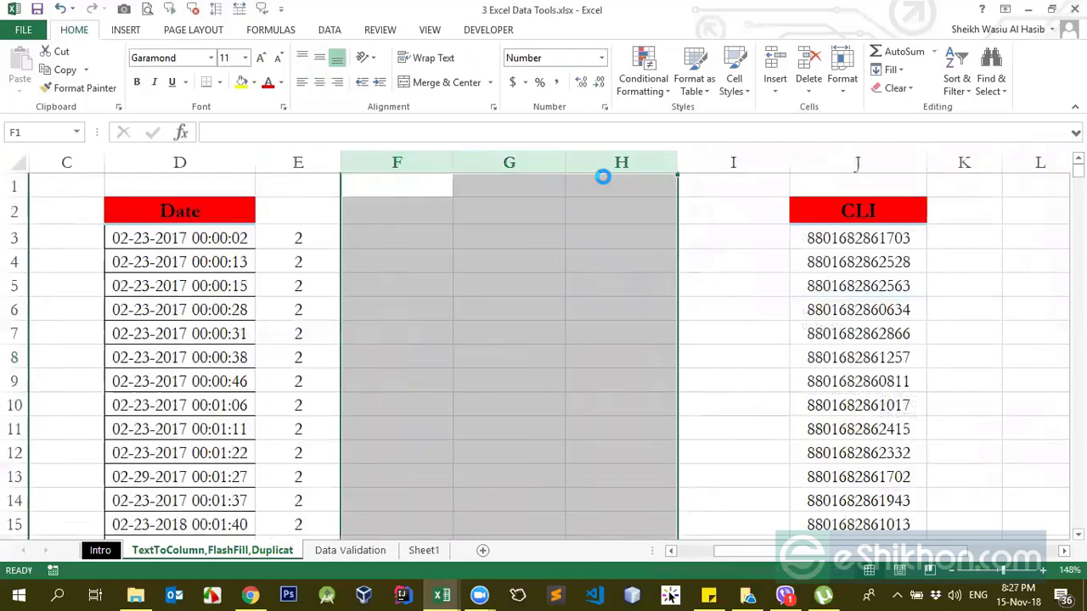
click(368, 293)
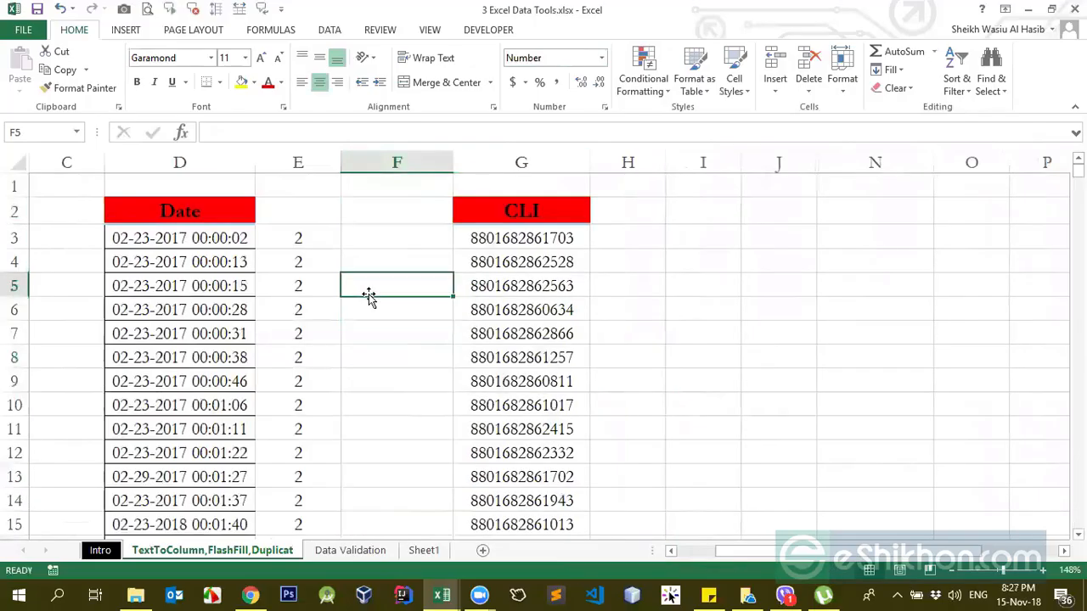
Step: Clear the month values from column E
click(310, 162)
key(Delete)
click(327, 261)
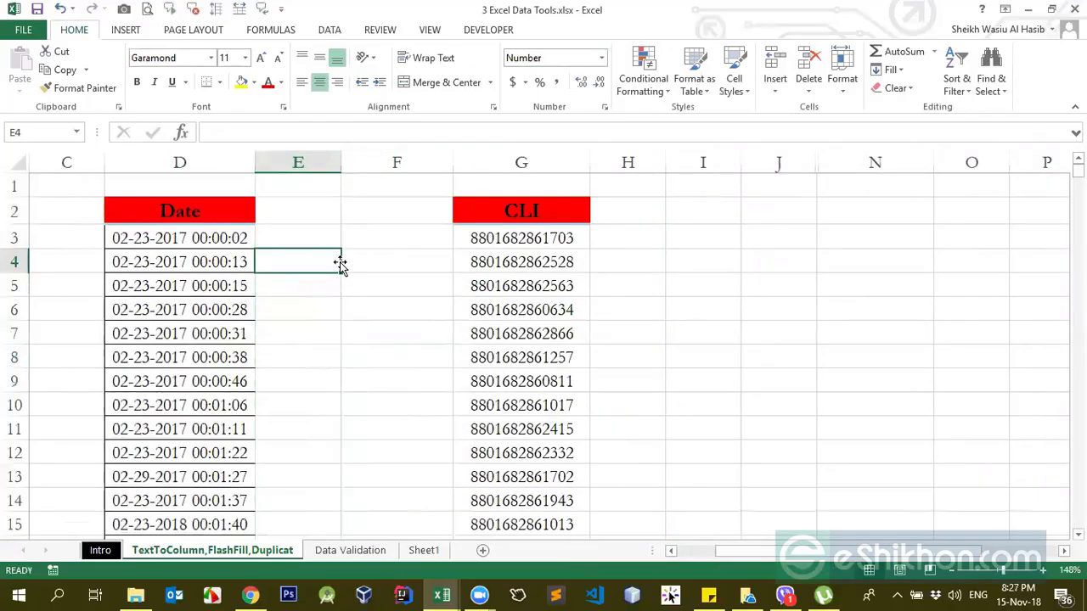
Step: Examine the extent of the CLI column, from its header down to its last entry, and the empty column beside it
click(208, 241)
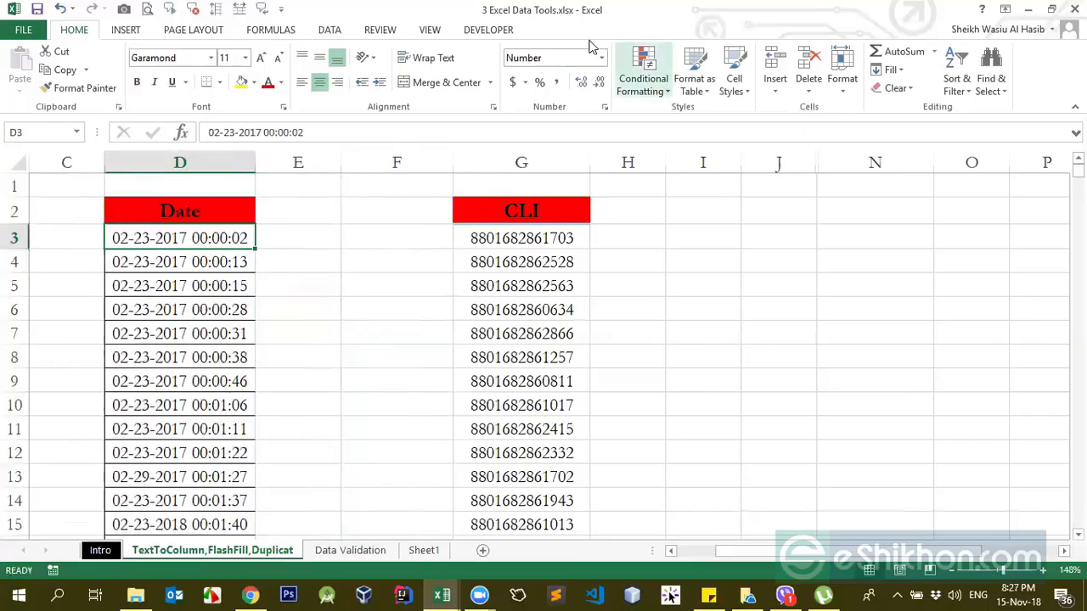
click(330, 30)
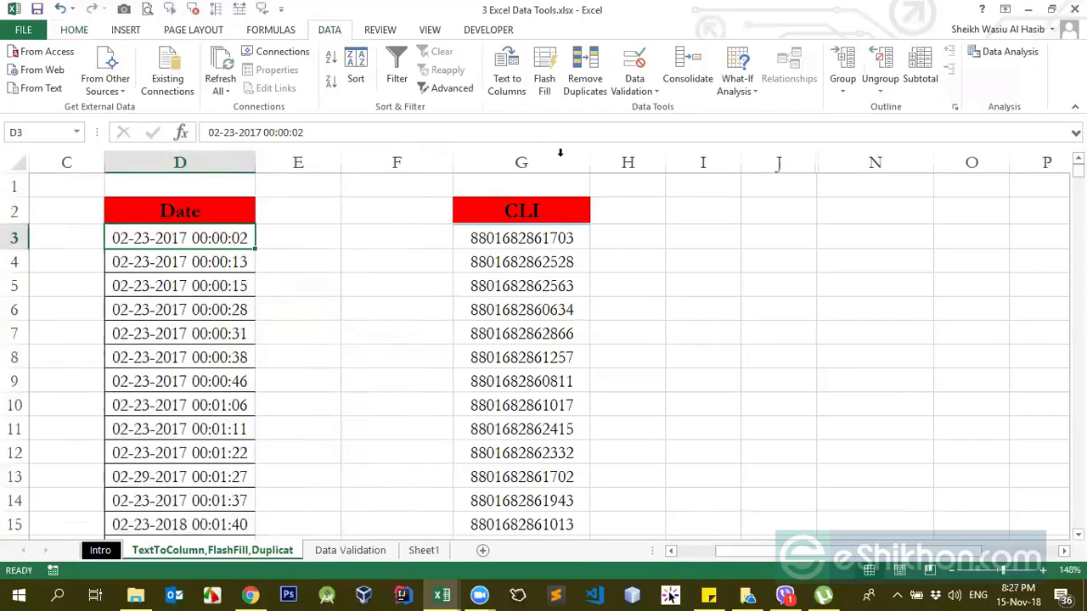
click(361, 219)
click(517, 239)
scroll(507, 276, down, 4)
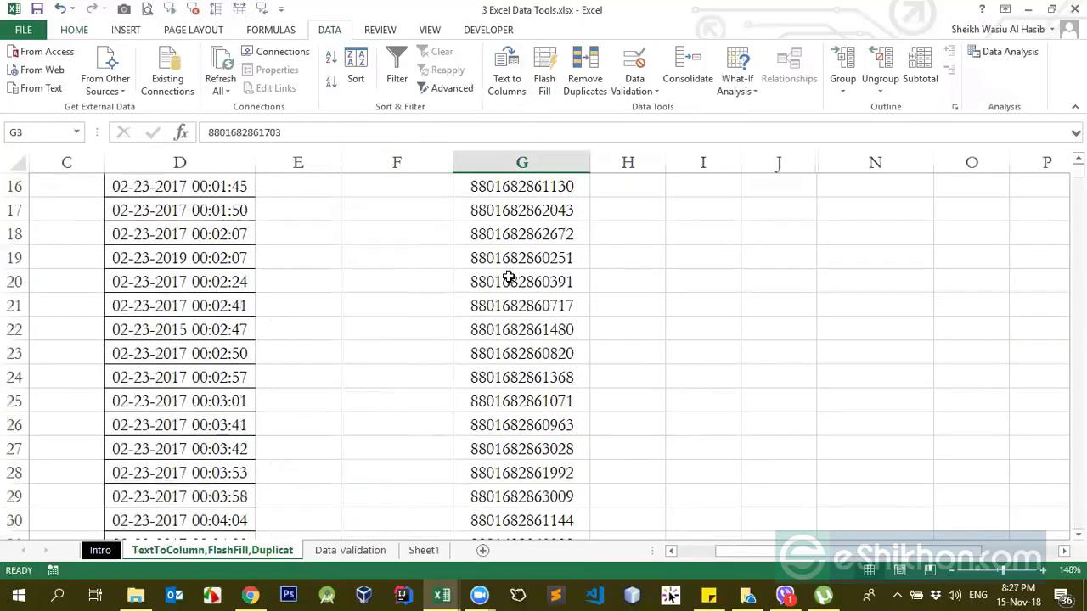
key(ctrl+Down)
key(Down)
key(Up)
key(ctrl+Up)
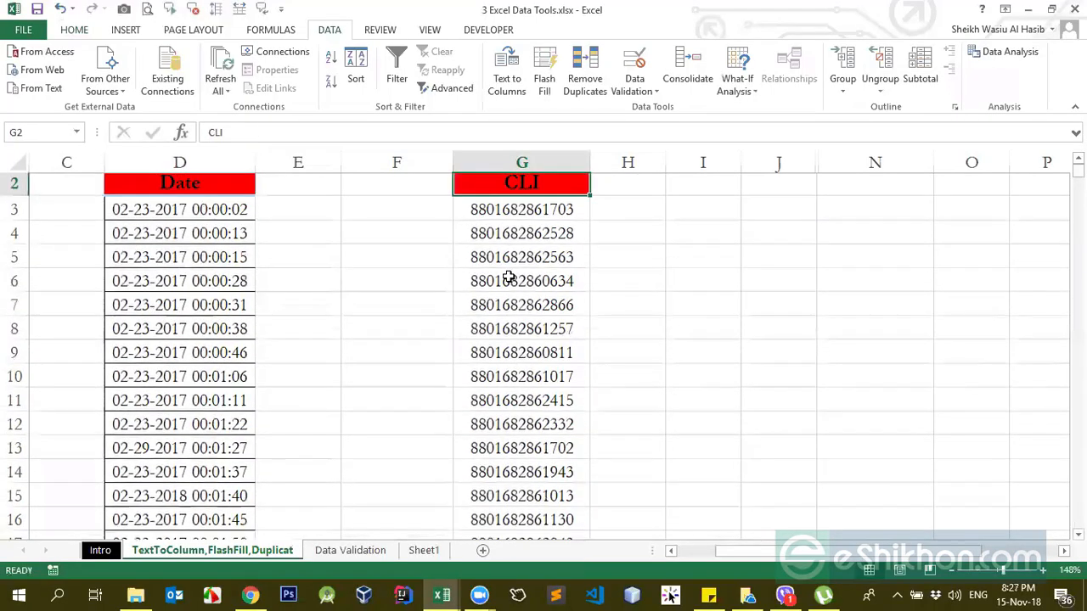
key(Down)
key(Down)
key(ctrl+Down)
key(Up)
key(ctrl+Up)
key(Down)
key(Right)
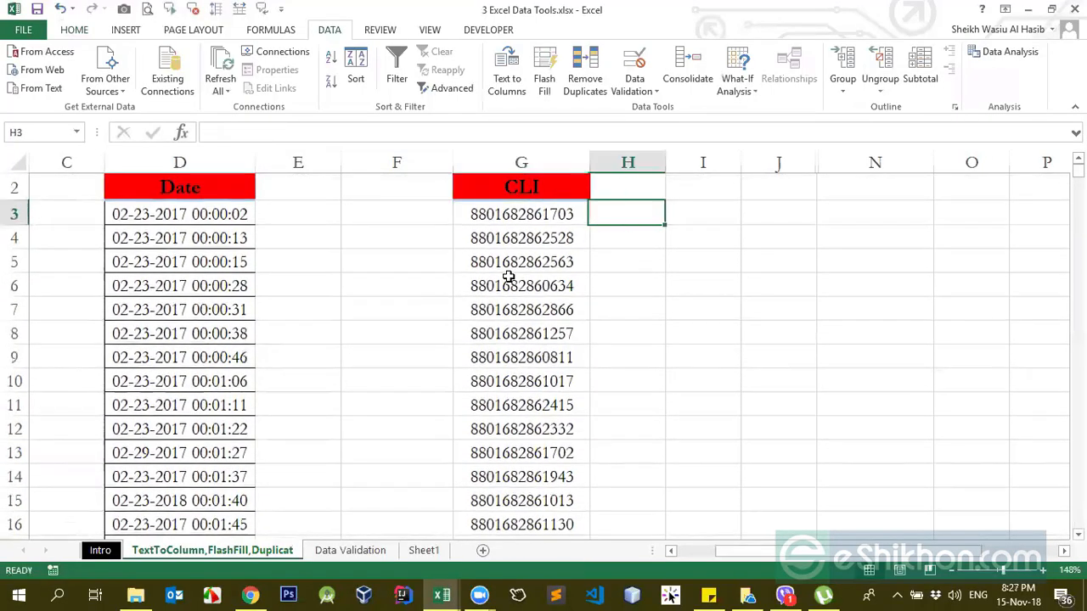
key(Left)
key(Up)
key(Down)
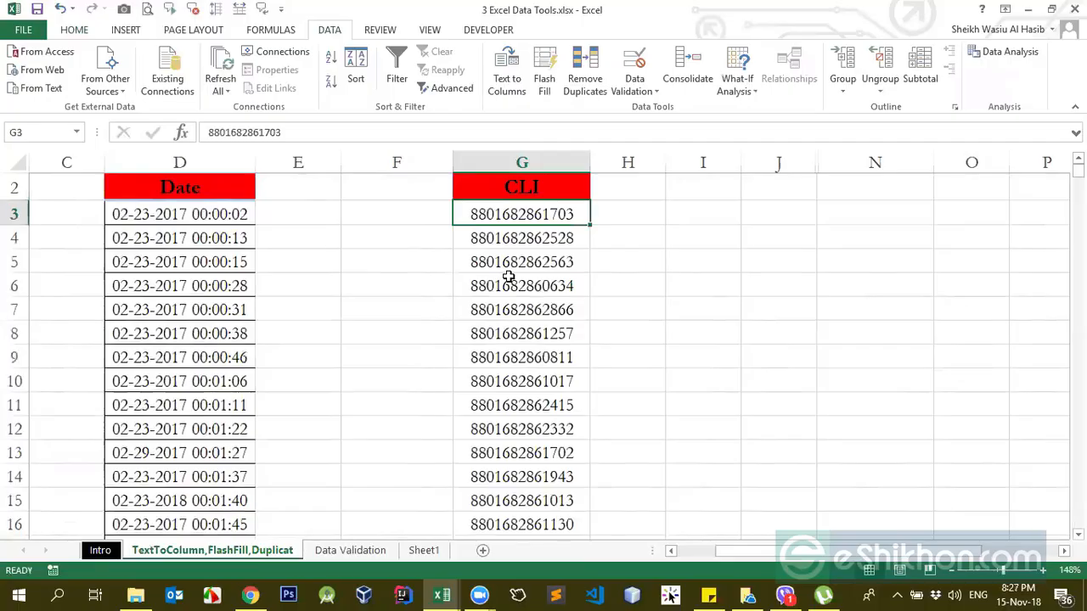
key(Up)
key(ctrl+Down)
key(Right)
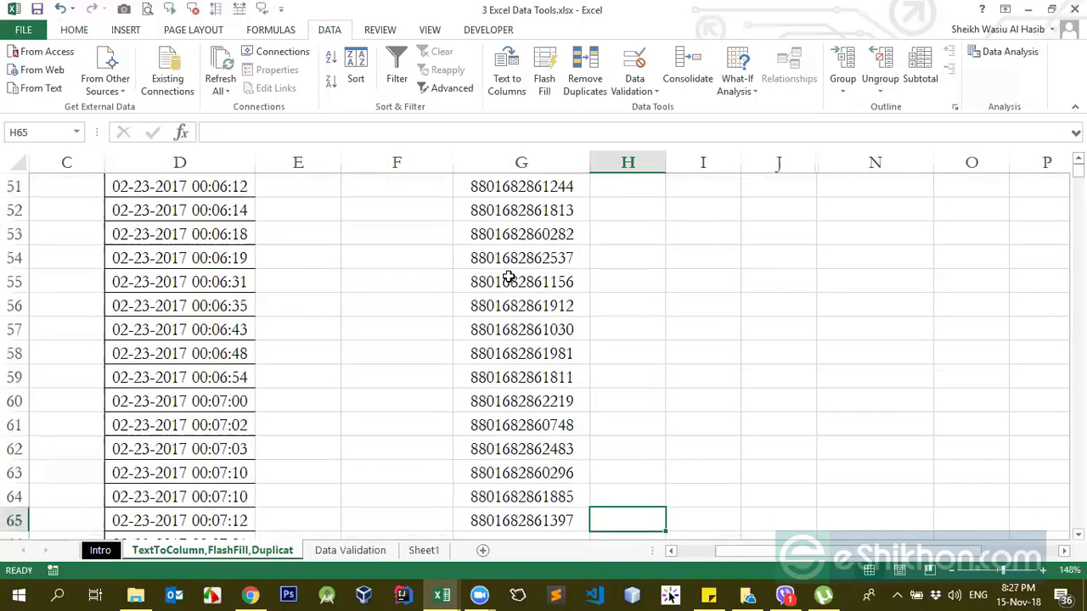
key(Up)
key(Left)
key(ctrl+Up)
key(Right)
key(Down)
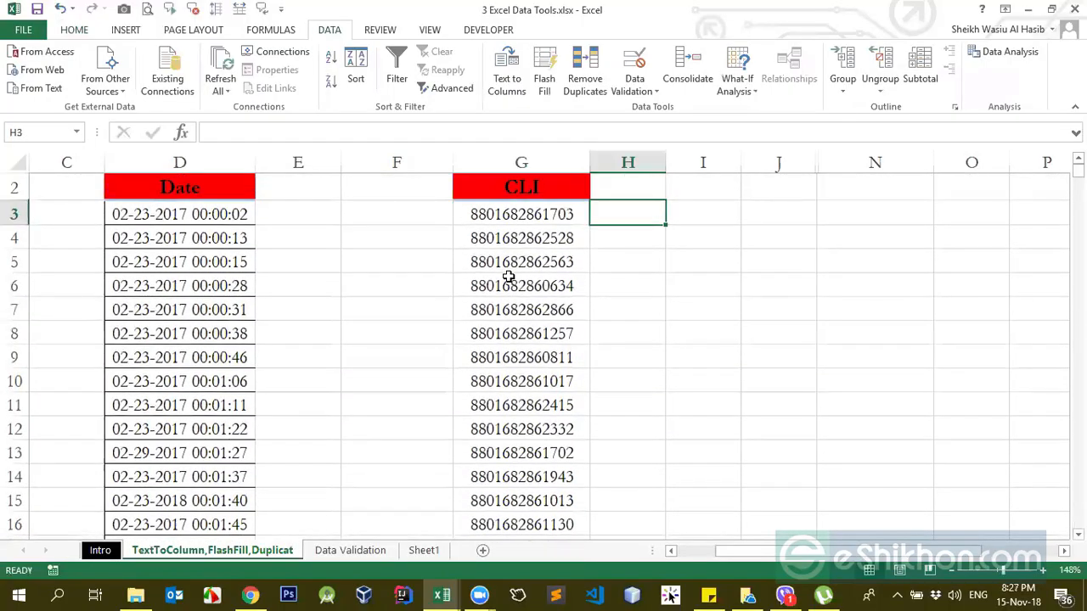
Step: Examine the first CLI entry in G3, particularly the digits that follow its 880 prefix
click(488, 196)
click(510, 218)
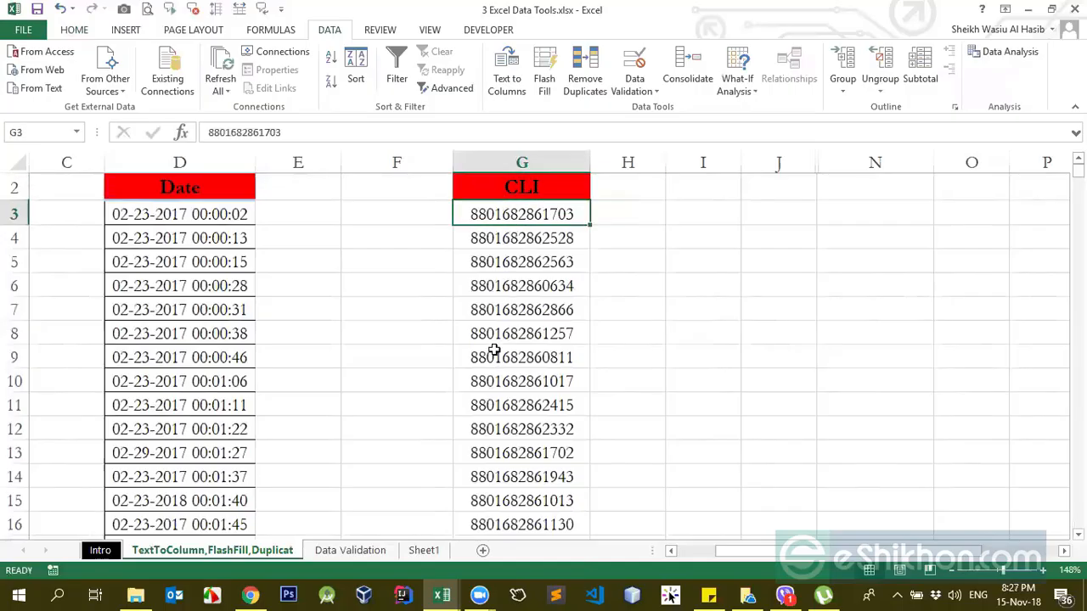
click(627, 215)
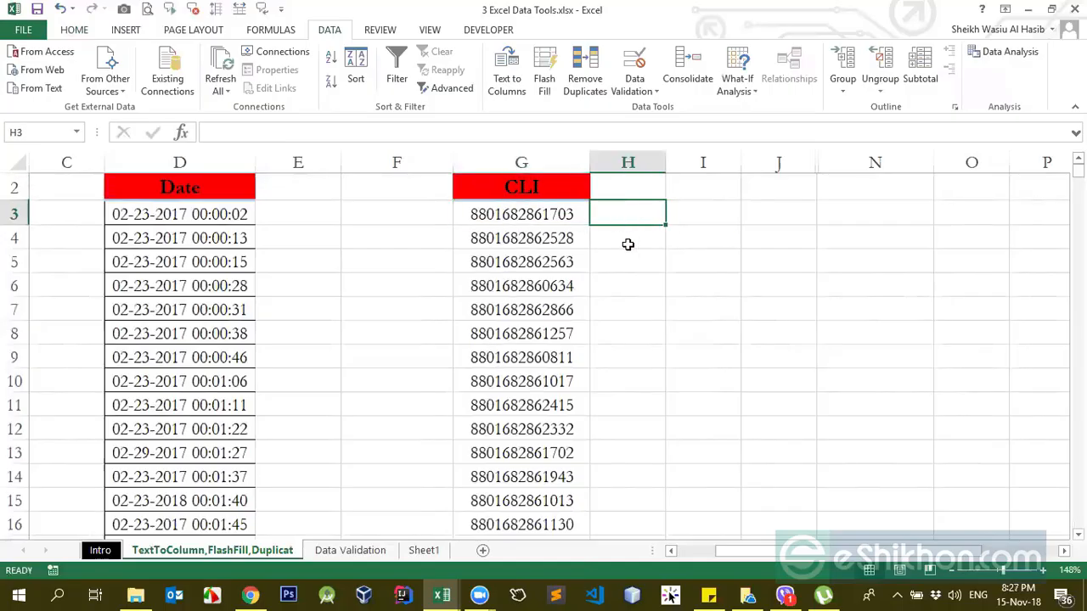
click(496, 210)
double_click(497, 212)
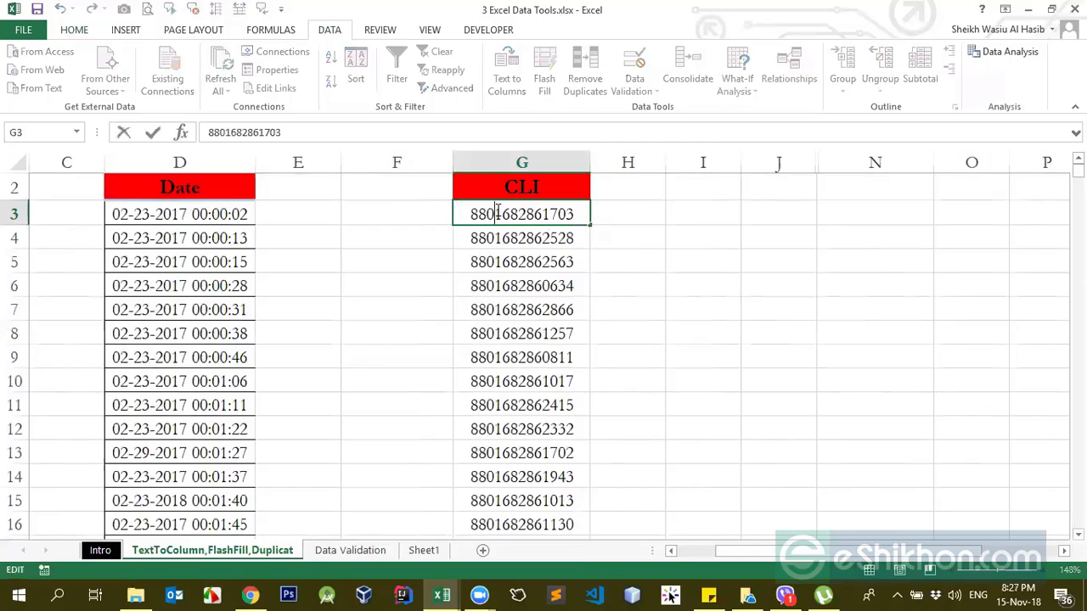
drag(497, 212, 581, 213)
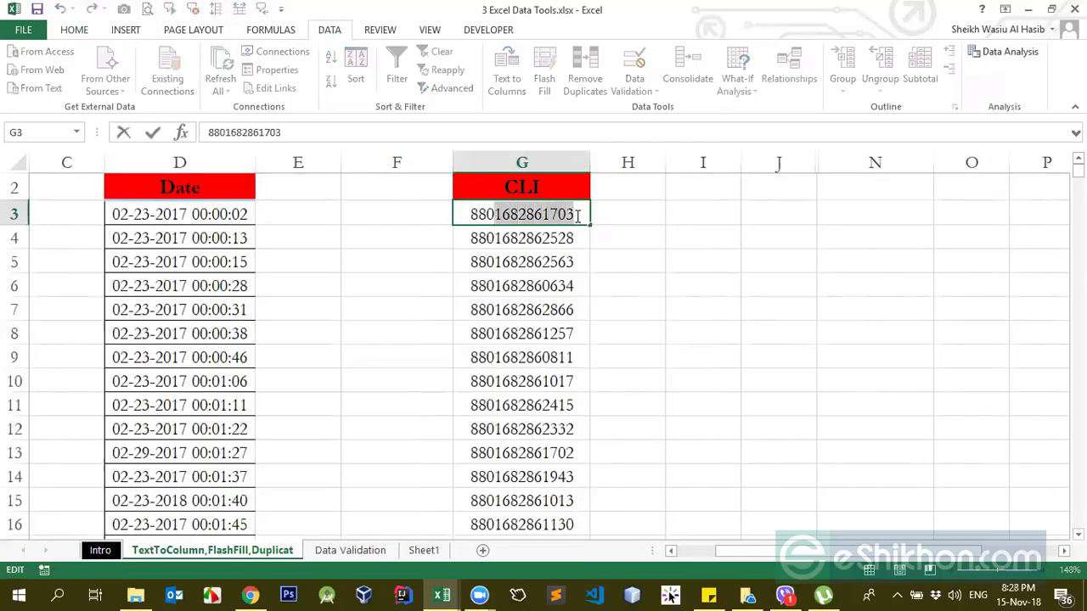
click(625, 224)
click(540, 227)
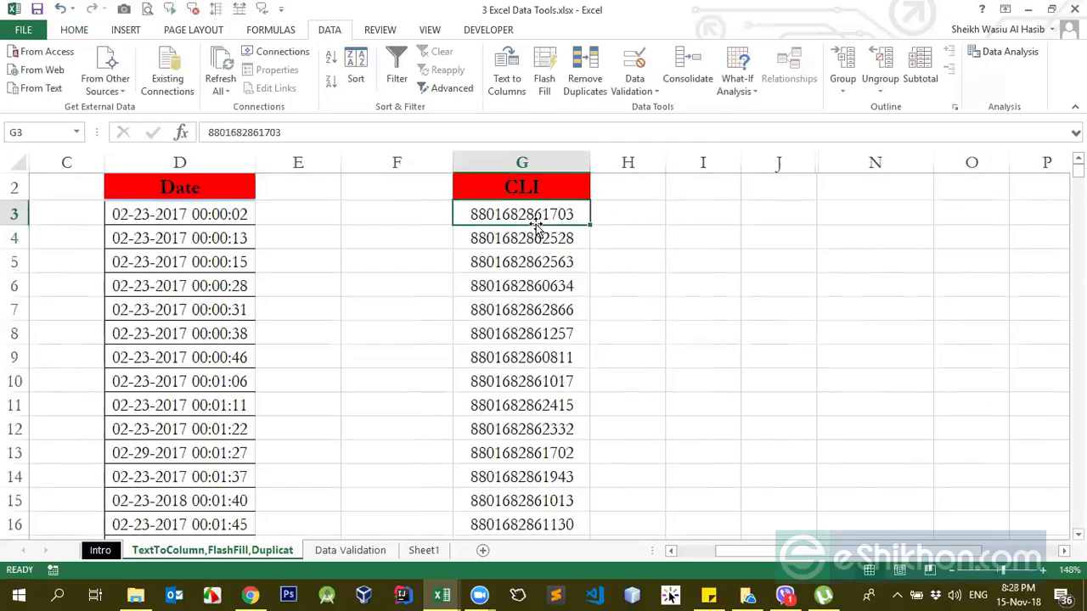
click(531, 163)
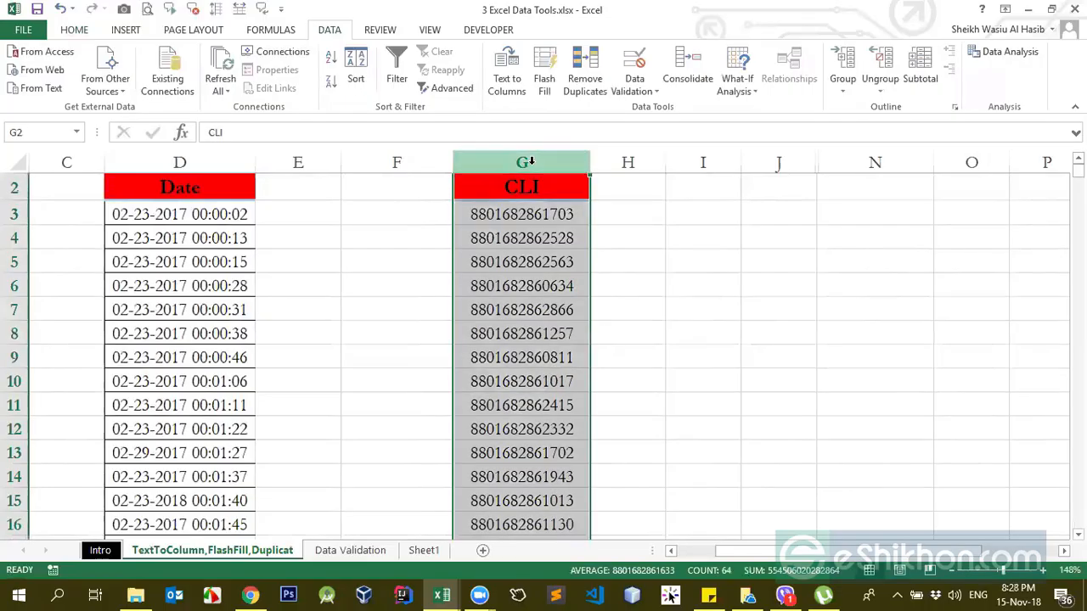
double_click(496, 214)
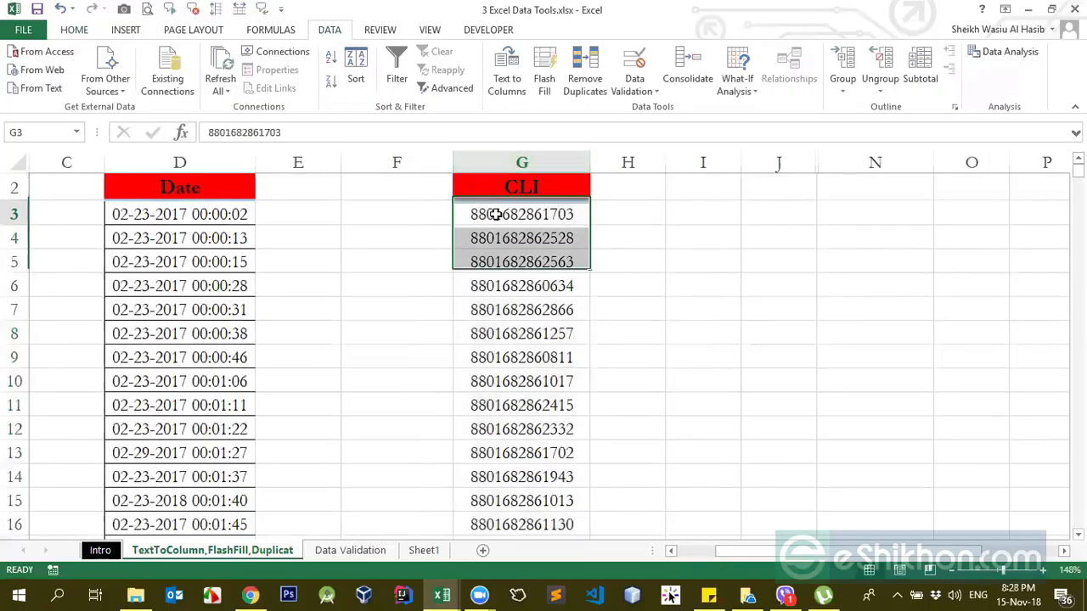
click(642, 243)
Step: Copy the digits after the 880 prefix from the number in G3 and paste them into H3
double_click(495, 214)
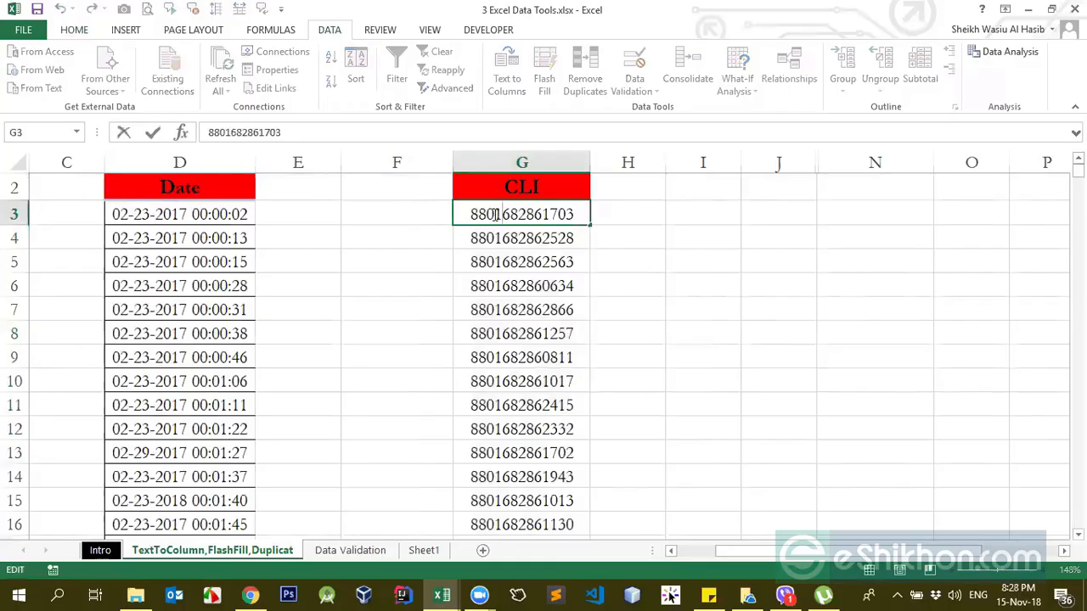
drag(495, 214, 597, 230)
key(ctrl+c)
key(ctrl+c)
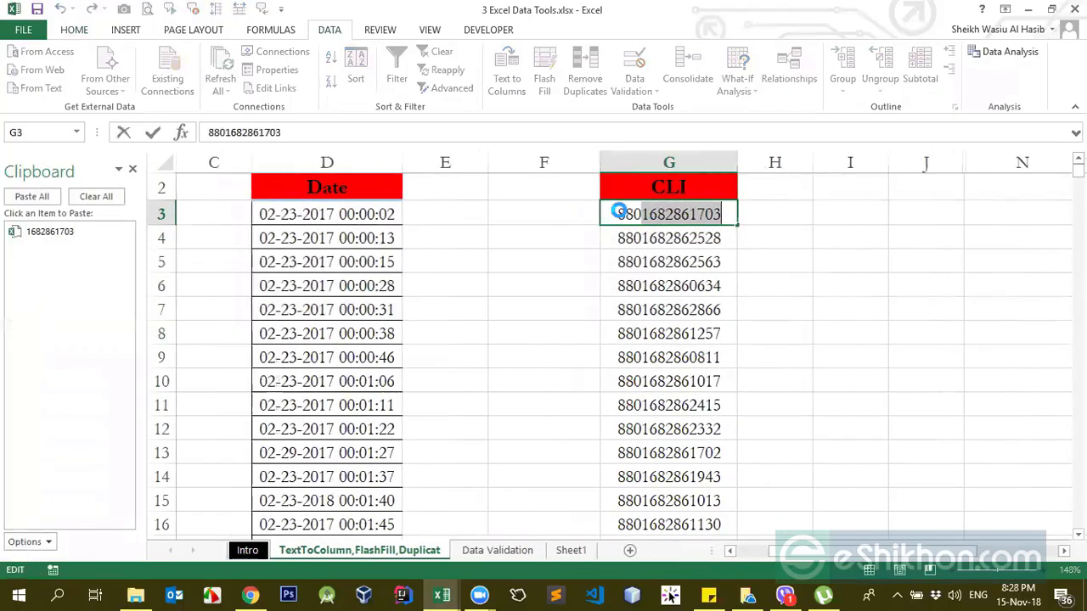
click(756, 224)
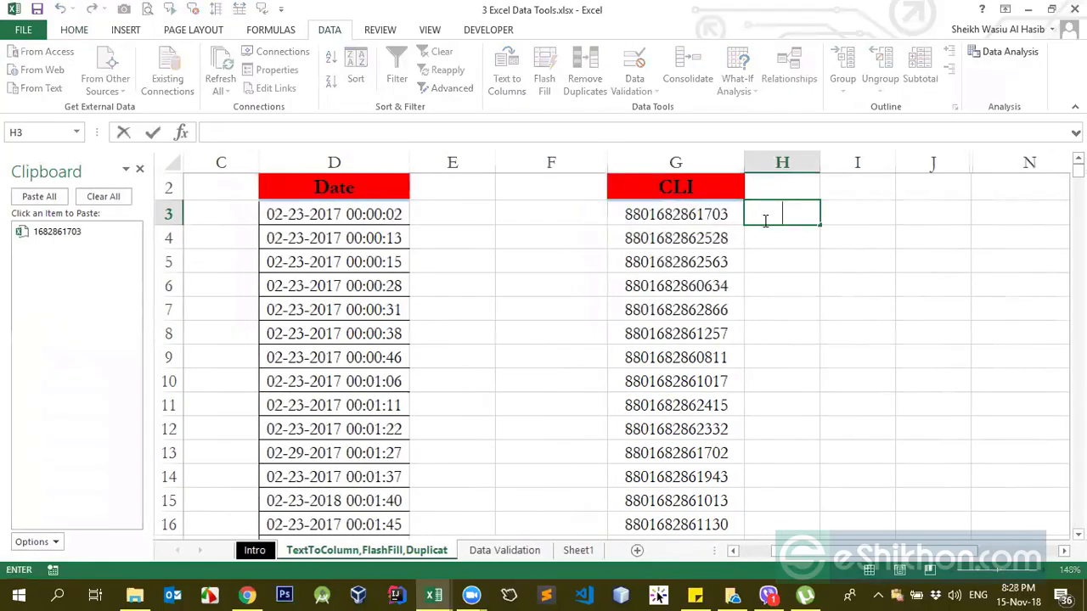
key(ctrl+v)
key(Return)
key(Return)
Step: Flash Fill column H from the H3 example to extract every CLI number without its 880 prefix
click(650, 214)
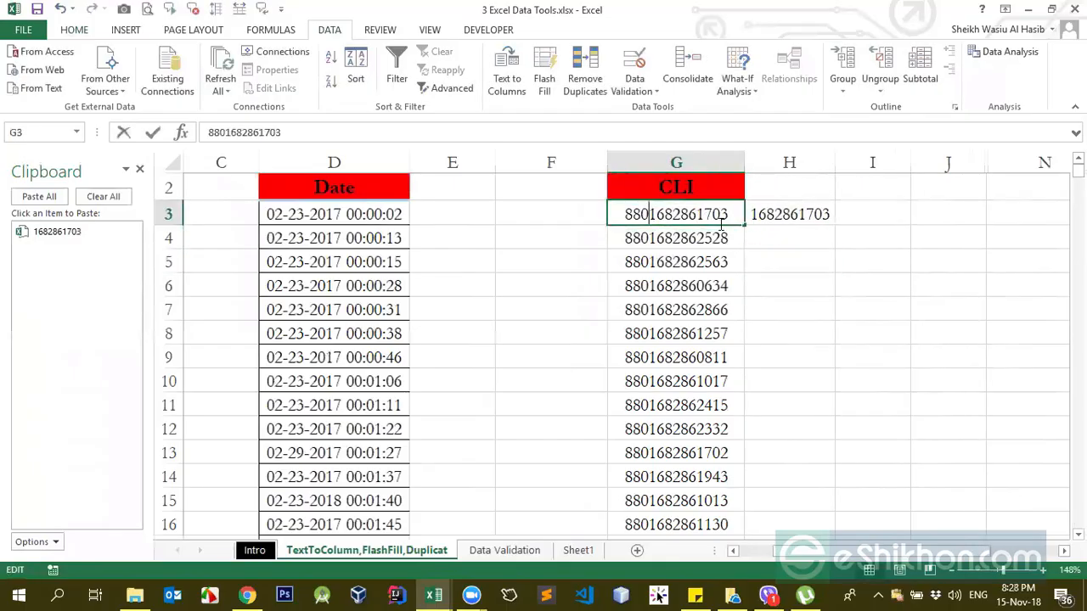
click(798, 217)
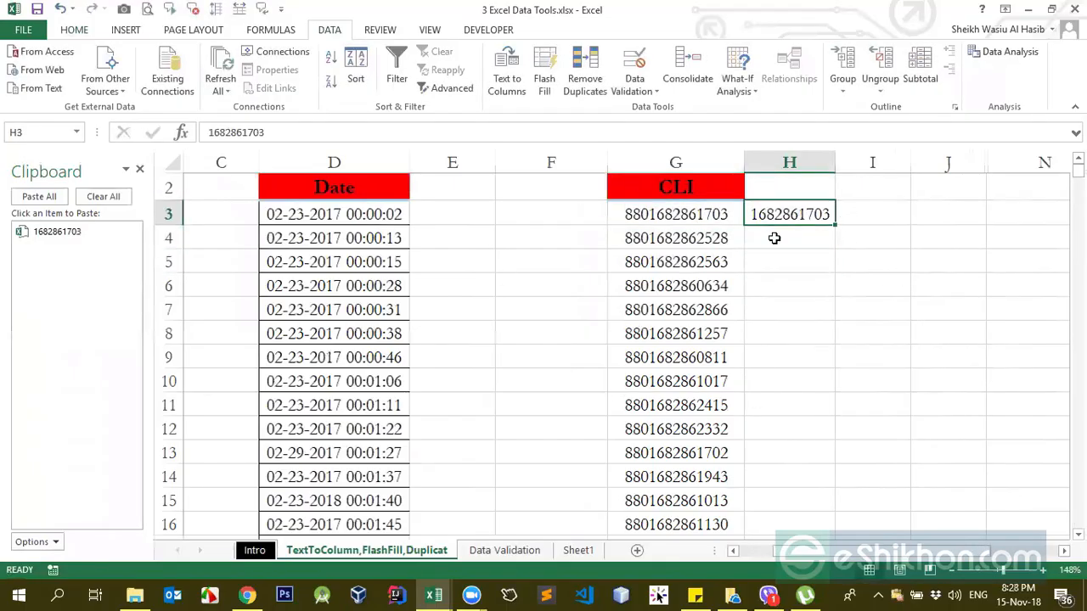
click(716, 218)
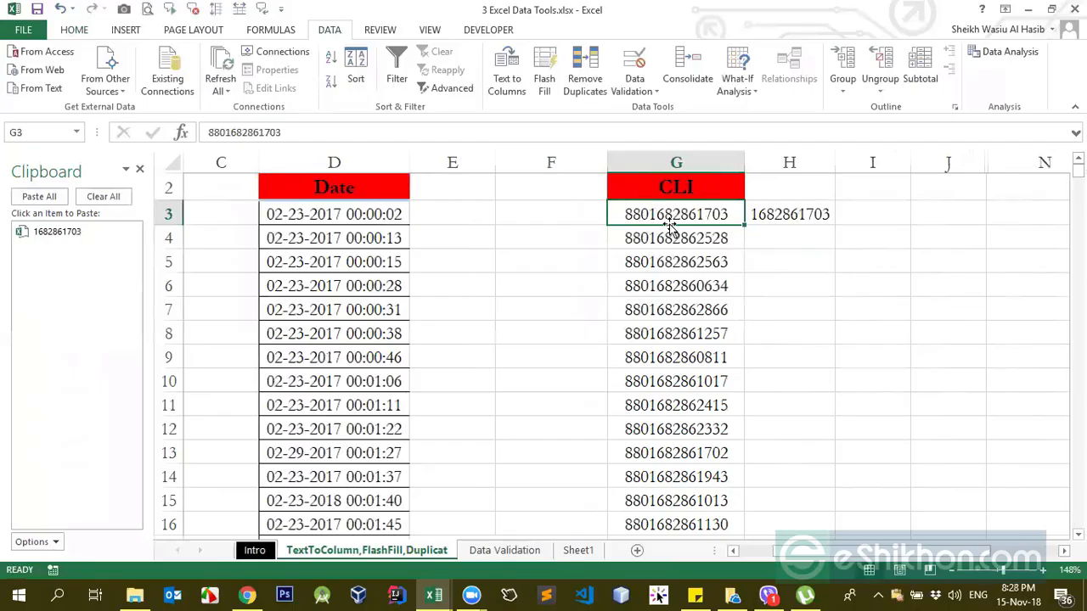
click(787, 215)
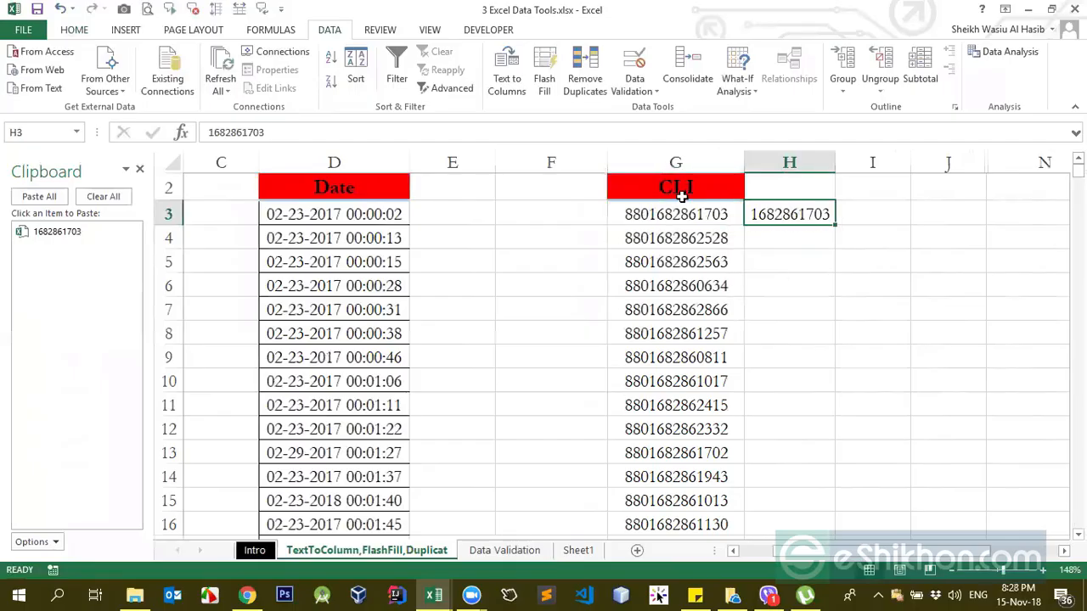
click(544, 80)
drag(696, 214, 692, 241)
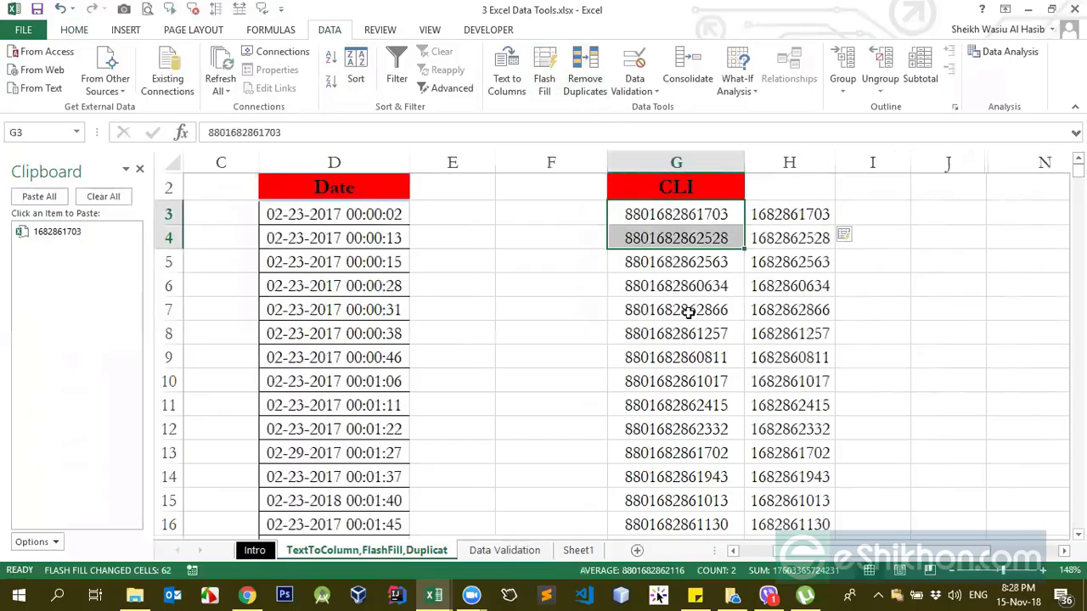
click(689, 311)
click(639, 213)
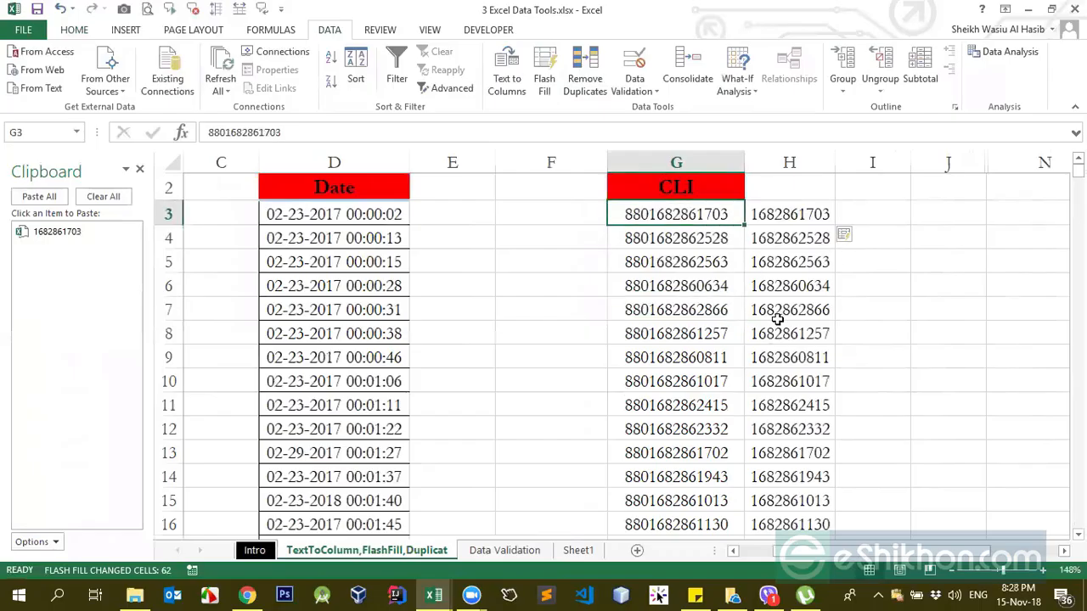
Step: Clear the Flash Fill results in column H from H5 down, keeping only the entries in H3 and H4
scroll(778, 320, down, 15)
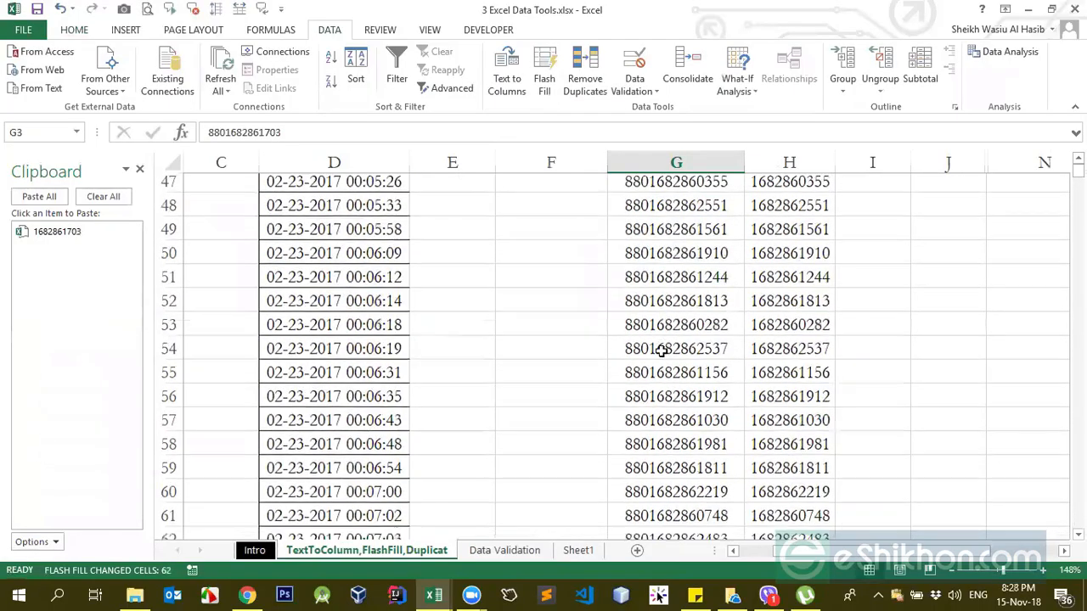
scroll(704, 360, down, 5)
scroll(756, 365, up, 17)
click(793, 237)
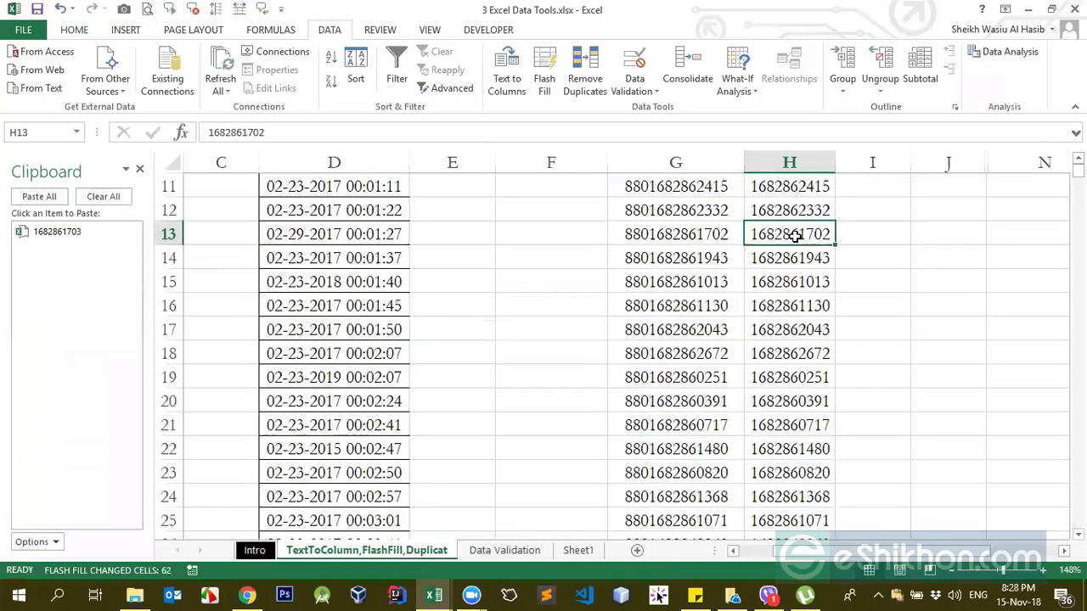
key(Up)
key(Up)
key(Up)
key(Up)
key(Up)
key(Up)
key(Up)
key(Up)
key(Up)
key(Up)
key(Up)
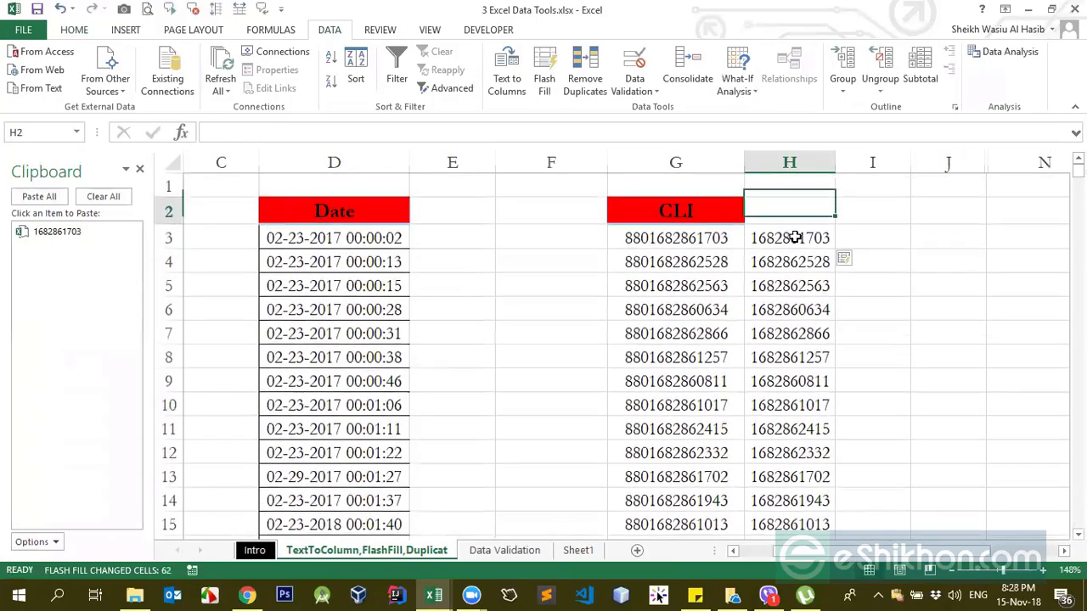
key(Down)
key(Down)
key(Down)
key(ctrl+shift+Down)
key(Delete)
key(Left)
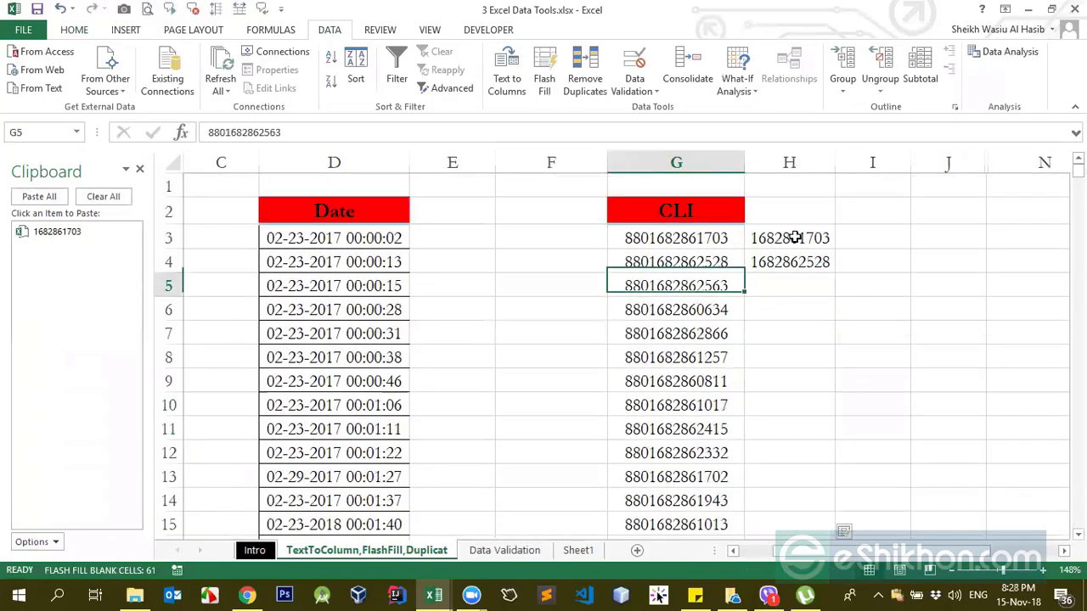
click(697, 263)
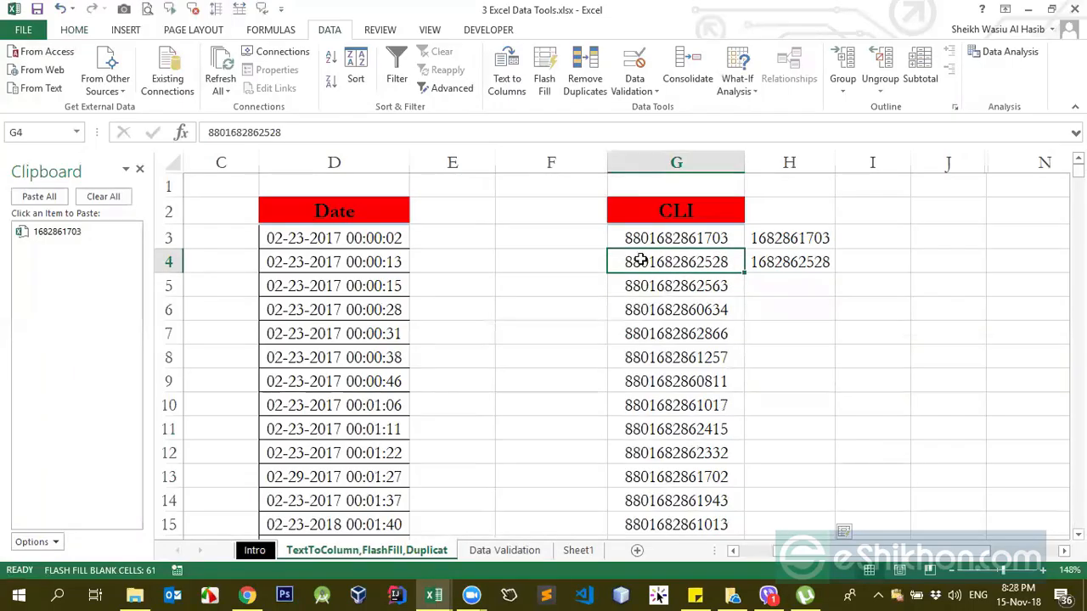
double_click(651, 261)
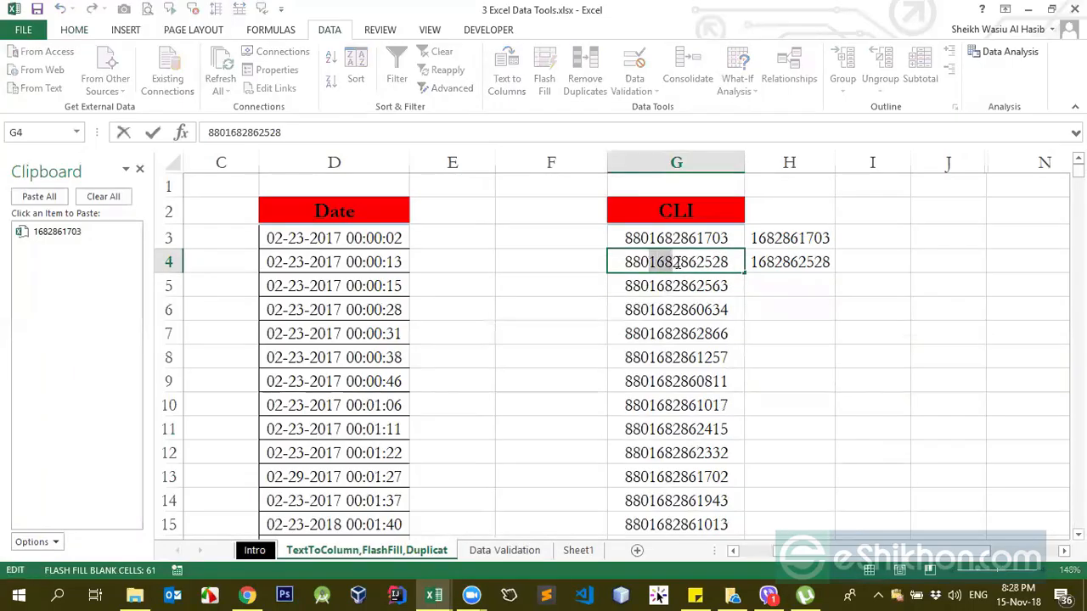
drag(676, 262, 716, 262)
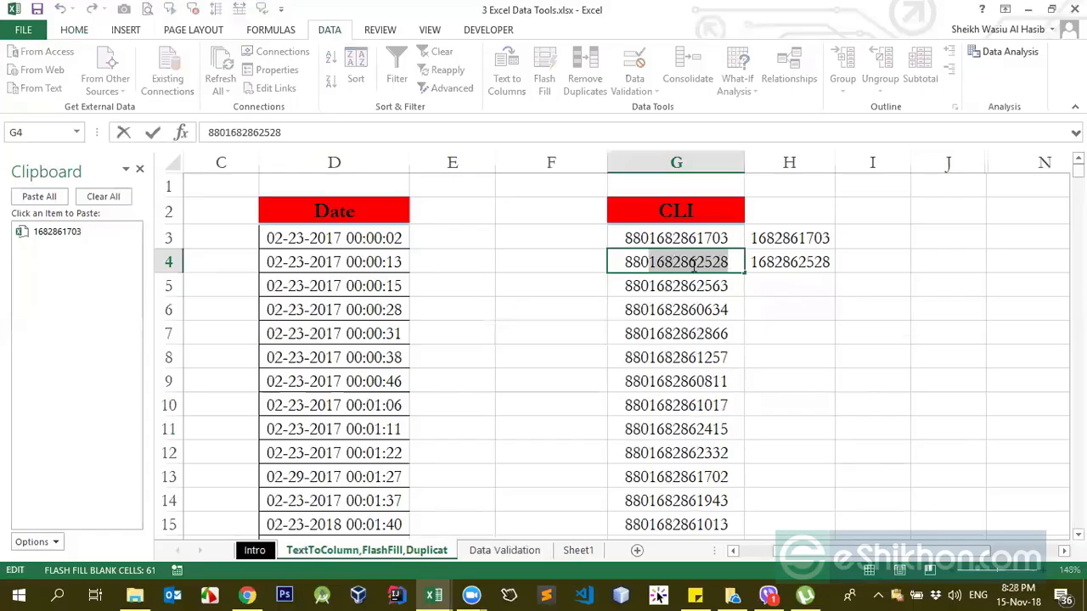
drag(626, 261, 728, 261)
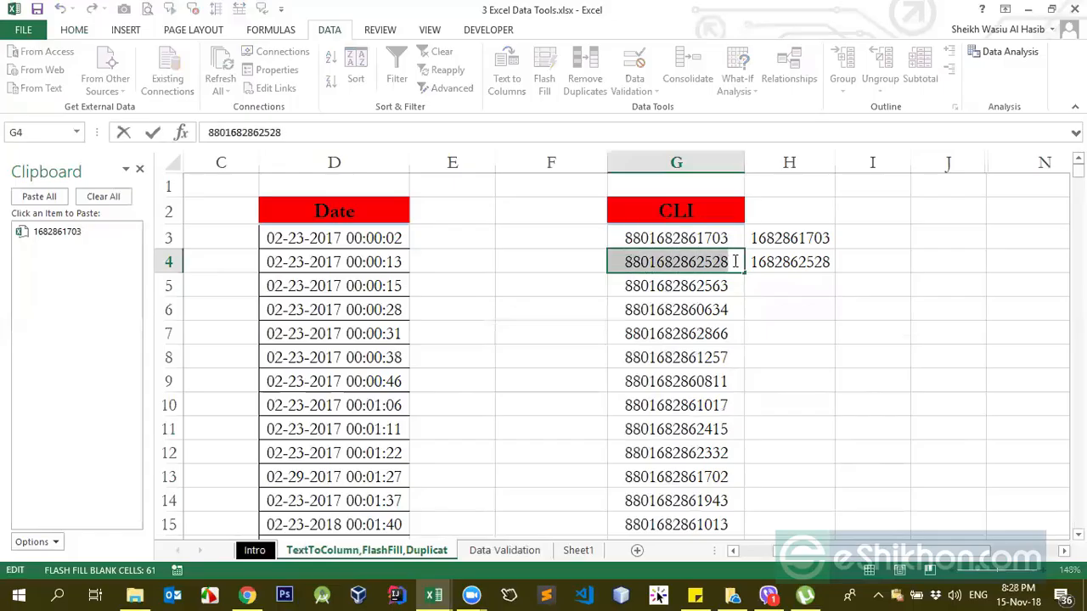
text(16)
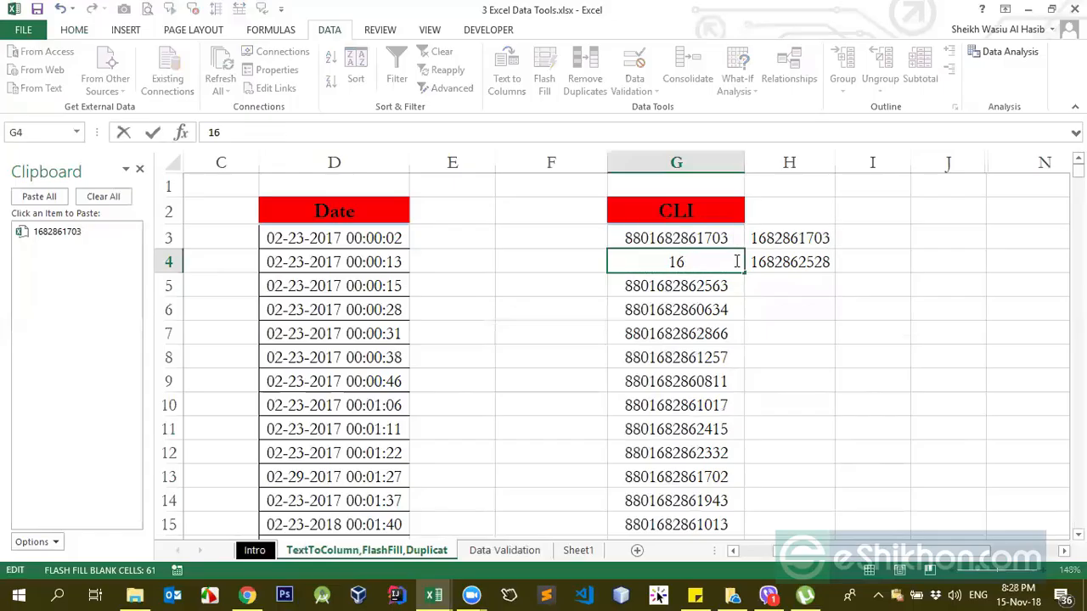
key(ctrl+z)
Step: Remove the 880 prefix from the CLI number in G4
double_click(651, 264)
click(651, 263)
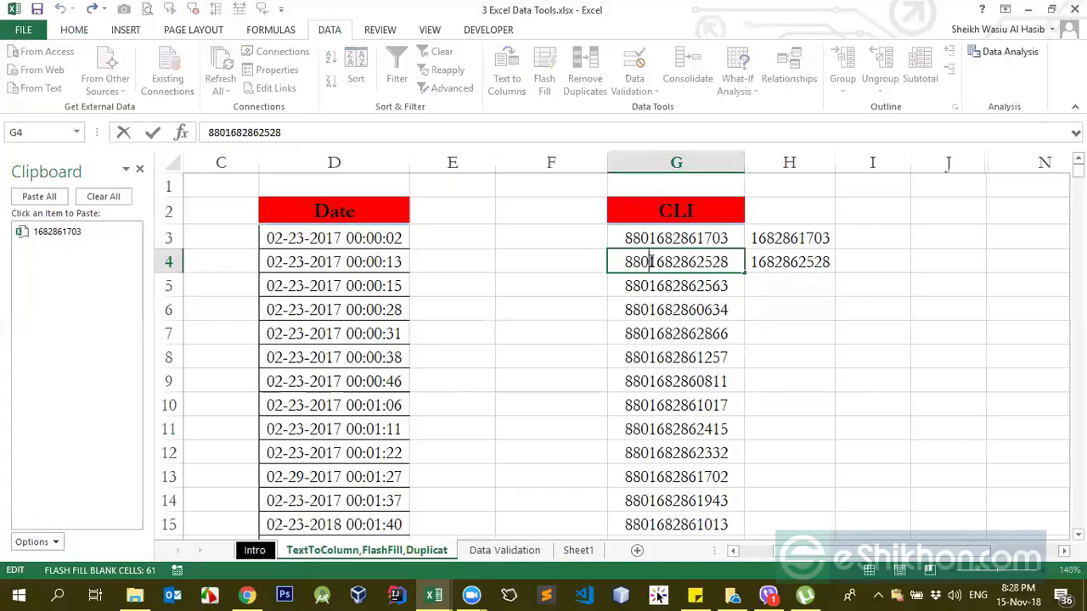
double_click(628, 263)
click(647, 259)
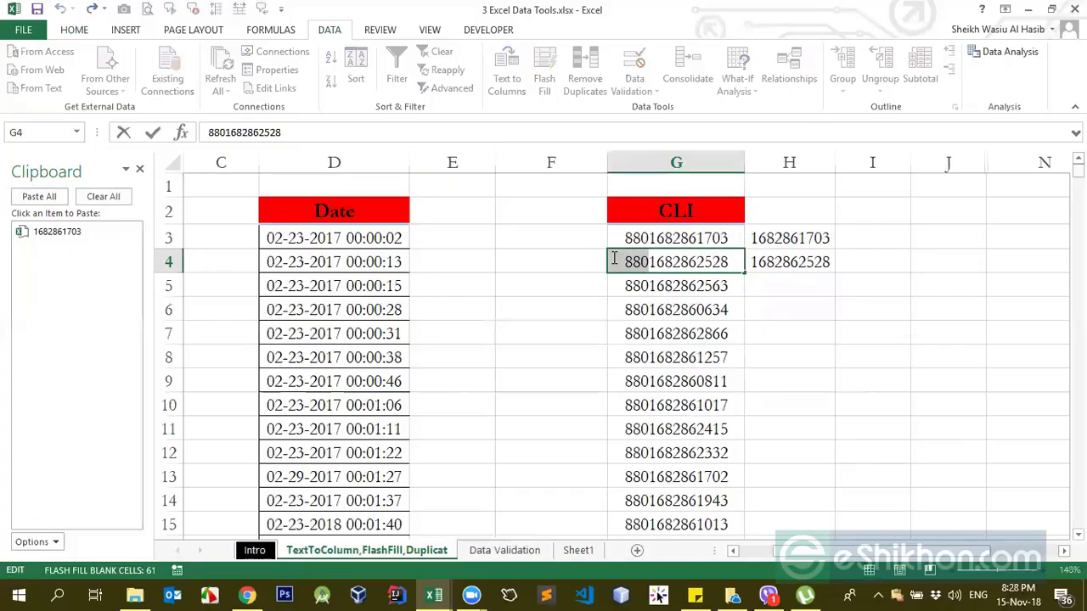
key(BackSpace)
key(BackSpace)
key(BackSpace)
key(Return)
click(688, 308)
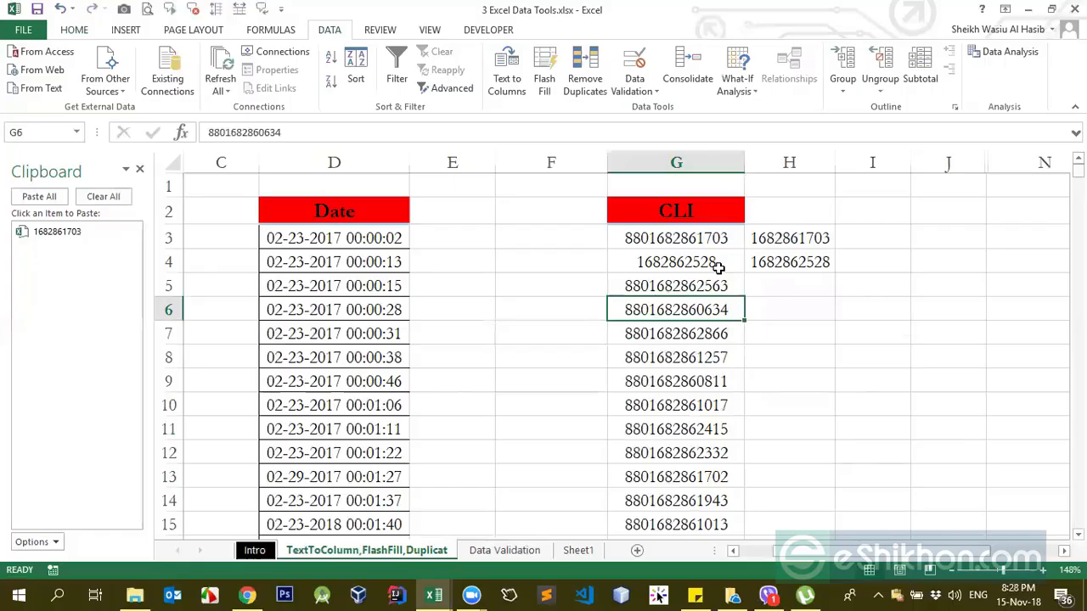
Step: Shorten the CLI number in G4 further by removing its leading 168
double_click(662, 259)
drag(638, 262, 670, 262)
key(BackSpace)
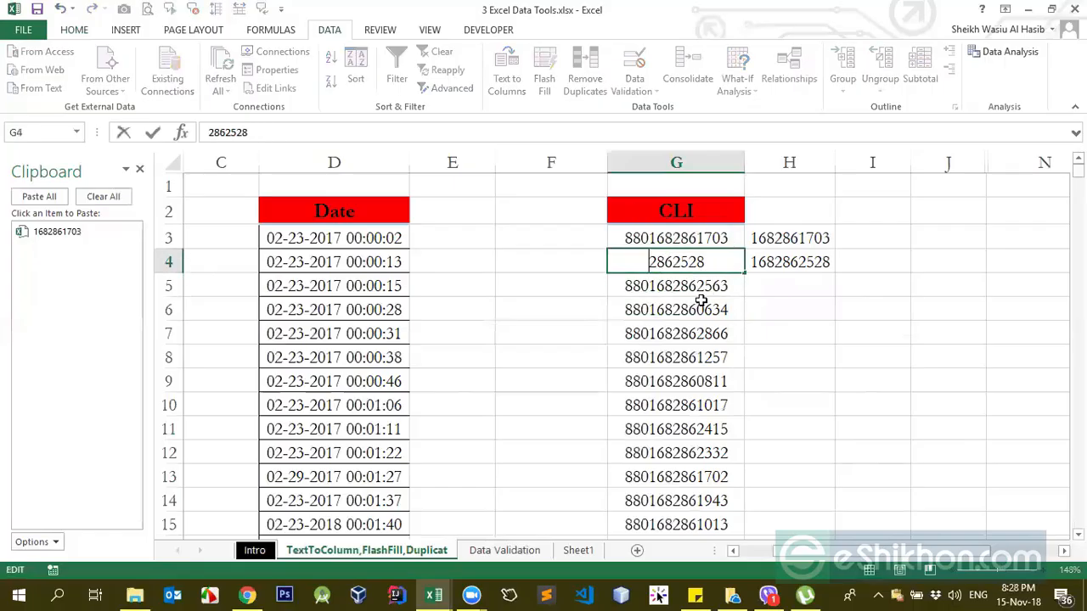
Step: Clear H4 and Flash Fill column H again from the H3 example
click(800, 254)
key(Delete)
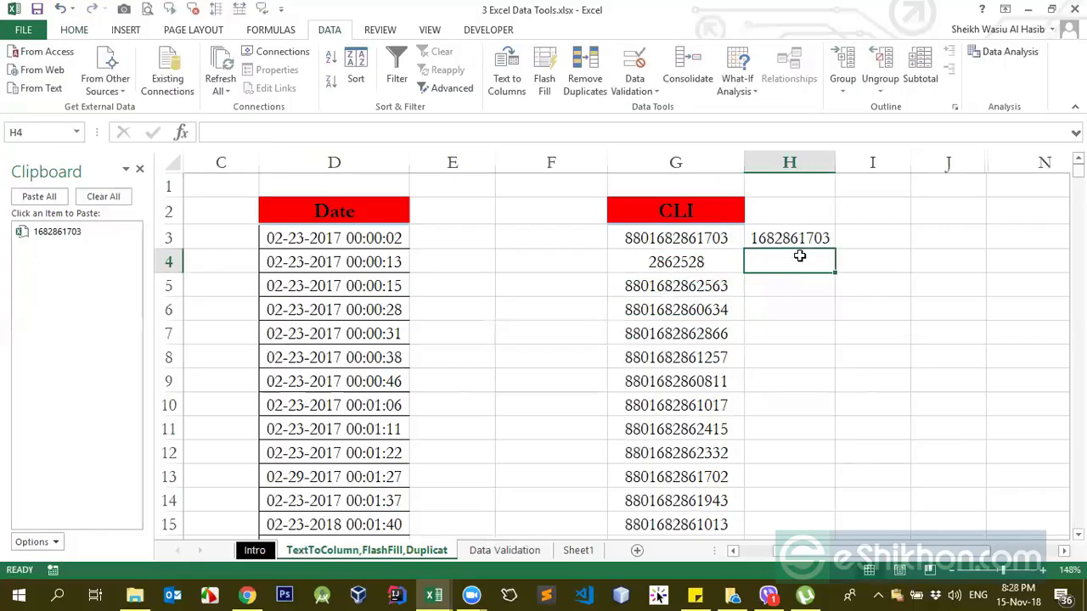
click(801, 237)
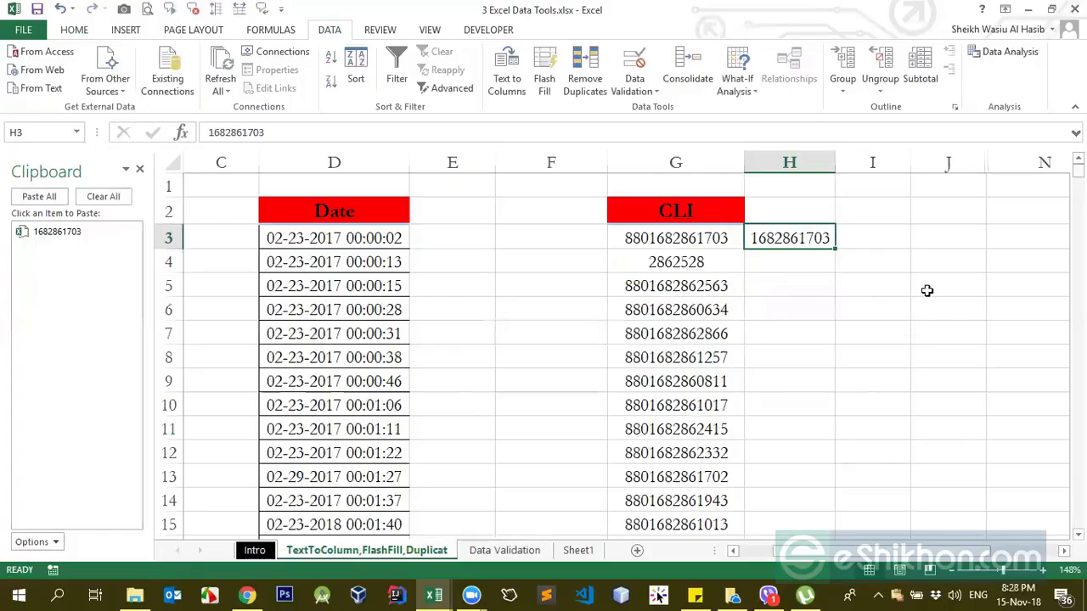
click(547, 66)
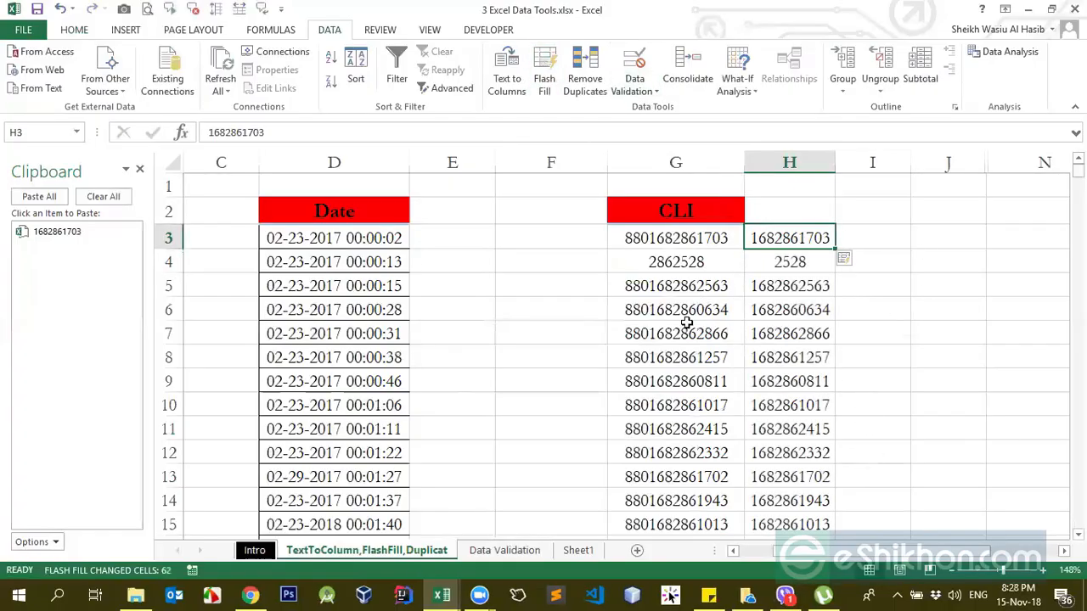
Step: Examine the first three digits of the shortened number in G4 against the Flash Fill result beside it
double_click(672, 262)
drag(673, 262, 650, 262)
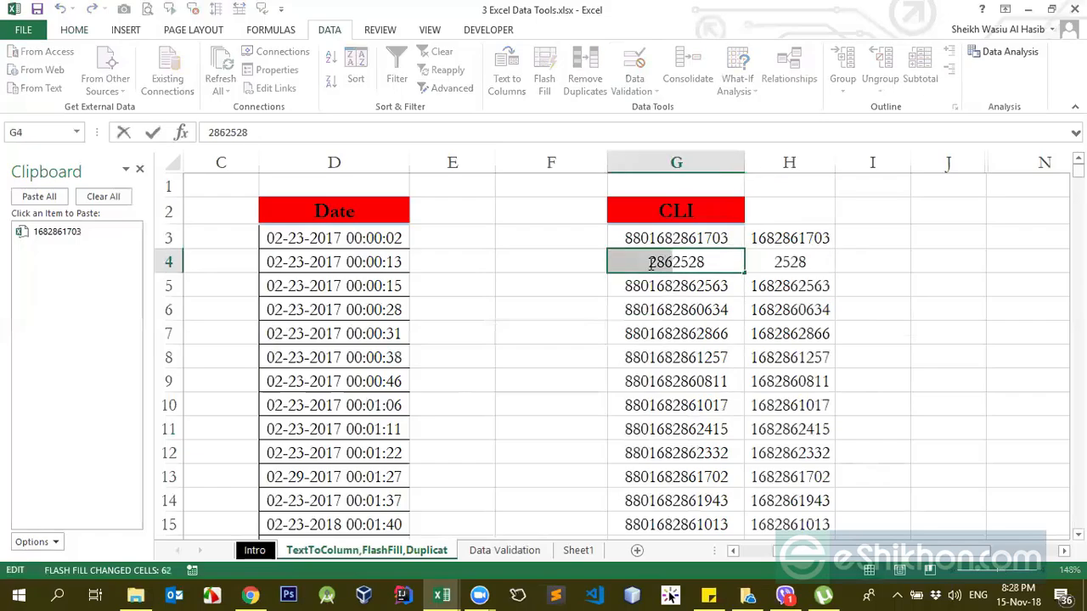
click(755, 278)
click(776, 246)
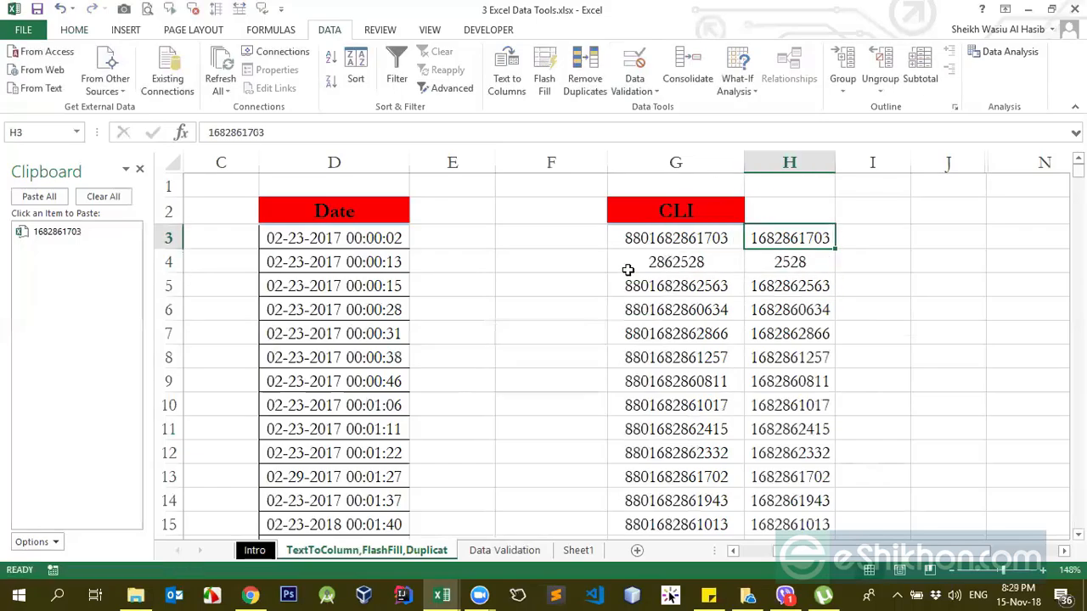
Step: Compare the G3 number and its H3 example with the numbers and Flash Fill results in rows 4 and 5
click(628, 239)
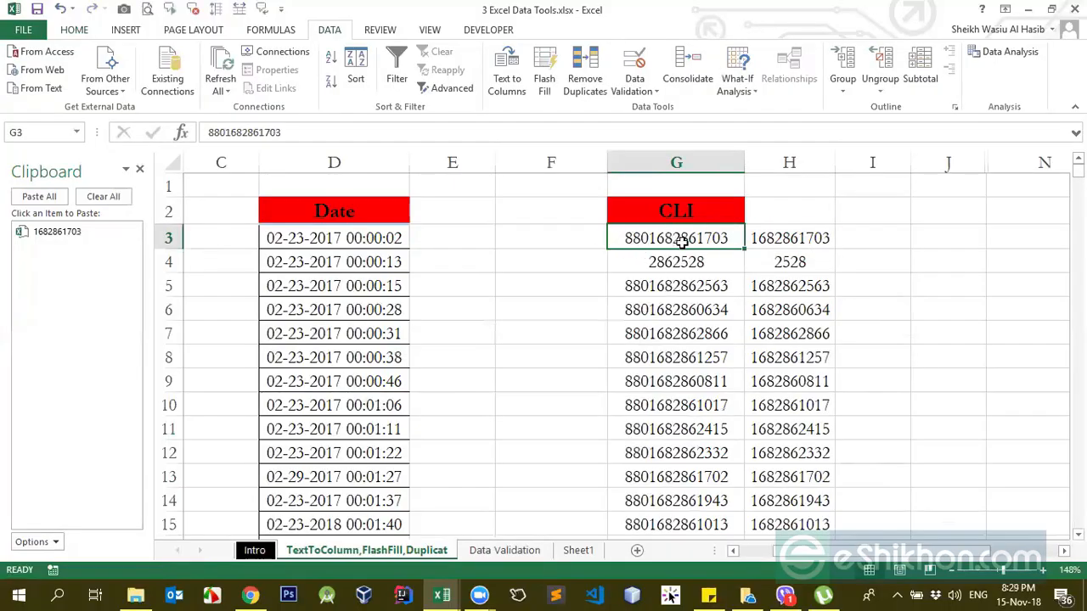
click(802, 239)
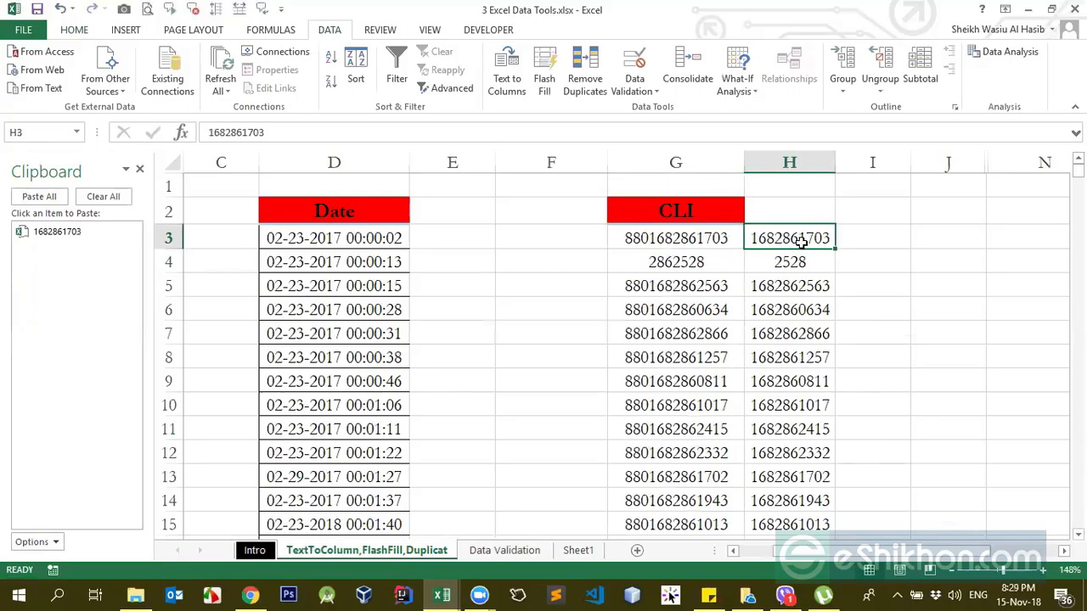
click(689, 242)
click(781, 238)
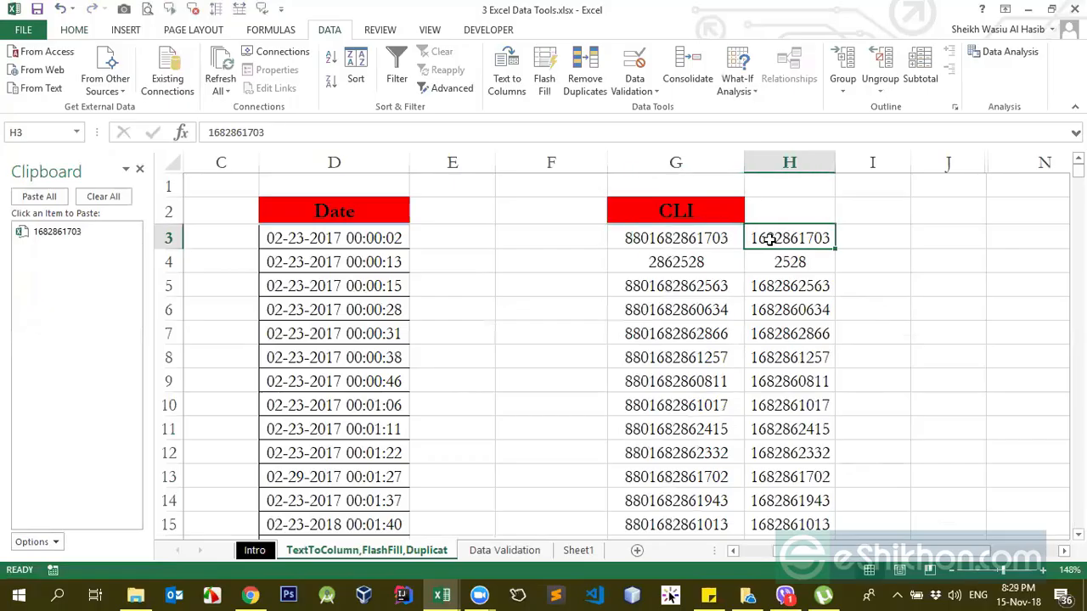
click(666, 242)
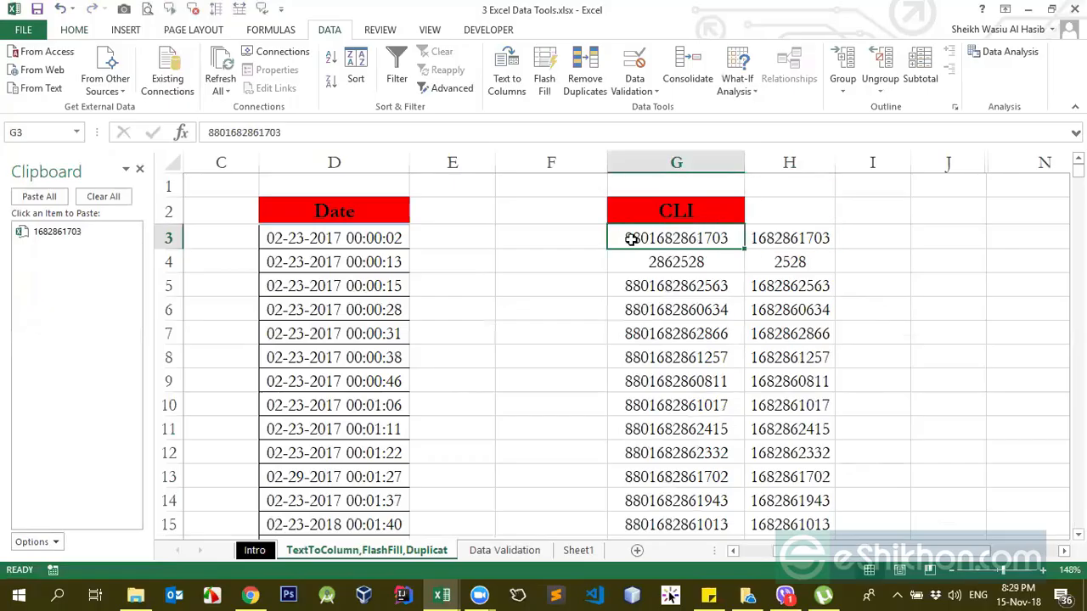
click(793, 240)
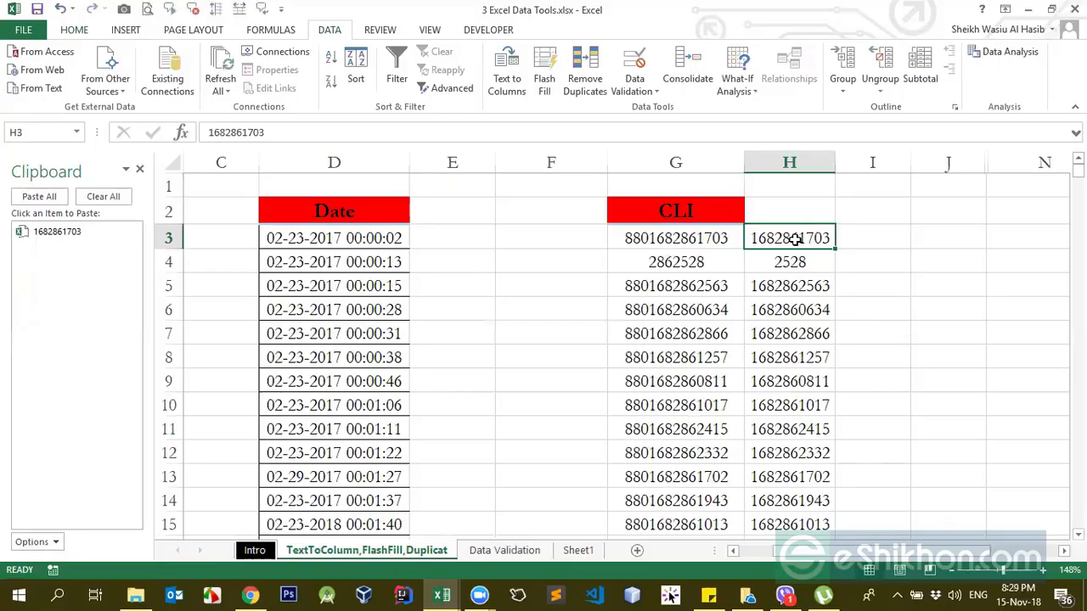
click(658, 238)
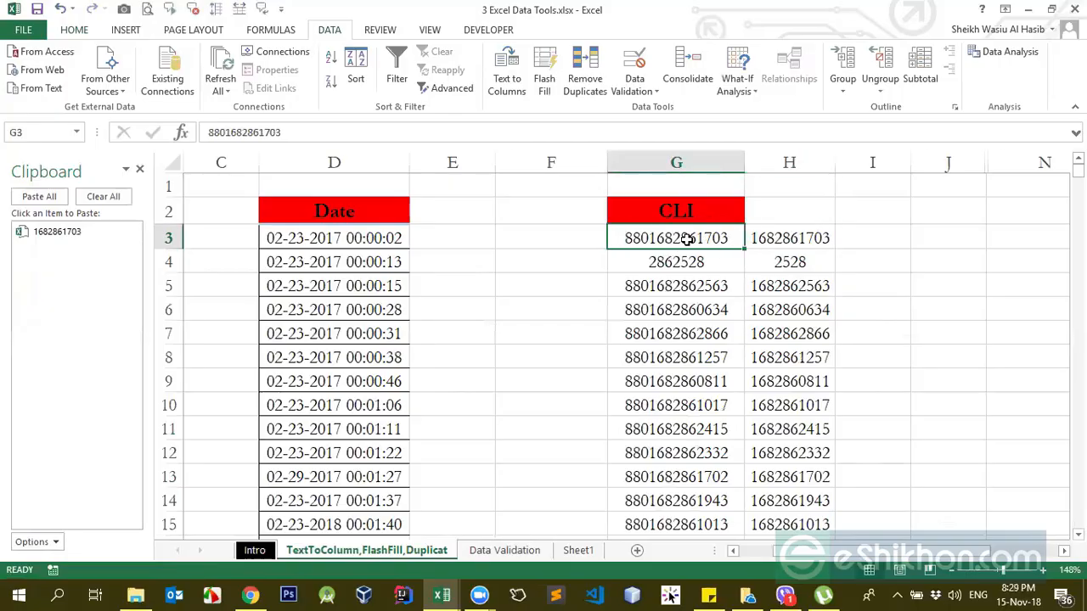
click(794, 240)
click(791, 262)
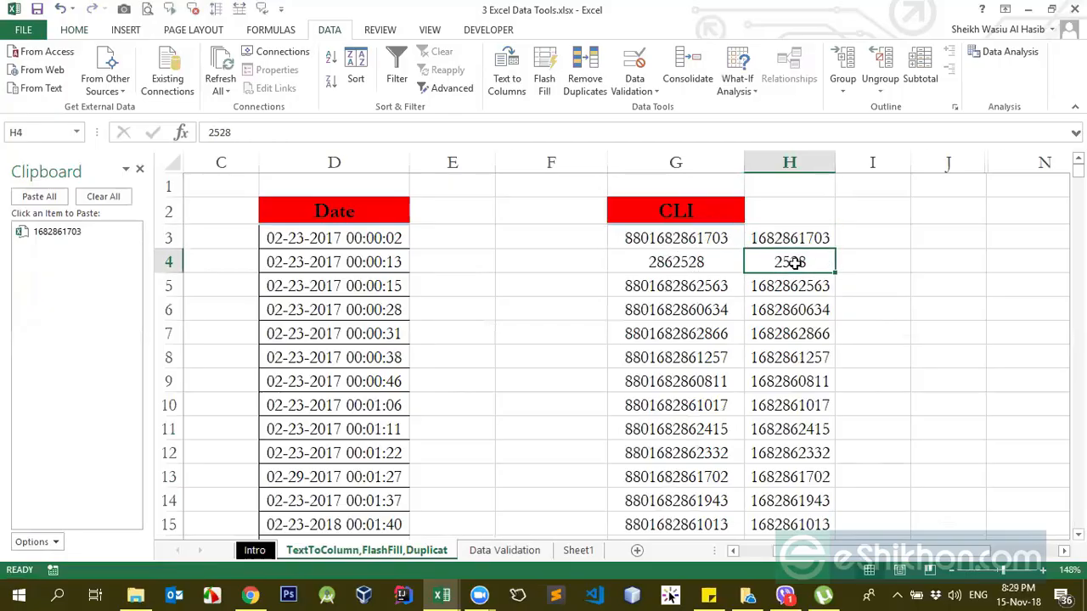
click(775, 243)
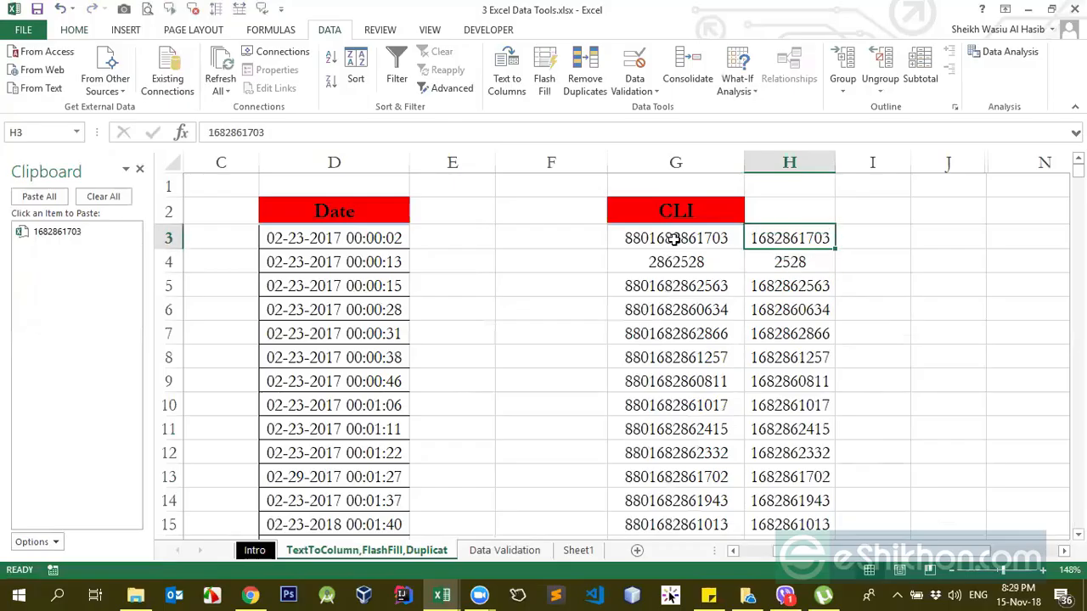
click(780, 259)
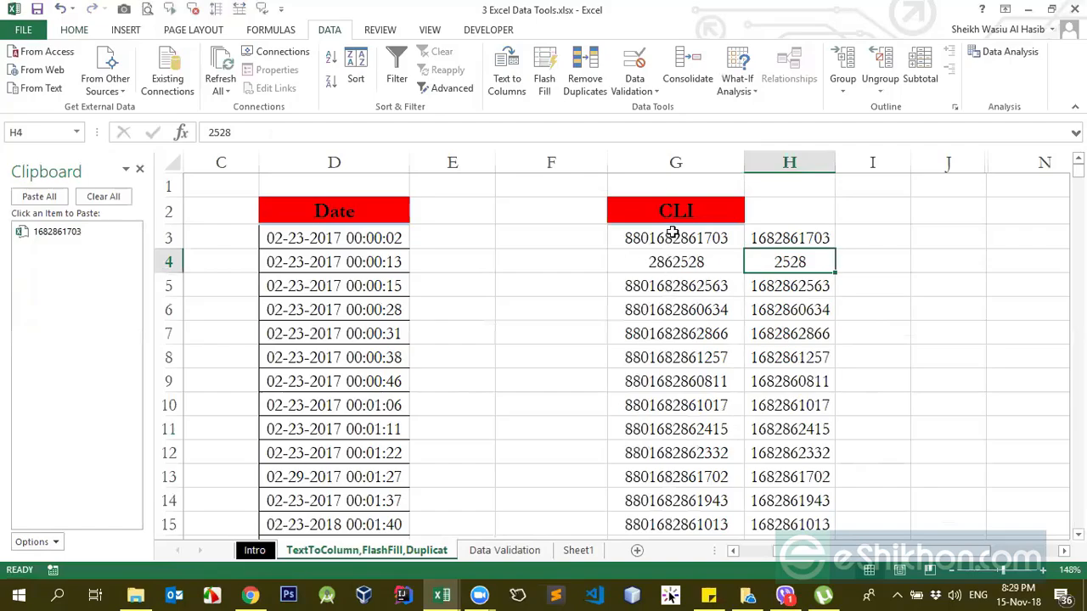
click(660, 265)
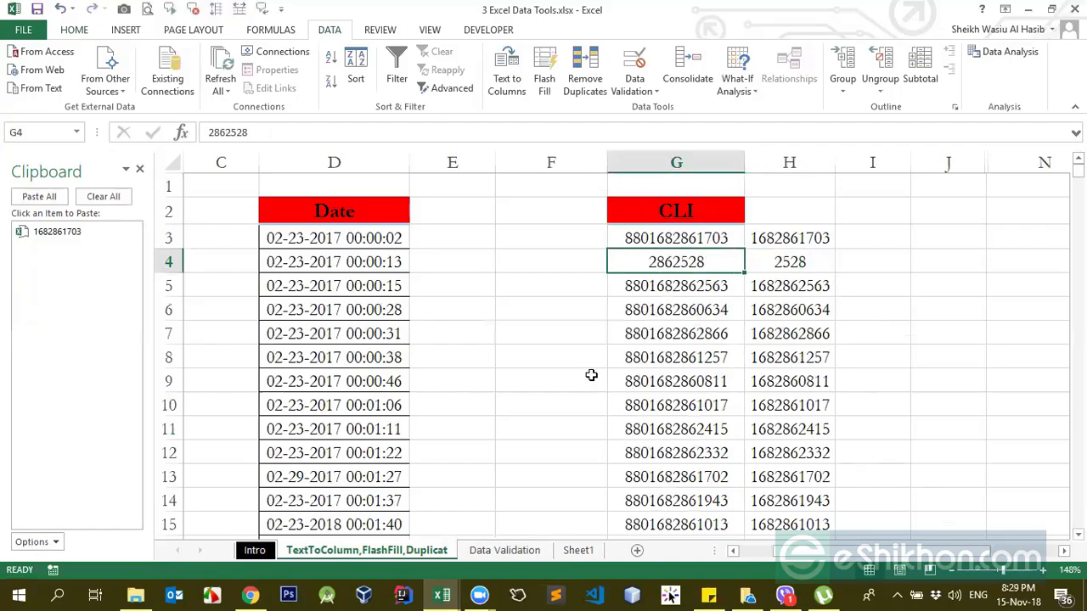
click(639, 288)
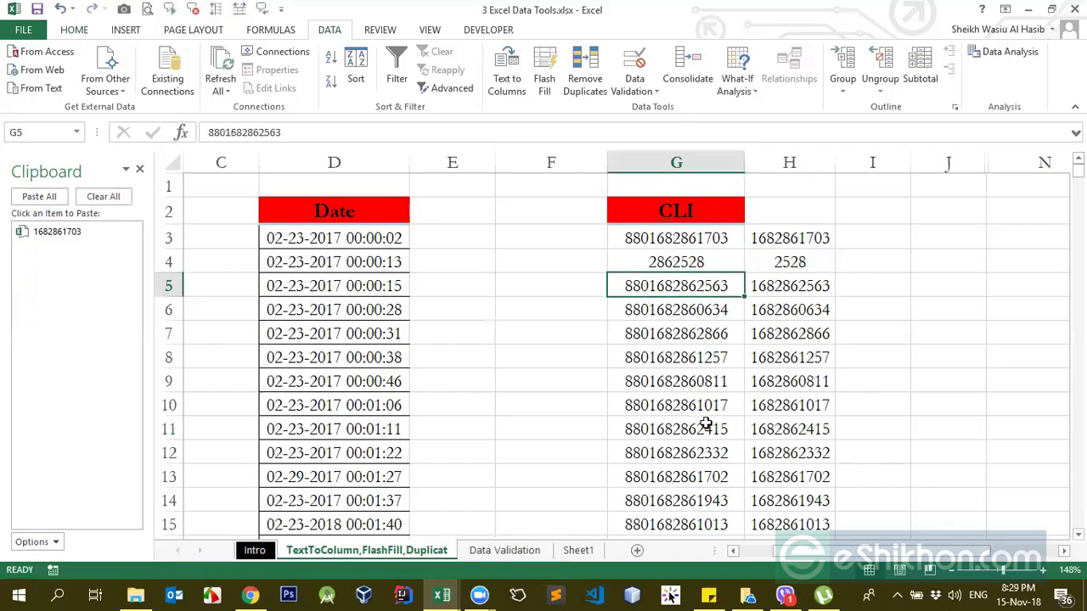
click(782, 235)
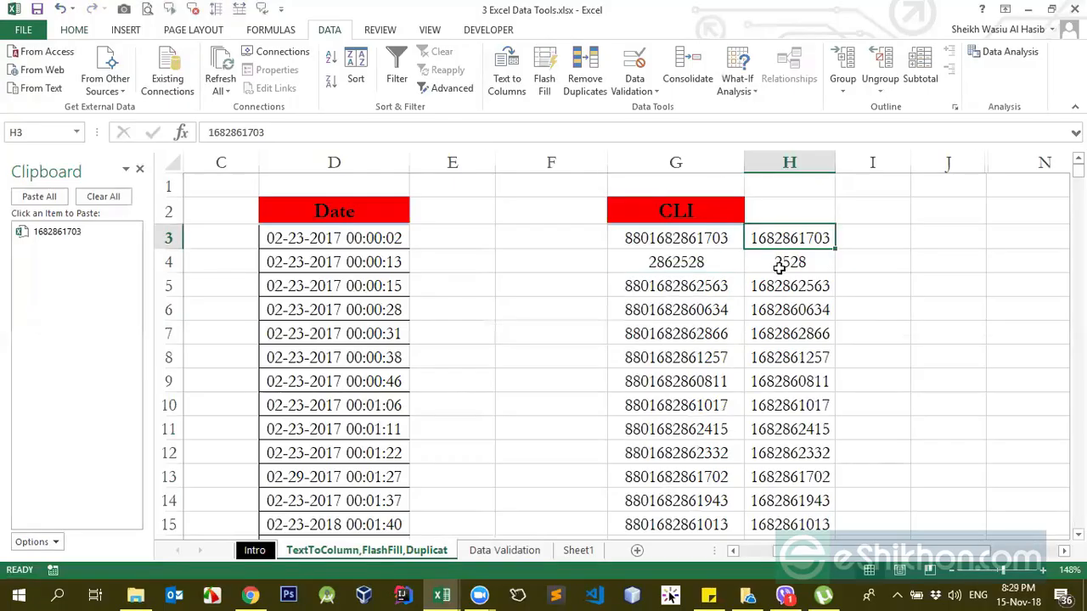
click(789, 284)
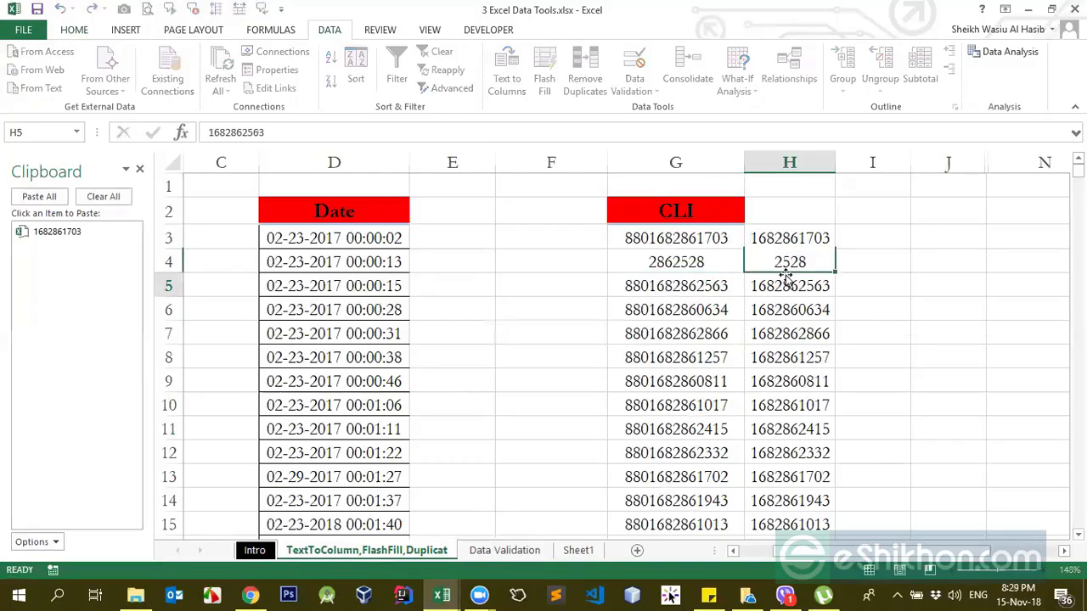
Step: Remove the leading 1 from the H3 example and try to Flash Fill column H from it
click(764, 234)
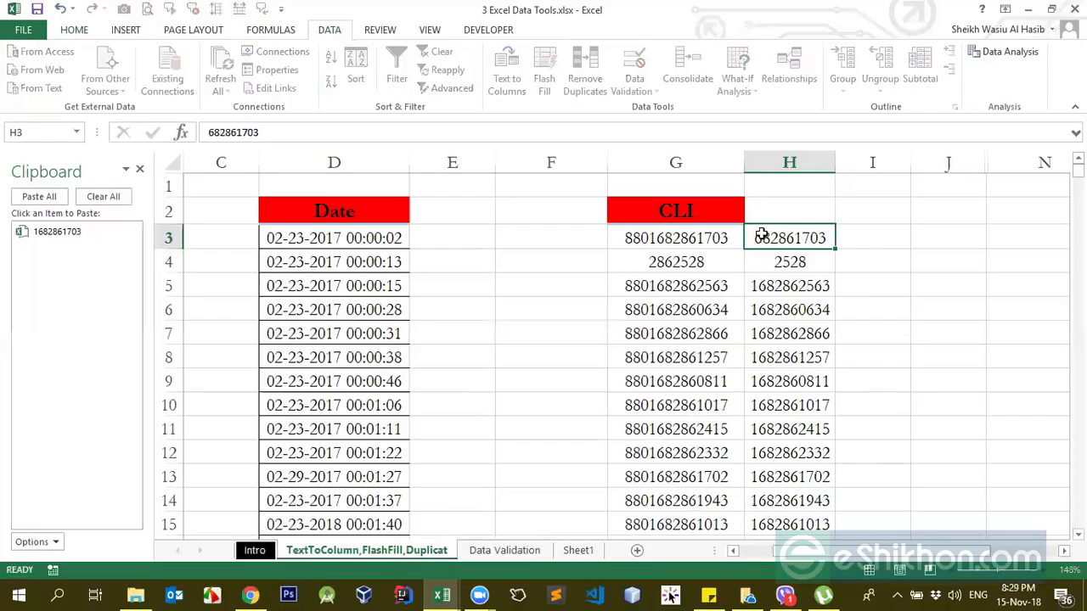
key(Return)
click(762, 235)
click(509, 78)
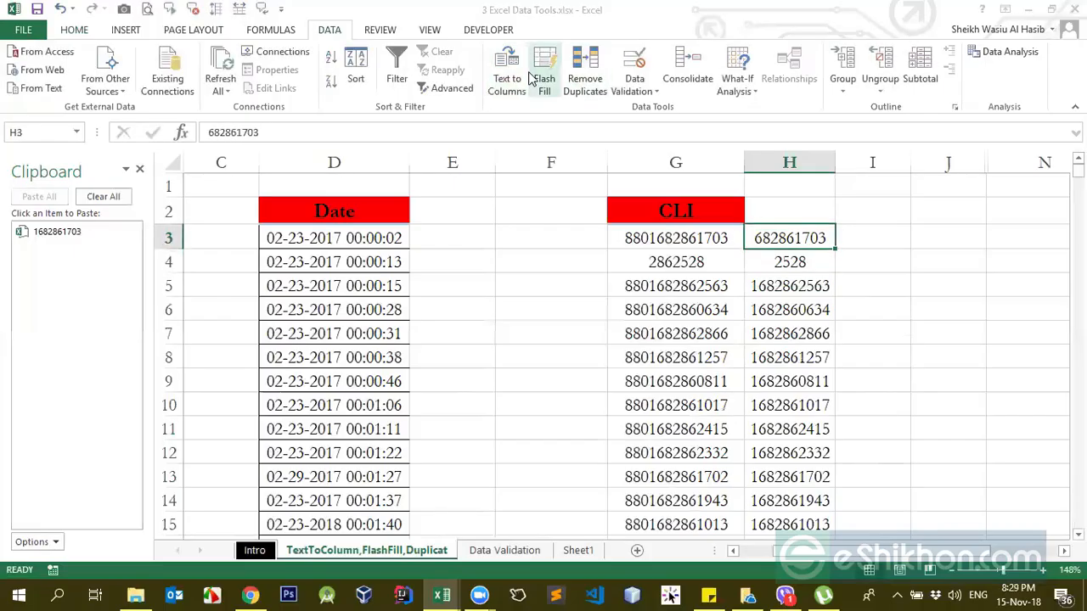
click(819, 447)
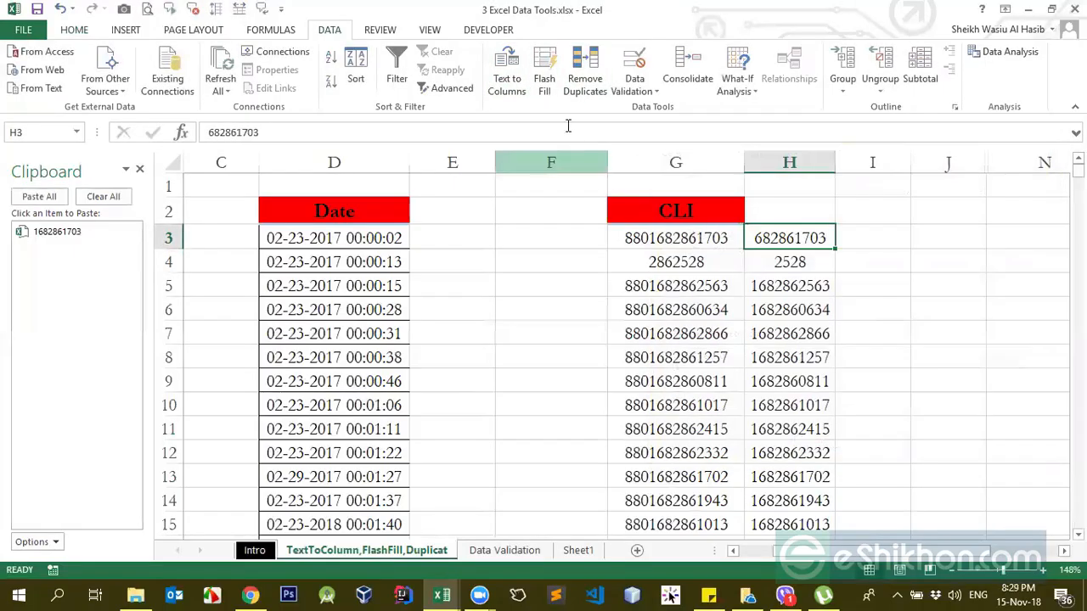
click(544, 78)
click(552, 347)
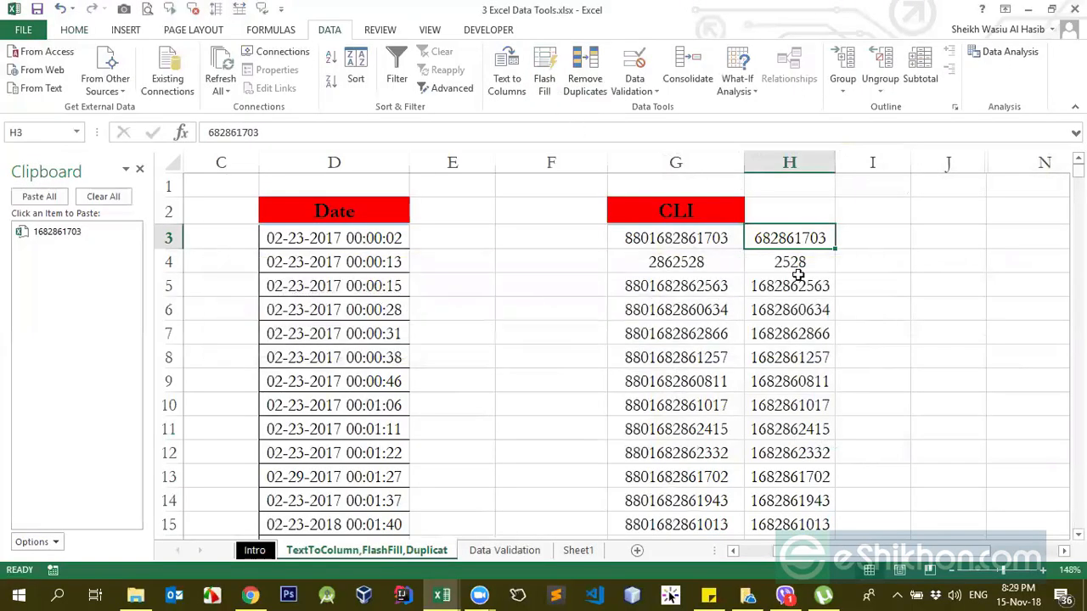
Step: Clear the old Flash Fill results in column H from H4 down, keeping the H3 example
click(799, 272)
key(ctrl+shift+Down)
key(Delete)
key(ctrl+BackSpace)
key(Up)
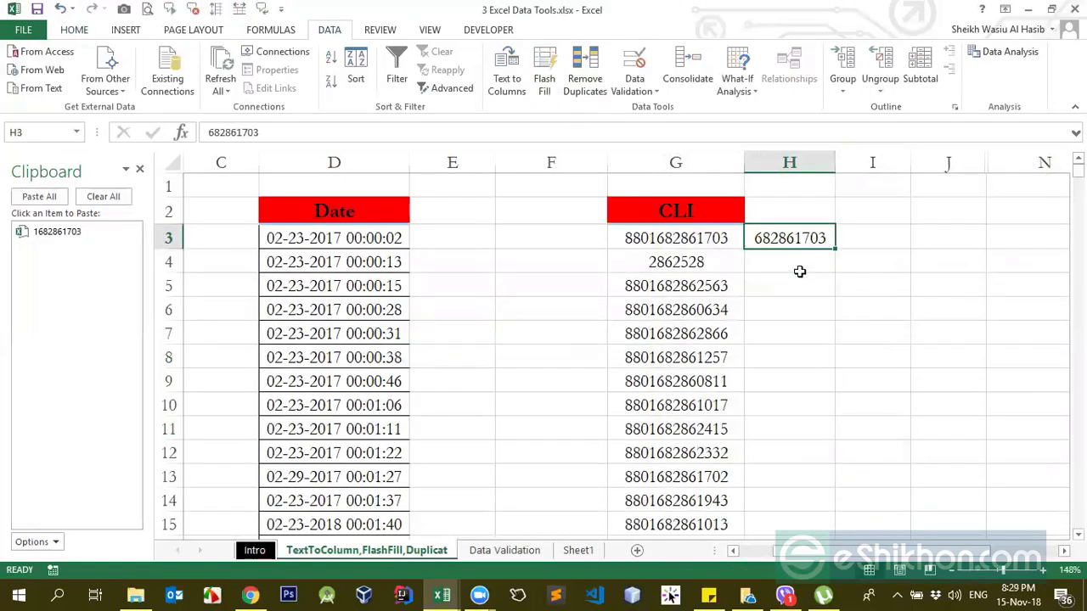
Step: Flash Fill column H from the H3 example and inspect the leading digits of the CLI number in G3
click(544, 80)
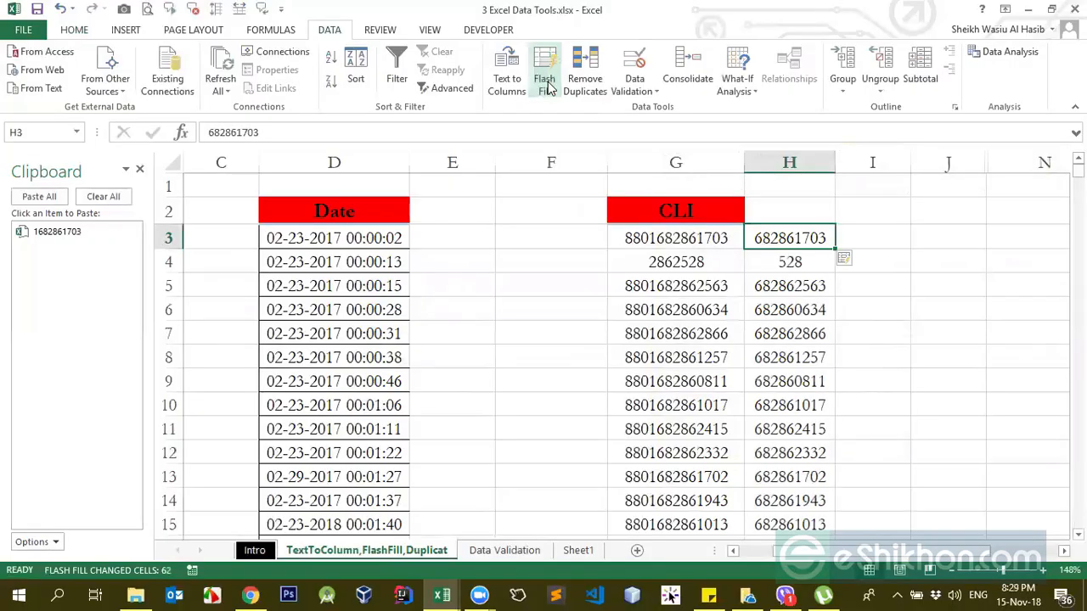
double_click(626, 237)
drag(625, 238, 650, 239)
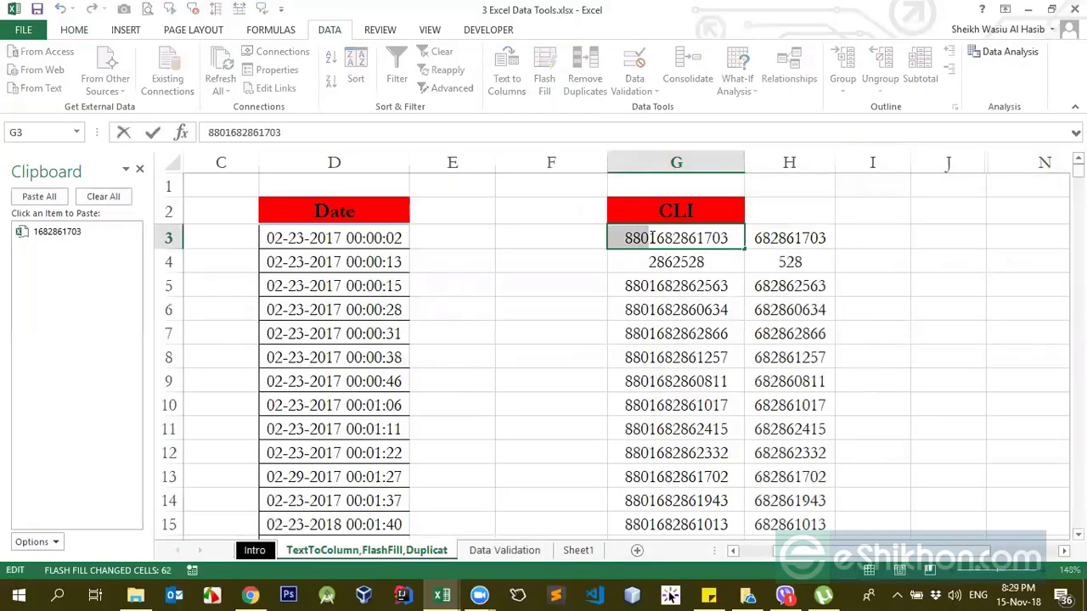
text(\)
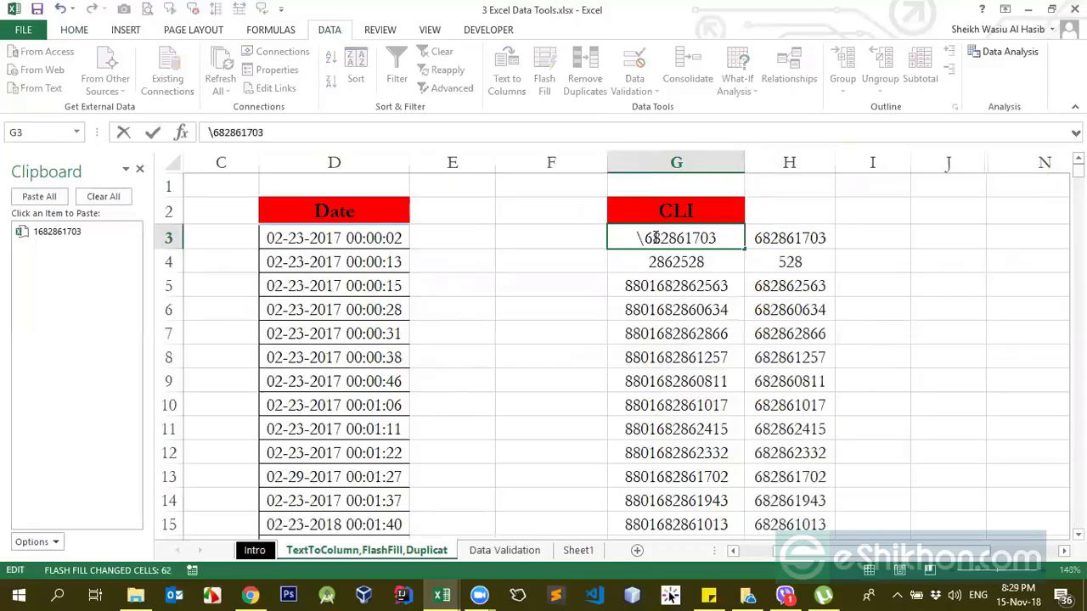
key(ctrl+z)
key(Return)
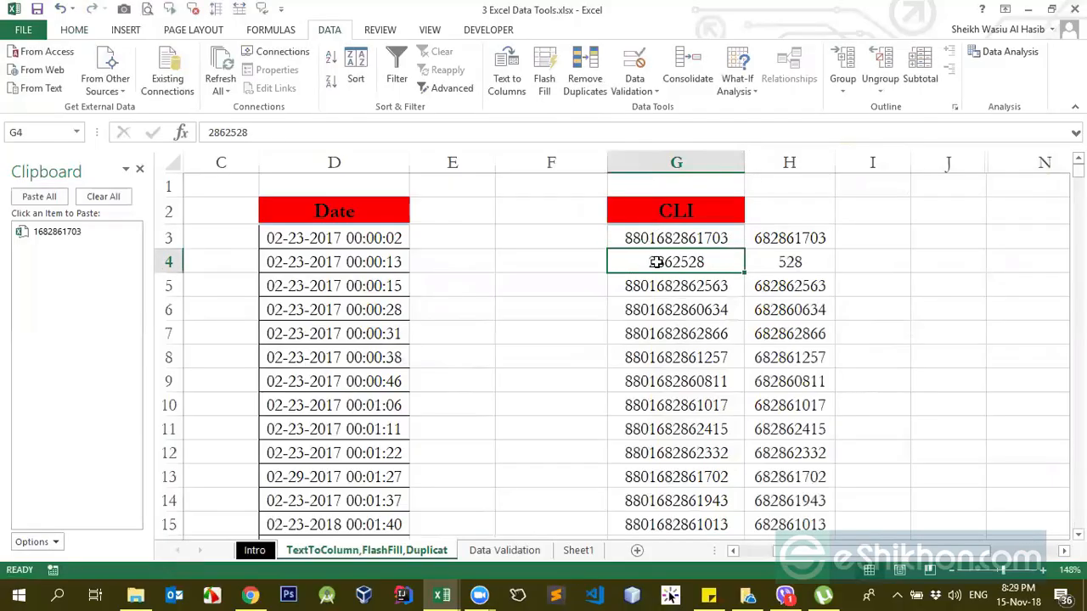
Step: Compare the CLI numbers in G4 and G5 with the Flash Fill results beside them
double_click(656, 262)
drag(651, 262, 681, 262)
click(766, 286)
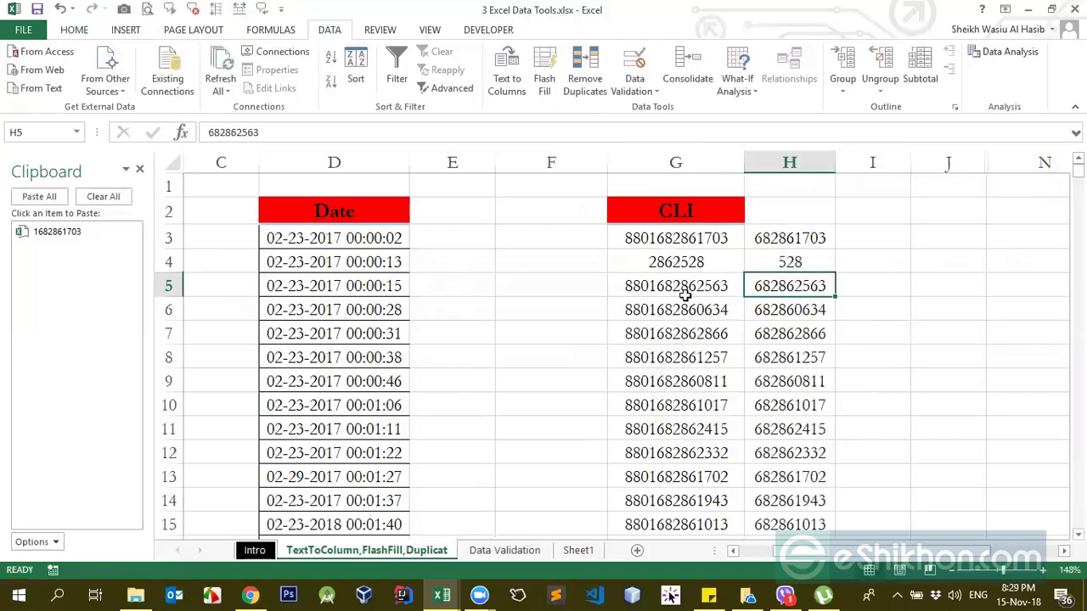
double_click(653, 286)
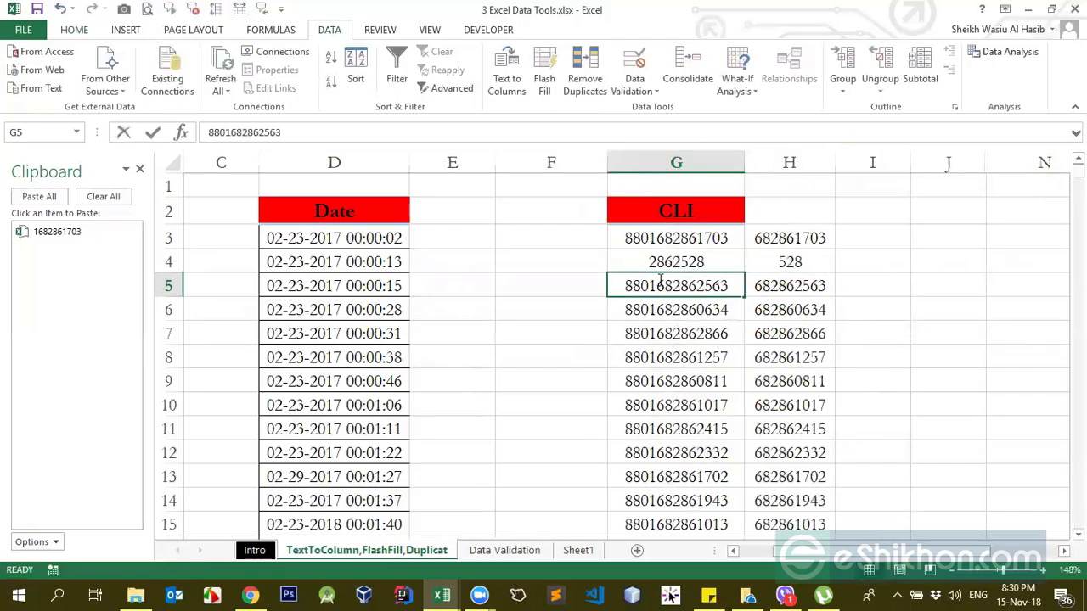
click(767, 310)
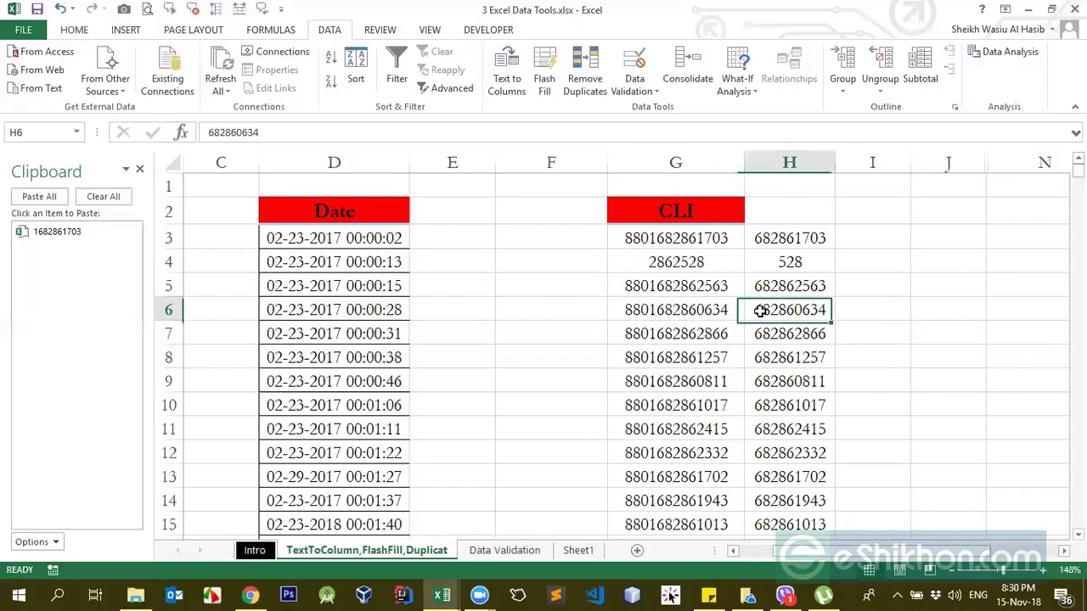
Step: Clear the H3 example and all Flash Fill results below it in column H
click(779, 286)
click(792, 237)
key(ctrl+shift+Down)
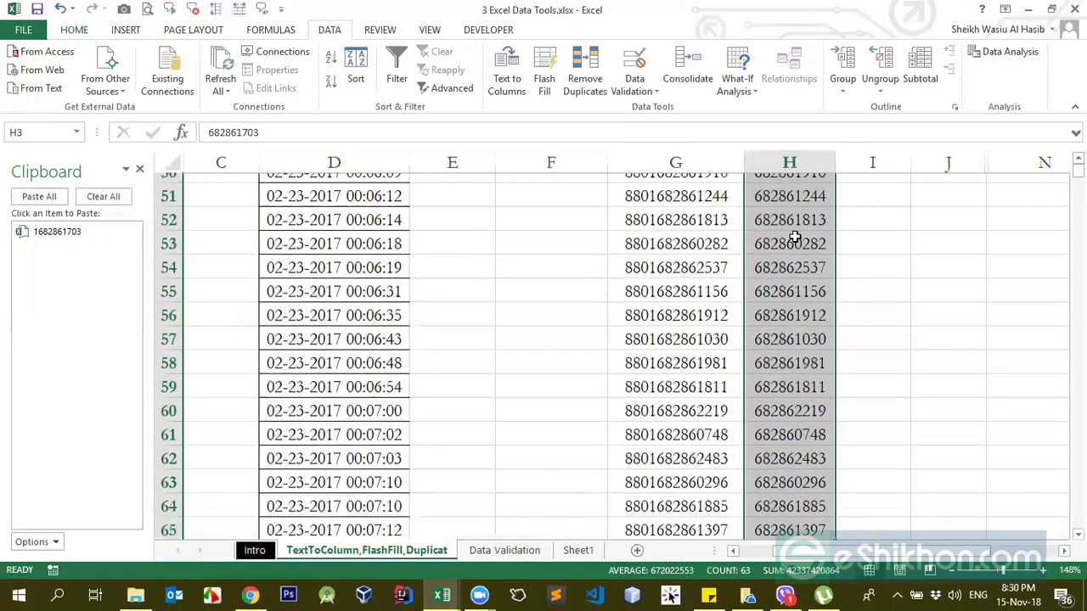
key(Delete)
key(ctrl+BackSpace)
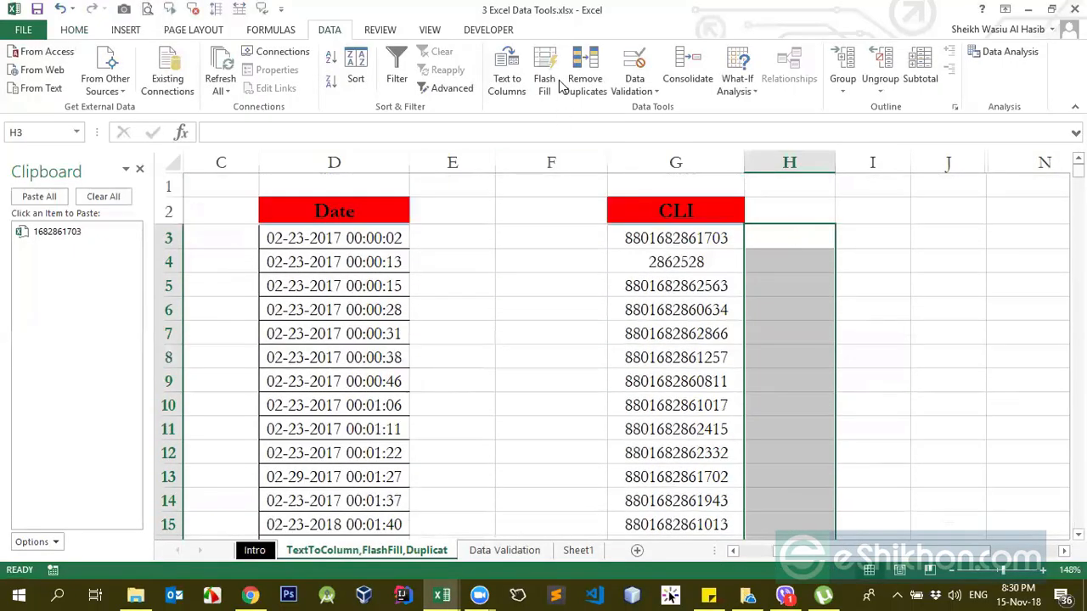
click(679, 237)
click(507, 79)
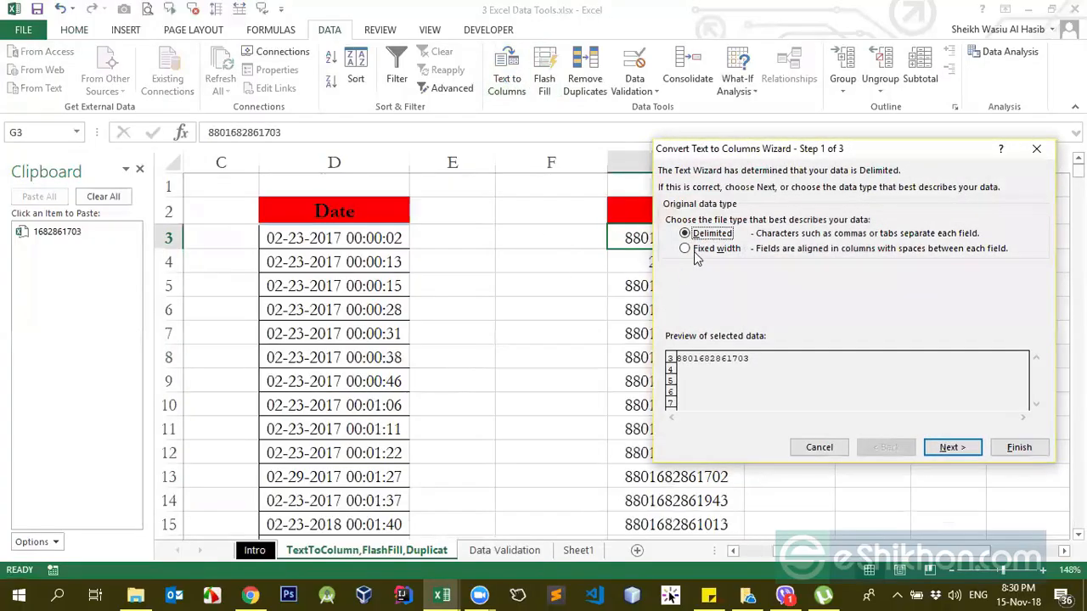
click(951, 447)
click(730, 278)
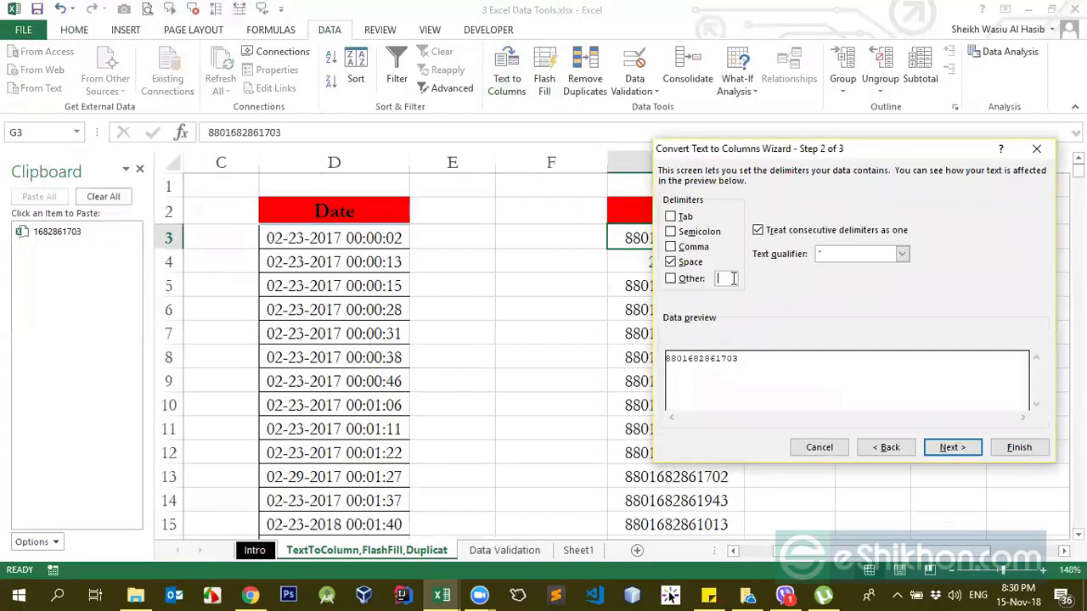
text(d)
click(818, 447)
click(679, 360)
double_click(654, 237)
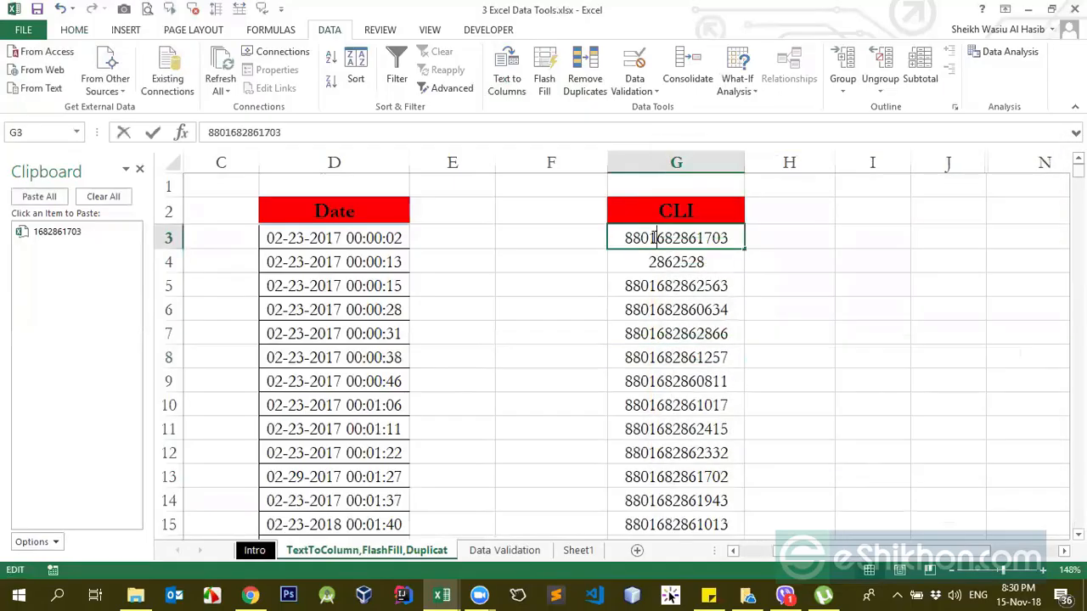
click(678, 349)
Step: Delete the shortened number's cell G4 and shift the cells below it up
click(661, 265)
key(ctrl+minus)
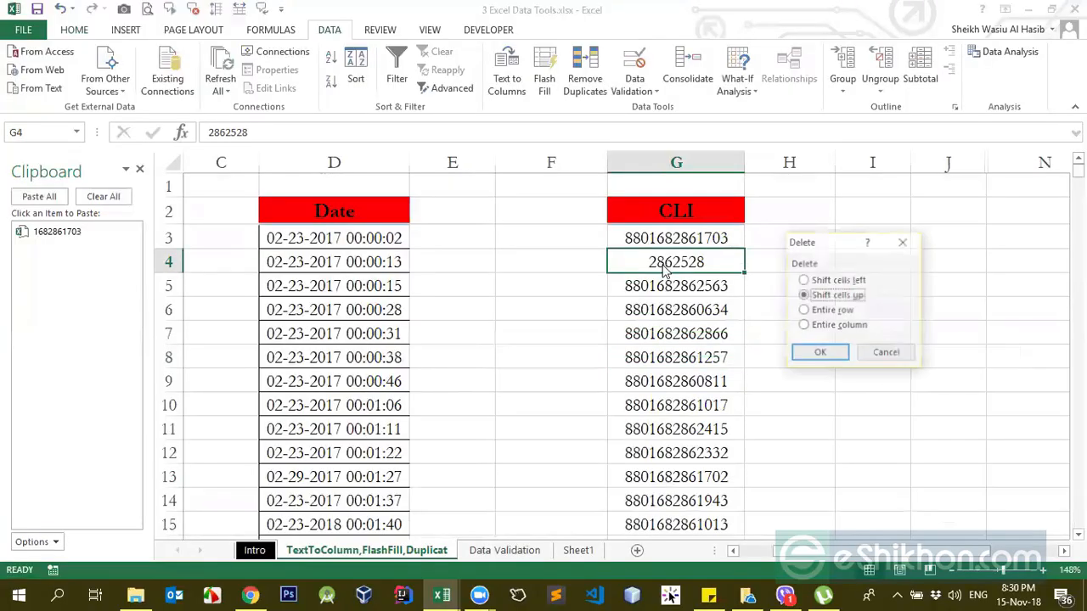
key(Down)
key(Up)
key(Return)
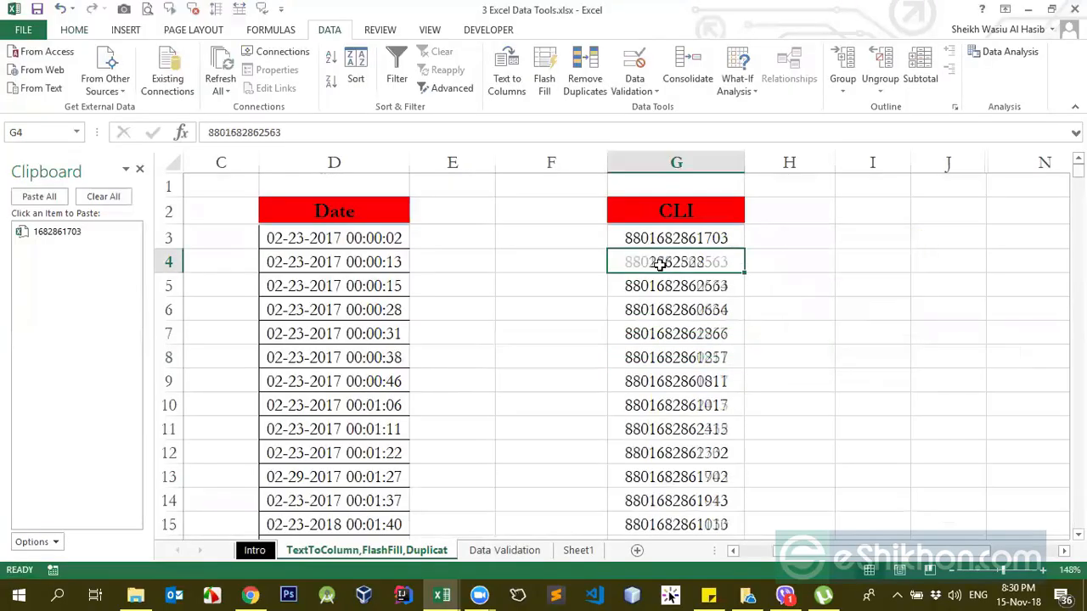
Step: Check the CLI numbers to the end of column G and examine the trailing digits of the number in G3
click(661, 231)
key(ctrl+Down)
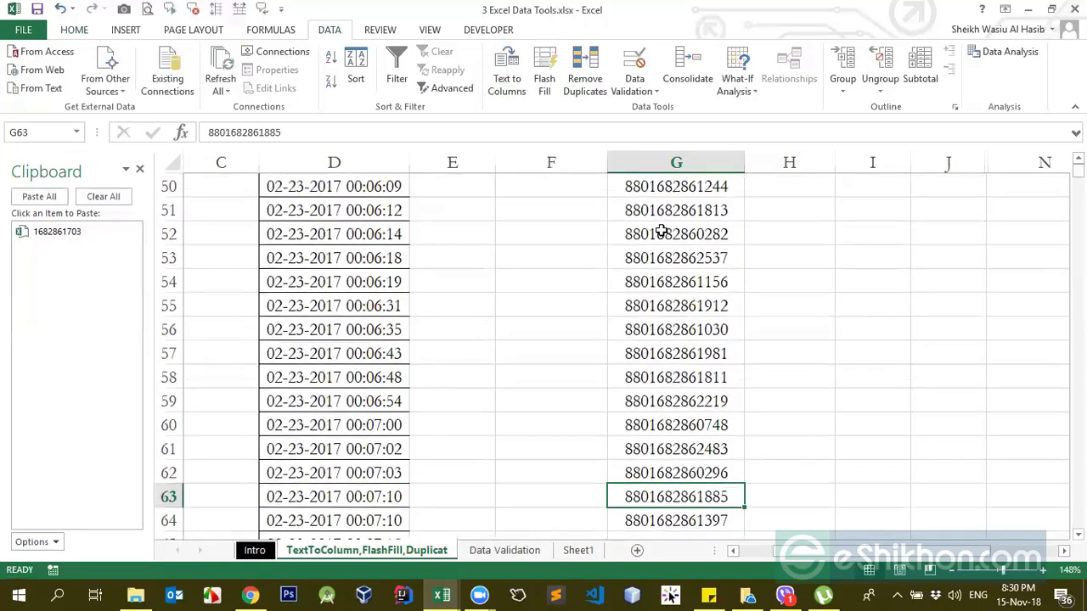
key(ctrl+Up)
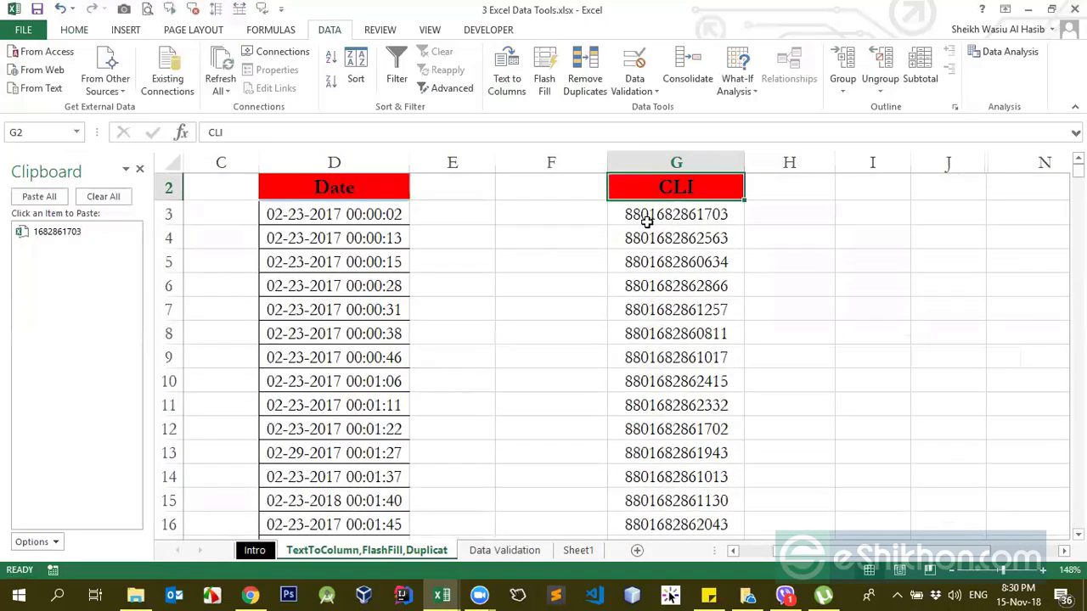
double_click(648, 218)
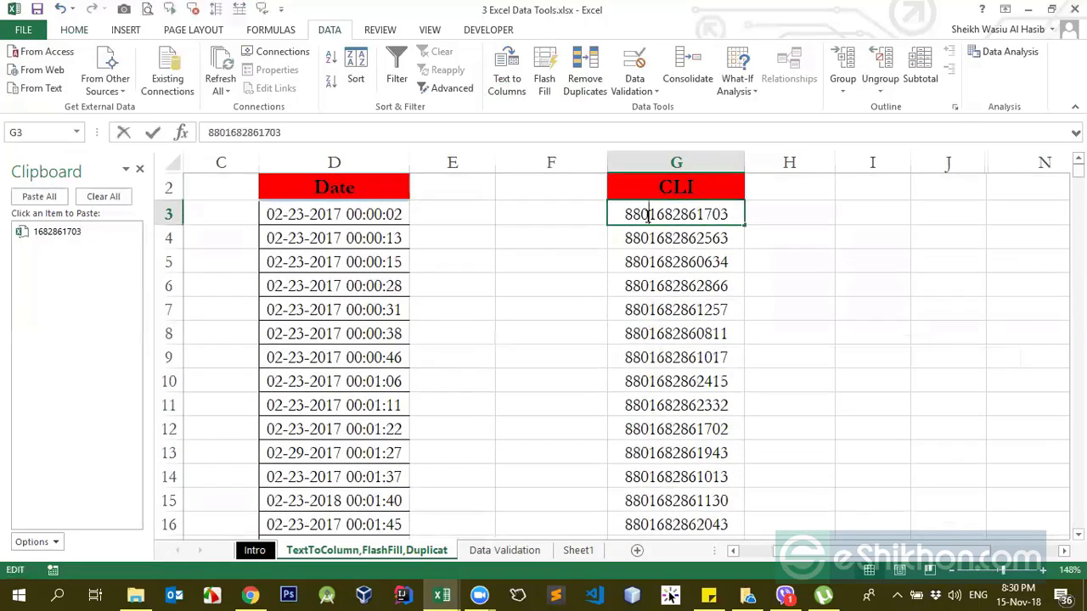
drag(650, 215, 740, 218)
click(781, 221)
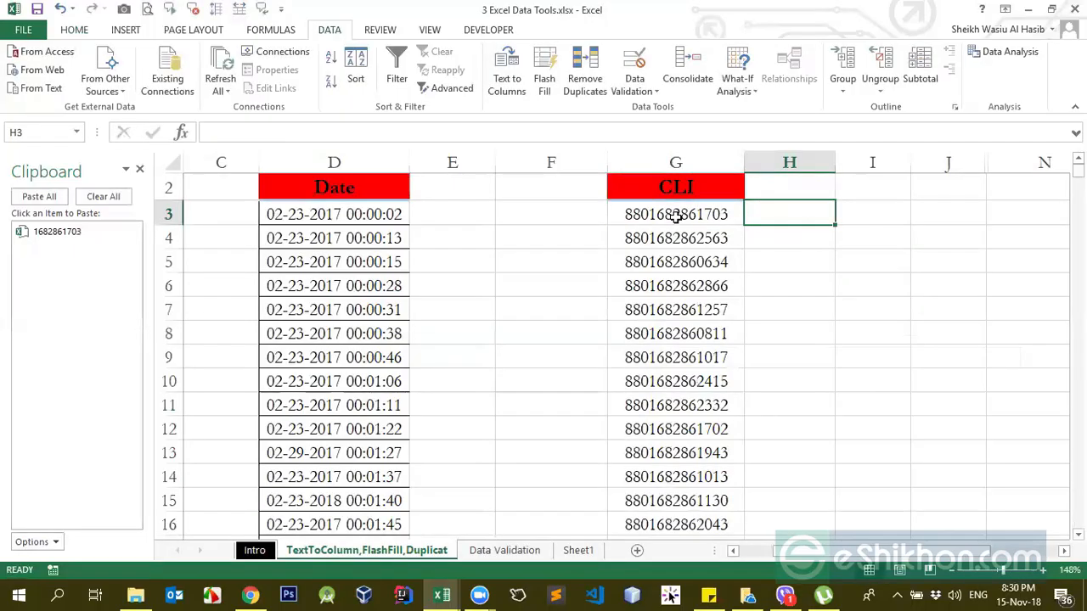
scroll(720, 255, up, 1)
click(722, 237)
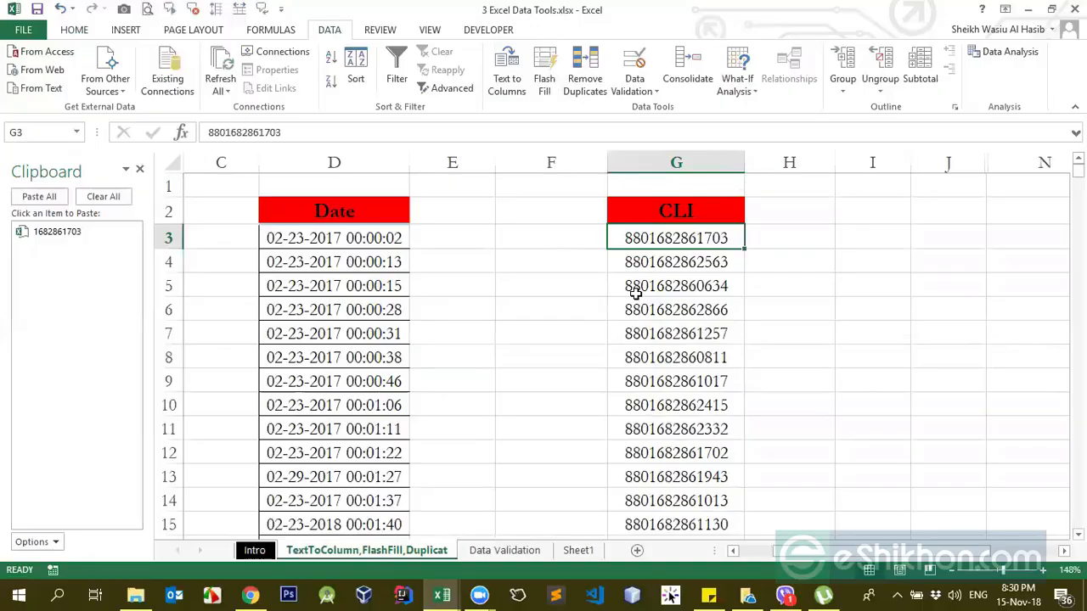
click(809, 270)
click(781, 243)
click(730, 231)
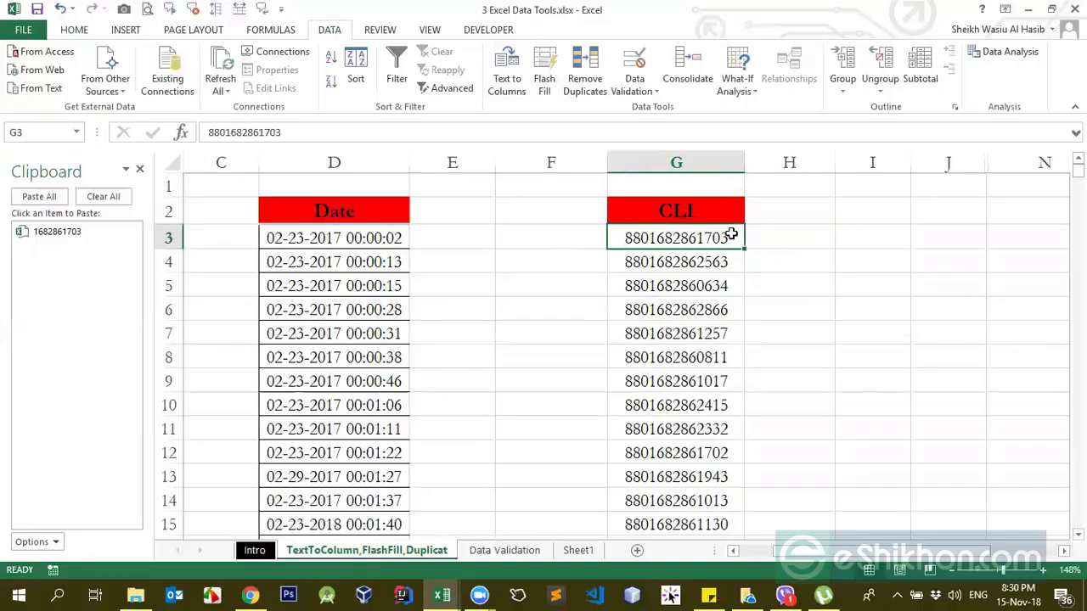
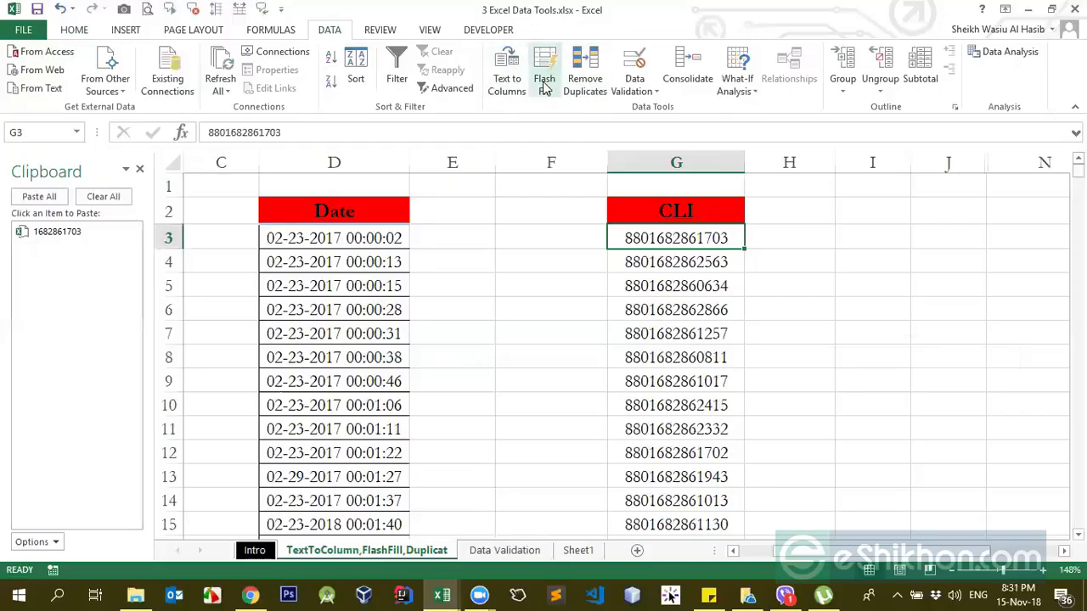
Step: Clear the CLI numbers in column G from G8 down to the end of the contiguous block
key(Down)
key(Down)
key(Down)
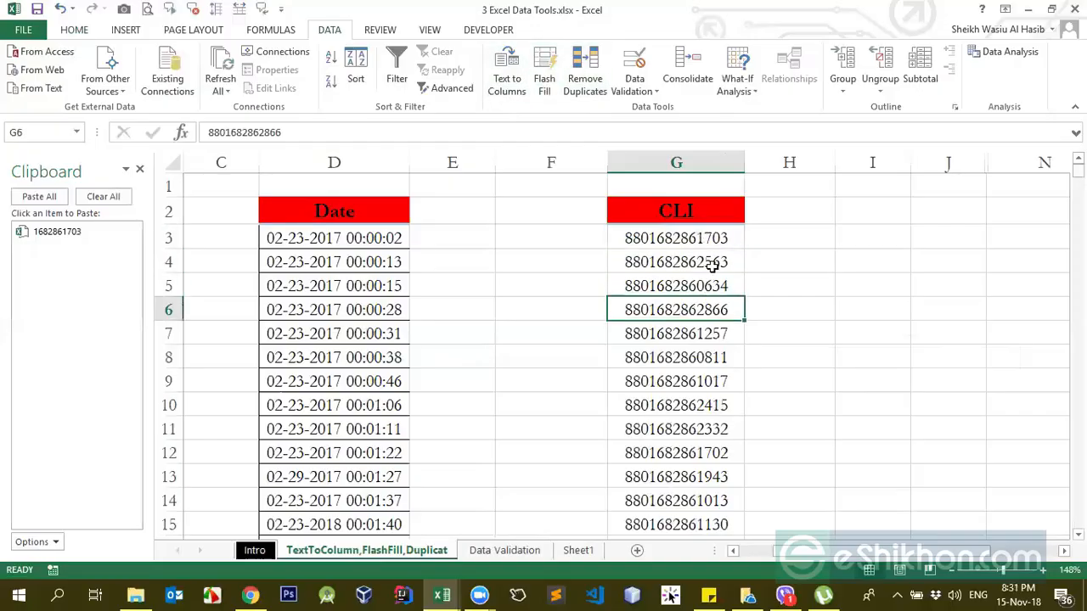
key(Down)
key(Down)
key(ctrl+shift+Down)
key(Delete)
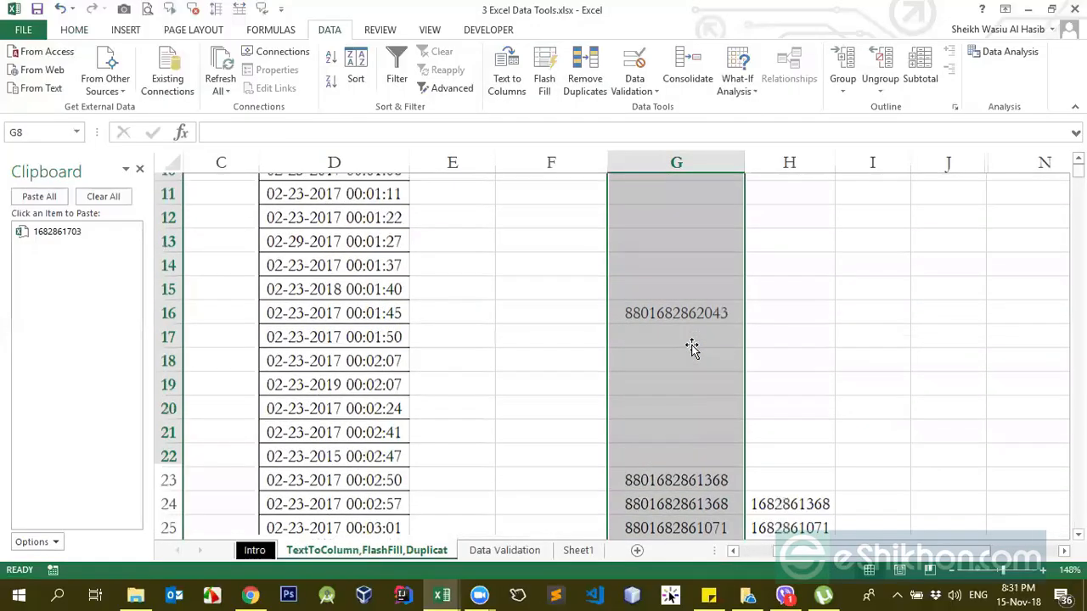
key(Up)
key(Up)
key(Up)
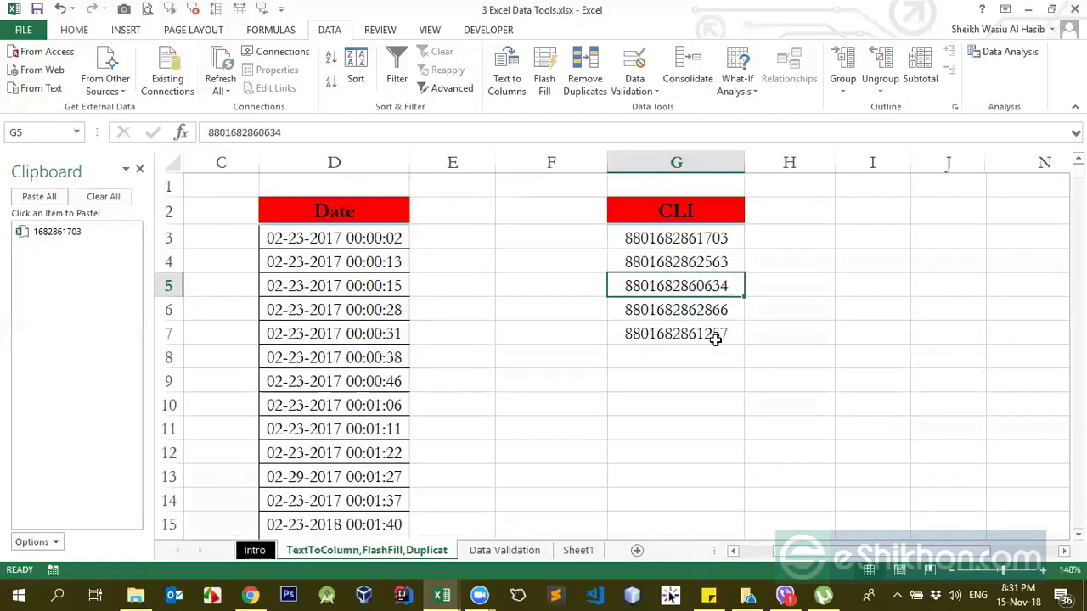
key(Down)
Step: Copy the CLI numbers in G4:G5 and paste them as duplicates into G8:G9
click(700, 277)
drag(701, 262, 699, 274)
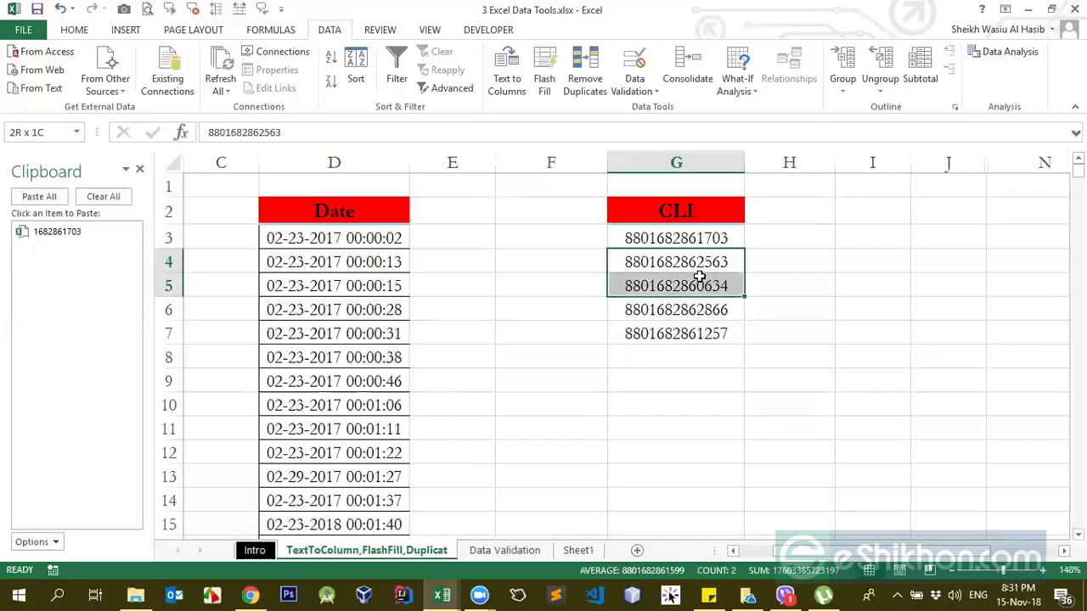
key(ctrl+c)
click(673, 383)
click(684, 346)
key(ctrl+v)
click(686, 334)
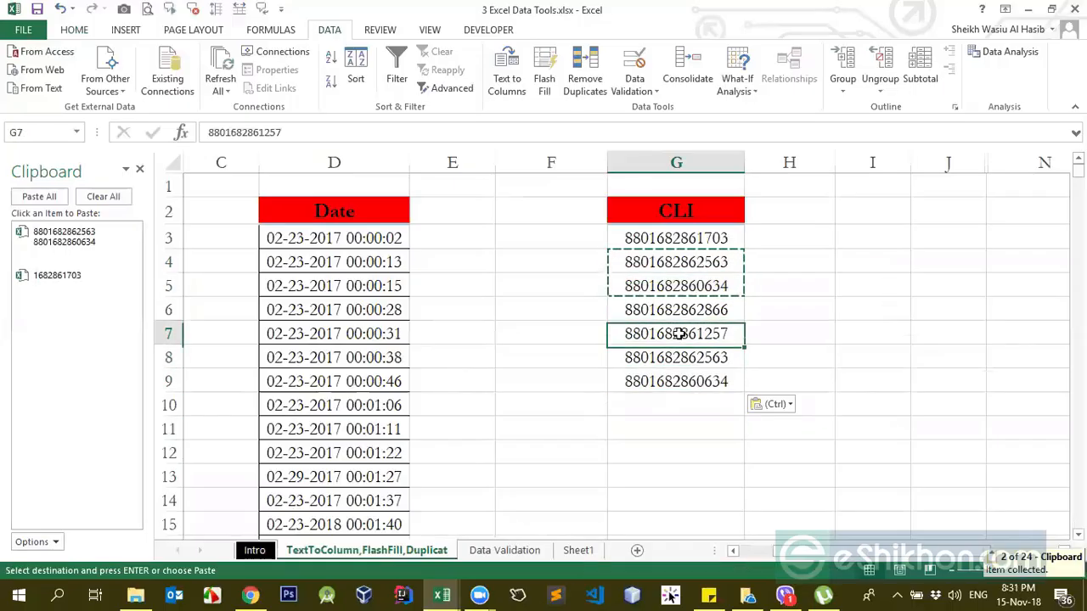
Step: Save the workbook
ctrl+click(700, 259)
click(694, 217)
key(ctrl+s)
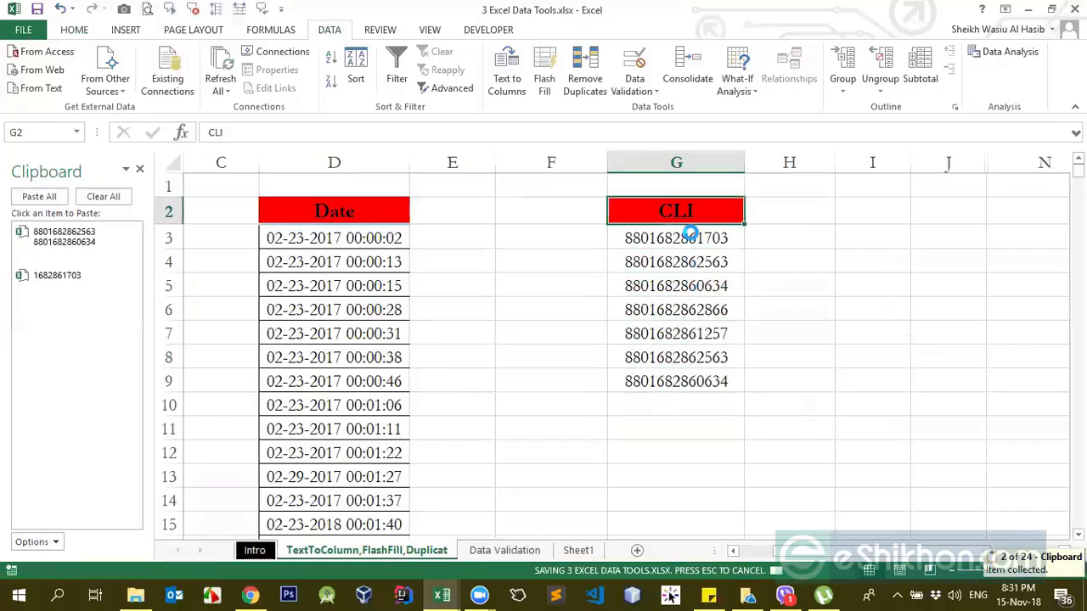
click(686, 243)
click(689, 211)
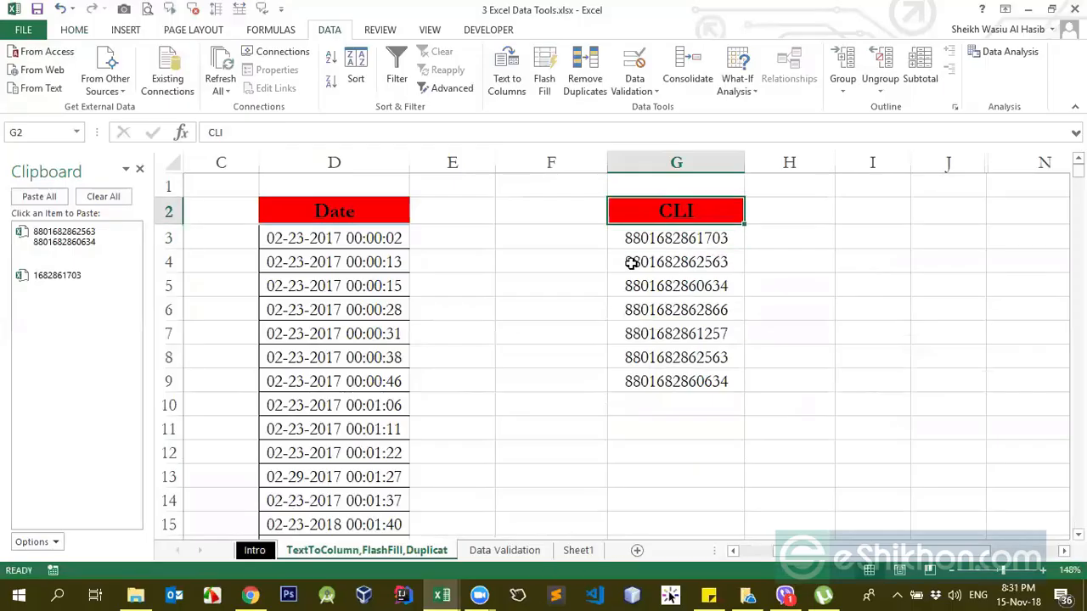
click(692, 301)
click(685, 212)
click(584, 70)
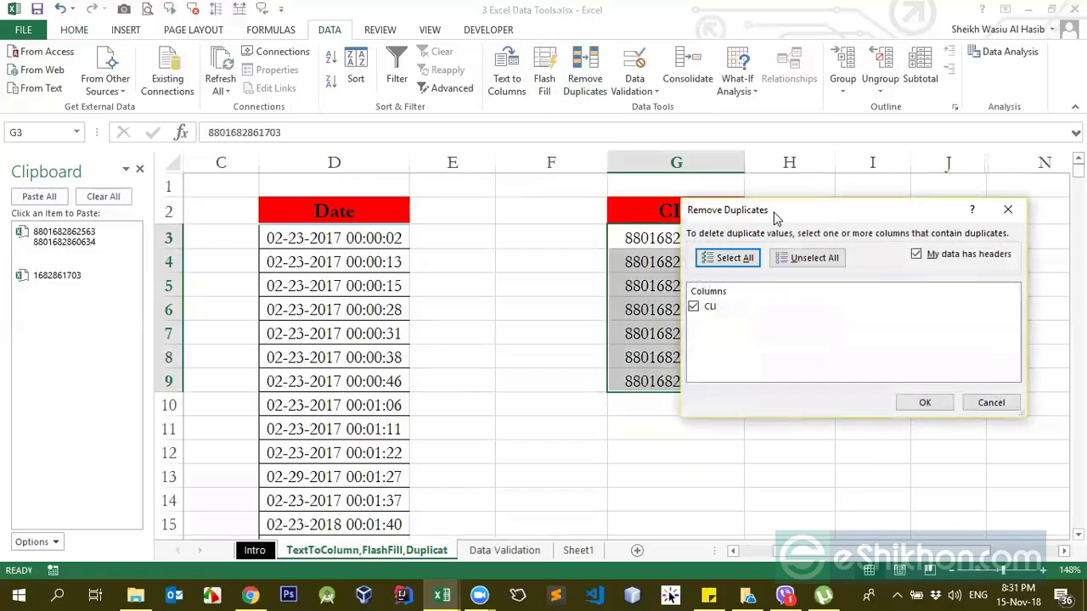
drag(767, 217, 287, 212)
click(511, 397)
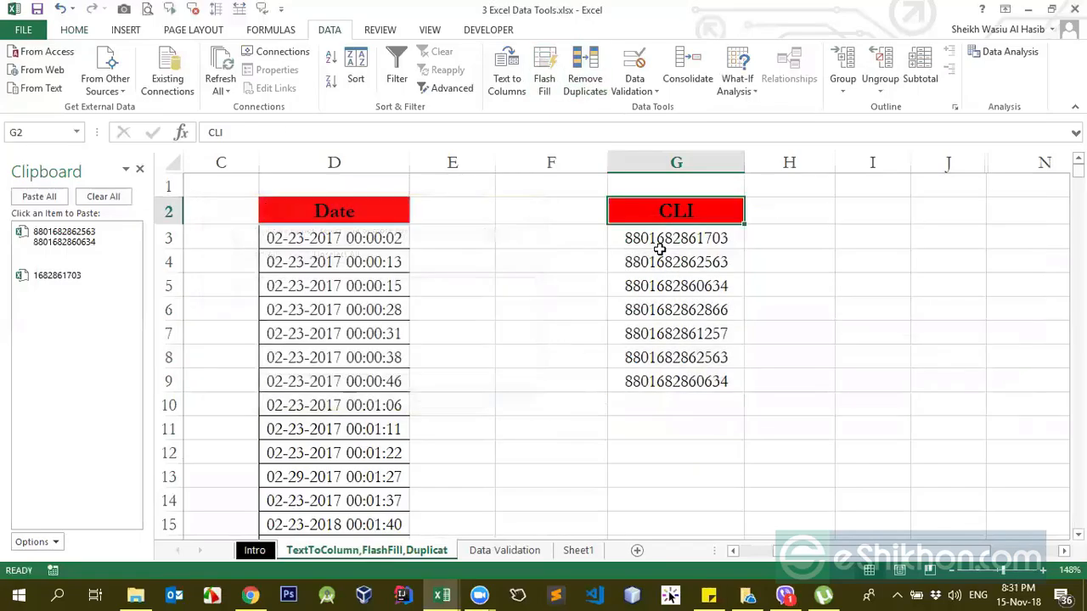
Step: Try removing duplicates from the CLI column with its first row treated as a header, and undo the removal
click(670, 236)
click(689, 354)
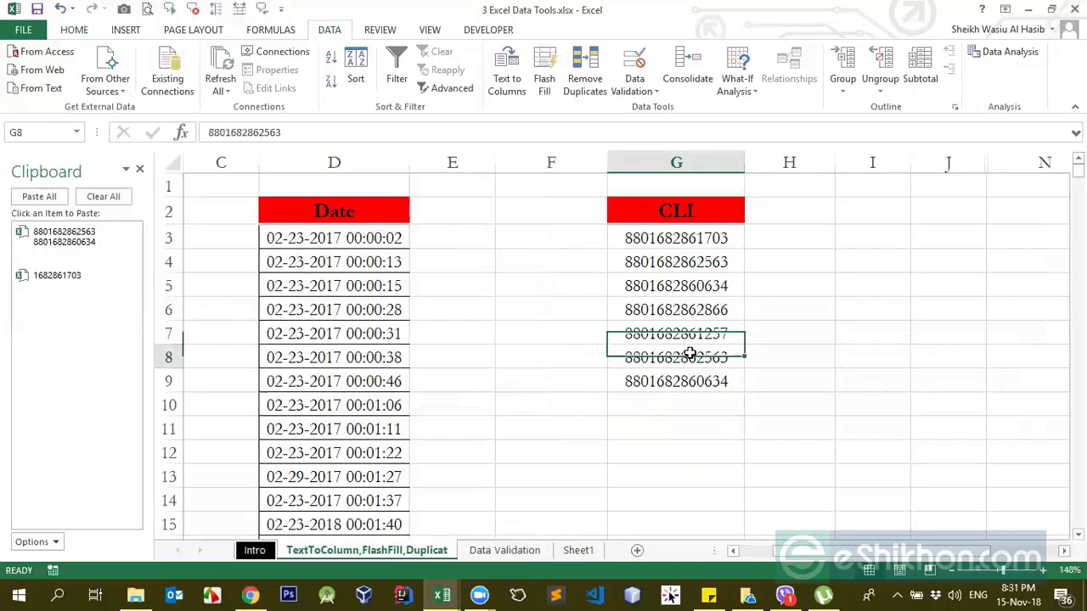
click(585, 68)
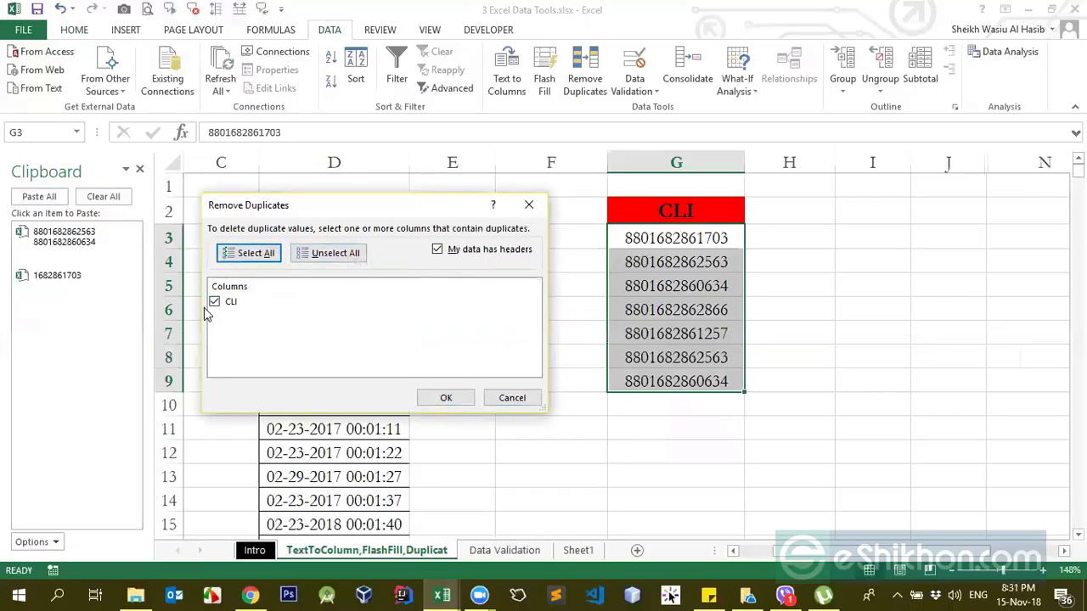
click(453, 399)
click(546, 337)
click(708, 357)
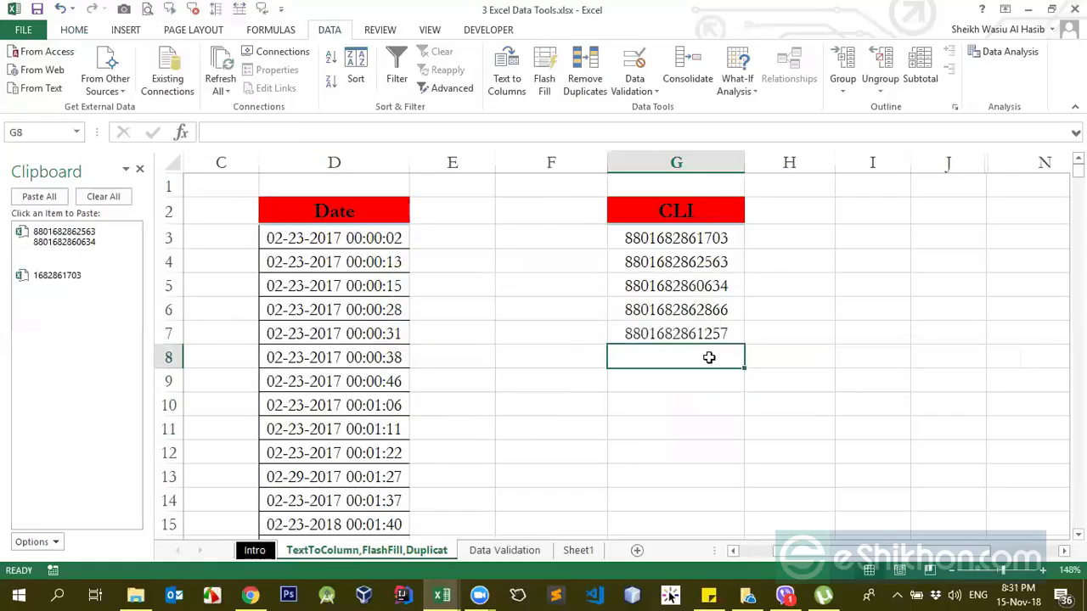
click(696, 299)
key(ctrl+z)
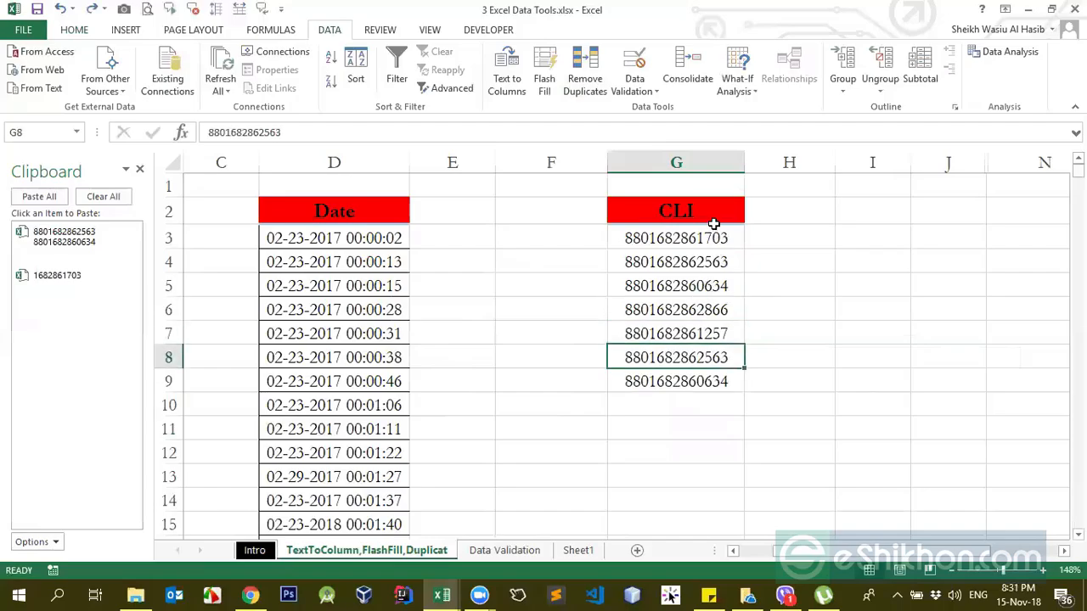
Step: Copy the Date header and its first seven entries from D2:D9 to H2:H9 and autofit column H
drag(715, 218, 718, 383)
key(ctrl+c)
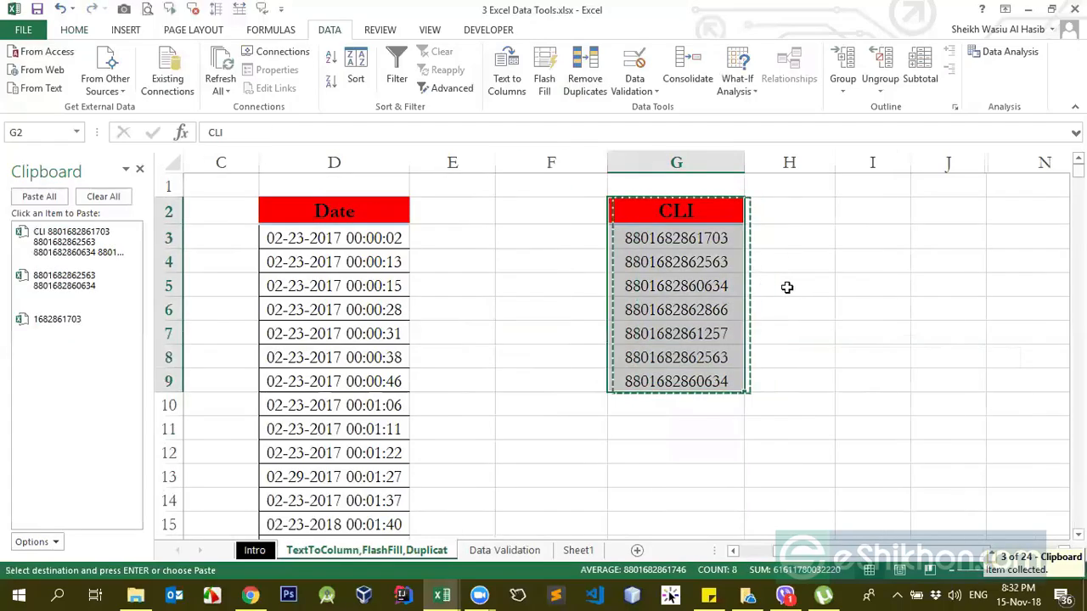
drag(344, 211, 359, 381)
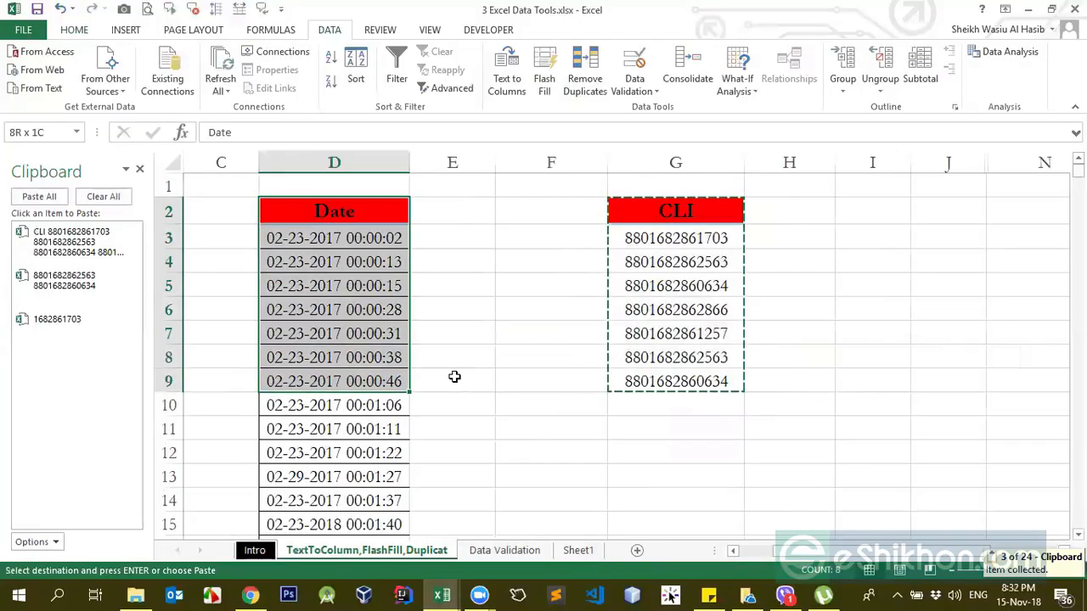
key(ctrl+c)
click(798, 223)
key(ctrl+v)
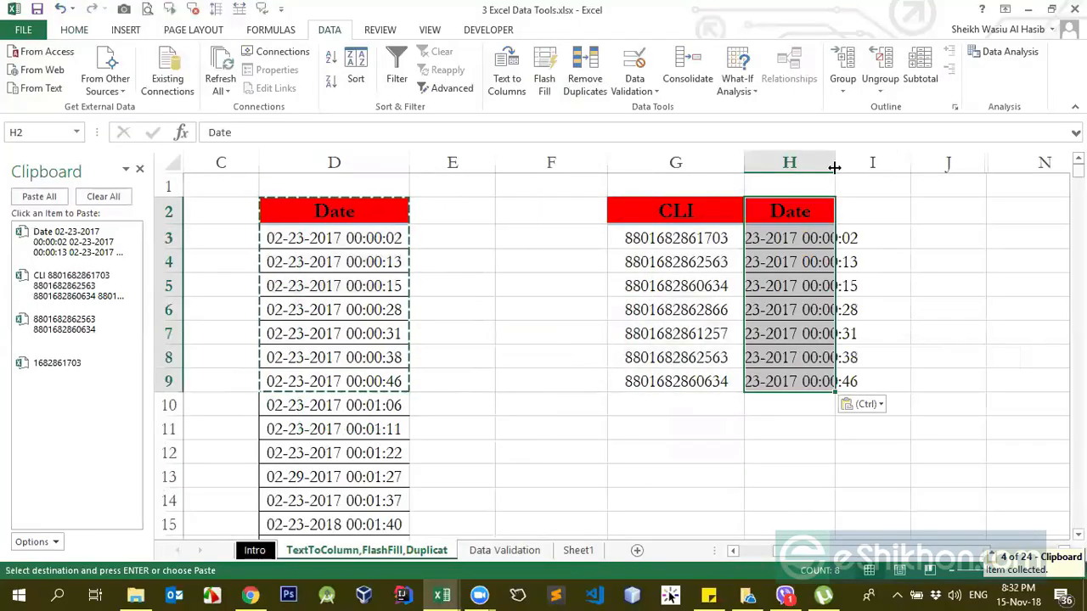
double_click(834, 162)
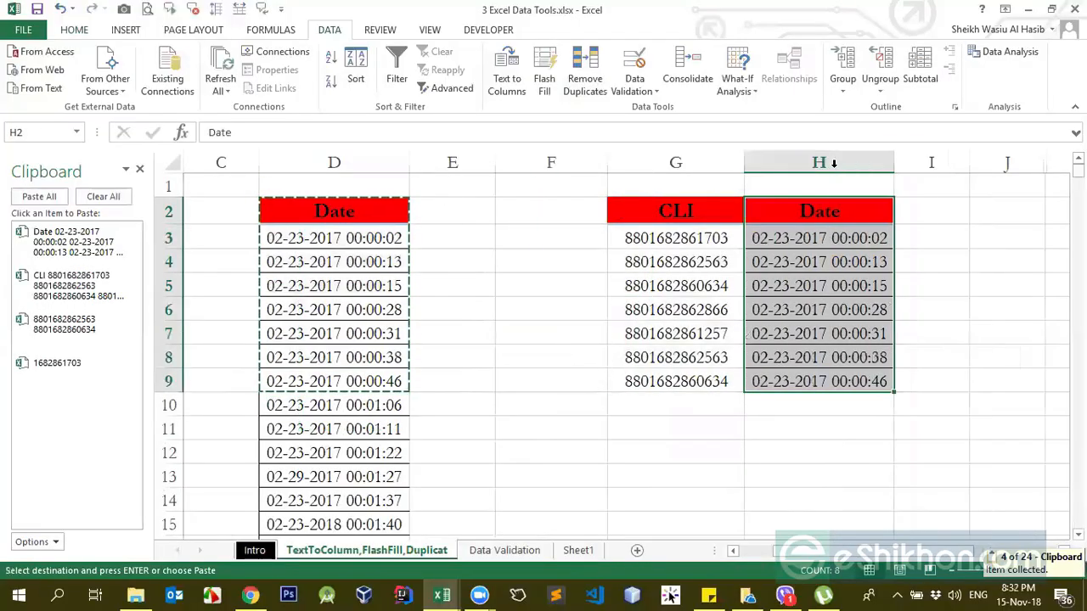
click(837, 261)
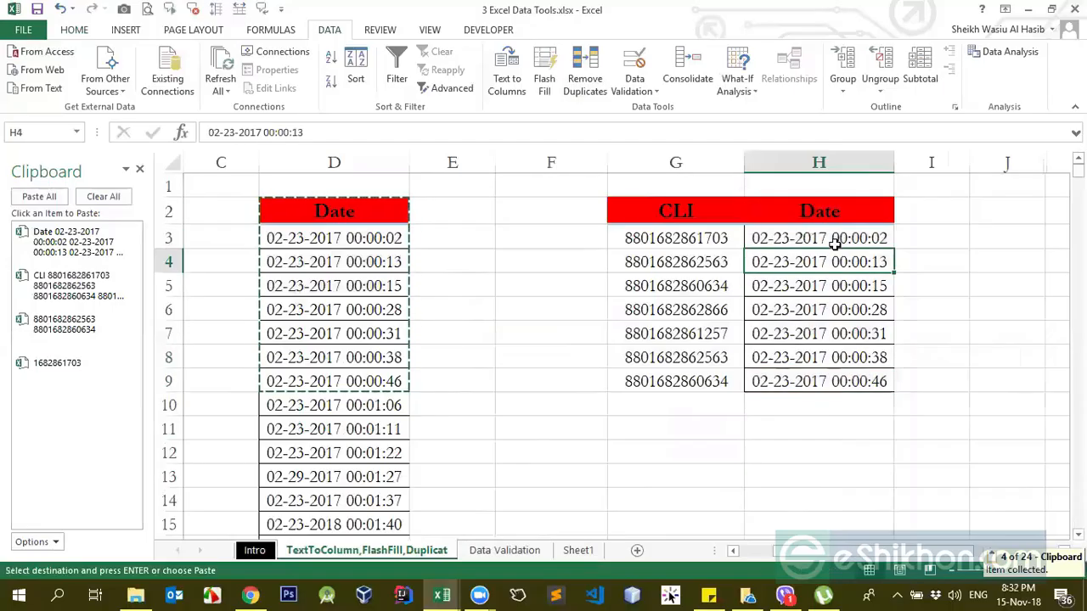
Step: Enter the heading SL in F2 and the serial number 1 in both F3 and F4
click(599, 219)
text(SL)
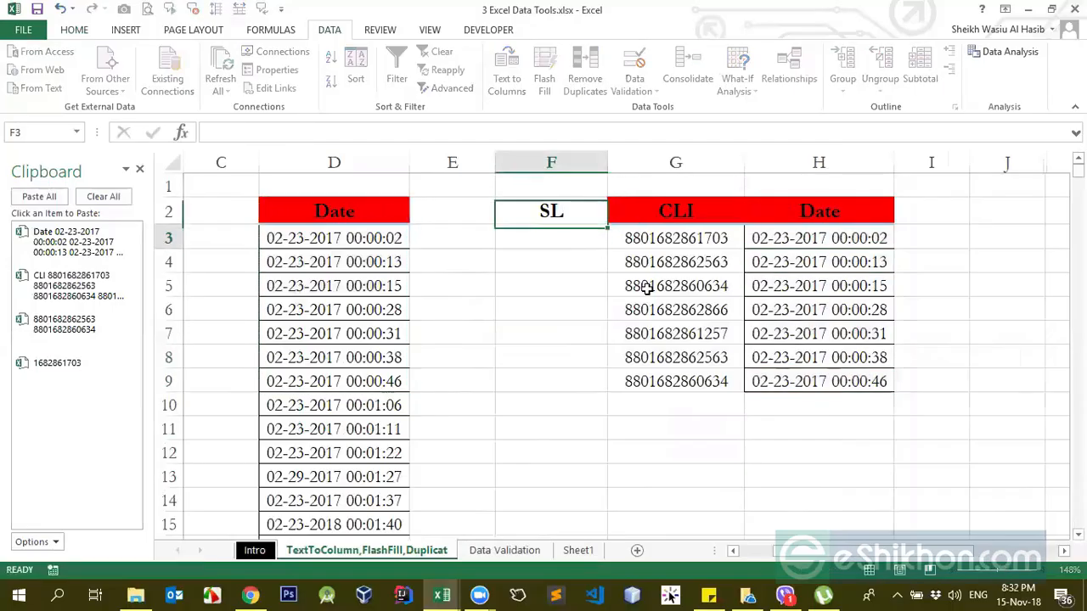
key(Return)
text(1)
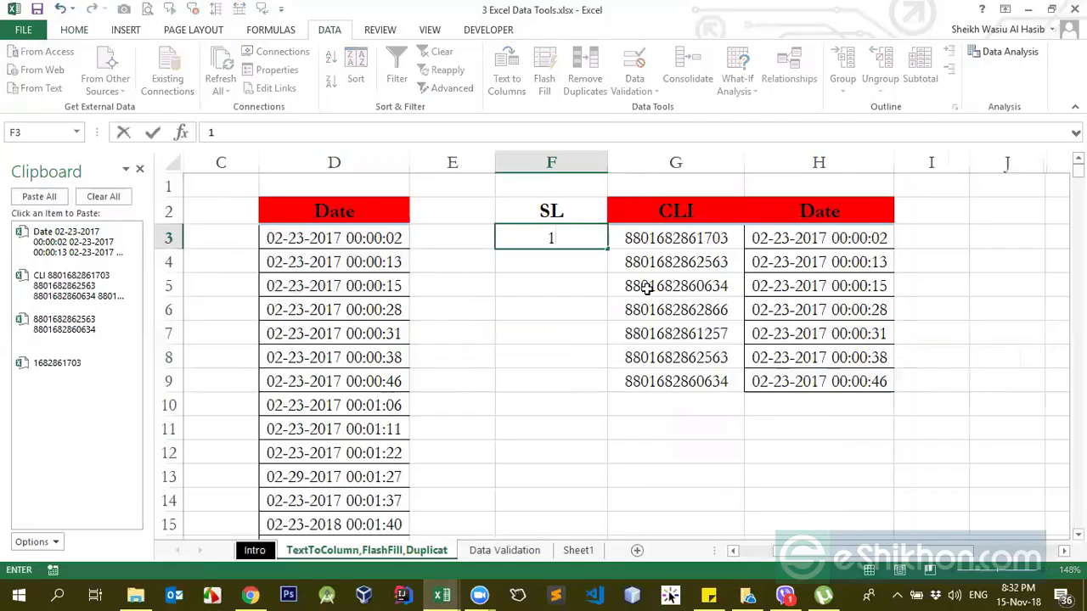
key(Return)
text(1)
key(Return)
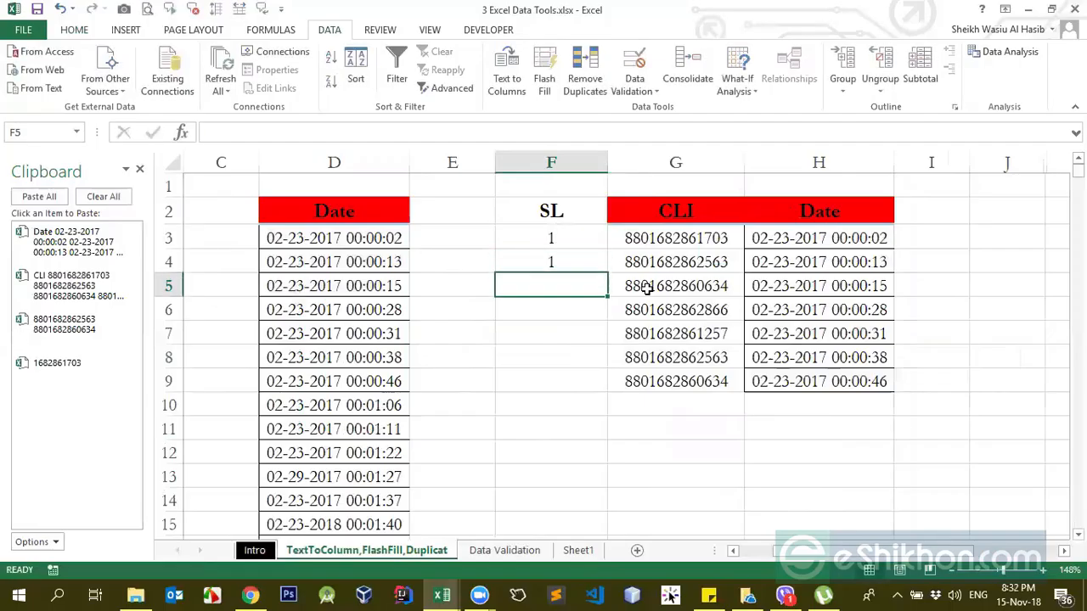
Step: Fill the rest of the SL column, F5:F9, with 2, 3, 4, 4 and 5
text(2)
key(Return)
text(2)
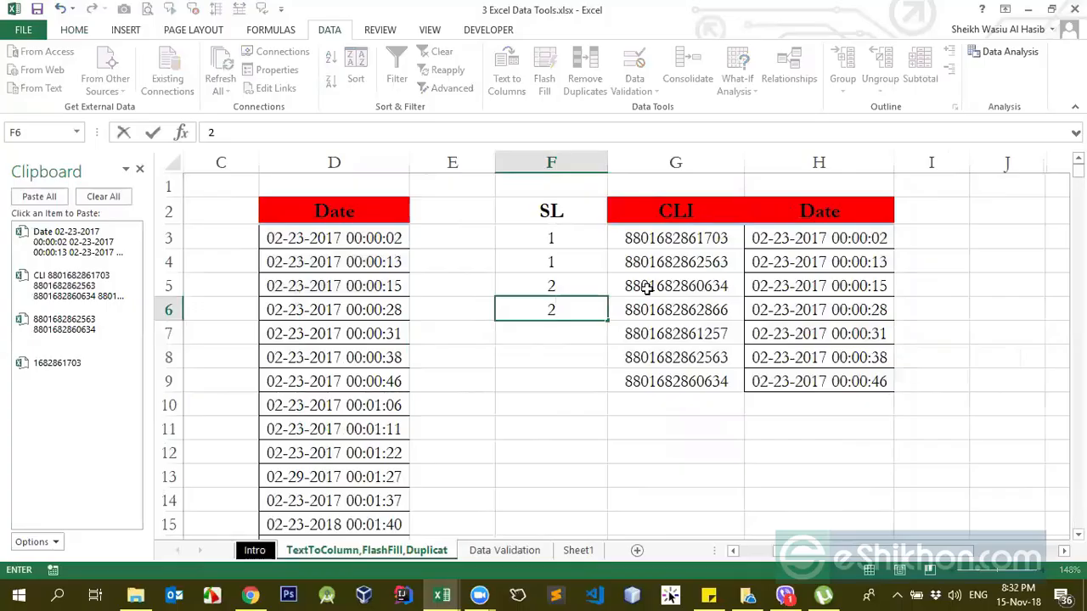
key(BackSpace)
text(3)
key(Return)
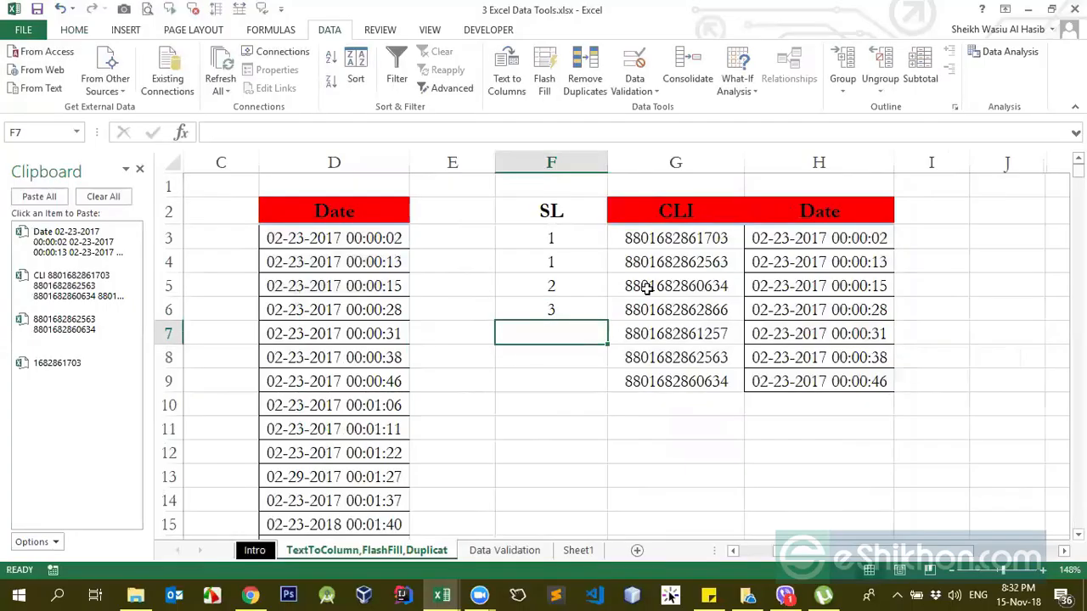
text(4)
key(Return)
text(4)
key(Return)
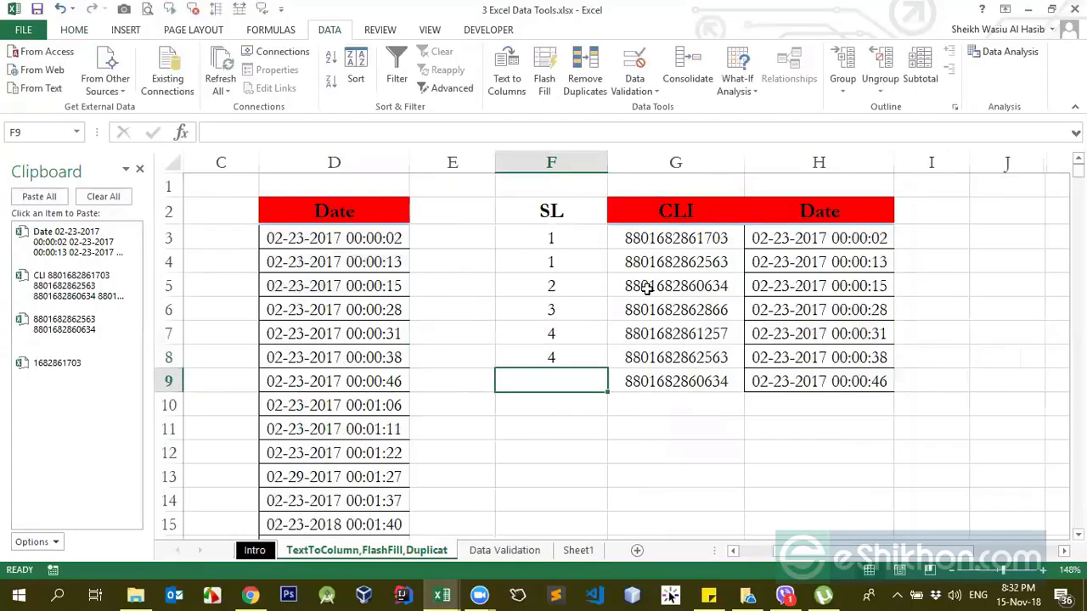
text(6)
key(BackSpace)
text(5)
key(Return)
key(Up)
key(ctrl+Up)
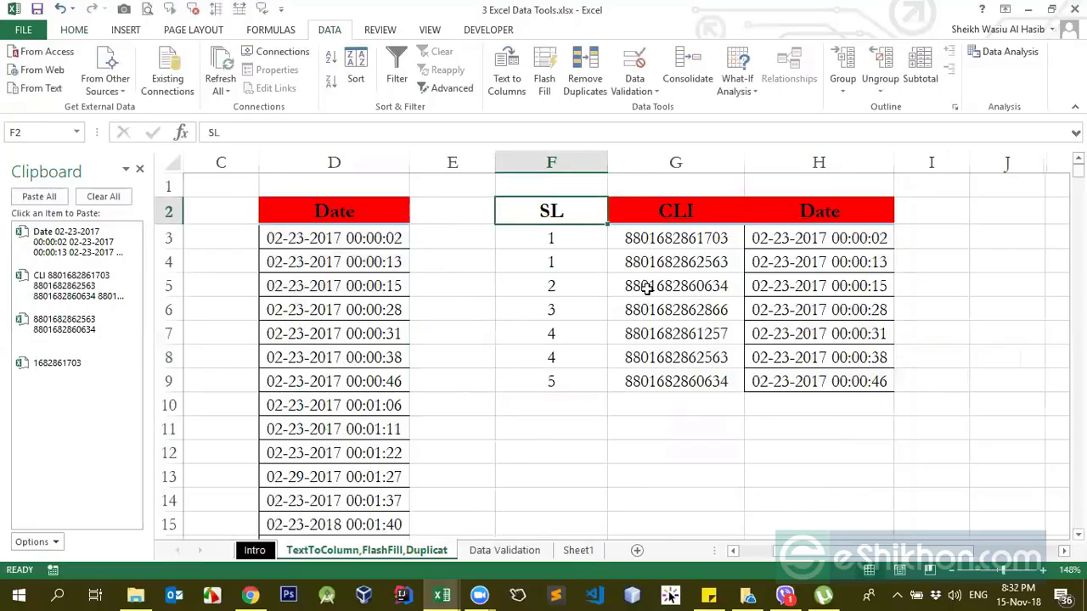
Step: Copy the CLI header's formatting onto the SL header in F2 with Format Painter
click(662, 199)
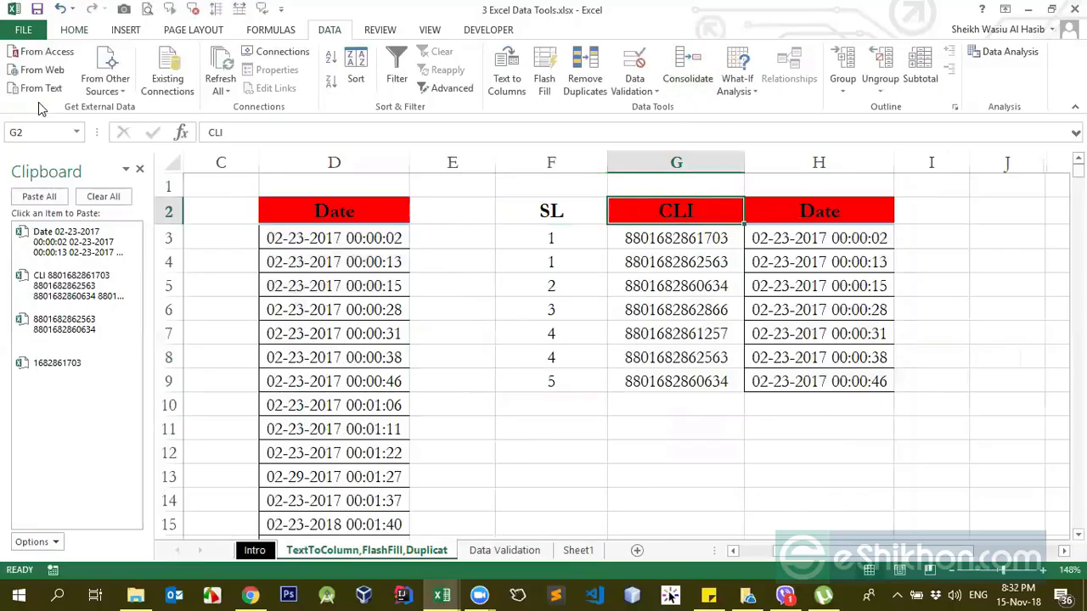
click(76, 32)
click(79, 87)
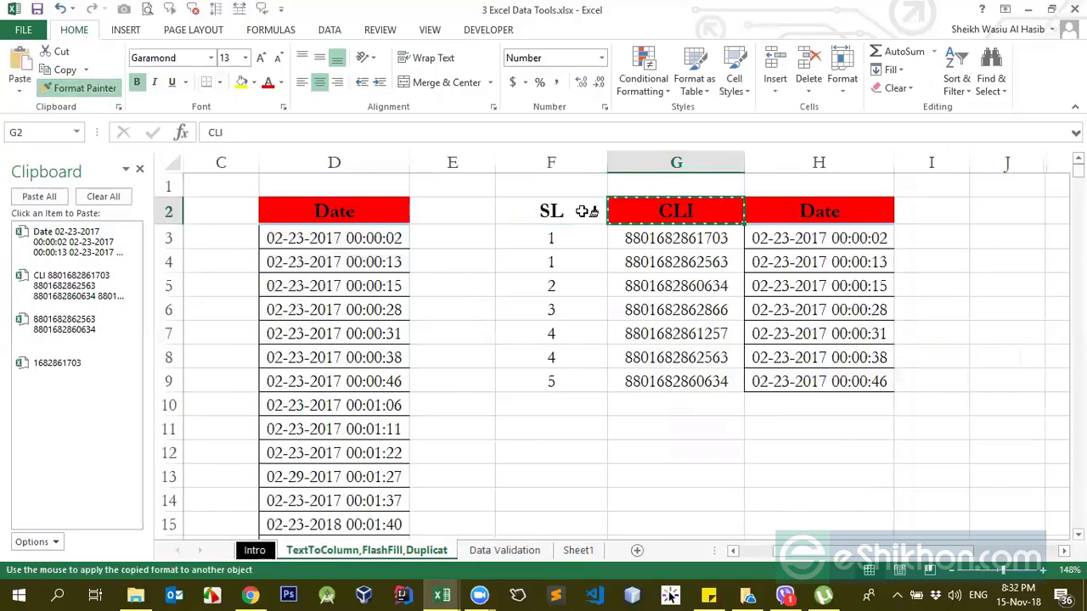
click(577, 211)
click(605, 238)
click(572, 212)
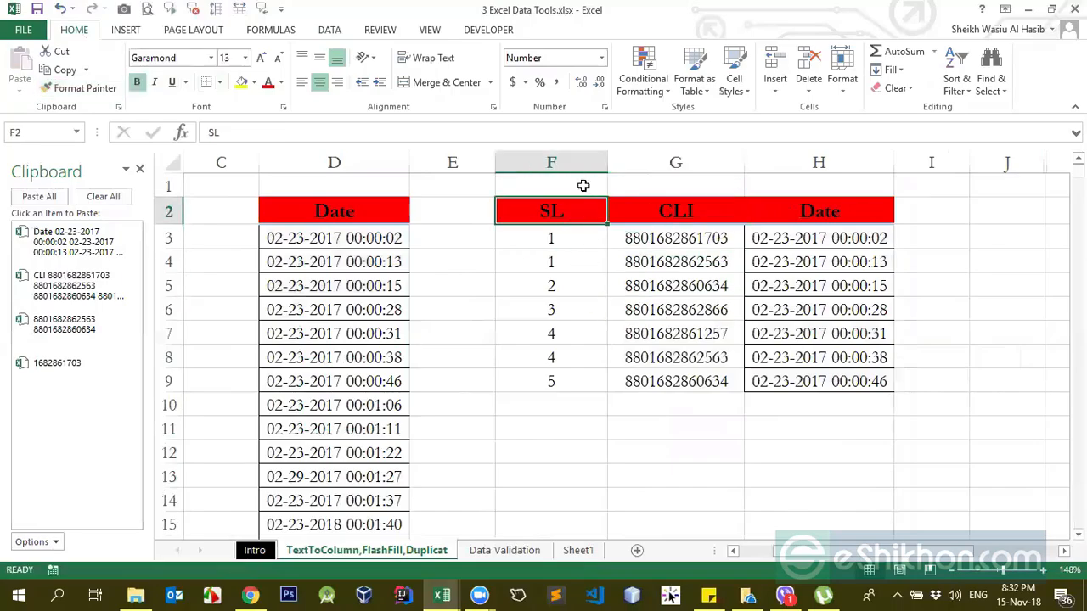
click(579, 161)
click(671, 160)
click(786, 158)
click(601, 241)
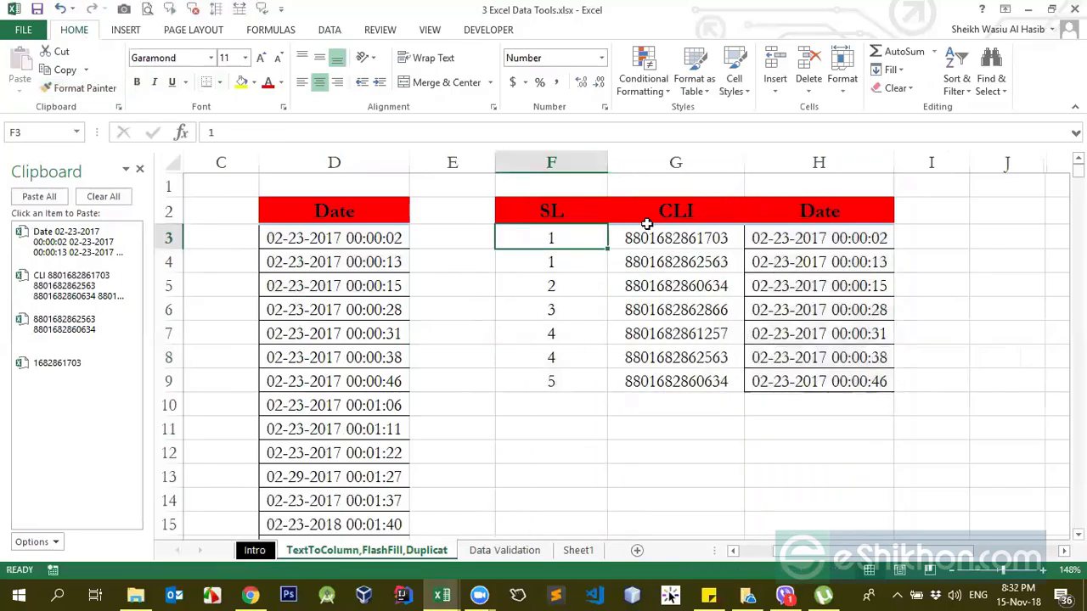
Step: Run Remove Duplicates on the SL, CLI and Date table with all three columns checked and headers recognised
click(737, 312)
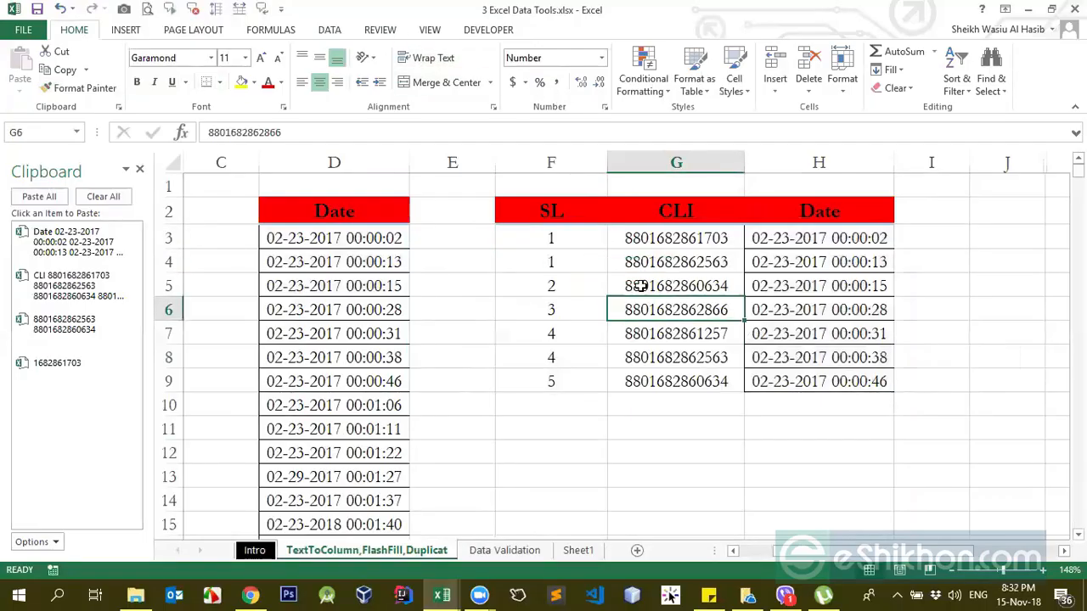
click(333, 31)
click(584, 78)
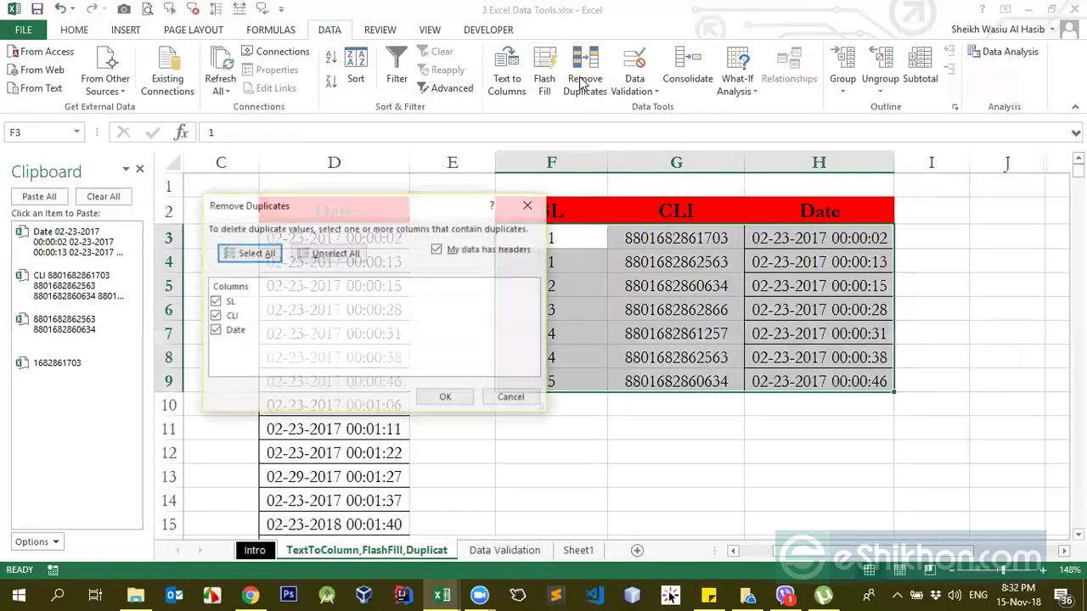
drag(407, 220, 596, 373)
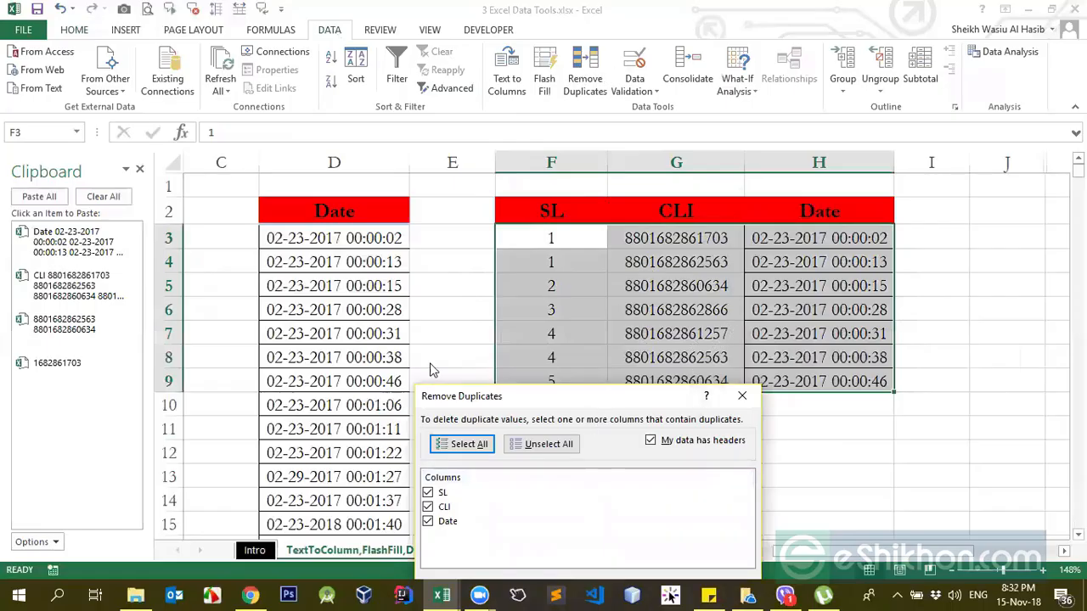
drag(606, 392, 430, 363)
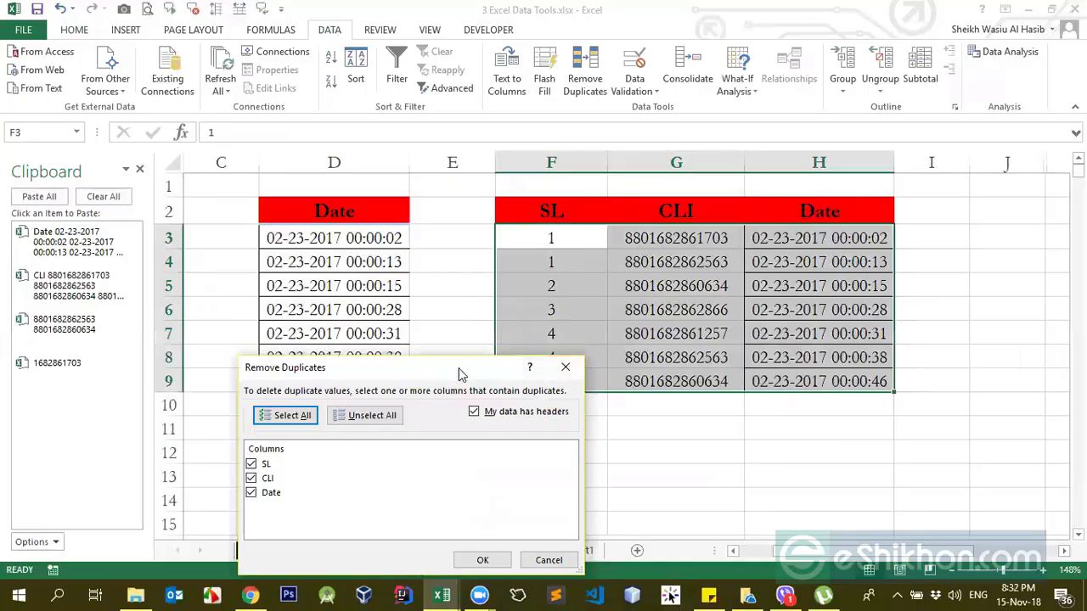
drag(448, 367, 448, 367)
drag(396, 251, 384, 240)
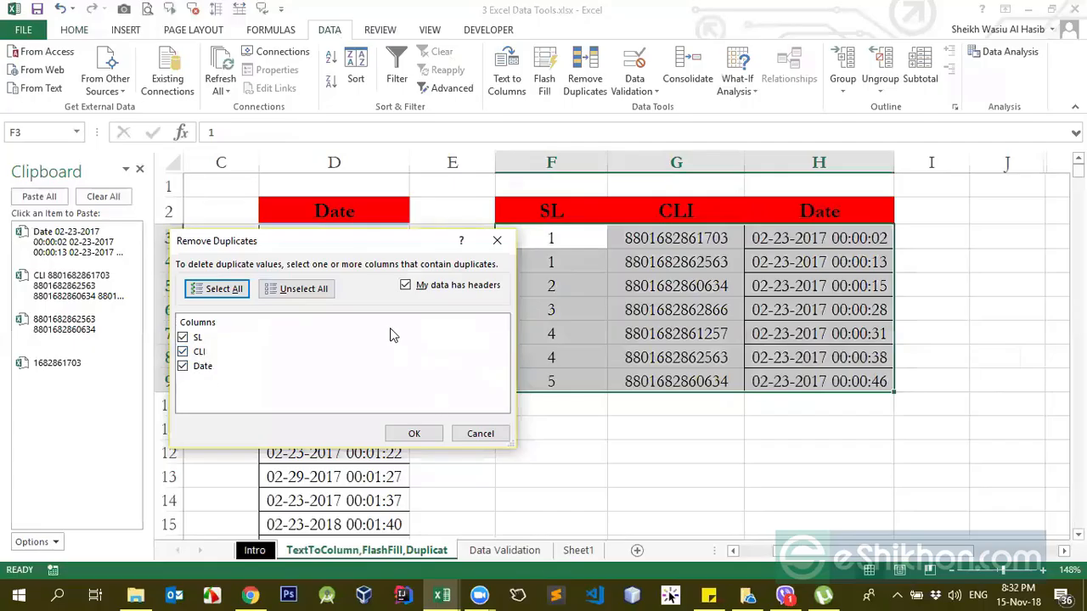
drag(379, 243, 908, 250)
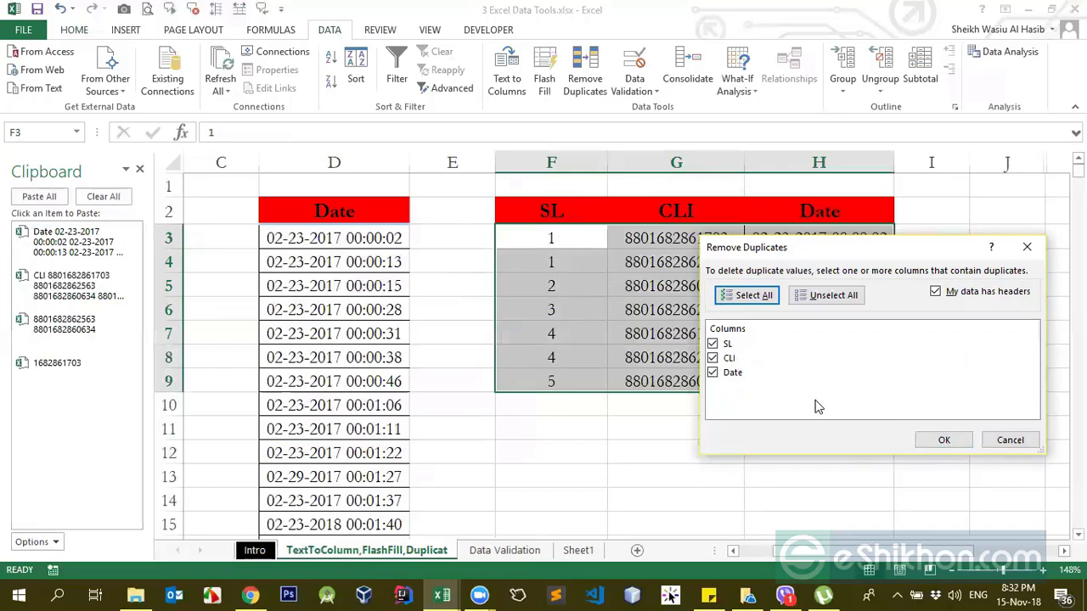
click(949, 440)
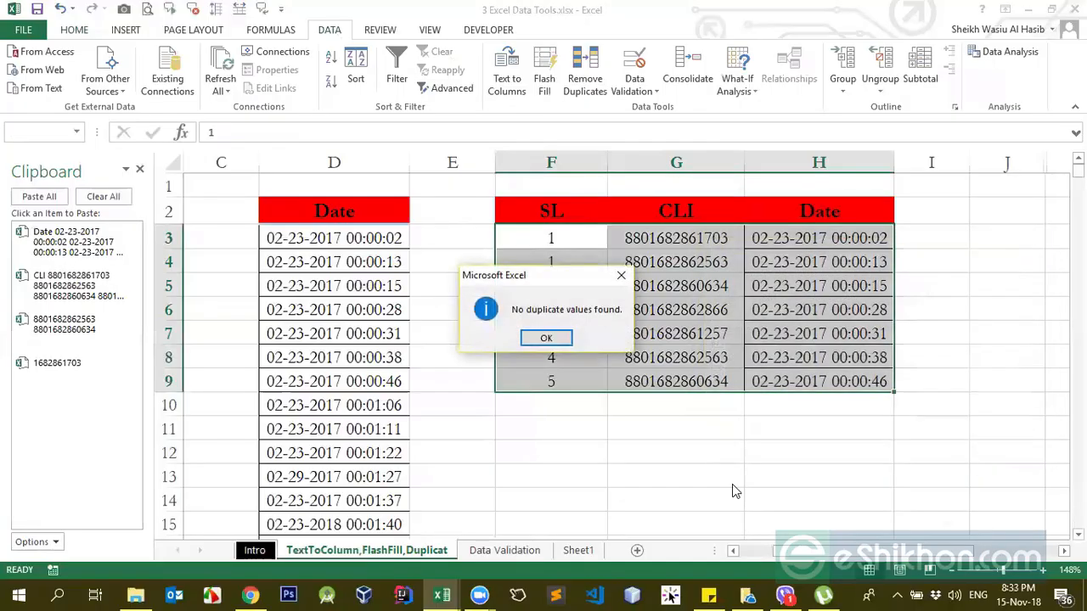
click(551, 339)
Step: Remove duplicate rows from the SL, CLI and Date table based on the SL column only
click(567, 254)
click(583, 238)
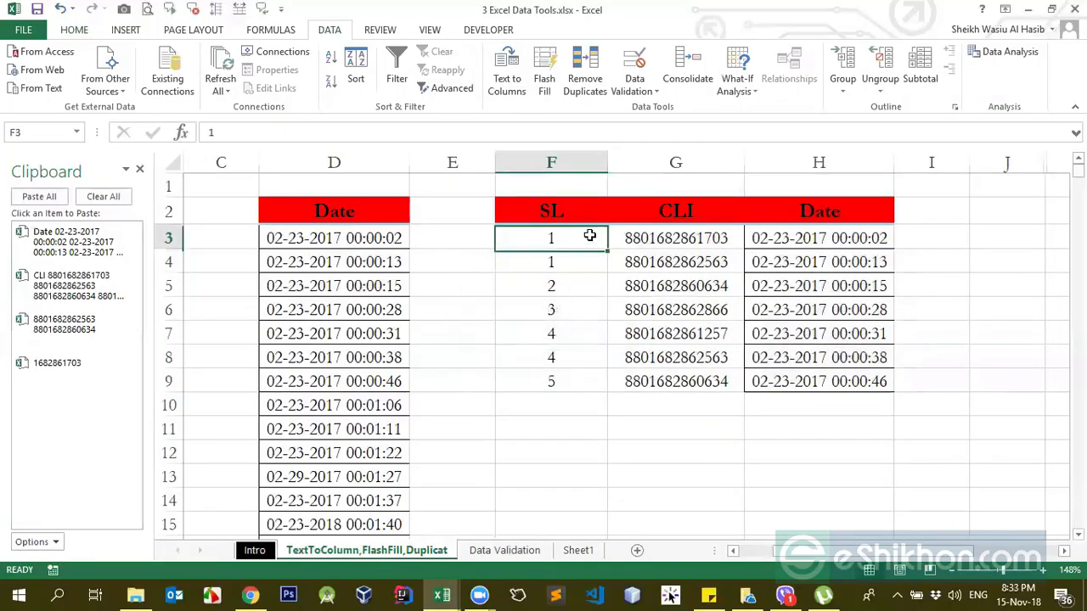
click(584, 78)
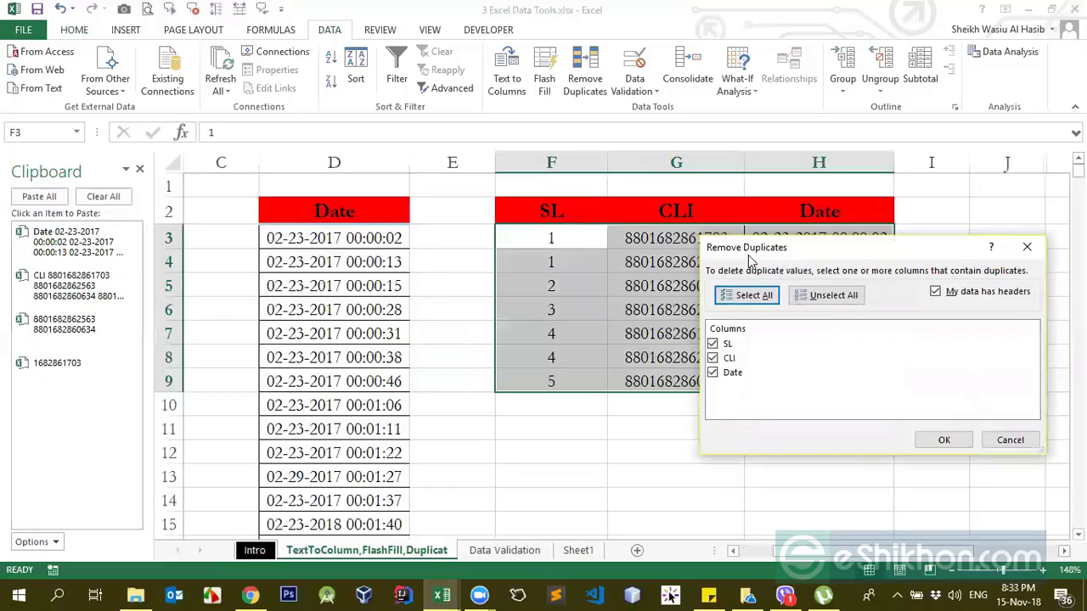
drag(748, 256, 753, 304)
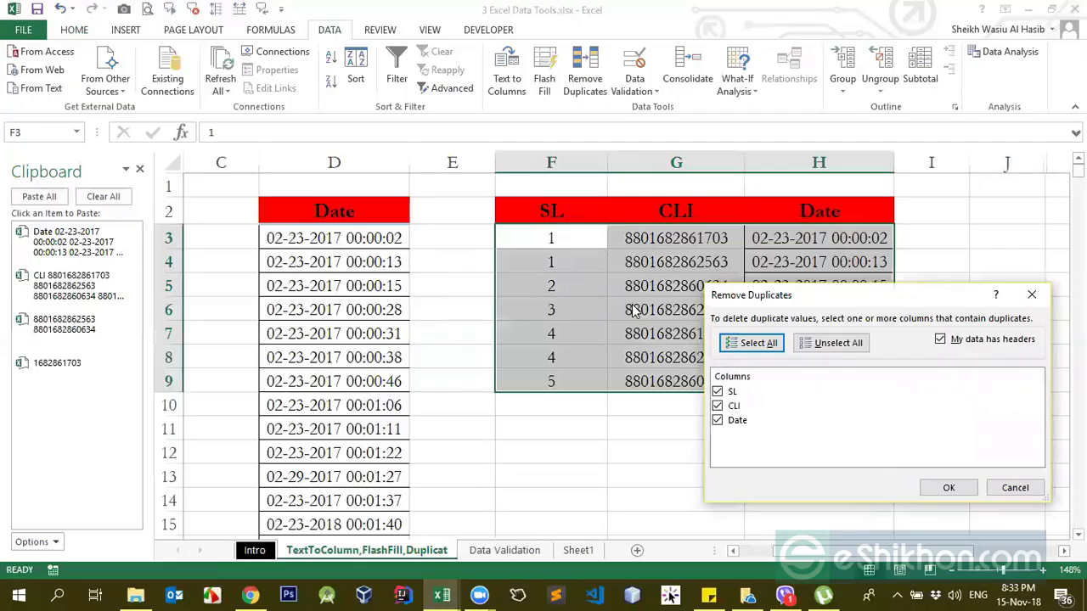
drag(790, 316, 614, 425)
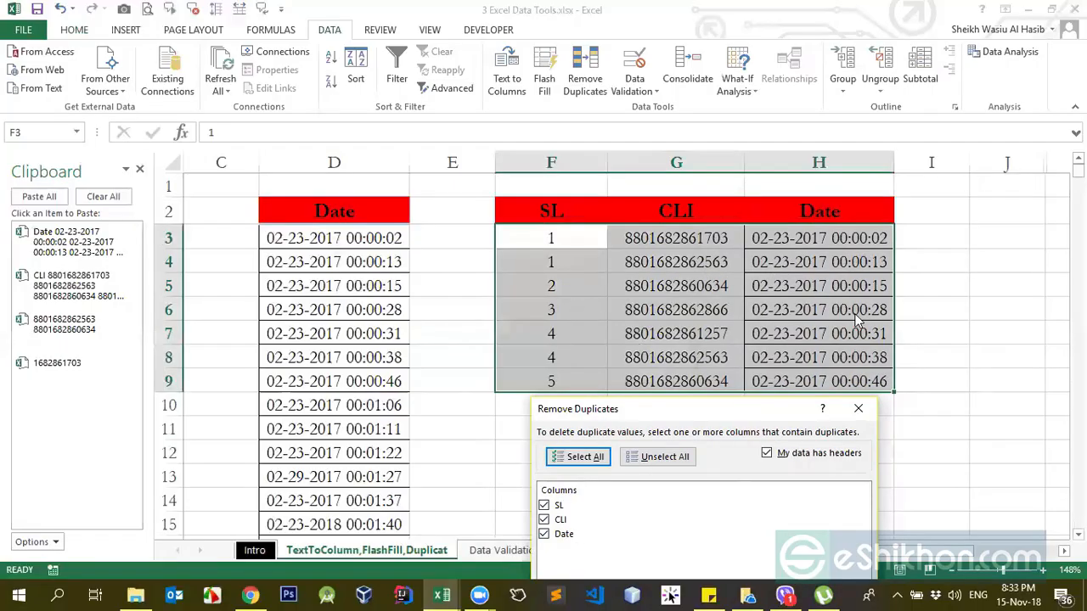
click(649, 459)
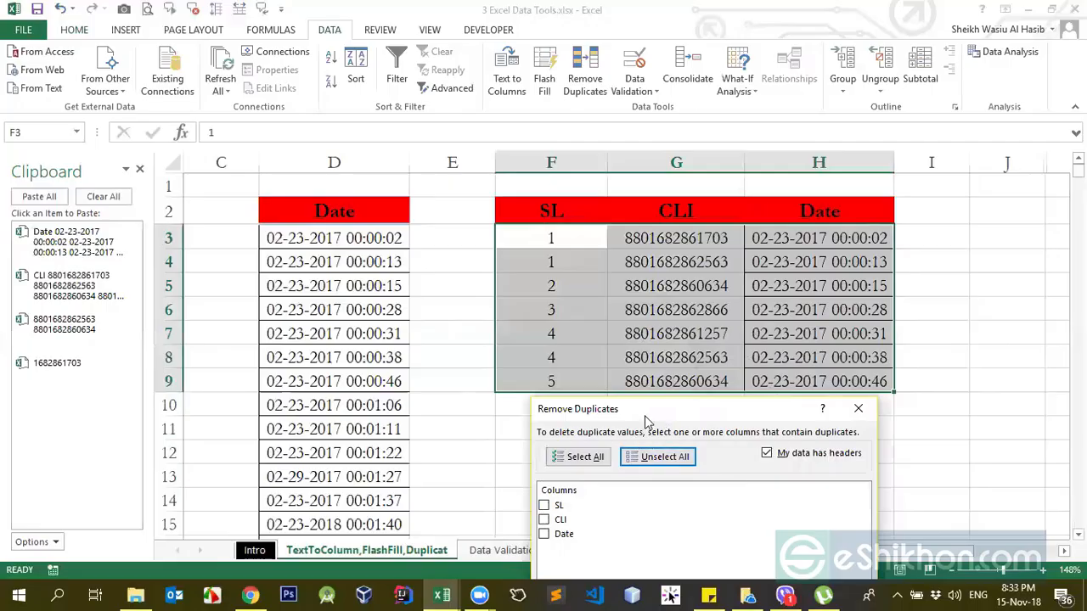
drag(660, 416, 298, 275)
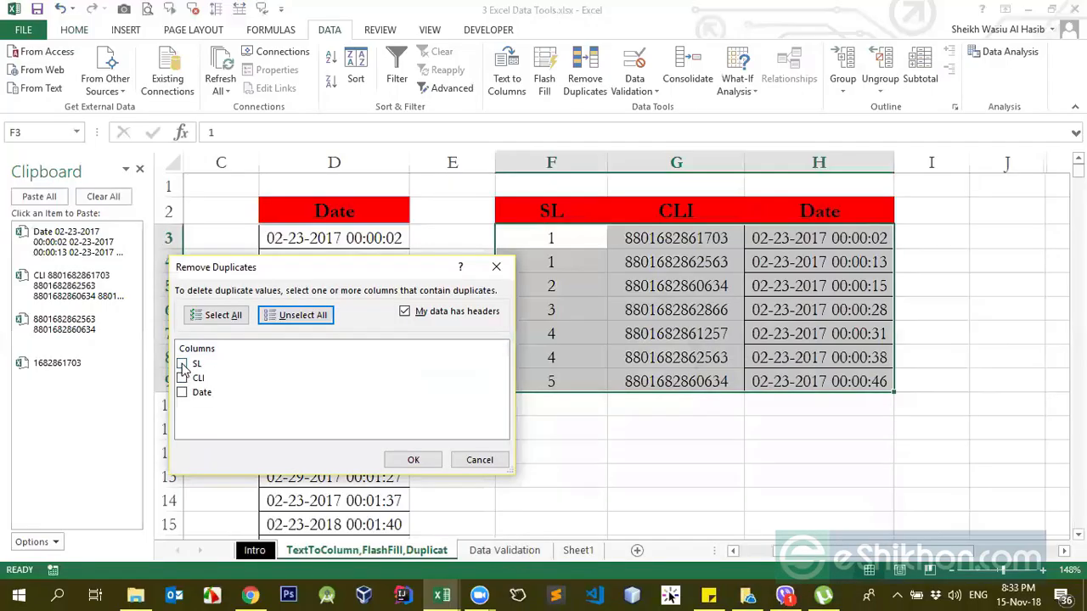
click(182, 365)
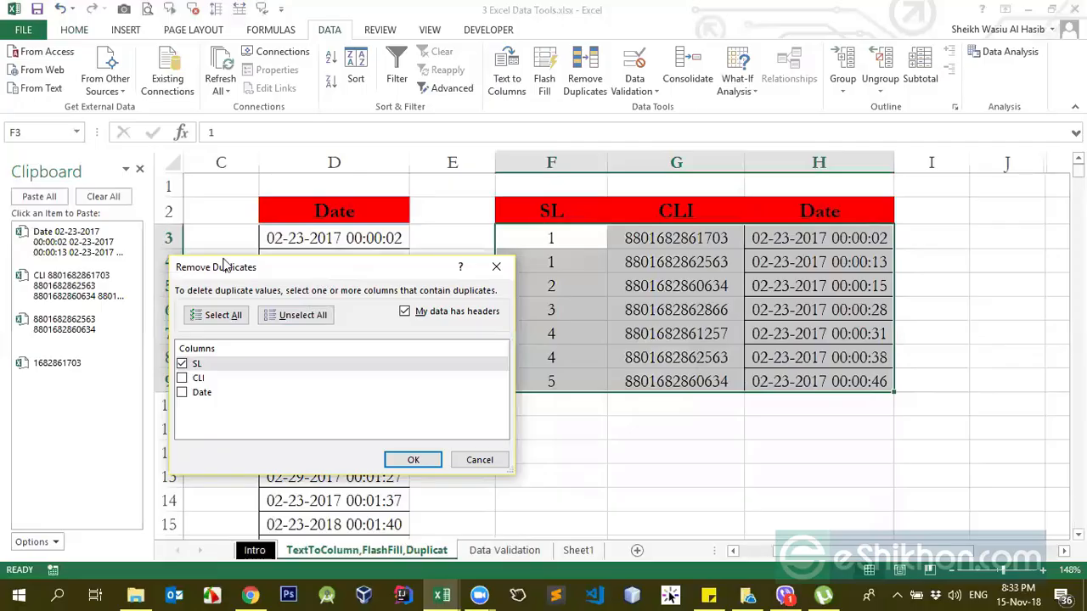
drag(223, 266, 123, 249)
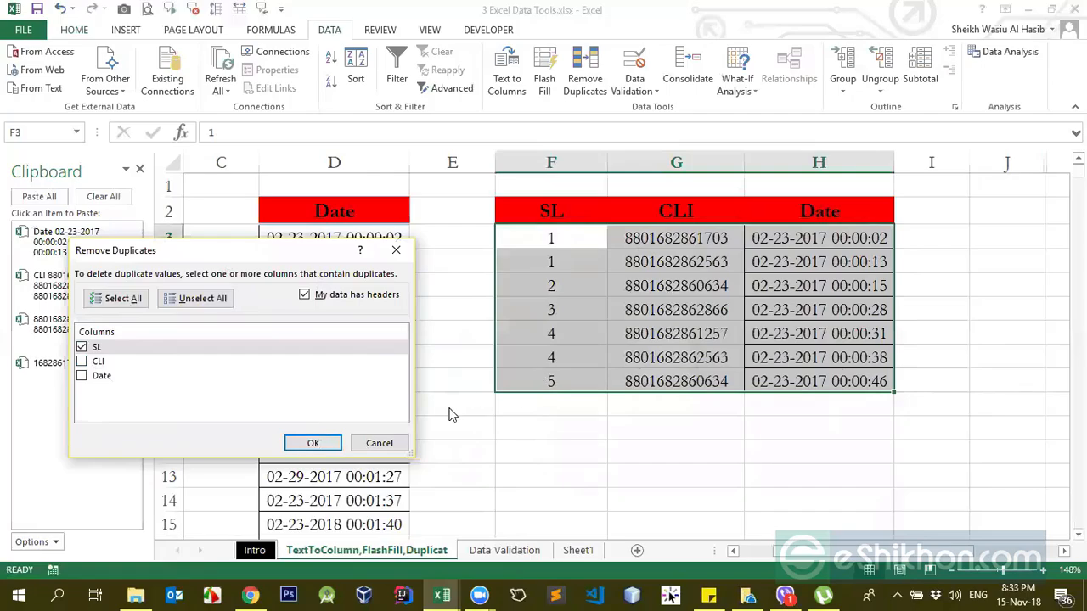
click(314, 443)
click(545, 338)
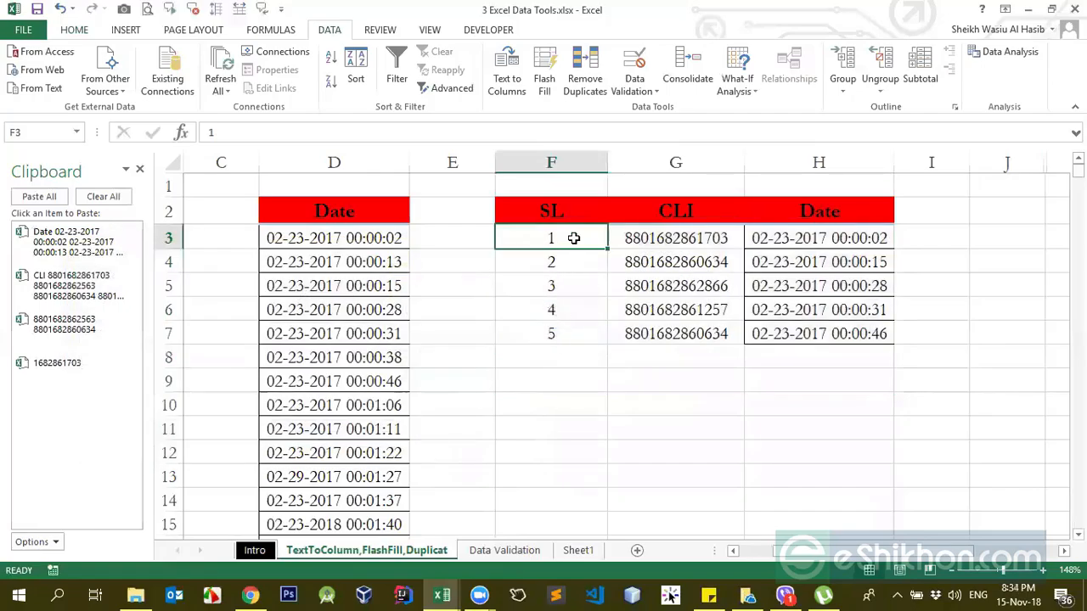
Step: Check the remaining SL rows and undo the duplicate removal based on the SL column
drag(562, 239, 565, 337)
drag(634, 280, 801, 286)
click(571, 293)
key(ctrl+z)
key(ctrl+z)
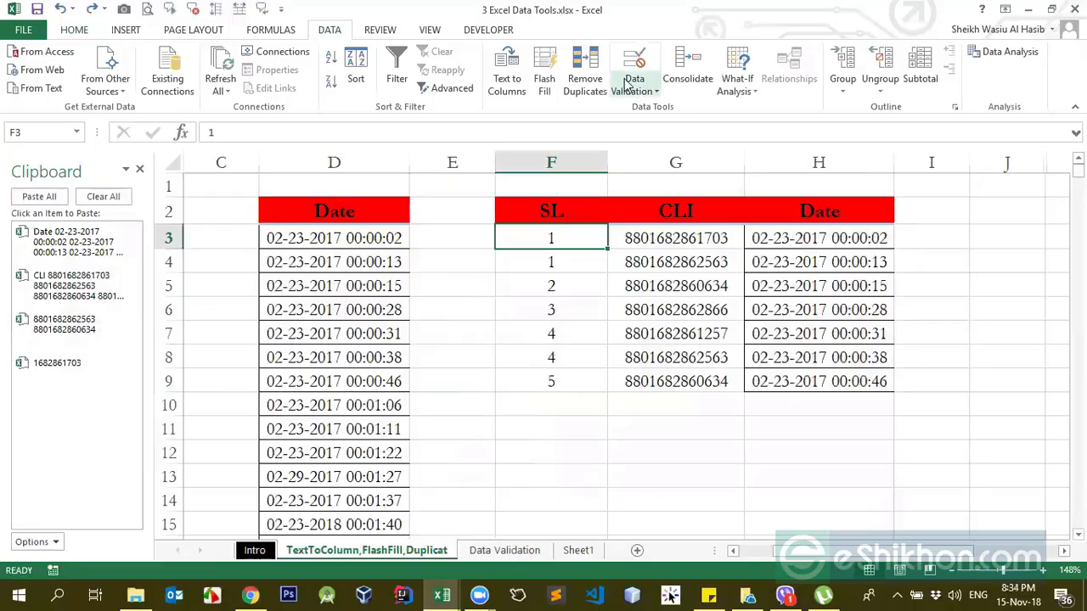
Step: Run Remove Duplicates on the restored table again with SL, CLI and Date all checked
click(585, 70)
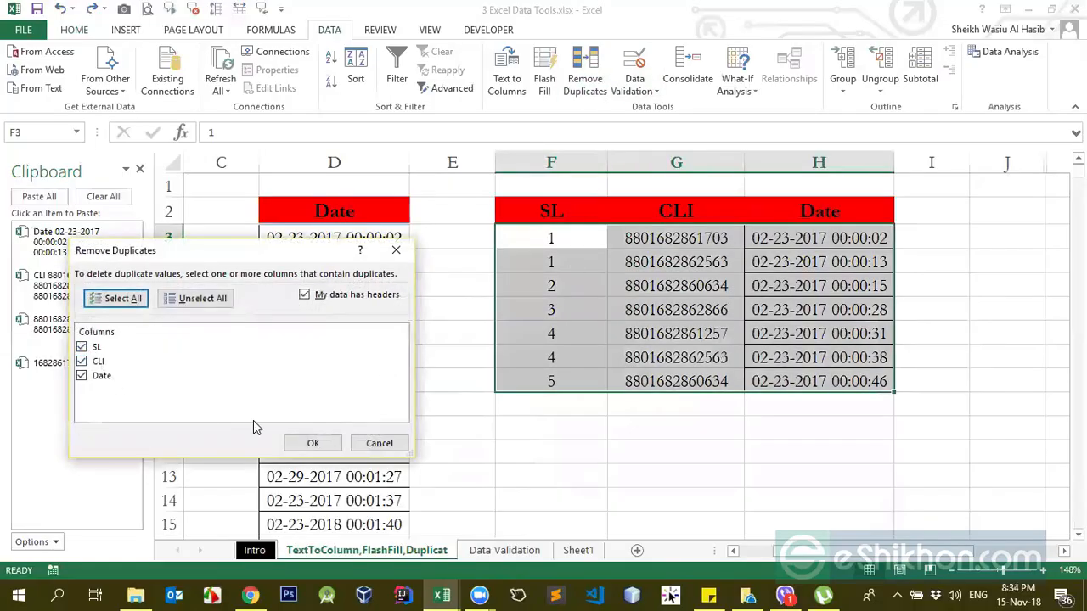
click(312, 442)
click(551, 337)
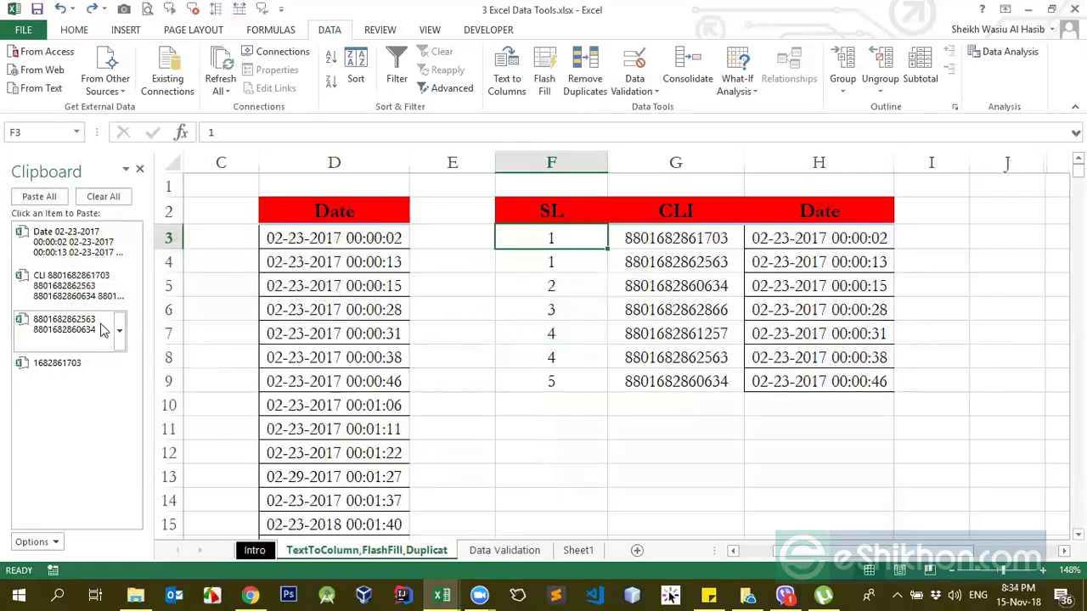
Step: Compare the SL, CLI and Date entries of rows 3, 4 and 5, focusing on the dates in H3 and H4
drag(562, 238, 818, 240)
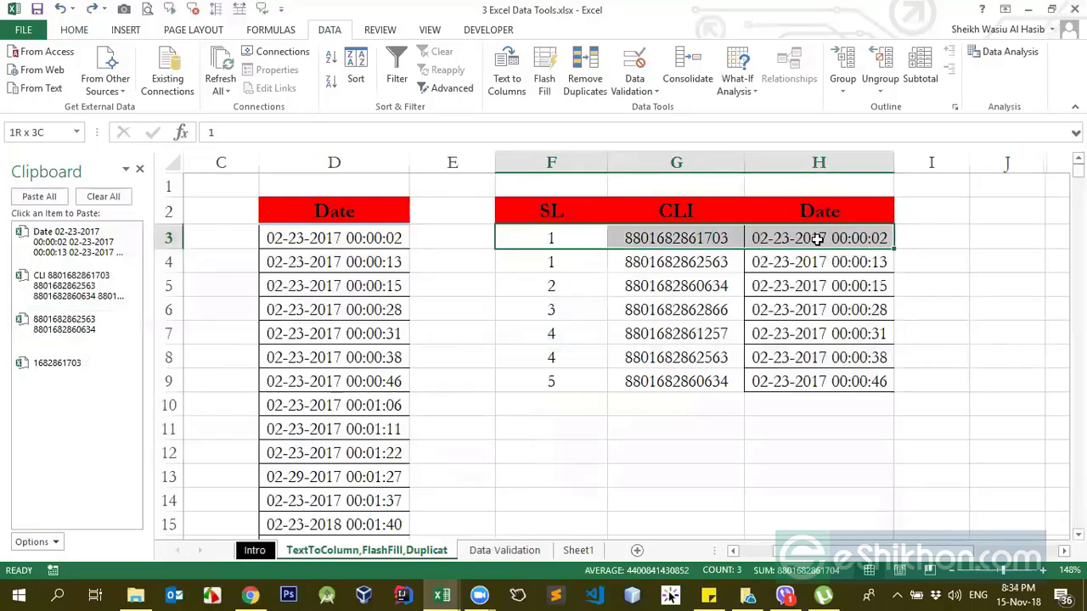
drag(538, 261, 829, 263)
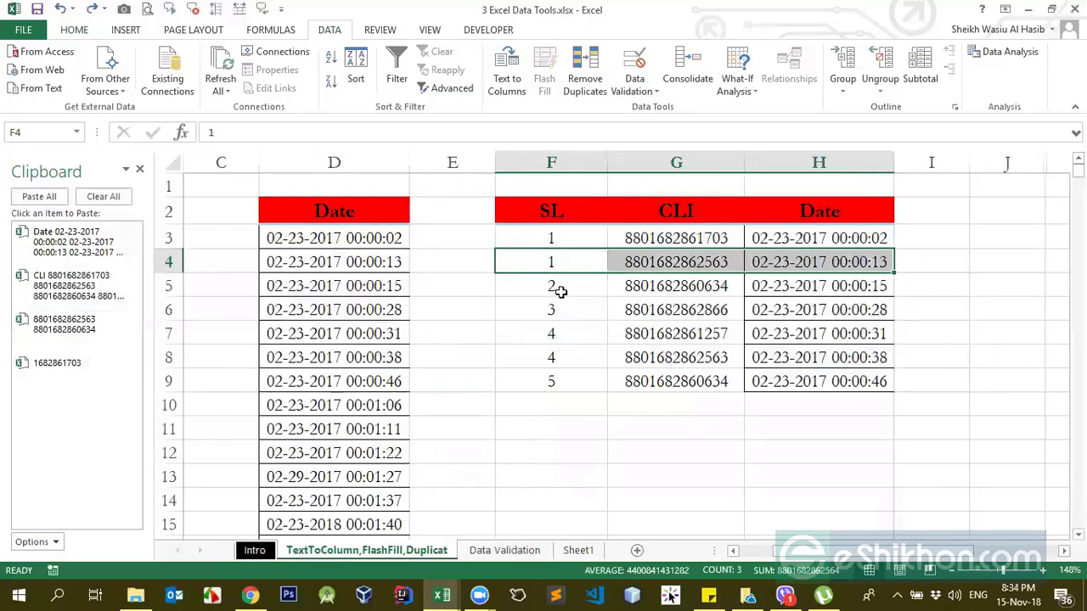
drag(560, 291, 788, 282)
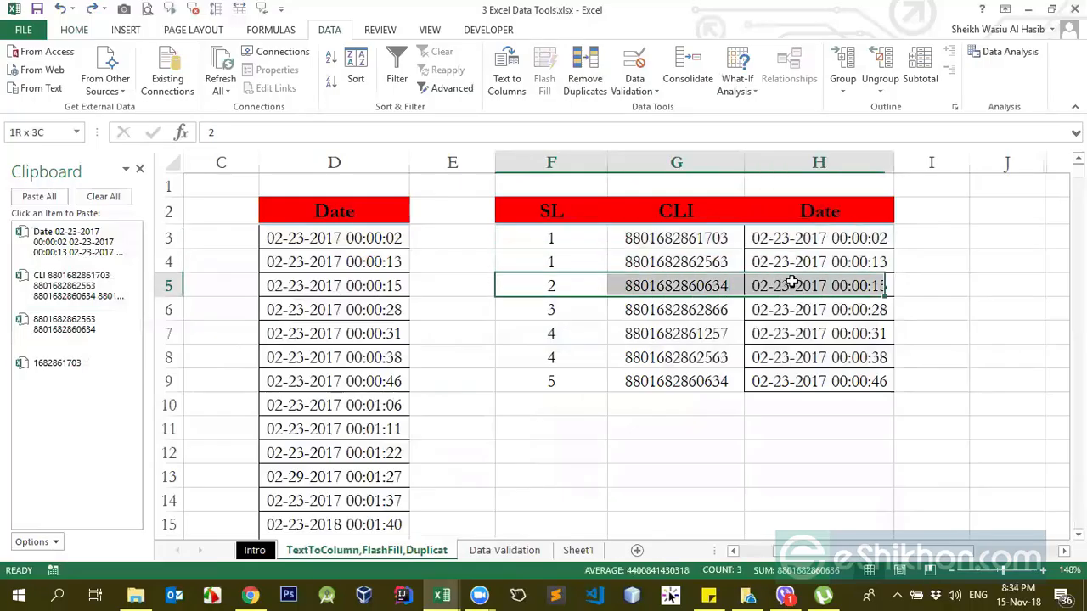
click(849, 264)
click(872, 237)
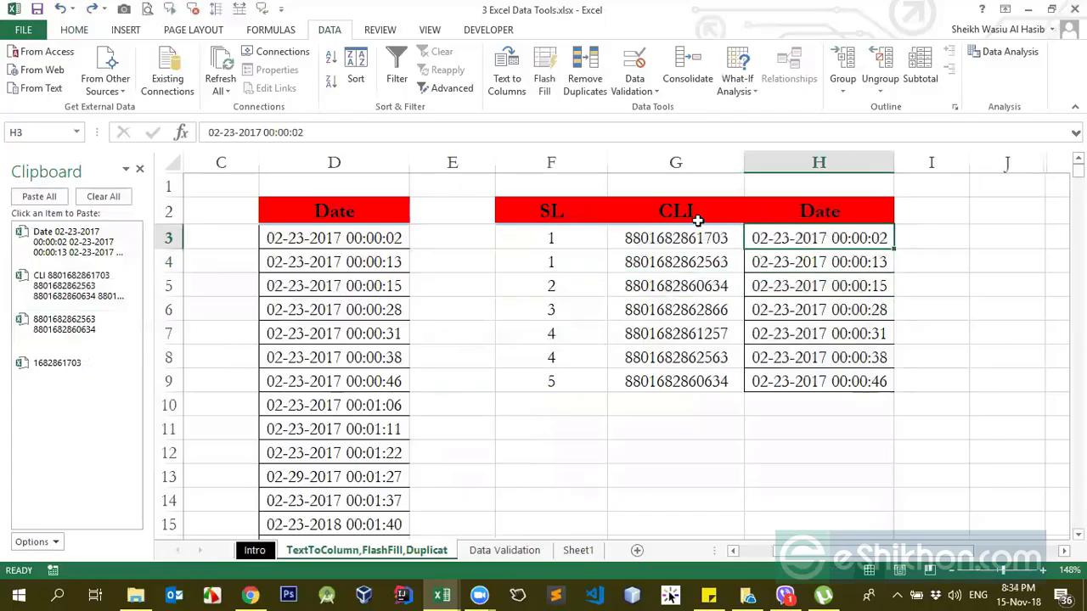
click(867, 265)
click(853, 242)
click(866, 265)
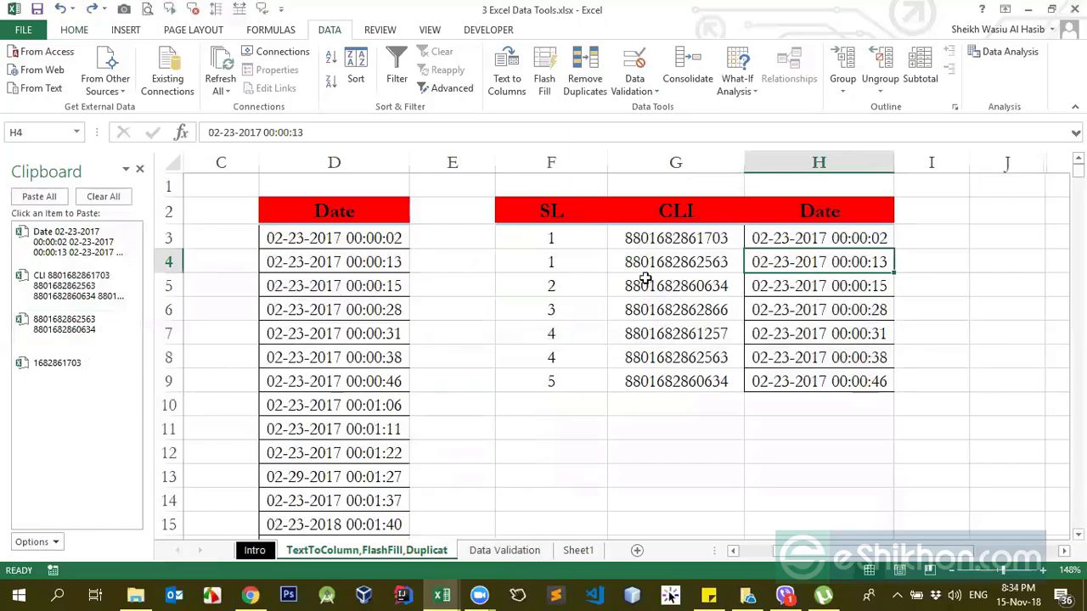
Step: Compare rows 5 and 6 of the table across the SL, CLI and Date columns
click(560, 291)
click(698, 288)
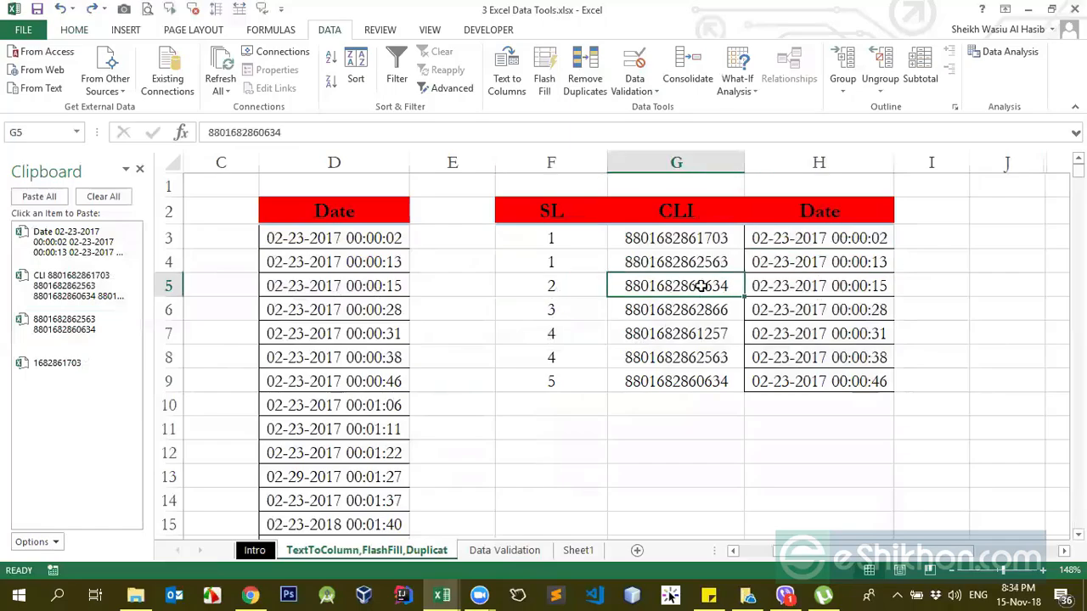
click(819, 285)
drag(553, 309, 798, 307)
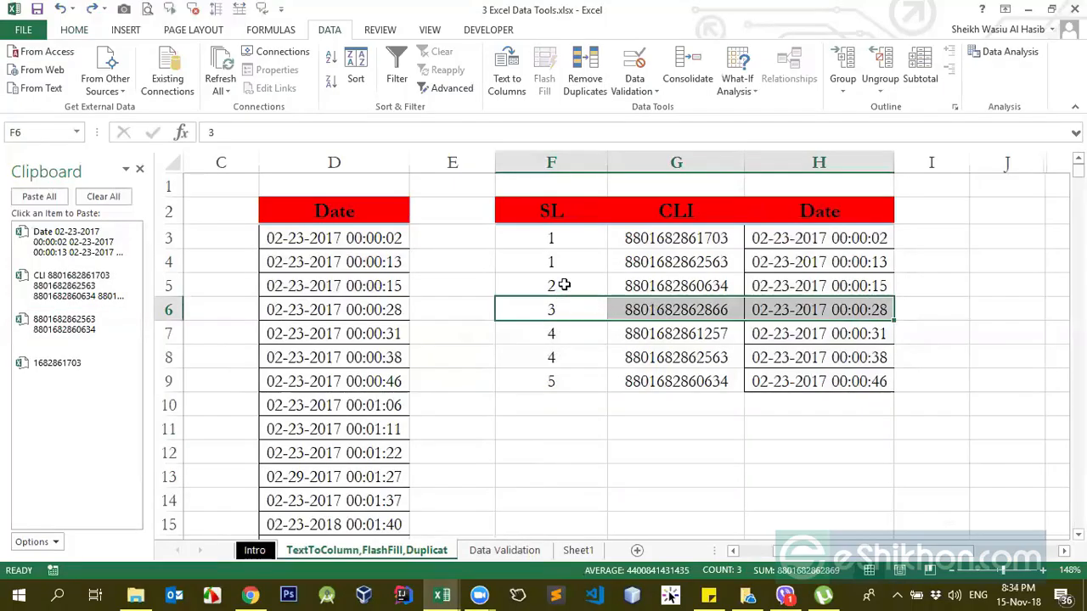
drag(563, 283, 820, 281)
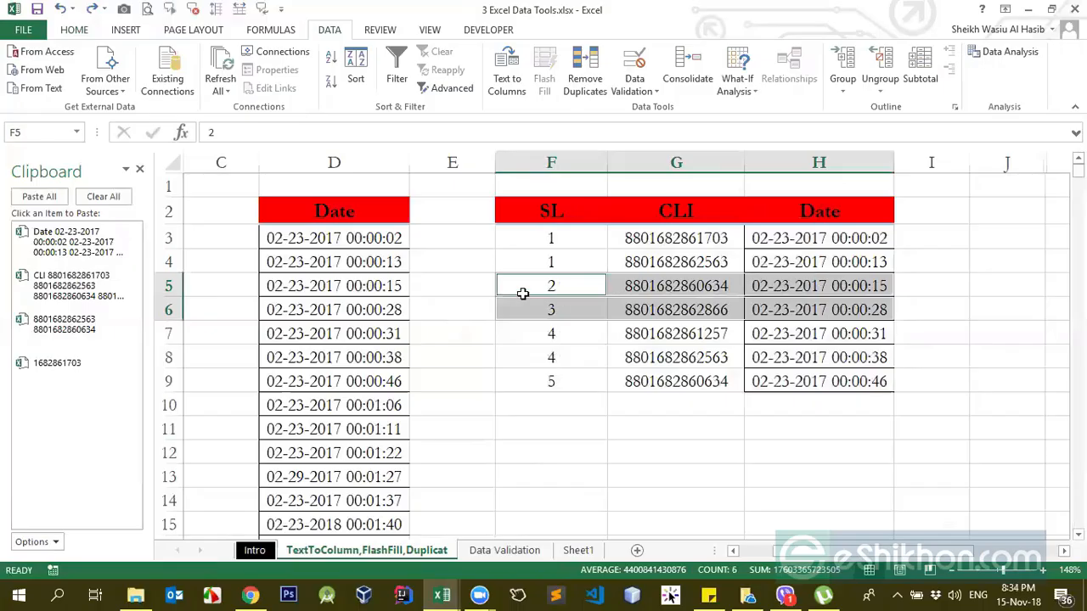
click(791, 309)
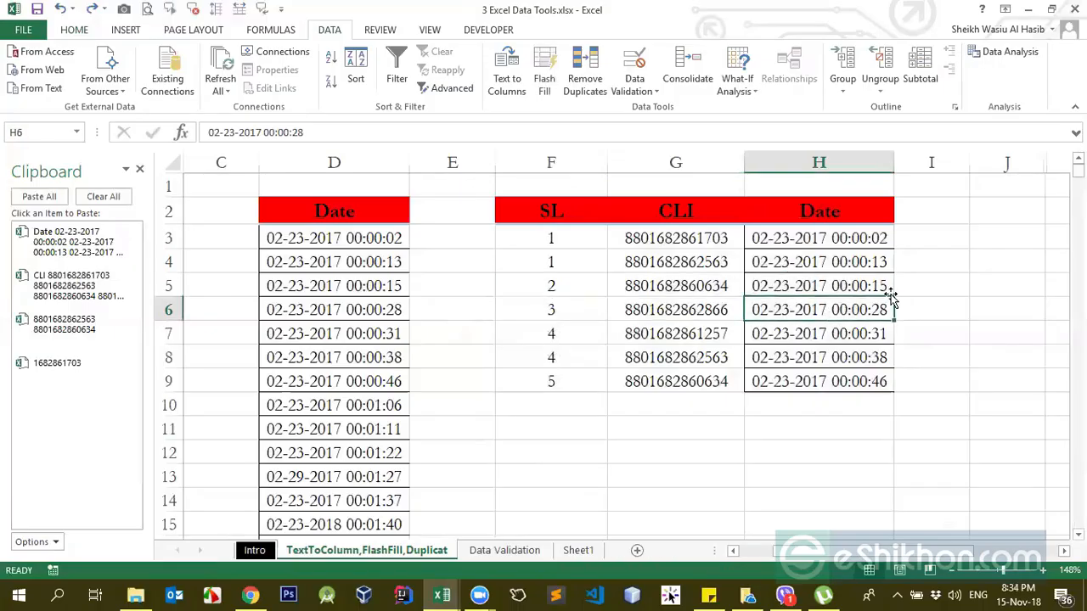
click(518, 62)
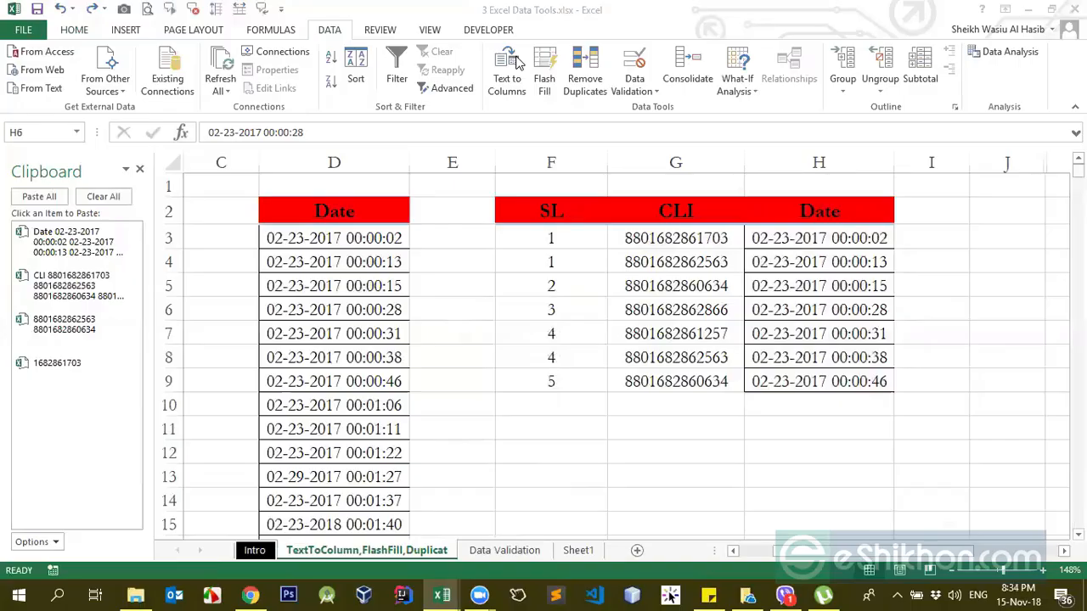
click(735, 251)
click(675, 238)
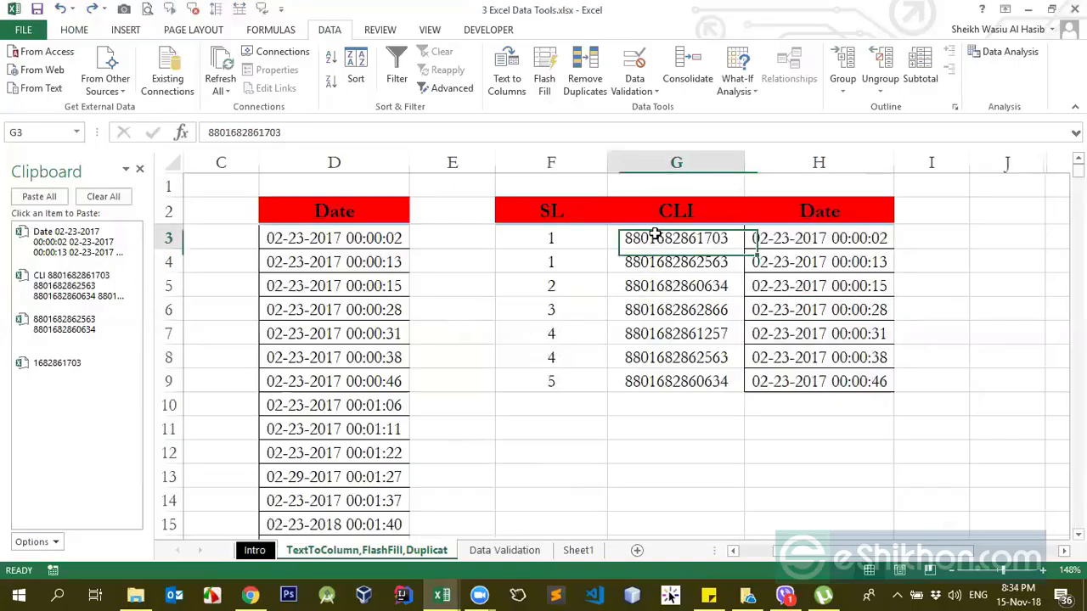
Step: Open the Data Validation sheet and look over its Decimal, Date and Text length examples
click(504, 550)
click(546, 260)
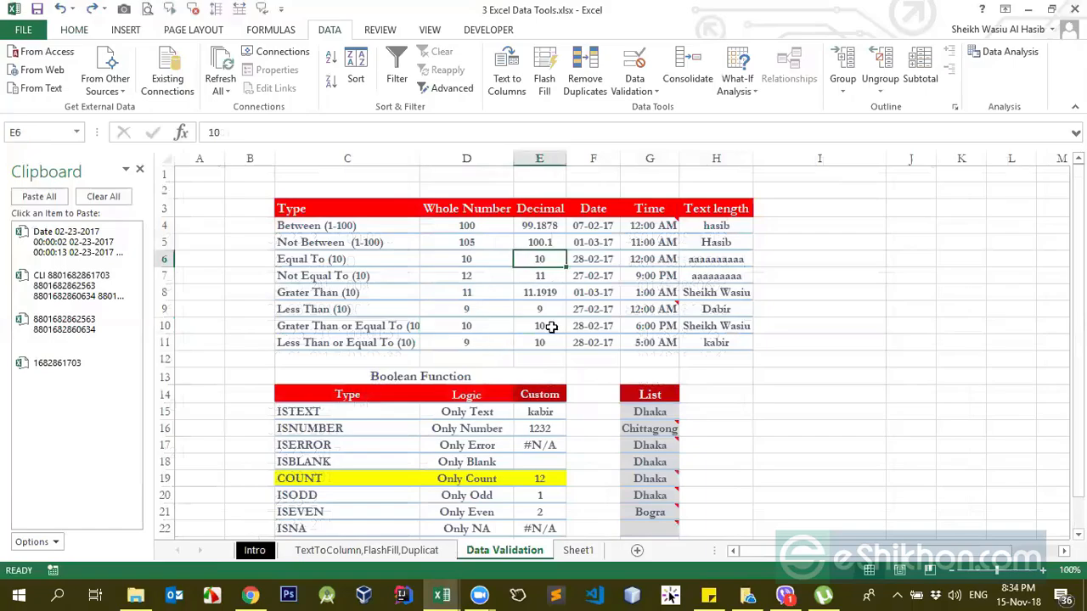
click(617, 248)
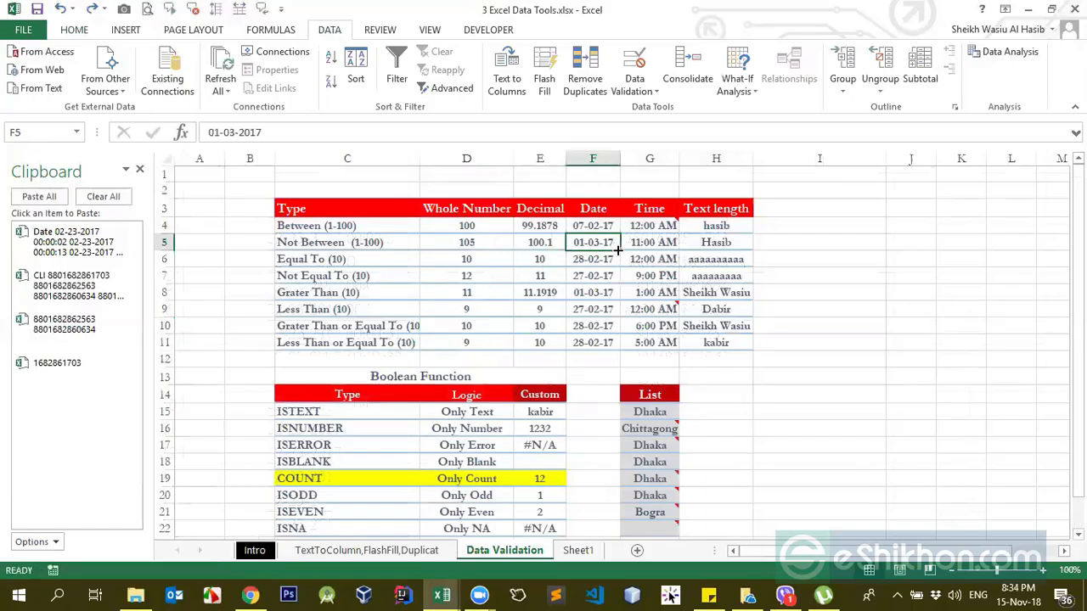
click(710, 231)
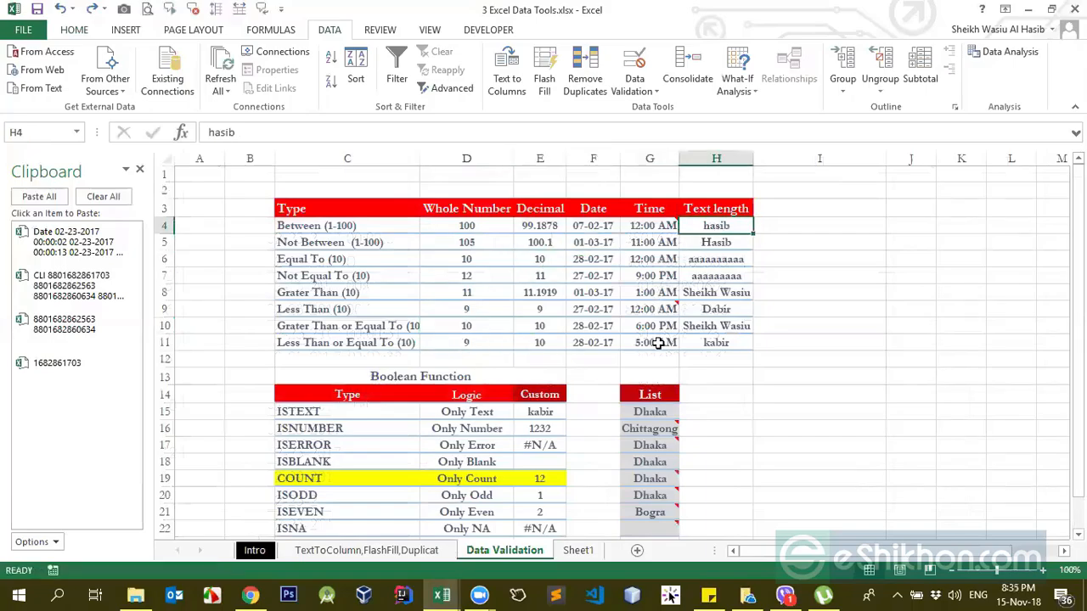
Step: Examine the List column below the validation table, including the drop-down list in cell G17
scroll(654, 350, down, 2)
click(655, 350)
scroll(654, 350, up, 2)
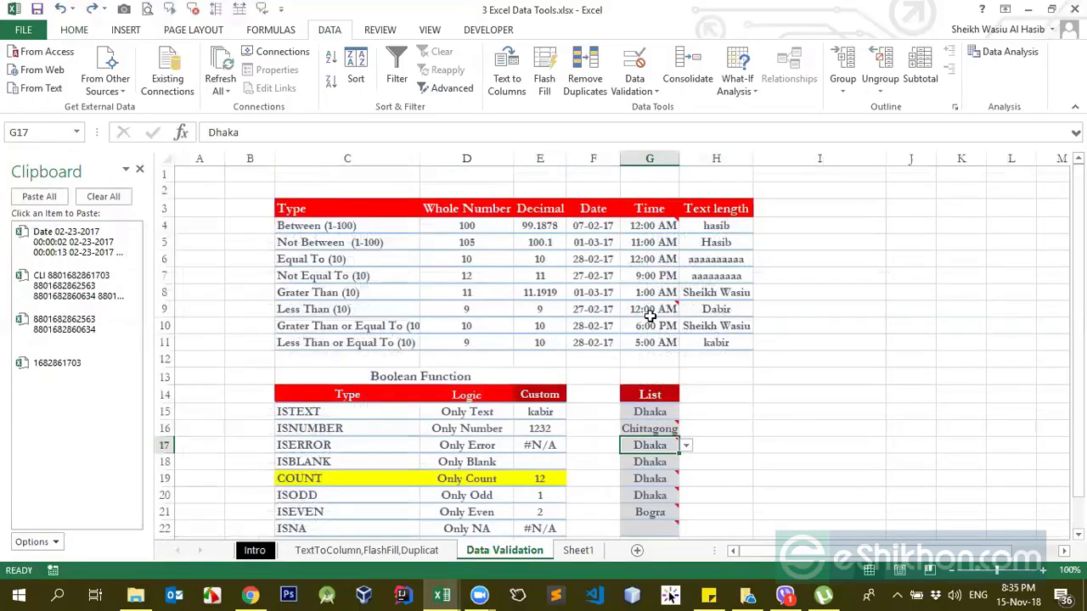
click(685, 445)
scroll(755, 429, down, 3)
click(700, 346)
click(664, 294)
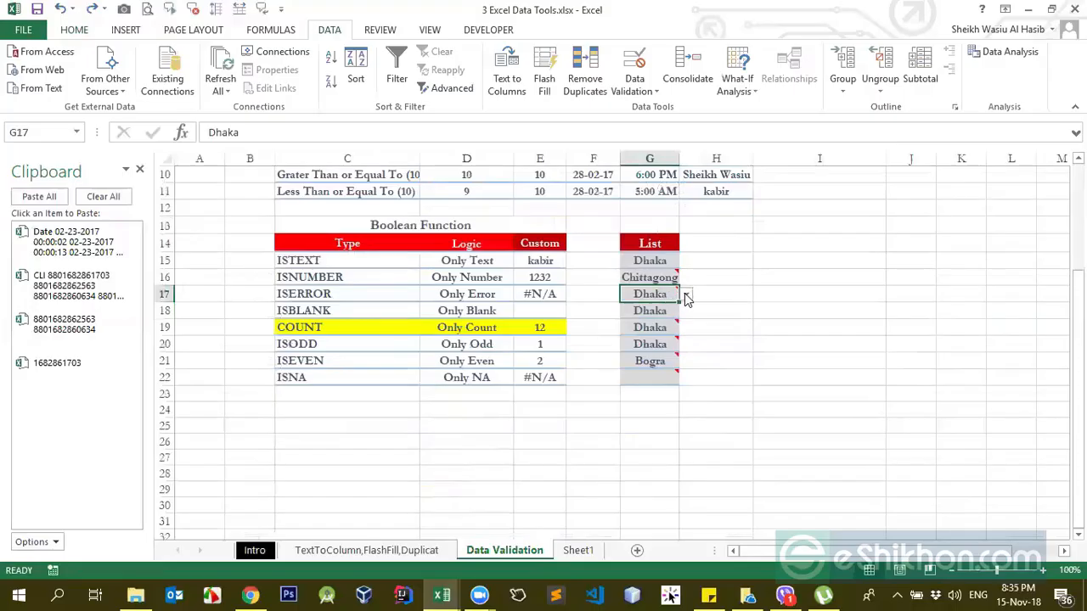
Step: Pick Khulna, Comilla and finally Noakhali from the drop-down list in cell G17
click(685, 293)
click(649, 321)
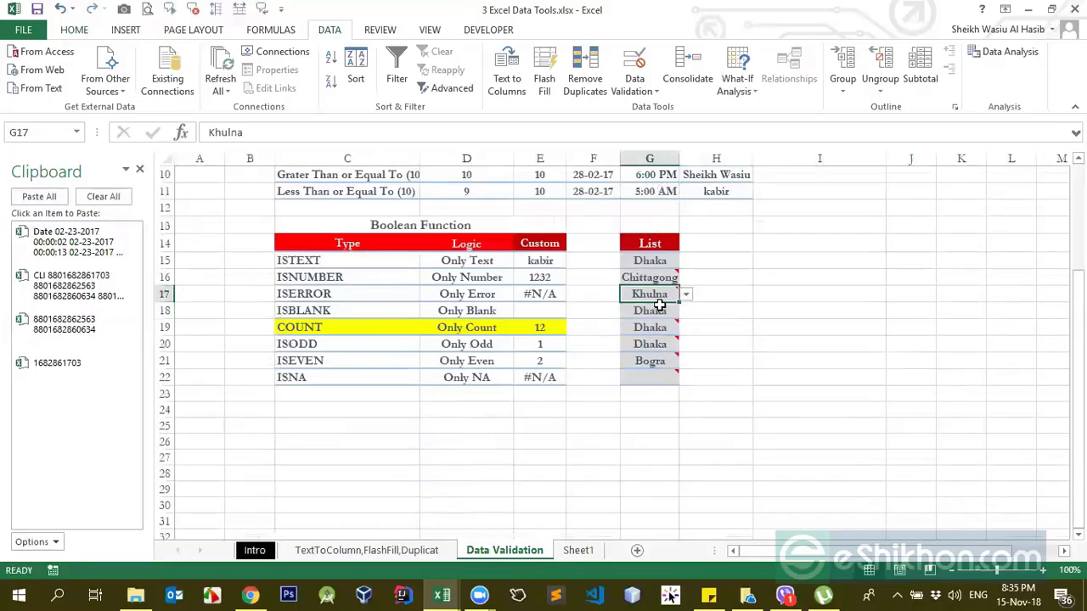
click(689, 297)
click(666, 351)
click(687, 295)
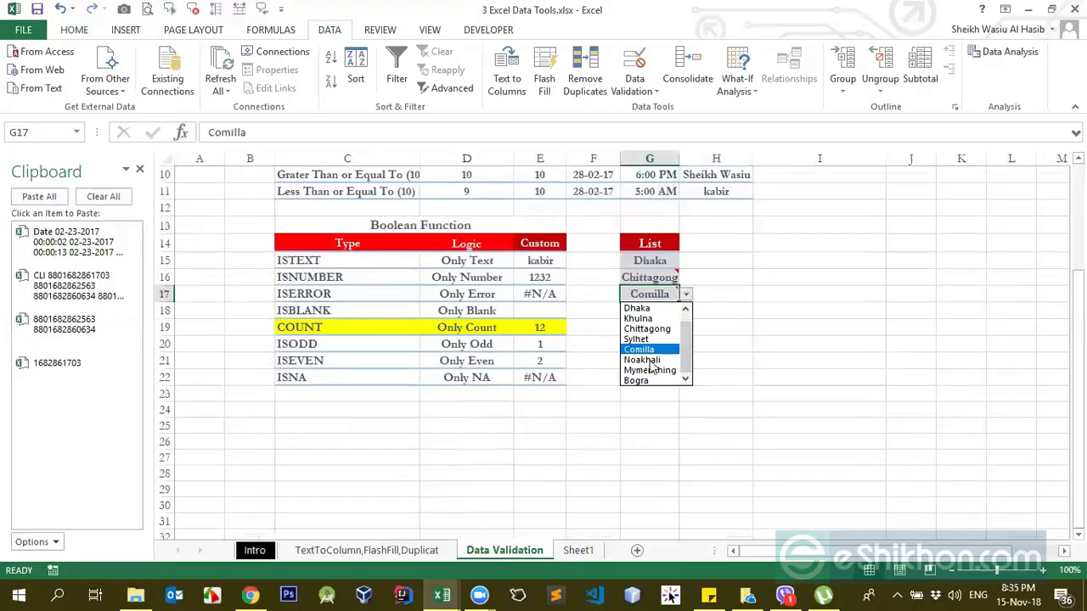
click(655, 360)
click(685, 309)
click(656, 277)
Step: Review the upper validation table, focusing on the Text length entries in H4 and H5 and the date in F7
scroll(653, 280, up, 3)
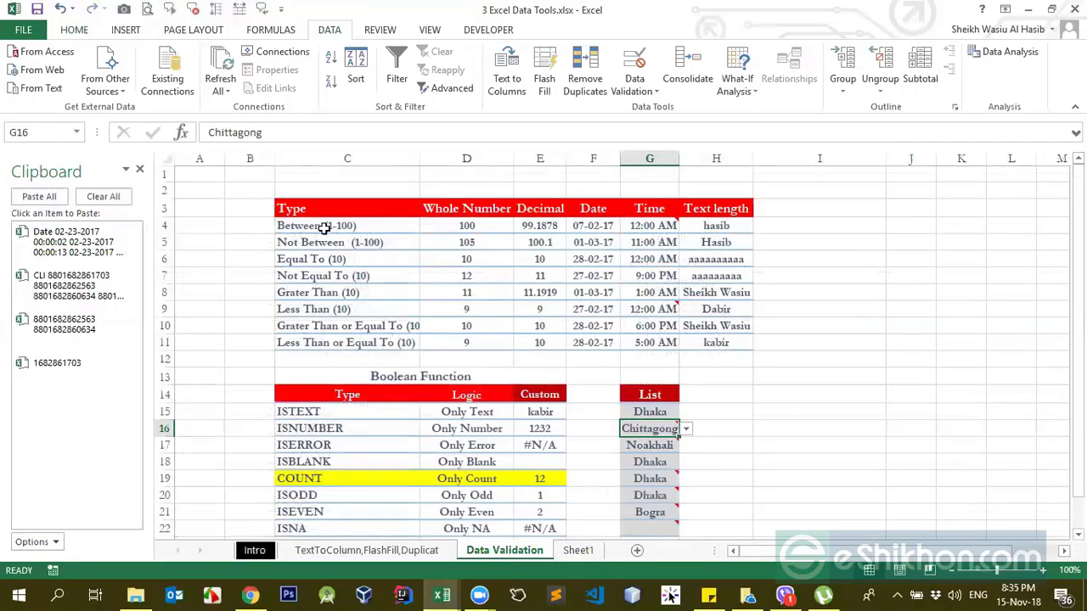
click(712, 227)
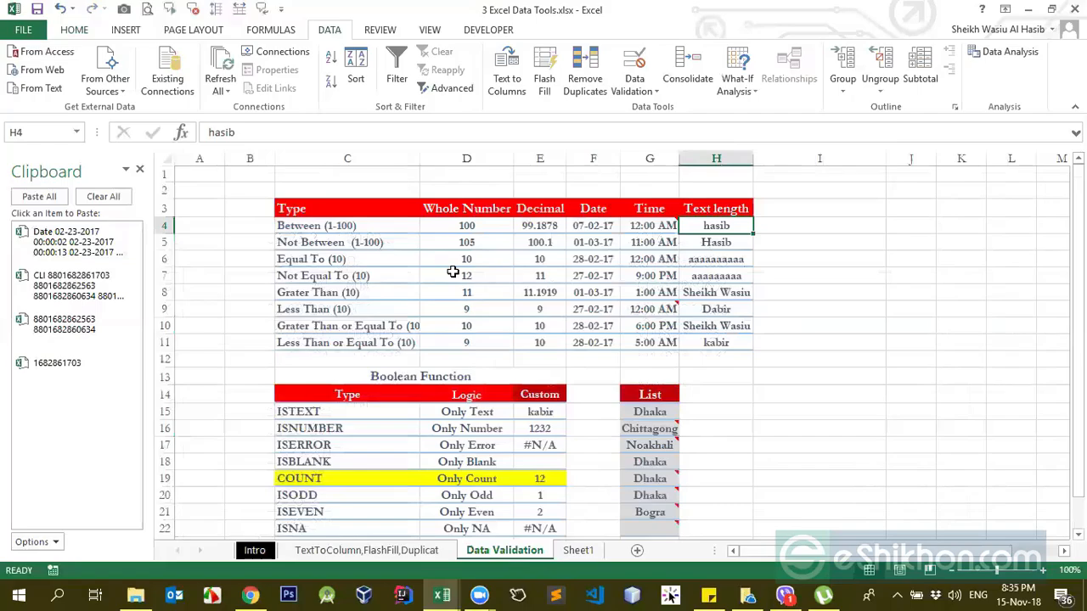
click(605, 282)
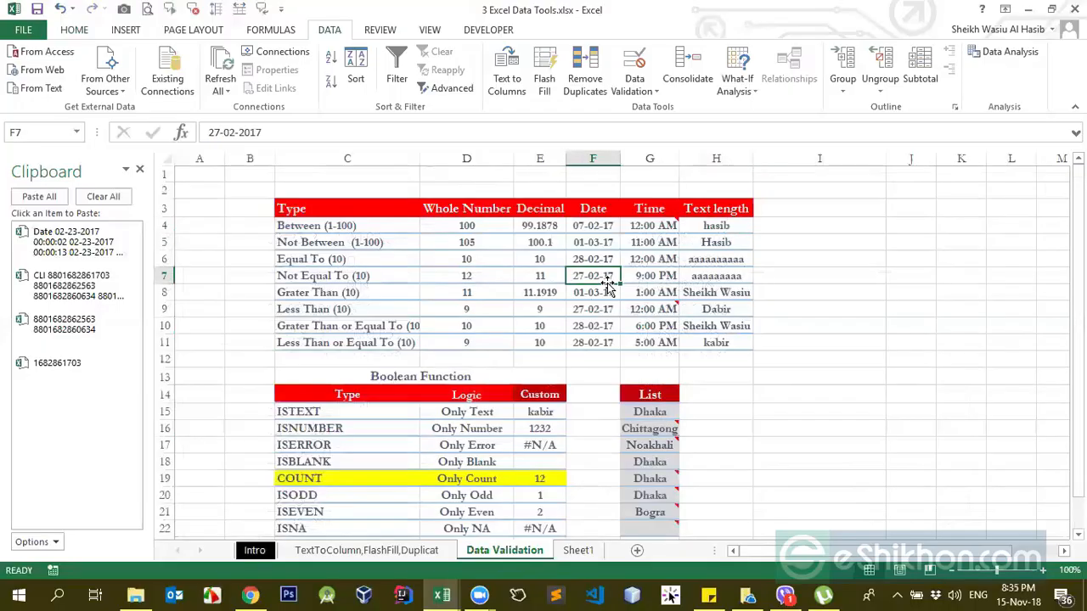
click(709, 254)
click(727, 226)
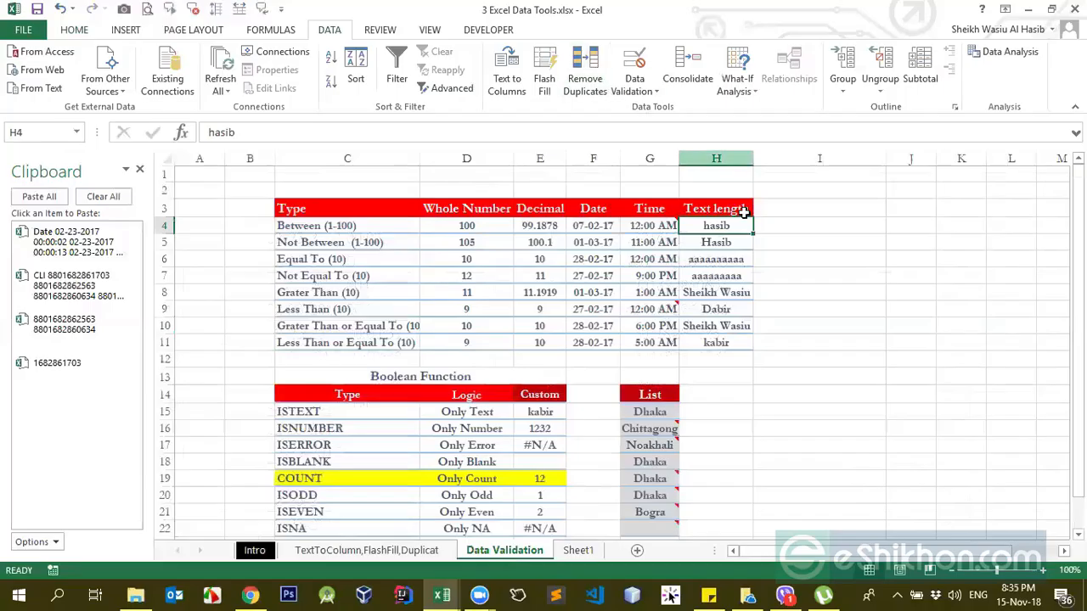
Step: Open the Data Validation settings for the empty cell I4 and move the dialog beside that cell
click(774, 228)
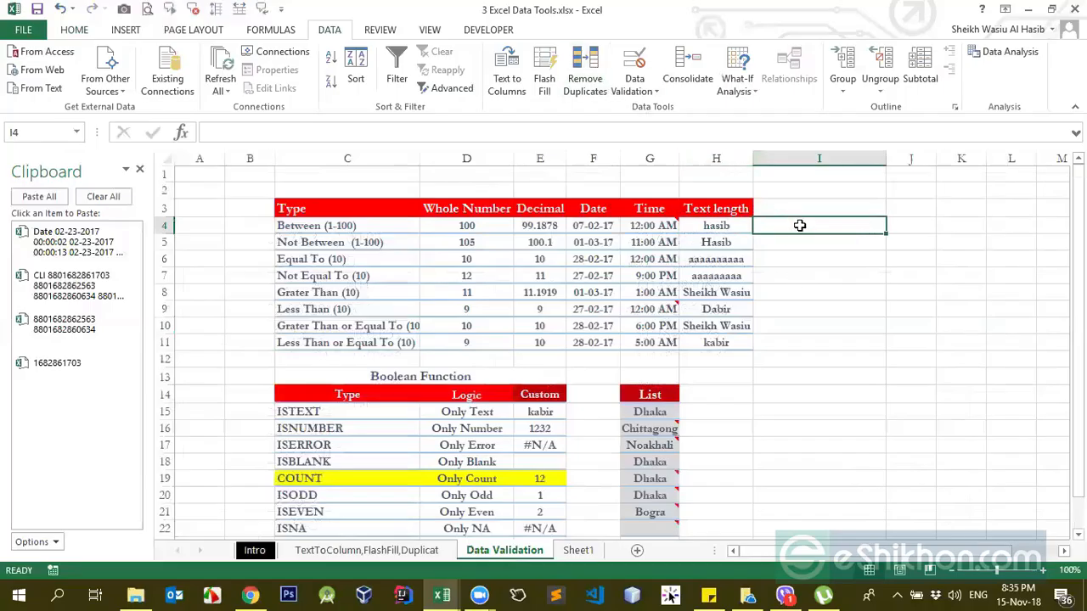
click(635, 89)
click(645, 88)
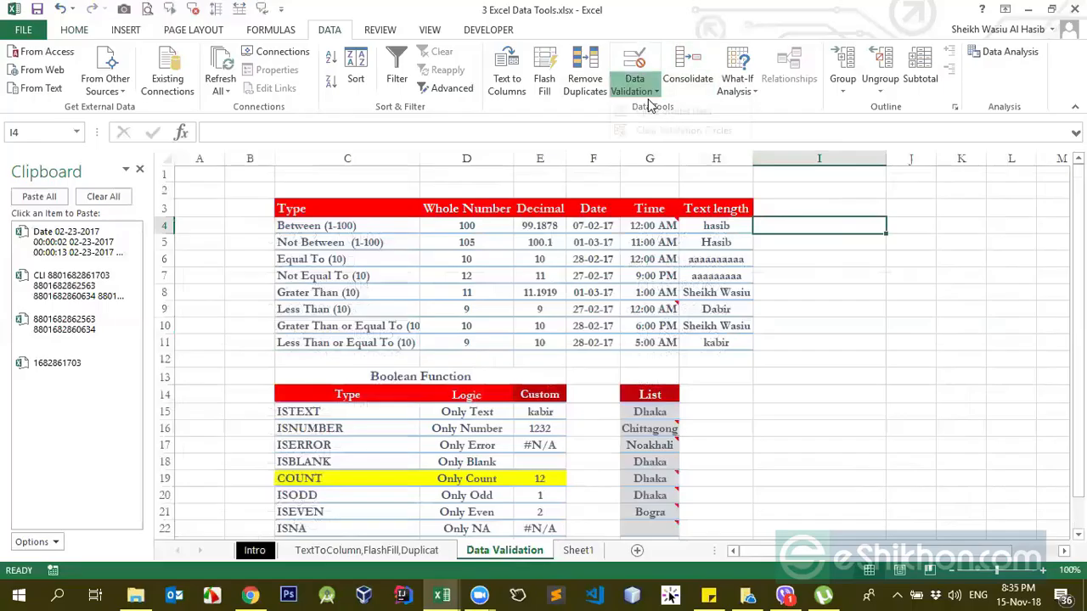
click(646, 90)
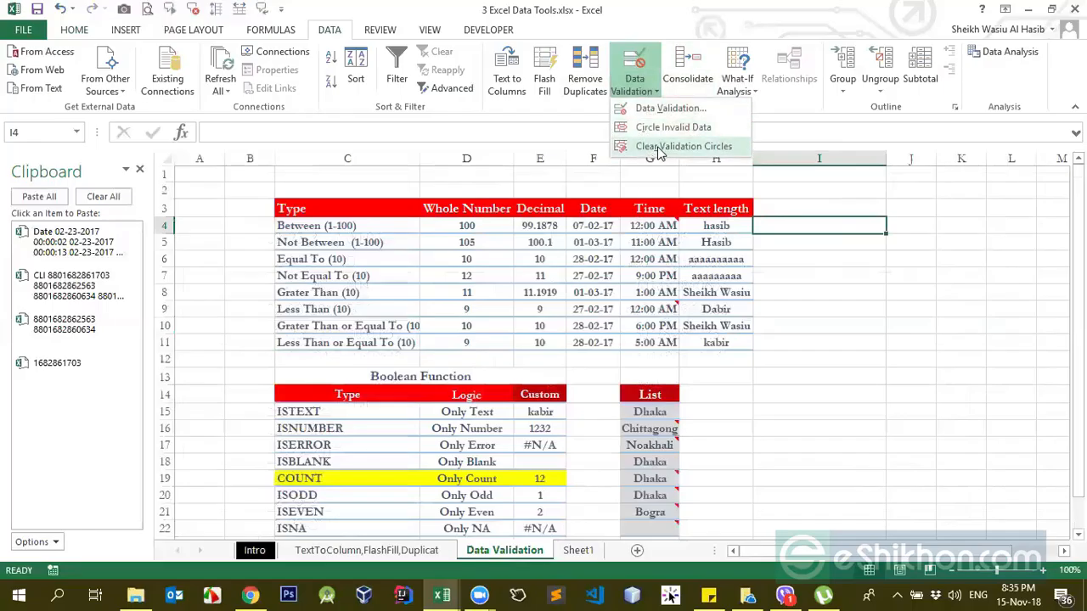
click(656, 92)
click(655, 92)
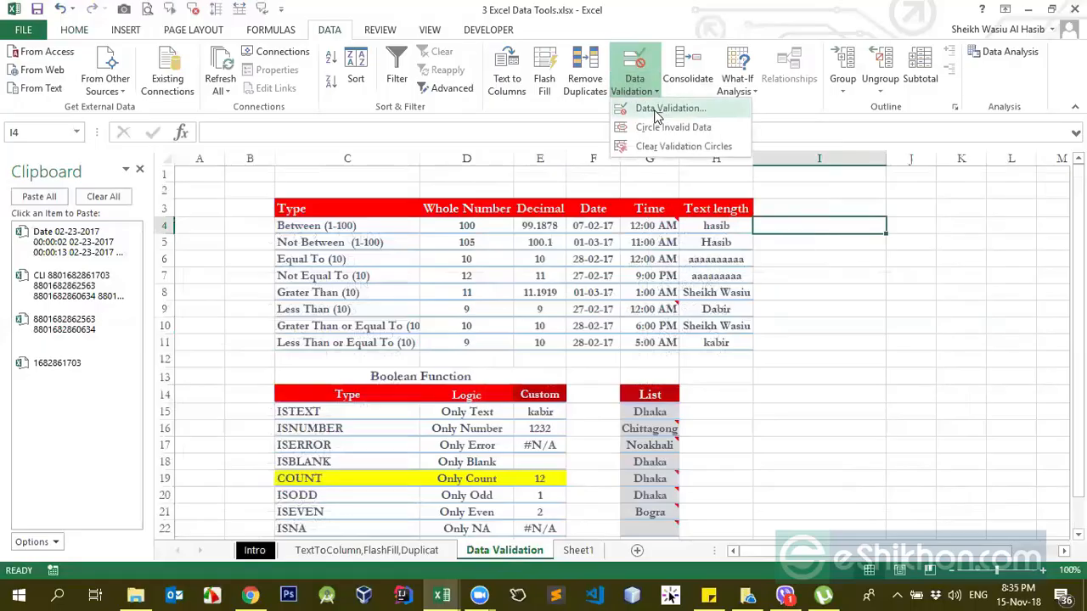
click(669, 109)
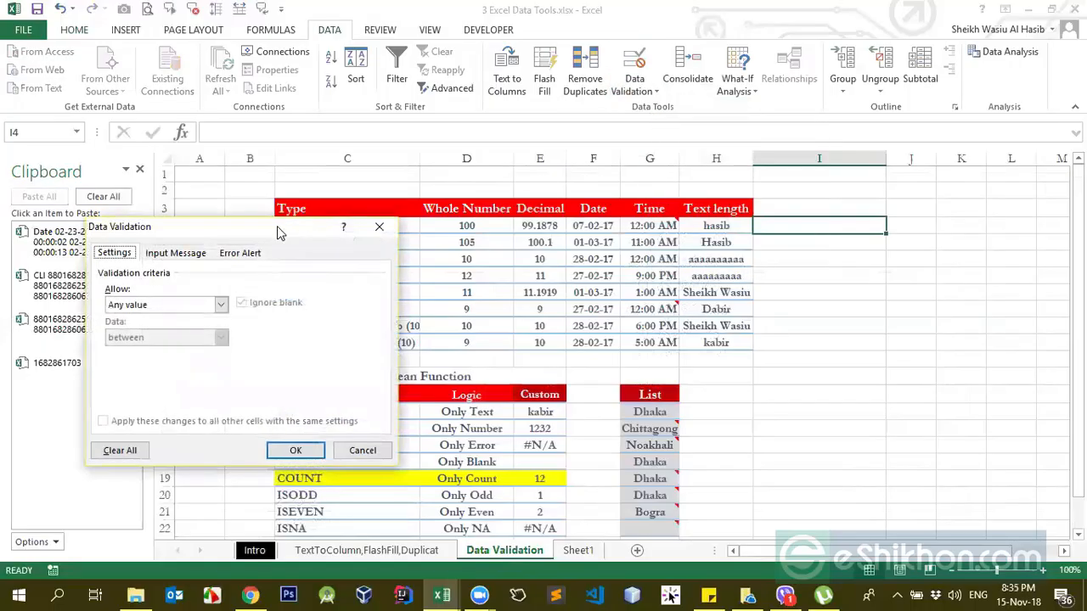
mouse_move(820, 254)
mouse_down()
mouse_move(735, 259)
mouse_move(827, 274)
mouse_up()
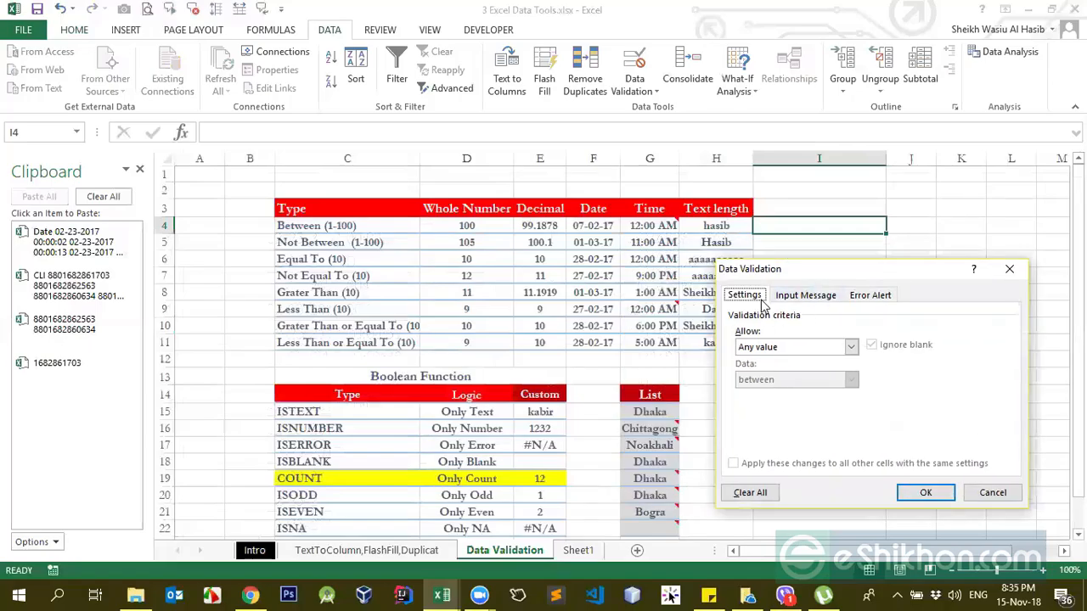
click(766, 358)
click(766, 359)
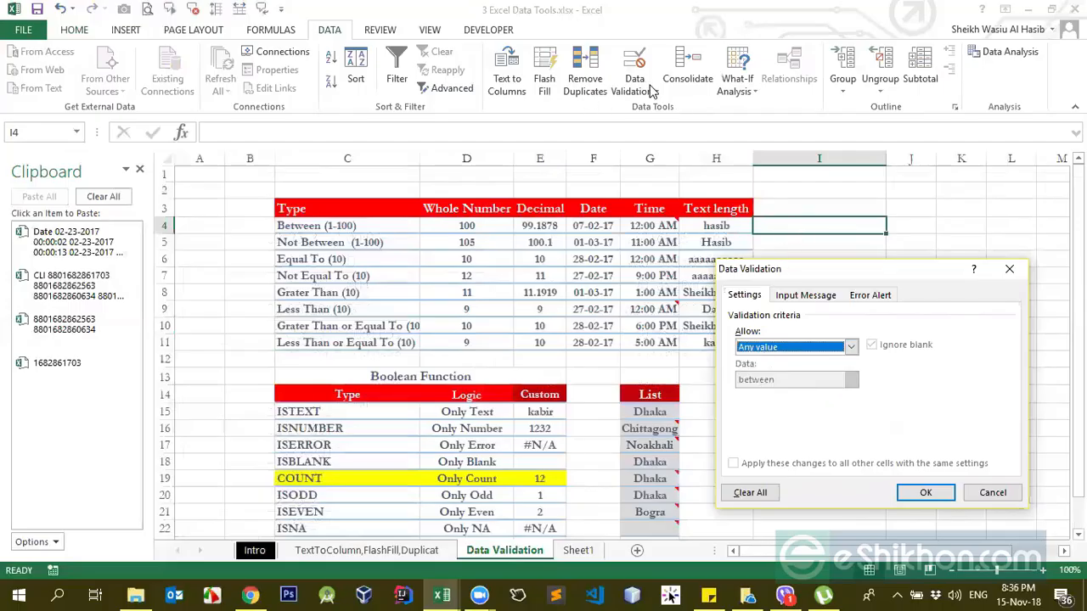
drag(792, 278, 342, 208)
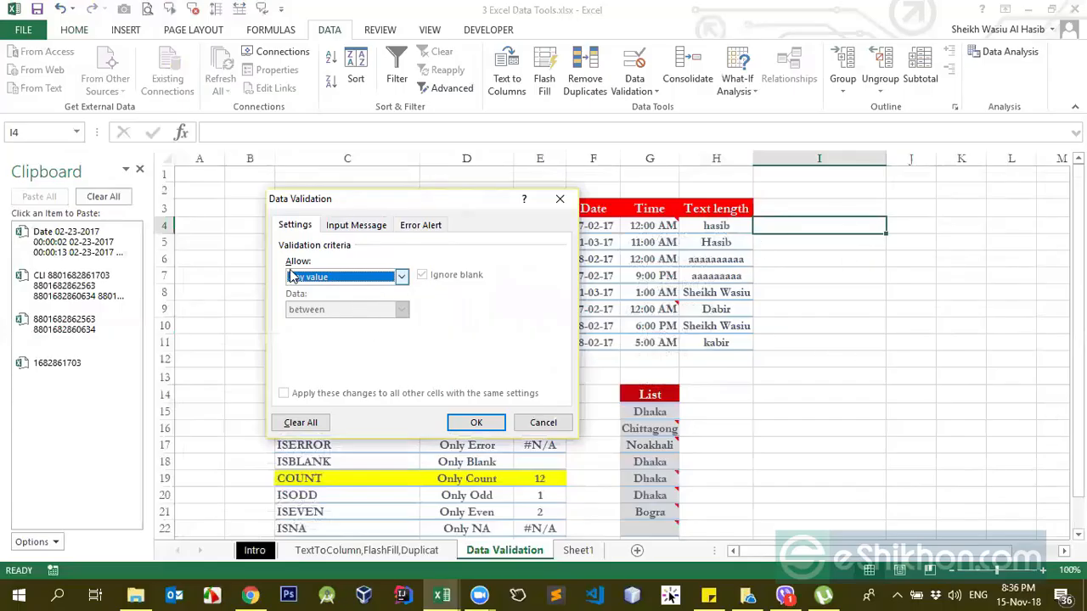
Step: Restrict I4 to whole numbers using the between condition
click(381, 278)
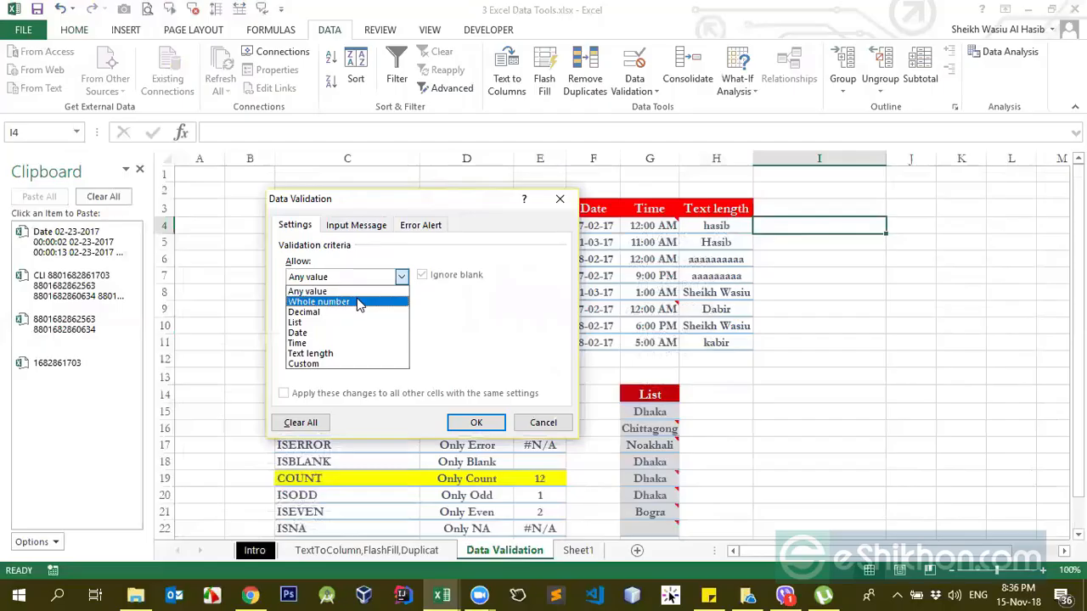
click(357, 302)
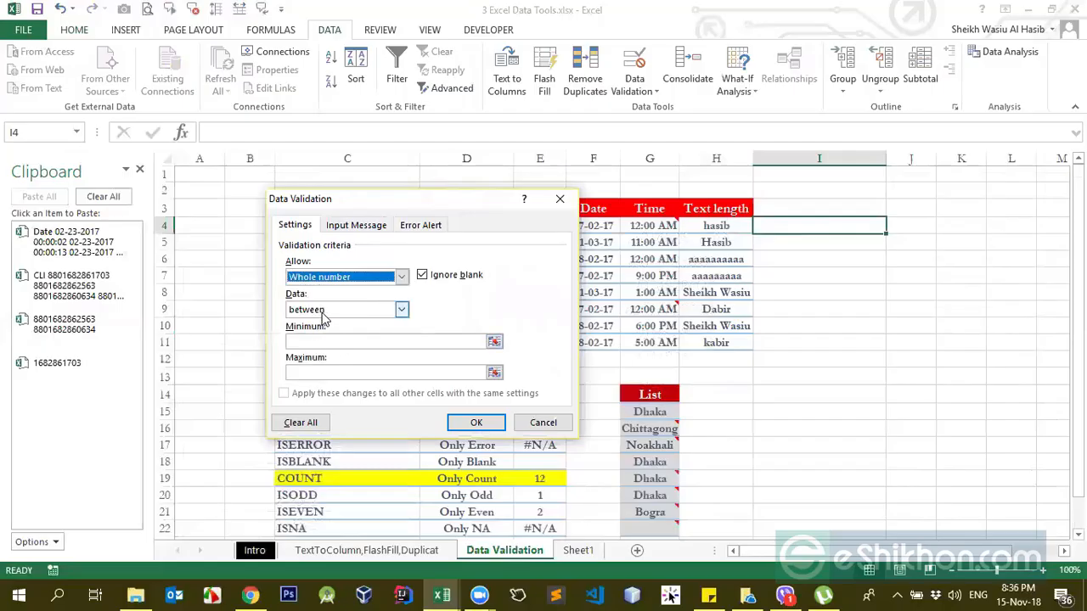
click(323, 317)
click(325, 321)
click(364, 309)
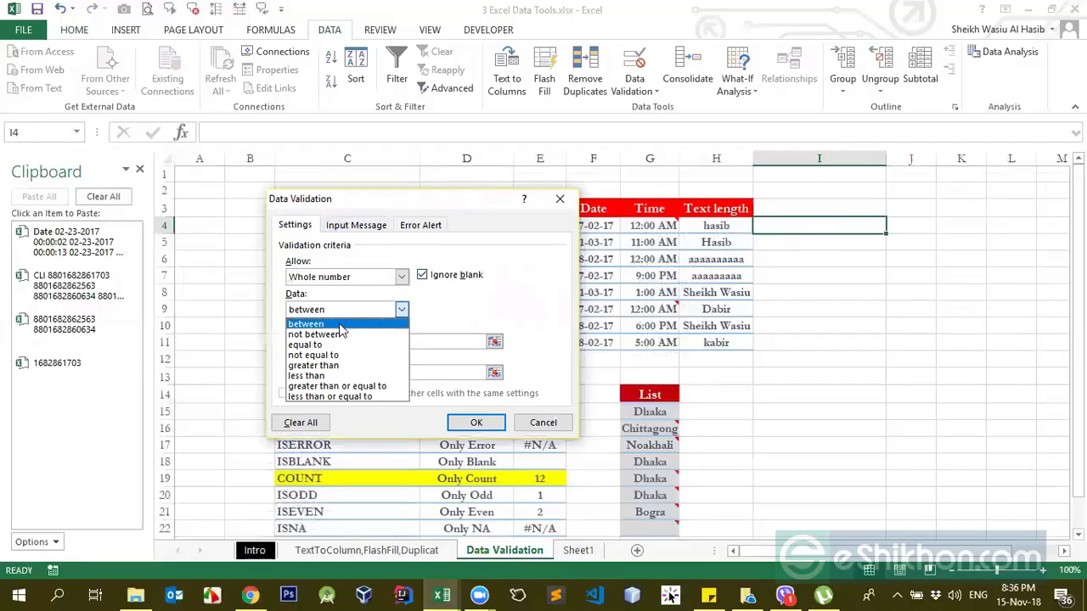
click(340, 324)
click(344, 314)
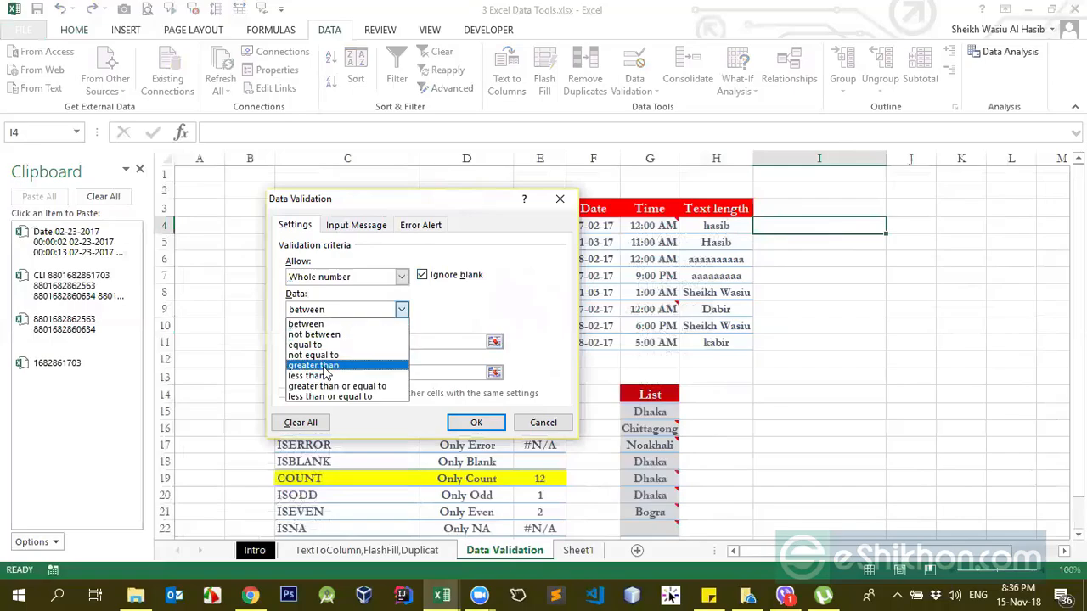
click(307, 324)
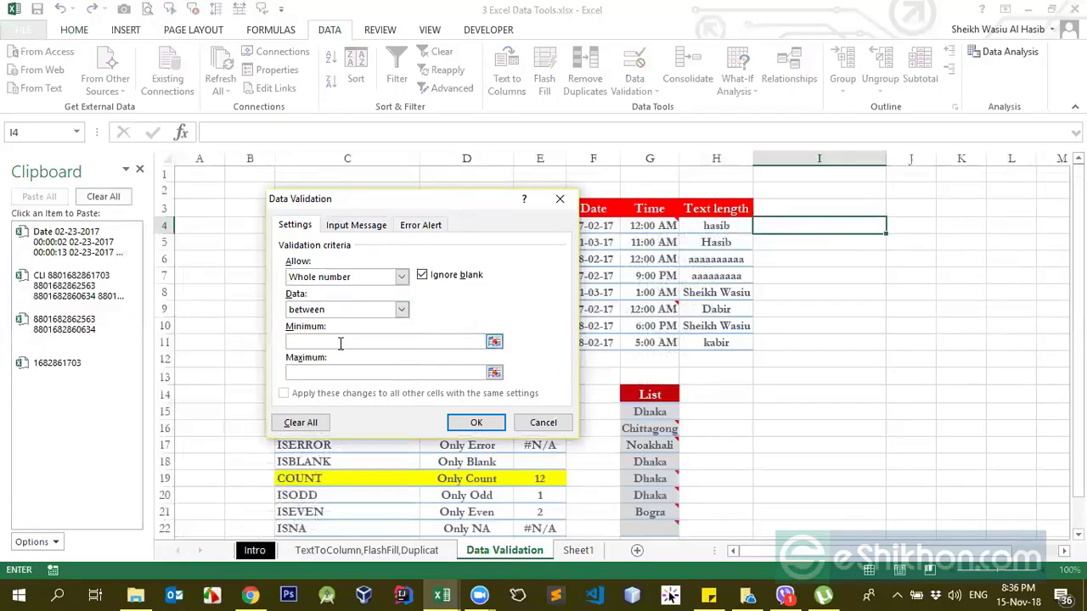
Step: Set the minimum to 0 and the maximum to 10, and apply the validation rule to I4
click(339, 342)
text(0)
click(353, 372)
click(422, 276)
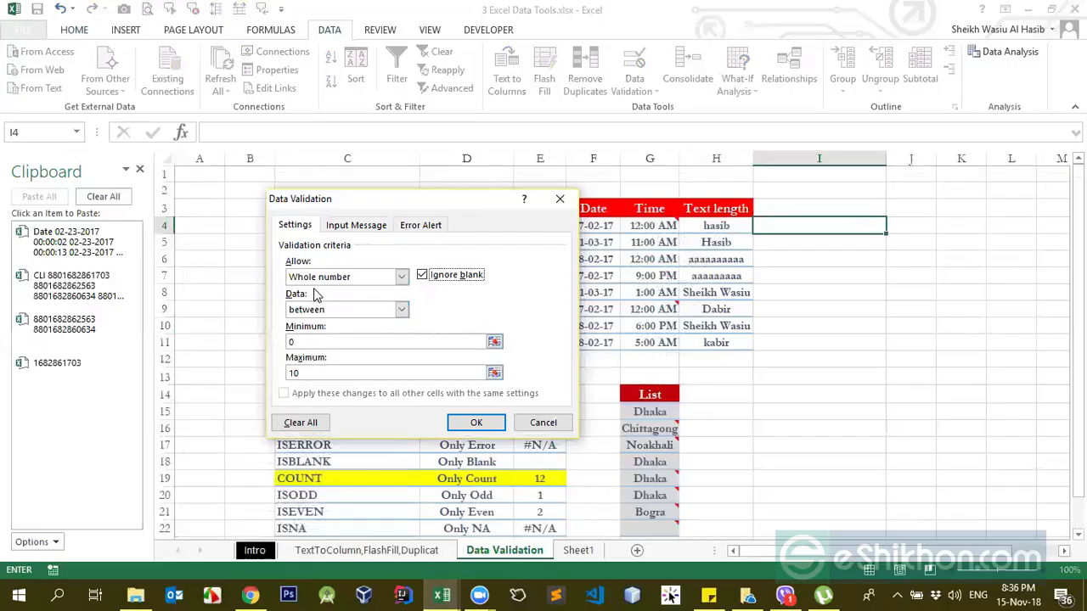
click(476, 422)
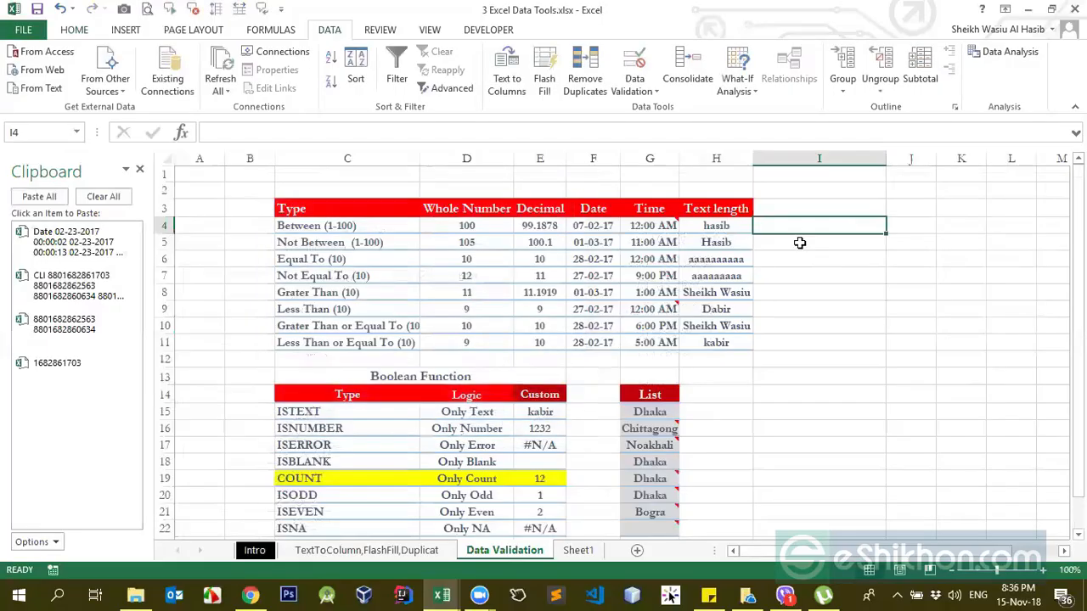
Step: Fill cell I4 with yellow to mark the validated cell
click(793, 256)
click(794, 226)
click(73, 30)
click(241, 83)
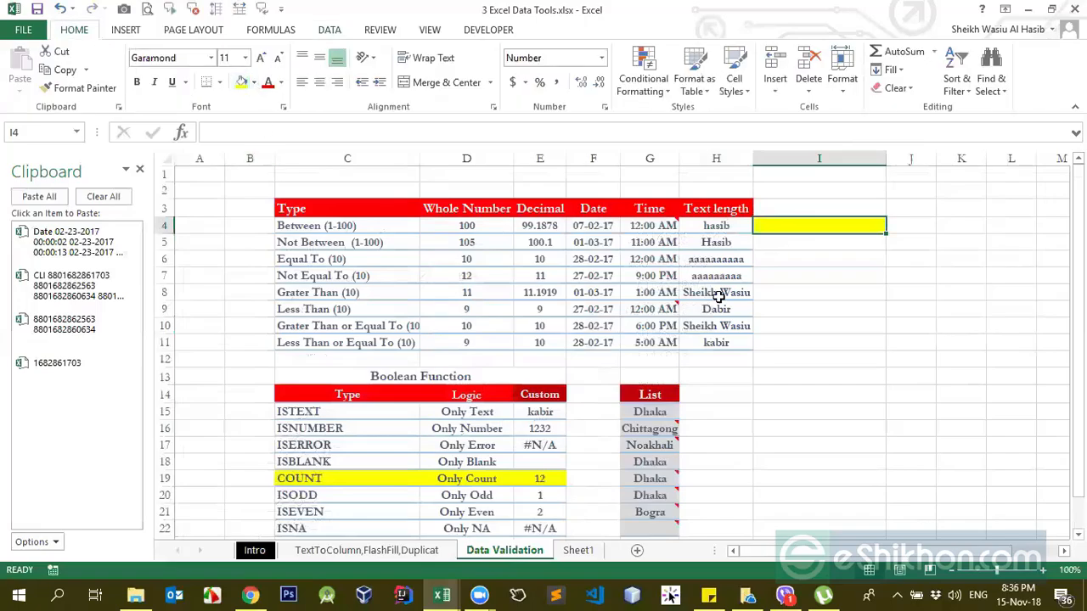
Step: Test the whole-number rule by entering 0 and 10, one after the other, in I4
click(793, 259)
text(0)
key(Return)
key(Up)
text(10)
key(Return)
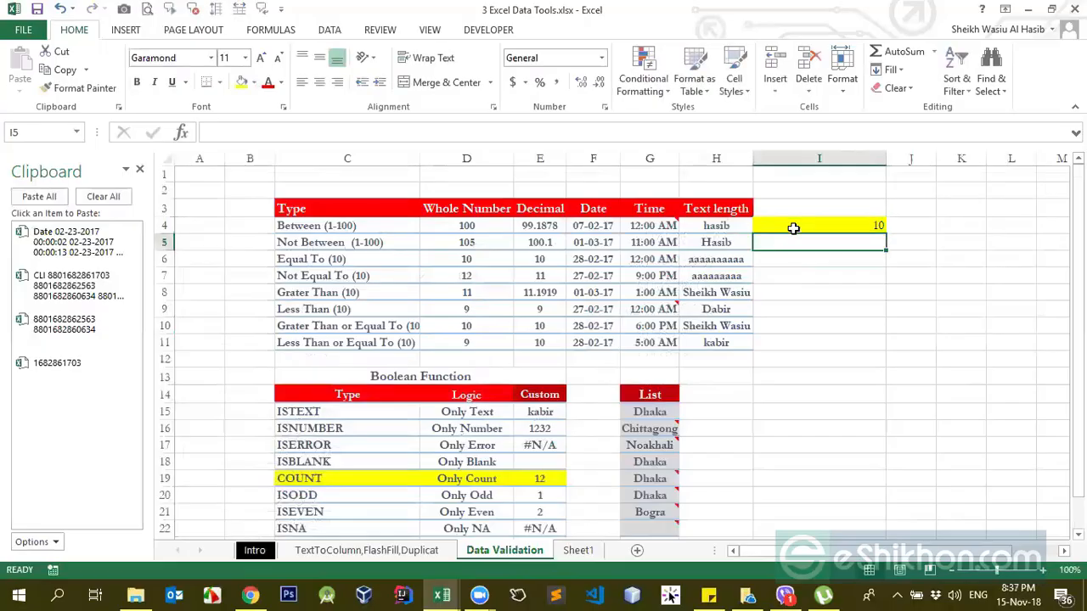
Step: Try to enter 11 in I4, outside the allowed range, and cancel the entry
key(Up)
text(11)
key(Return)
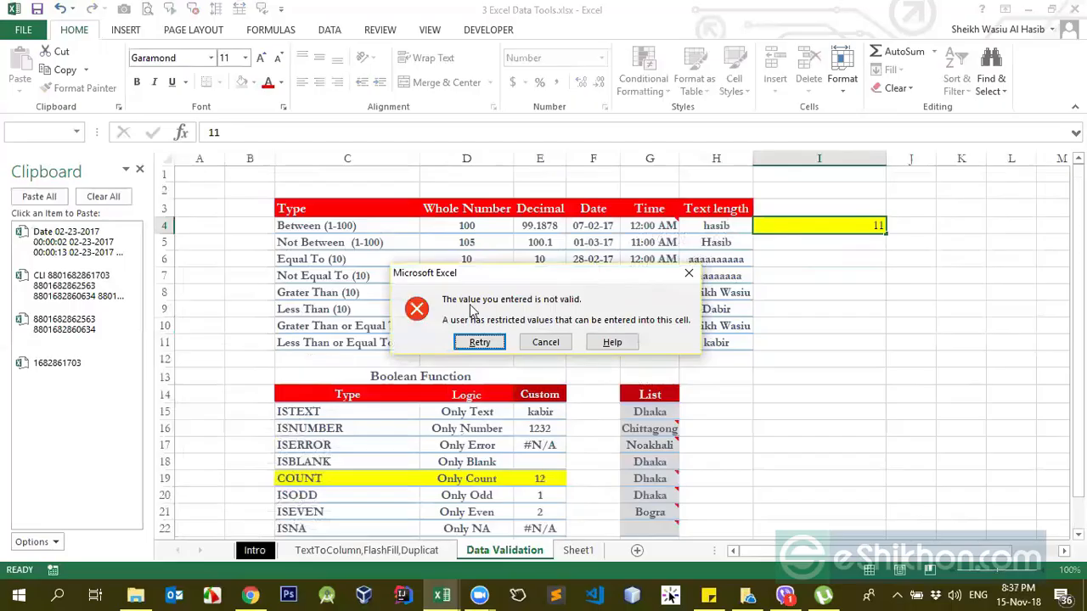
click(547, 342)
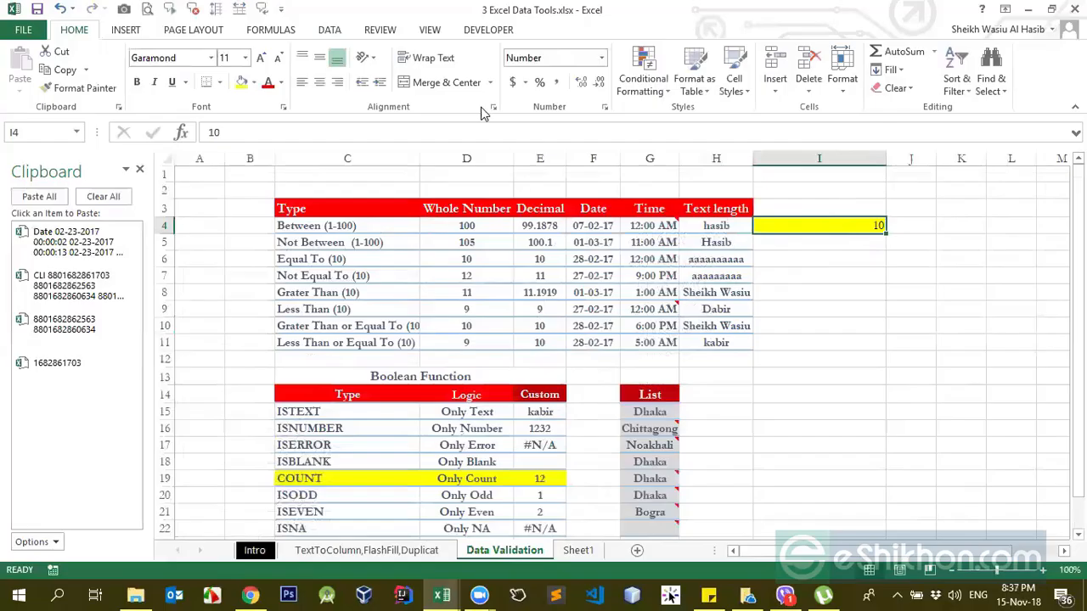
Step: Change the validation condition of I4 to not between and apply it
click(333, 33)
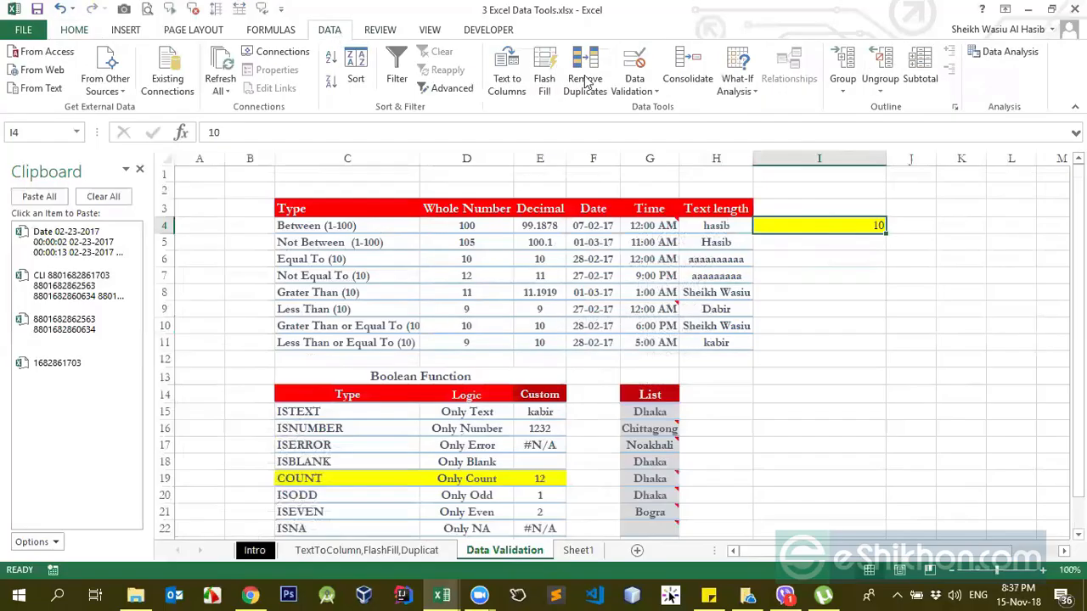
click(645, 91)
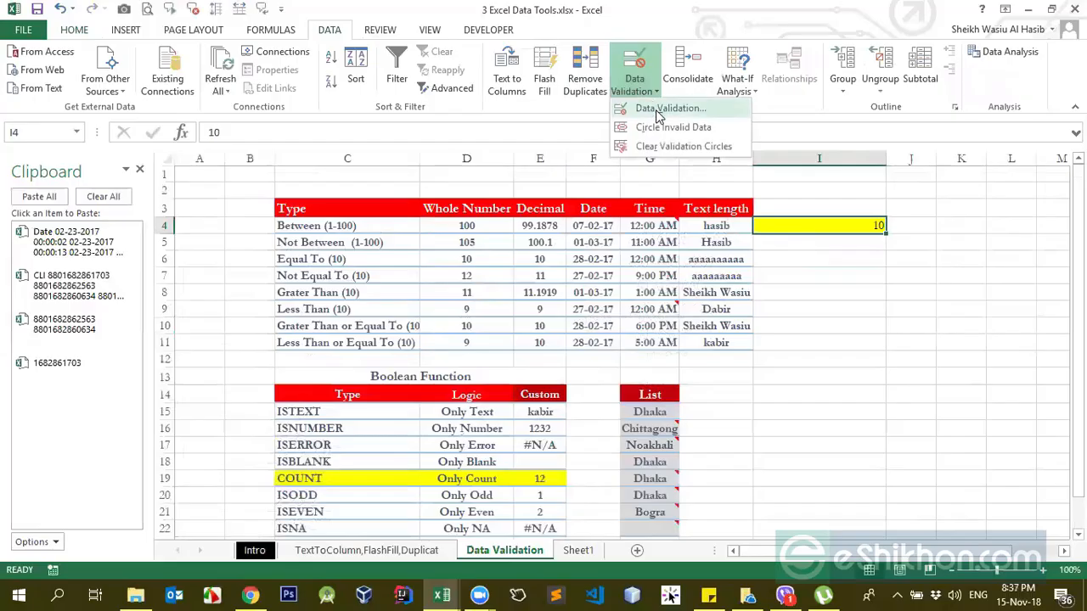
click(655, 107)
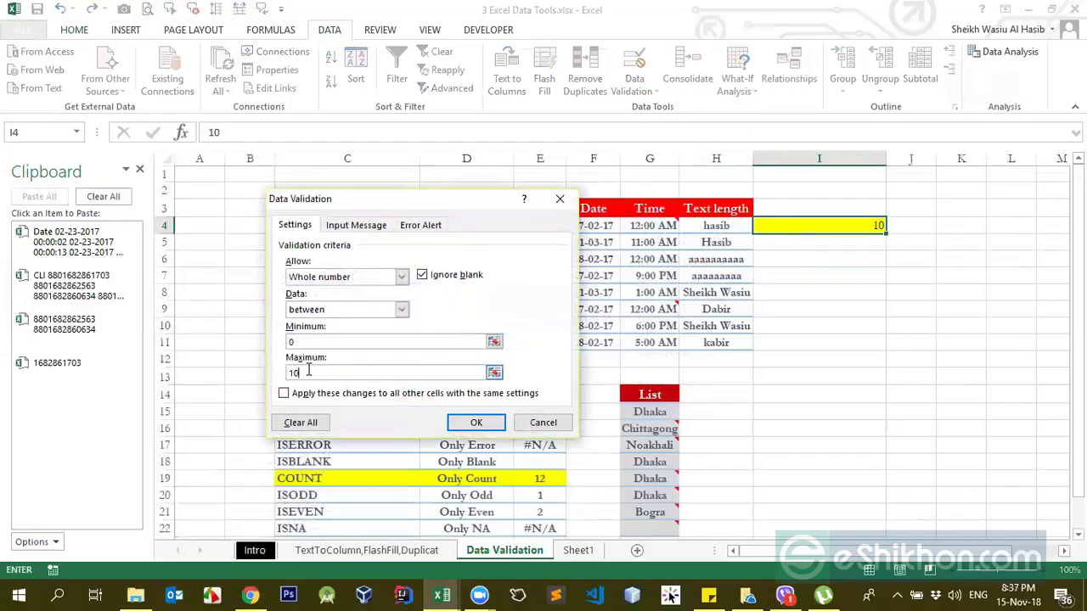
click(367, 311)
click(337, 336)
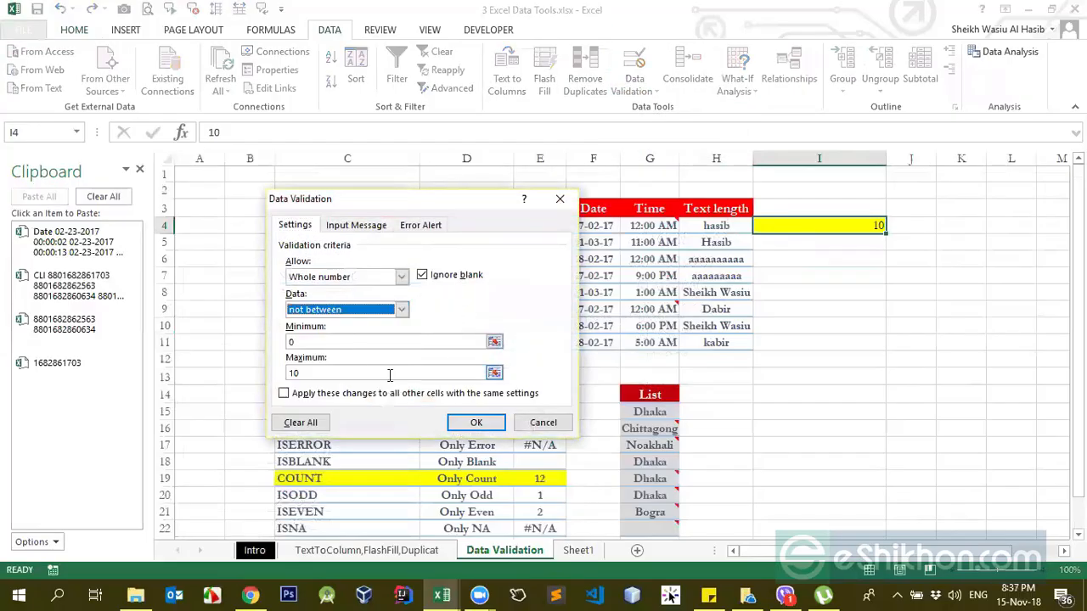
click(475, 425)
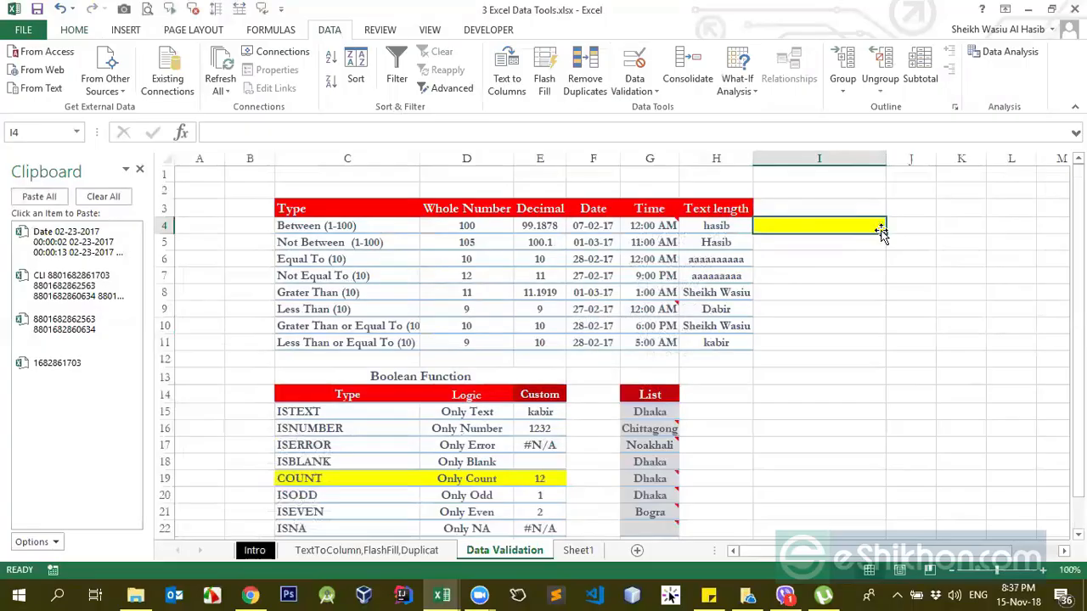
Step: Test the not between rule in I4 by trying 0 and 10 and finally entering 11
click(839, 276)
click(838, 224)
text(0)
key(Return)
click(558, 341)
text(10)
key(Return)
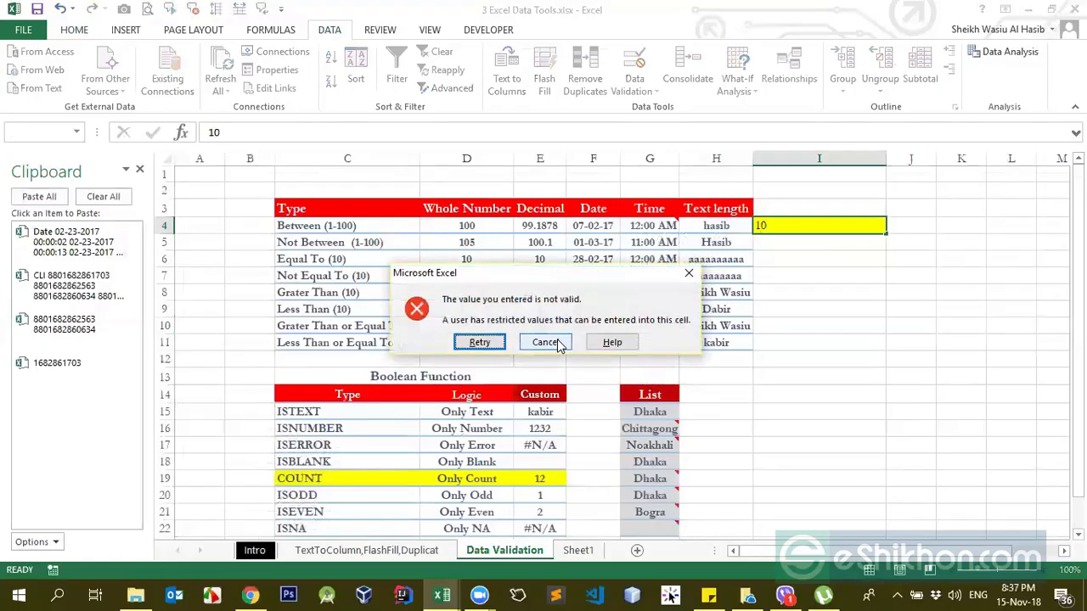
key(Return)
text(11)
key(Return)
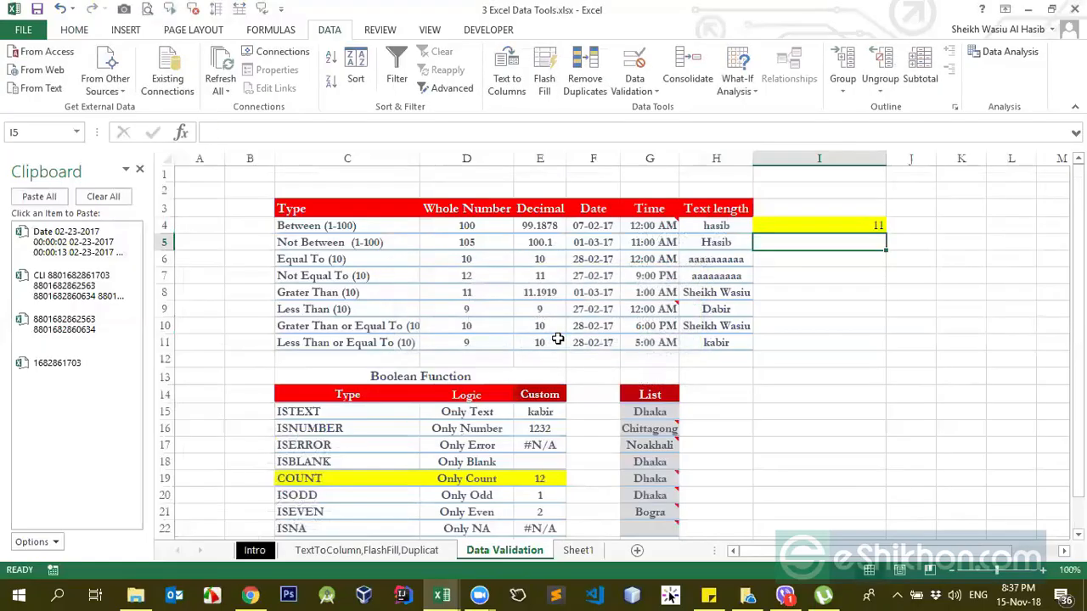
Step: Change I4's whole-number validation to greater than or equal to a minimum of 100 and apply it
click(792, 226)
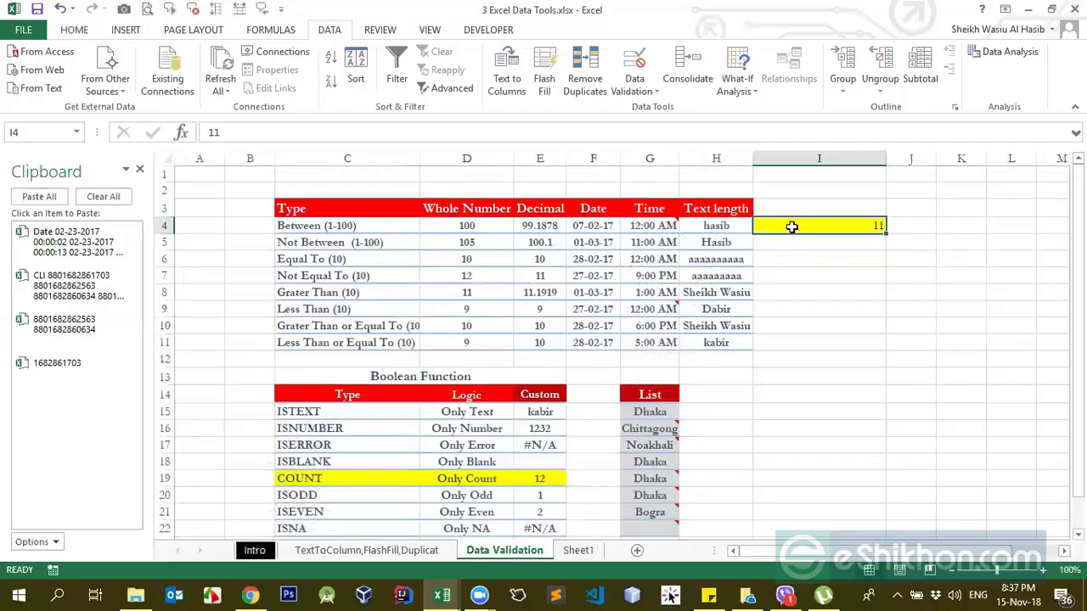
click(634, 91)
click(643, 108)
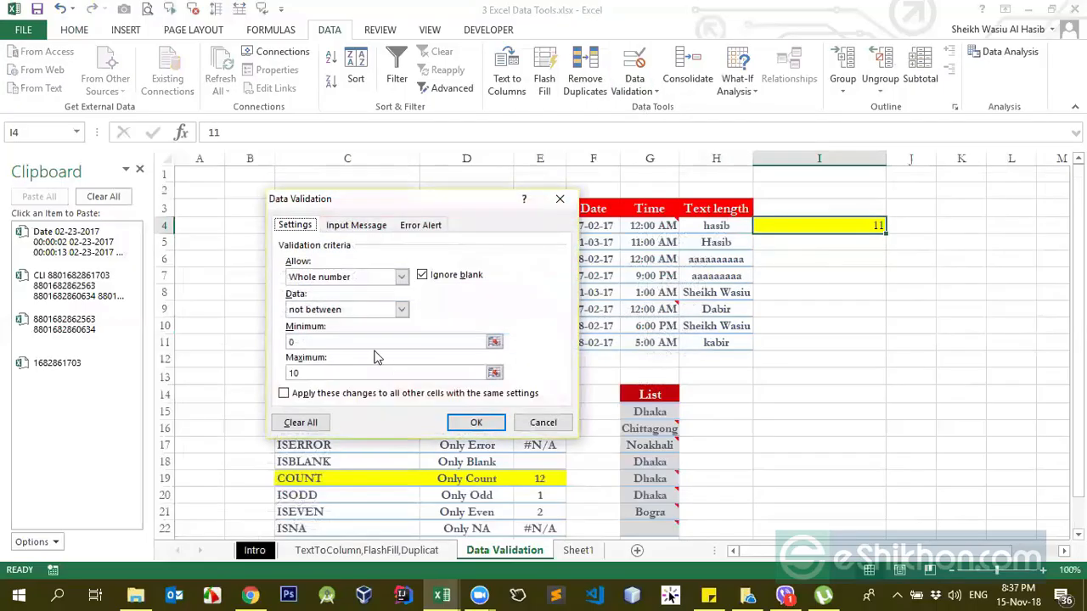
click(361, 308)
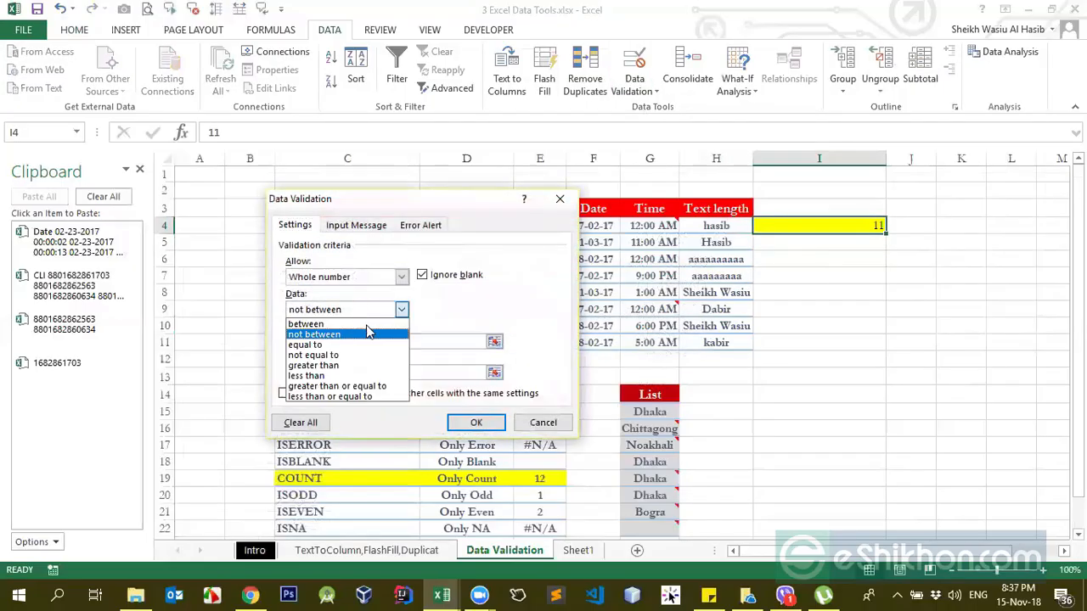
click(359, 391)
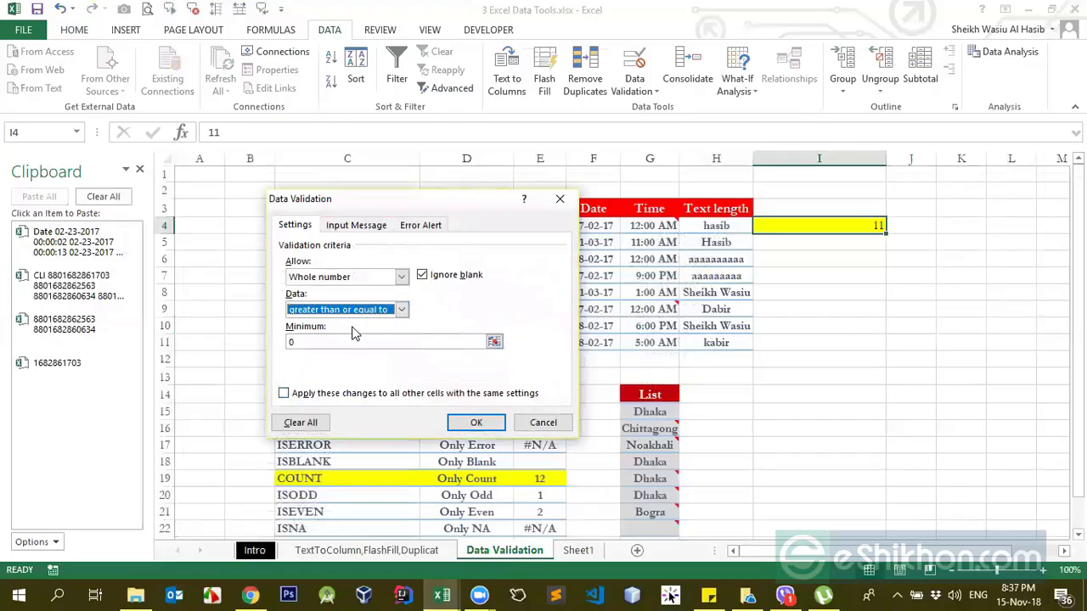
click(331, 342)
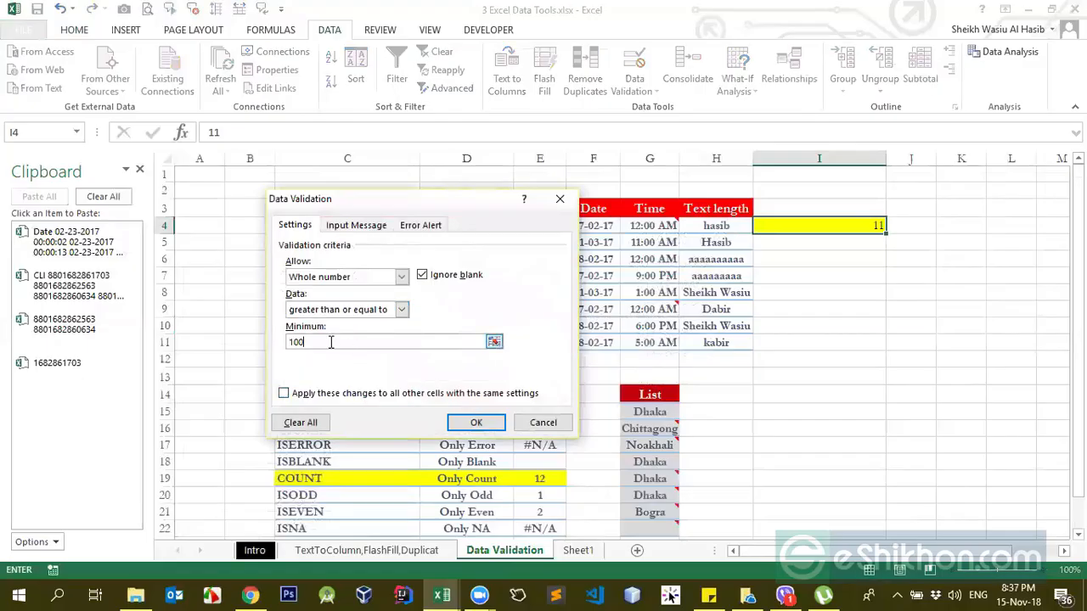
click(479, 423)
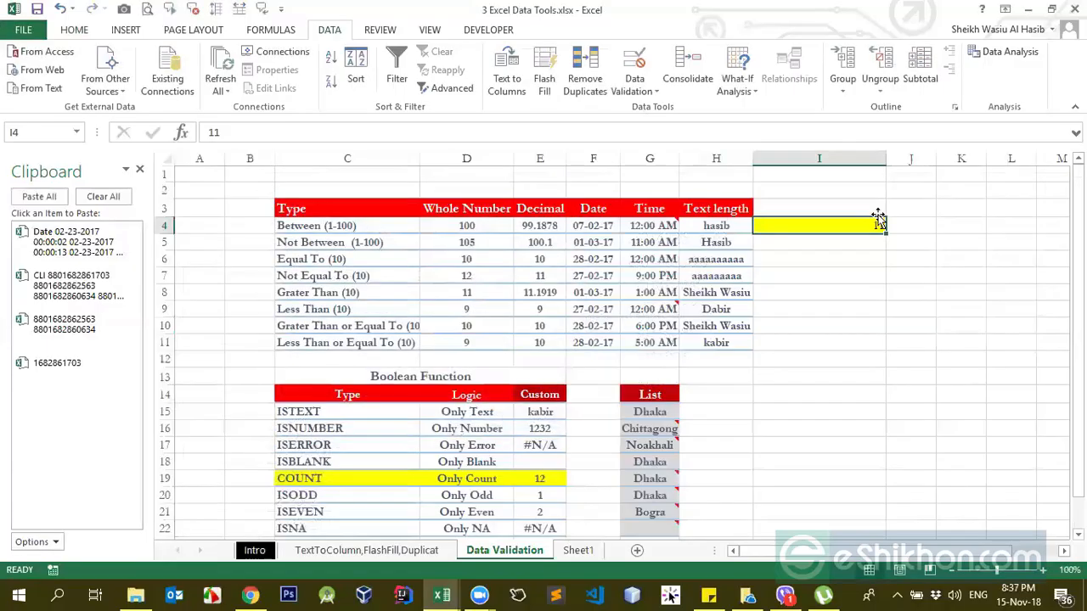
Step: Test the minimum rule in I4 by re-entering 11, then retry the entry with 100
double_click(878, 226)
key(Return)
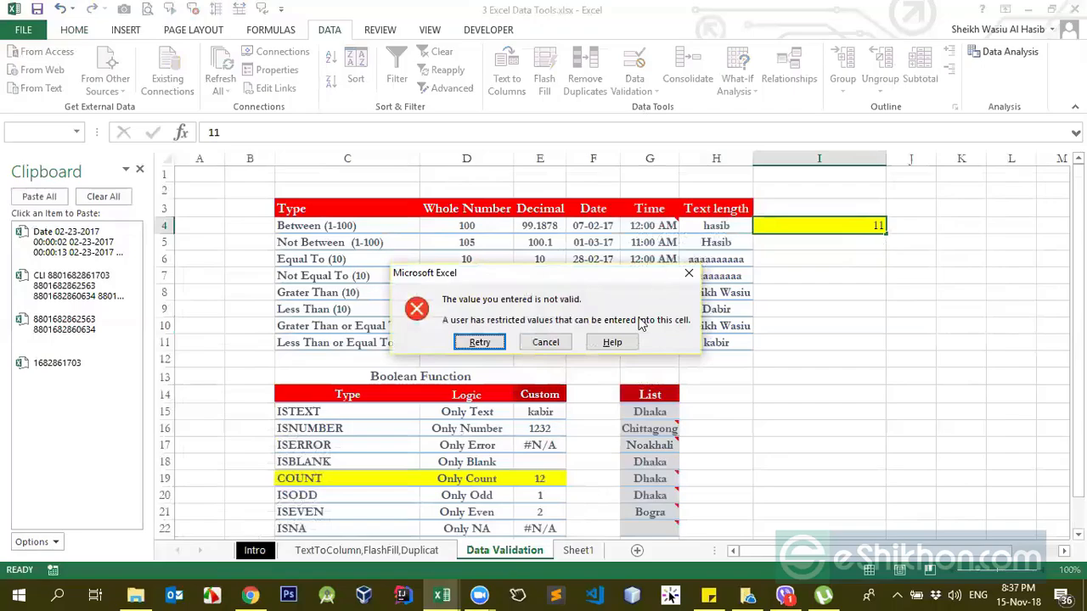
key(Return)
text(1)
key(Return)
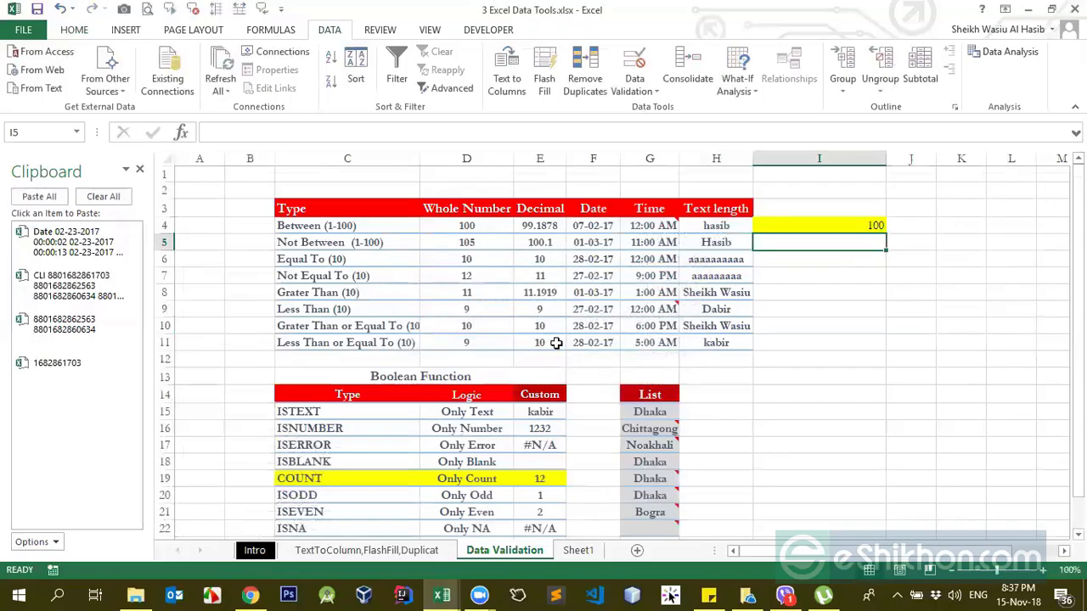
Step: Change I4's validation to allow decimals between a minimum of 0 and a maximum of 10, and apply it
click(819, 225)
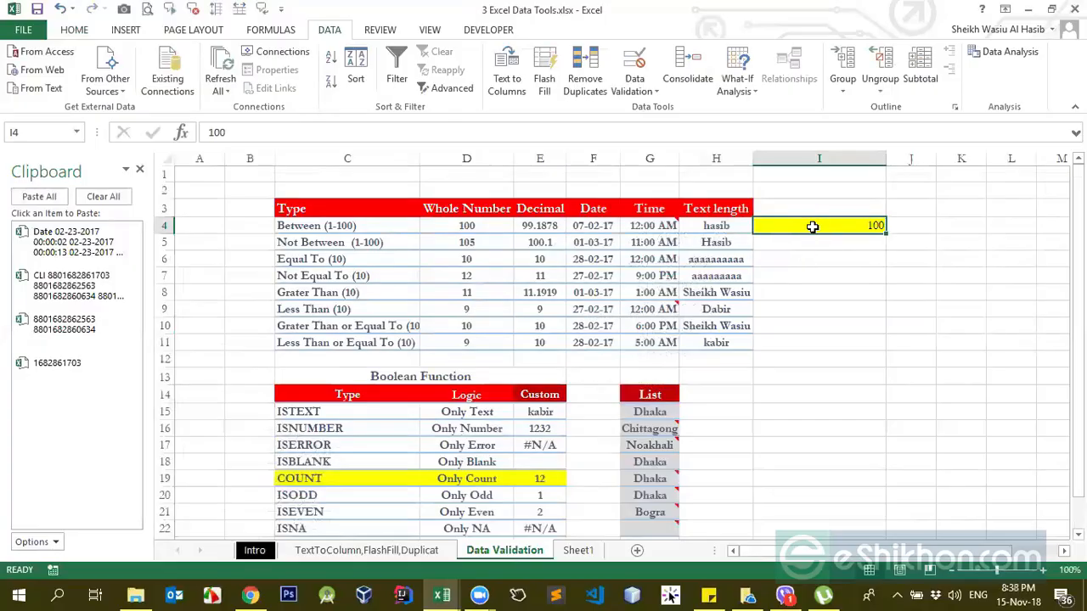
click(640, 94)
click(666, 109)
click(401, 277)
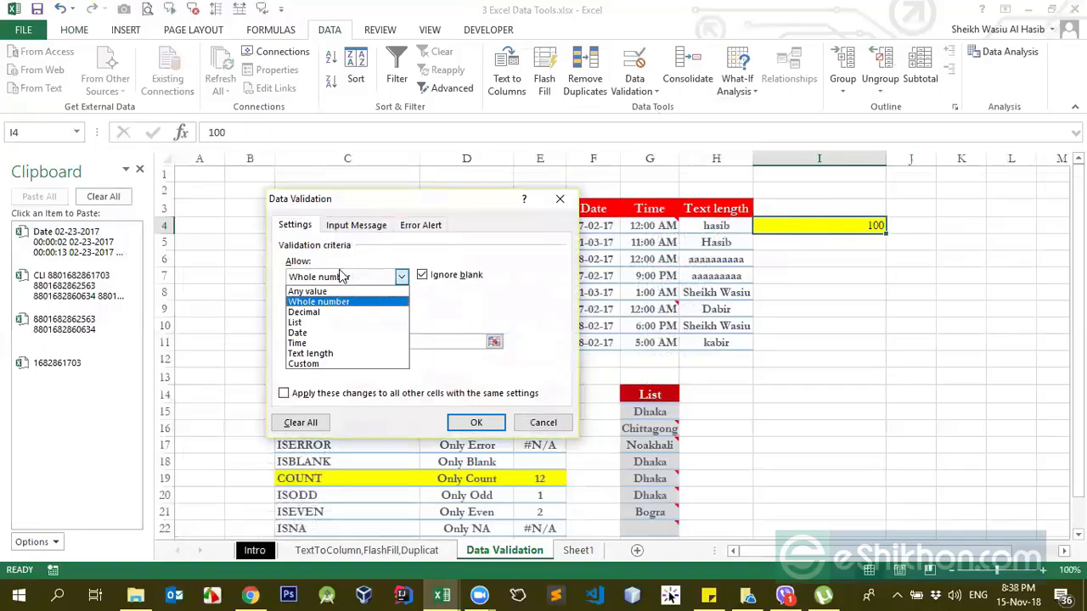
click(343, 302)
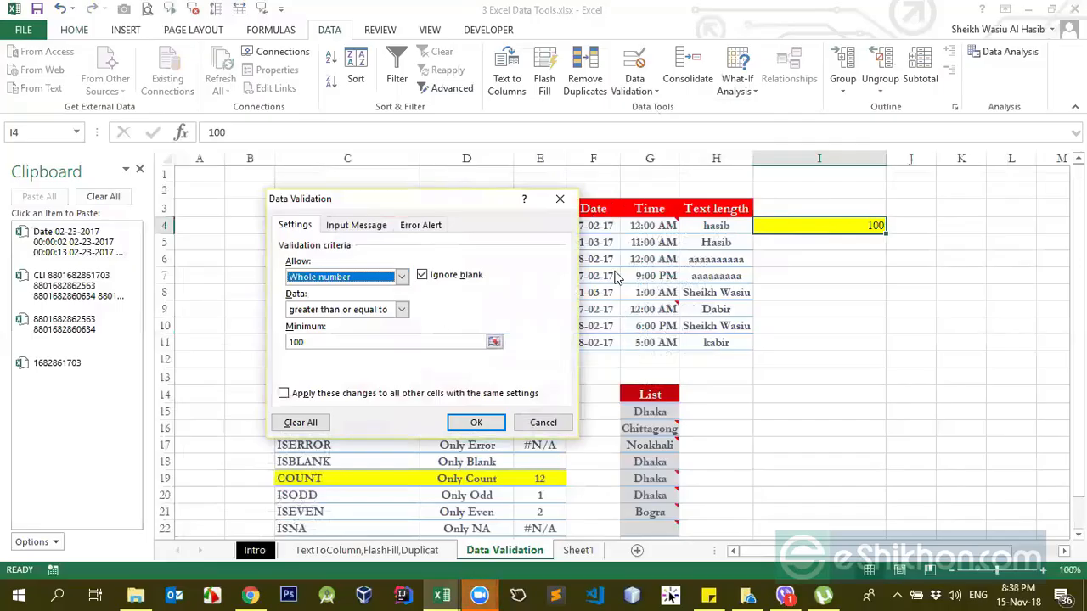
click(343, 281)
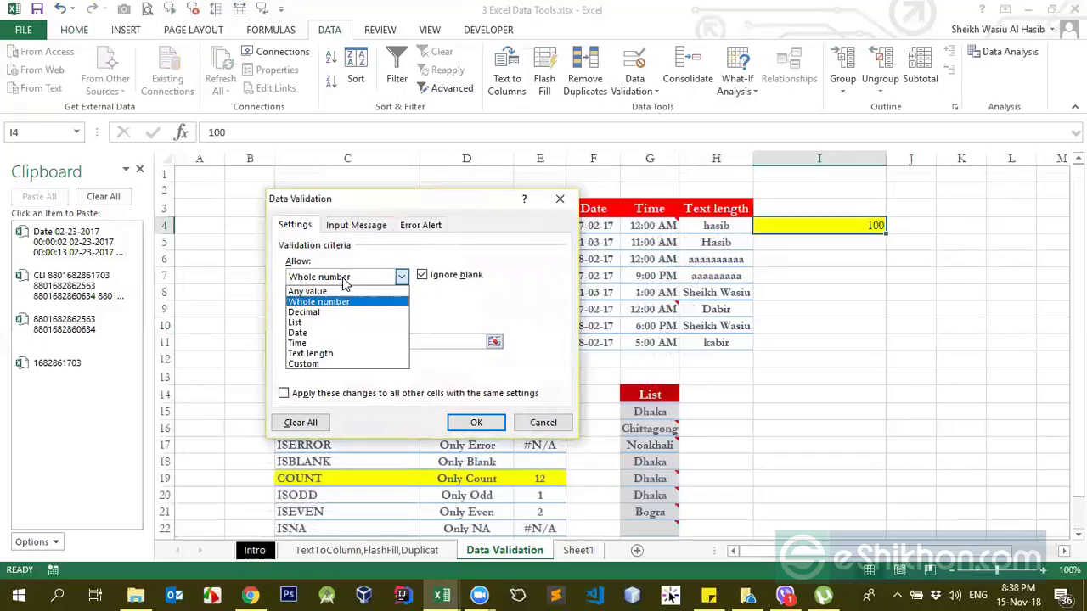
click(320, 312)
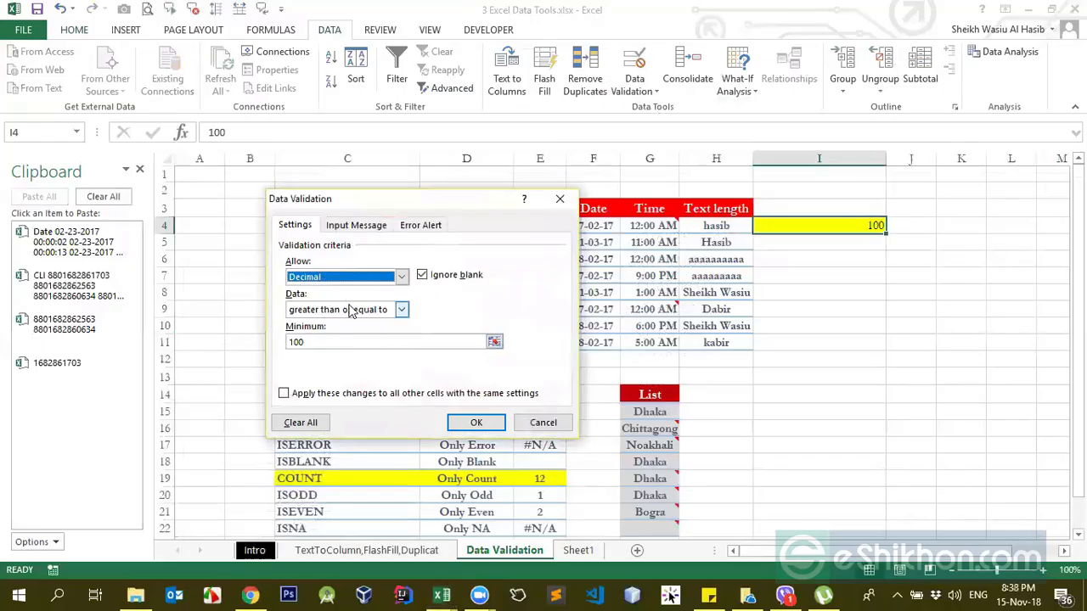
click(351, 310)
click(337, 324)
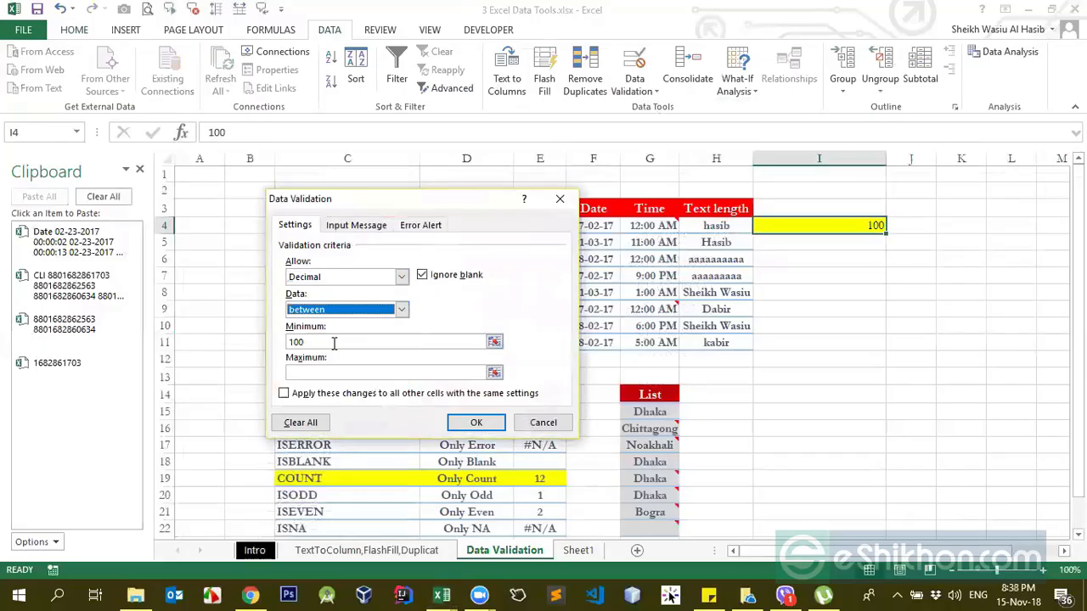
click(290, 341)
text(0)
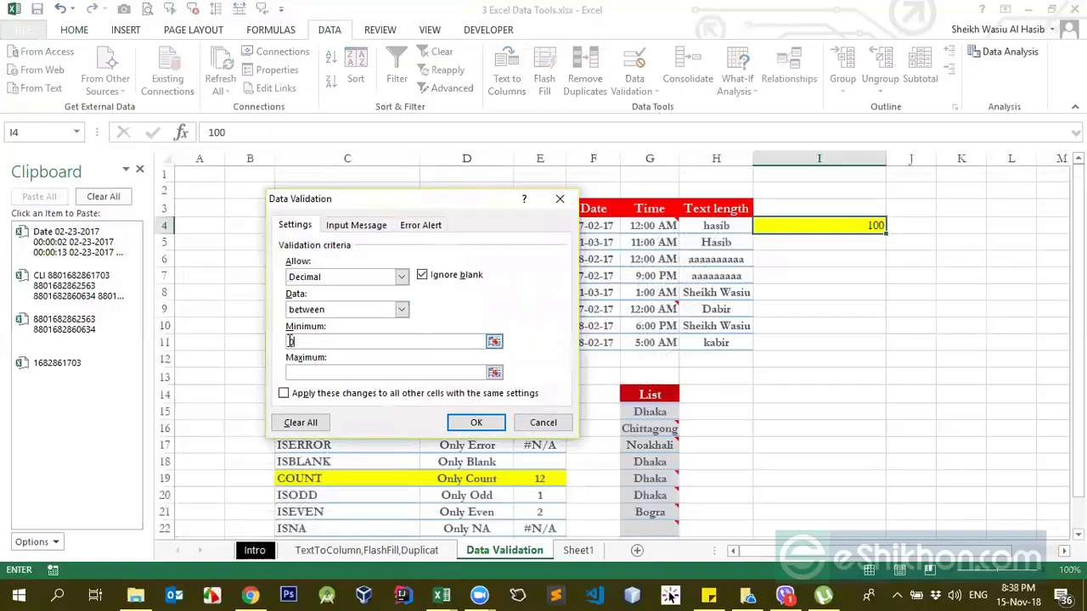
click(314, 370)
key(Return)
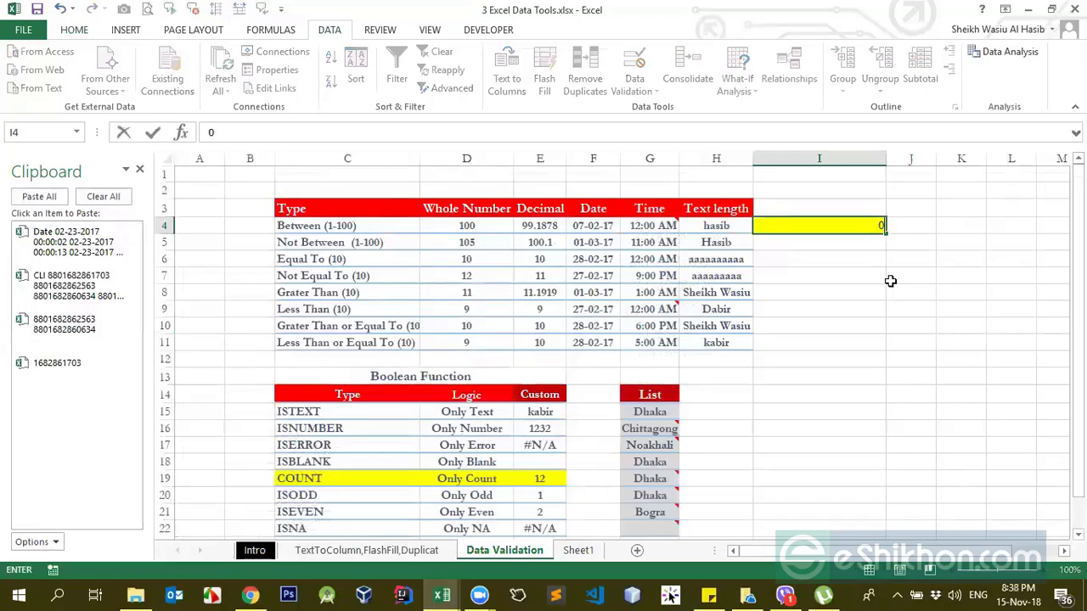
Step: Test the decimal rule in I4 by entering 0, 1 and 10, one after the other
text(1)
key(Return)
key(Up)
text(10)
key(Return)
key(Up)
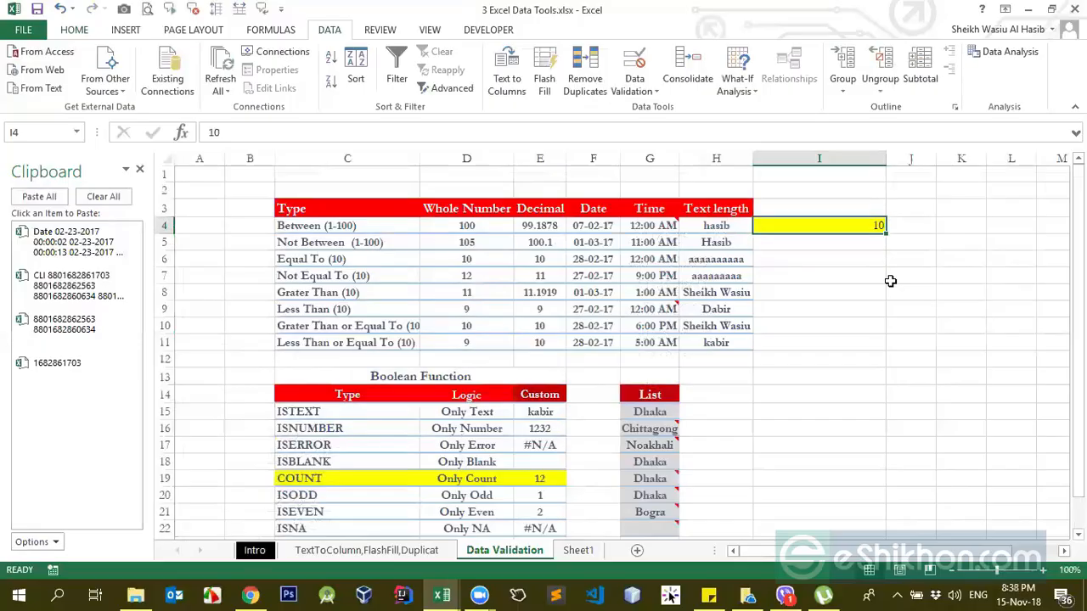
Step: Try to enter 11 and 10.2 in I4, both above the allowed maximum, and cancel each entry
text(11)
key(Return)
key(Escape)
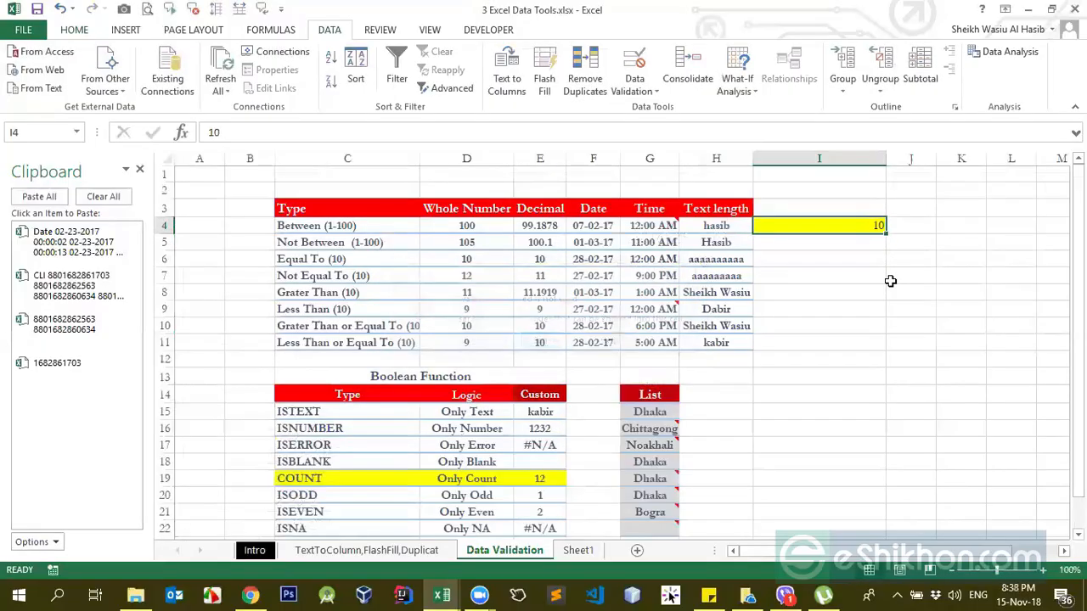
text(10/2)
key(BackSpace)
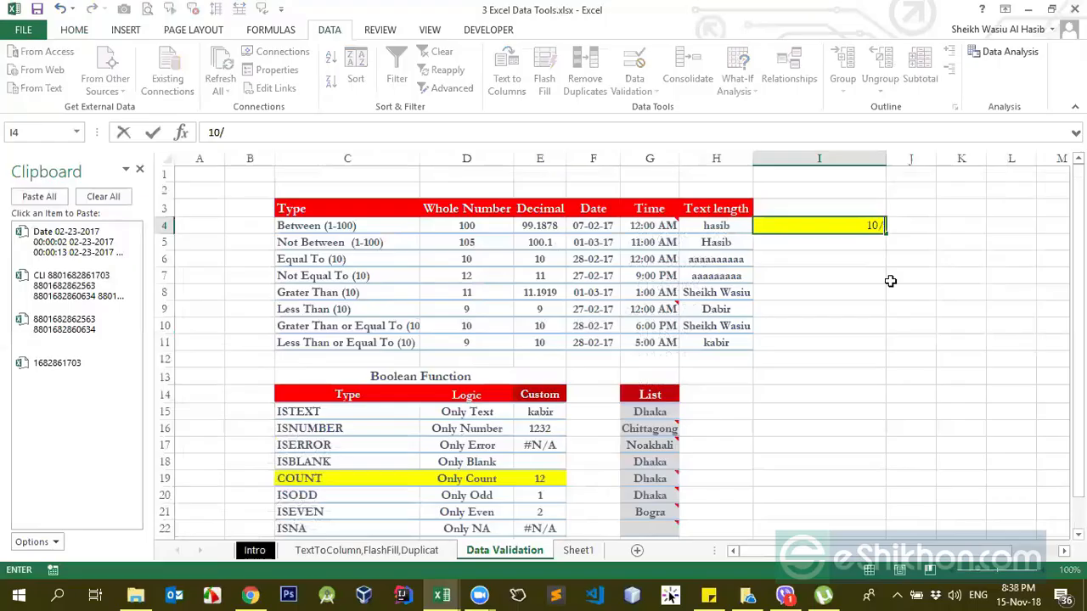
text(2)
key(Return)
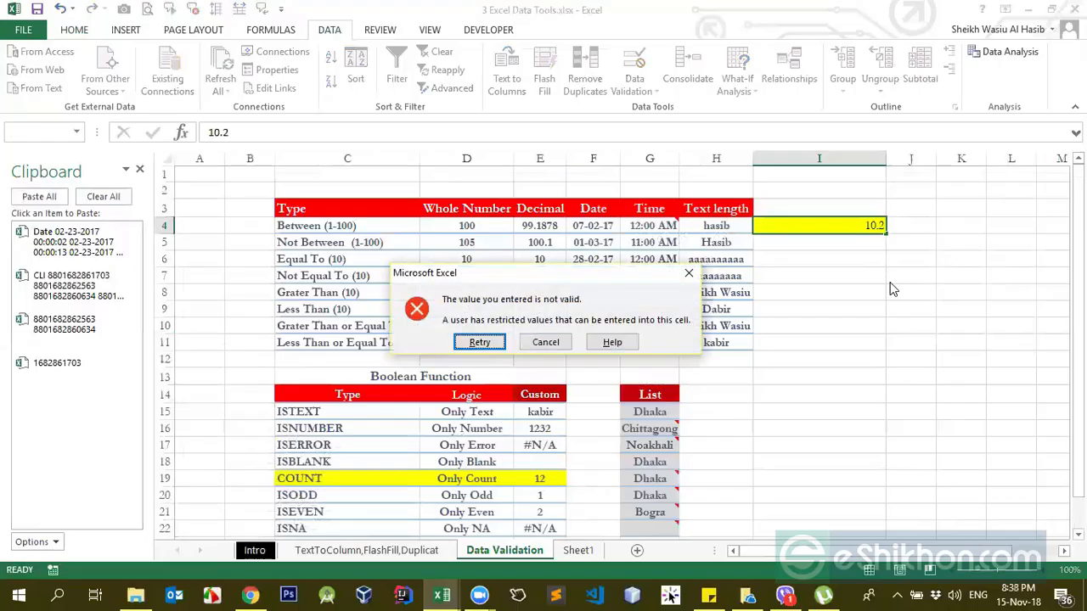
key(Tab)
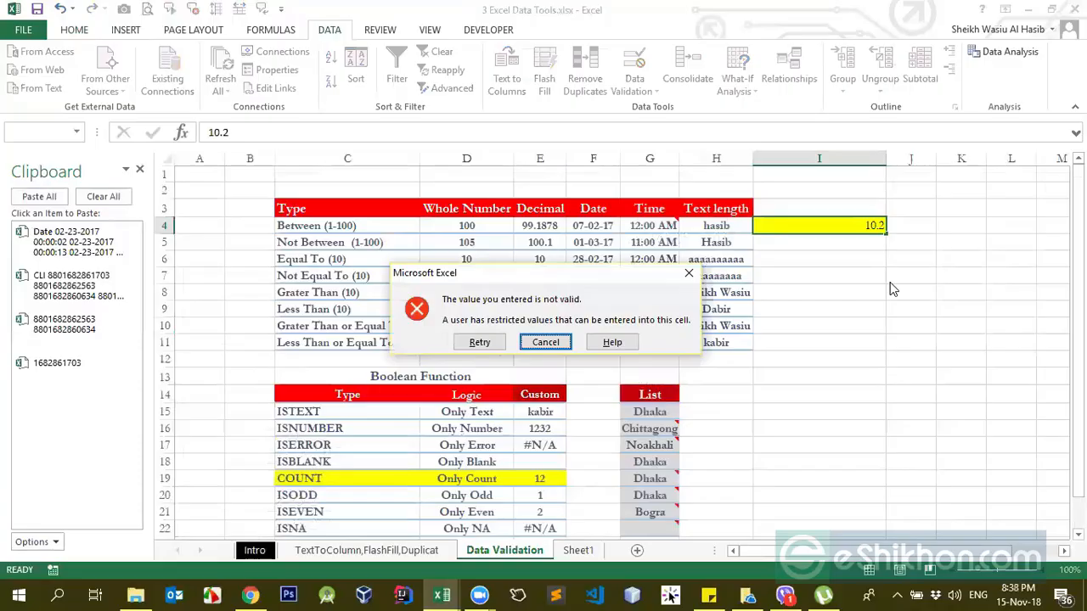
key(Return)
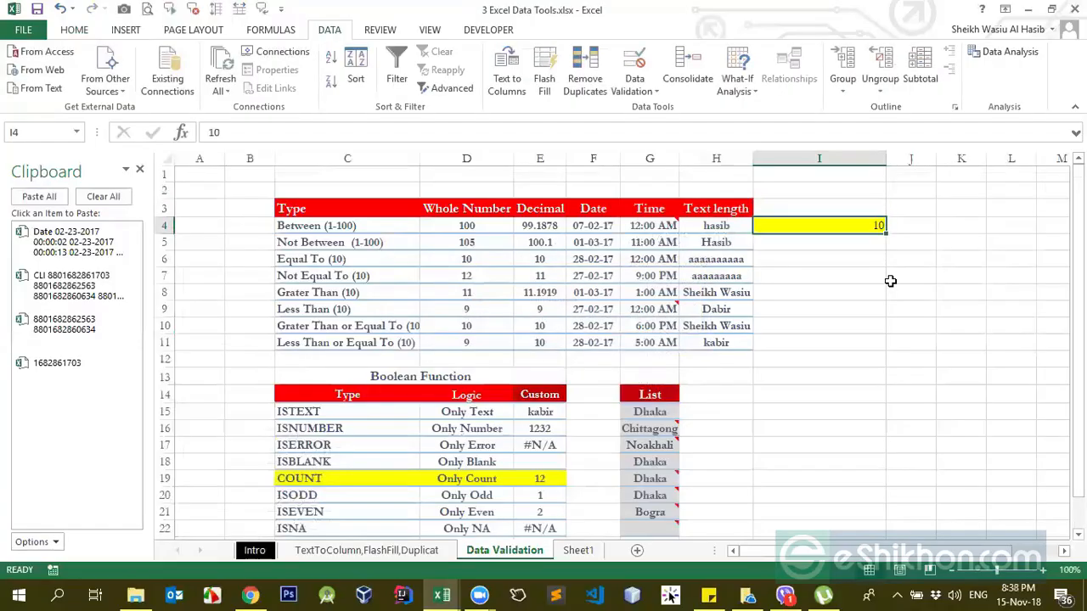
Step: Enter 2.2 in I4 and show the number with two decimal places
text(2.2)
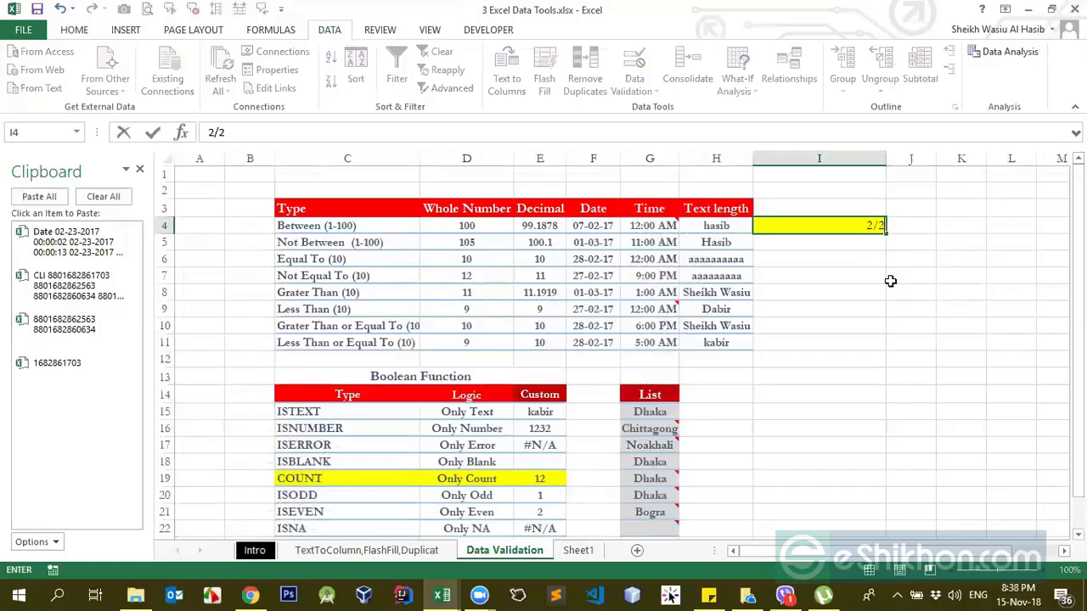
key(ctrl+Return)
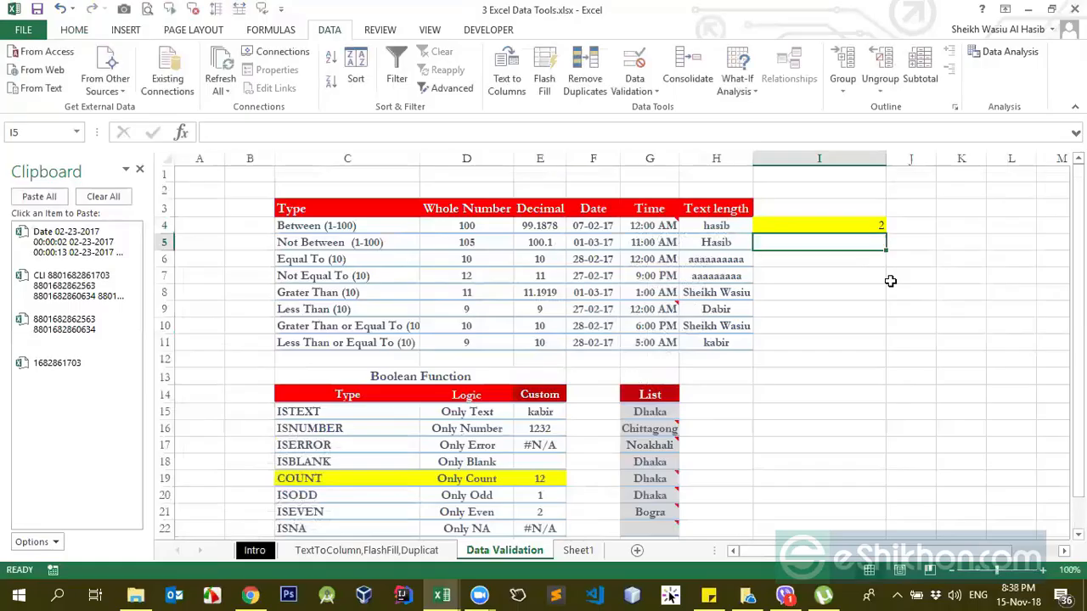
click(75, 30)
click(581, 83)
click(580, 82)
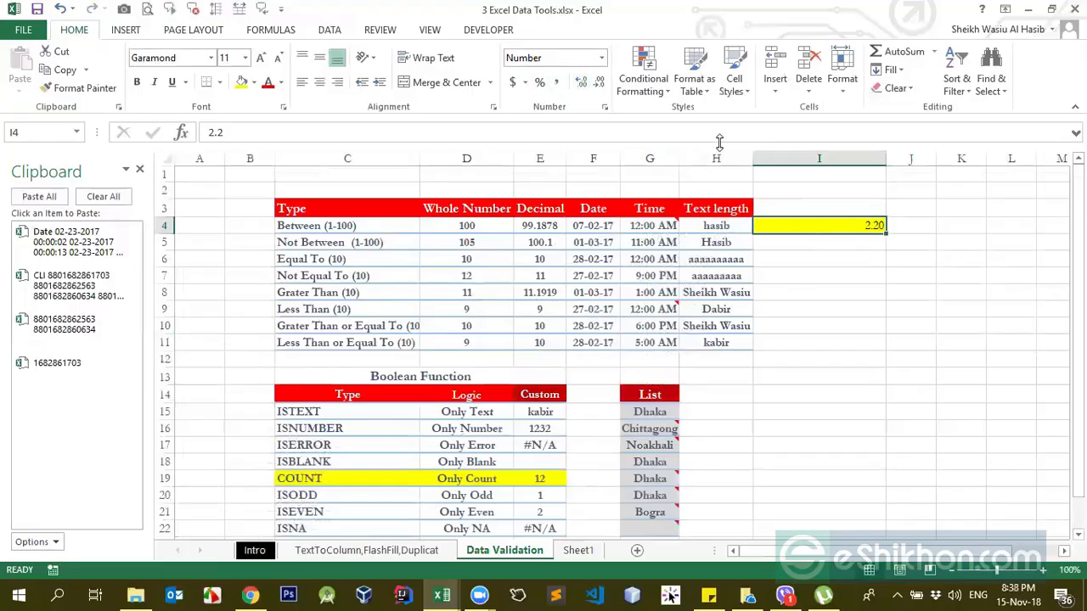
click(600, 58)
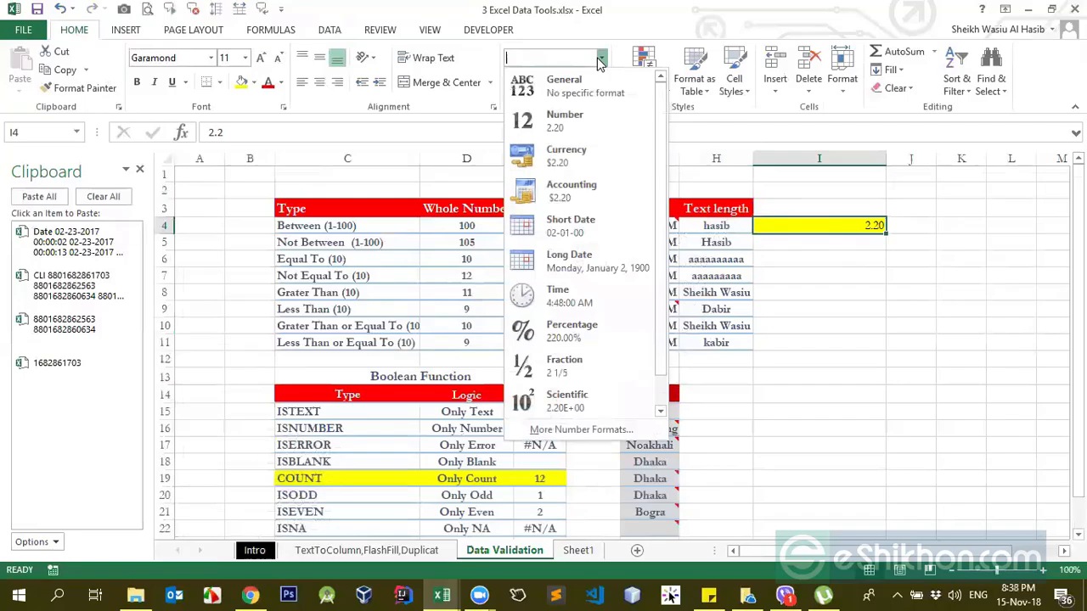
click(845, 229)
Step: Change the allowed data type in I4's validation to whole number and apply it
click(333, 33)
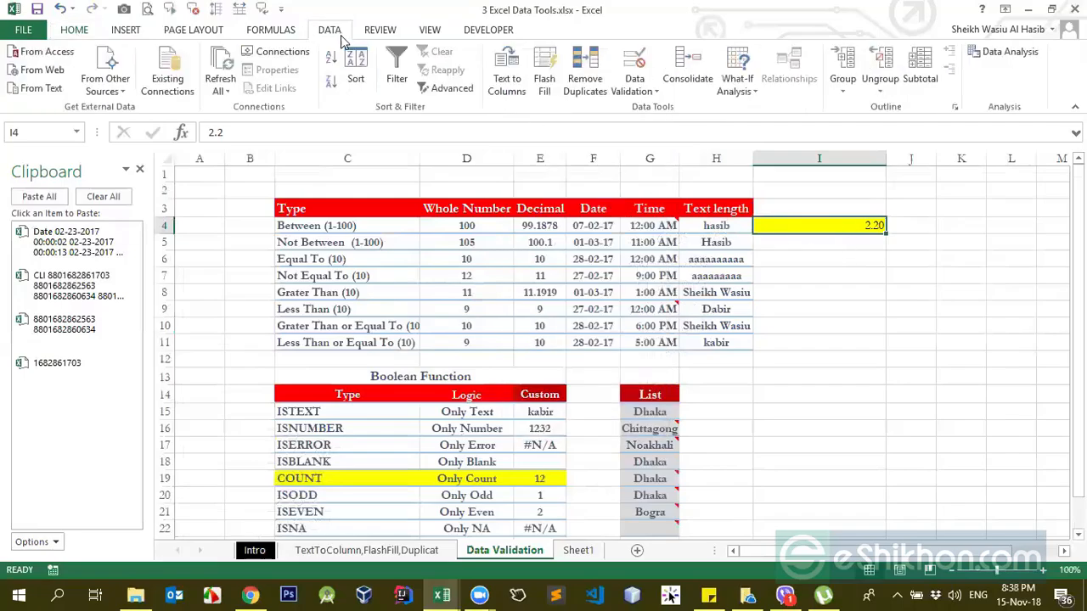
click(635, 85)
click(658, 111)
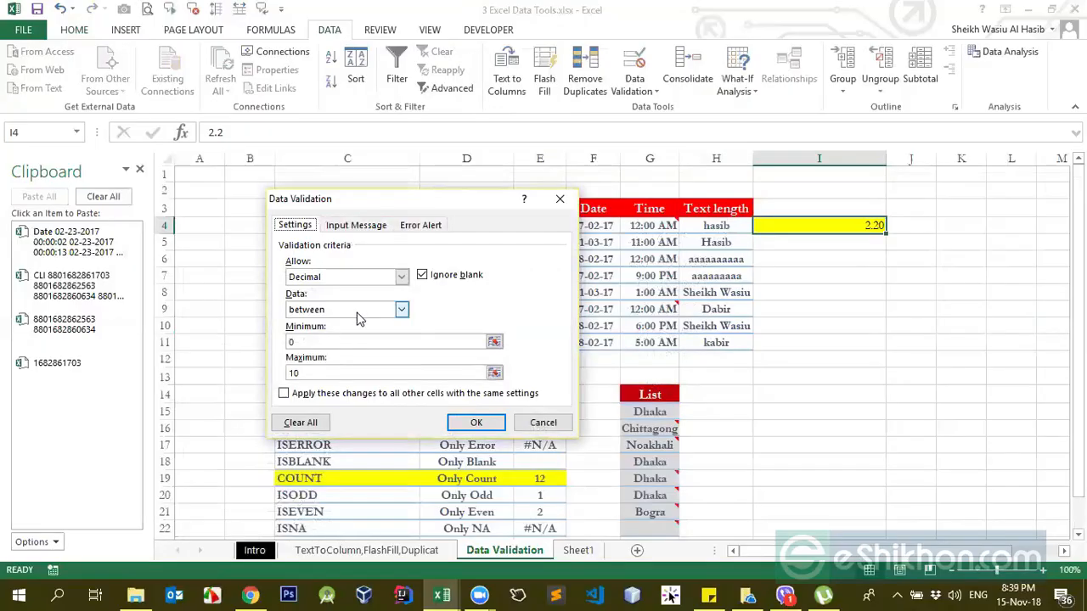
click(357, 313)
click(368, 276)
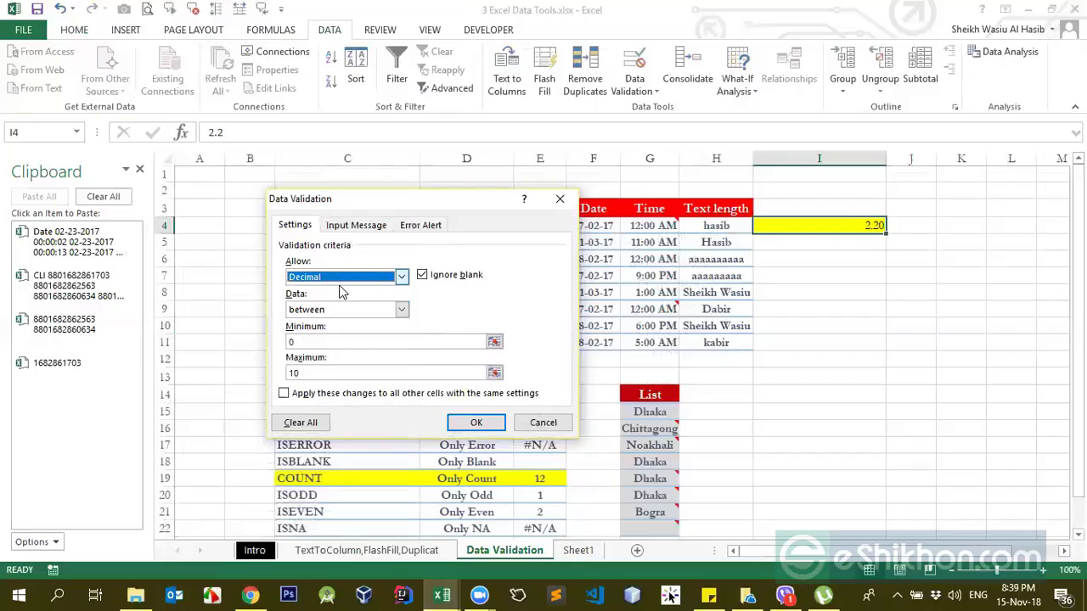
click(368, 277)
click(325, 303)
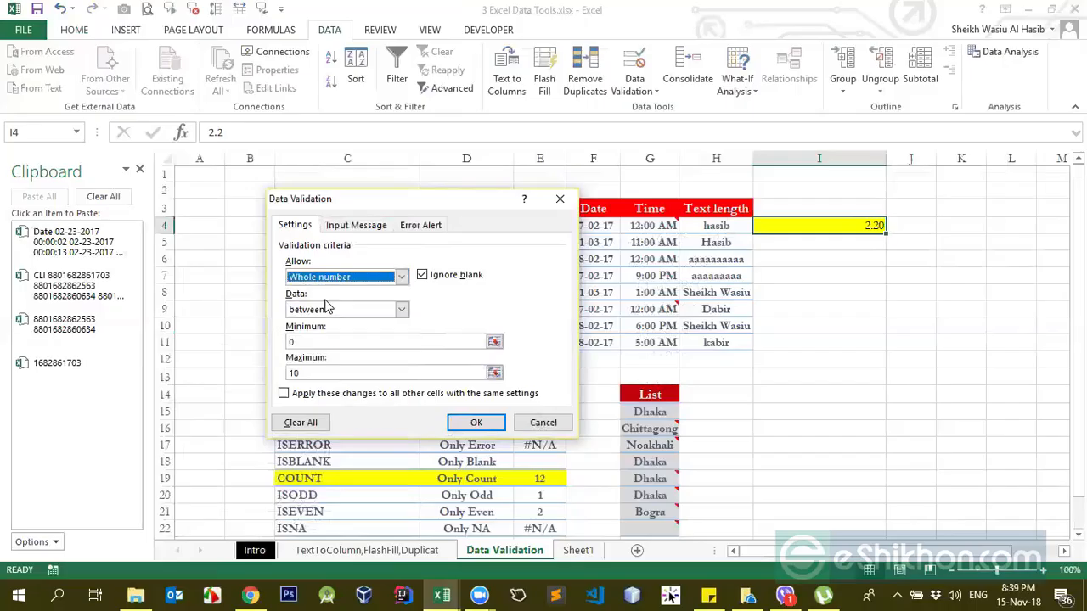
click(480, 421)
Step: Clear I4, try to enter 2.2 under the whole-number rule and cancel the entry
click(858, 255)
click(869, 225)
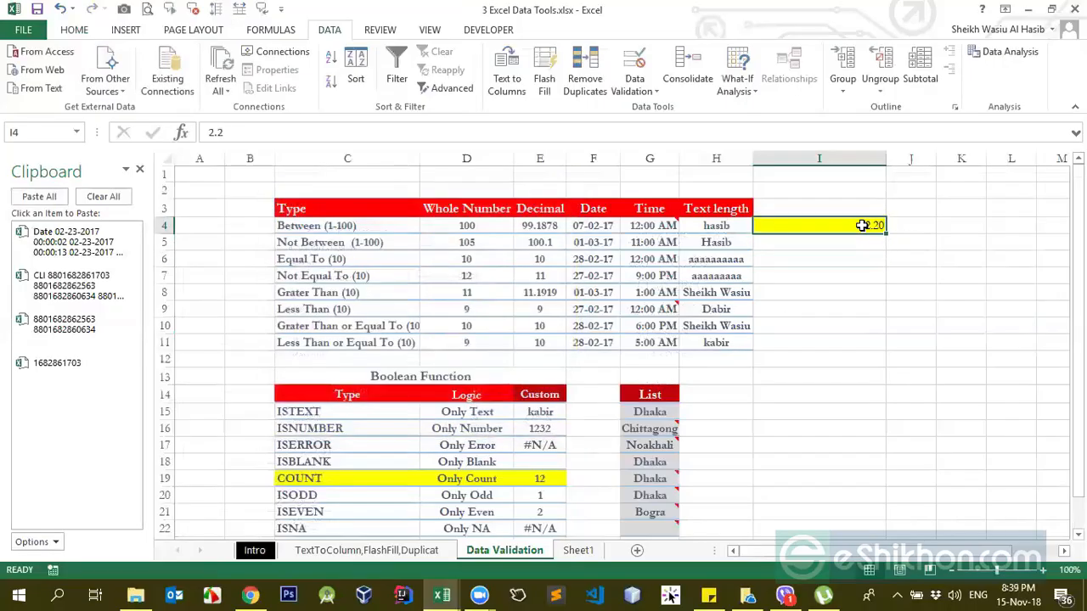
key(Delete)
text(2.2)
key(Return)
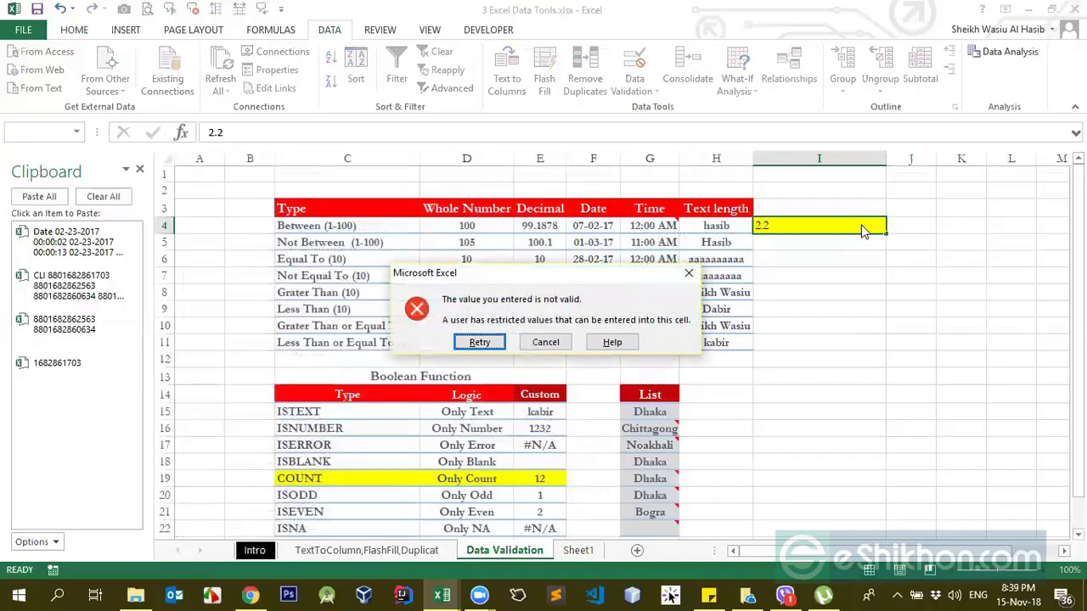
click(564, 347)
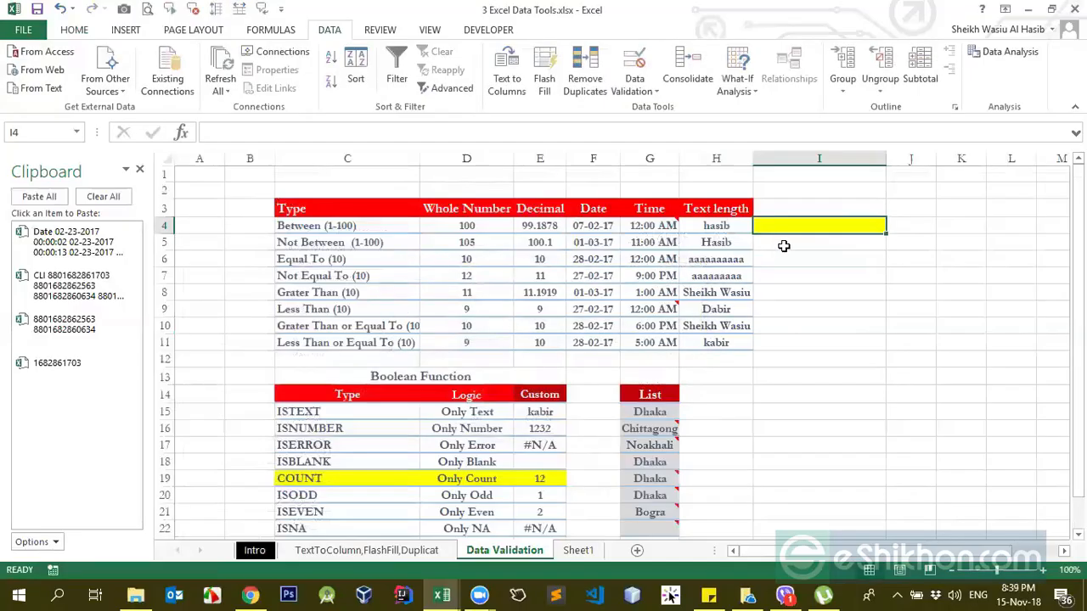
Step: Open I4's data validation settings and review the comparison conditions offered for the whole number and decimal types
click(639, 89)
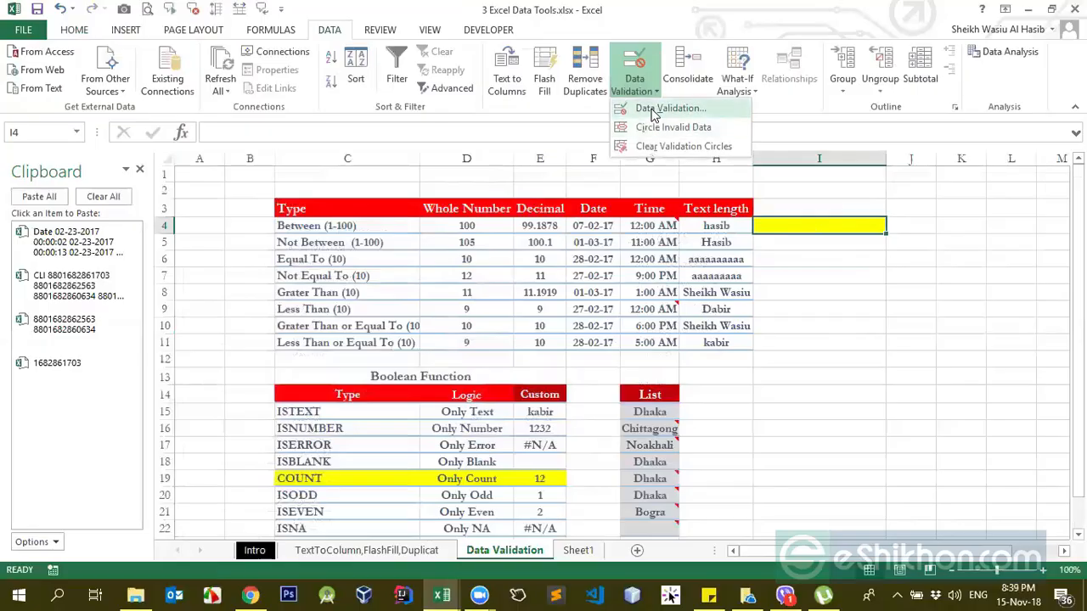
click(645, 105)
click(397, 311)
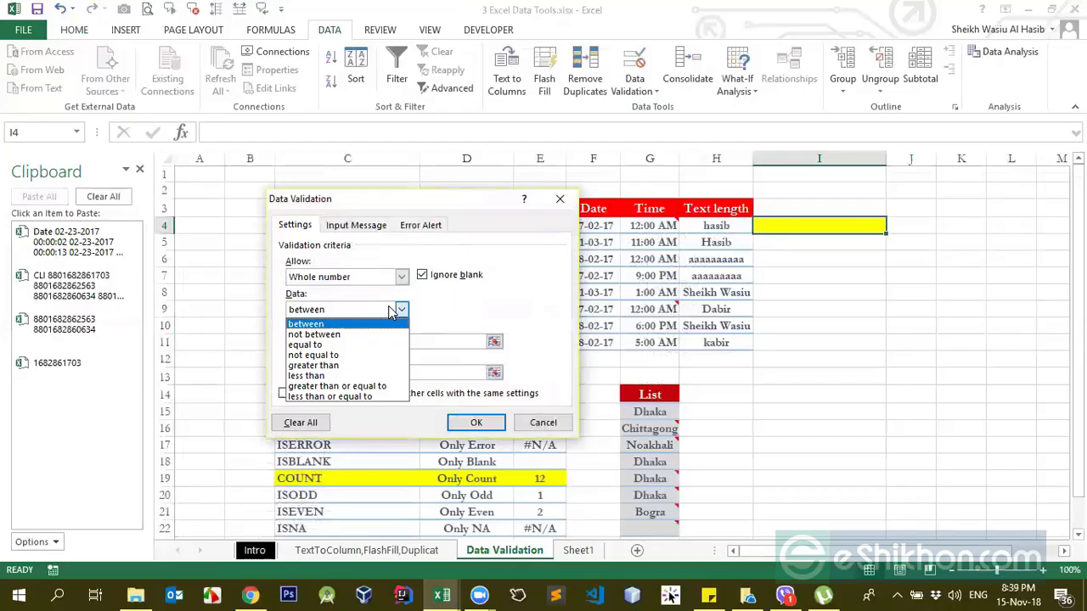
click(315, 278)
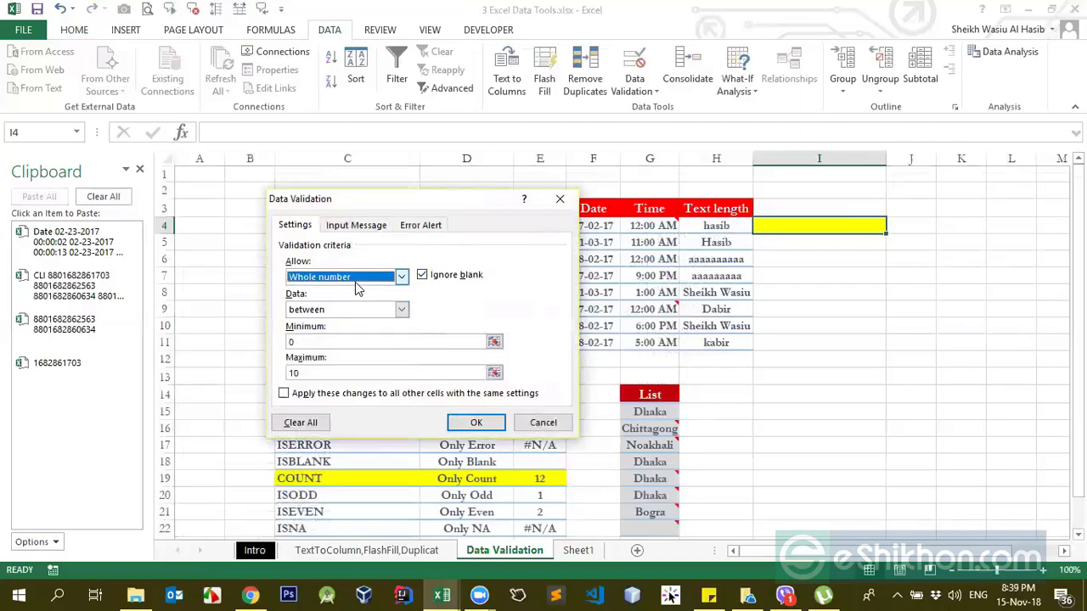
click(315, 279)
click(319, 313)
click(340, 310)
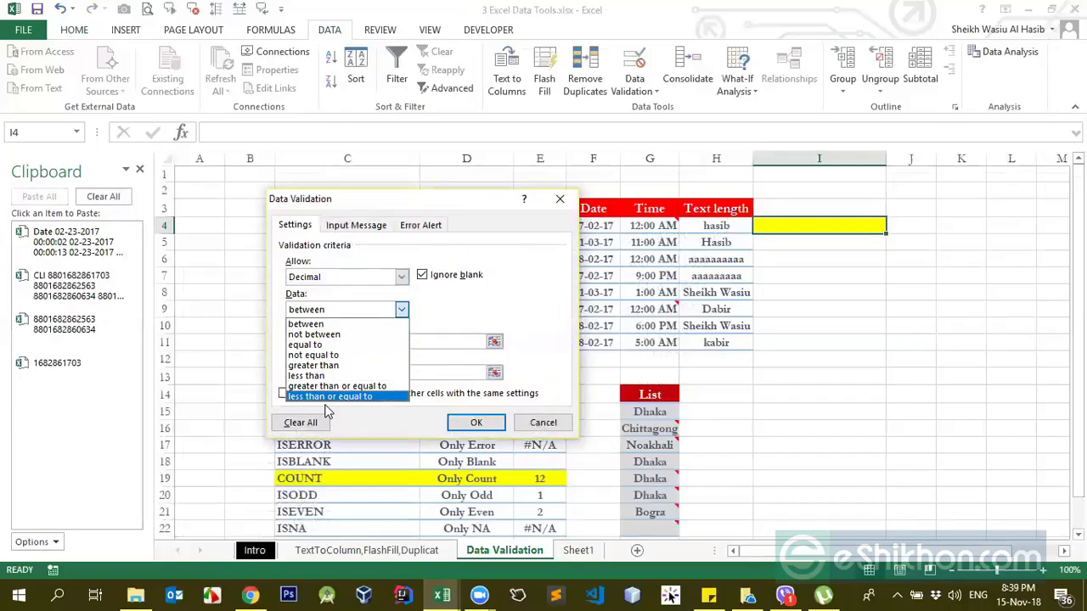
click(387, 313)
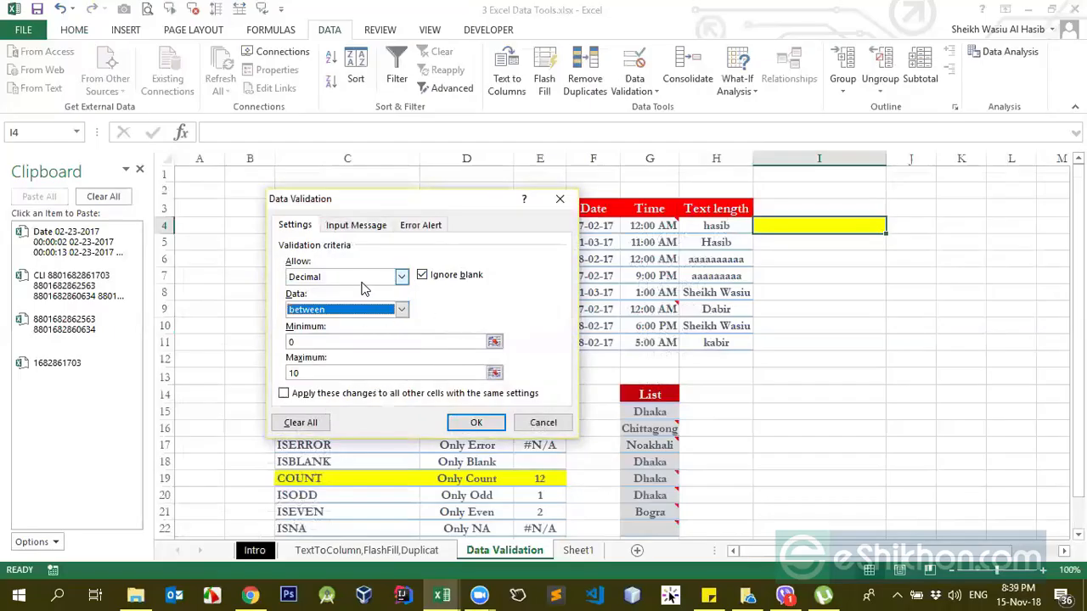
Step: Set I4's allowed validation type to Date with the between condition
click(401, 277)
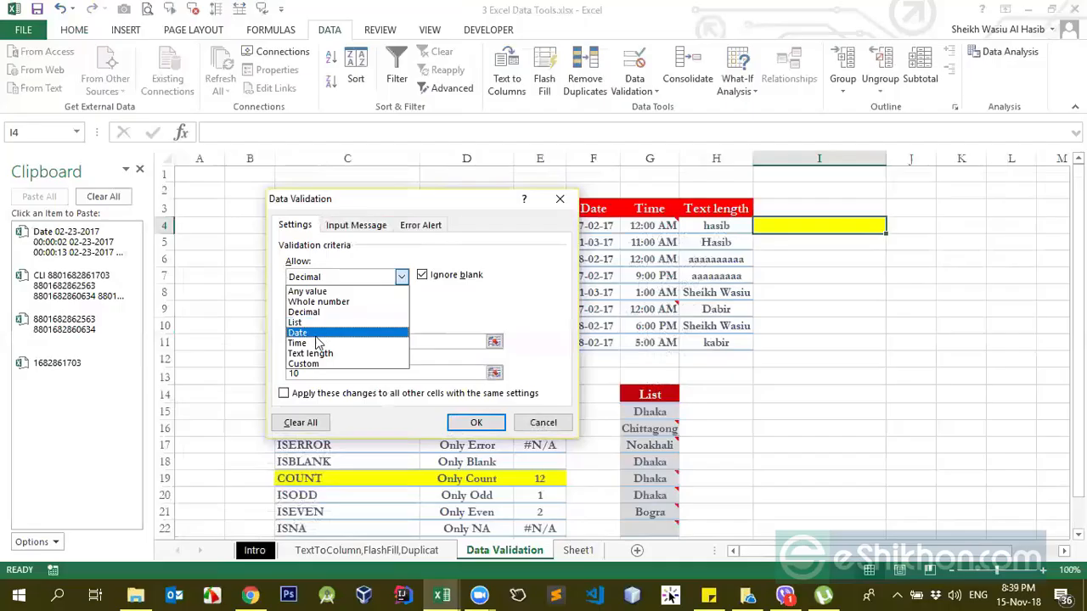
click(312, 333)
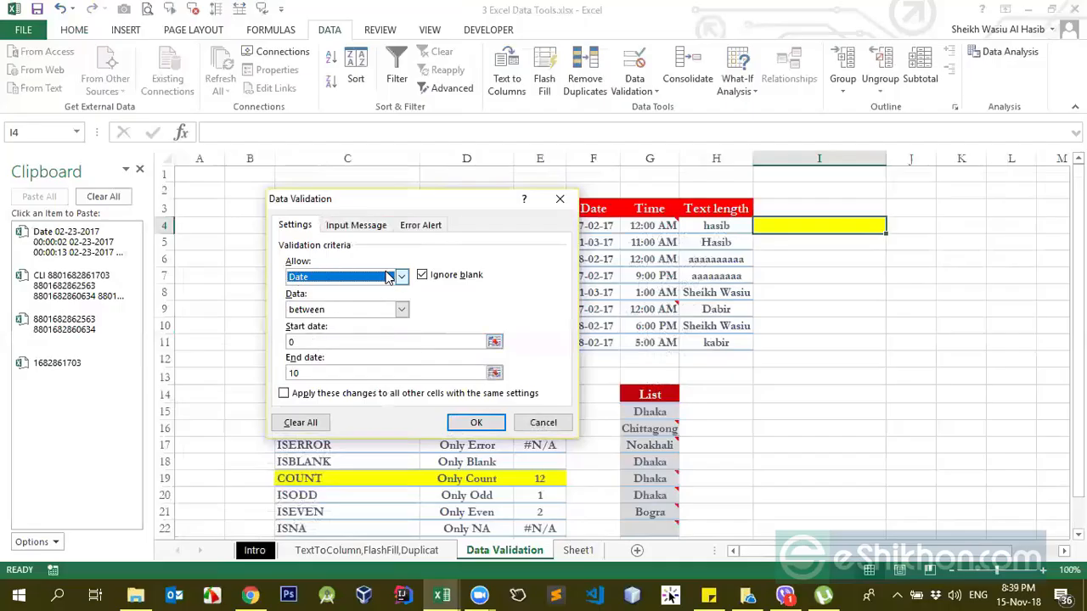
click(319, 311)
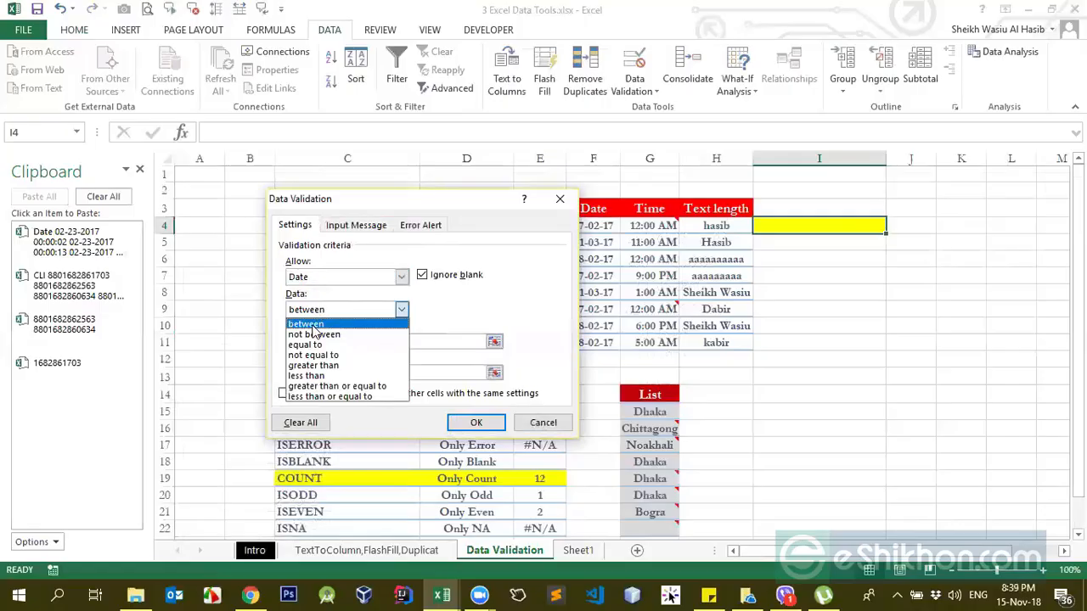
click(314, 325)
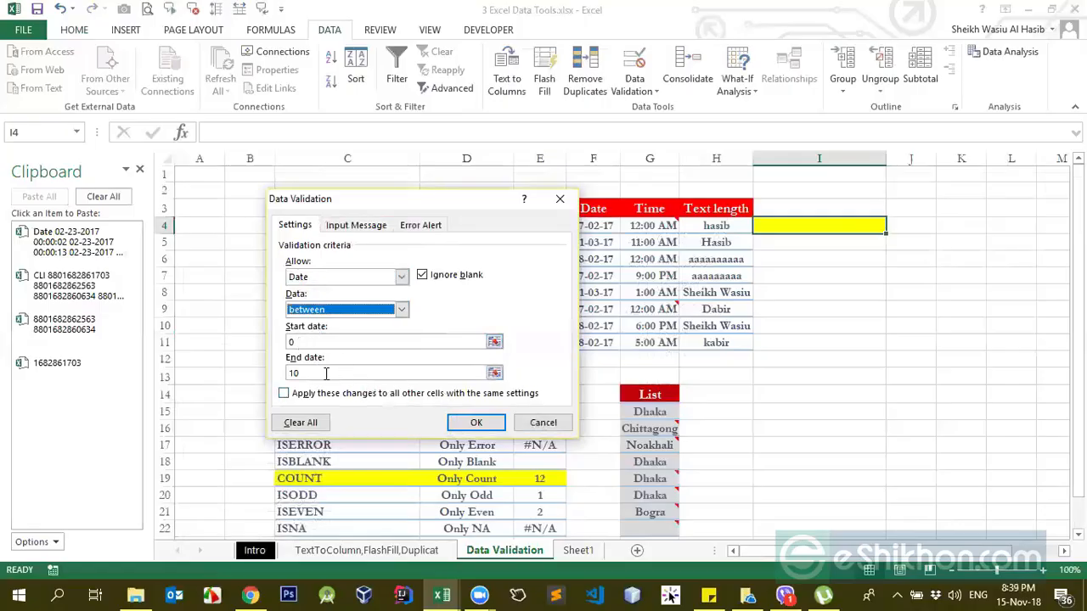
click(323, 342)
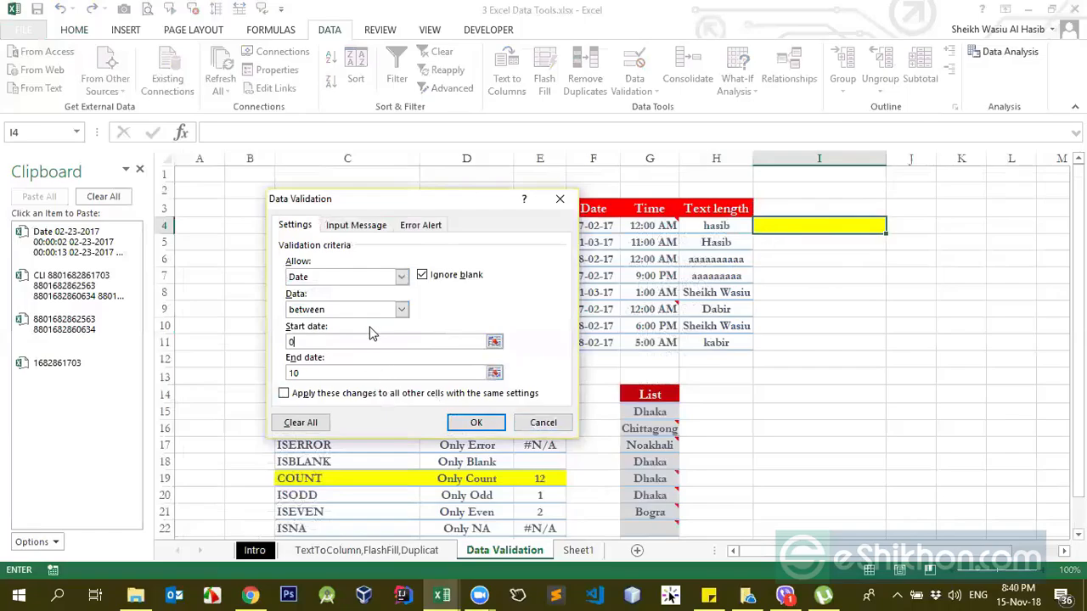
Step: Restrict I4 to times between 10:00 AM and 08:41 PM and apply the validation rule
click(355, 277)
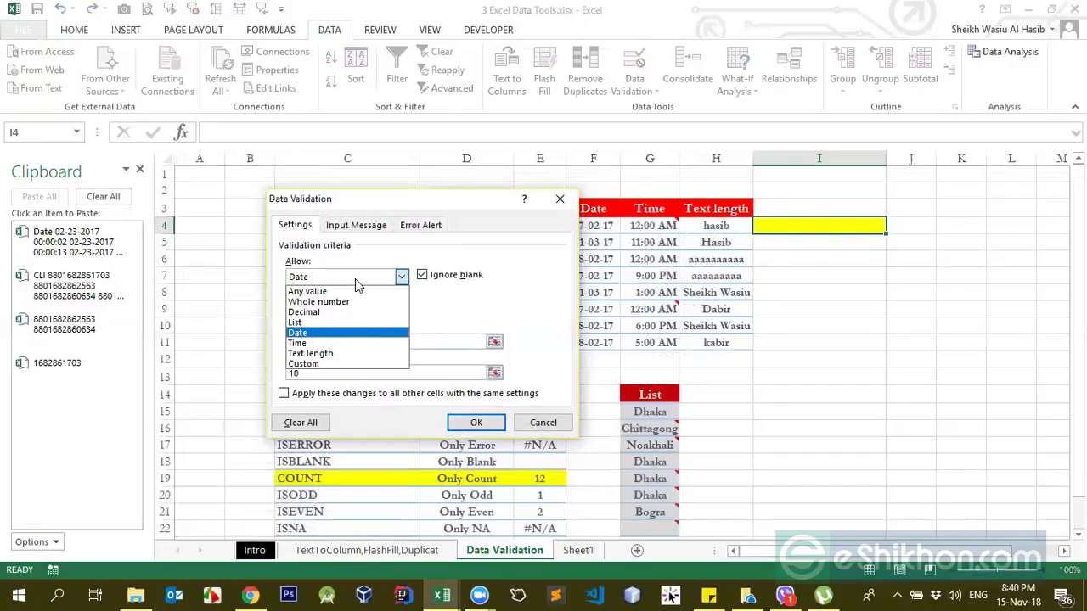
click(330, 343)
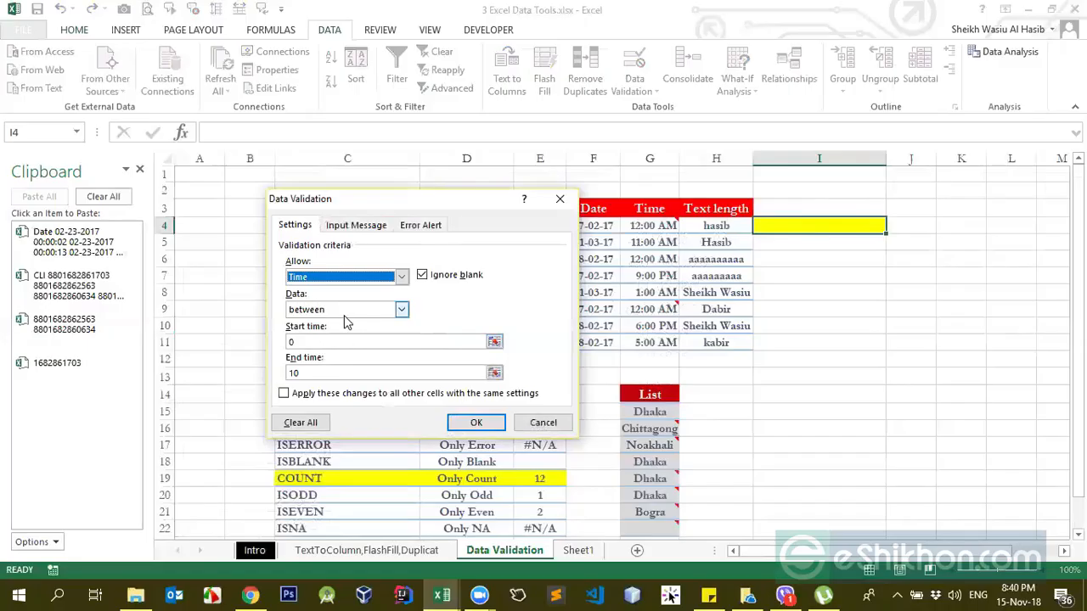
click(366, 344)
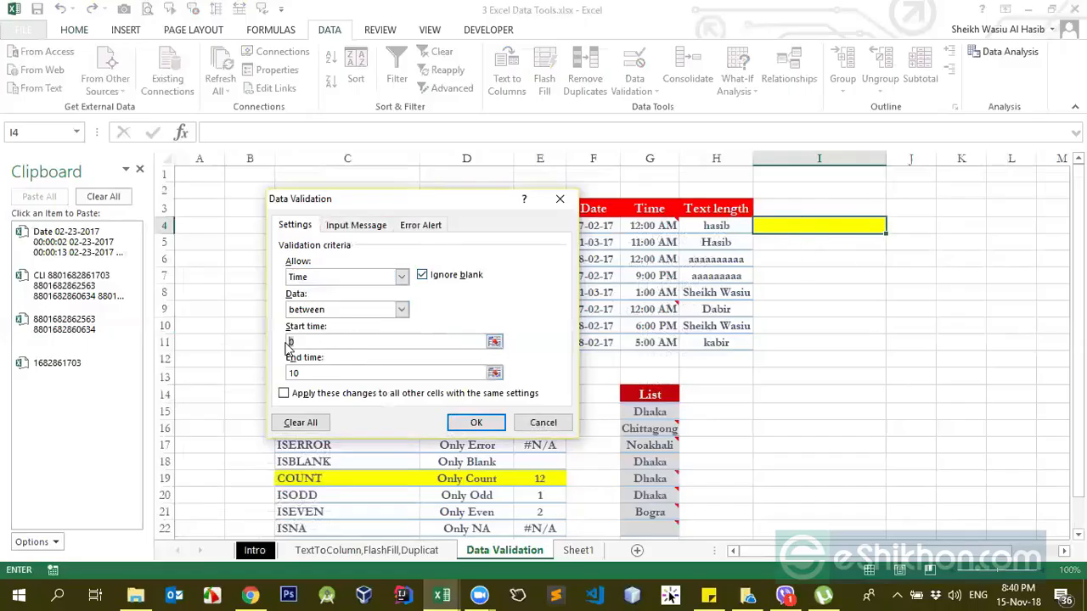
text(10:00 AM)
click(308, 372)
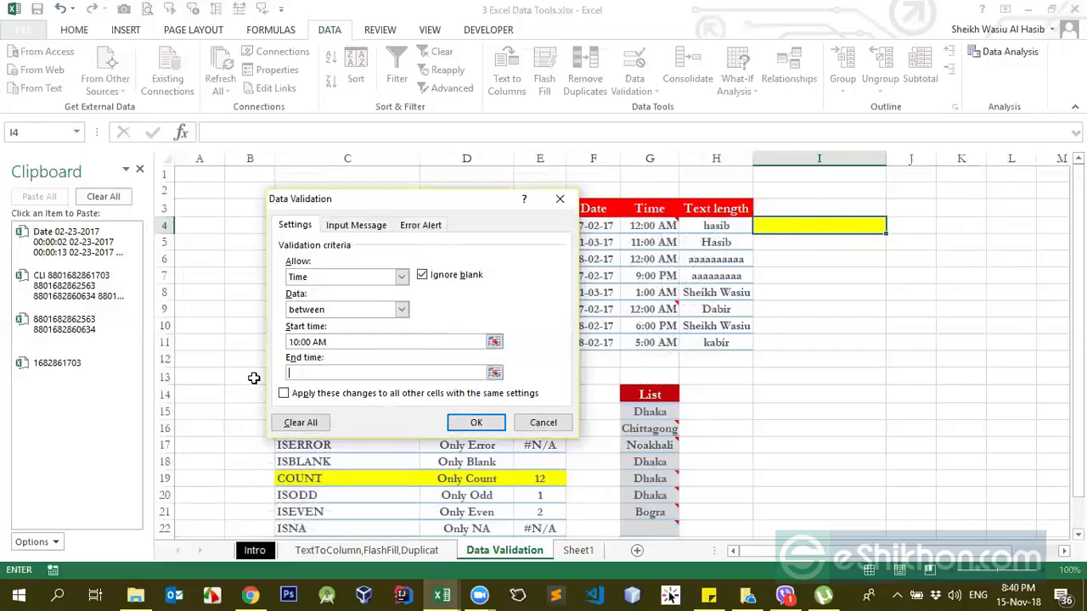
text(8:41 PM)
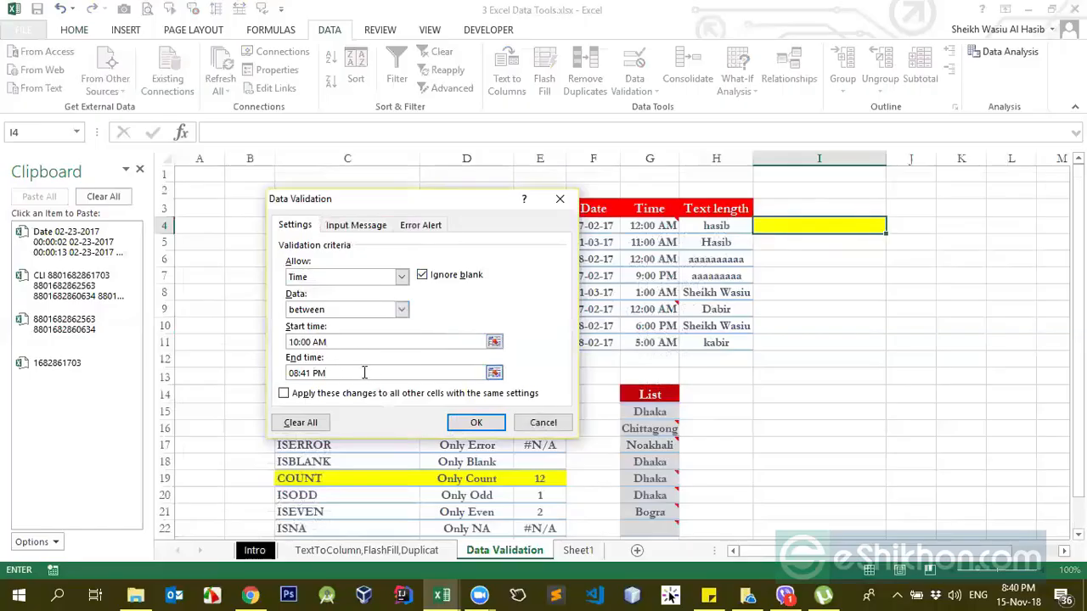
click(475, 425)
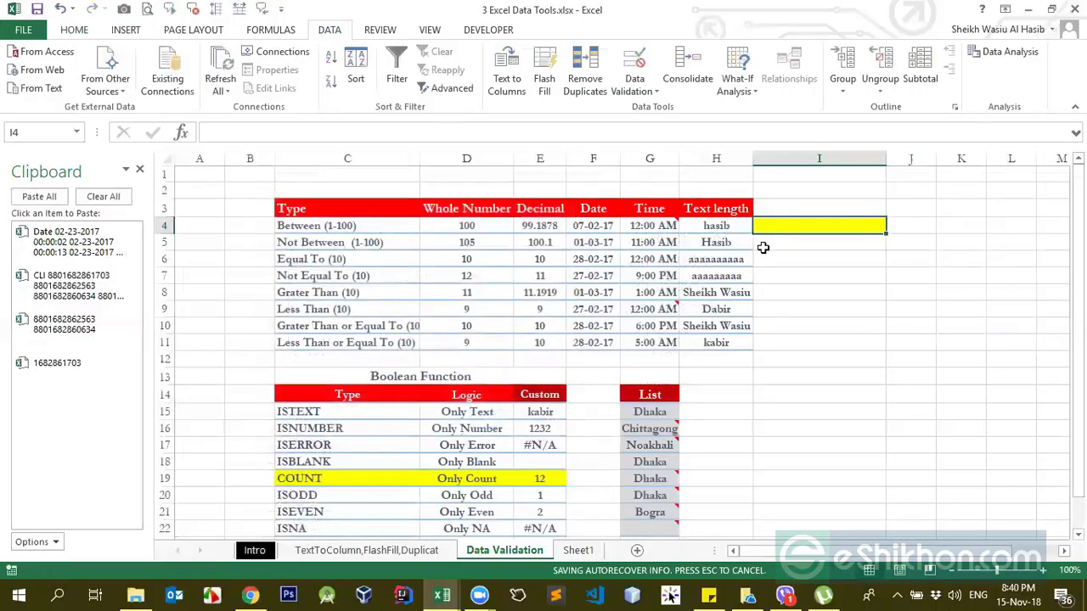
Step: Try to enter the current date, 15-11-2018, in I4 under the time rule and cancel the entry
key(ctrl+semicolon)
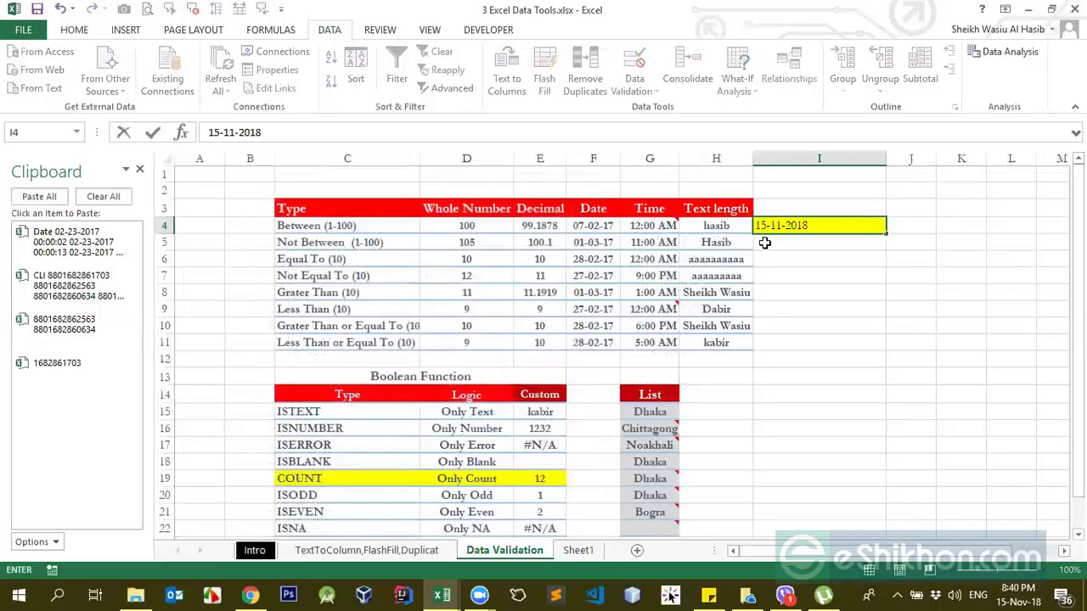
key(BackSpace)
key(BackSpace)
key(BackSpace)
key(BackSpace)
key(BackSpace)
key(BackSpace)
key(BackSpace)
key(BackSpace)
key(BackSpace)
key(BackSpace)
key(Return)
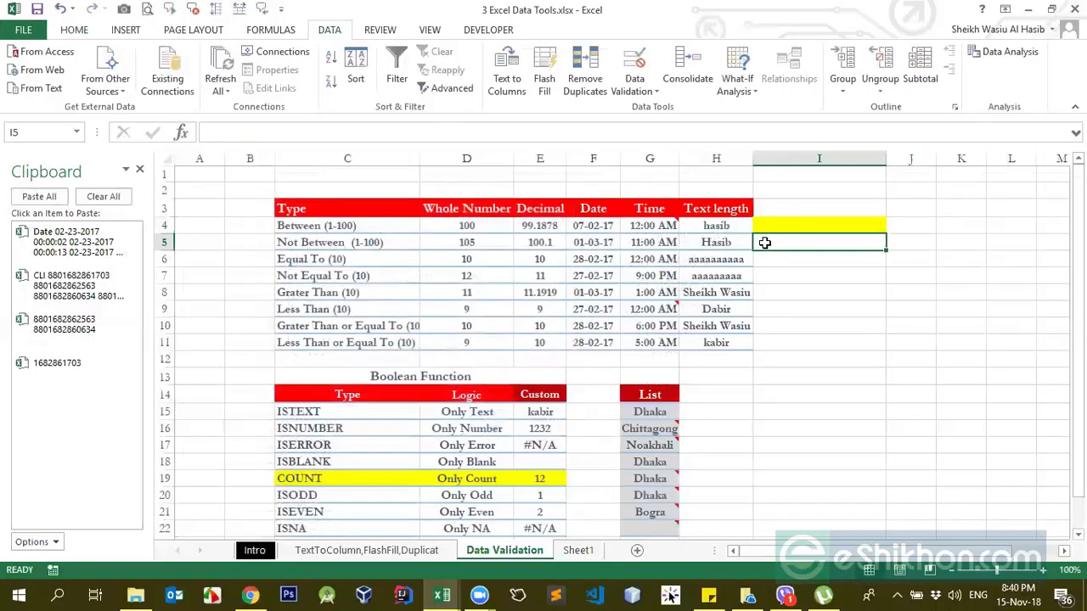
key(Up)
key(ctrl+semicolon)
key(Return)
key(Escape)
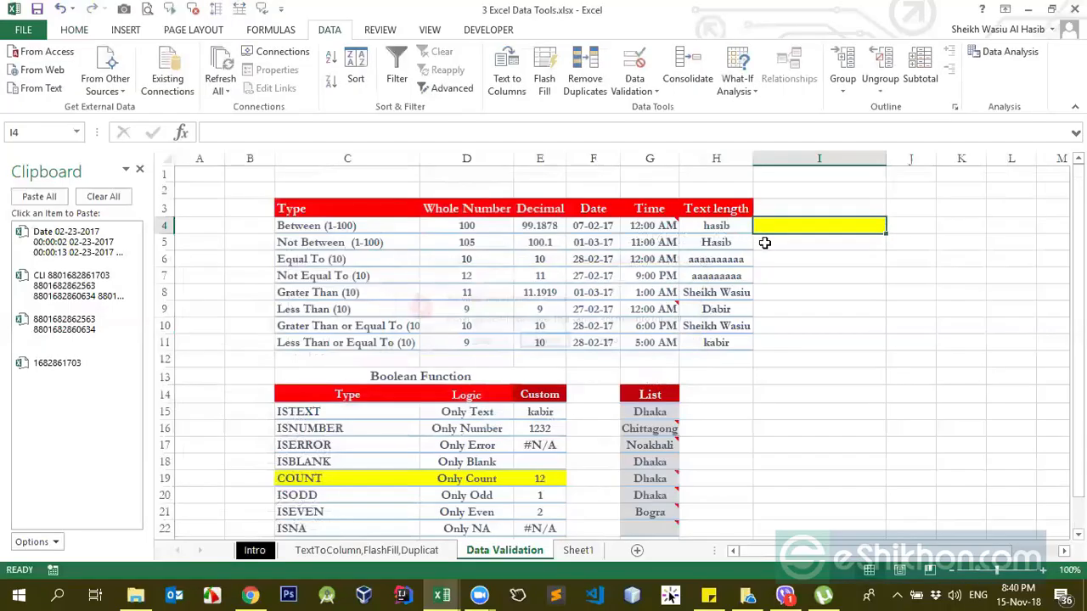
Step: Enter the current time in I4 and apply the Time number format to the cell
key(ctrl+shift+semicolon)
key(Return)
key(Up)
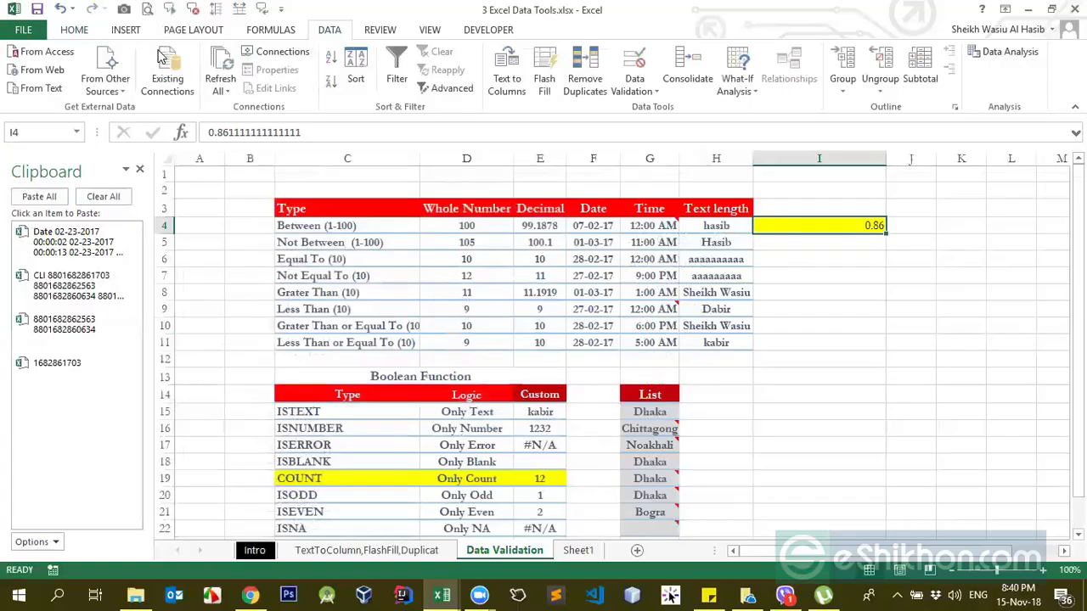
click(75, 31)
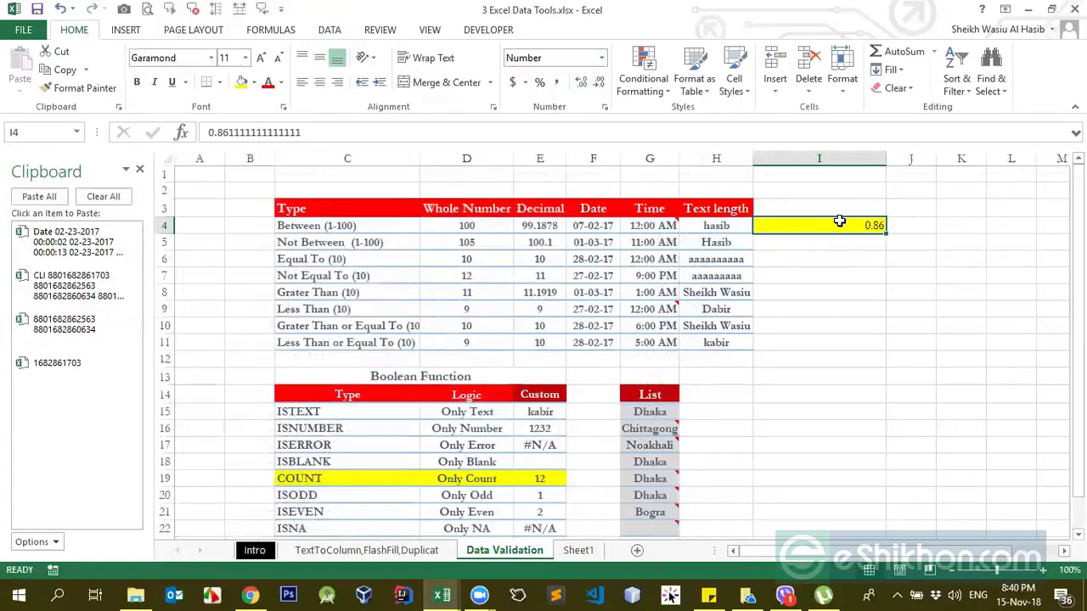
click(602, 57)
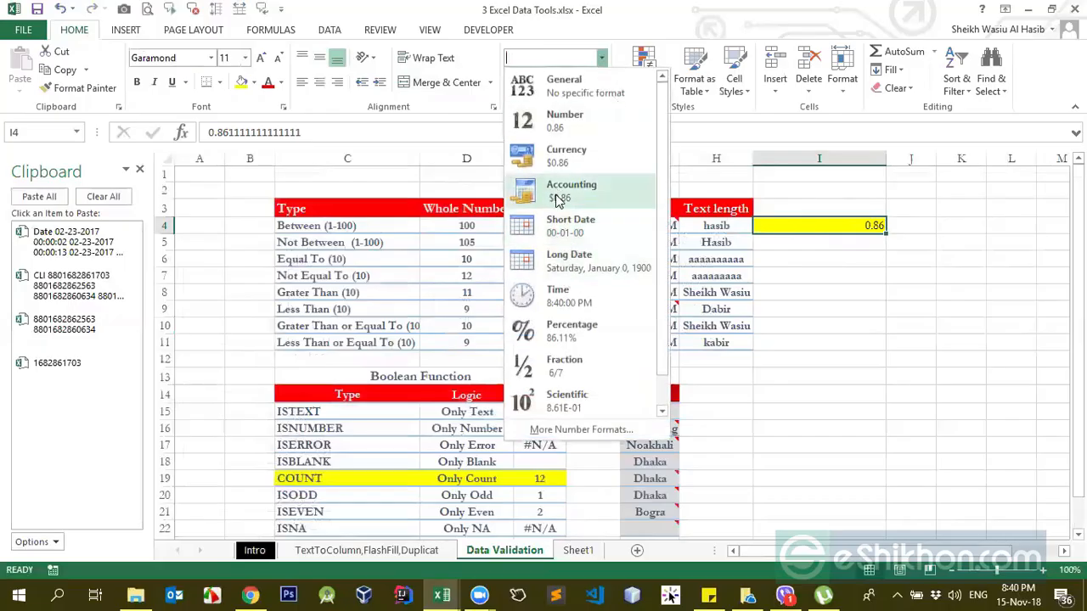
click(575, 309)
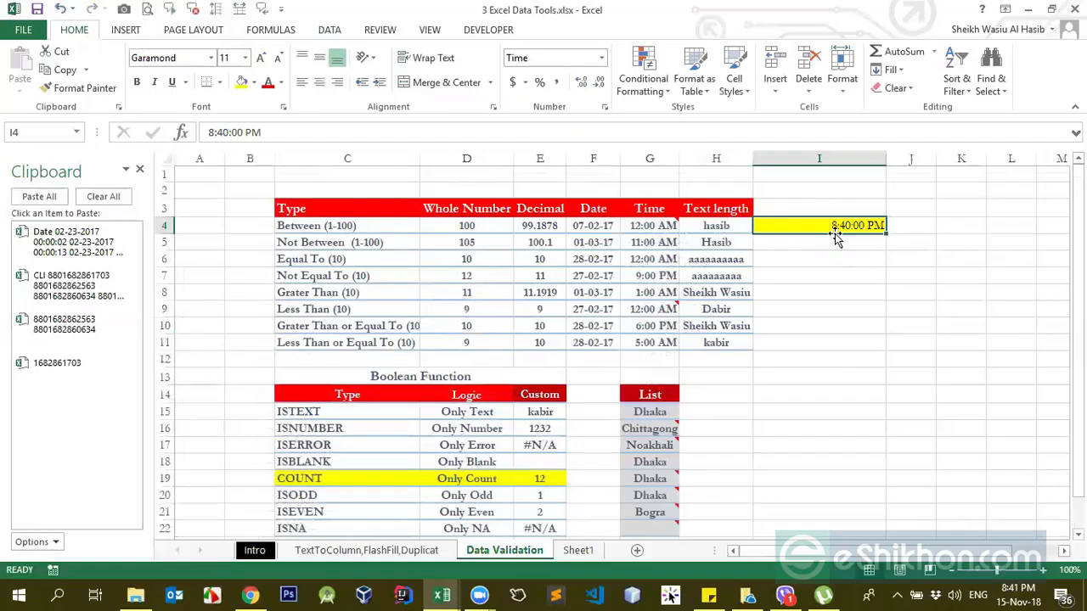
Step: Clear I4 and enter the current time, 8:41:00 PM, in it
key(ctrl+semicolon)
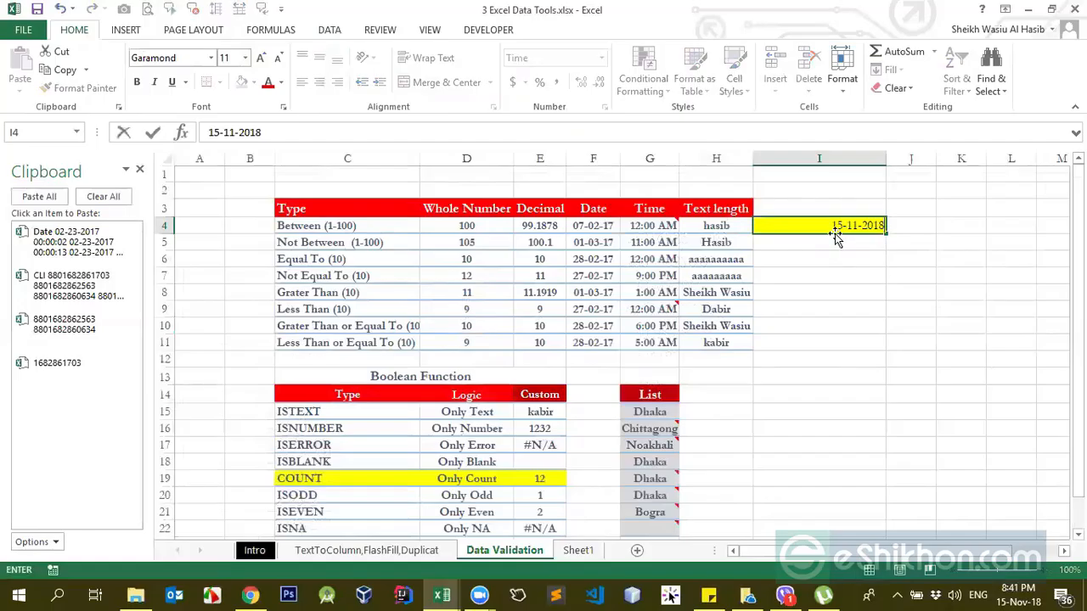
key(BackSpace)
key(BackSpace)
key(BackSpace)
key(BackSpace)
key(BackSpace)
key(BackSpace)
key(BackSpace)
key(BackSpace)
key(BackSpace)
key(BackSpace)
key(Return)
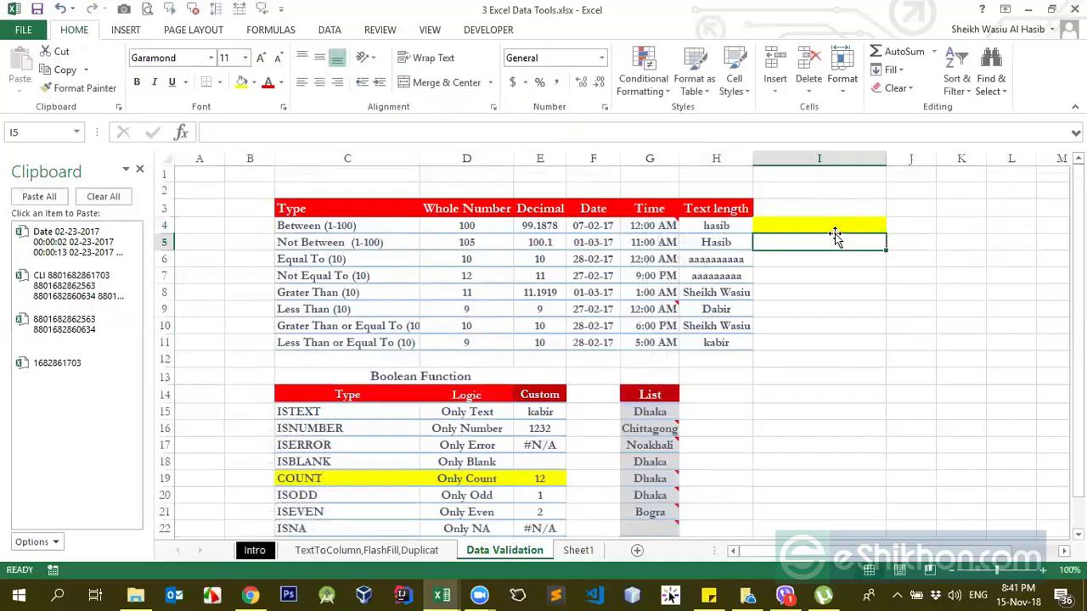
key(Up)
key(ctrl+shift+semicolon)
key(Return)
click(833, 230)
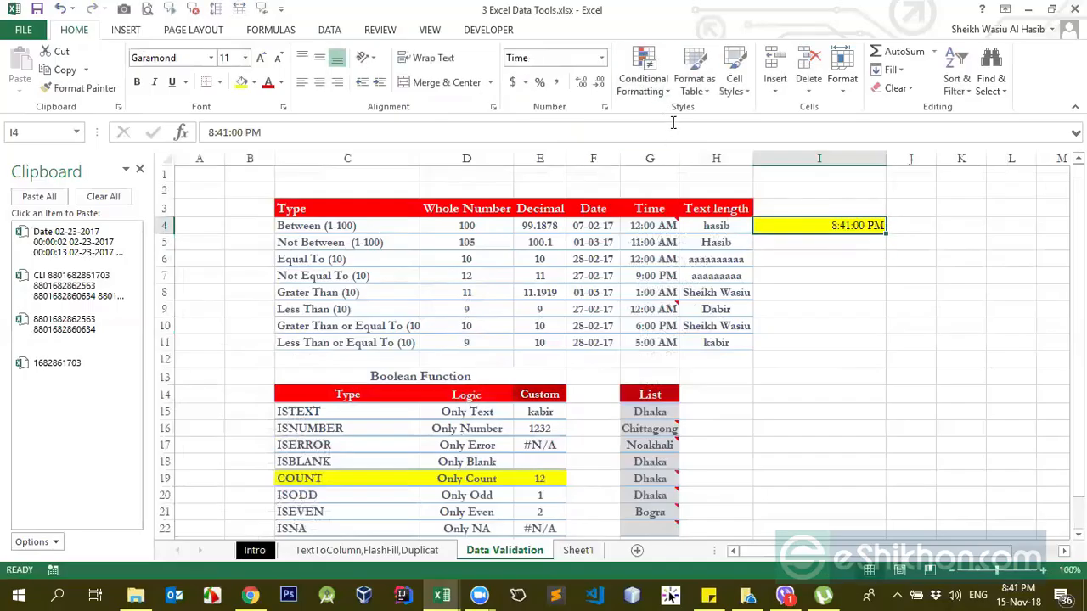
click(643, 81)
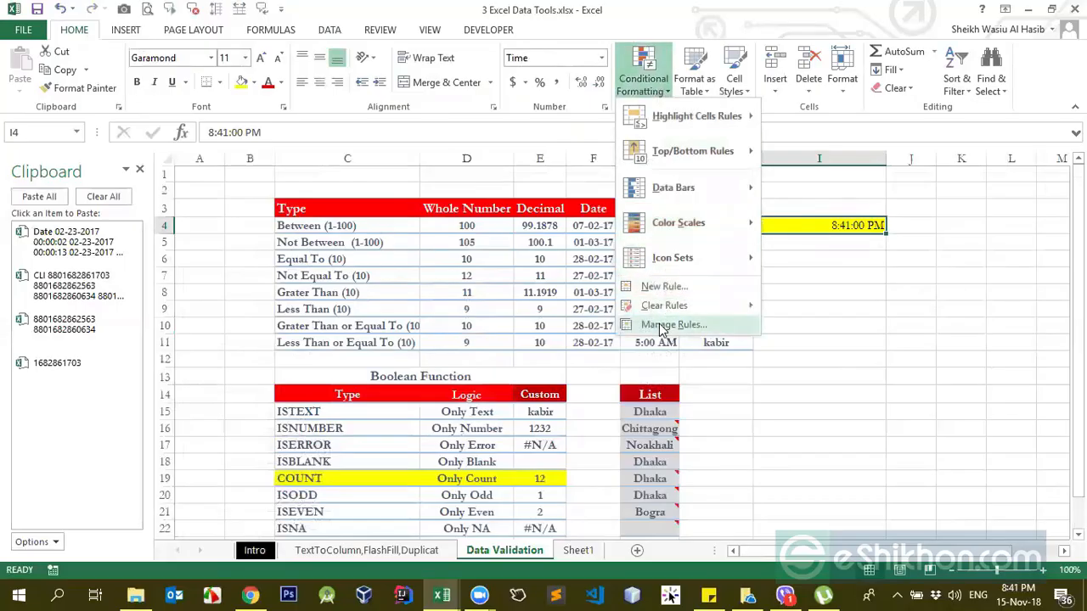
click(800, 243)
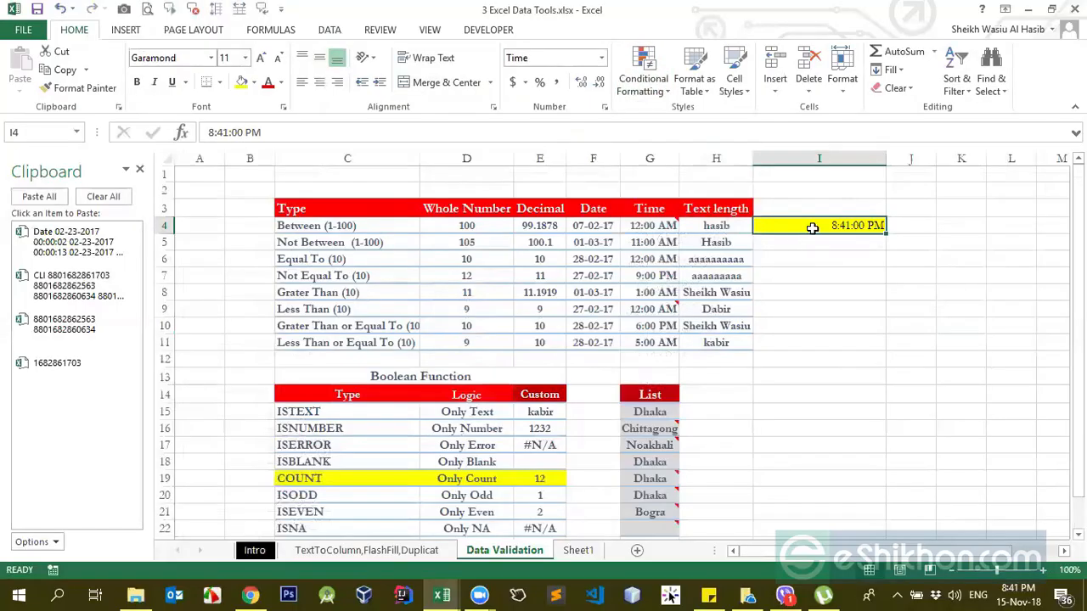
click(651, 94)
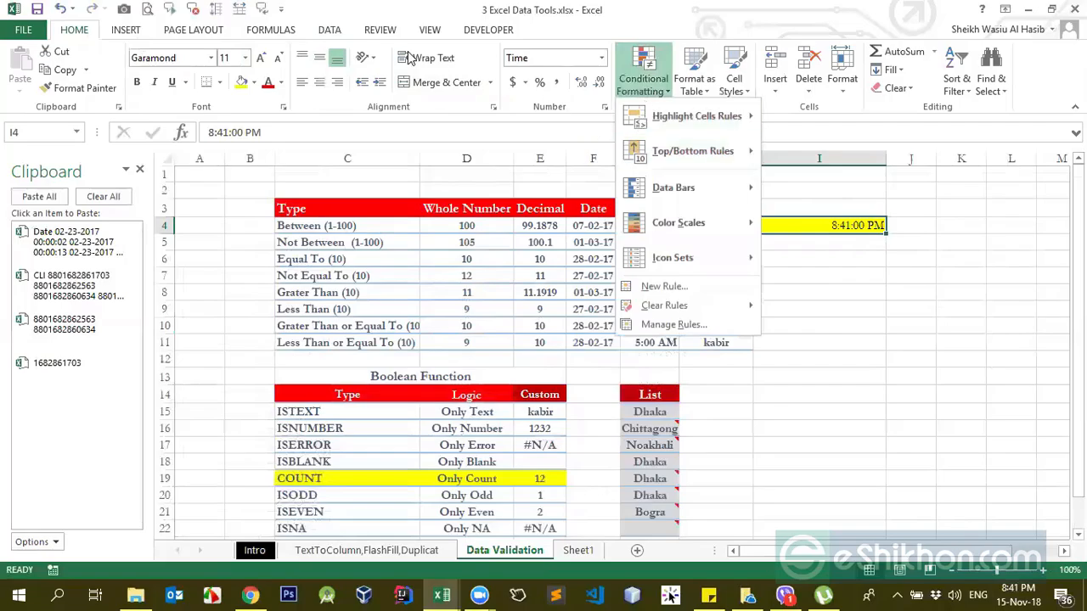
Step: Reopen I4's data validation settings to check the start and end times, and close them
click(329, 30)
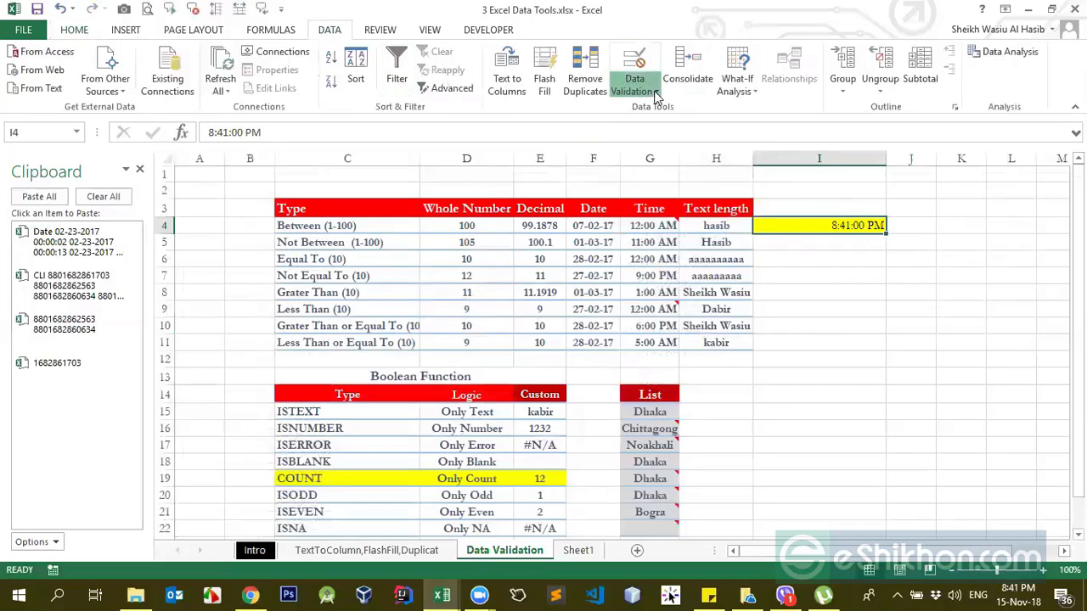
click(655, 92)
click(658, 111)
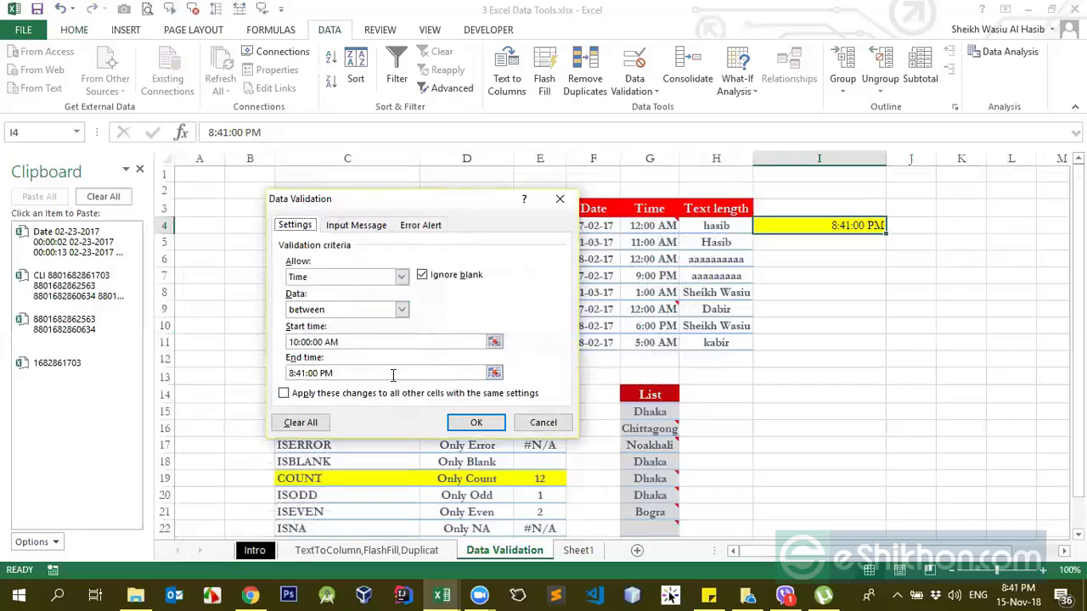
click(477, 423)
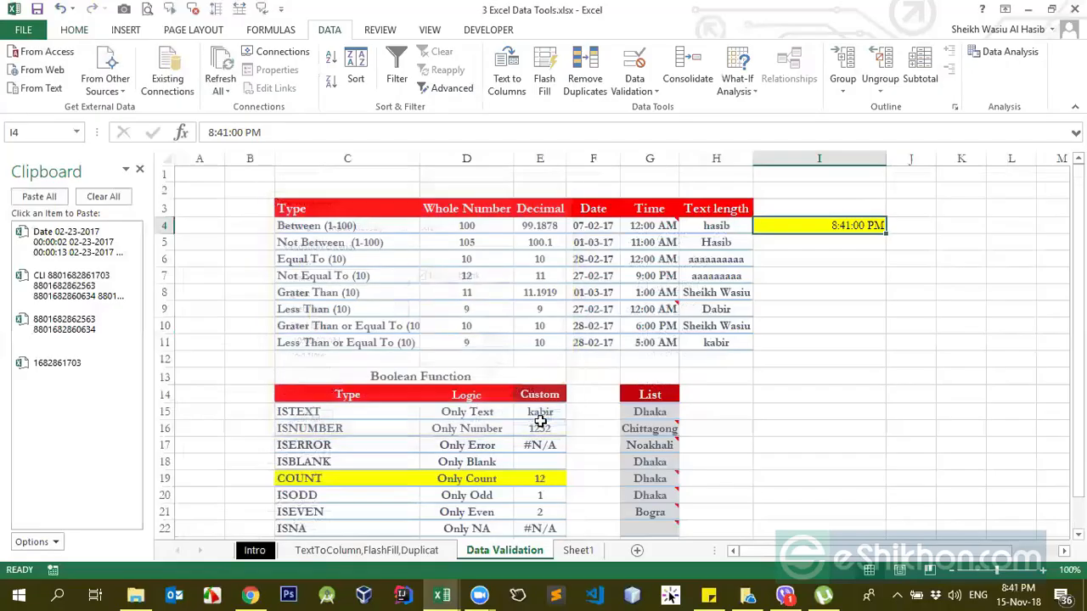
Step: Try to change I4's time to 8:42:00 PM, past the allowed end time, and cancel the entry
double_click(847, 225)
key(Delete)
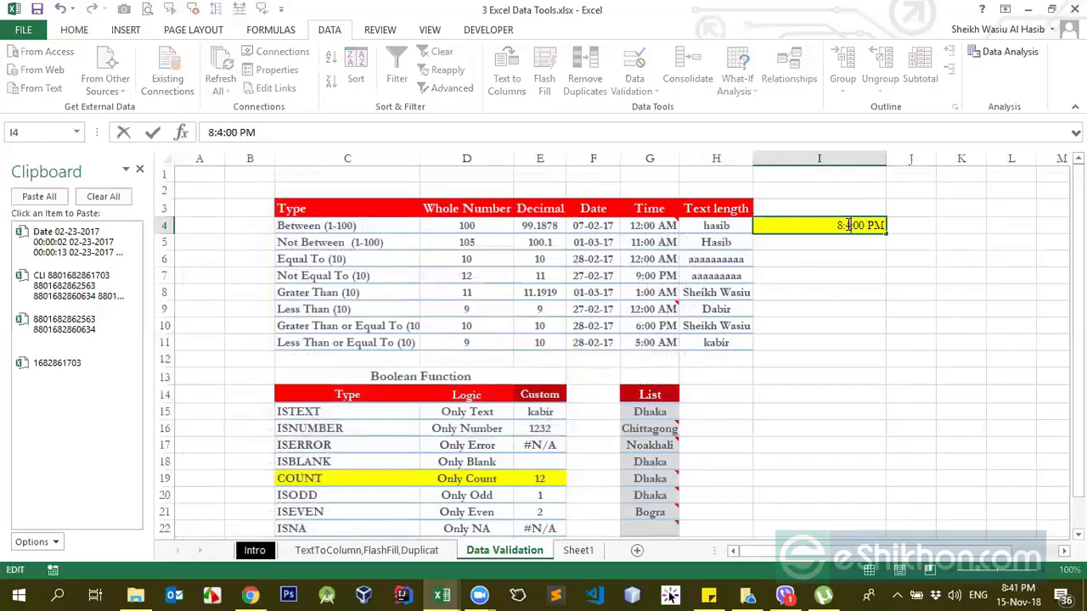
text(2)
key(Return)
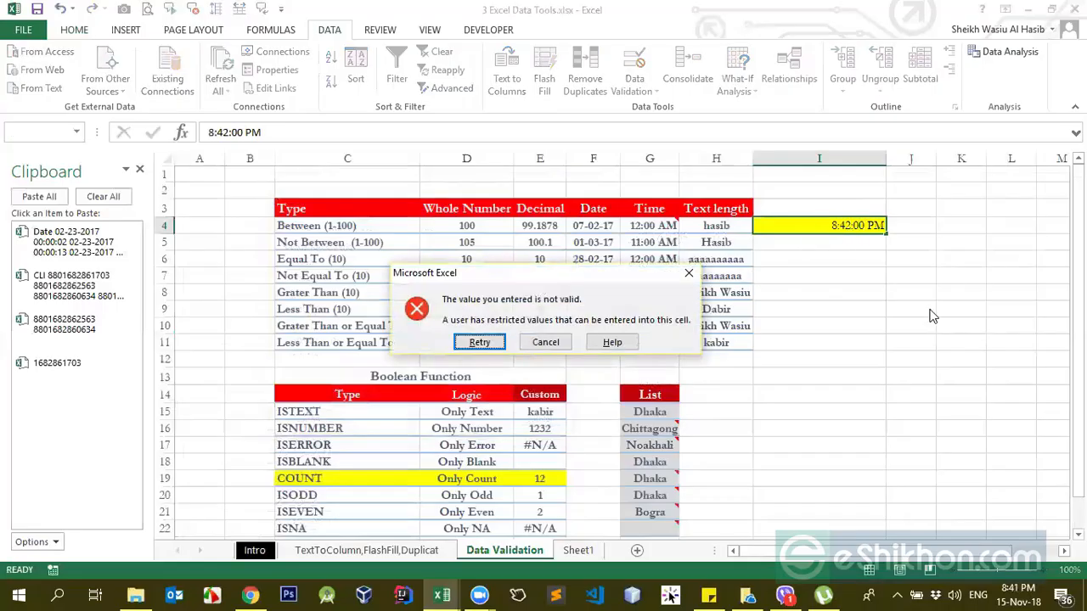
click(545, 342)
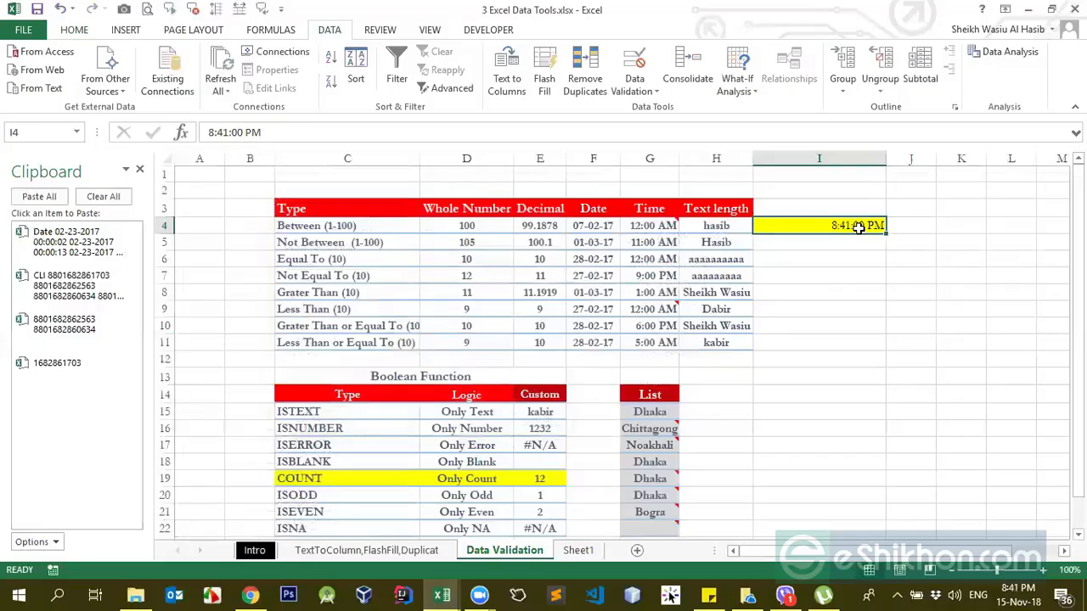
Step: Reopen I4's data validation settings and switch the allowed type to Text length
click(864, 293)
click(851, 228)
click(810, 245)
click(824, 224)
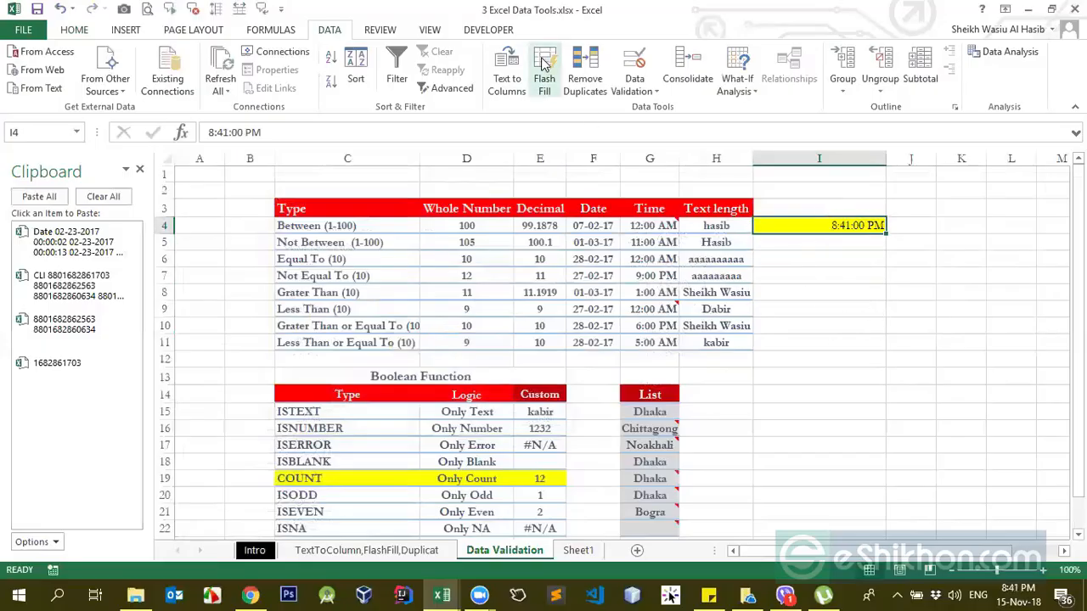
click(635, 85)
click(670, 109)
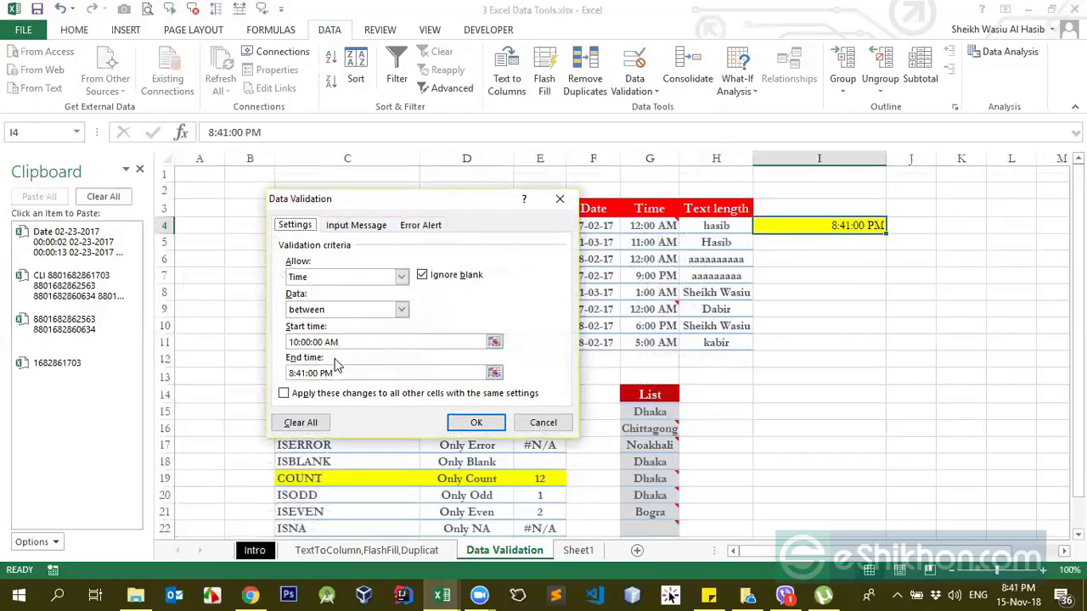
click(401, 277)
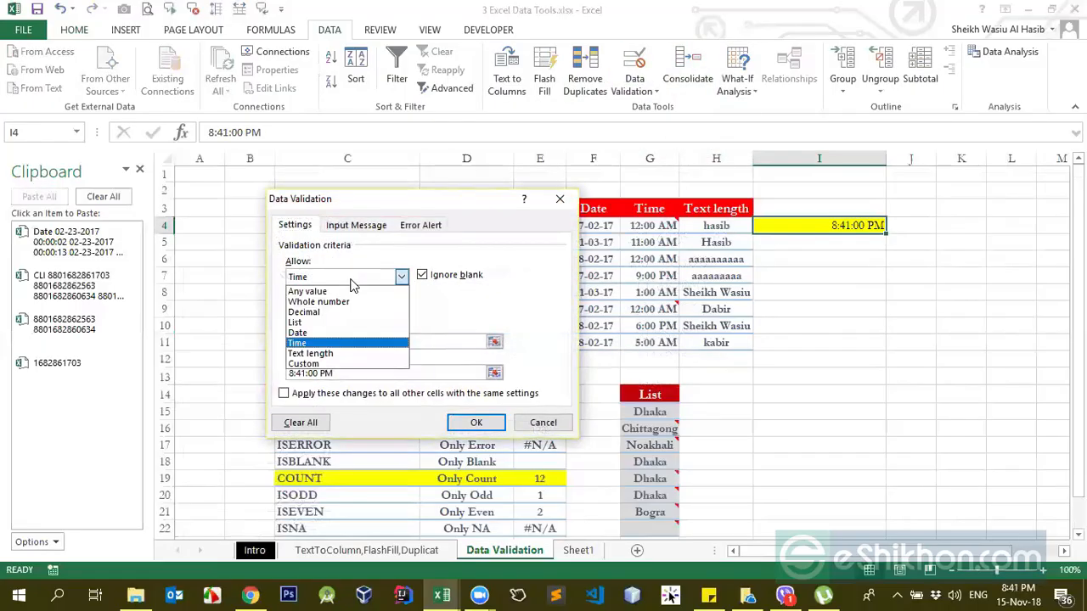
click(331, 357)
Step: Set the minimum text length to 0 and the maximum to 5, and apply the rule to I4
key(Tab)
key(Tab)
key(Tab)
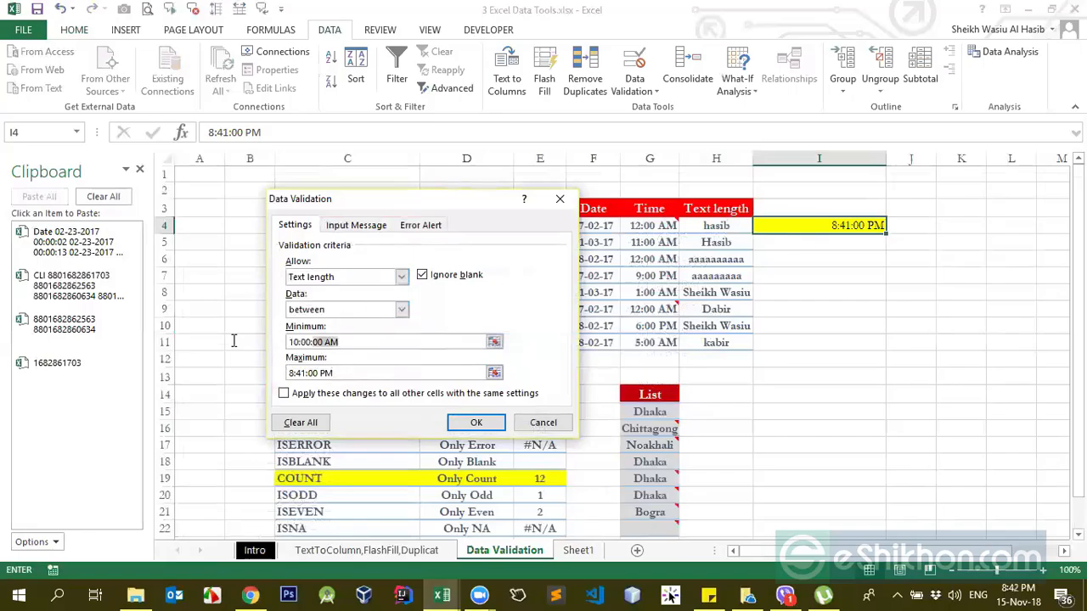
text(0)
key(Tab)
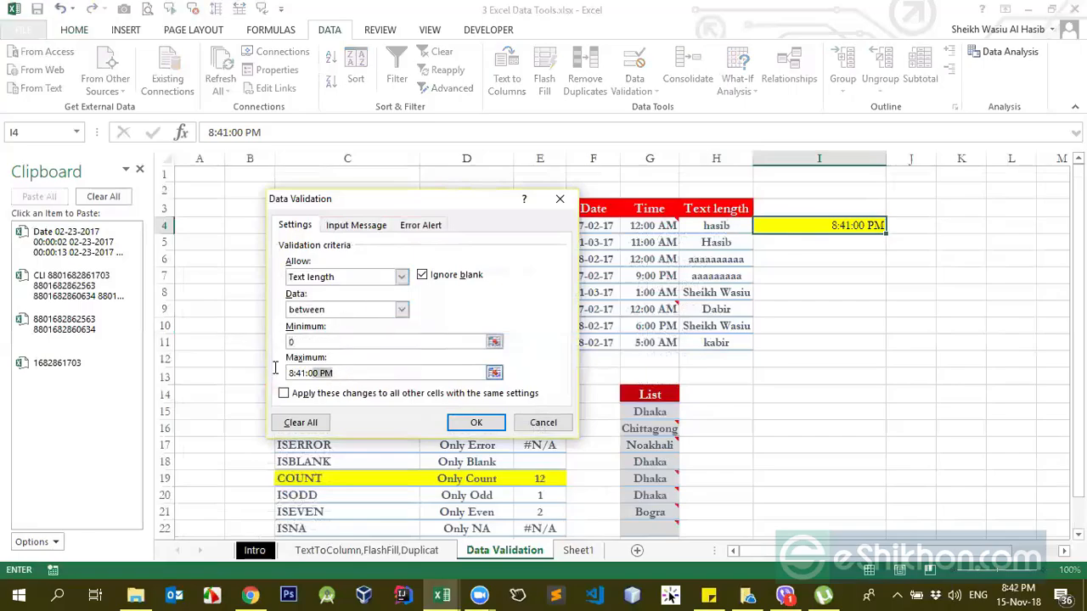
text(5)
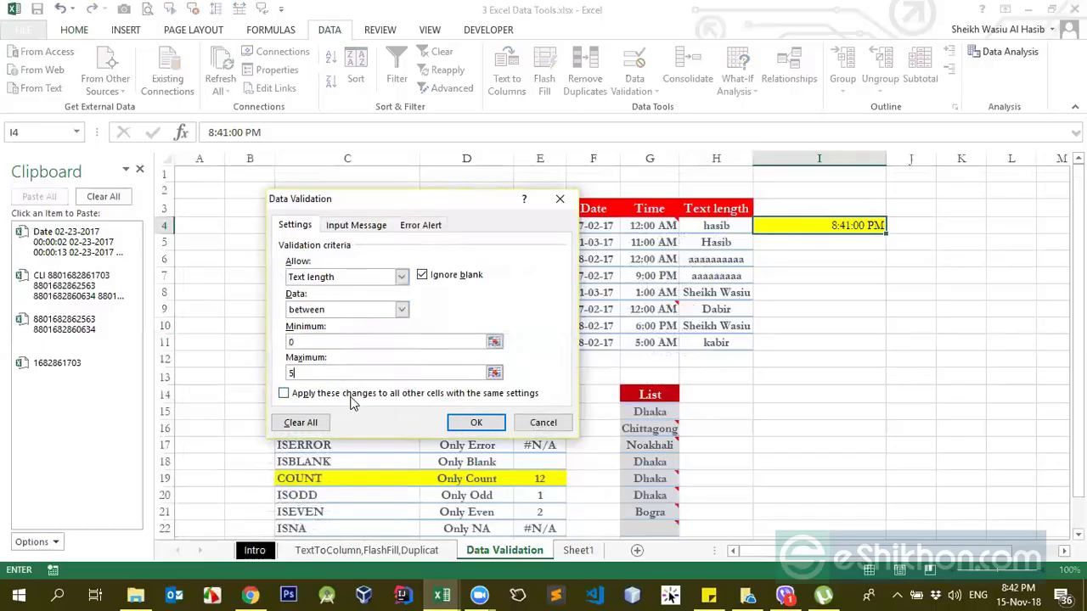
click(476, 423)
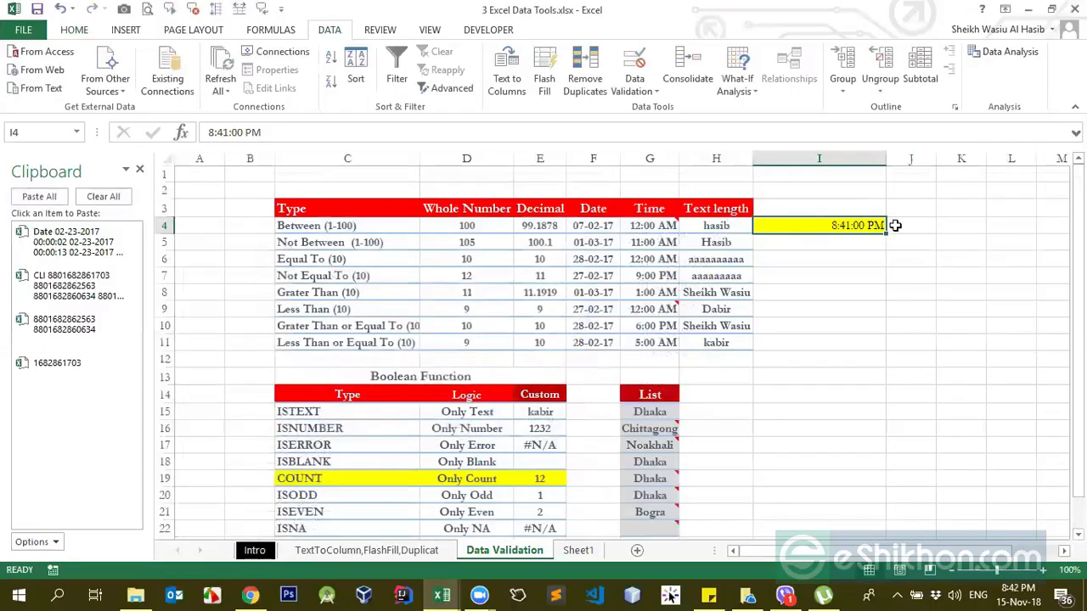
Step: Enter 22222 in I4 and apply the General number format to the cell
text(22222)
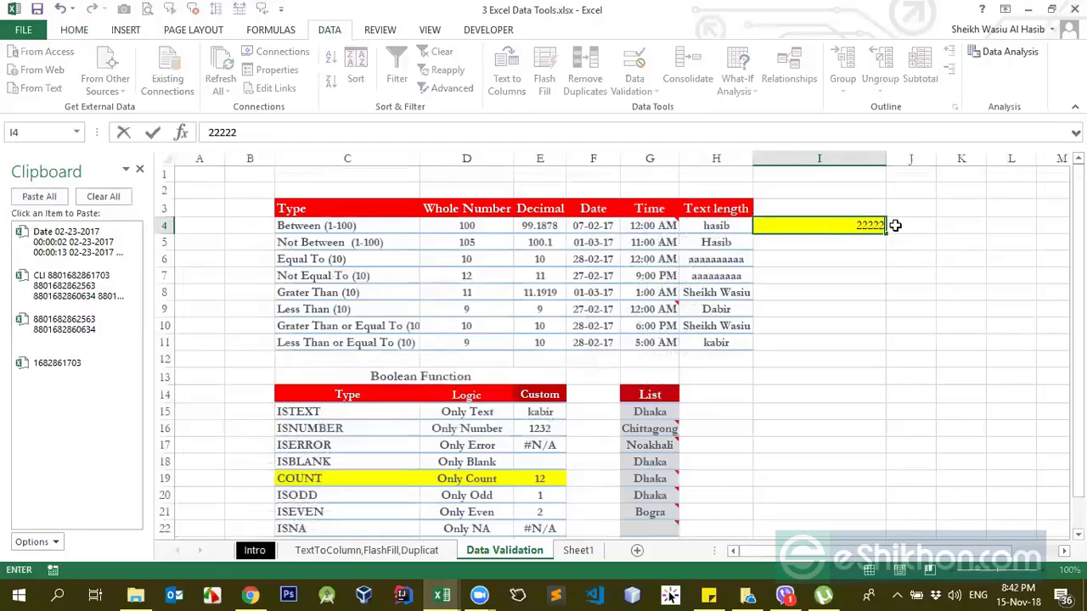
key(Return)
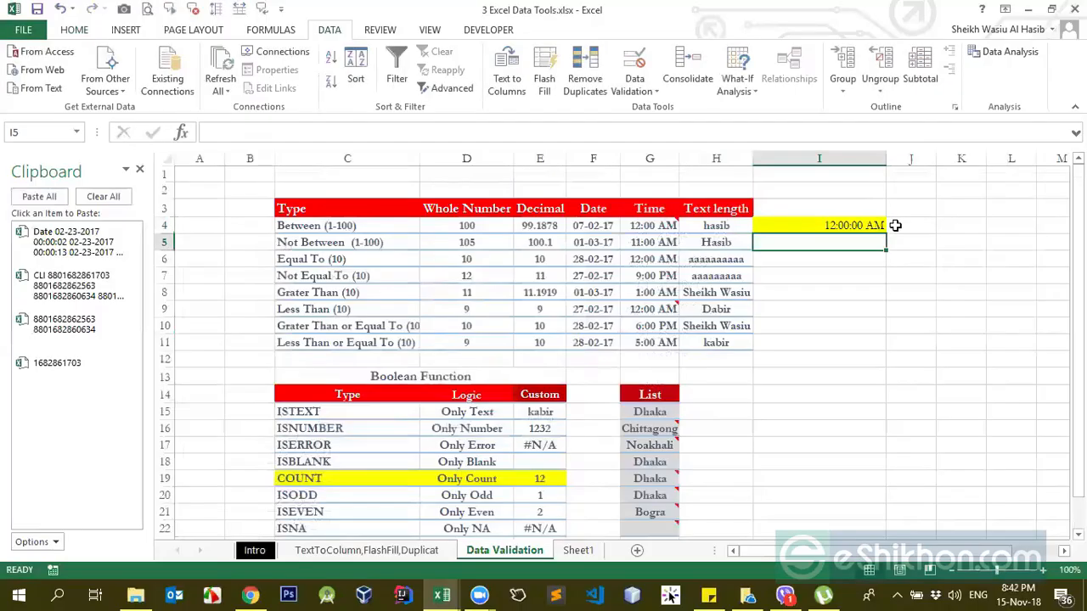
key(Up)
click(74, 30)
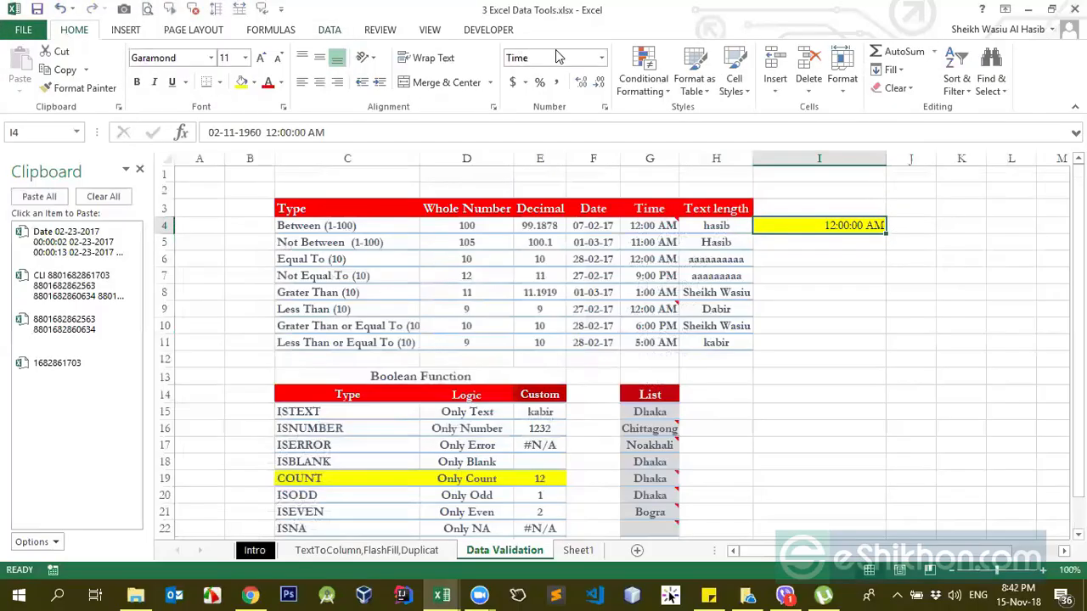
click(601, 57)
click(582, 99)
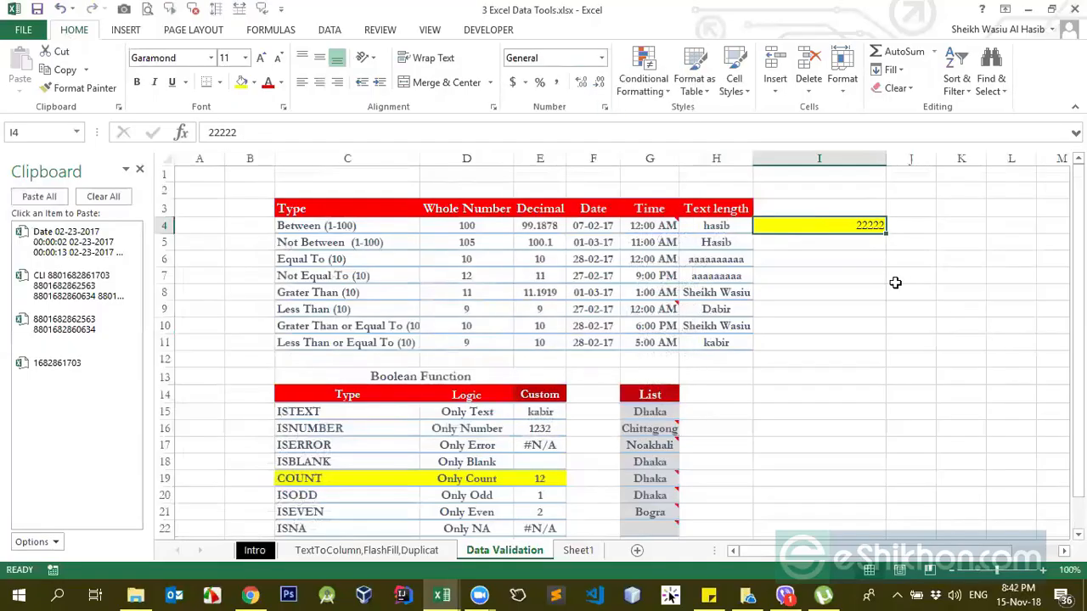
Step: Try to enter the six-digit value 222222 in I4, past the allowed text length, and cancel the entry
text(2)
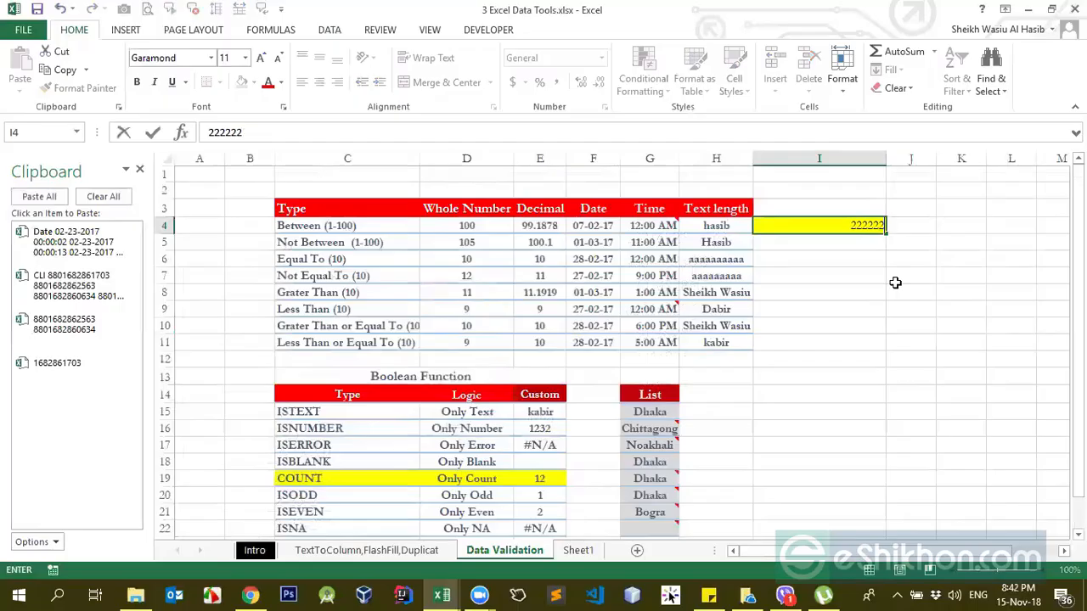
key(Return)
key(Tab)
key(Return)
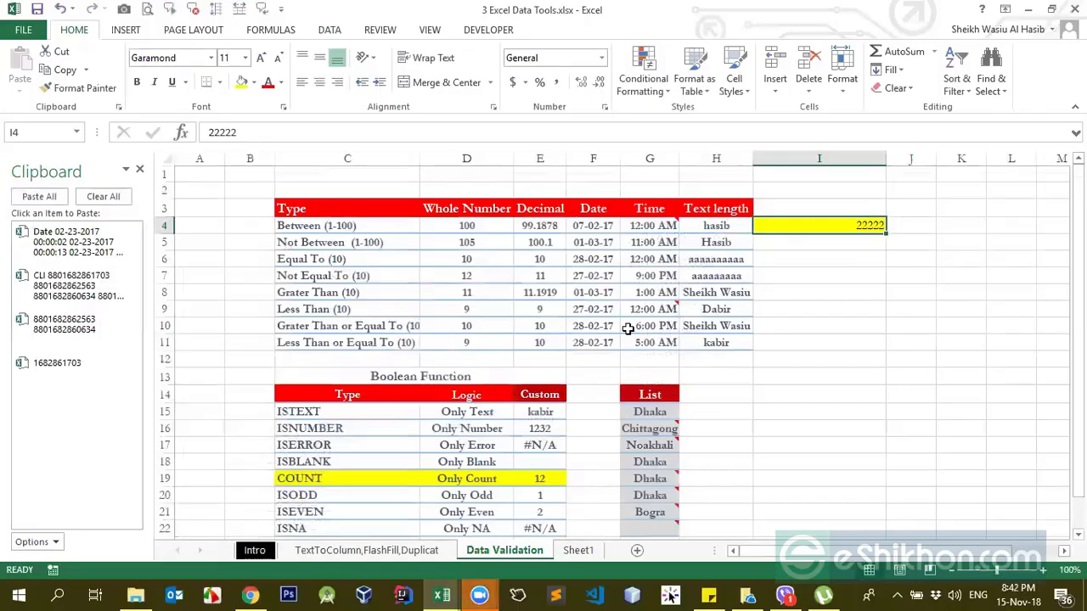
Step: Change I4's data validation to allow a List, with two comma-separated first names as the source
click(440, 200)
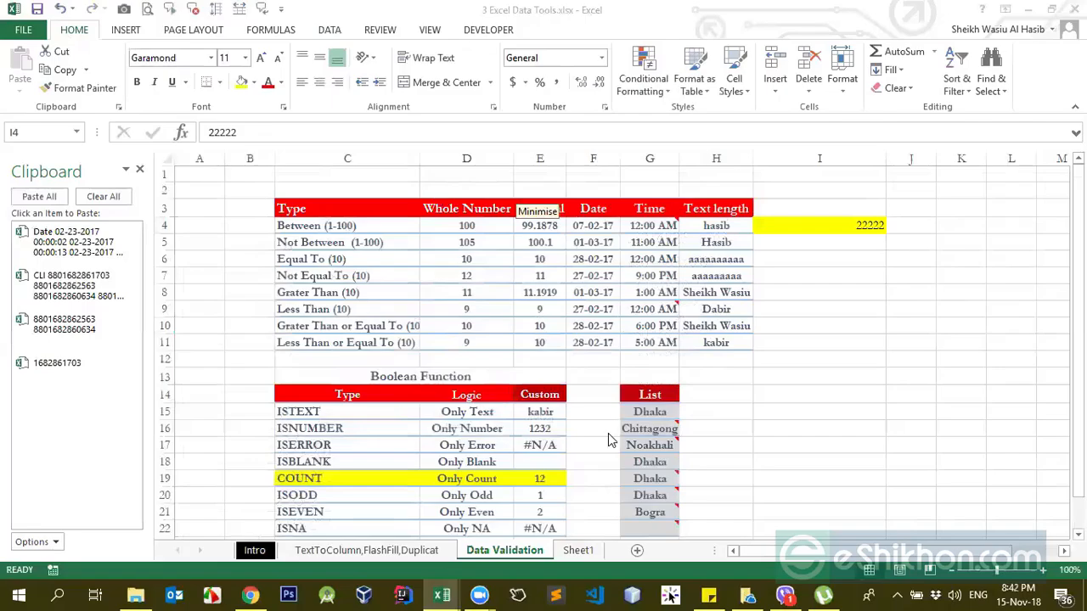
click(850, 228)
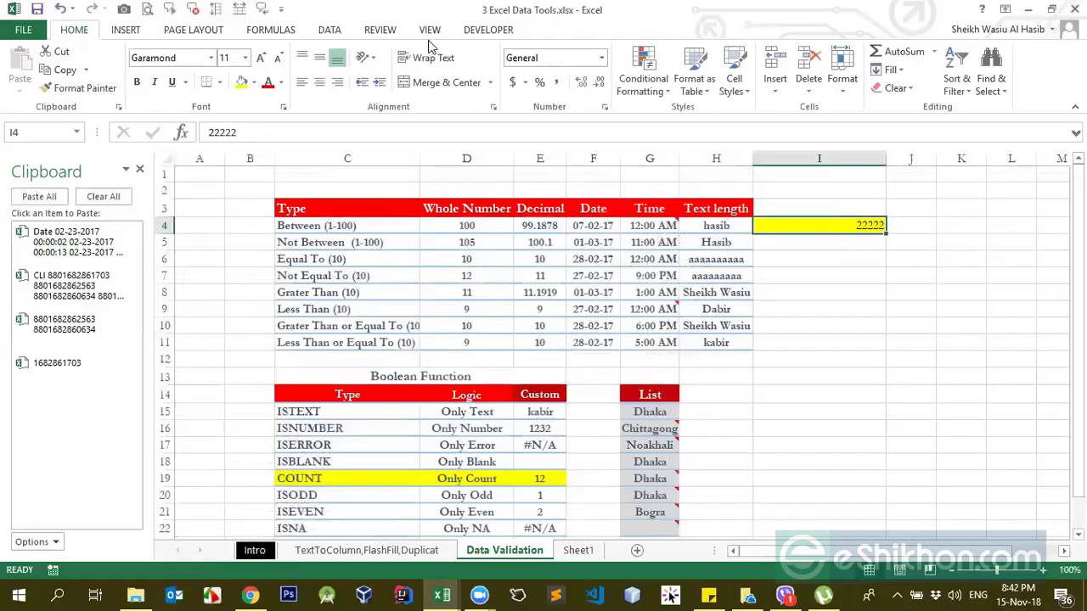
click(330, 34)
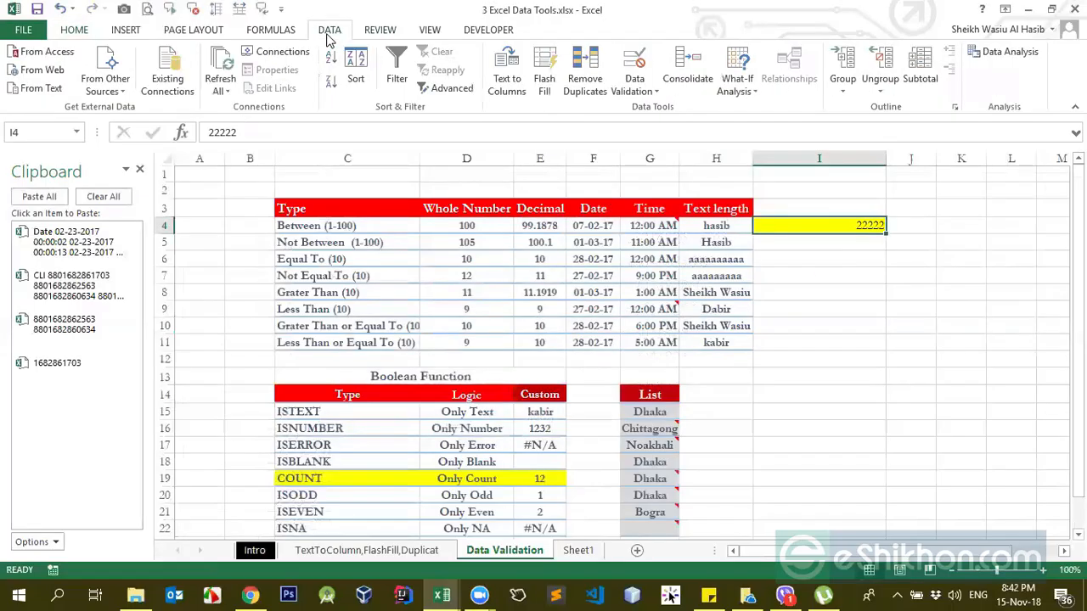
click(651, 91)
click(667, 106)
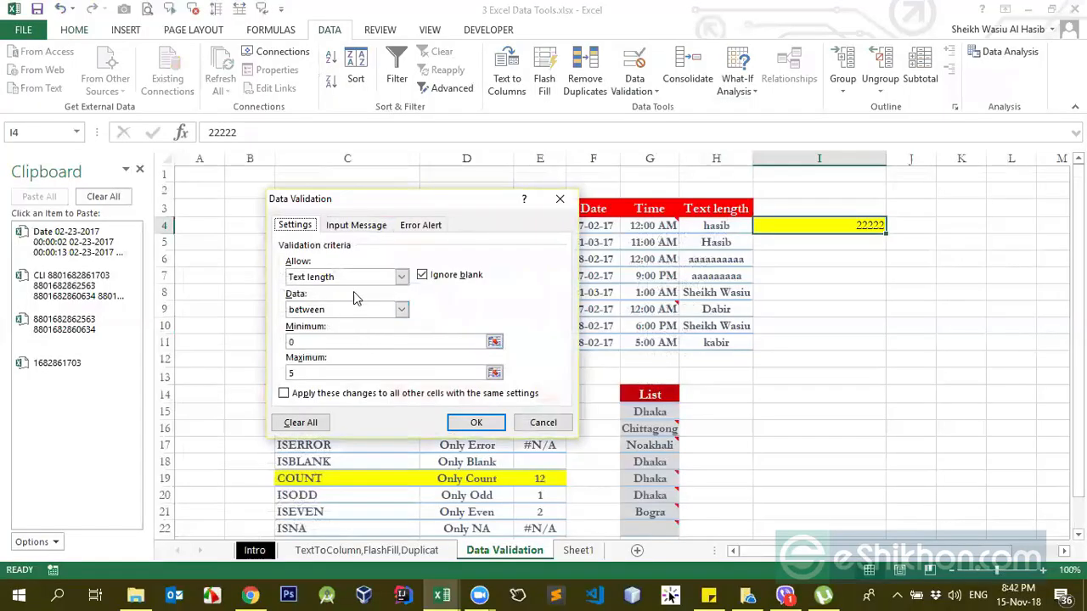
click(400, 276)
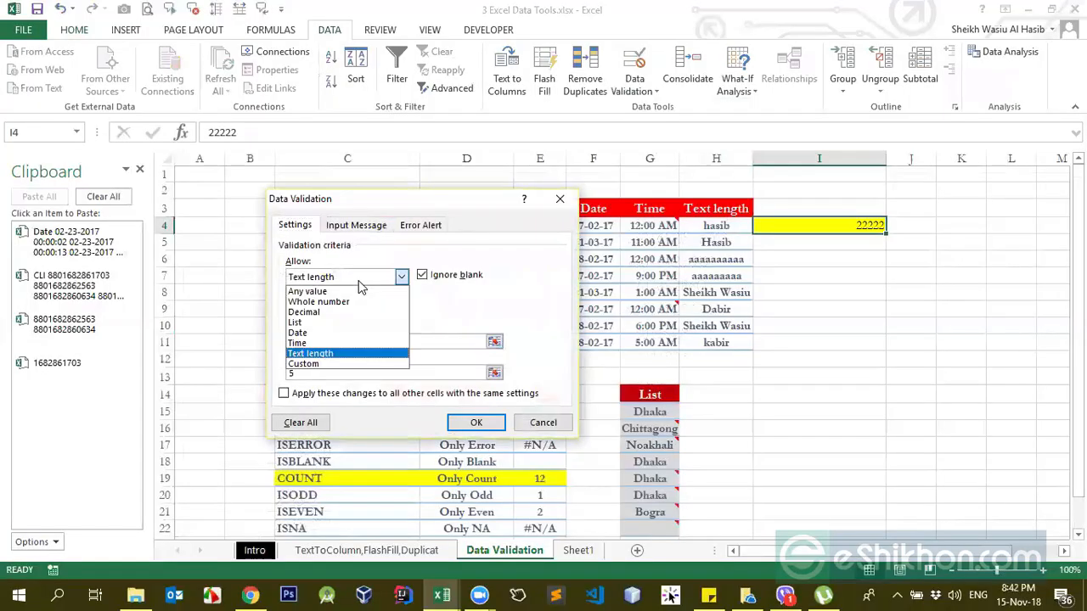
click(315, 322)
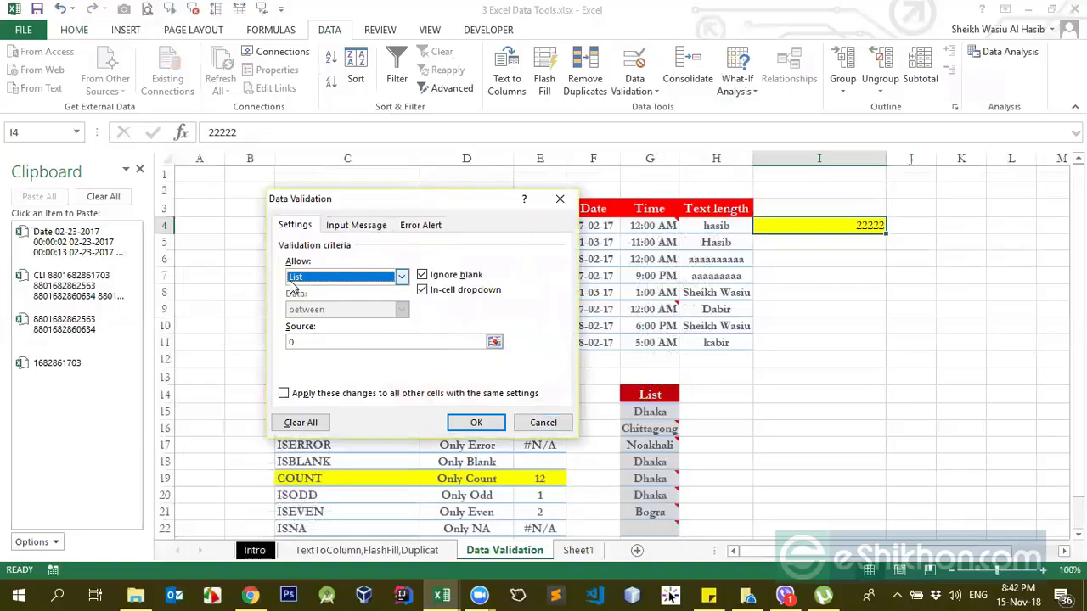
click(339, 278)
click(339, 280)
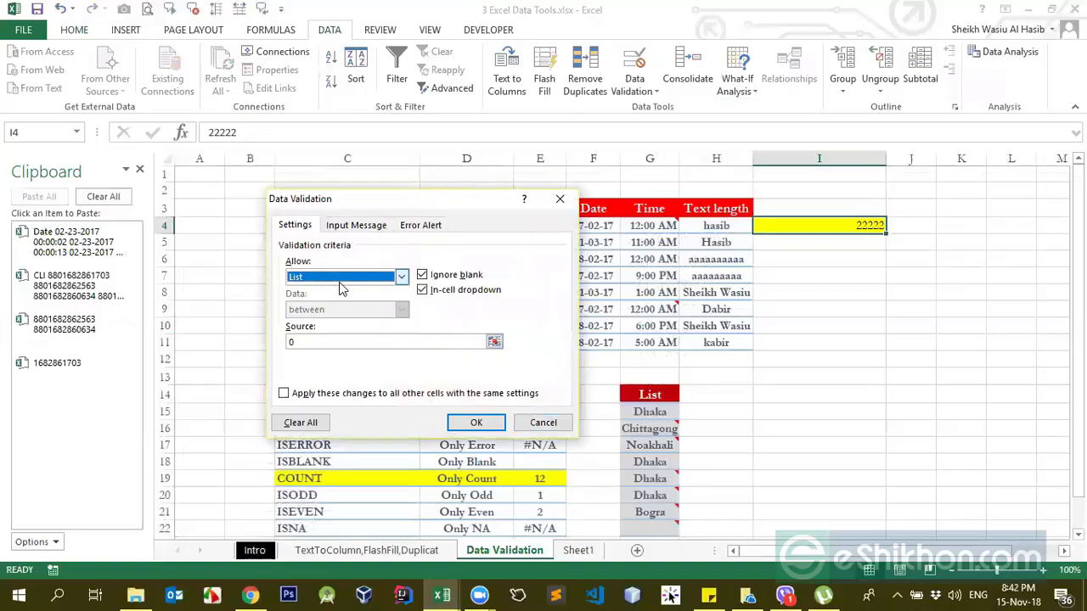
click(298, 343)
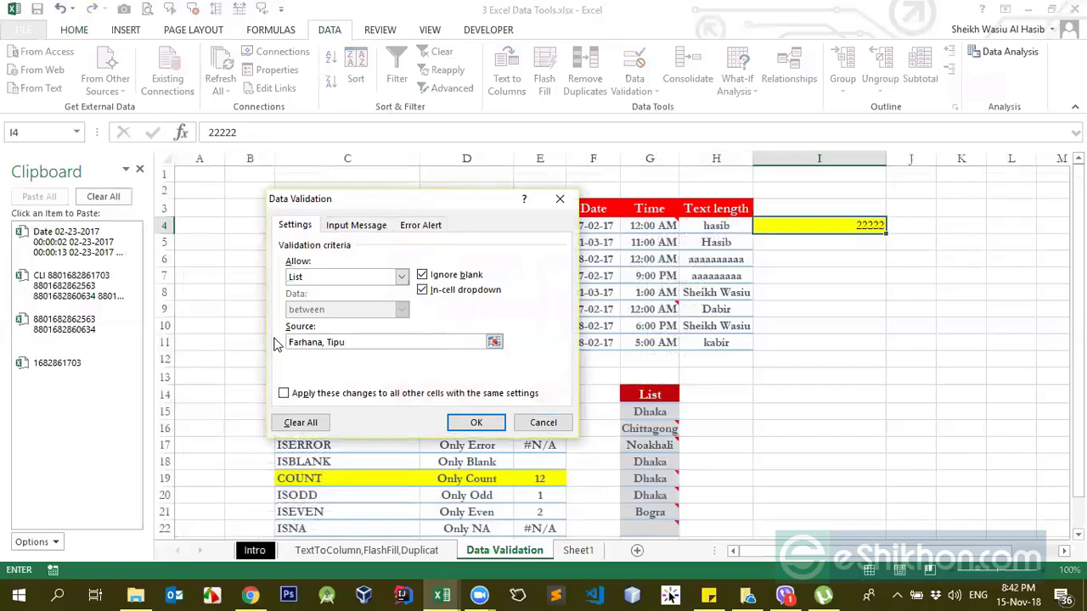
key(Return)
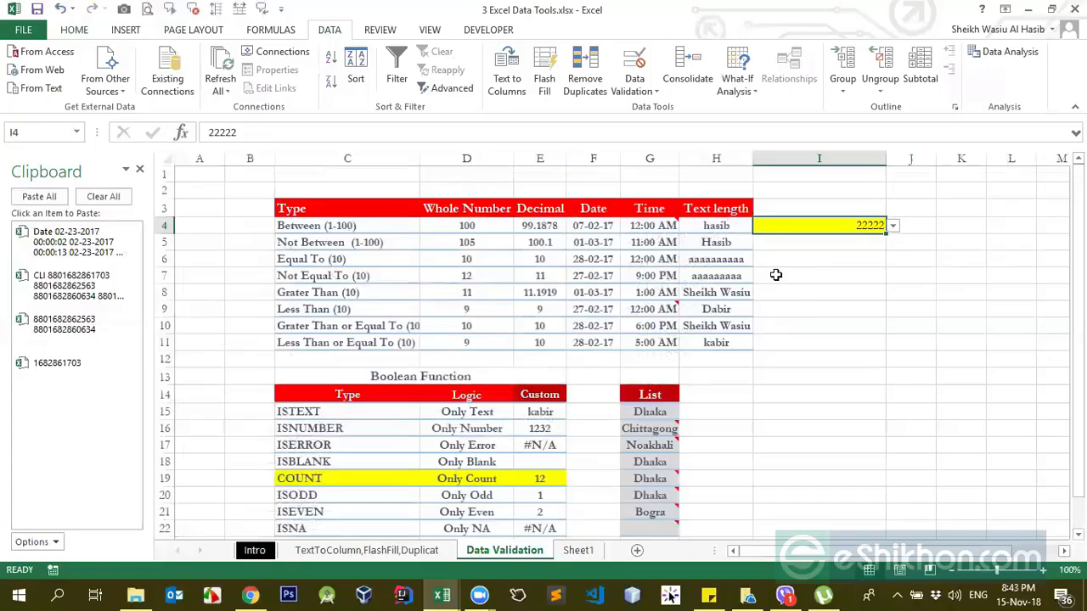
Step: Clear I4 and pick the second name from its drop-down list, followed by the first name
key(Delete)
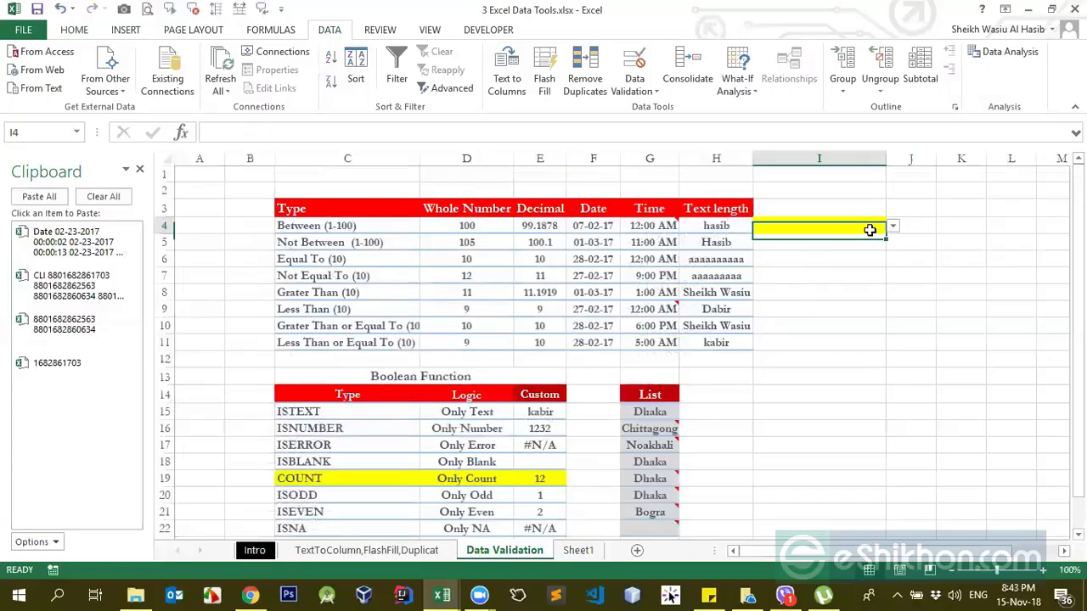
click(894, 227)
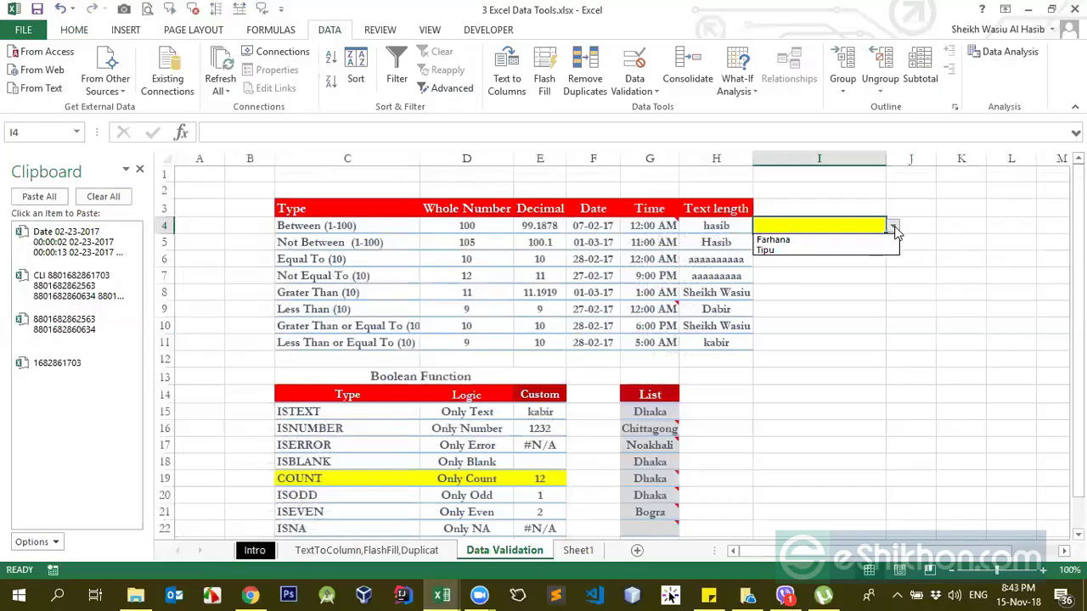
click(785, 250)
click(893, 227)
click(826, 236)
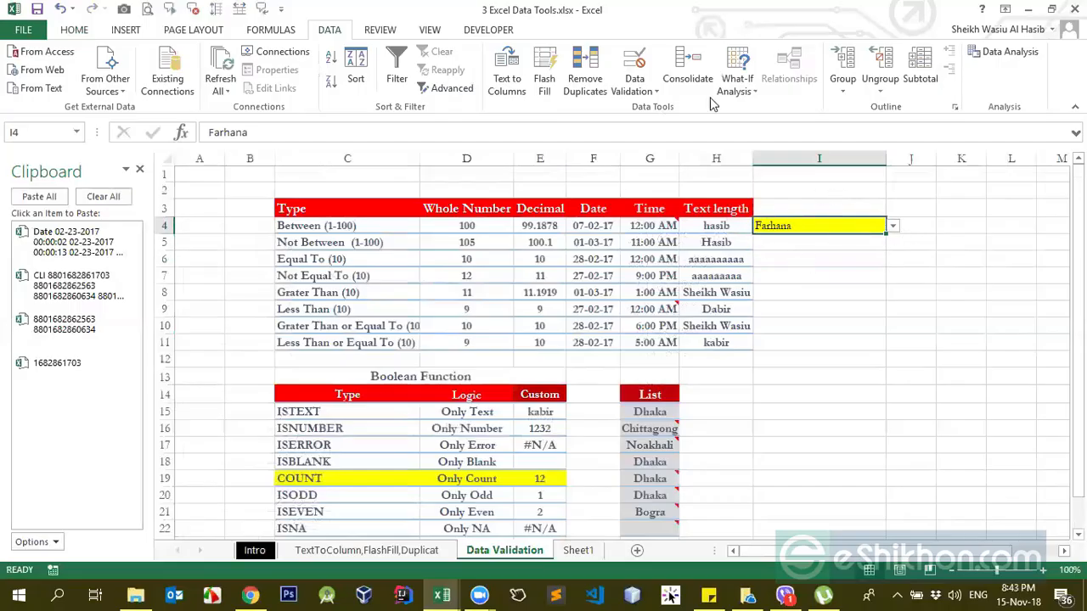
Step: Reopen I4's data validation settings and remove the two names from the List source
click(637, 91)
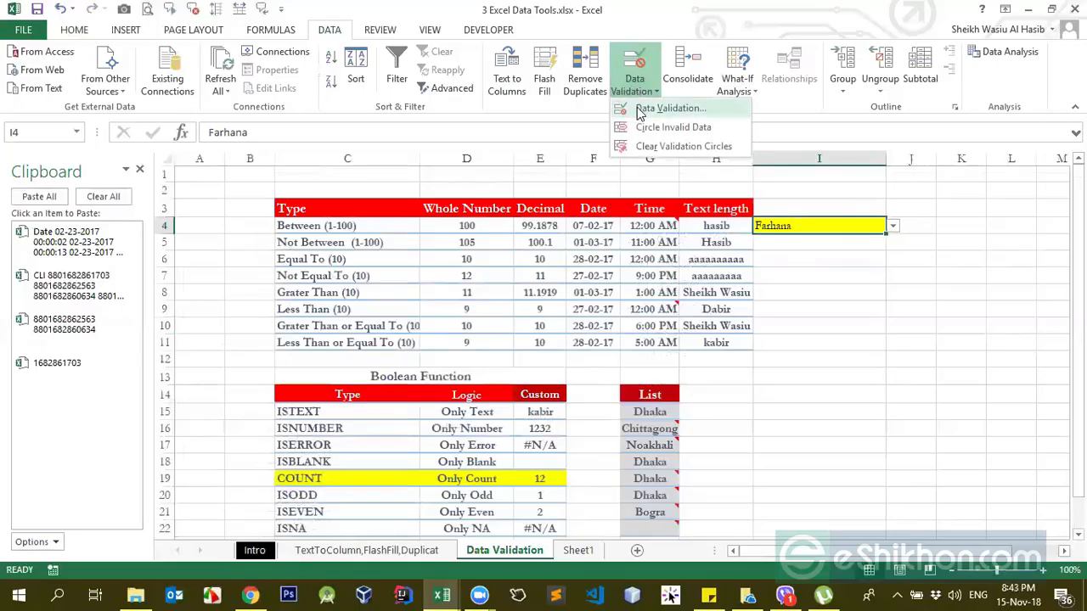
click(662, 106)
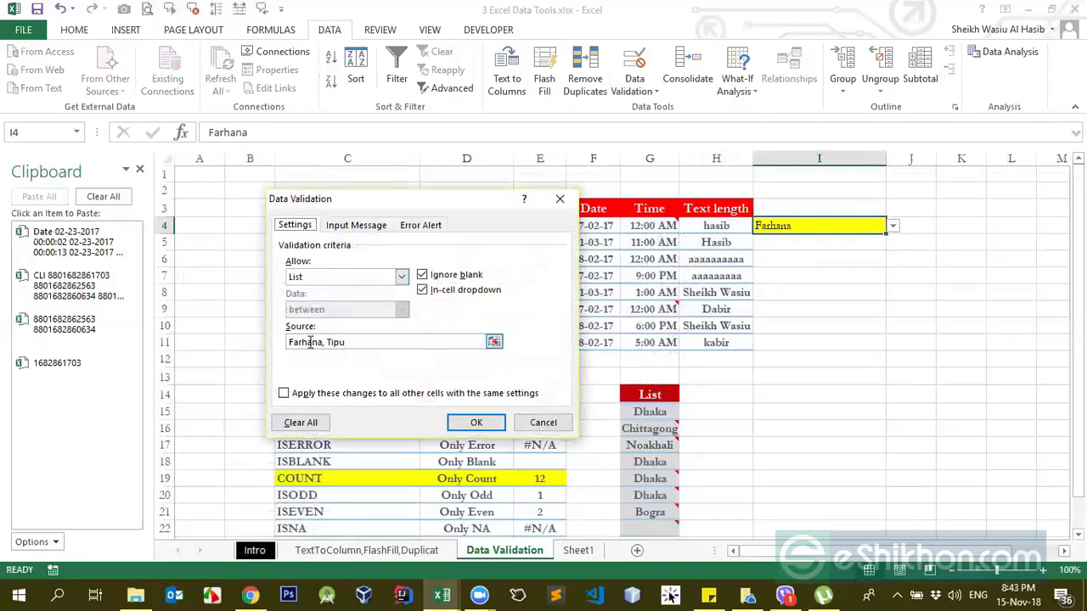
click(401, 276)
click(360, 279)
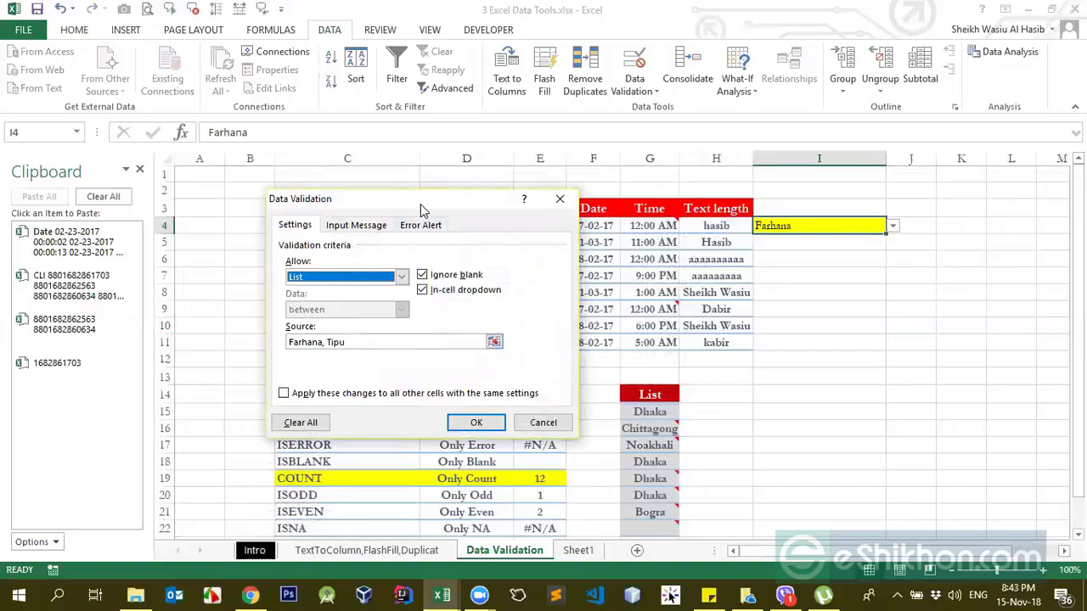
drag(421, 204, 579, 244)
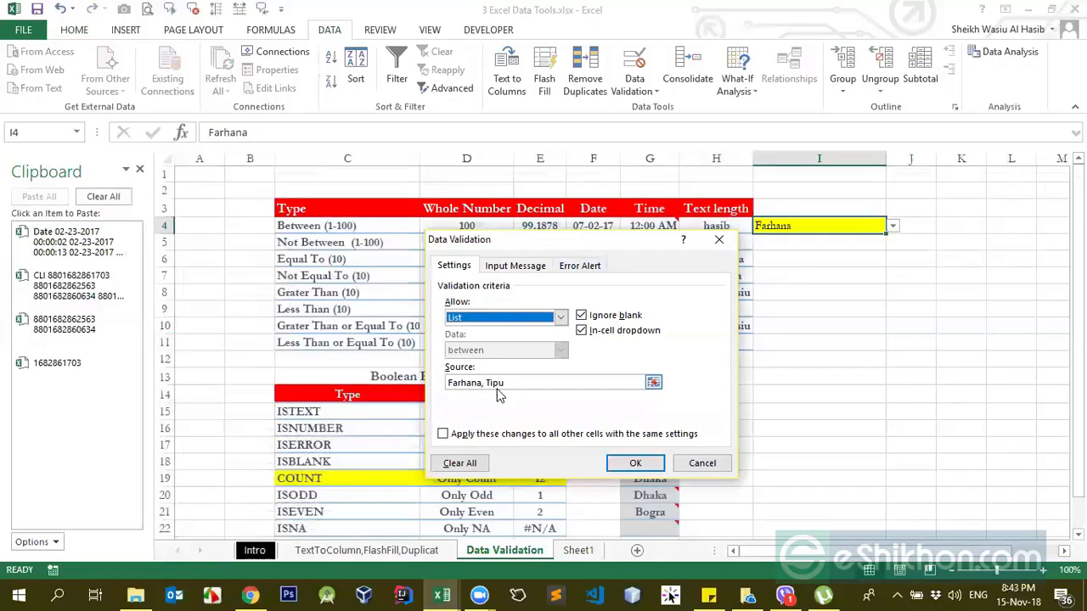
click(449, 383)
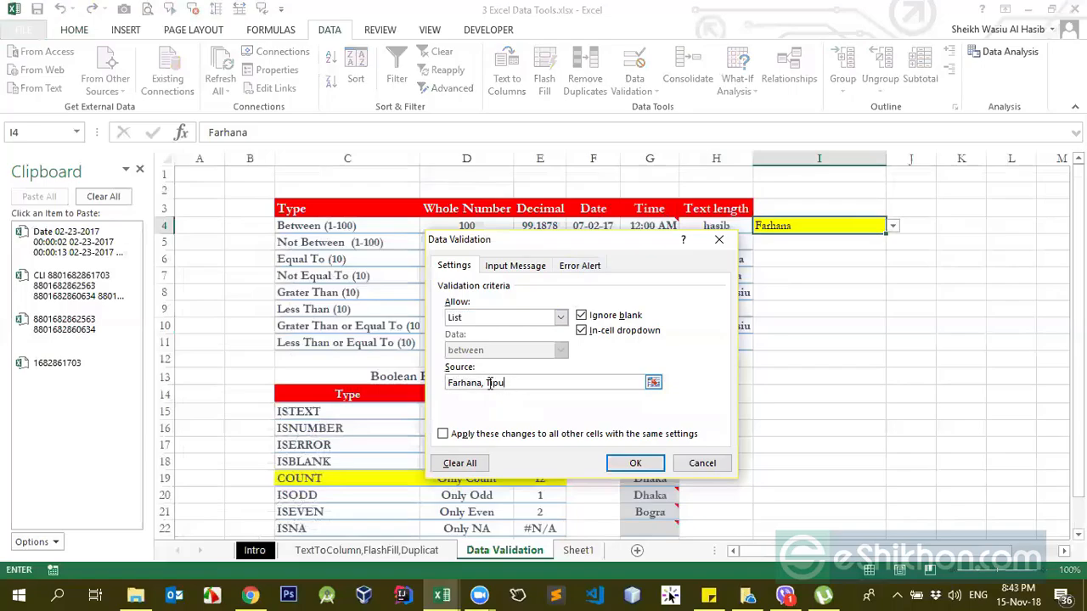
drag(480, 383, 502, 383)
click(512, 383)
drag(589, 385, 407, 364)
key(BackSpace)
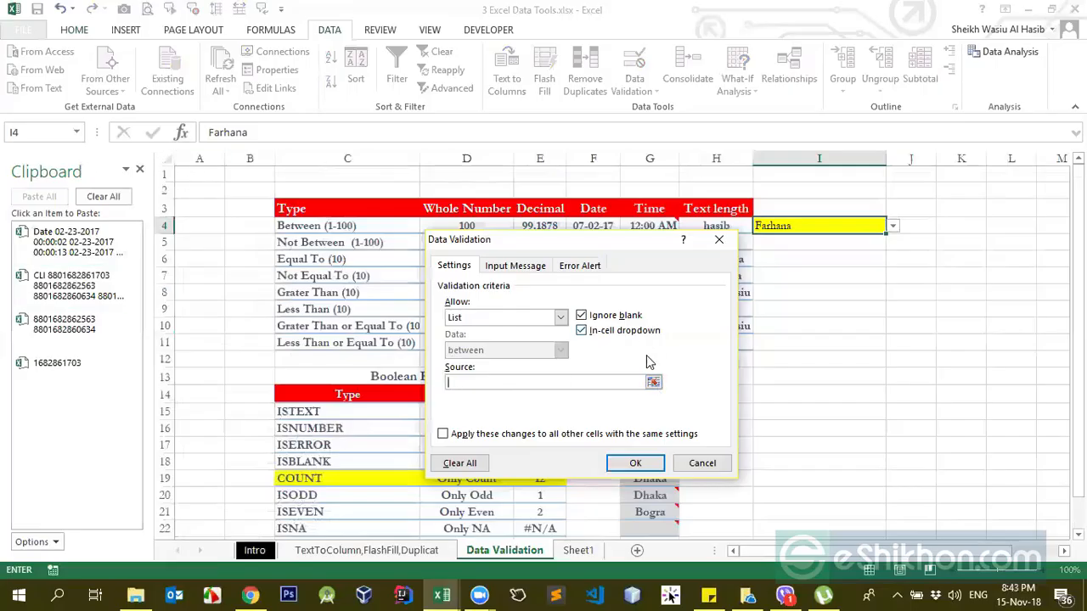
Step: Set the list source to the Boolean function types in C15:C22 and apply the rule to I4
click(653, 383)
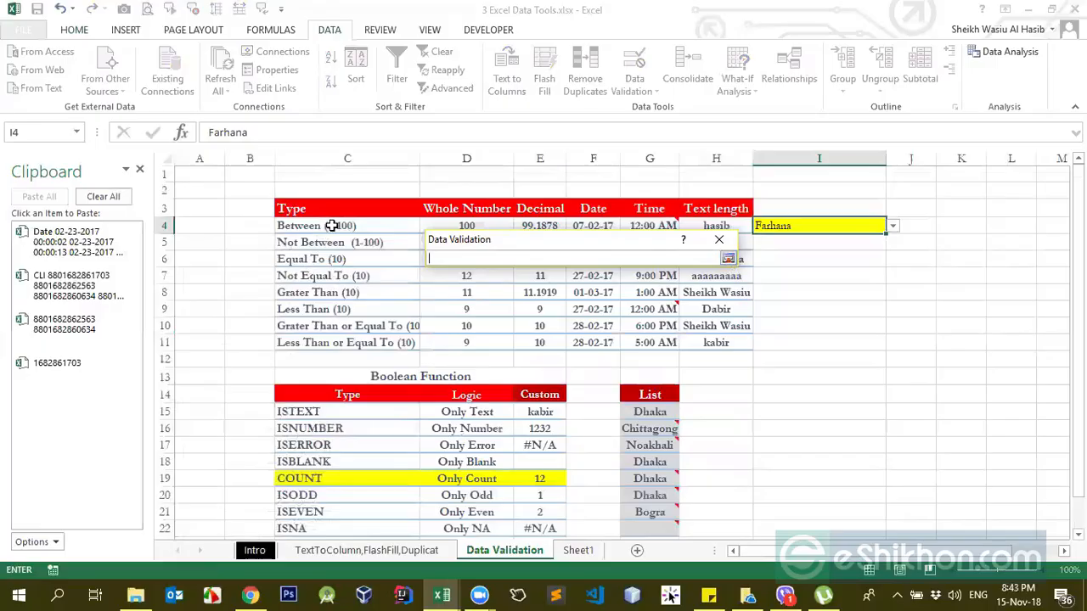
drag(325, 411, 356, 399)
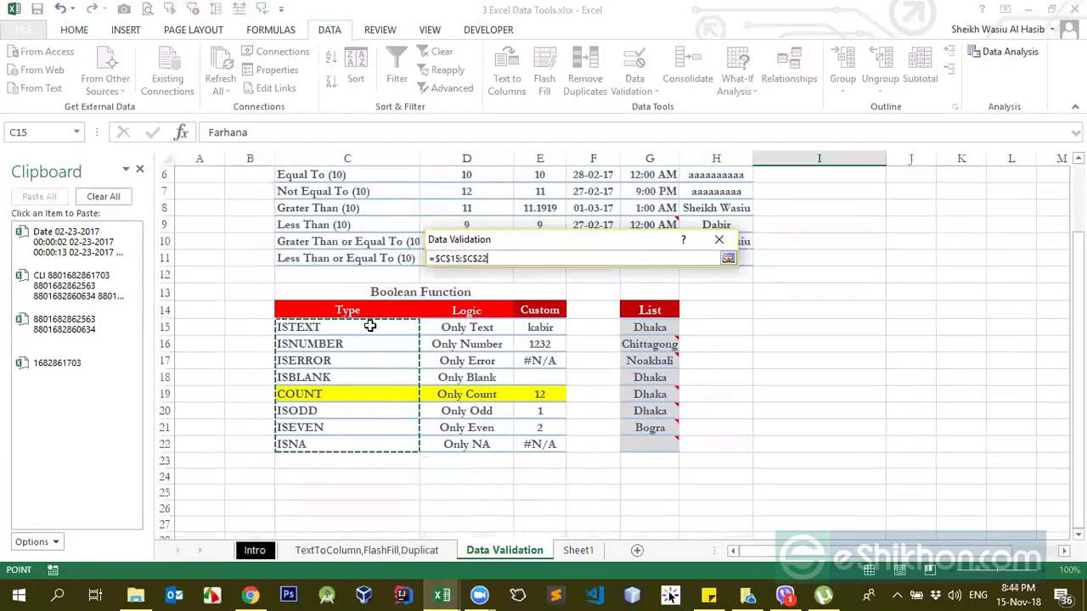
drag(369, 327, 361, 446)
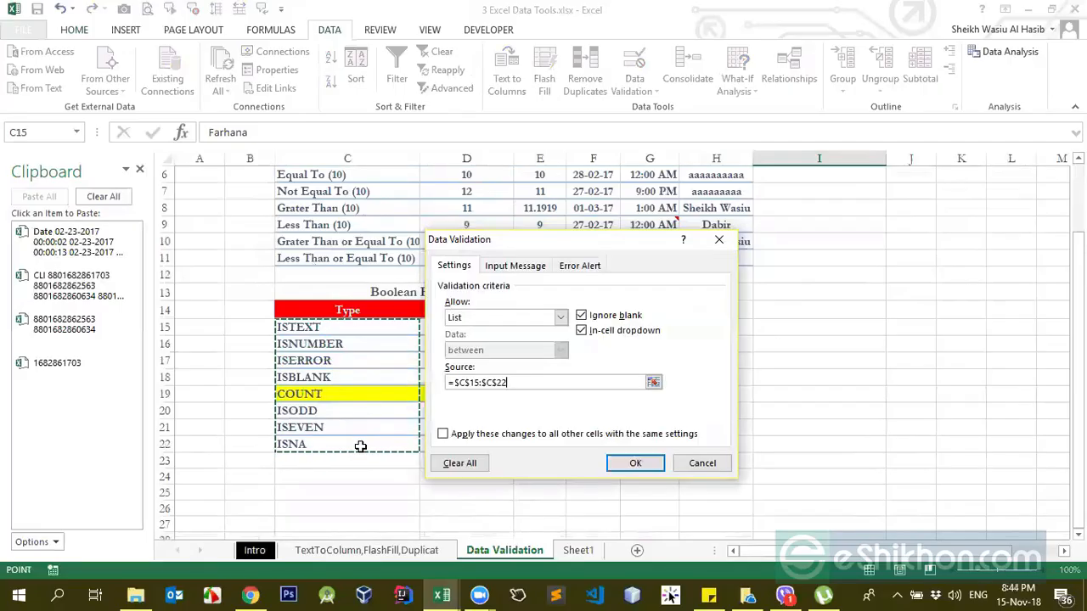
key(Return)
Step: Clear I4, pick ISERROR from its drop-down list, and replace it with COUNT
scroll(703, 376, up, 2)
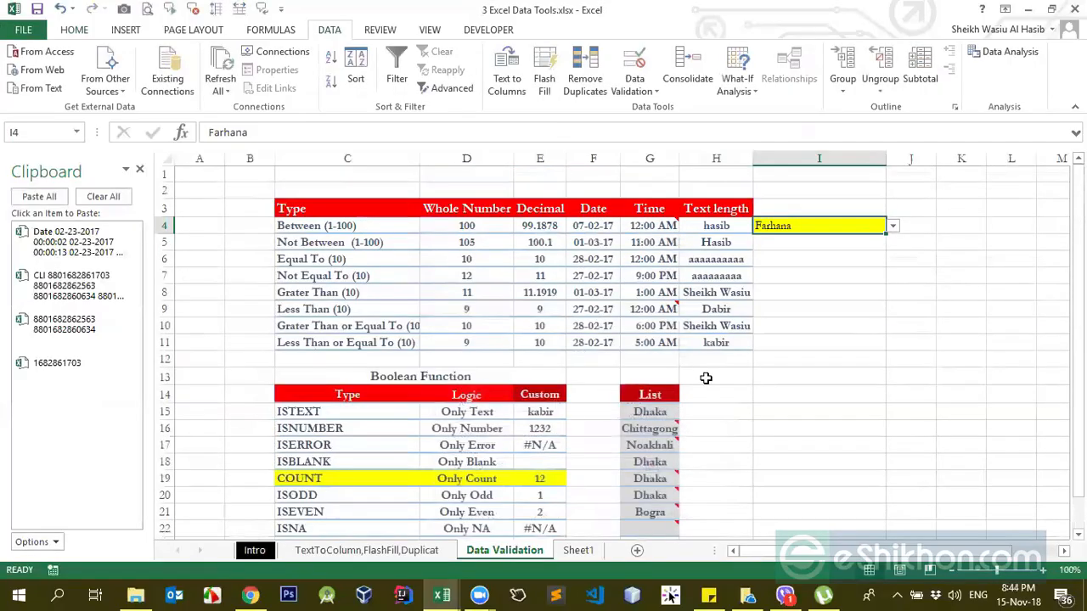
click(893, 228)
click(816, 224)
key(Delete)
click(893, 225)
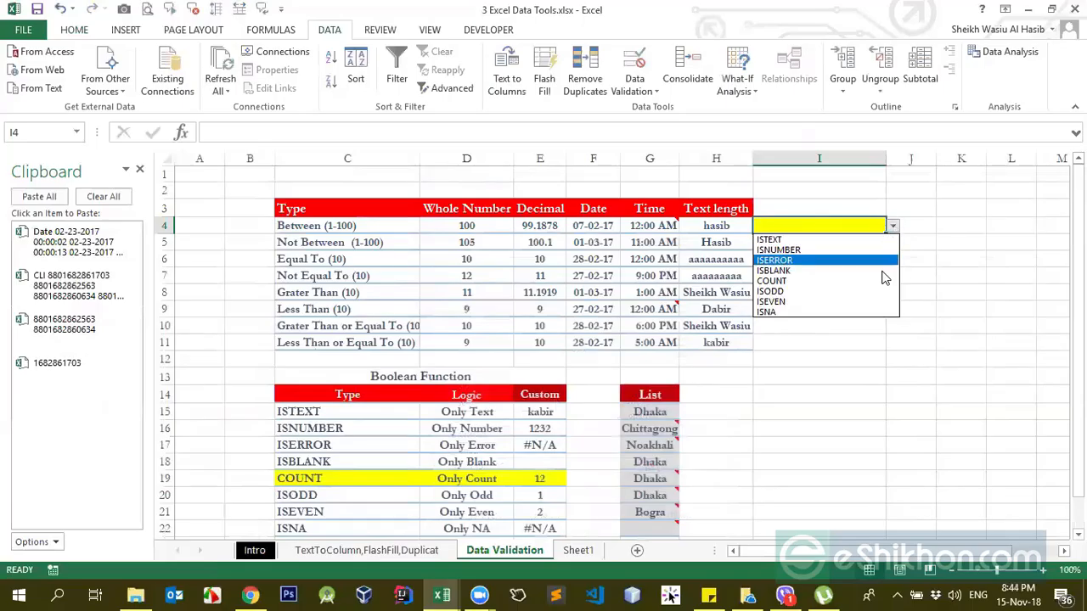
click(883, 261)
click(891, 225)
click(832, 279)
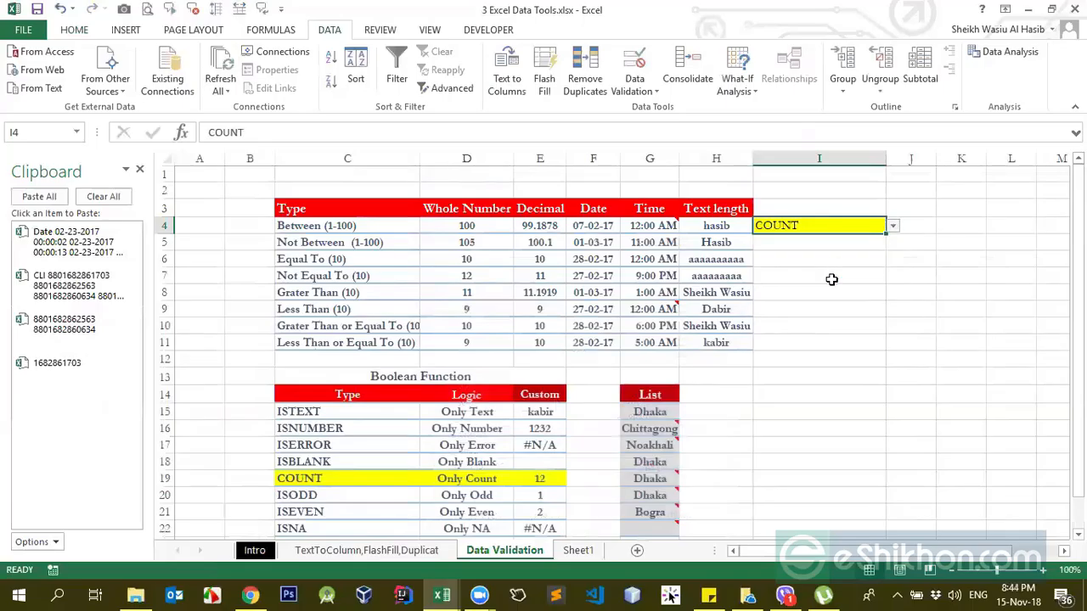
Step: Change I4's validation list source to the city names in G15:G21 and apply the rule
scroll(532, 401, down, 2)
scroll(531, 401, up, 1)
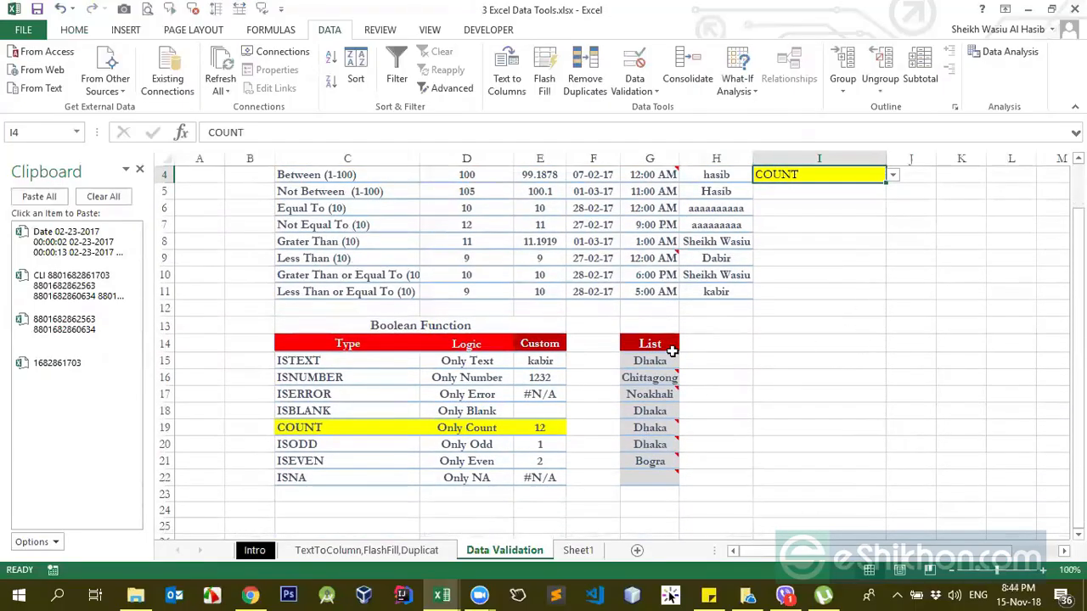
drag(660, 345, 655, 444)
scroll(824, 303, up, 1)
click(844, 222)
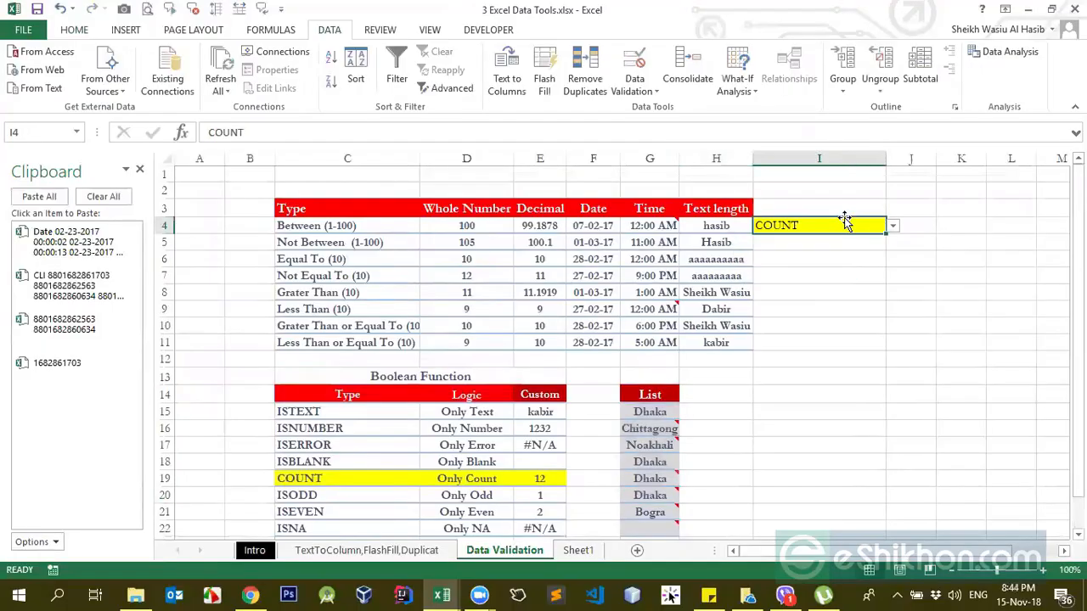
click(653, 91)
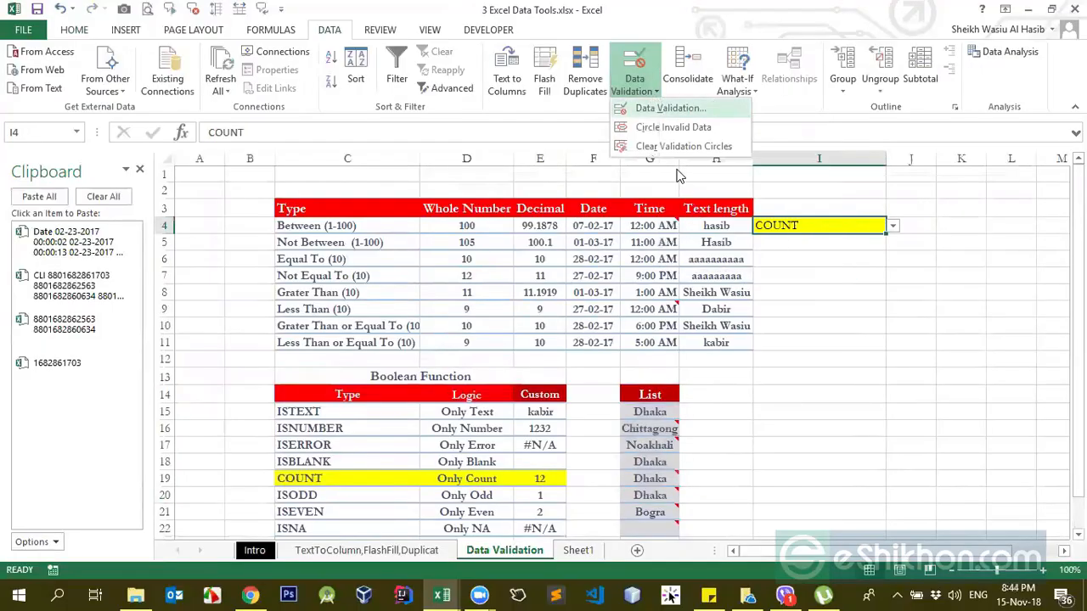
click(667, 109)
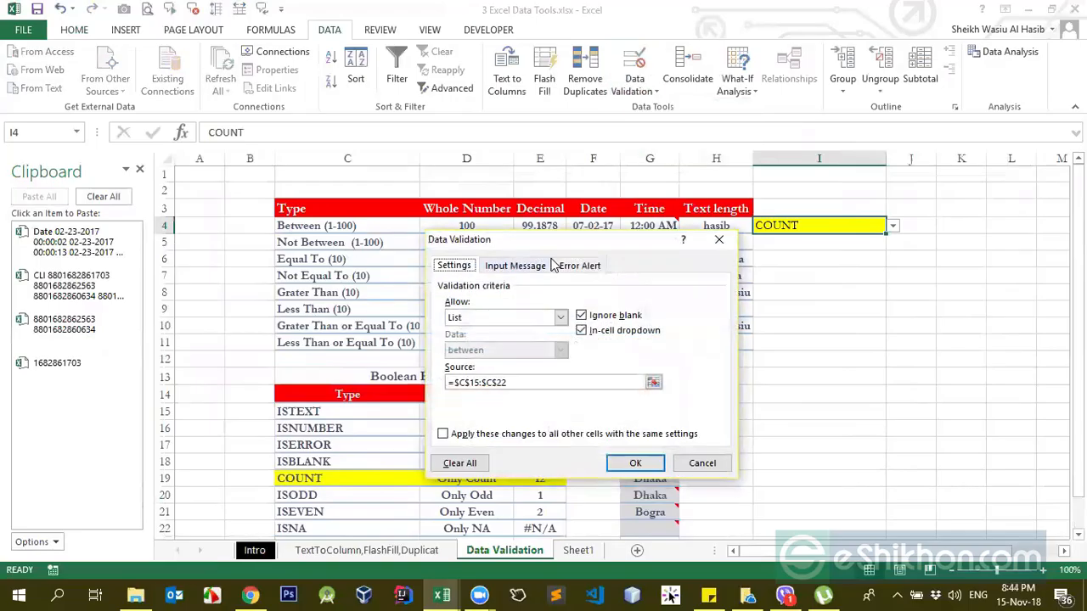
click(651, 382)
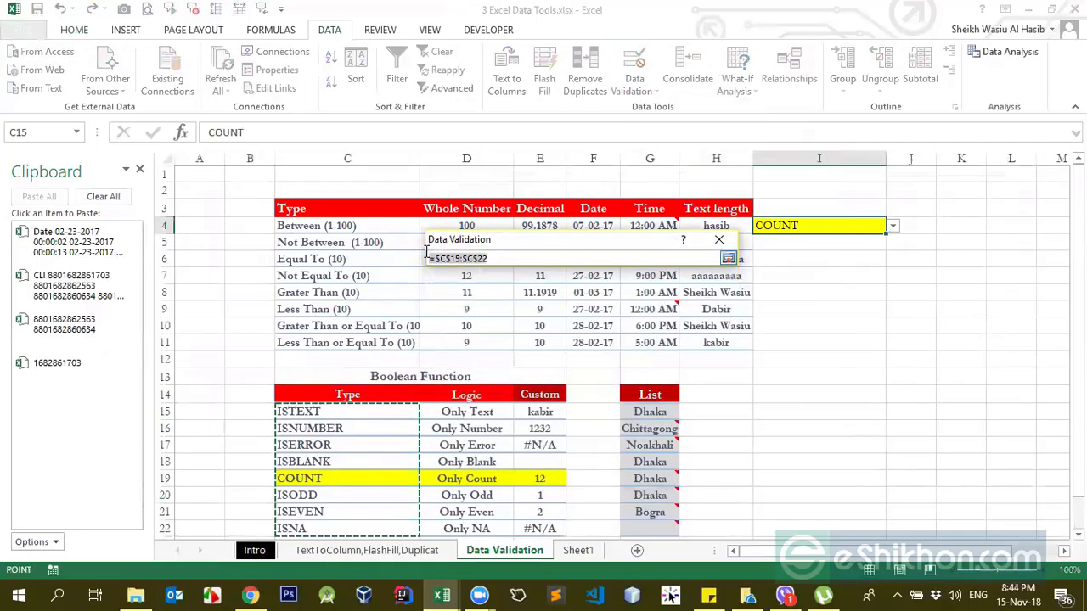
key(BackSpace)
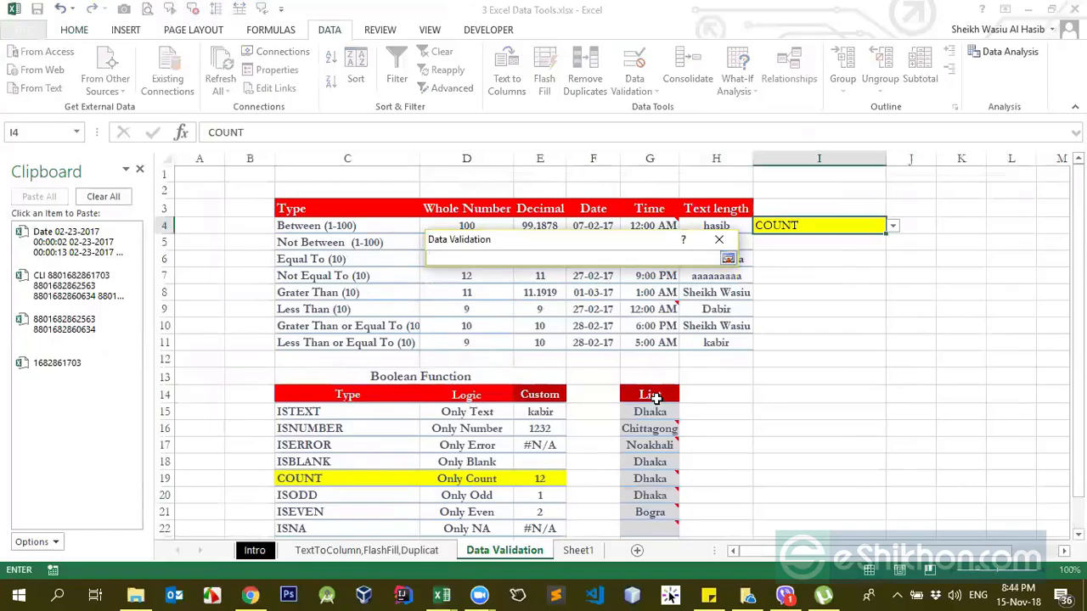
drag(651, 411, 662, 513)
key(Return)
key(Return)
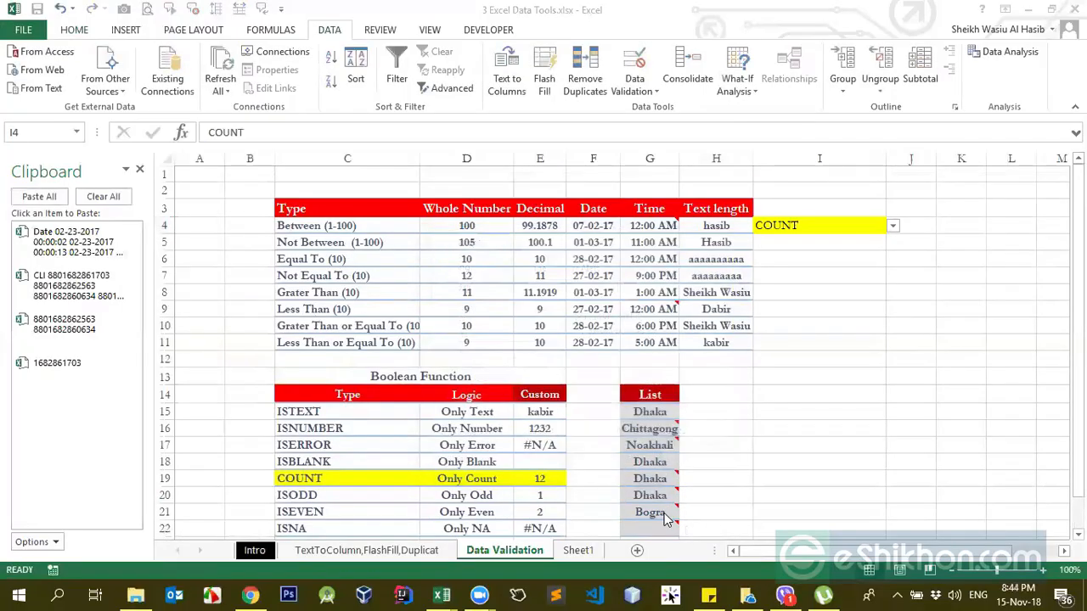
Step: Choose Chittagong from I4's drop-down list, followed by Noakhali
click(893, 225)
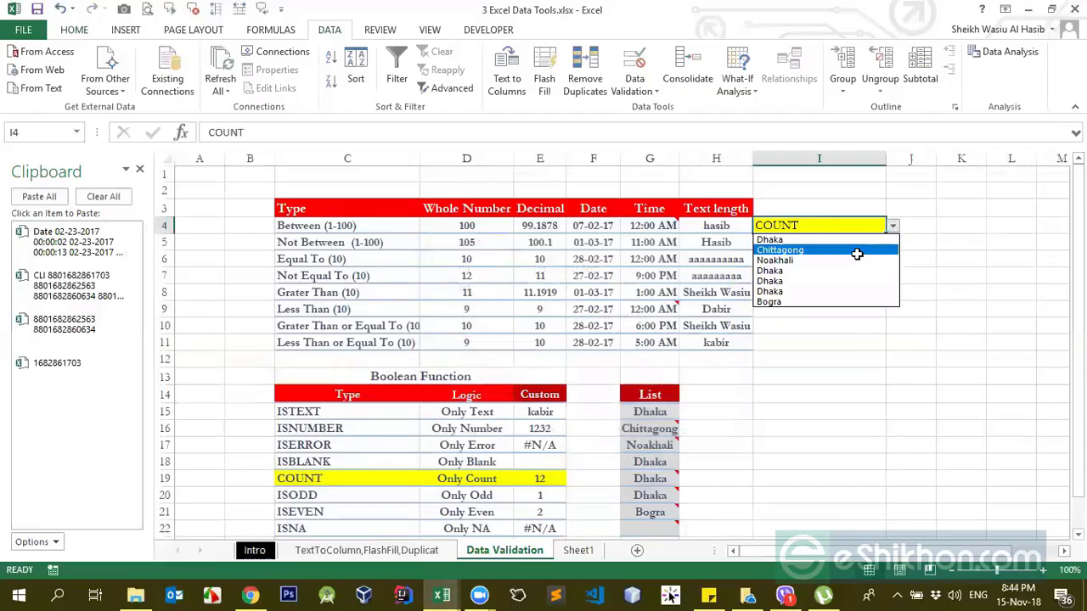
click(858, 251)
click(893, 225)
click(857, 259)
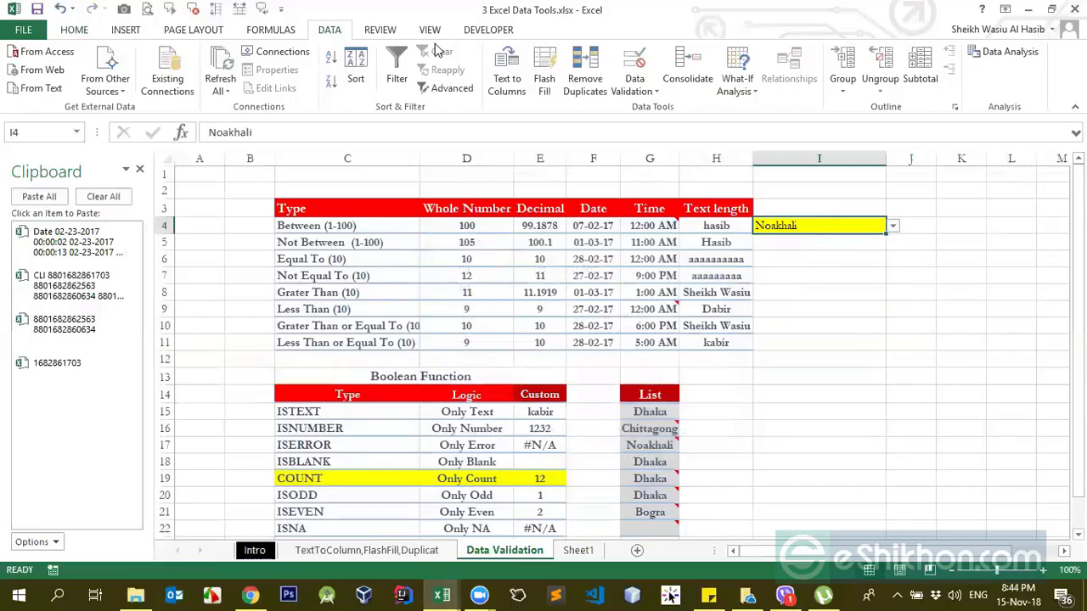
click(434, 49)
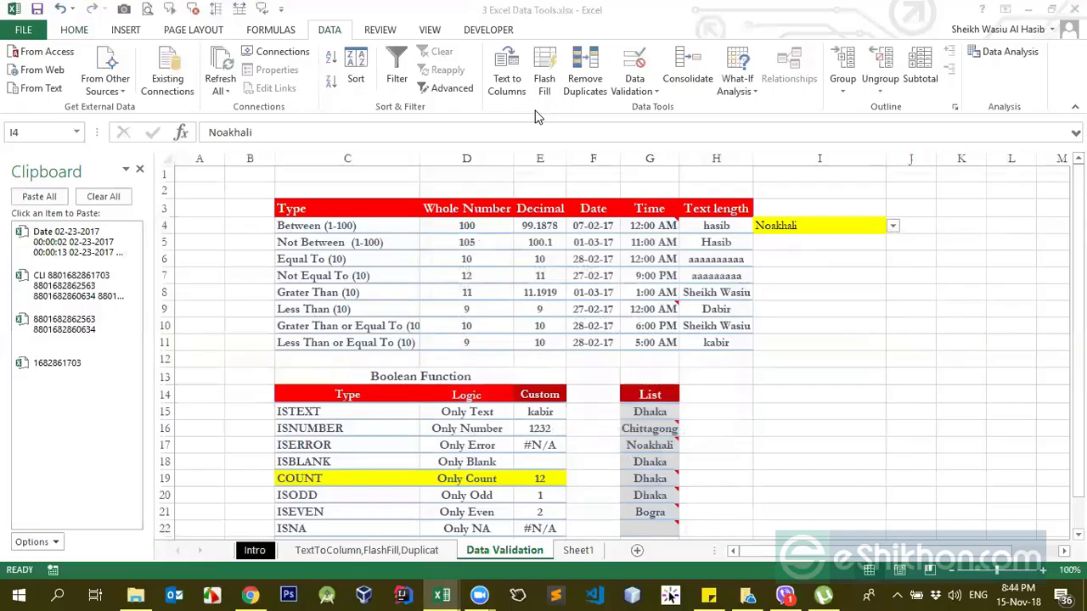
click(866, 230)
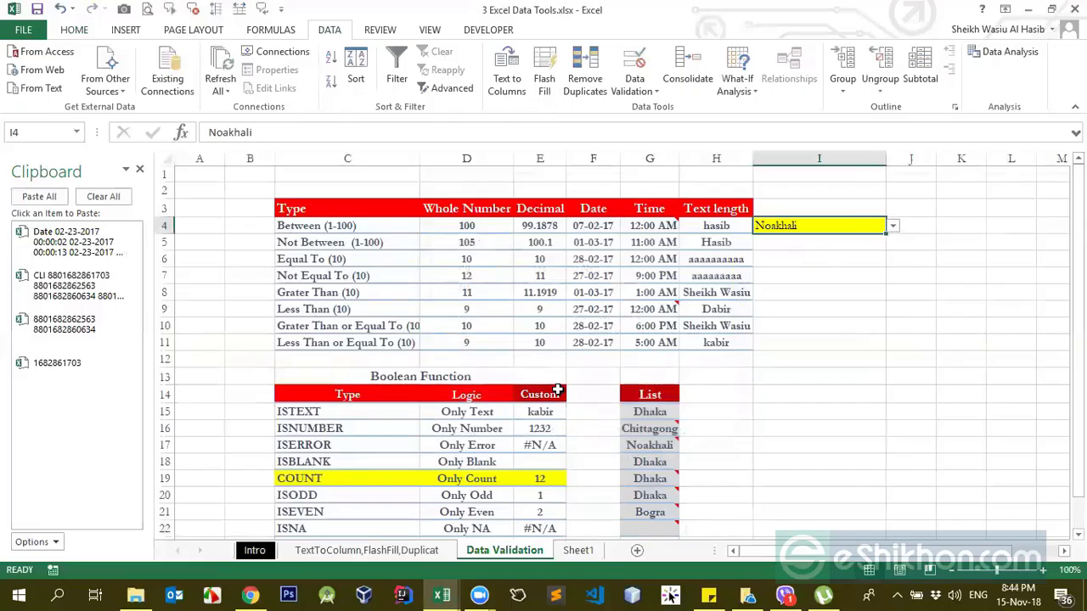
scroll(556, 388, down, 3)
click(531, 371)
scroll(352, 303, up, 1)
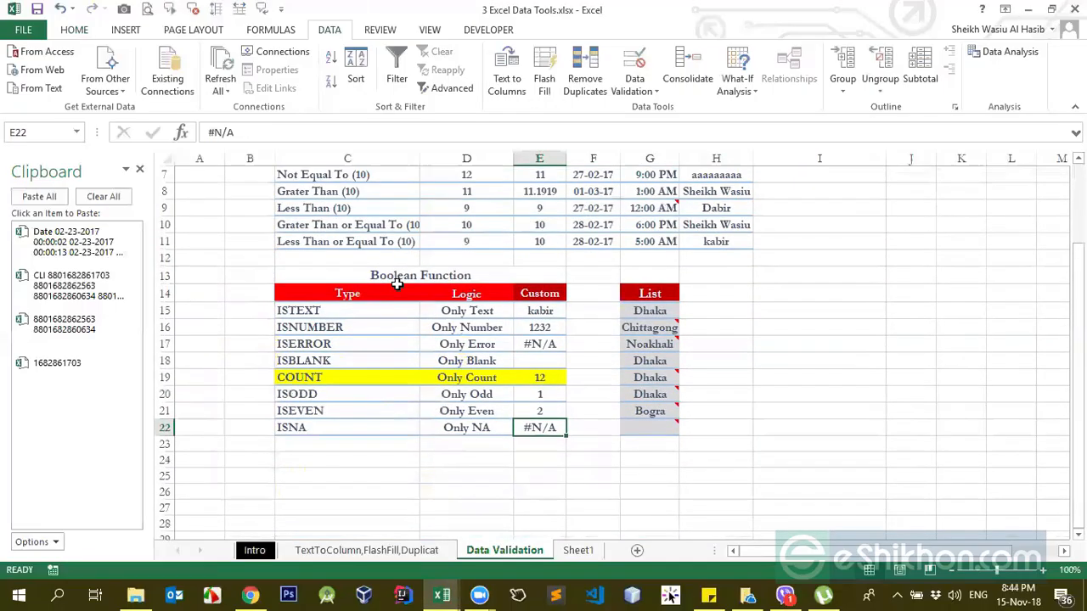
click(399, 276)
scroll(567, 346, up, 2)
Step: Remove the list source from I4's data validation and change the allowed type to Custom
click(806, 227)
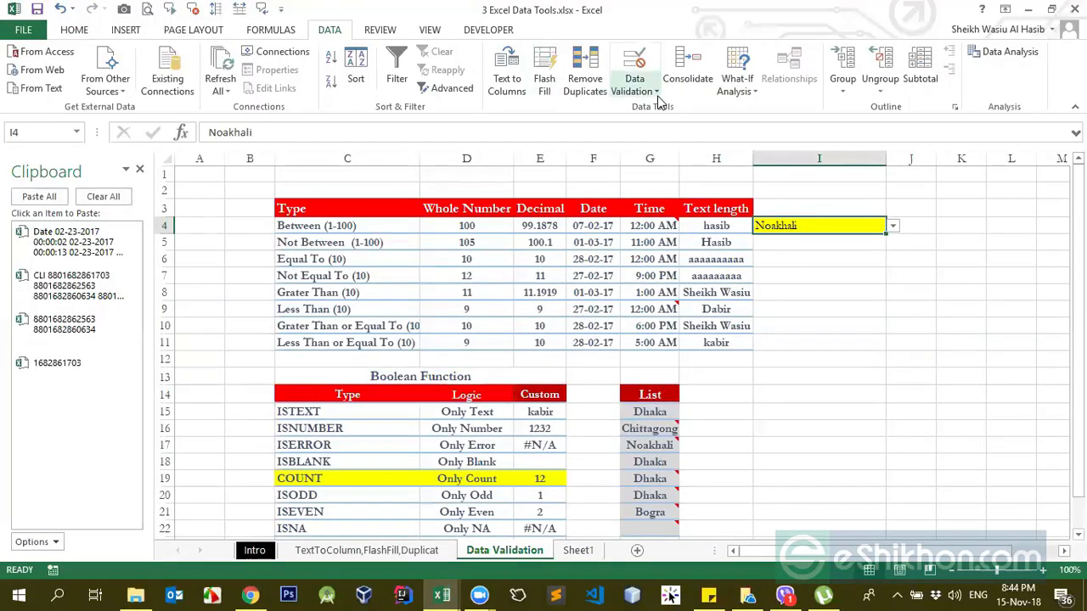
click(656, 91)
click(668, 111)
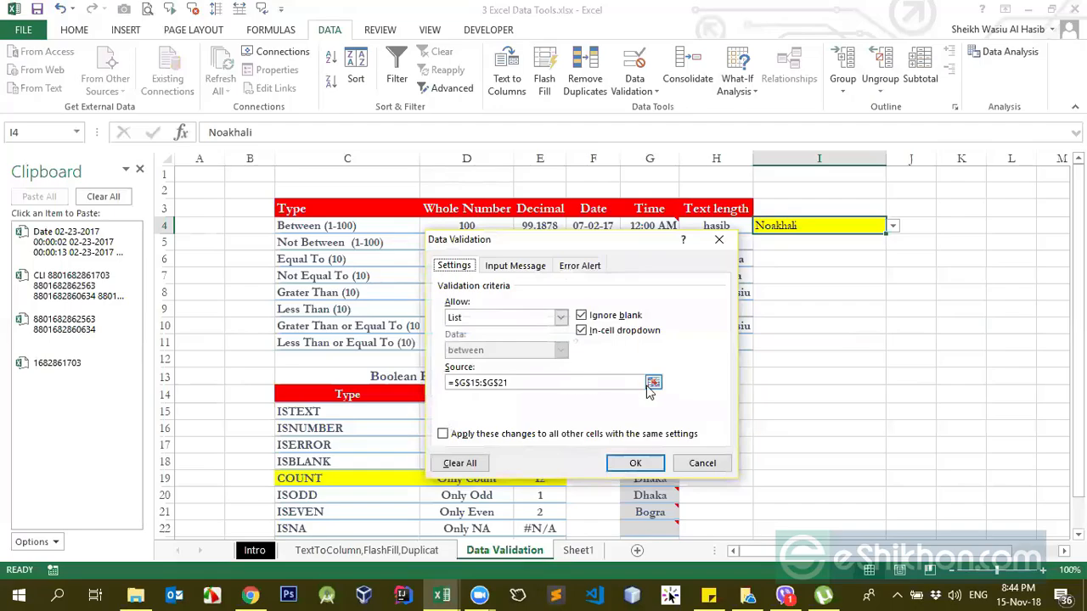
drag(531, 385, 447, 383)
key(BackSpace)
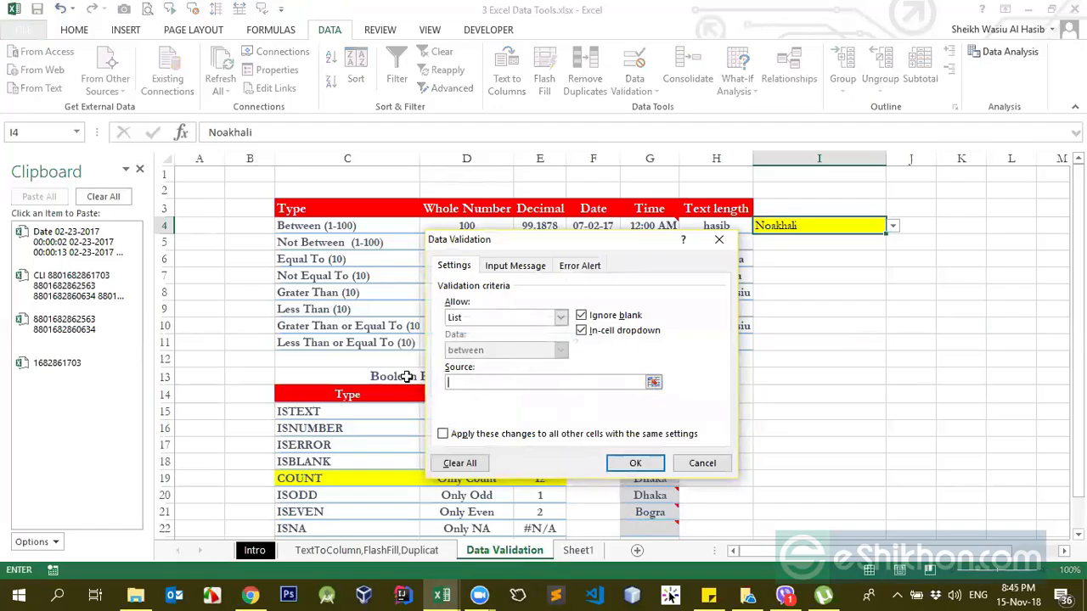
click(559, 317)
click(498, 408)
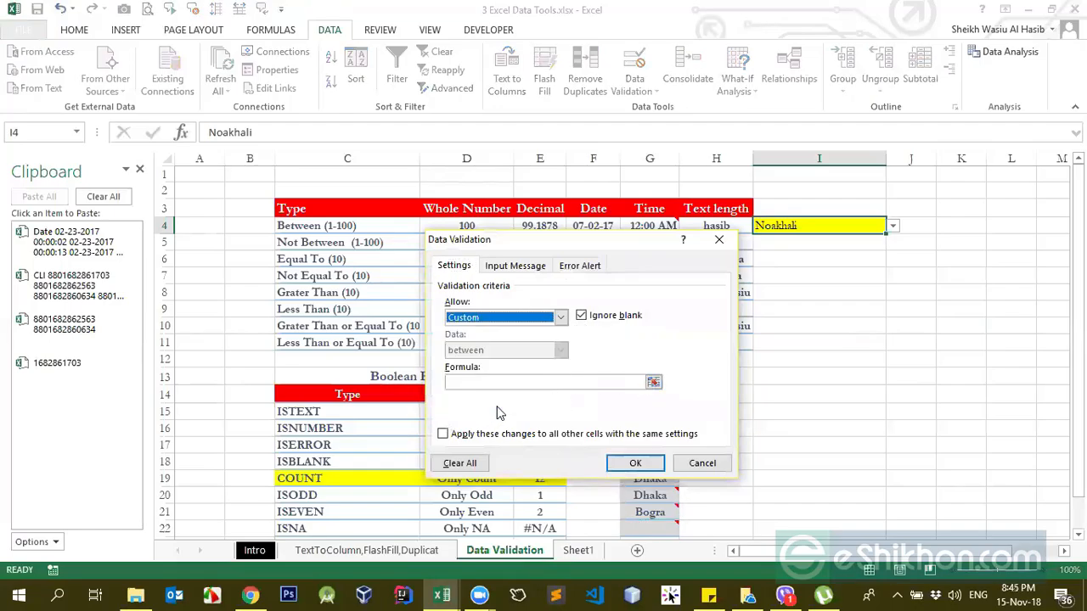
Step: Set I4's custom validation formula to =istext(I4) and apply the rule
click(504, 384)
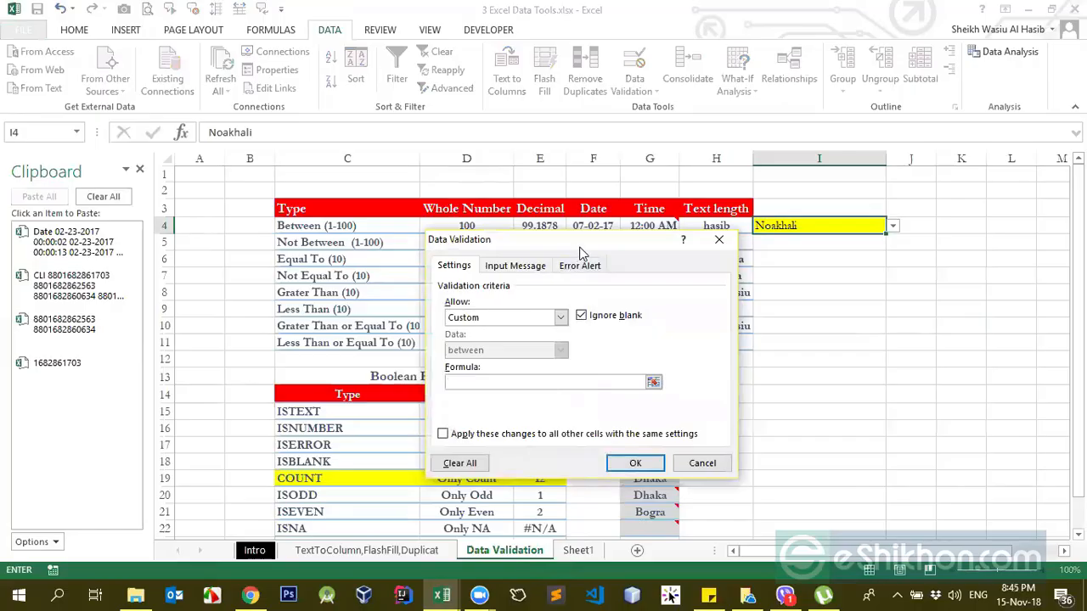
drag(581, 253, 808, 282)
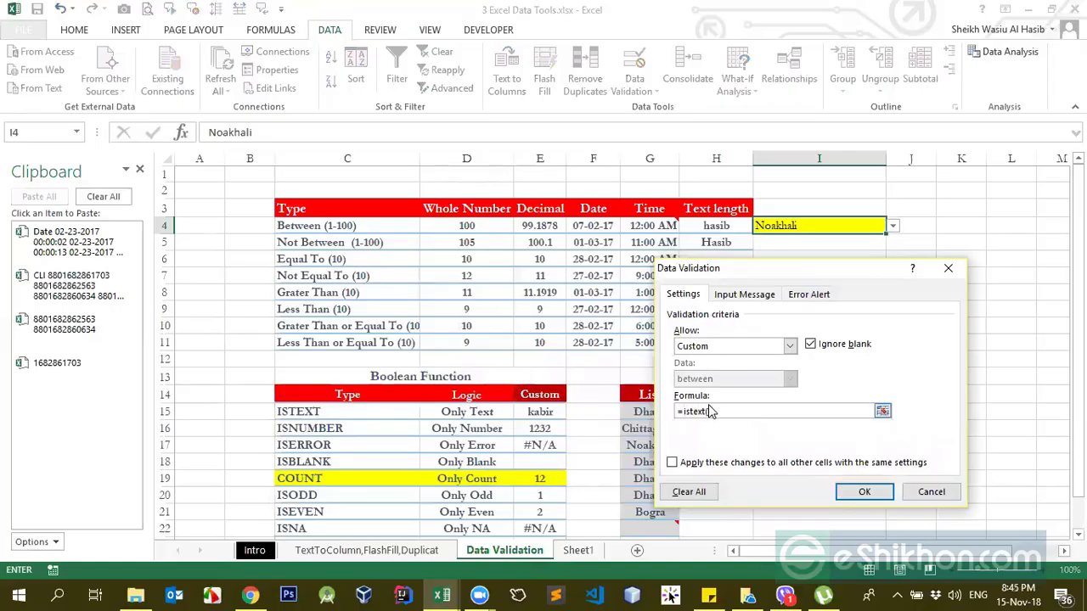
click(864, 492)
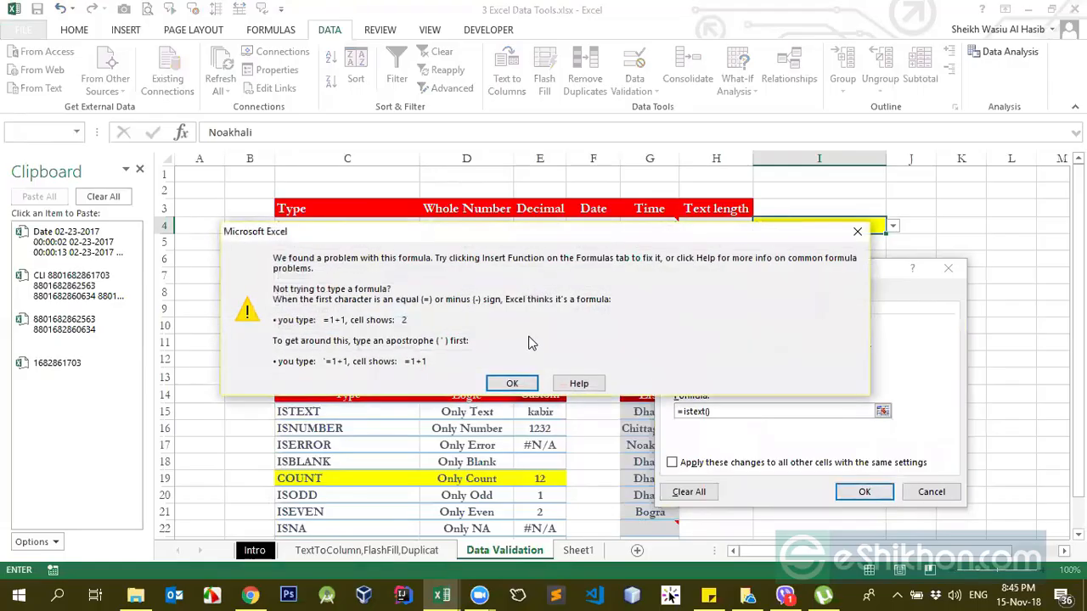
click(512, 384)
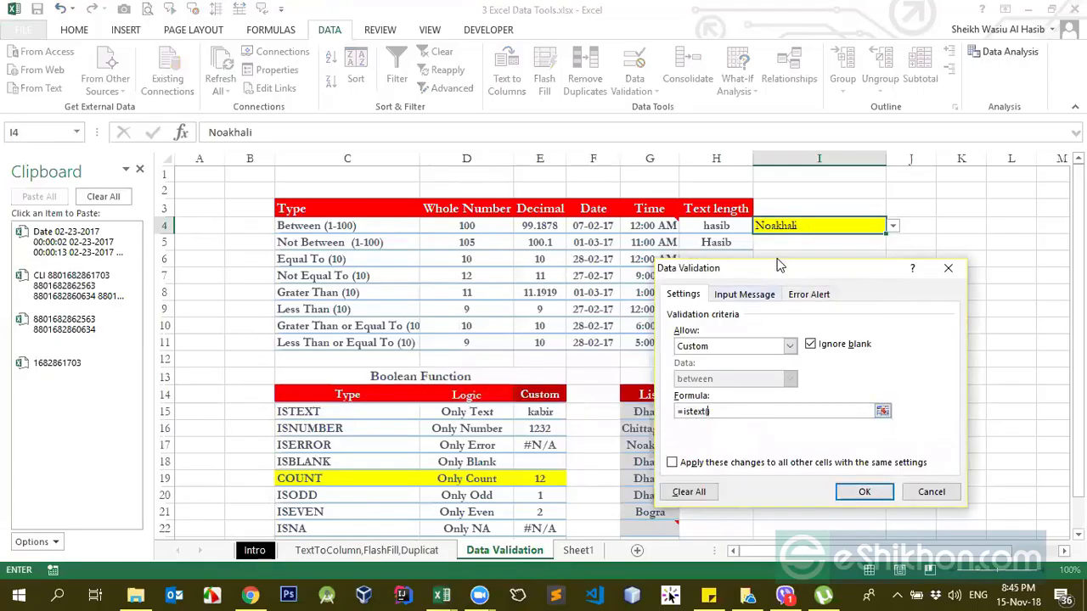
click(793, 224)
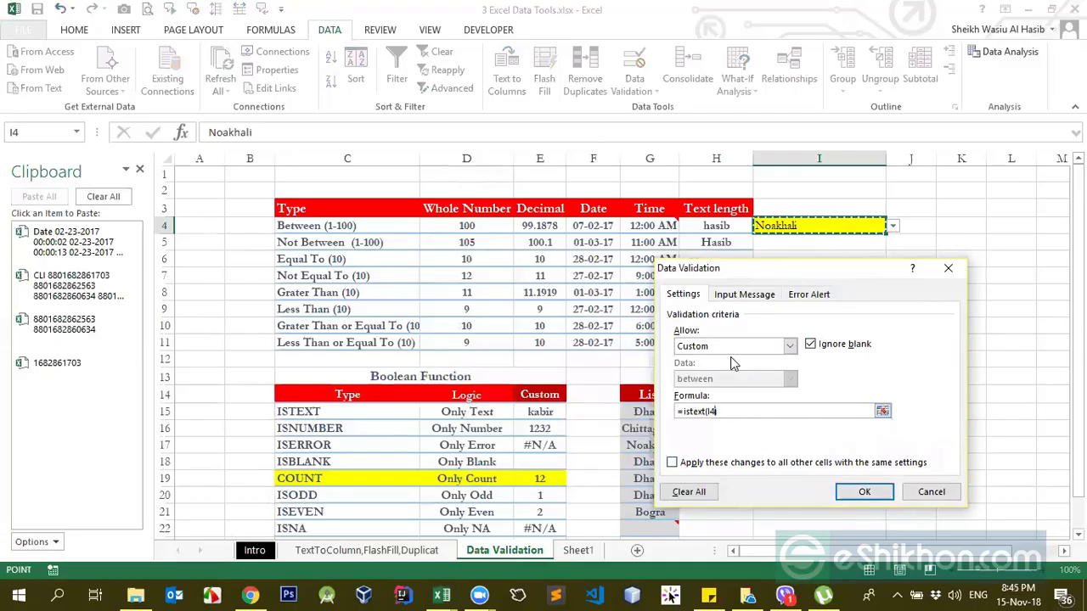
click(865, 491)
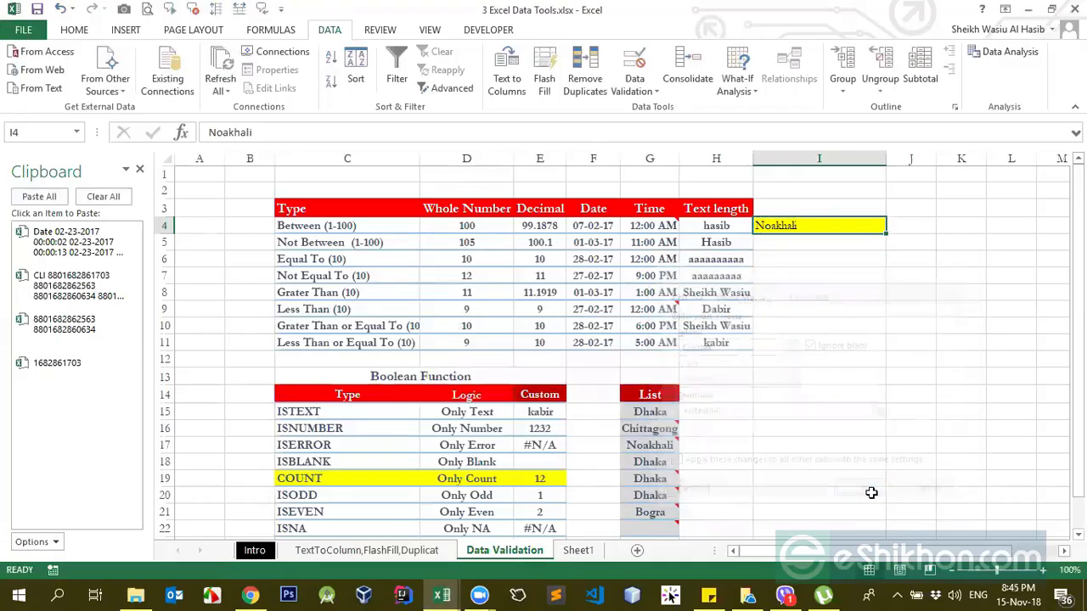
Step: Clear I4, try to enter the number 232 against the text-only rule, and cancel the entry
click(823, 297)
click(795, 223)
key(Delete)
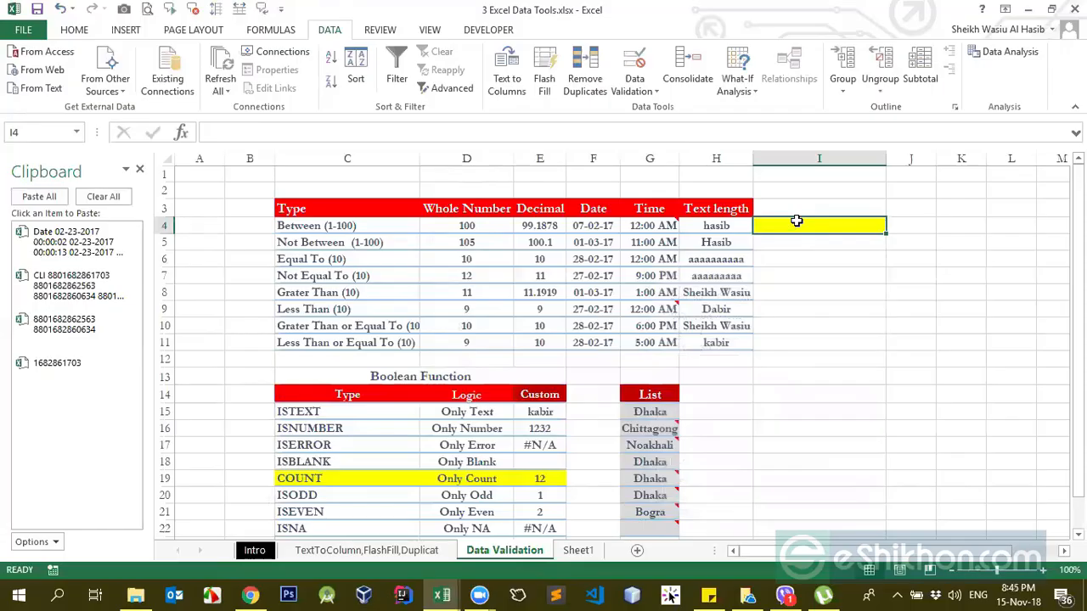
key(Down)
key(Down)
click(804, 222)
text(232)
key(Return)
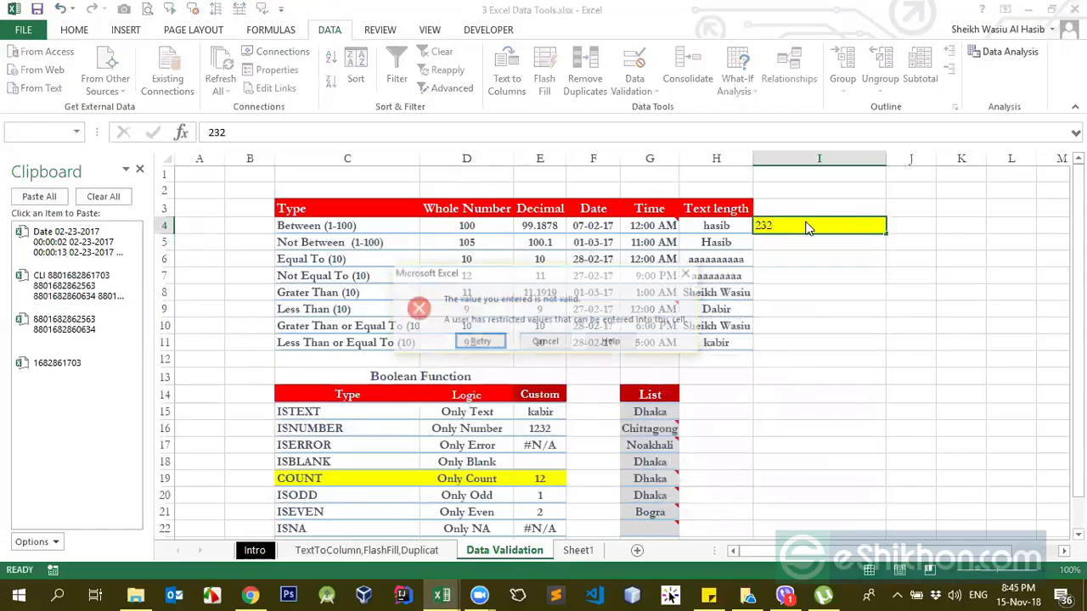
click(546, 342)
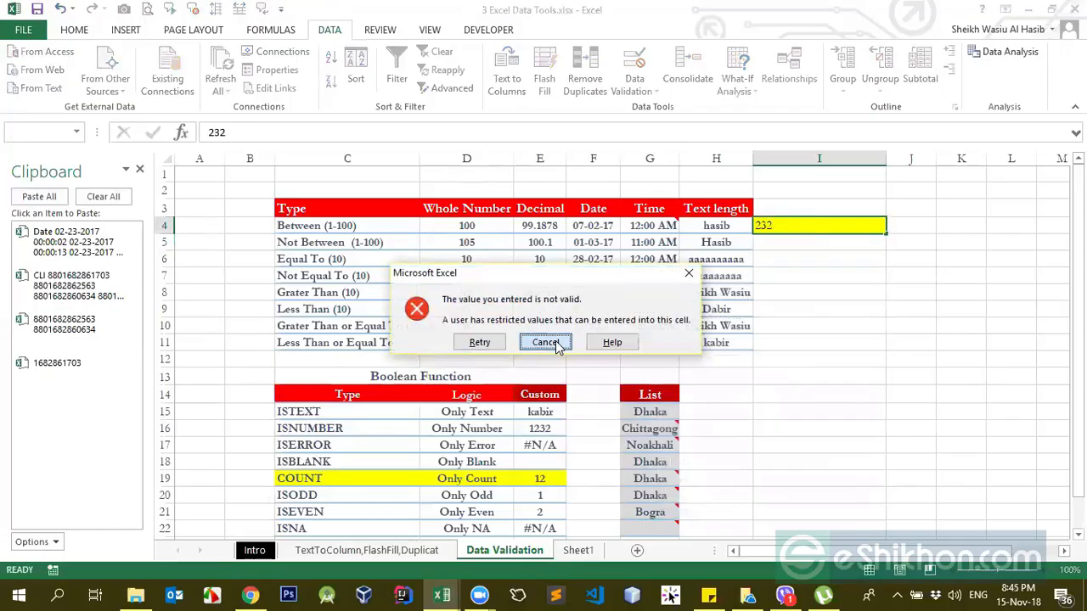
Step: Enter the text ahdas in I4 to test the text-only rule
text(ahdas)
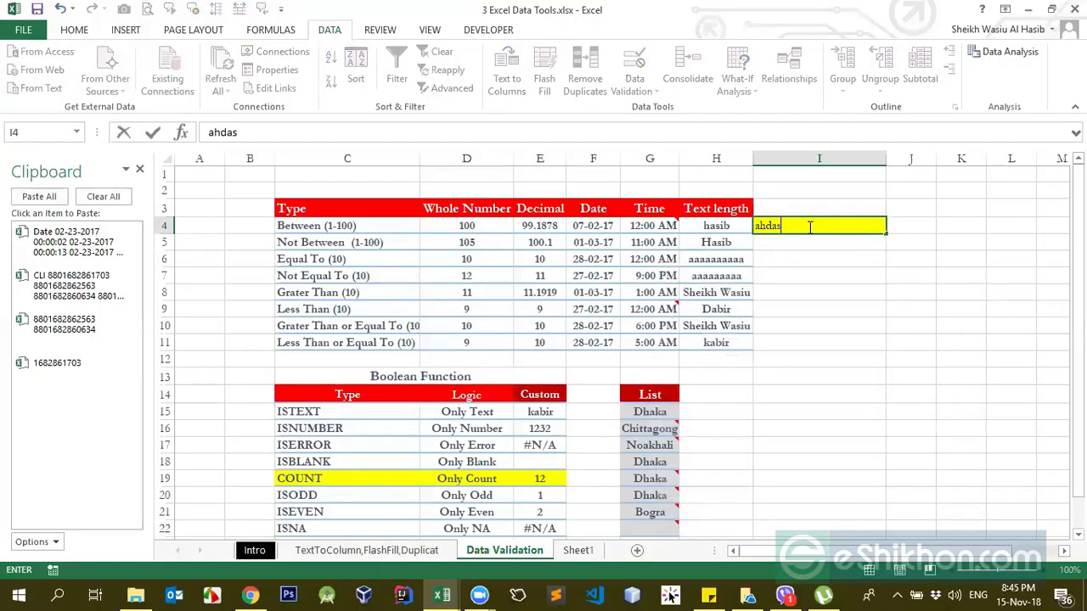
key(Return)
click(807, 227)
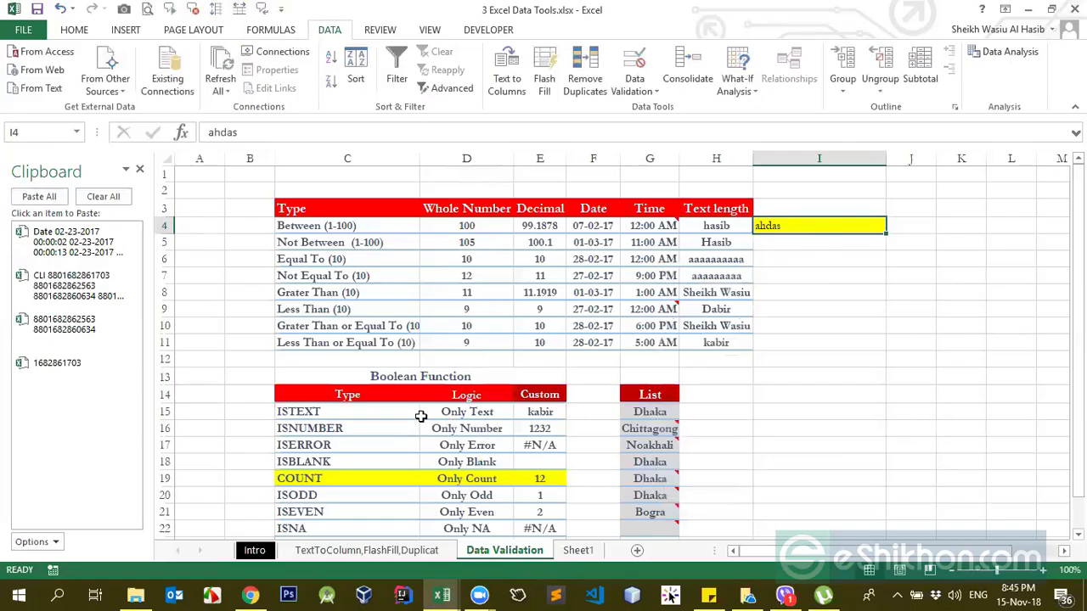
click(836, 277)
text(=i)
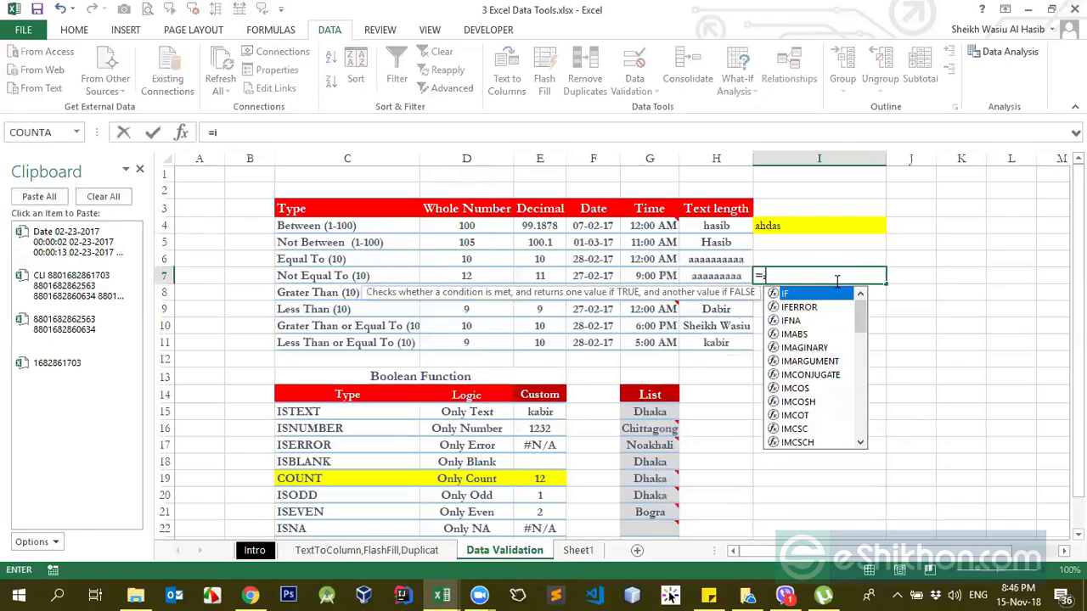
text(stext)
key(Tab)
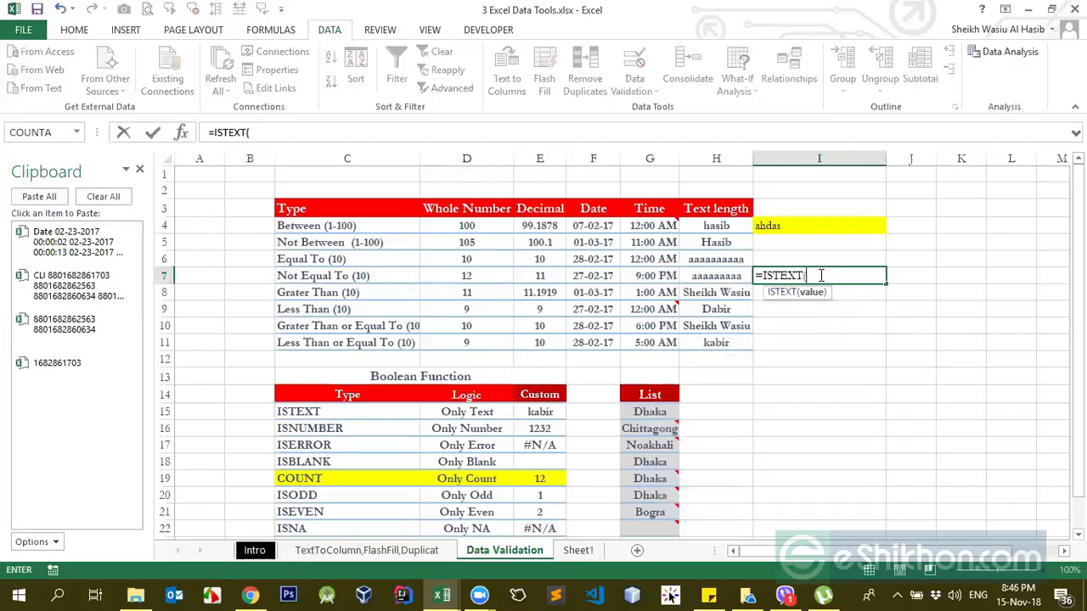
drag(805, 276, 747, 274)
key(BackSpace)
click(800, 315)
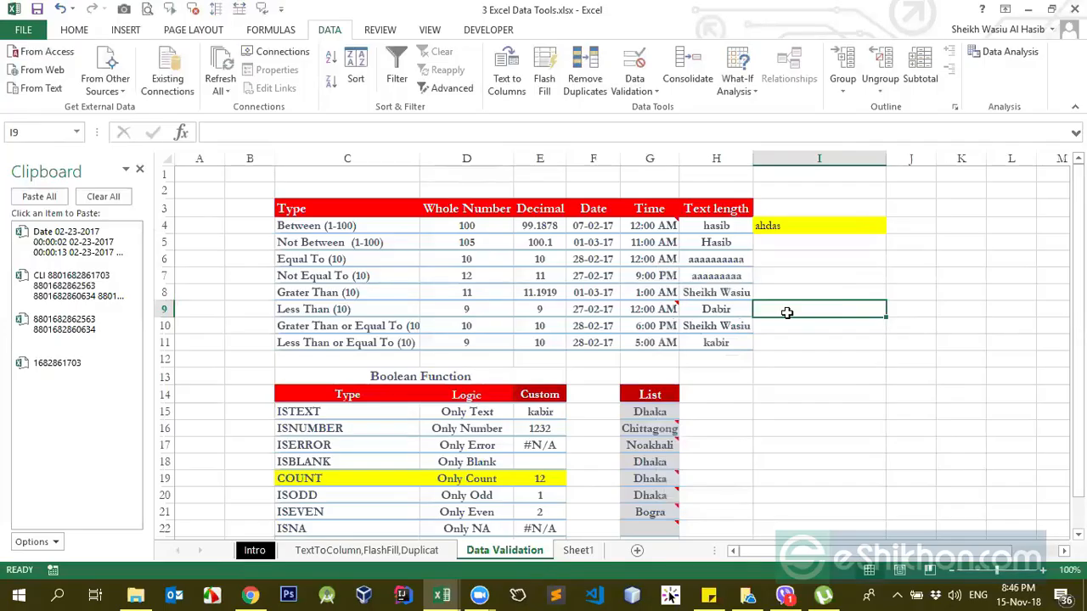
Step: Change the custom data validation formula of I4 to =ISNUMBER(I4) and apply the rule
click(808, 227)
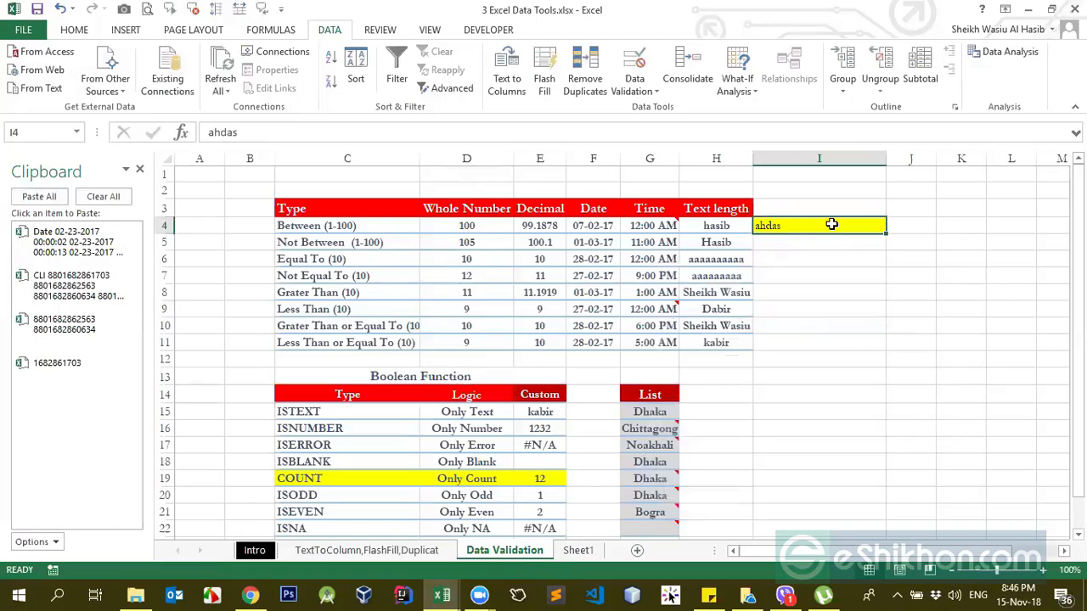
click(635, 83)
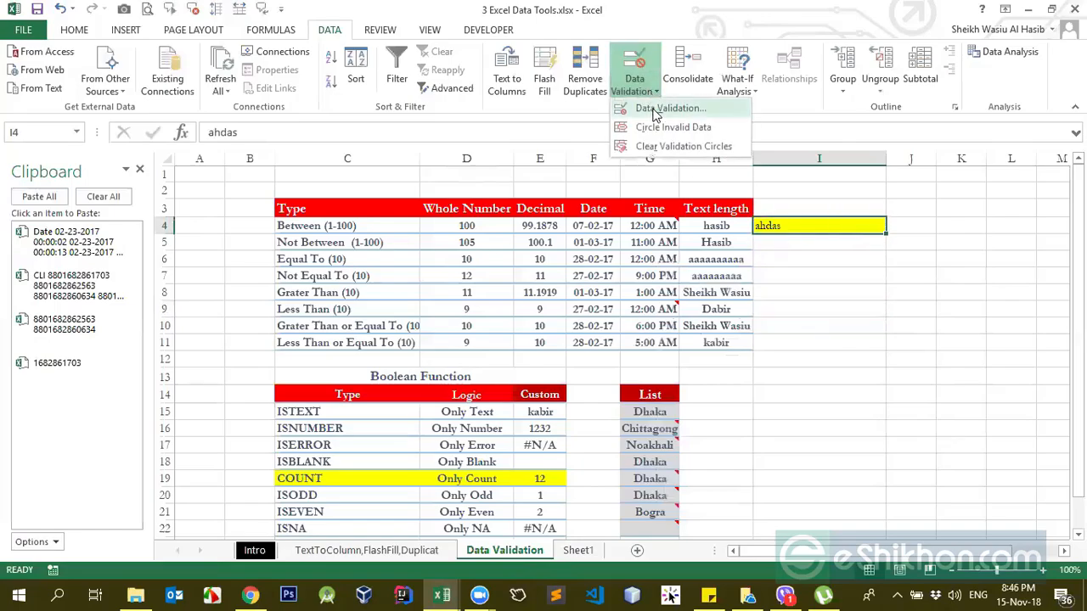
click(666, 109)
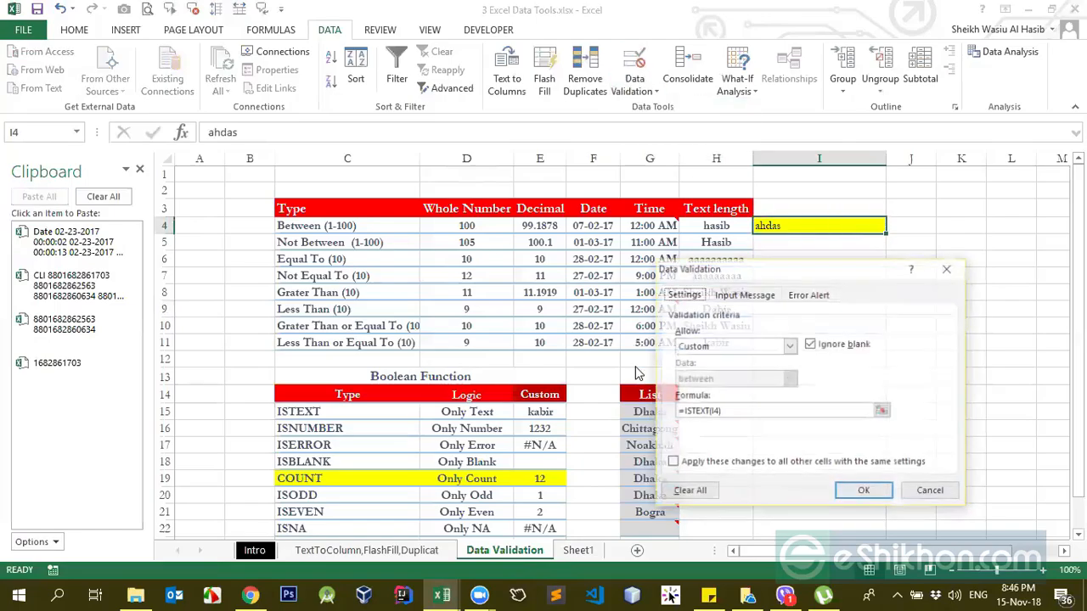
click(711, 348)
click(712, 348)
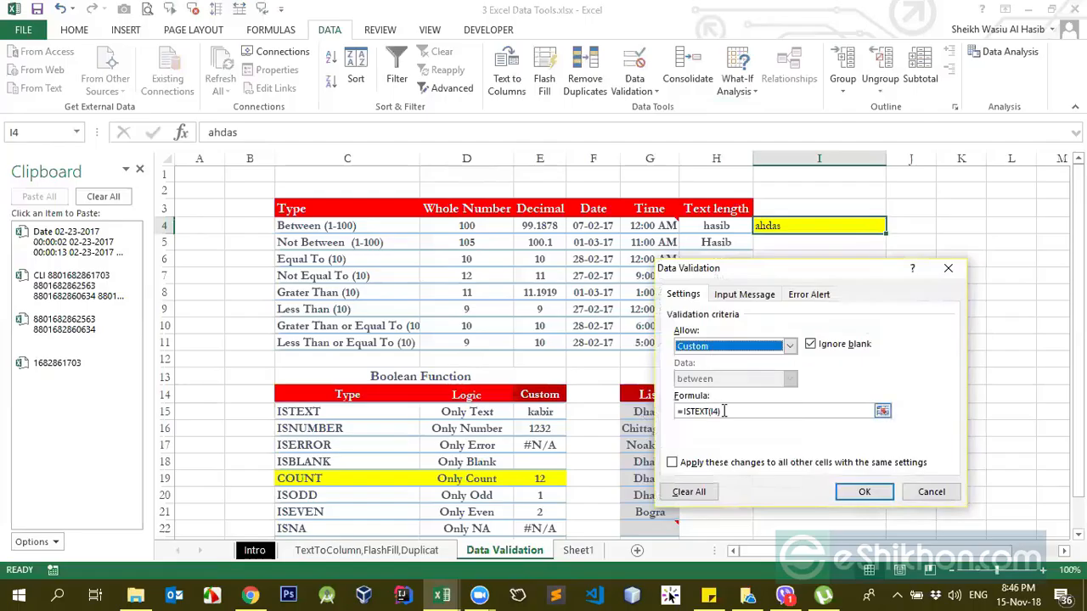
click(710, 411)
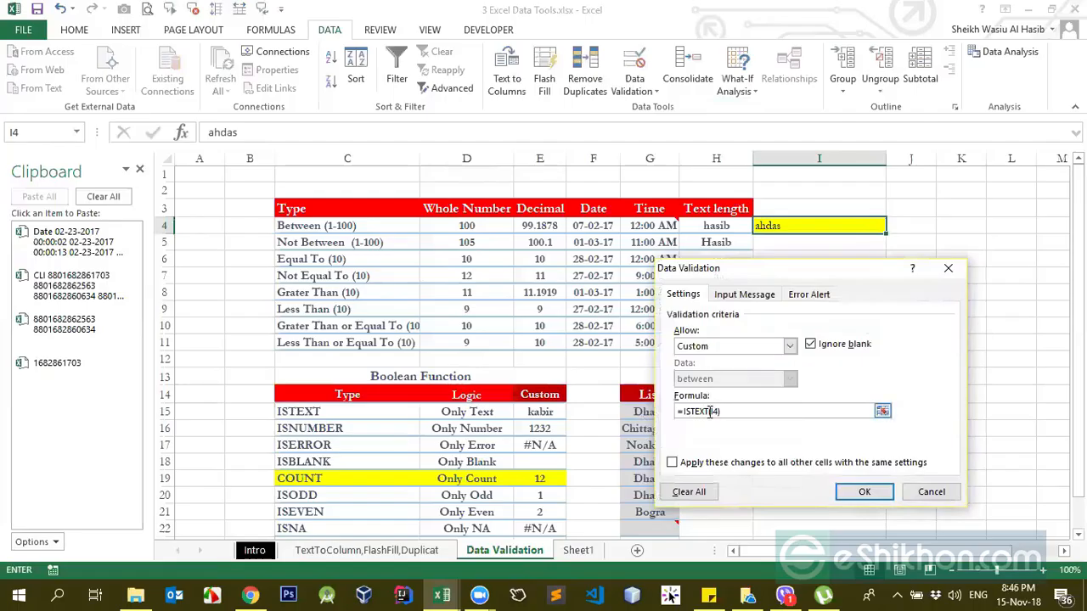
key(BackSpace)
key(BackSpace)
key(BackSpace)
key(BackSpace)
text(NUMBER)
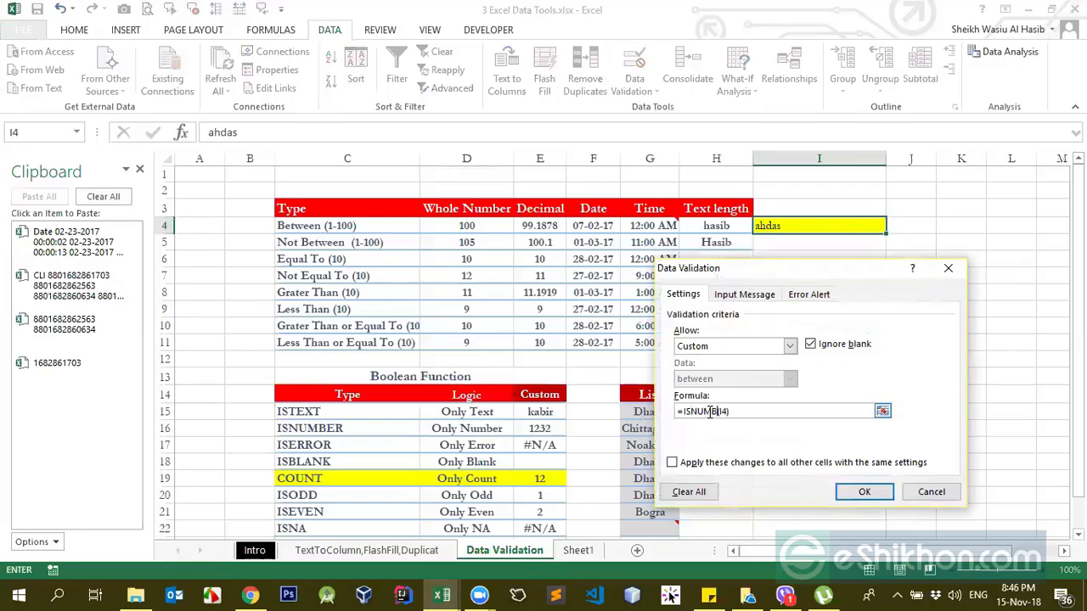
text(ER)
click(731, 411)
click(738, 411)
click(864, 491)
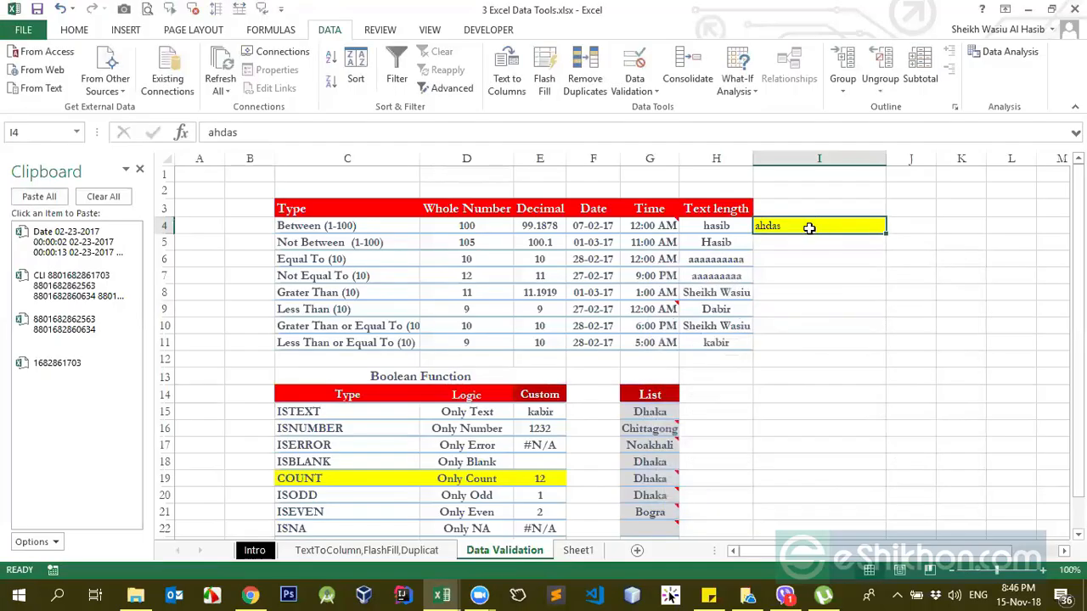
Step: Enter the number 1212 in I4, try the text asdjhsad against the number-only rule, and cancel that entry
text(121)
key(Return)
click(809, 230)
text(asdjhsad)
key(Return)
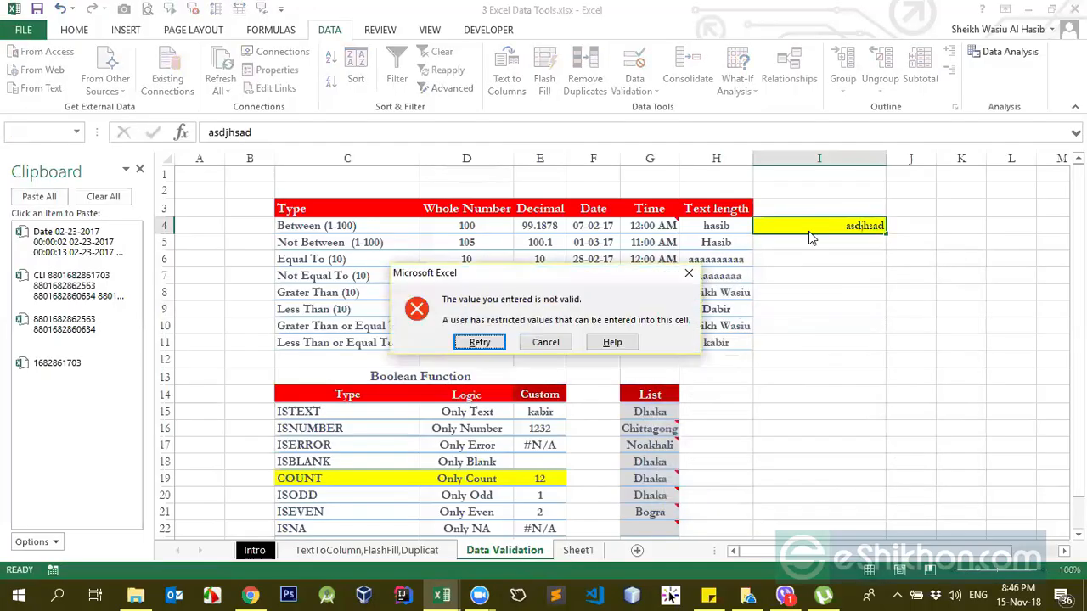
key(Tab)
key(Return)
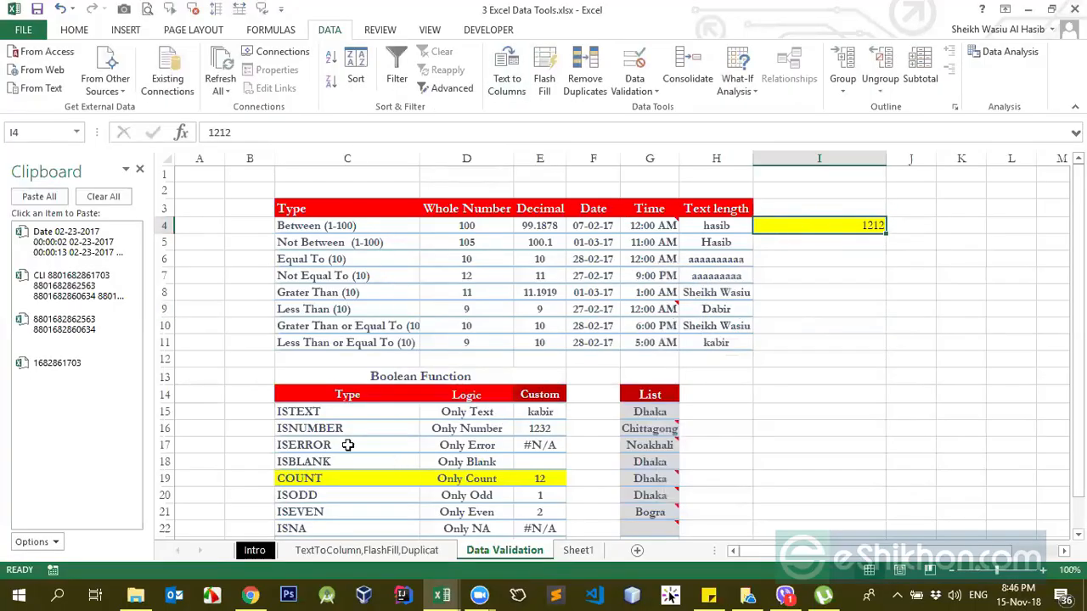
Step: Review the Boolean Function table's entries from ISTEXT to ISEVEN, including the sample values for ISODD and ISEVEN
scroll(344, 435, down, 1)
drag(321, 360, 320, 430)
click(320, 453)
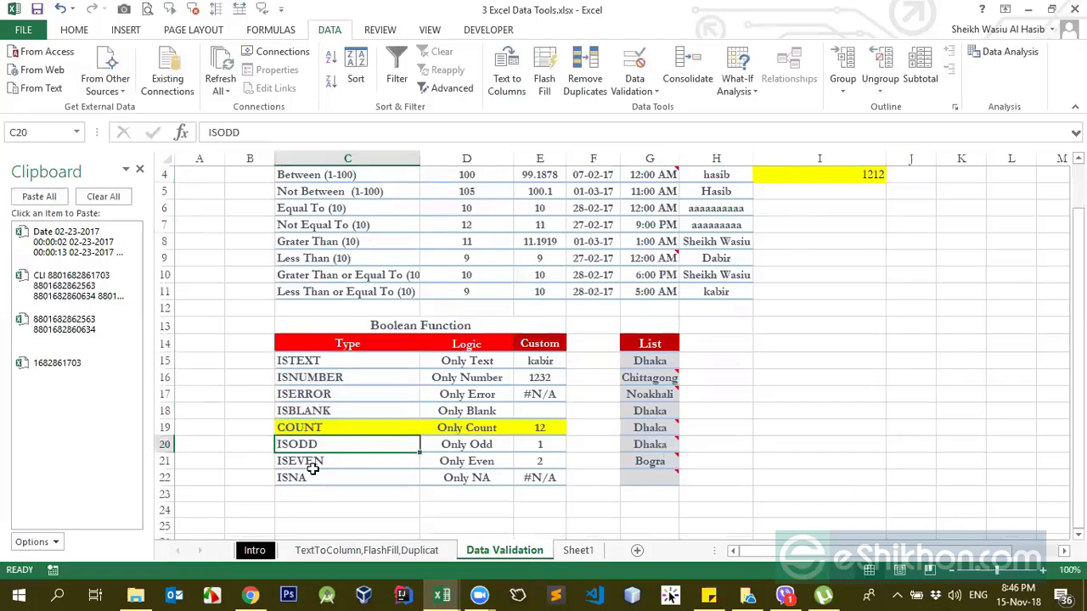
click(311, 467)
click(313, 443)
click(523, 461)
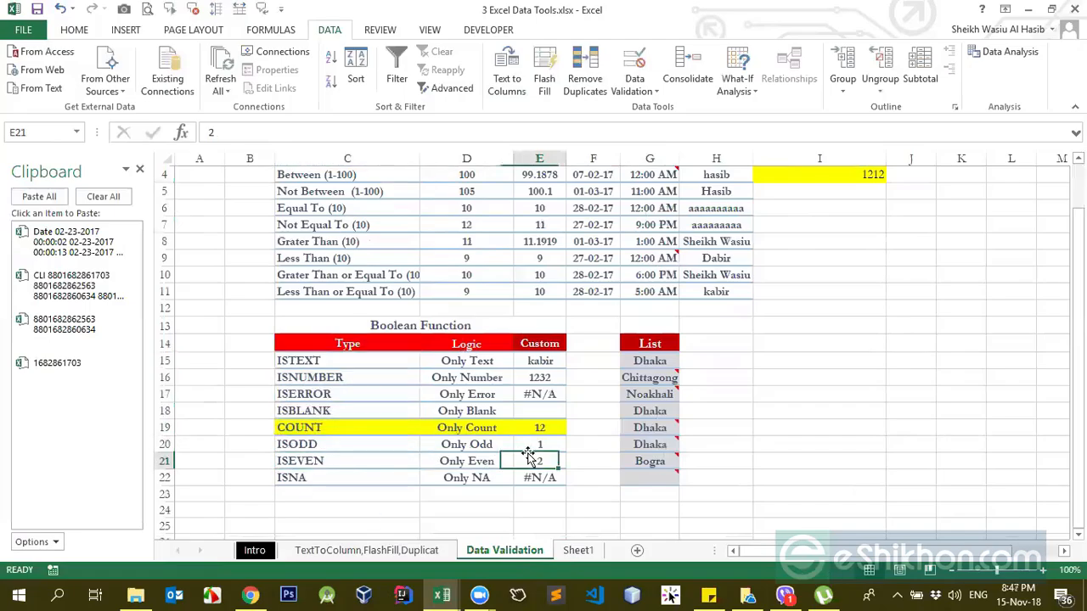
click(455, 443)
click(524, 448)
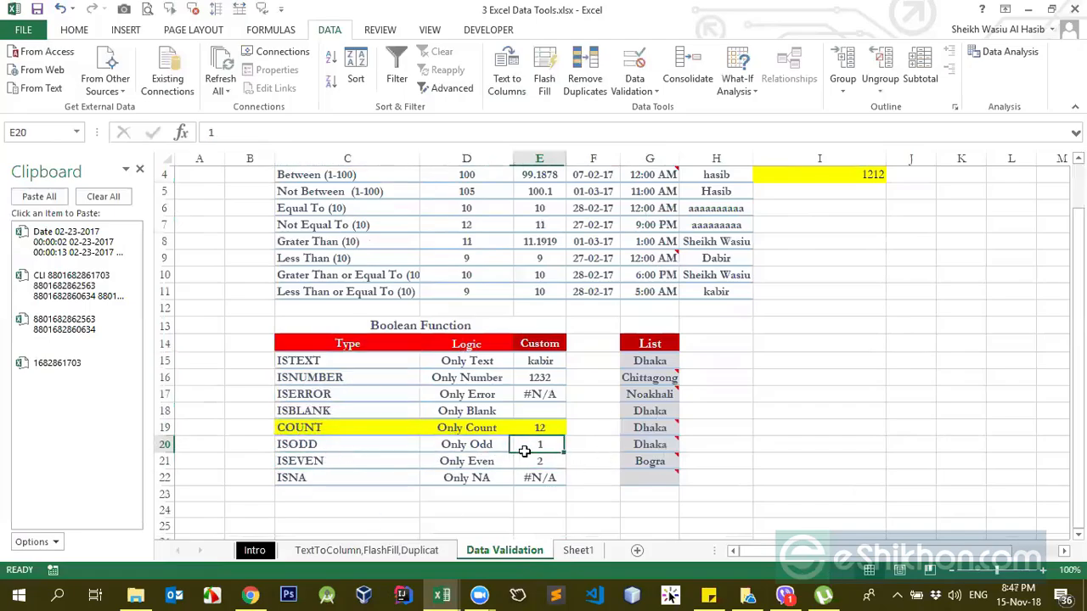
scroll(937, 231, up, 1)
click(862, 229)
scroll(705, 371, down, 2)
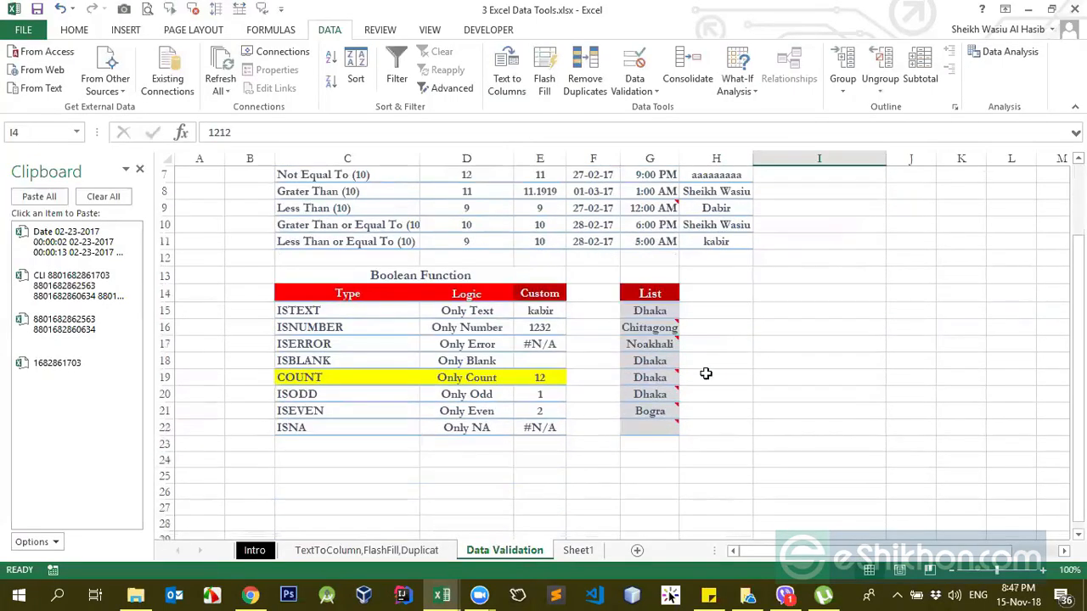
scroll(538, 434, up, 1)
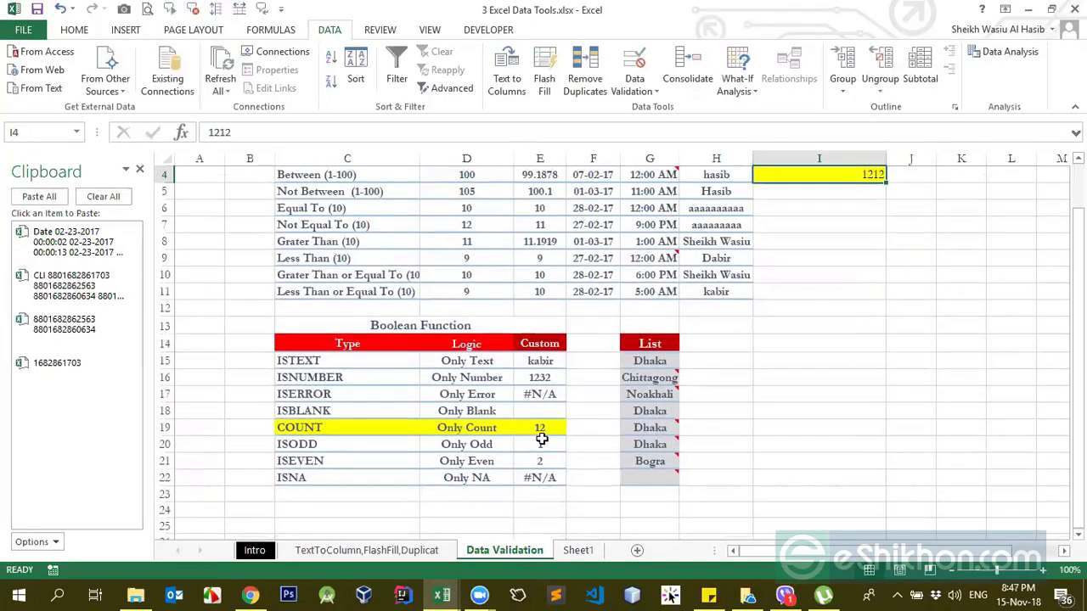
Step: Examine the ISEVEN and ISNA rows of the Boolean Function table and the ISNA sample value
click(321, 463)
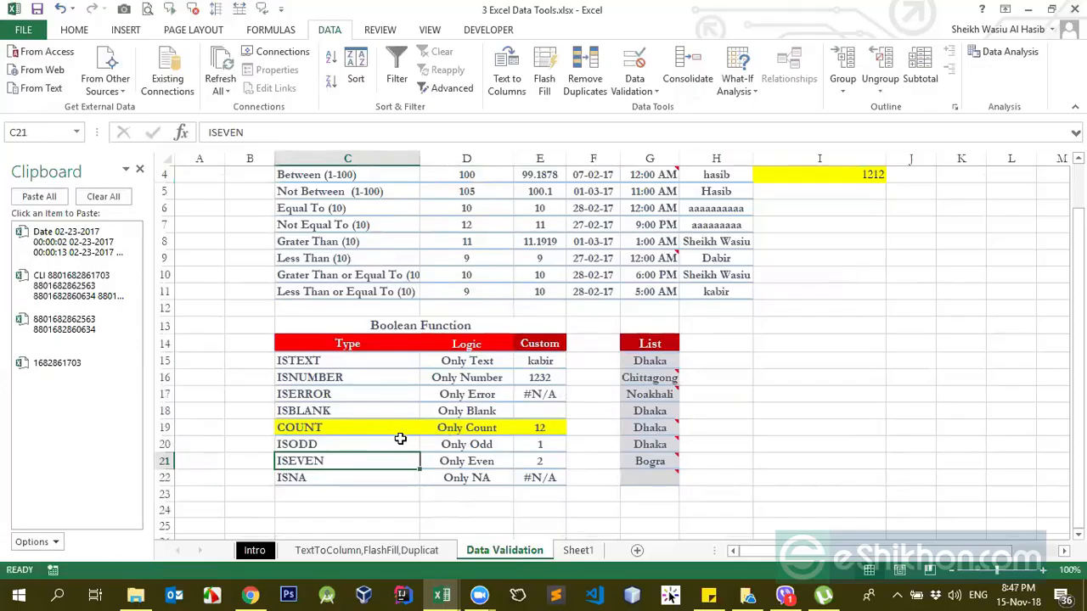
click(330, 478)
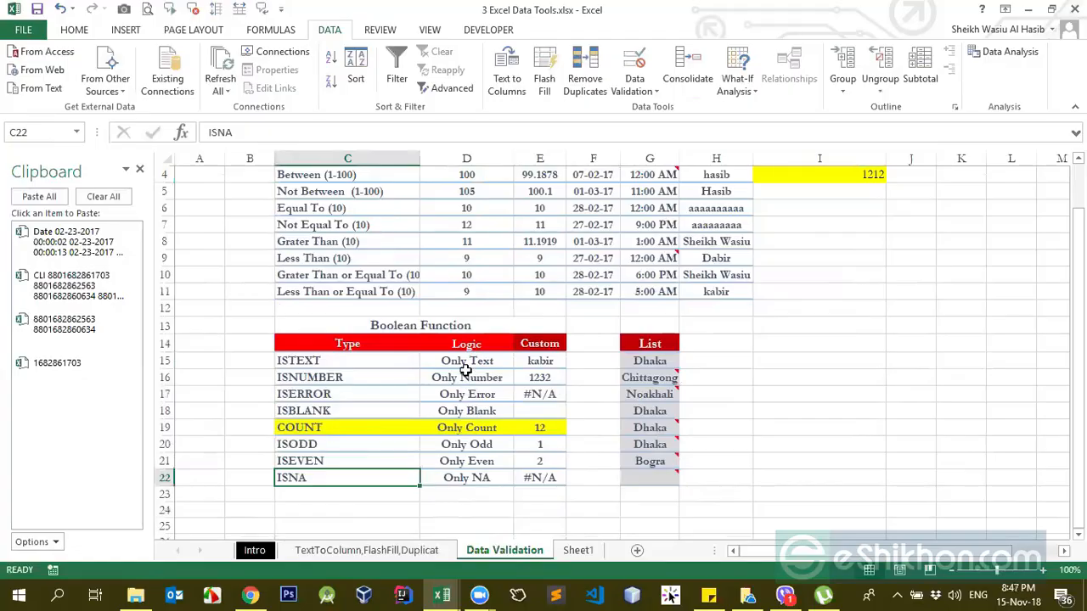
scroll(718, 397, up, 1)
scroll(646, 424, down, 2)
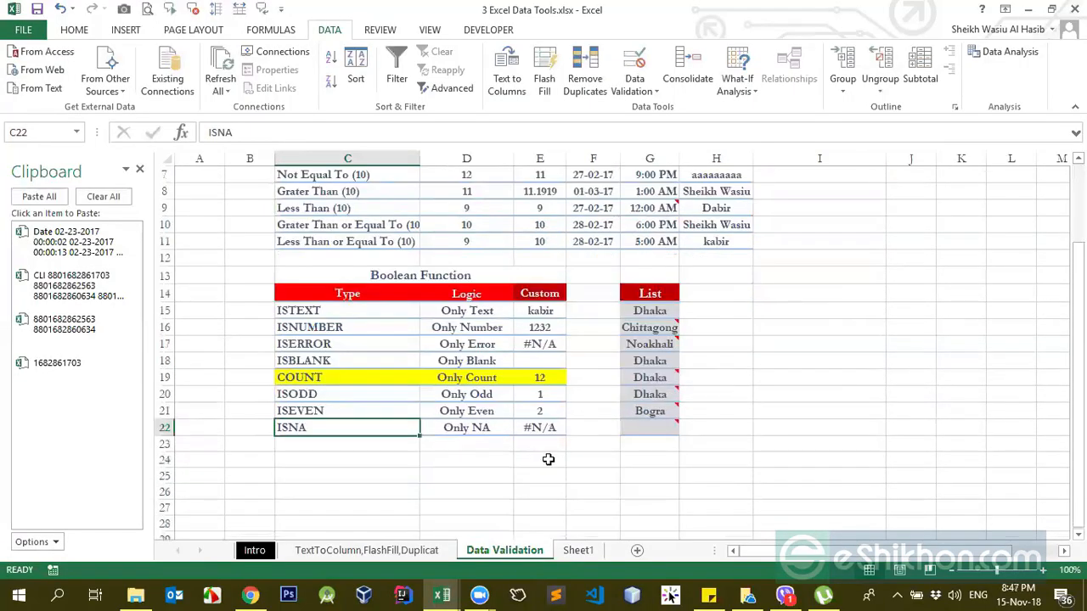
click(550, 430)
scroll(849, 276, up, 1)
scroll(809, 270, up, 1)
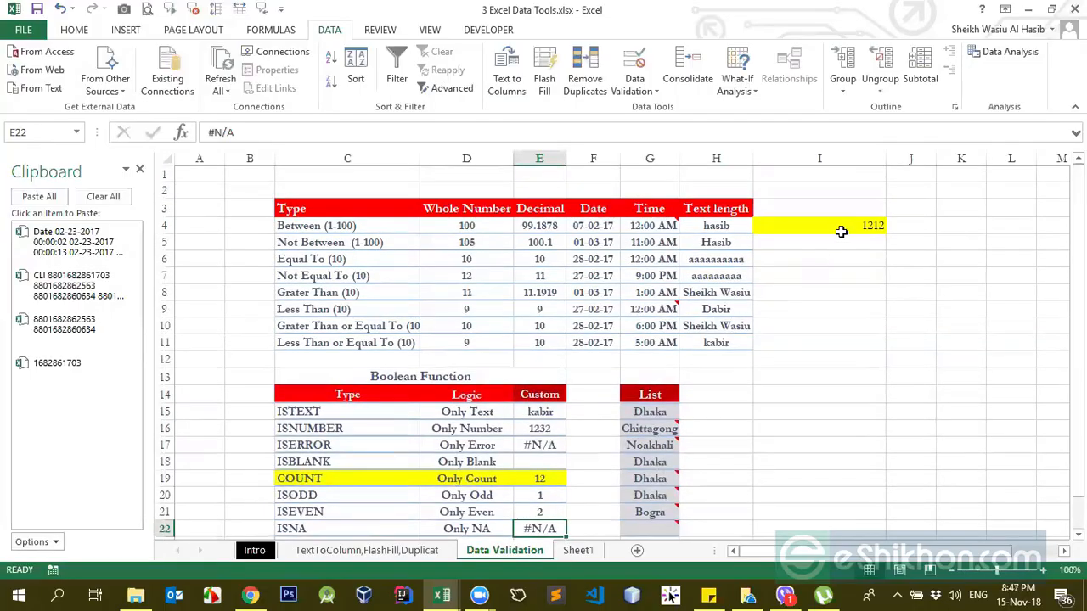
click(816, 226)
scroll(776, 297, down, 1)
scroll(776, 297, down, 1)
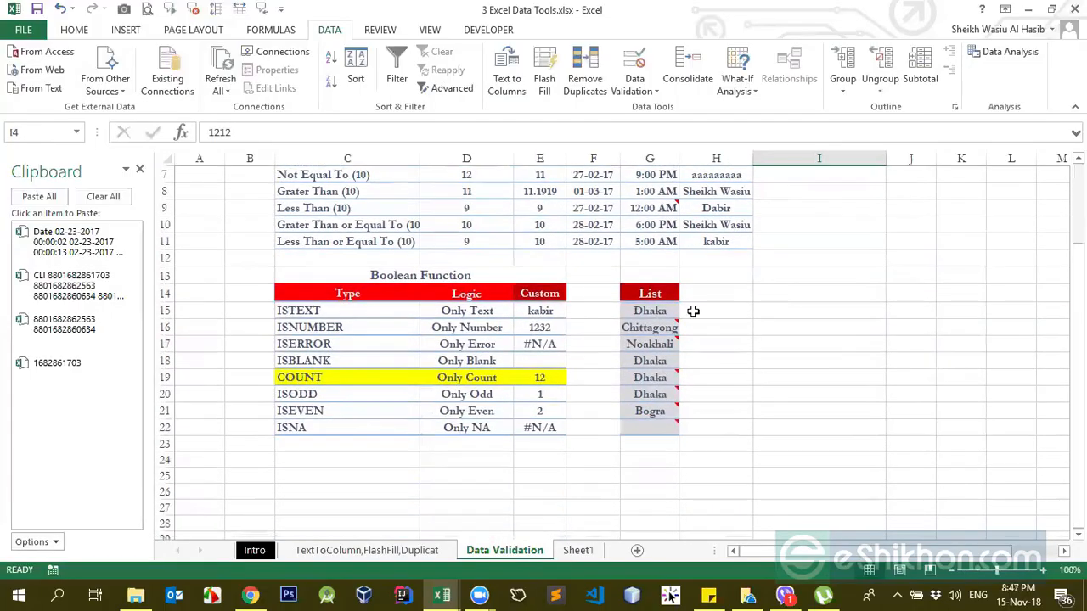
scroll(669, 314, up, 2)
click(681, 225)
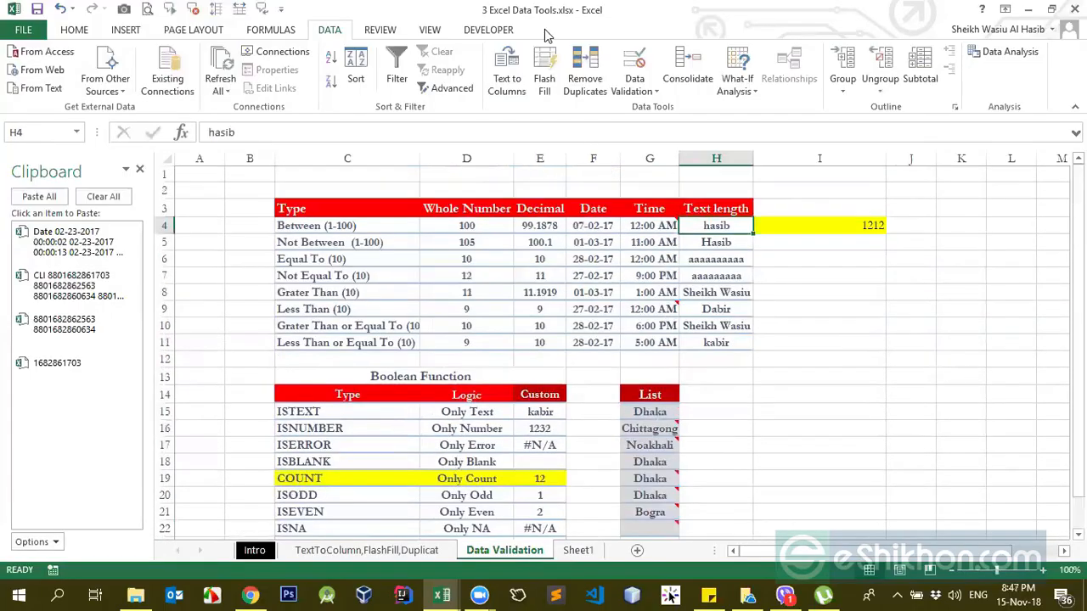
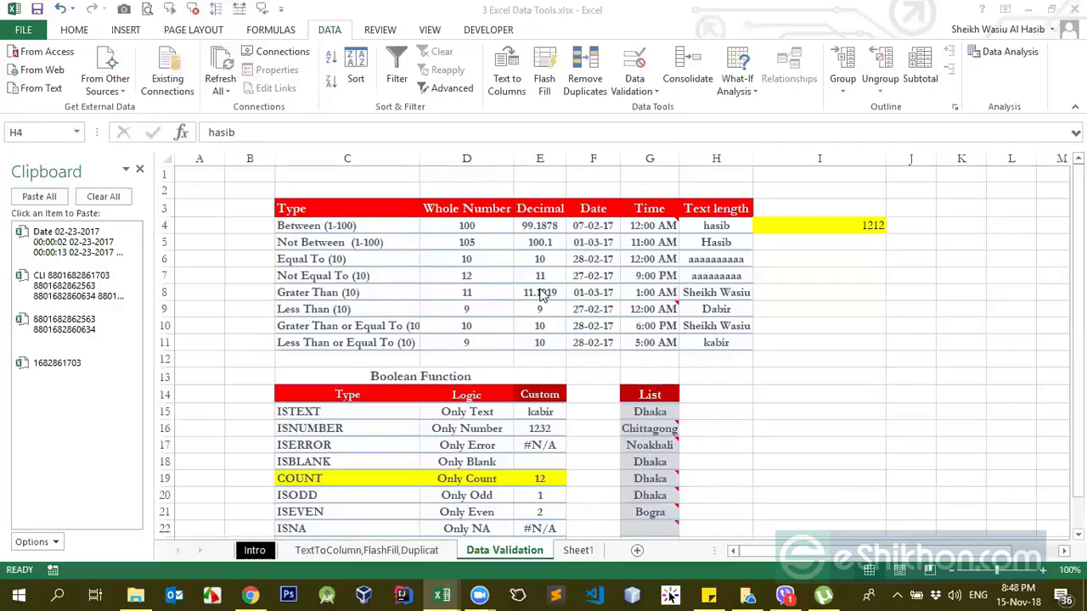
click(593, 292)
mouse_move(480, 594)
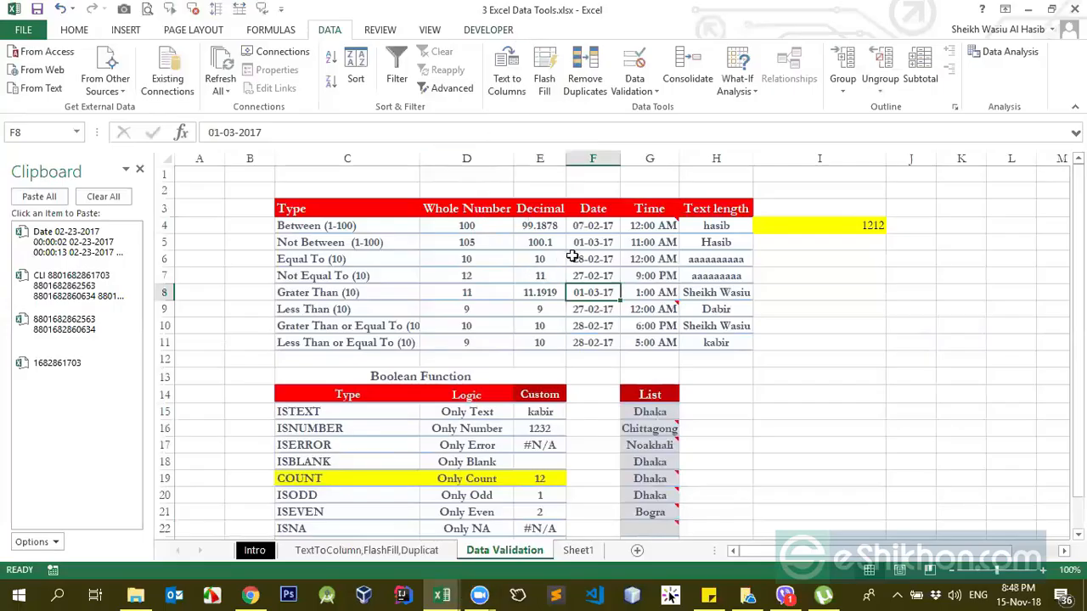
click(629, 309)
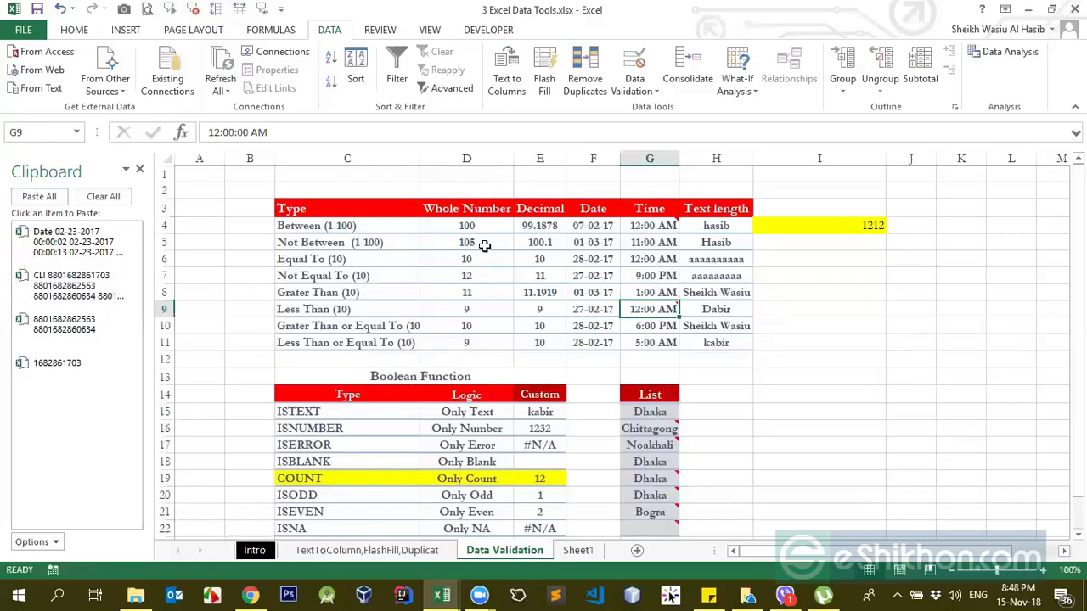
click(518, 311)
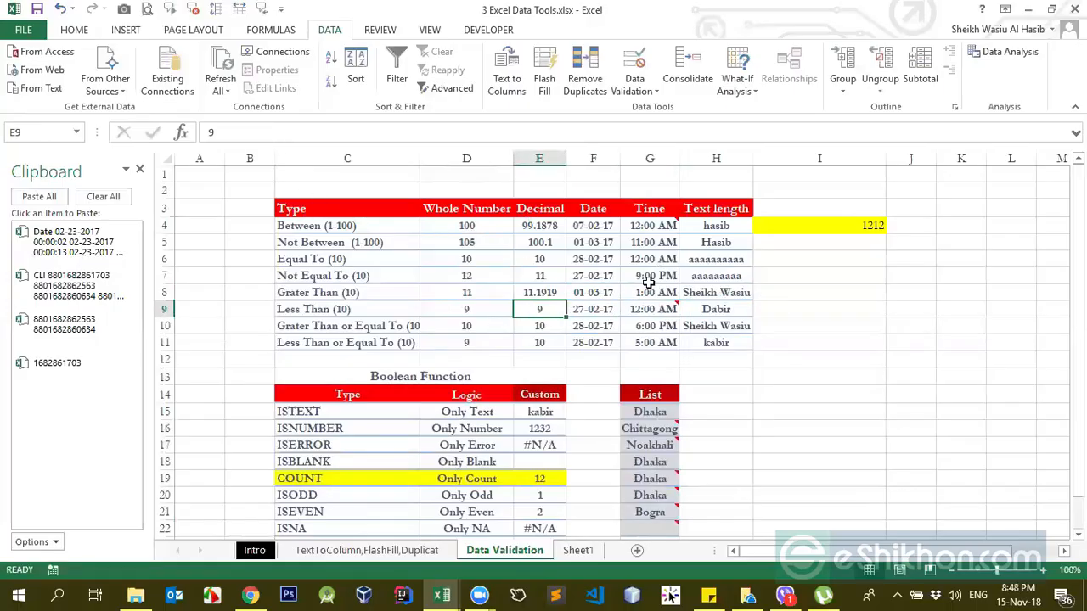
drag(289, 209, 730, 496)
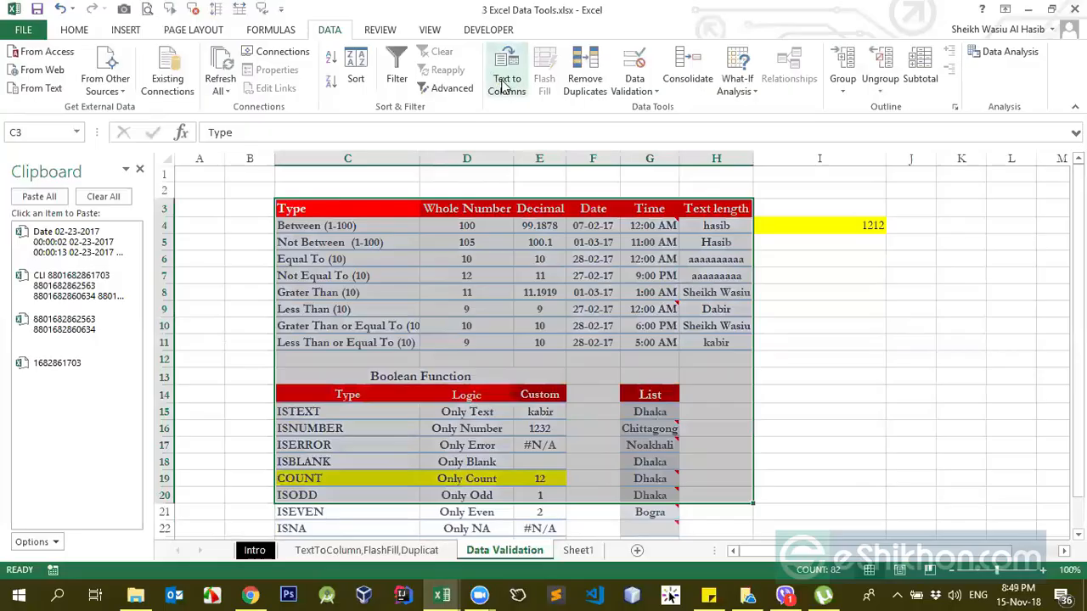
click(554, 276)
click(768, 260)
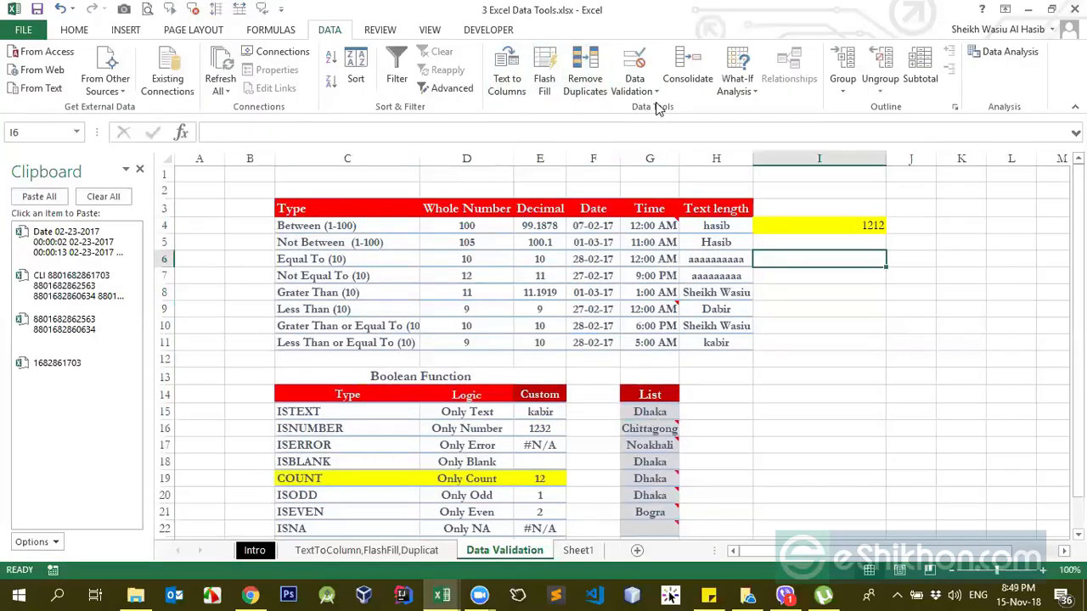
Step: Clear the test value from the yellow cell I4
click(635, 88)
click(759, 223)
click(806, 208)
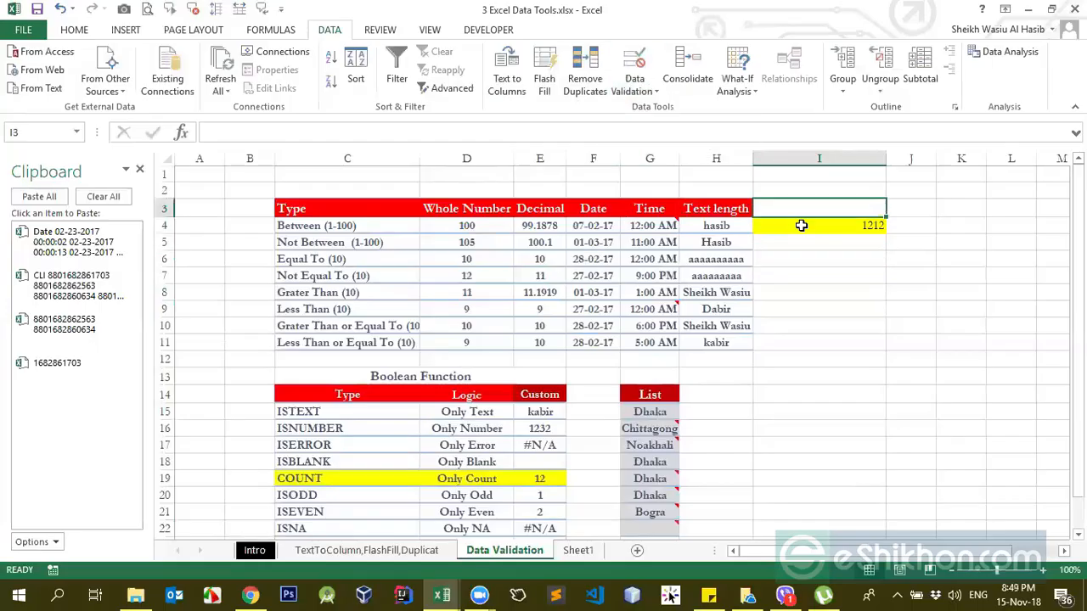
click(801, 225)
key(Delete)
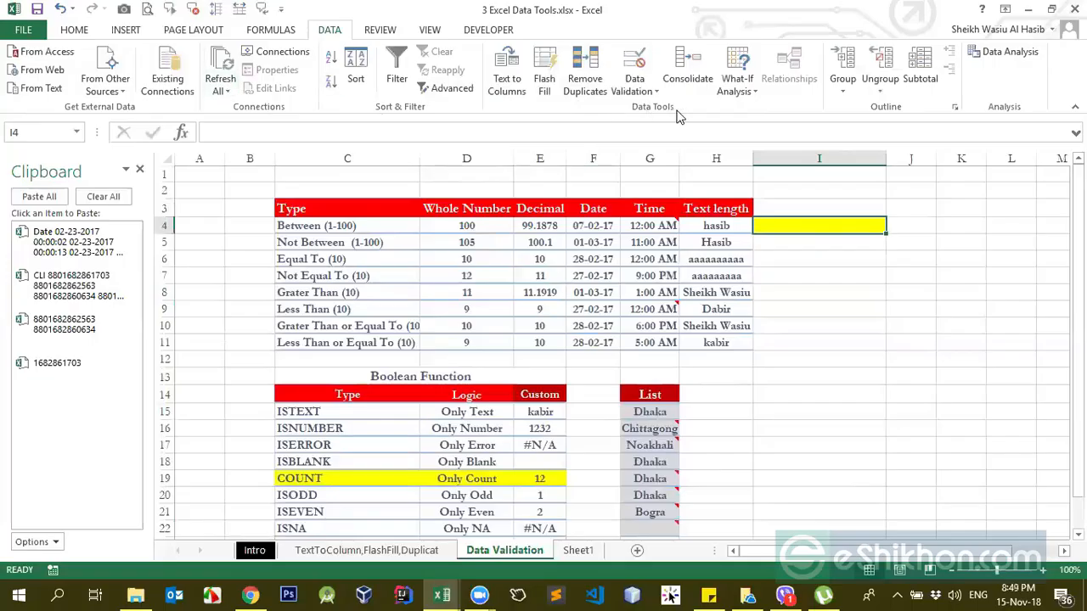
click(635, 88)
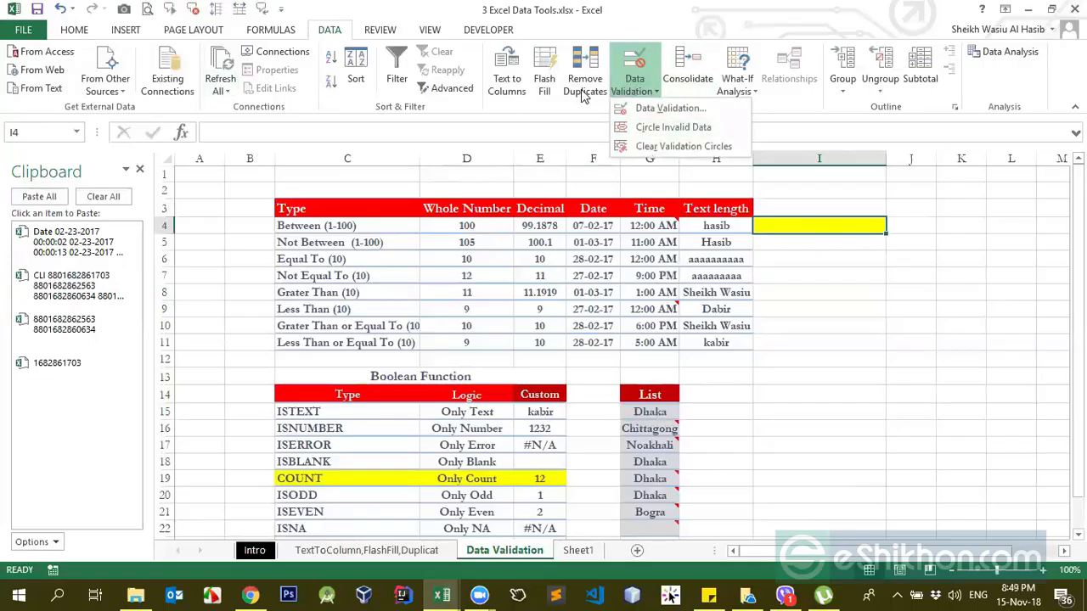
click(553, 108)
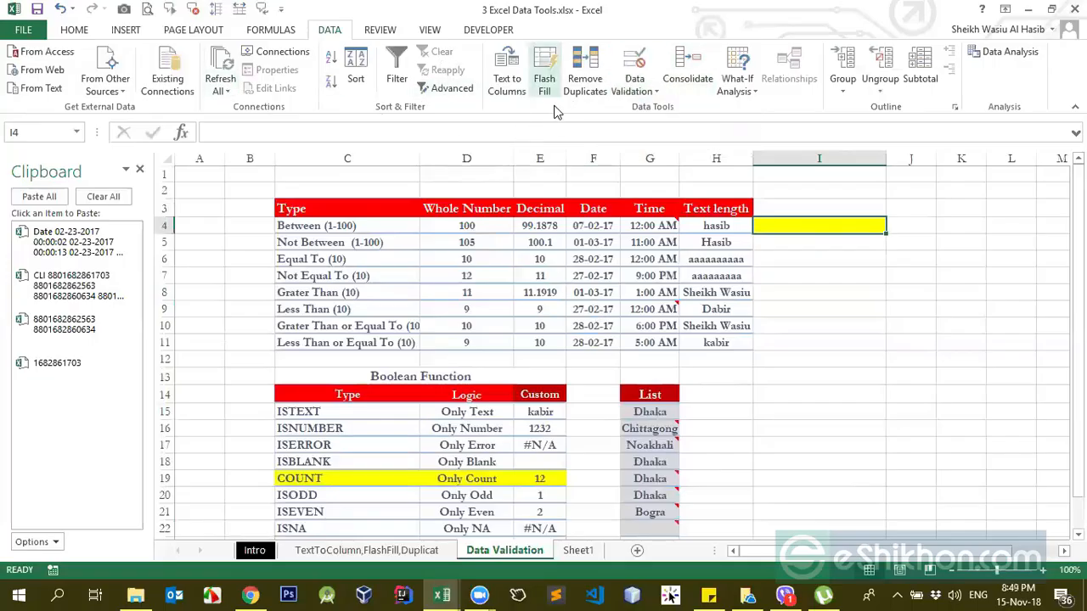
click(367, 32)
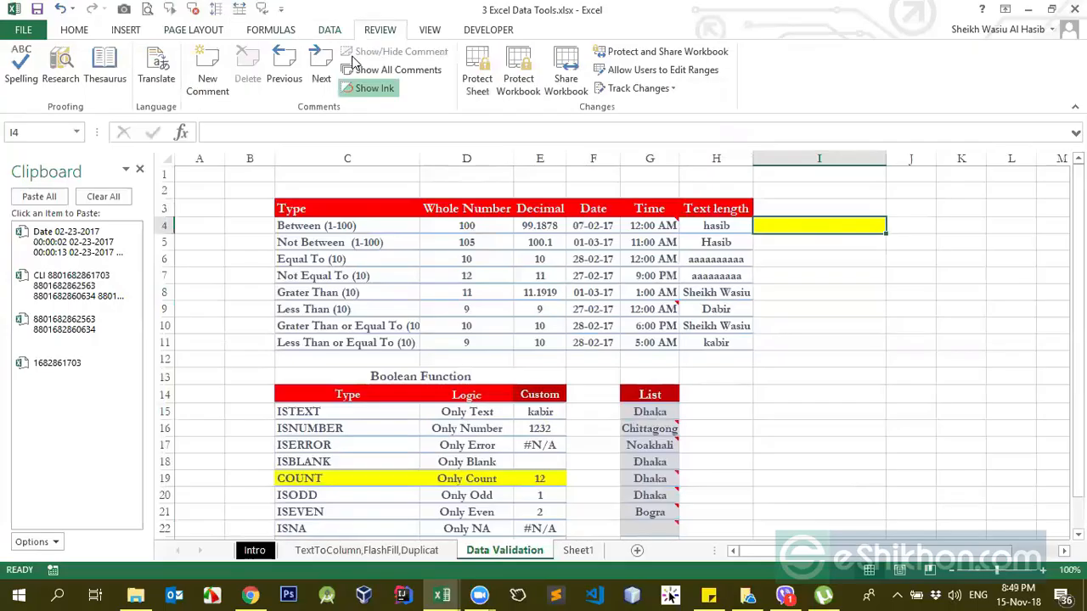
click(265, 34)
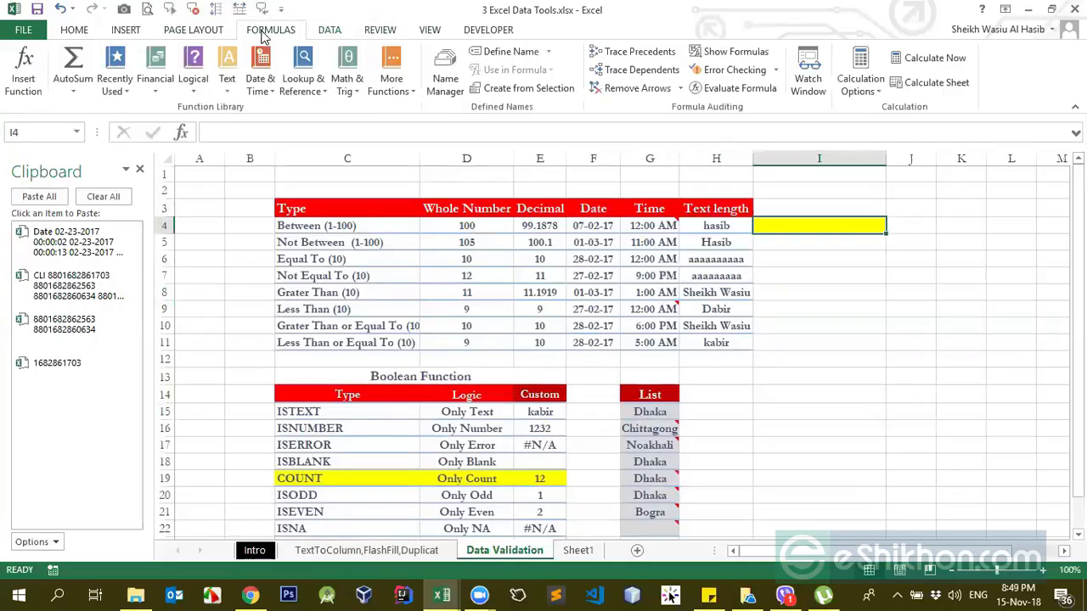
click(381, 30)
click(429, 30)
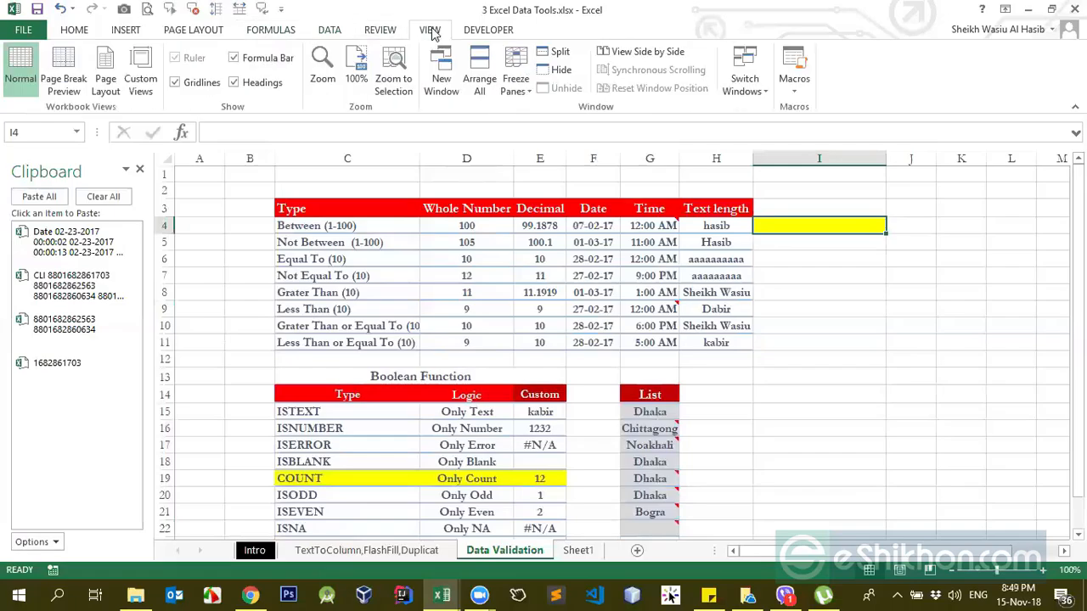
click(88, 31)
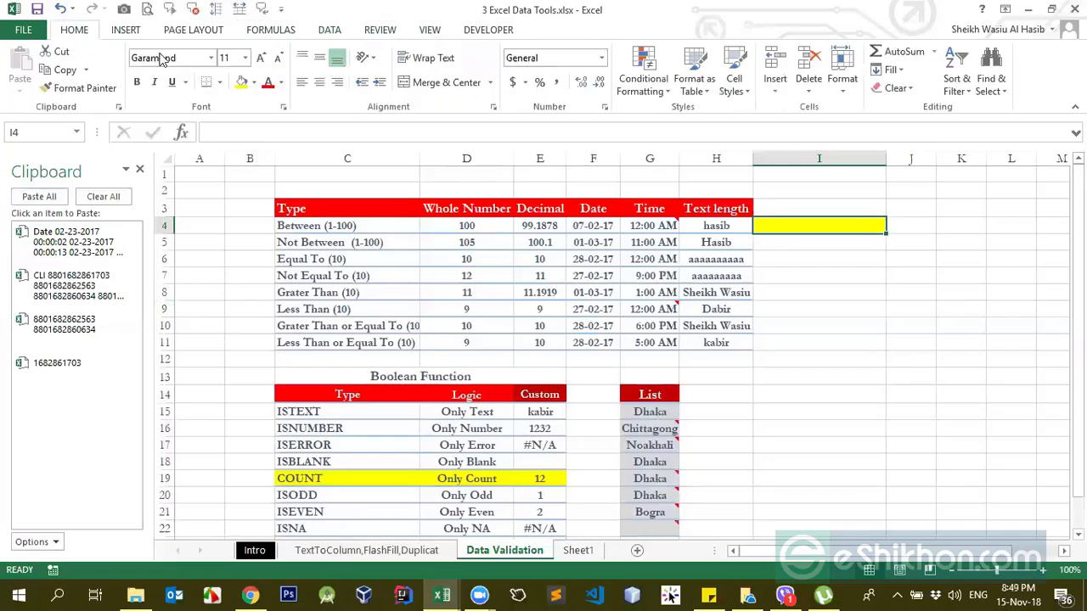
Step: Examine the Insert, Delete and Format options available for cells, with the empty cell I3 selected
click(662, 228)
click(864, 256)
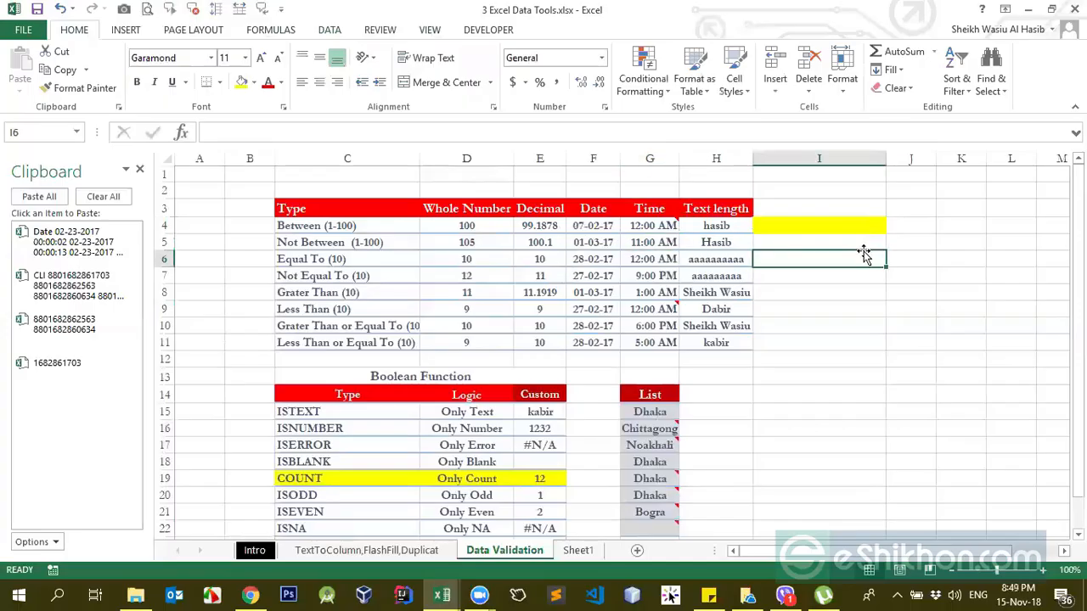
click(741, 210)
click(859, 208)
click(774, 80)
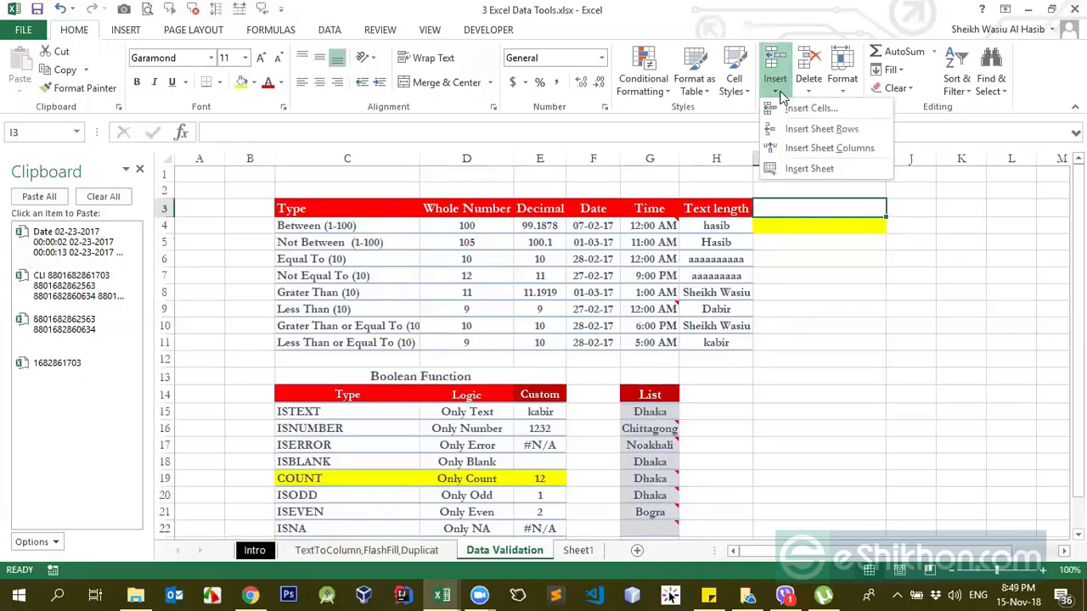
click(83, 31)
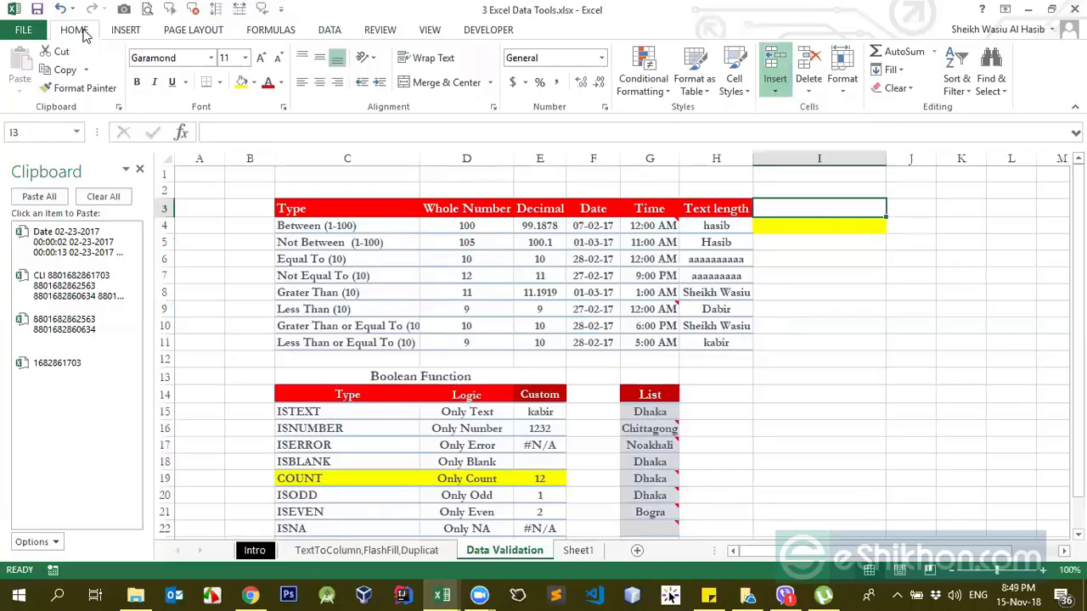
click(776, 93)
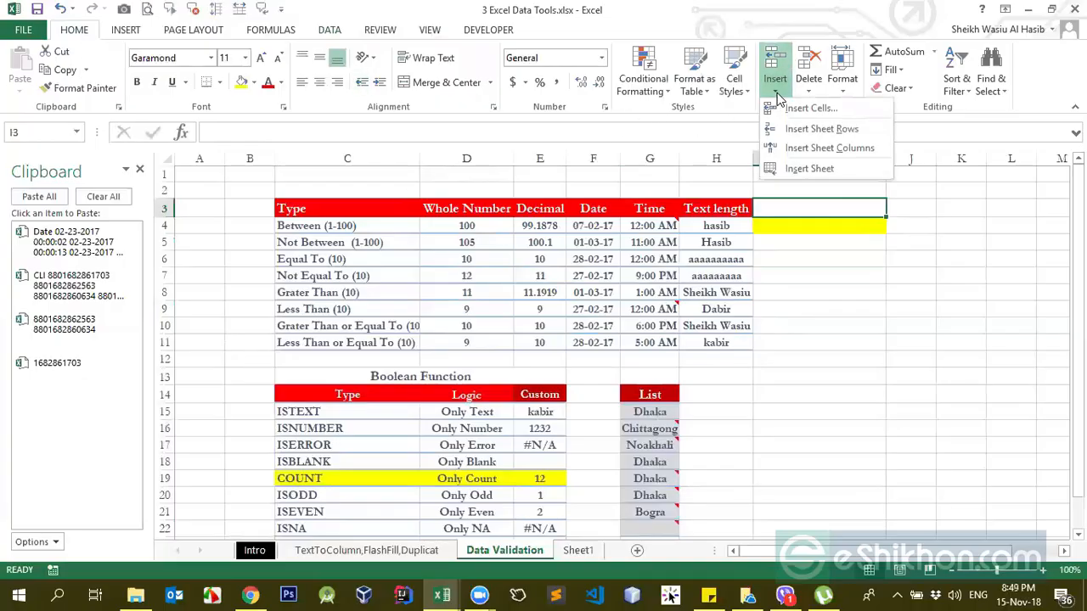
click(809, 93)
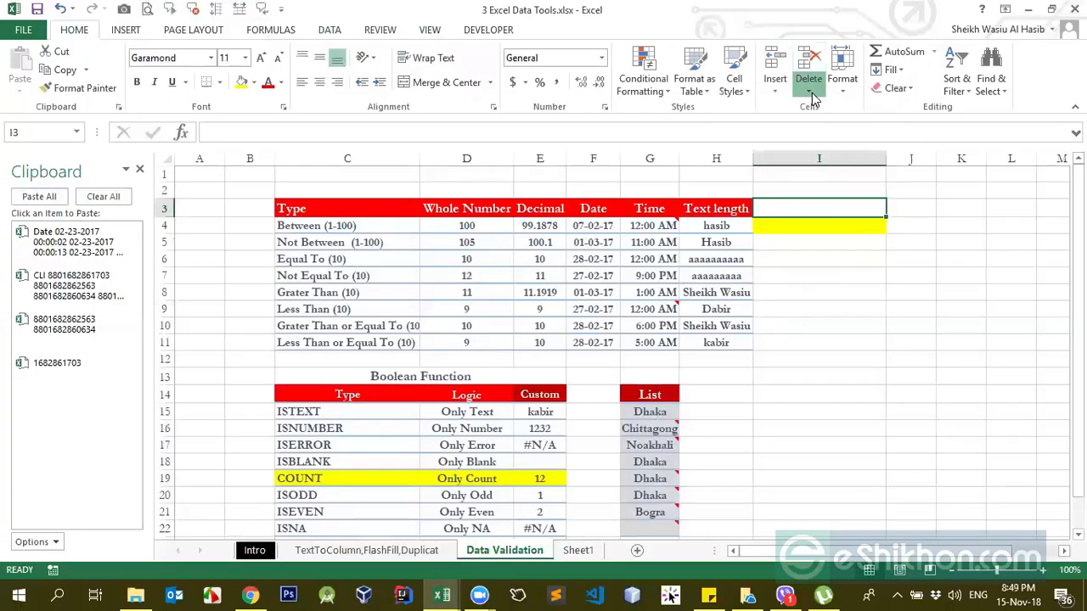
click(809, 94)
click(843, 95)
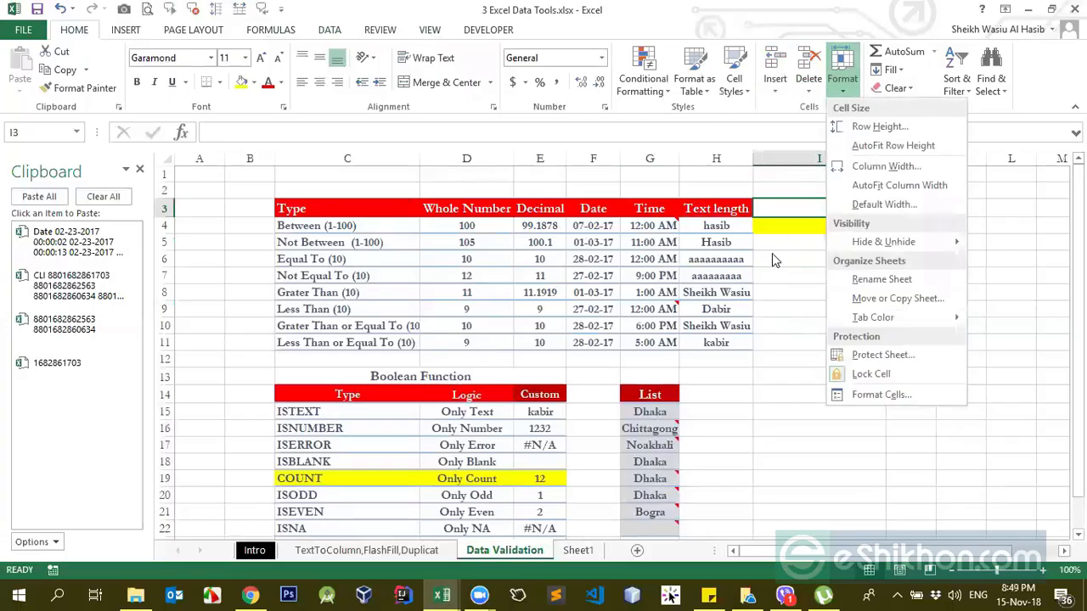
click(773, 260)
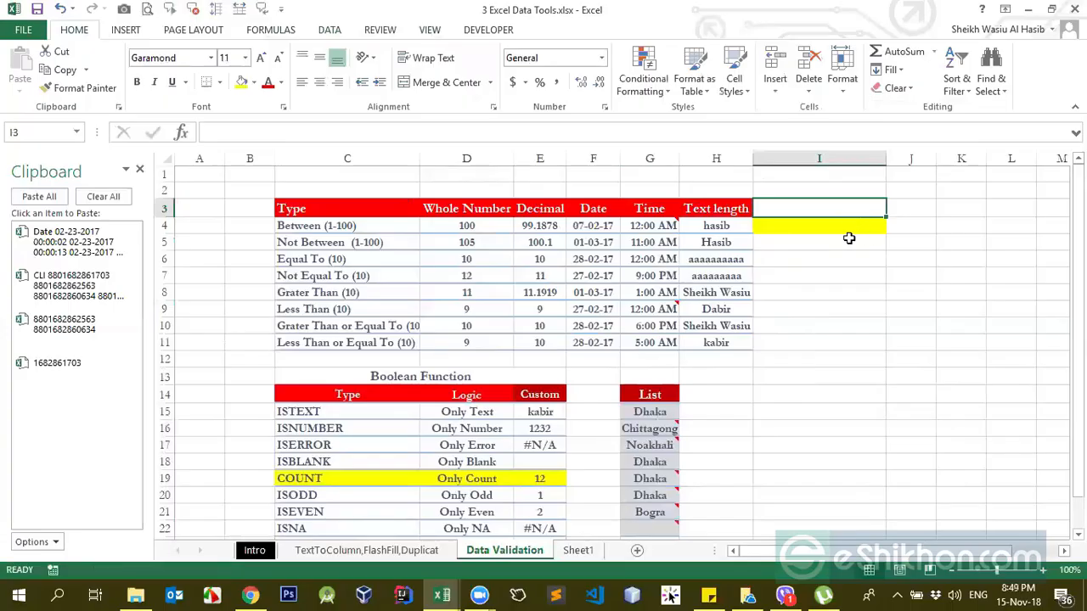
Step: Add a new blank worksheet after Sheet1
click(577, 550)
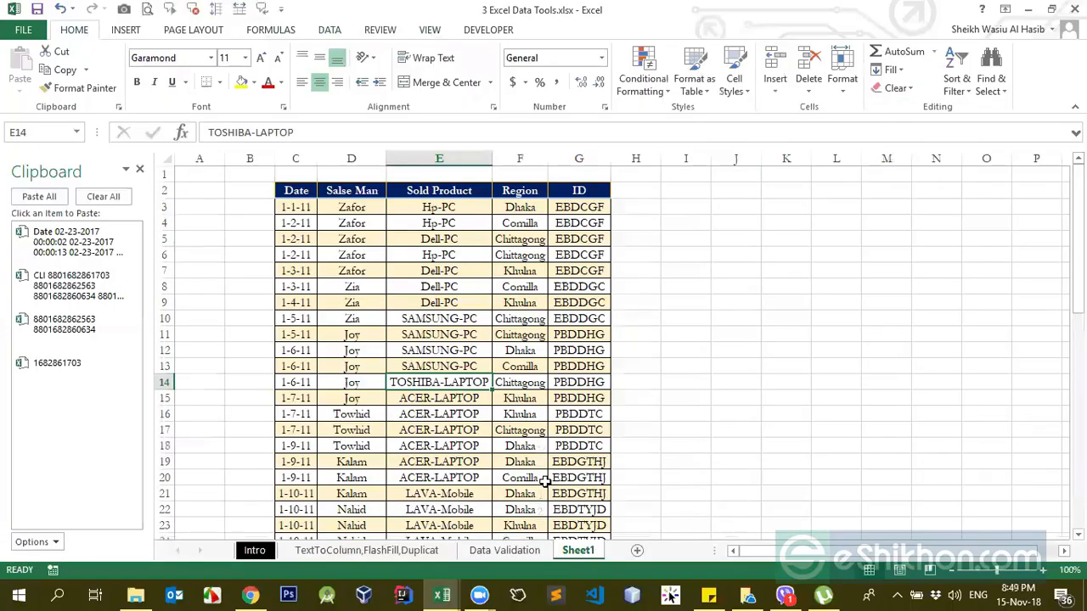
click(636, 550)
click(606, 348)
click(569, 253)
click(507, 239)
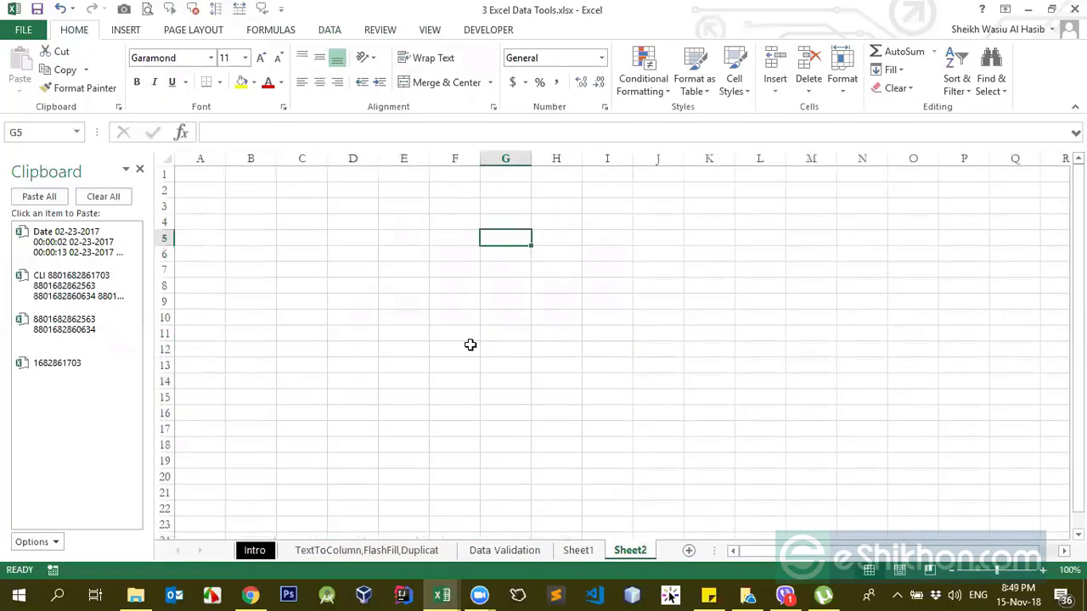
Step: Copy the Type, Whole Number and Decimal columns C3:E11 from the Data Validation sheet to D4 on Sheet2
click(383, 550)
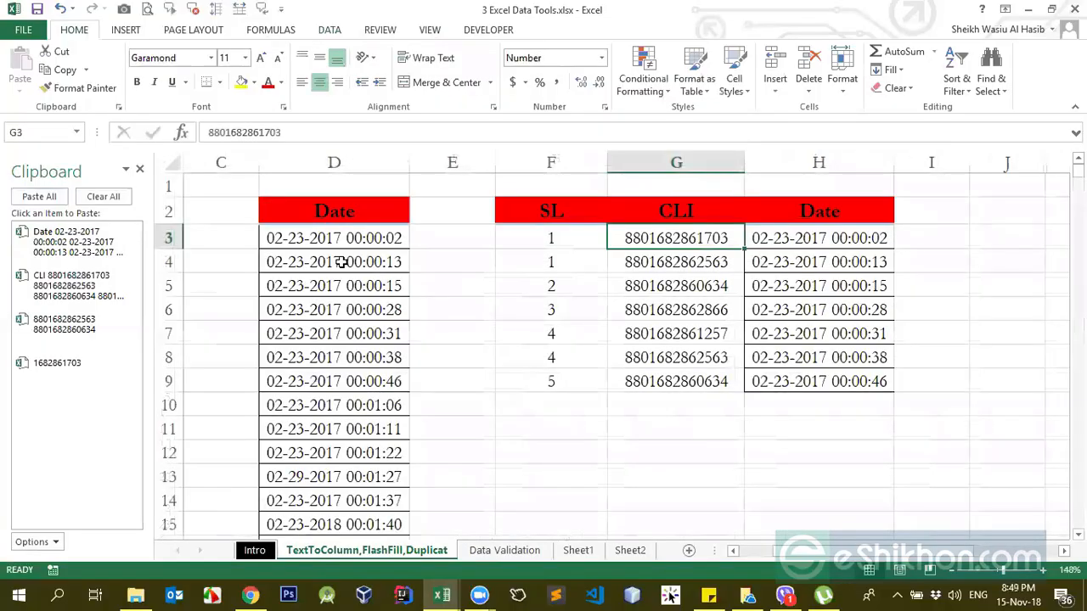
click(516, 551)
drag(348, 210, 552, 342)
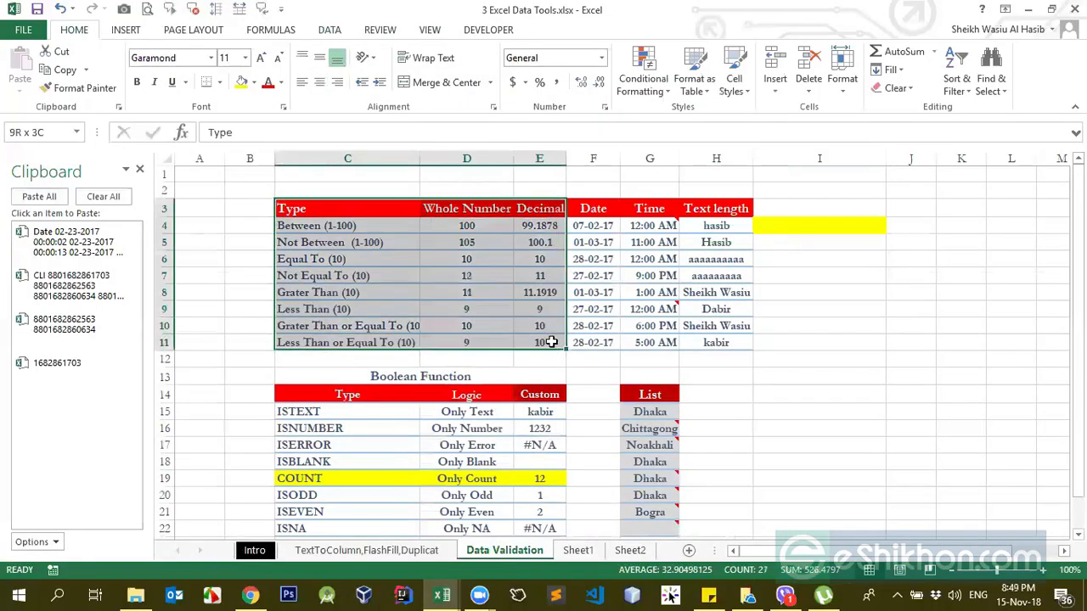
key(ctrl+c)
key(ctrl+Page_Down)
key(ctrl+Page_Down)
click(339, 222)
key(ctrl+v)
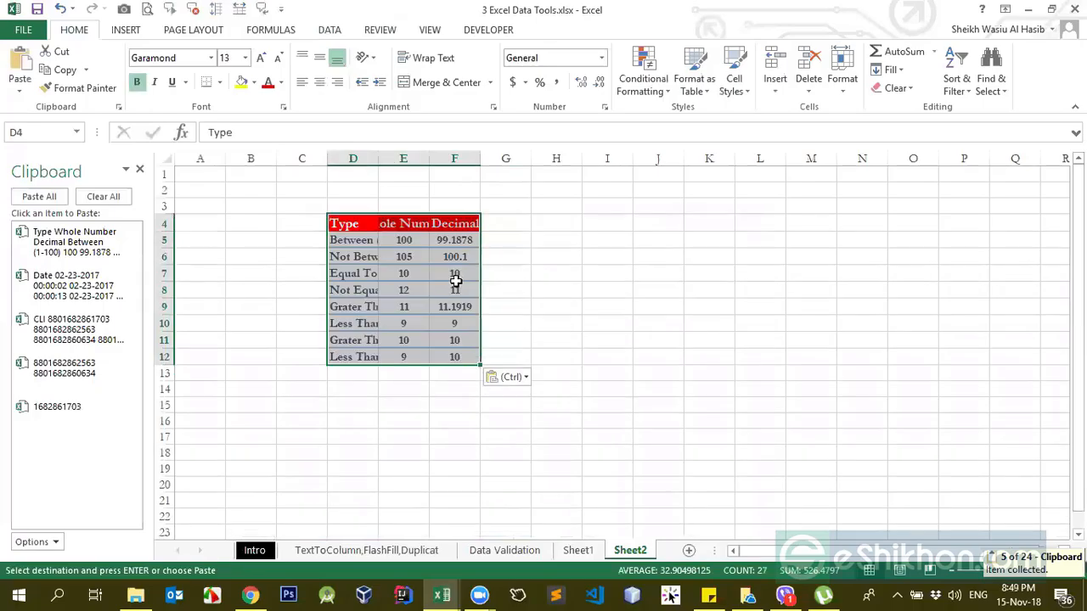
Step: AutoFit the width of all columns on Sheet2 so the copied table's text fits
click(165, 161)
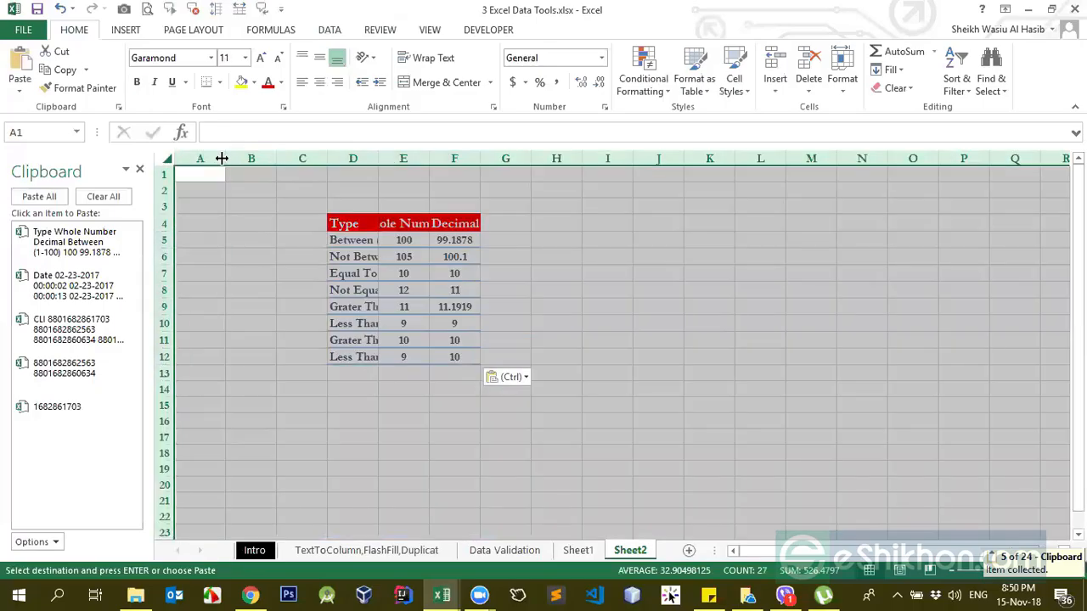
double_click(221, 158)
click(530, 239)
Step: Insert a blank cell at E7 in the Whole Number column with the Shift cells down option
click(774, 90)
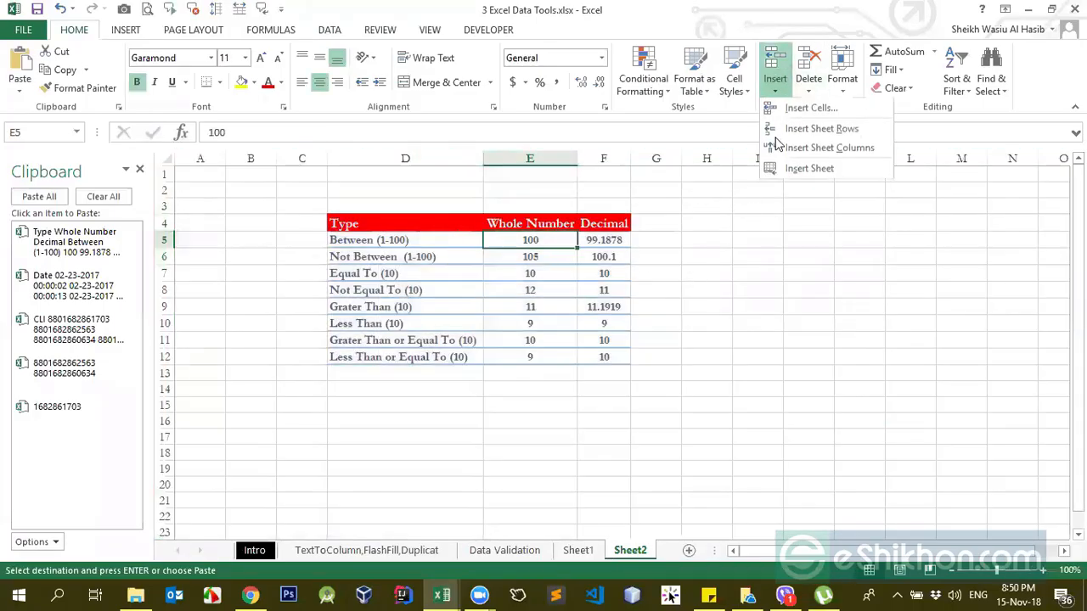
click(527, 259)
click(530, 274)
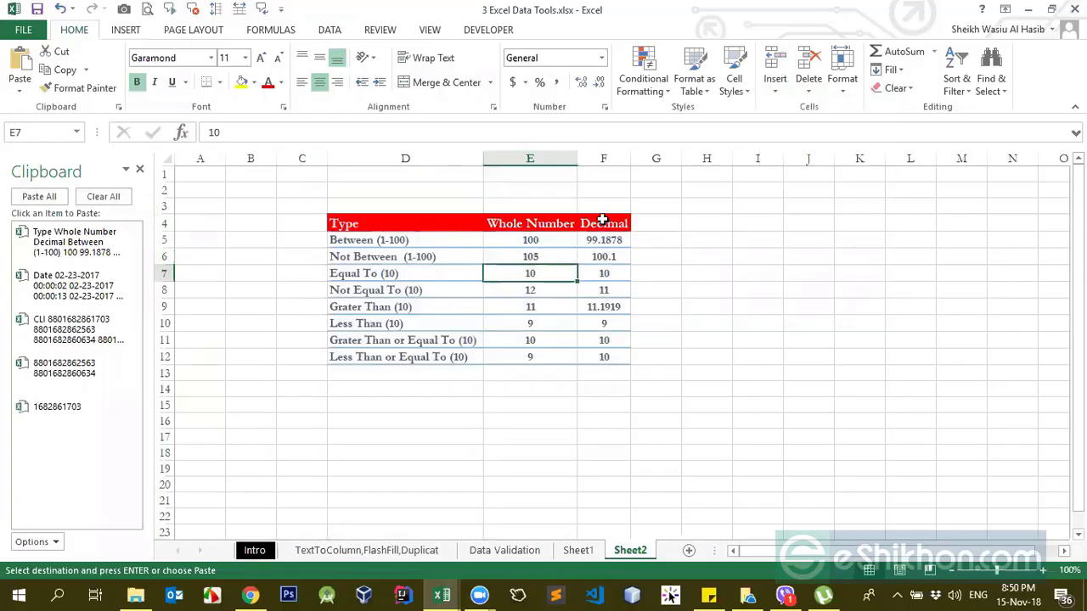
click(775, 91)
click(811, 109)
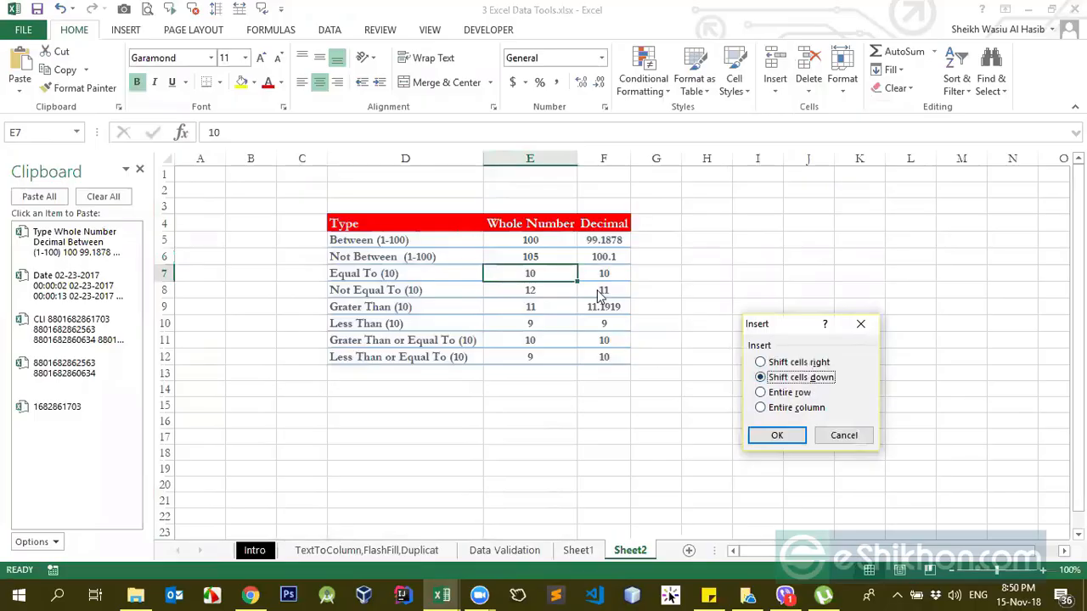
click(772, 437)
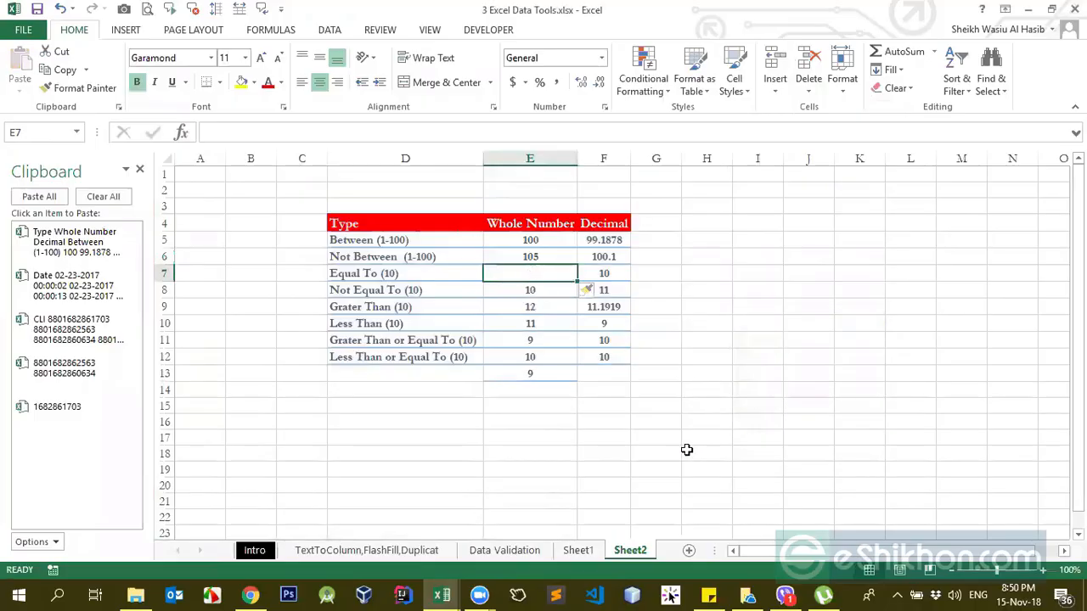
Step: Check the shifted values in E8:E13 and undo the cell insertion at E7
click(538, 292)
drag(538, 289, 542, 372)
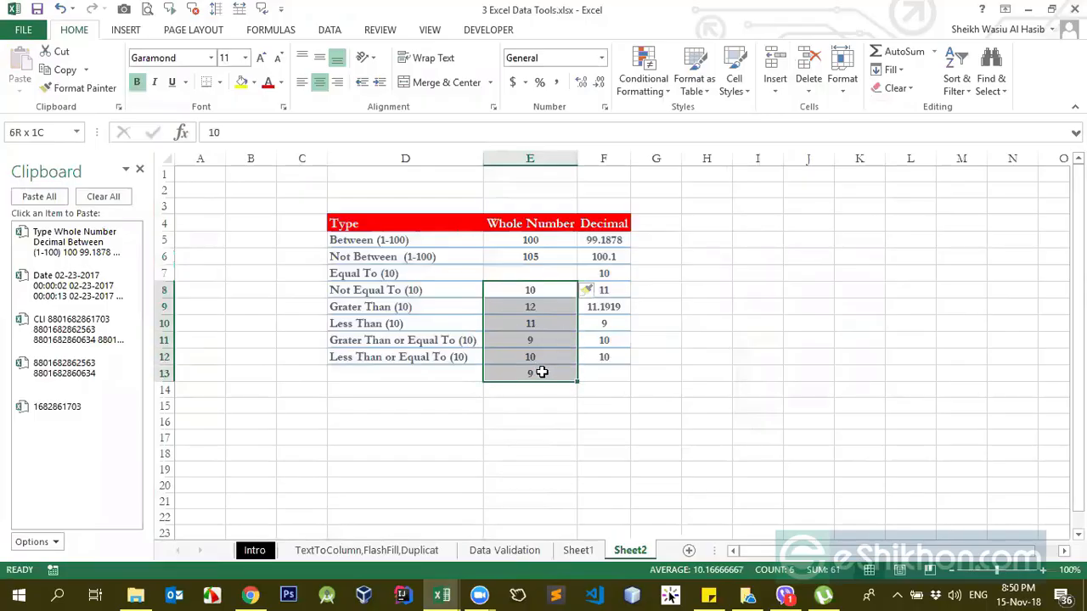
click(529, 273)
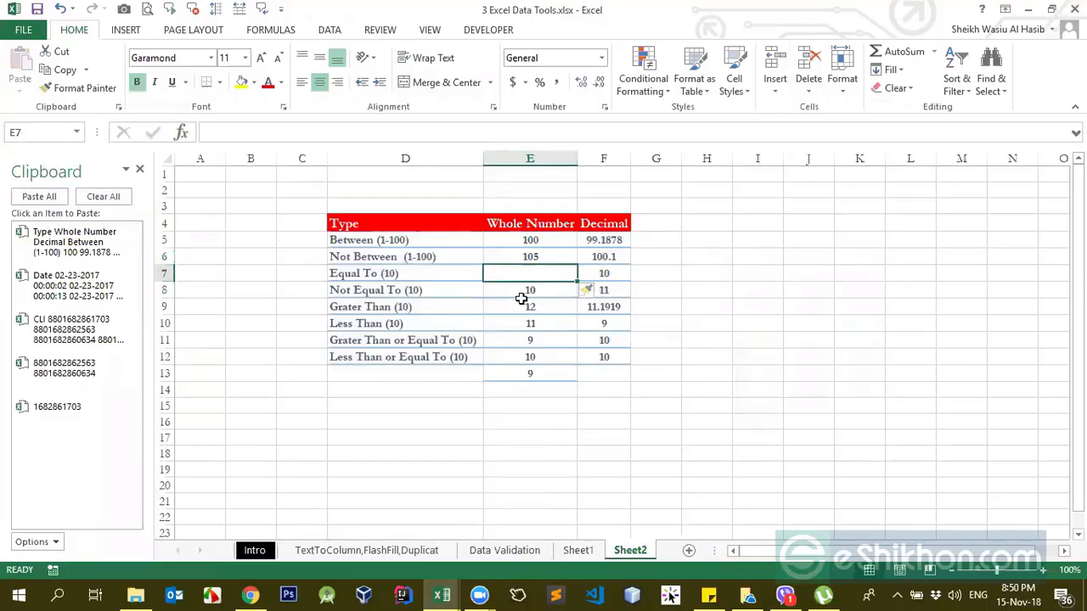
key(ctrl+z)
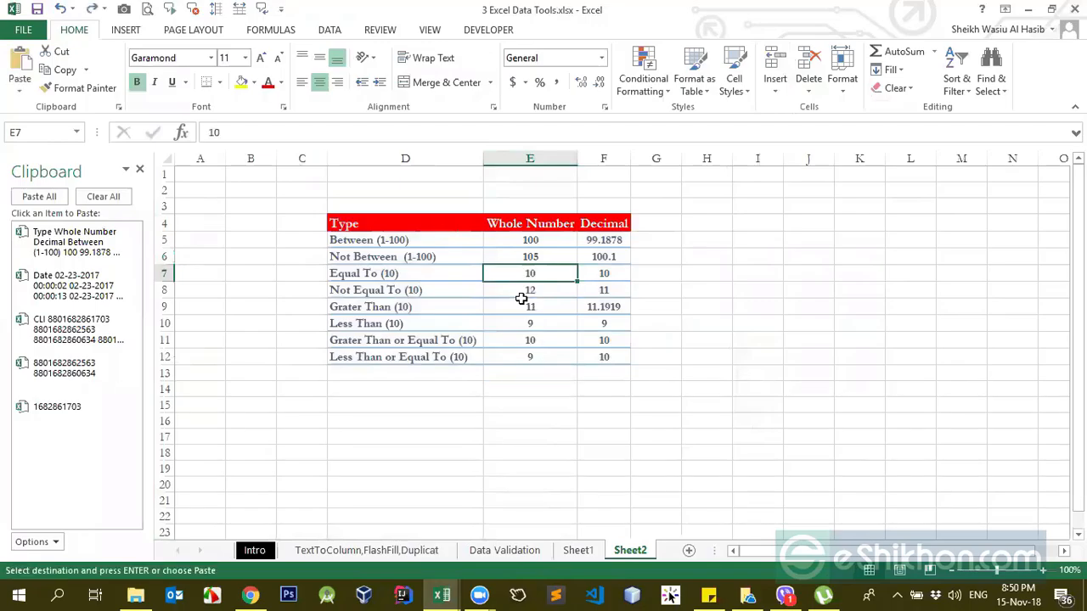
Step: Insert a blank cell at E7 in the Whole Number column with the Shift cells right option
click(774, 89)
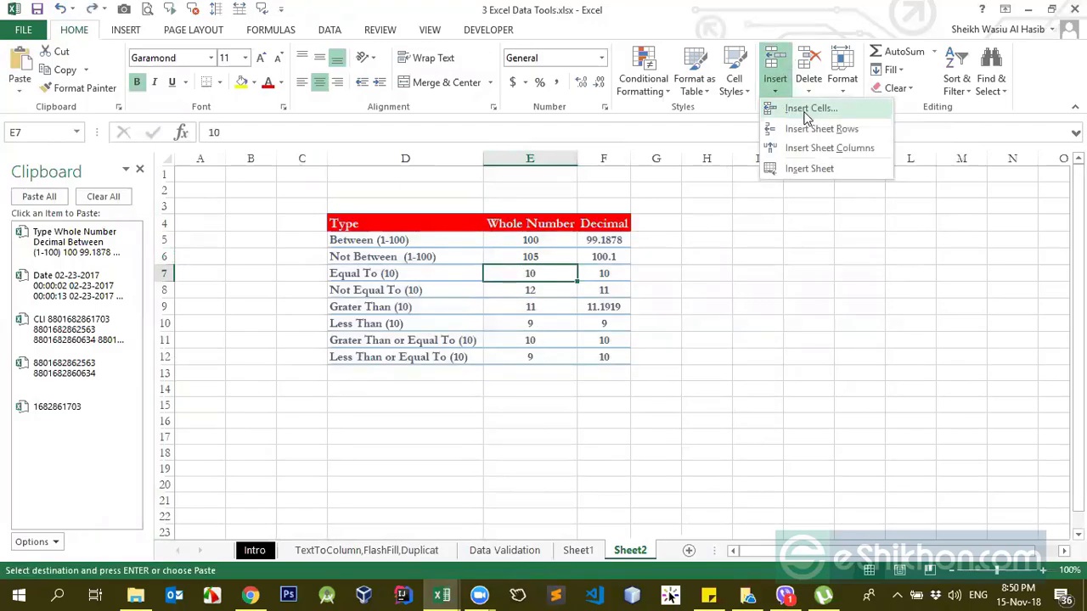
click(808, 110)
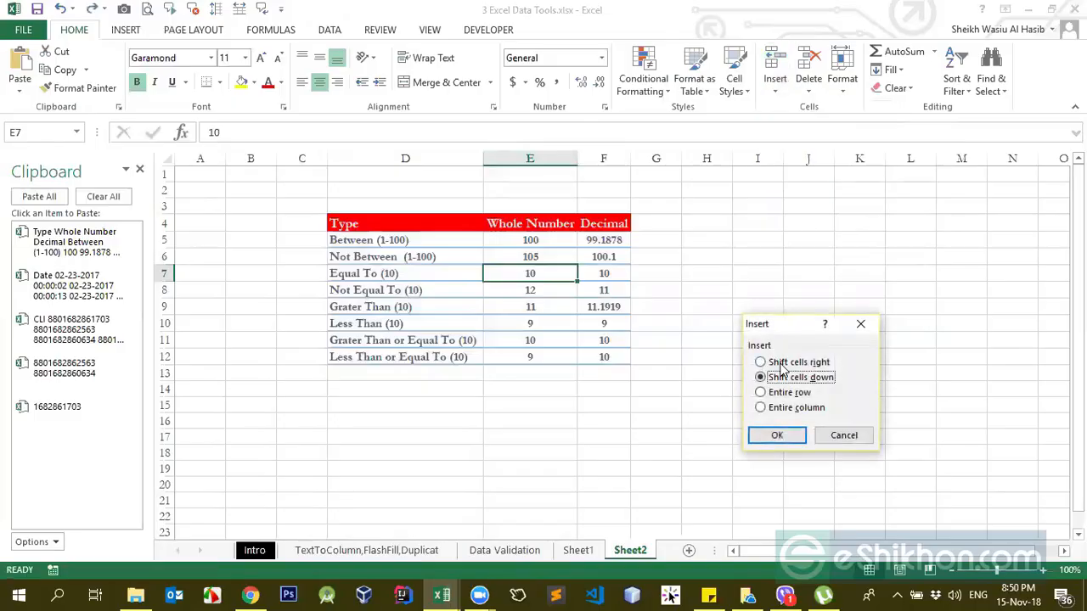
click(762, 363)
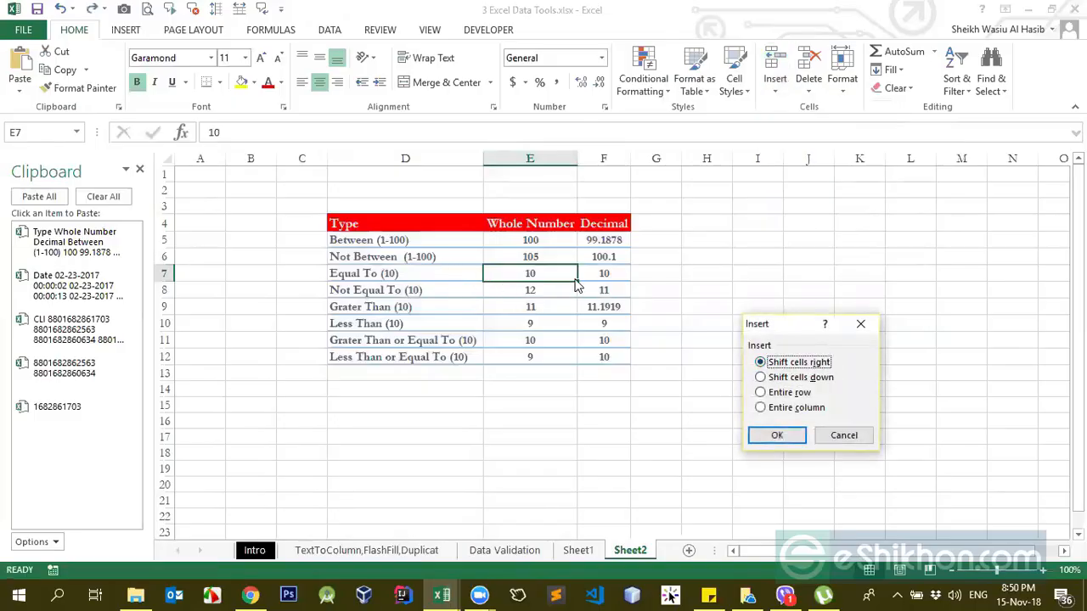
click(777, 435)
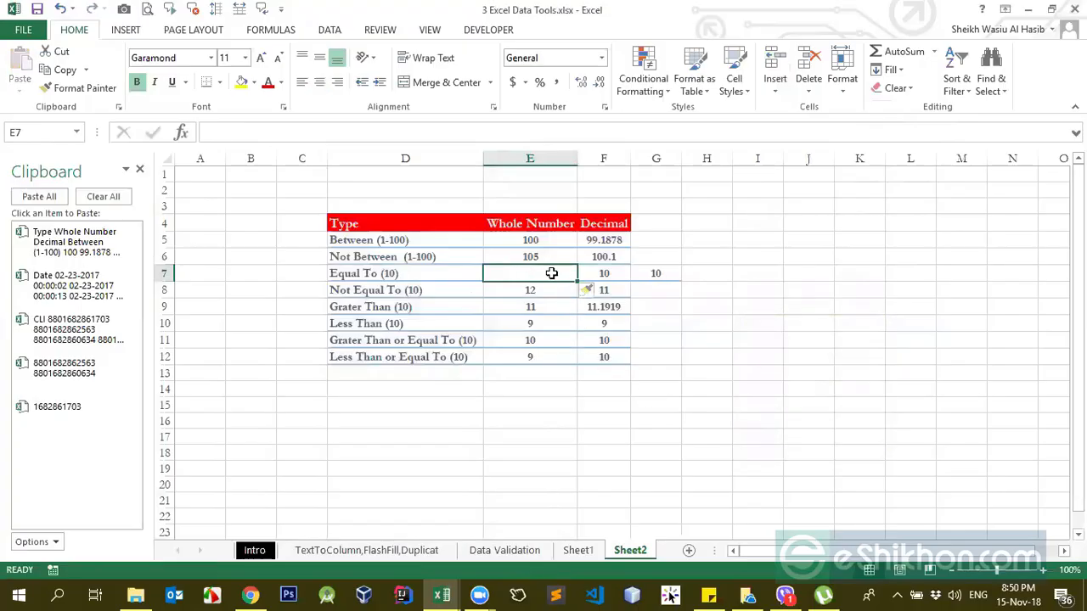
Step: Check the shifted values in F7 and G7 and undo the cell insertion at E7
click(617, 274)
click(654, 281)
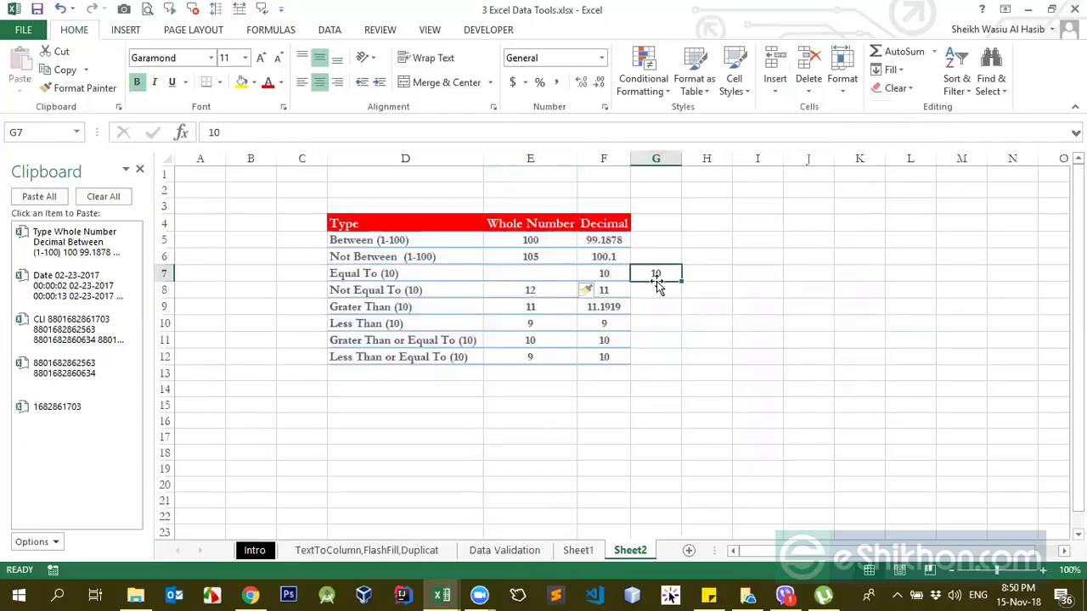
click(580, 275)
ctrl+click(559, 275)
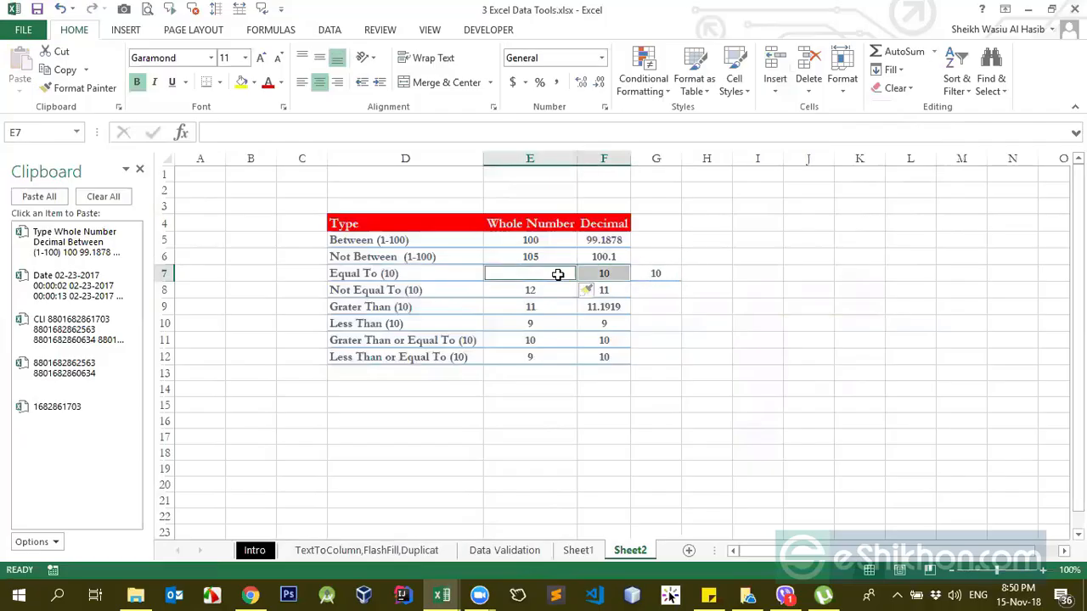
click(624, 309)
key(ctrl+z)
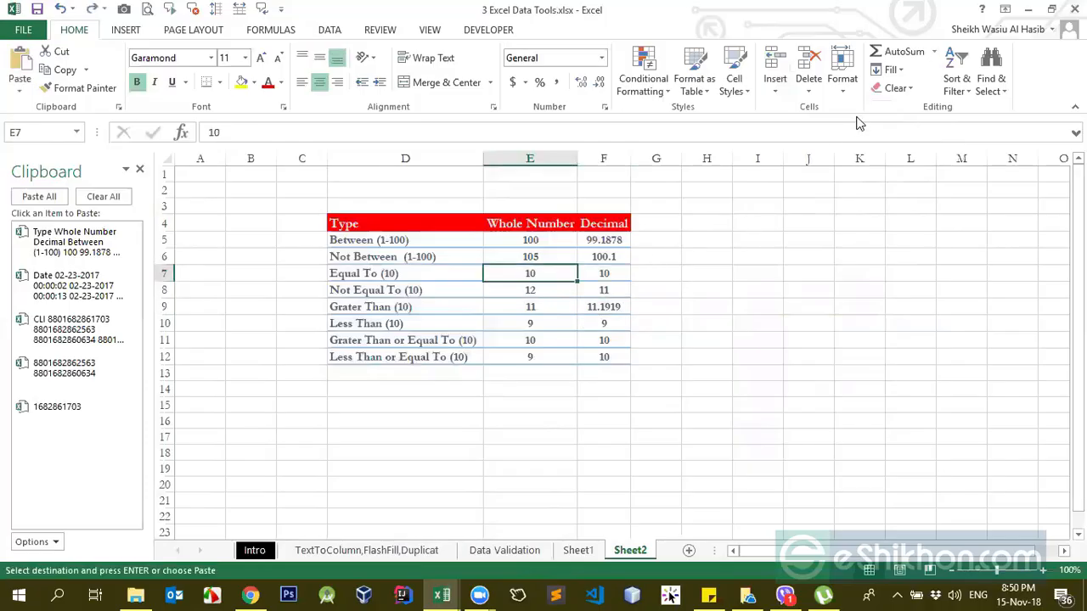
Step: Insert a blank row above the Equal To (10) row from cell E7 with the Entire row option
click(809, 90)
click(775, 92)
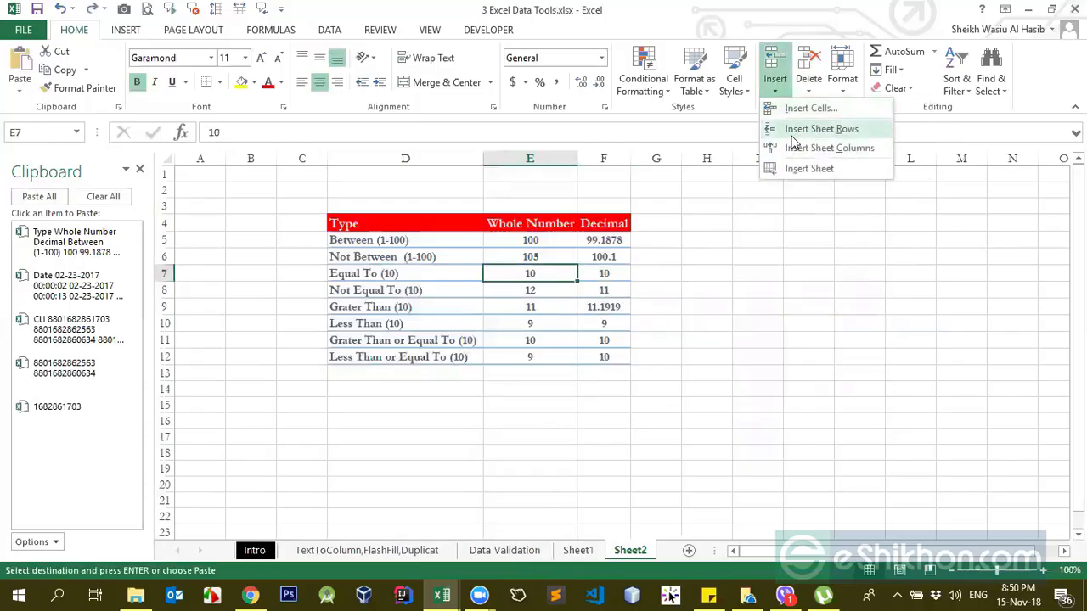
click(798, 108)
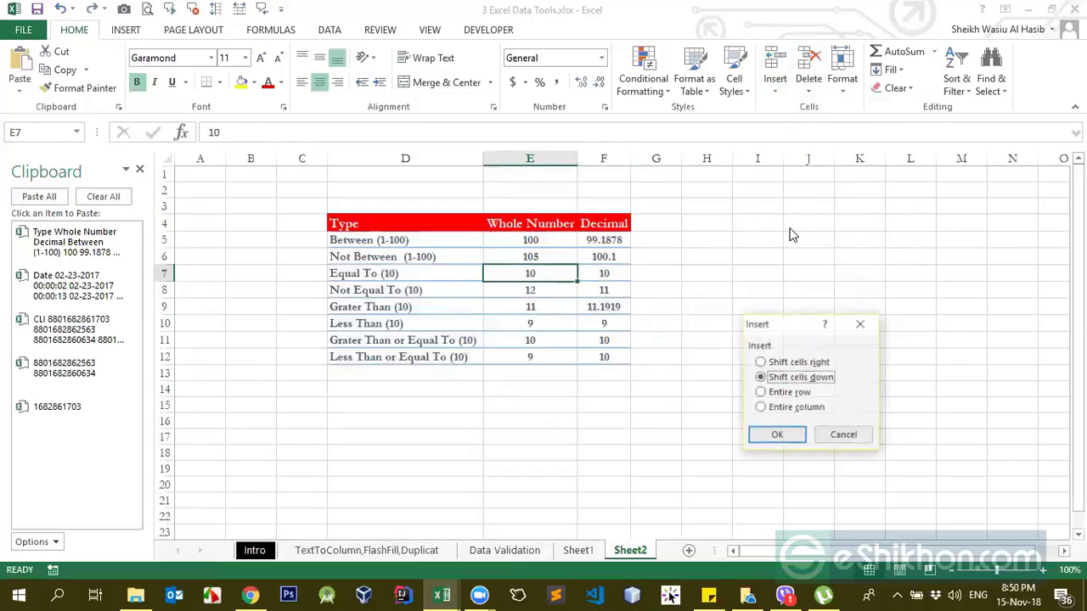
click(770, 395)
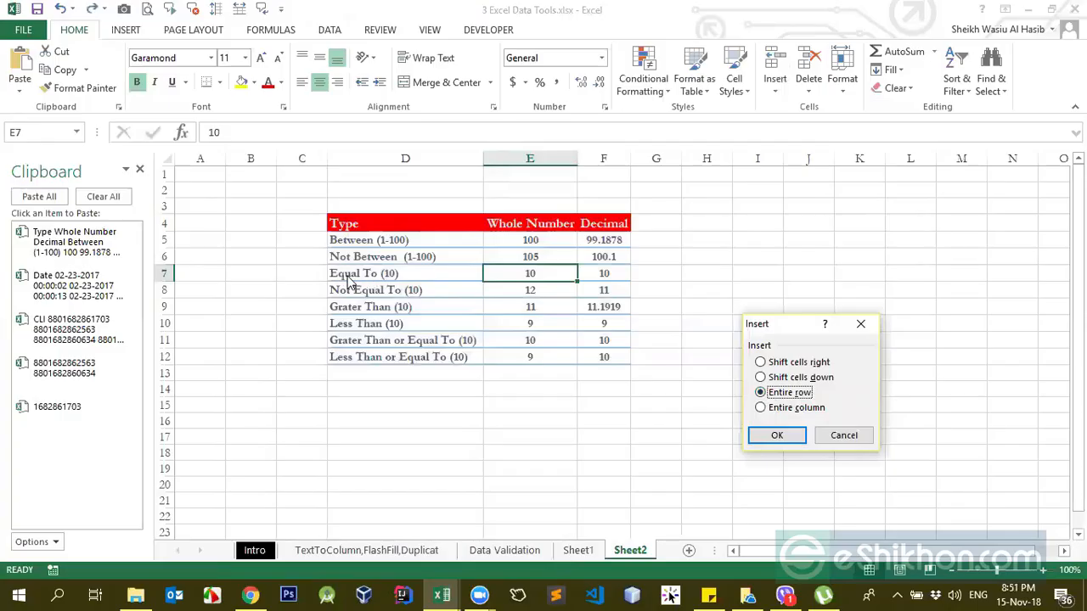
click(774, 435)
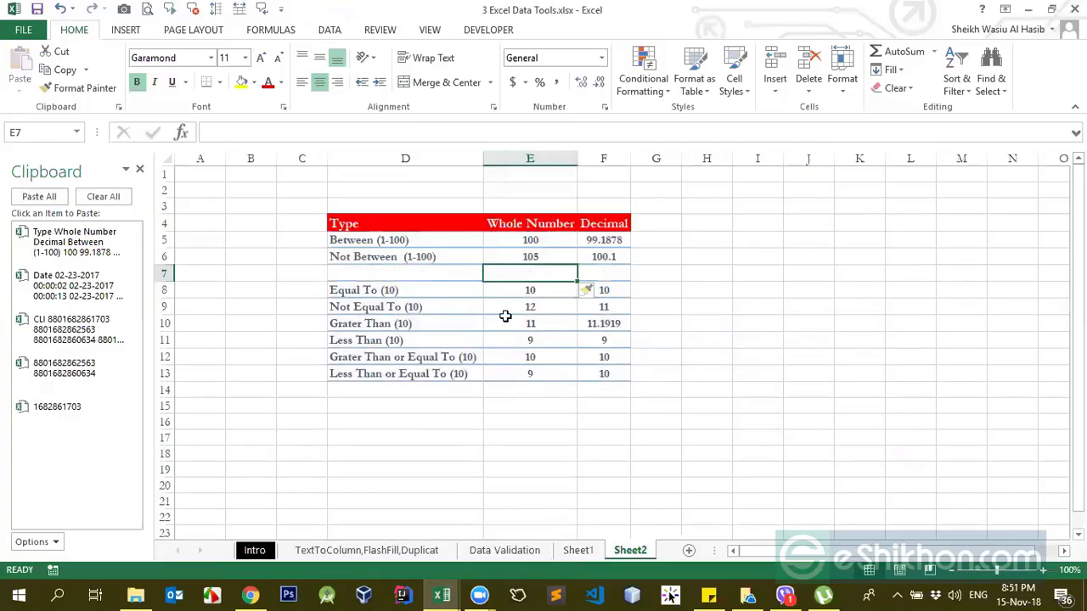
Step: Examine the inserted blank row 7 across the table and the whole sheet, and undo the row insertion
drag(418, 271, 598, 274)
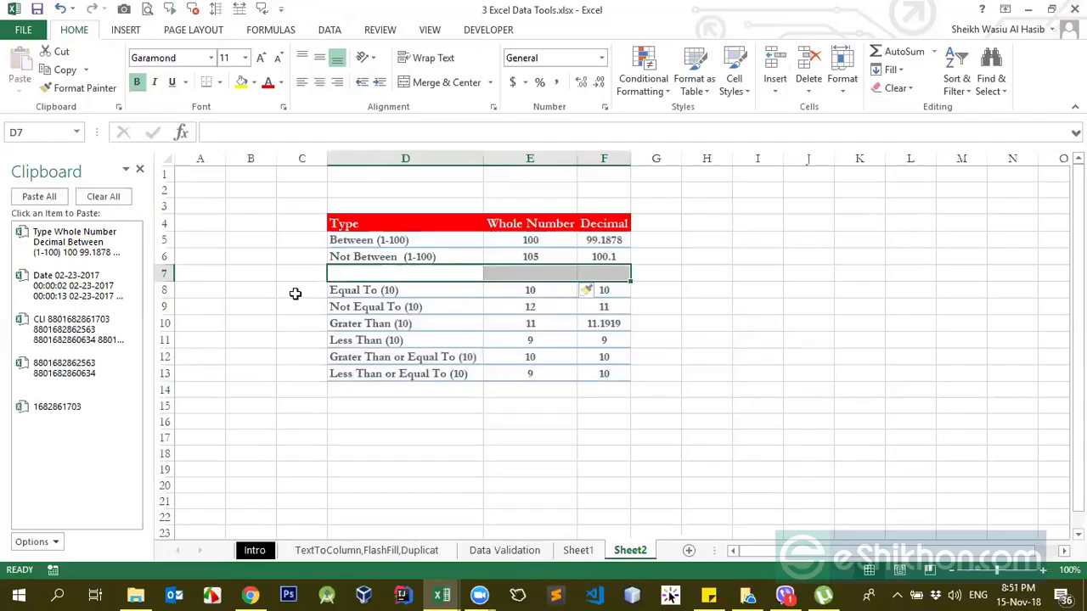
click(151, 274)
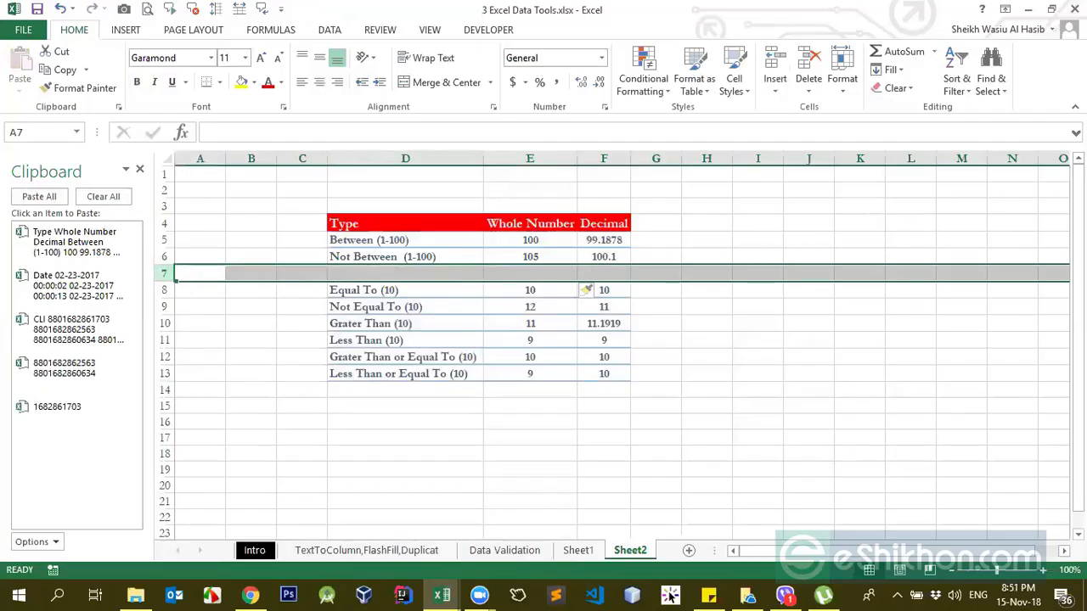
click(399, 303)
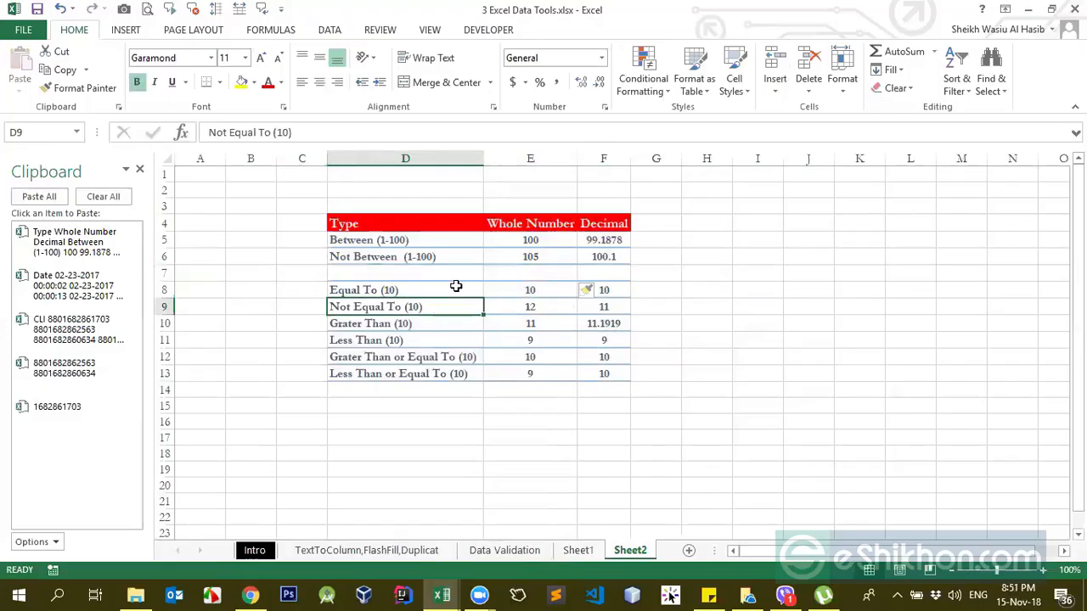
click(423, 277)
click(437, 309)
click(431, 272)
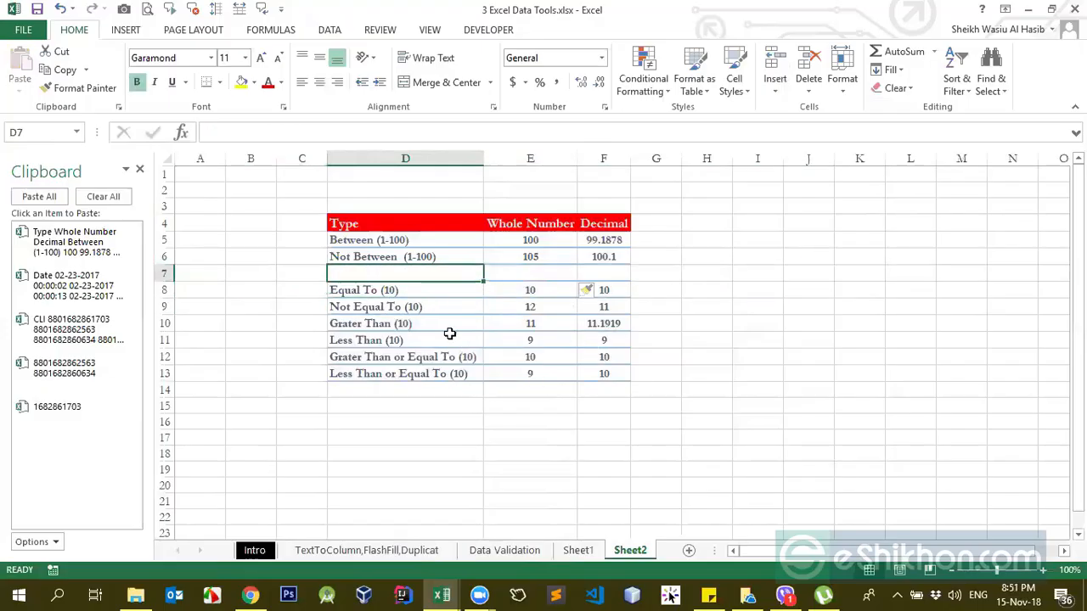
key(ctrl+z)
click(547, 306)
click(429, 277)
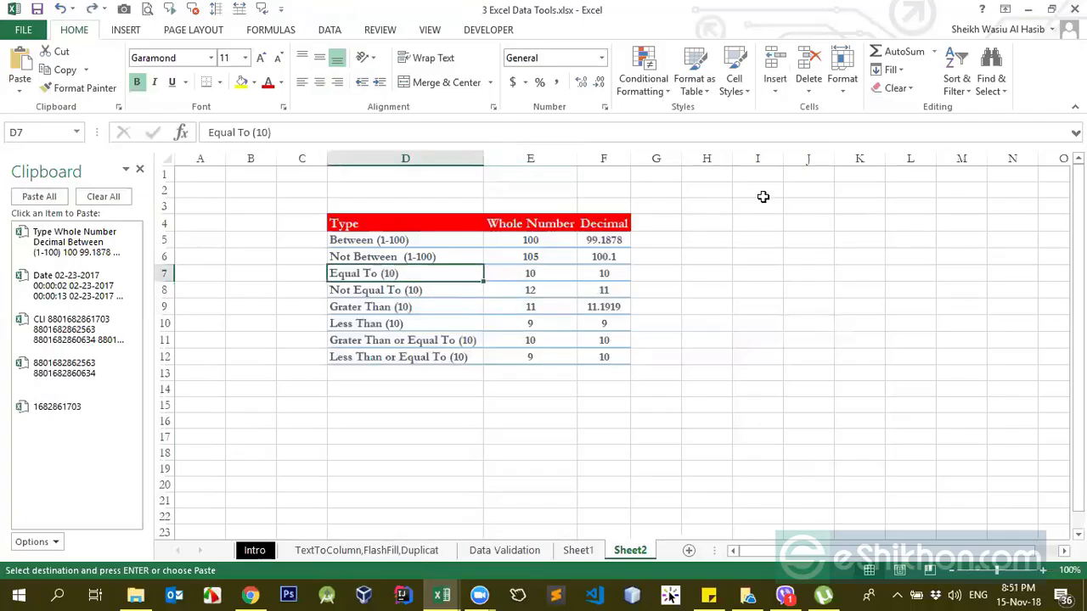
Step: View the Delete and Insert shift options for the empty cell C6, cancelling both dialogs without applying anything
click(774, 90)
click(774, 90)
click(245, 261)
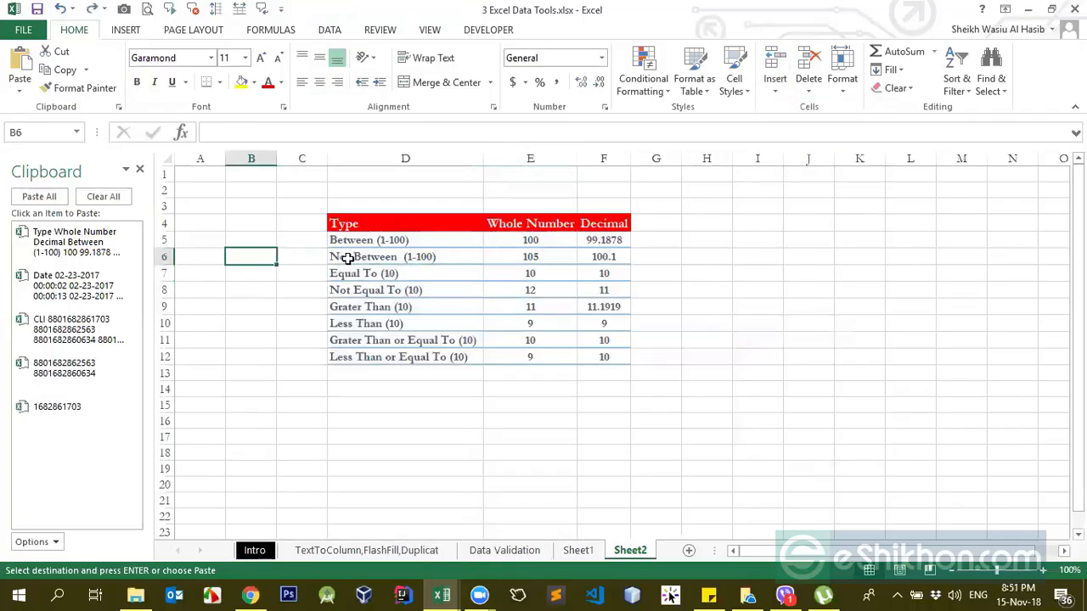
click(291, 256)
key(ctrl+minus)
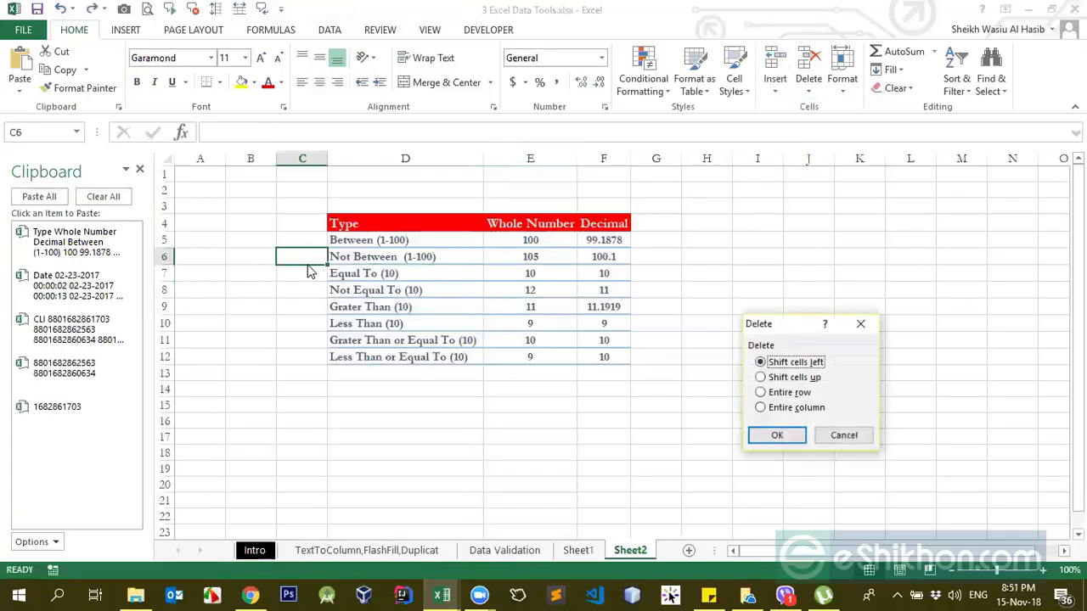
click(852, 436)
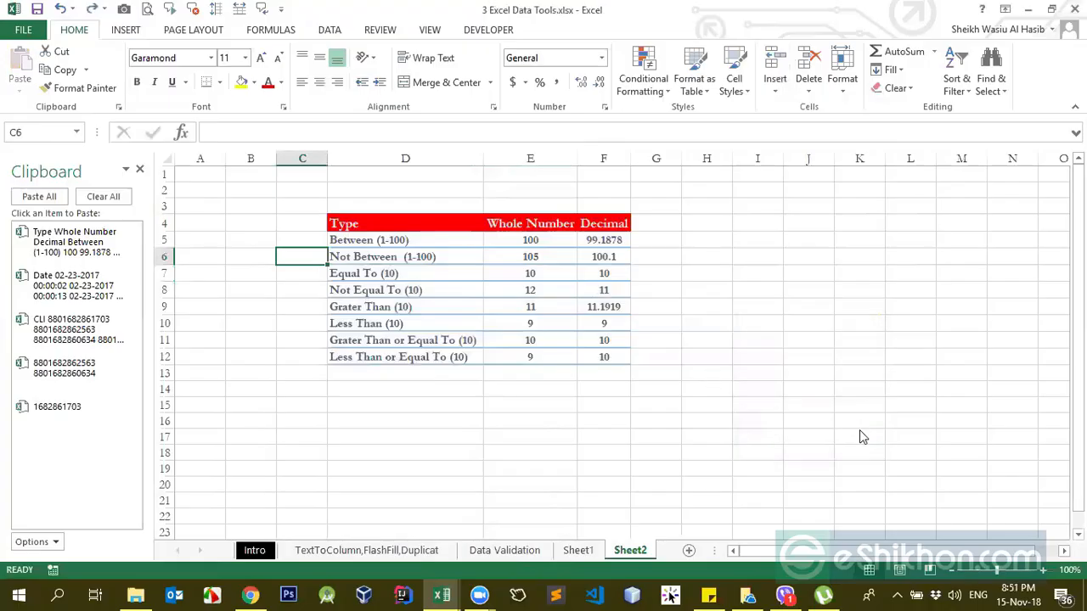
key(ctrl+shift+plus)
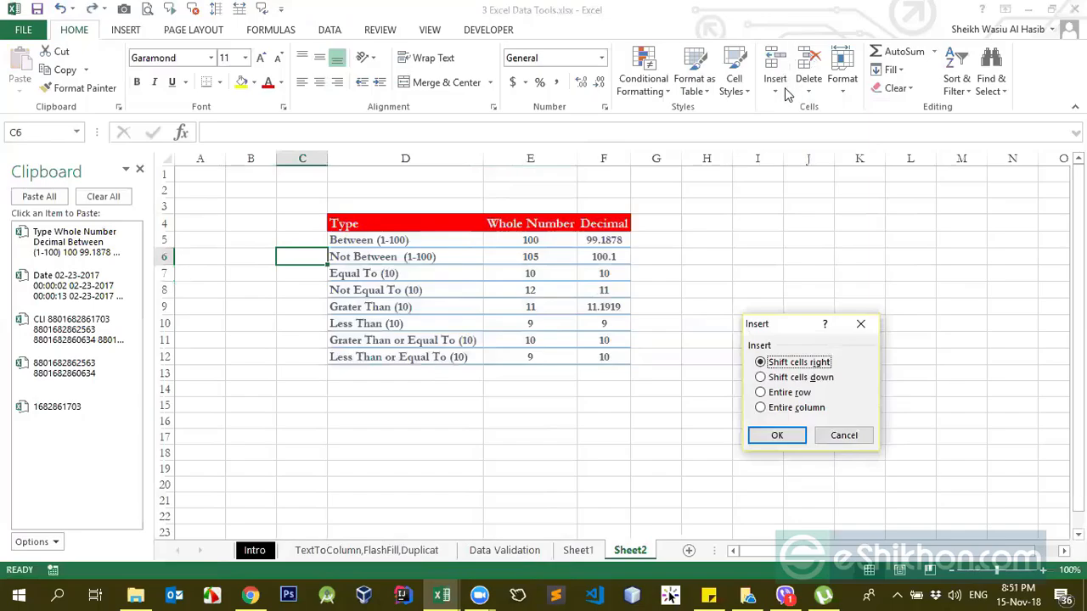
click(844, 434)
Step: Compare the available Insert and Delete commands and view the Insert shift options for C6 without applying them
click(808, 92)
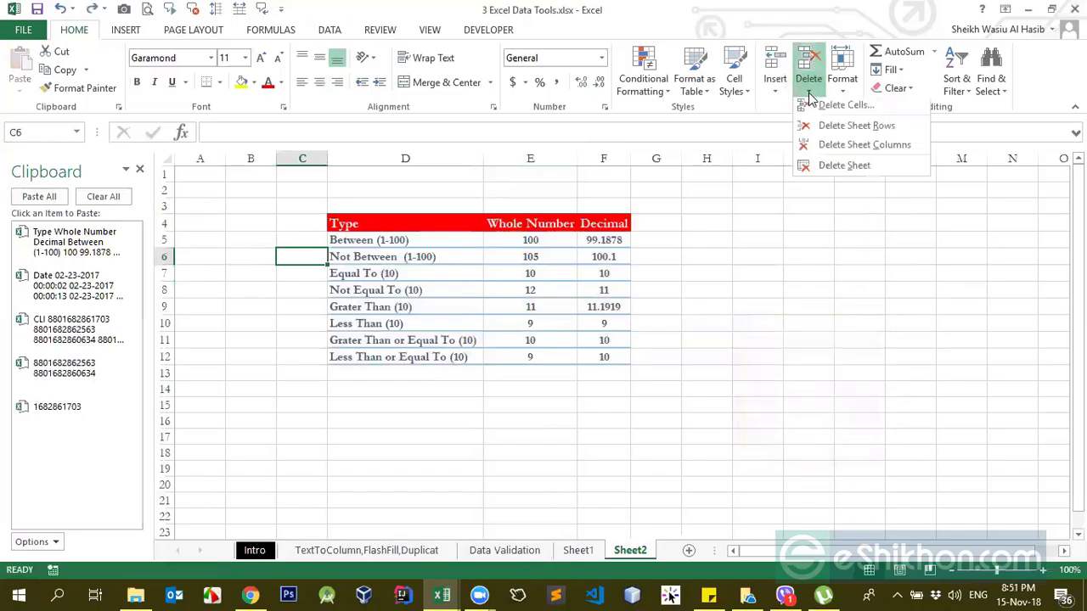
click(779, 92)
click(810, 92)
click(778, 92)
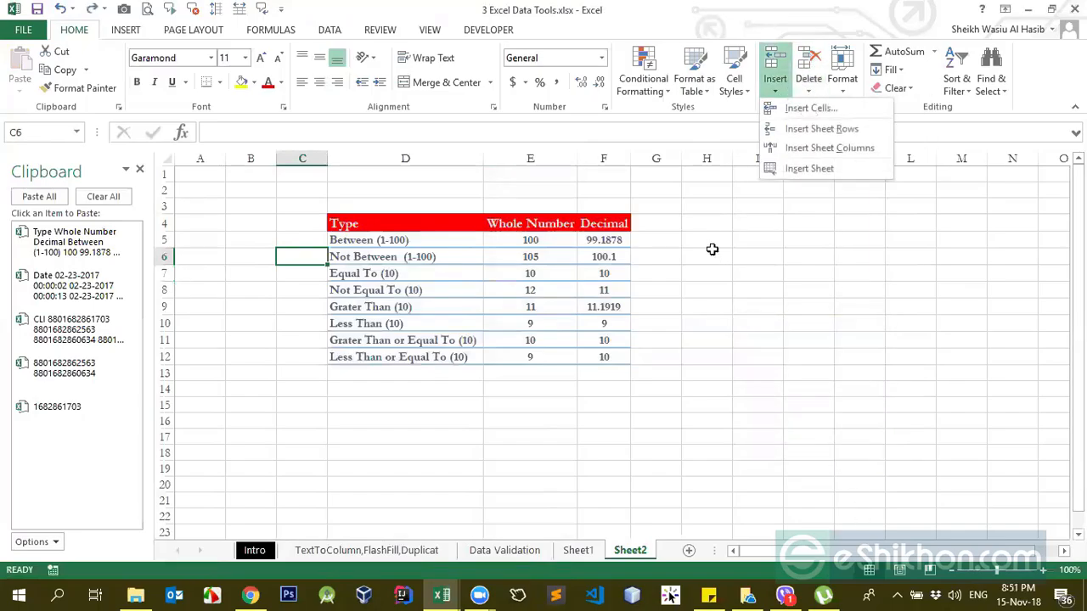
click(712, 249)
key(ctrl+shift+plus)
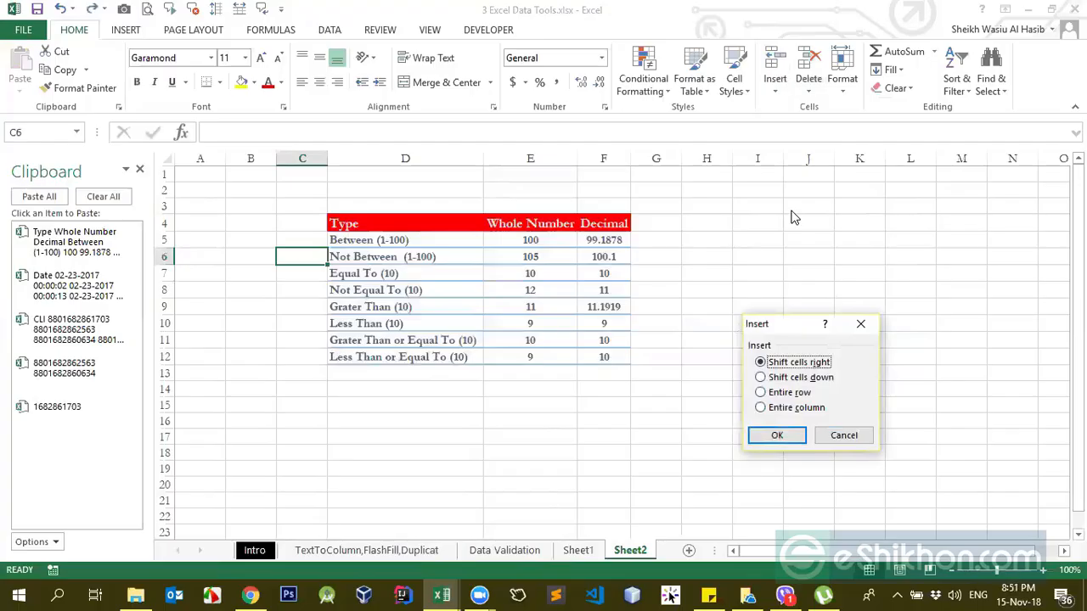
key(Escape)
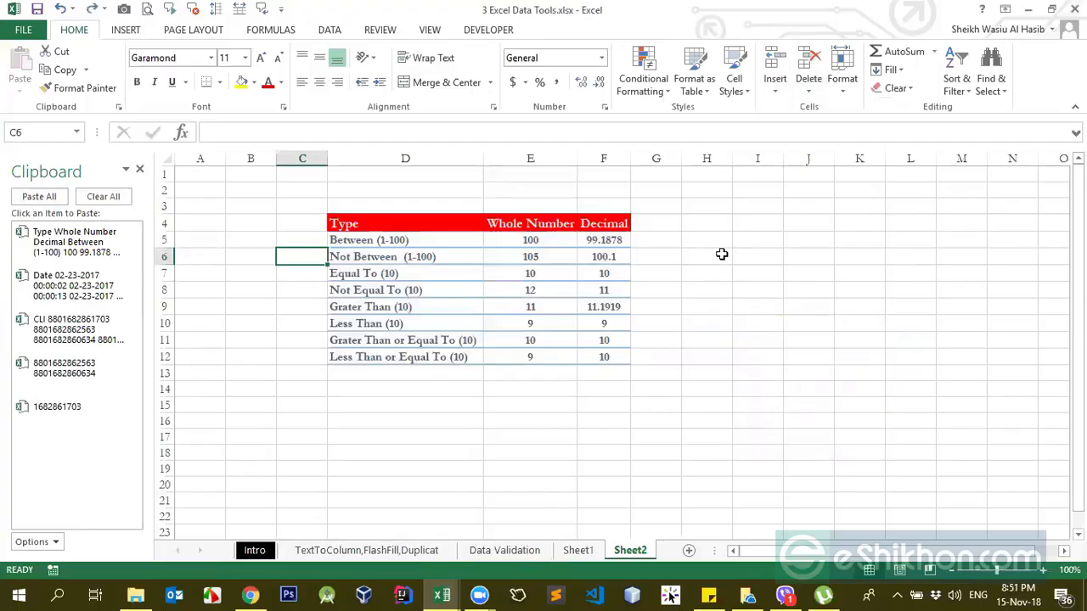
Step: View the Delete shift options for the empty cell H6 and cancel the dialog
click(709, 258)
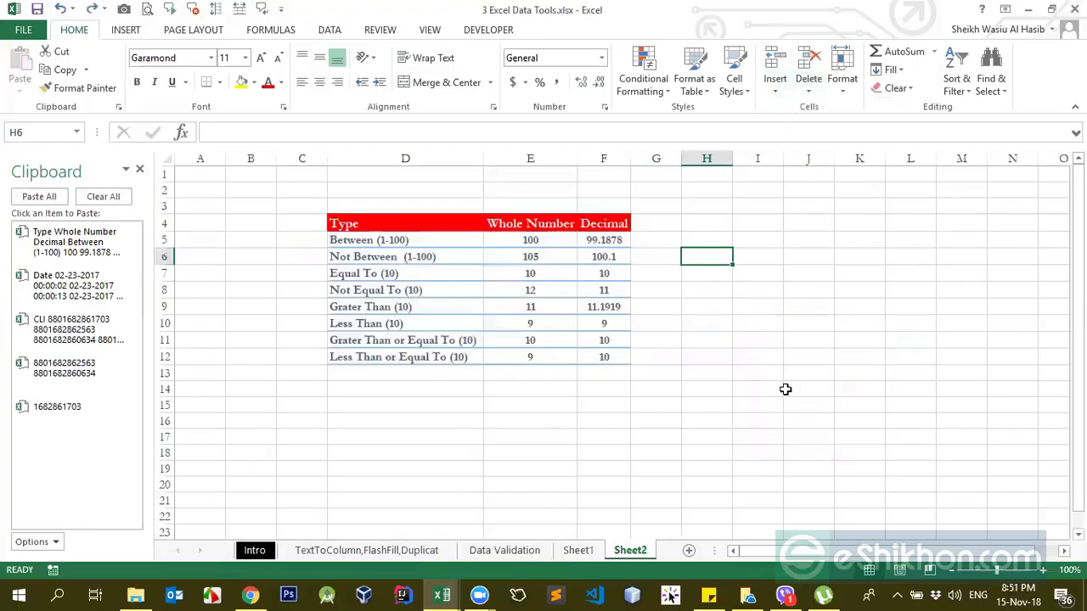
key(ctrl+minus)
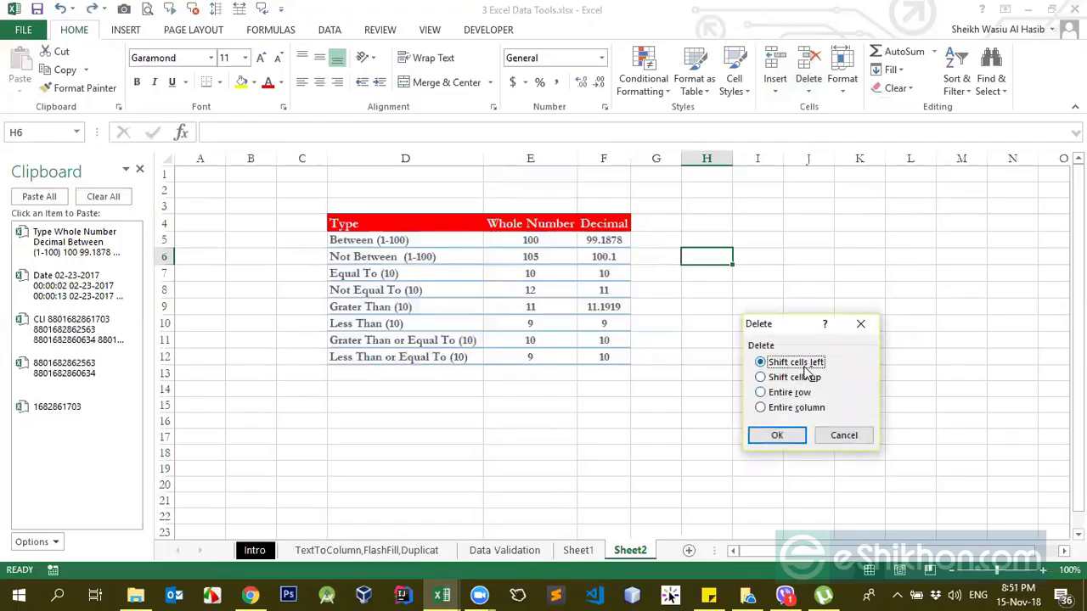
click(842, 439)
Step: Delete cell E9 in the Whole Number column with the Shift cells up option
click(565, 305)
key(ctrl+minus)
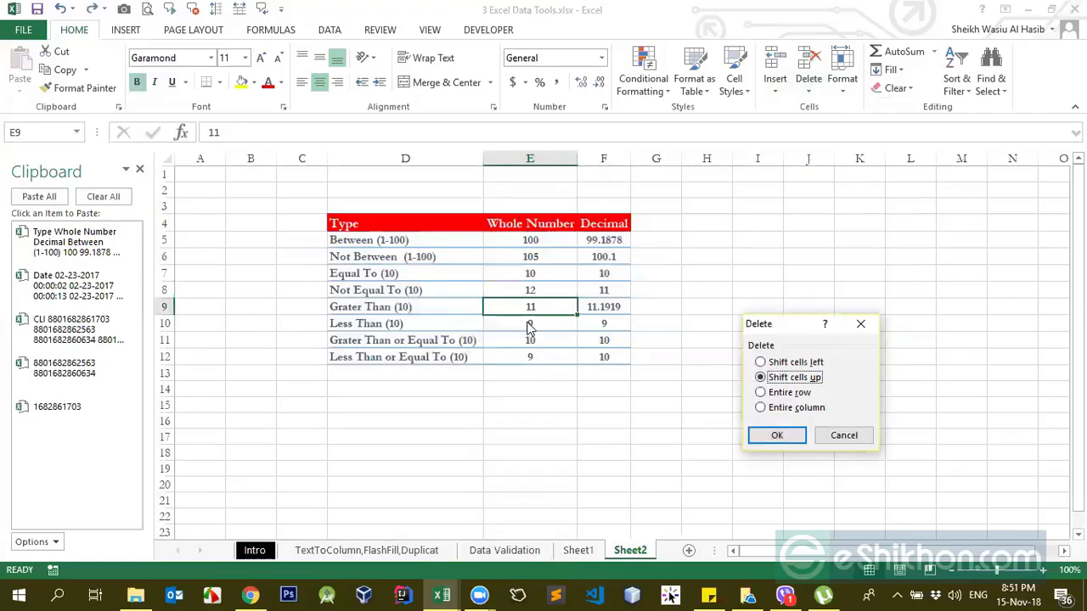
click(775, 436)
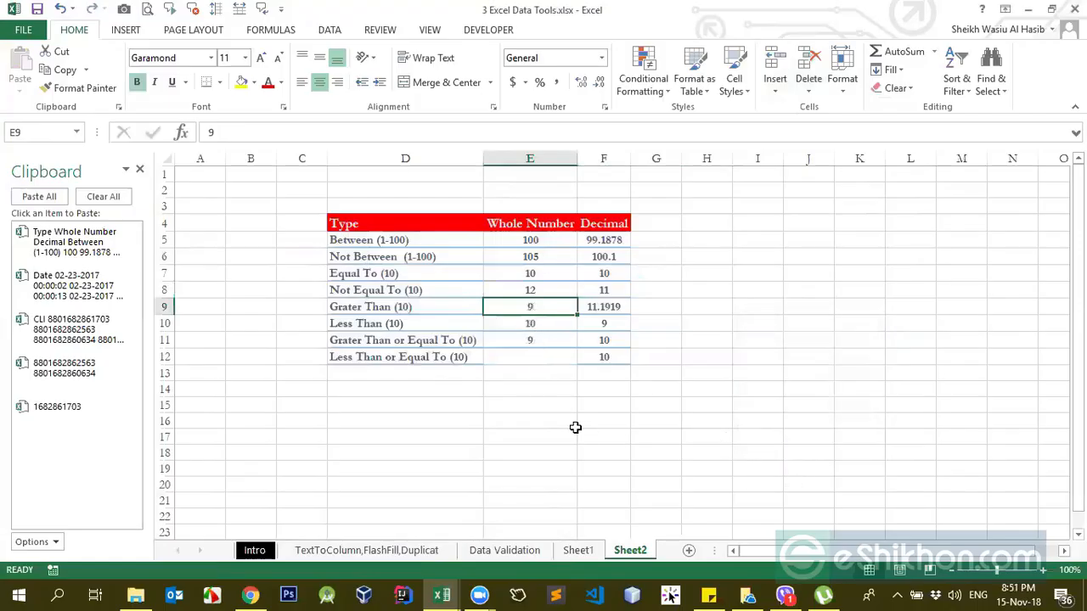
Step: Check the shifted values in E9:E12 and undo the deletion of cell E9
click(538, 322)
drag(538, 305, 538, 356)
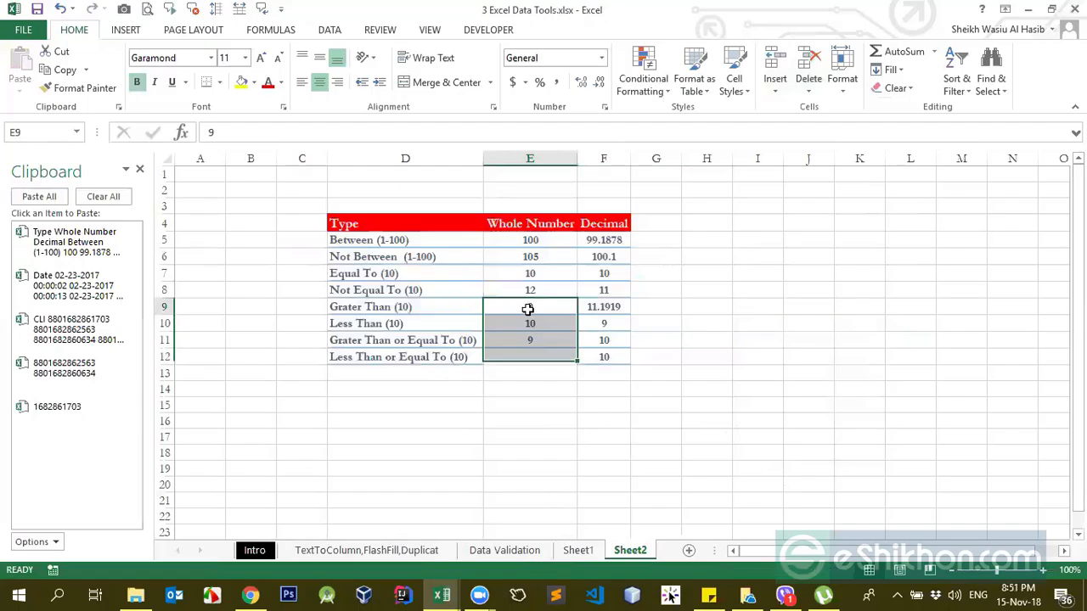
click(527, 309)
key(ctrl+z)
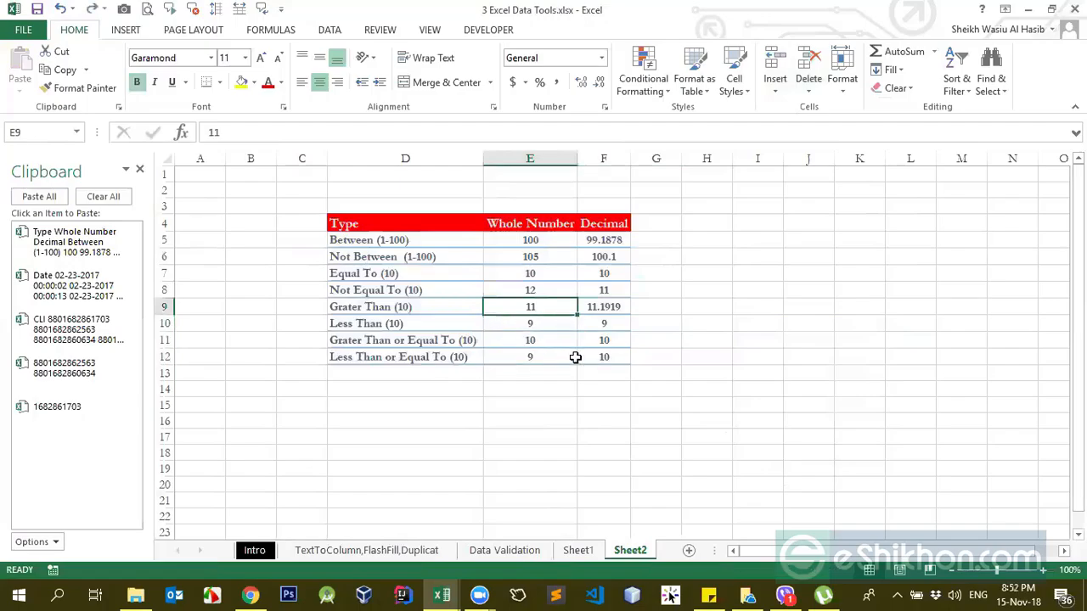
Step: View the Format cell size, visibility and protection options and indicate row 4 as the row to resize
click(841, 78)
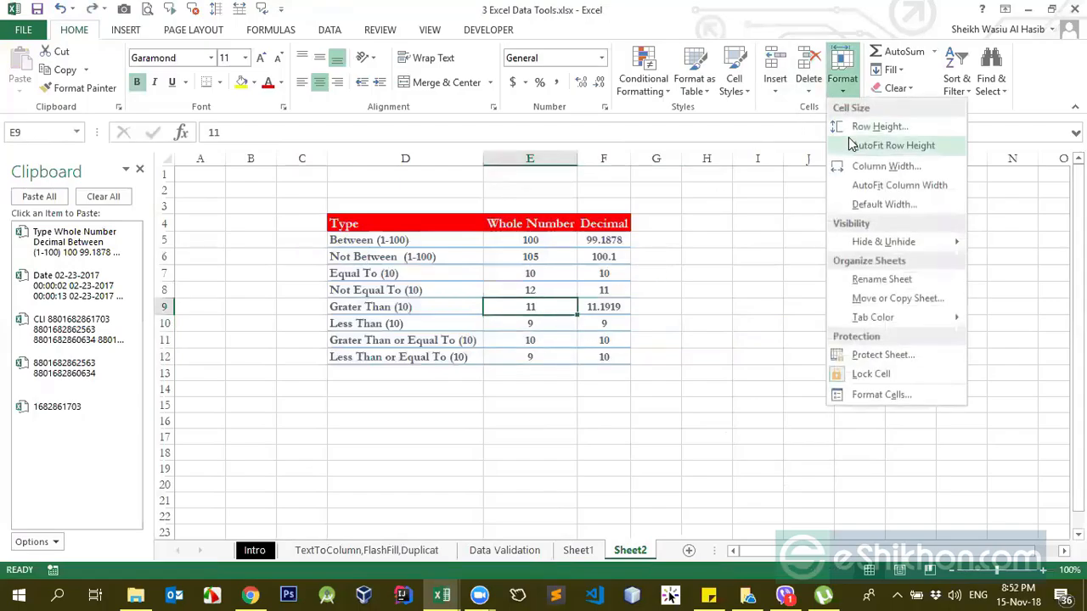
click(760, 217)
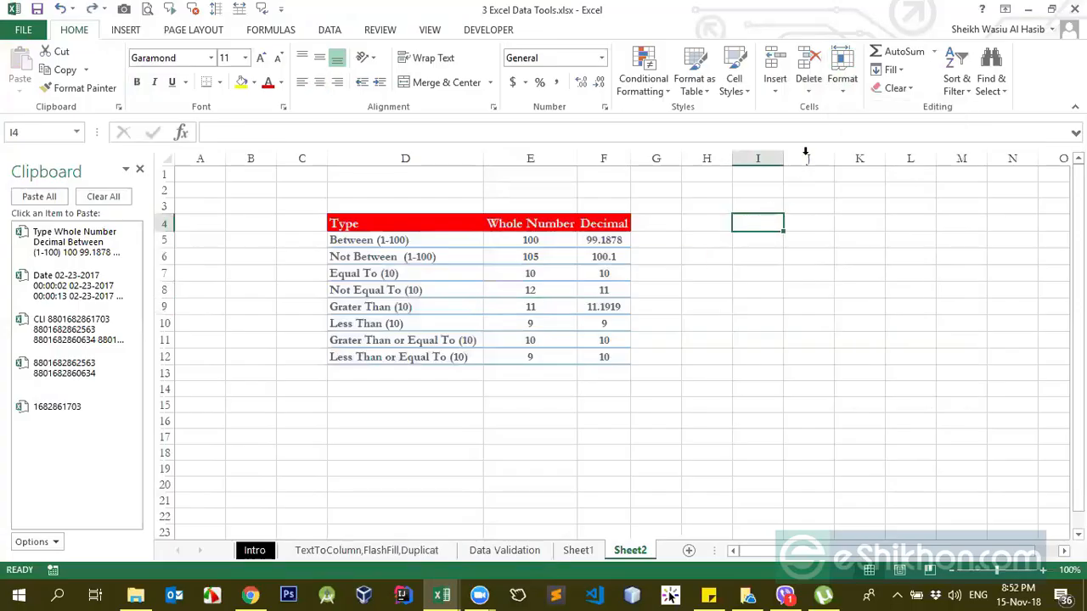
click(841, 75)
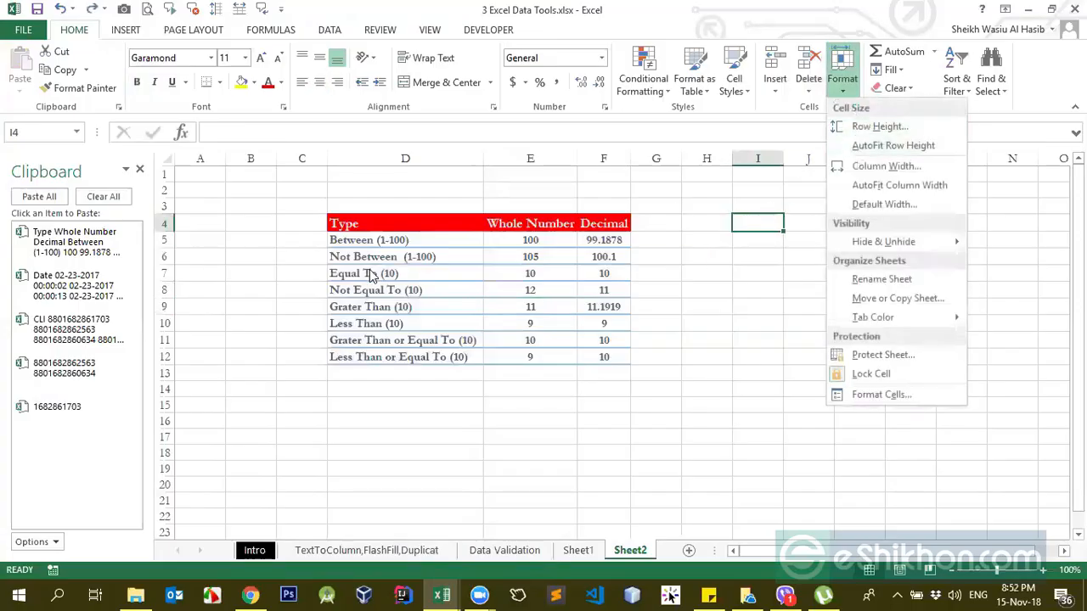
key(Escape)
click(164, 222)
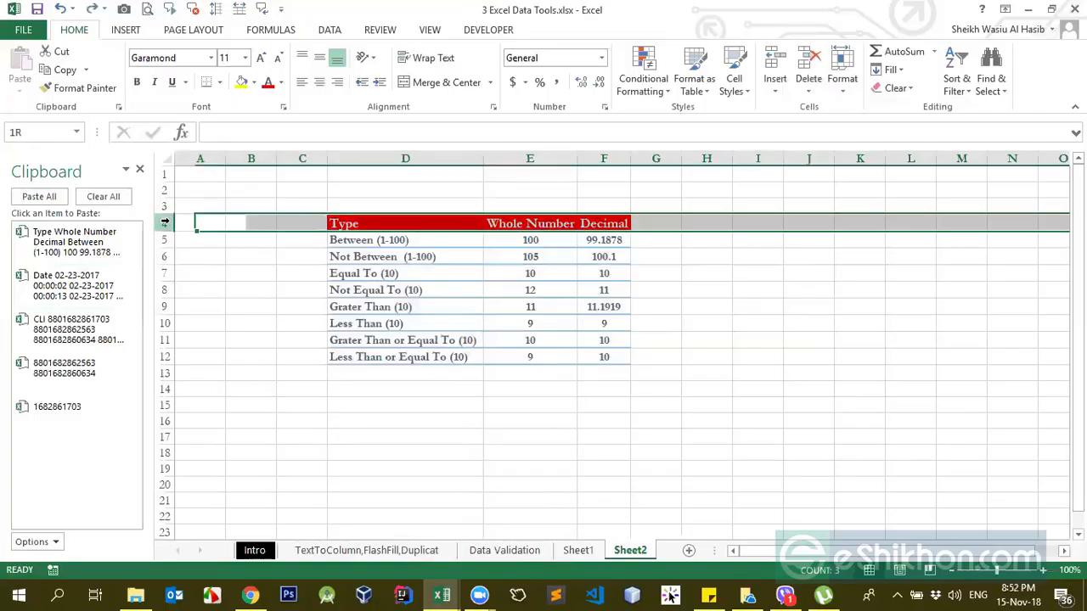
click(721, 224)
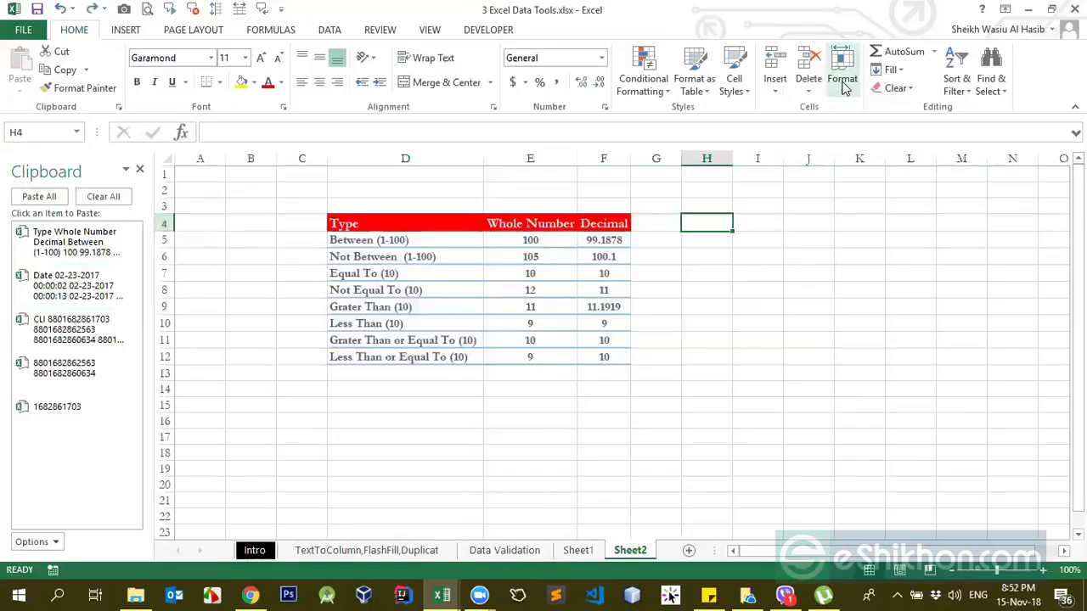
Step: Increase the height of header row 4 with the Row Height command, and undo the change
click(843, 81)
click(853, 128)
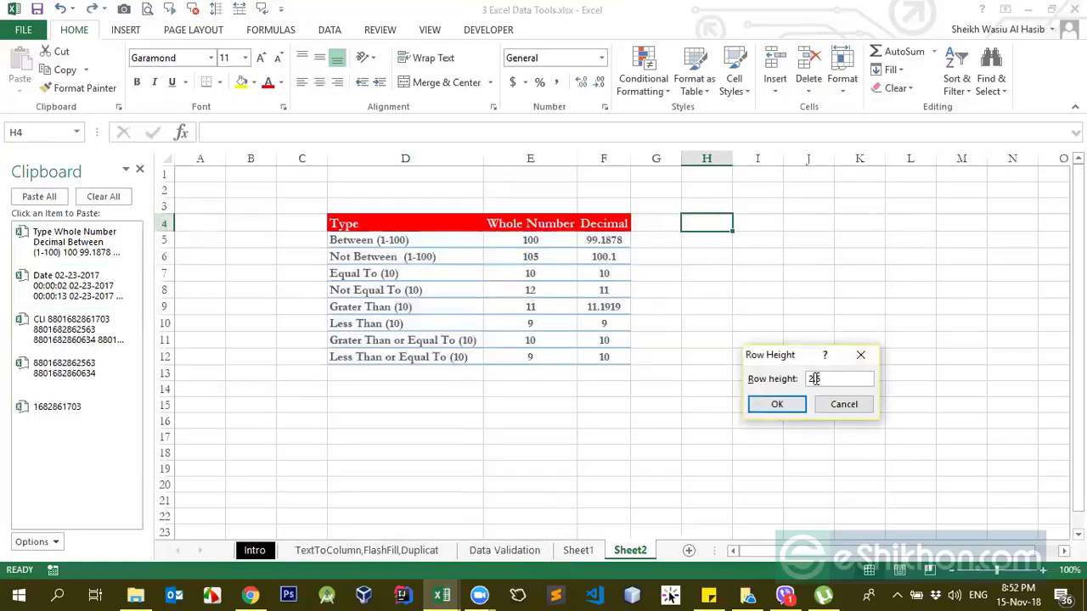
key(Return)
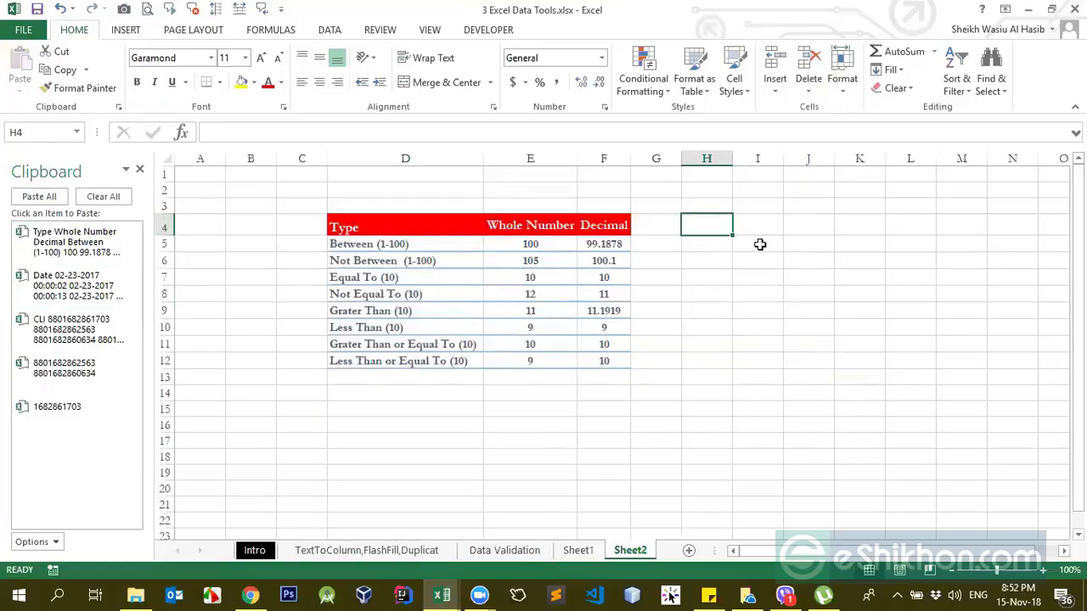
key(ctrl+z)
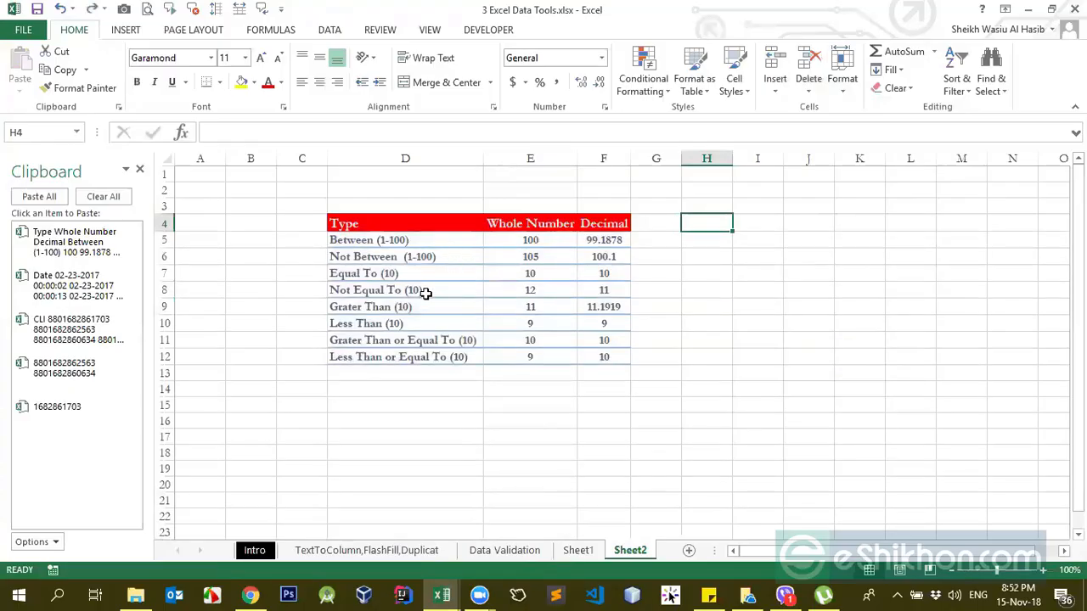
click(715, 244)
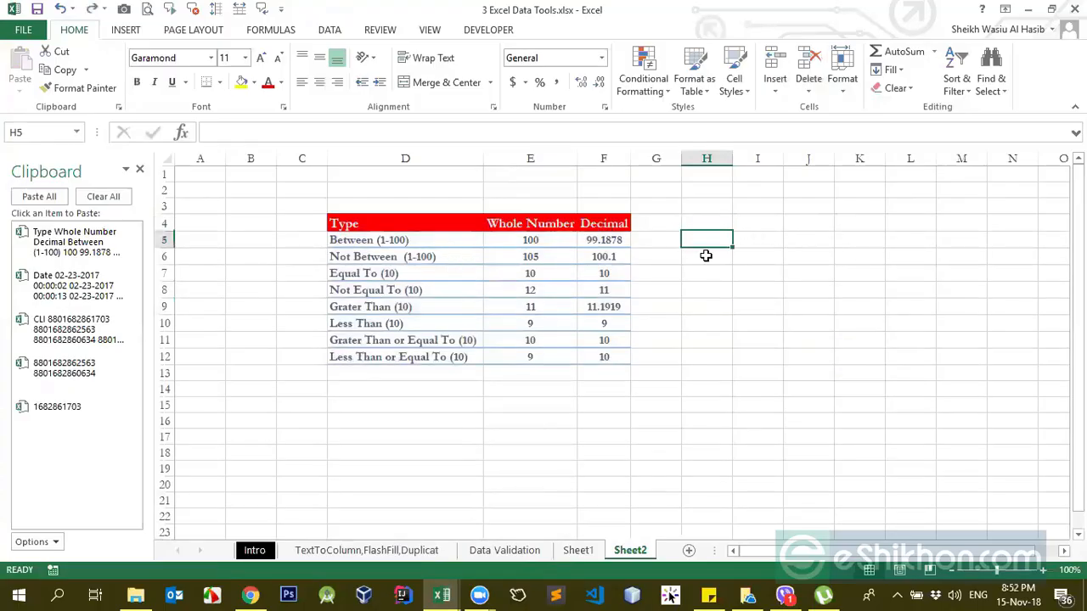
Step: Stretch header row 4 to roughly twice its height by its lower border
click(163, 223)
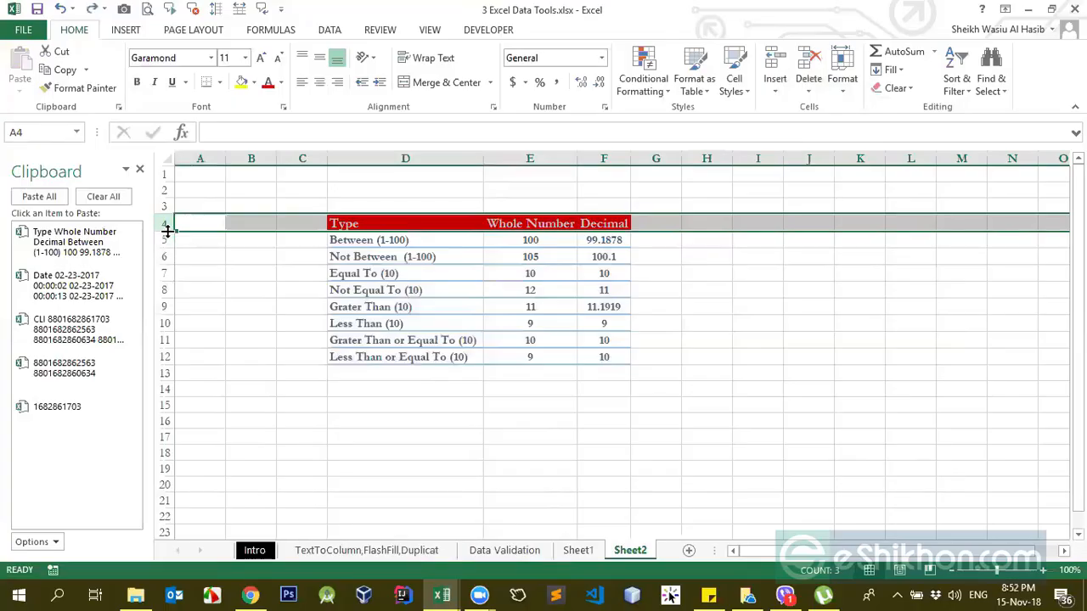
drag(167, 231, 168, 249)
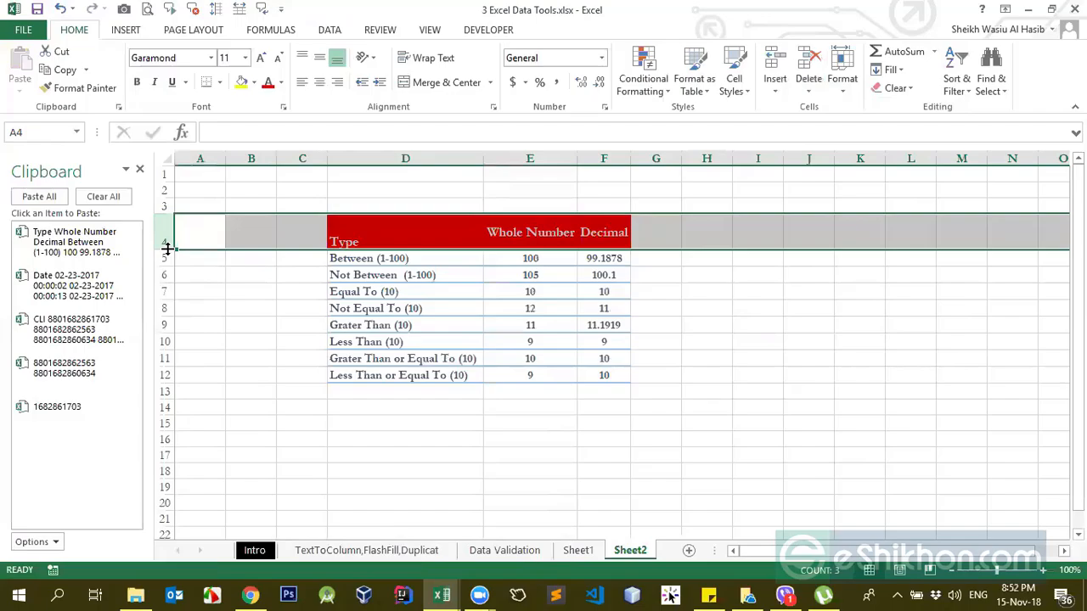
click(279, 335)
Step: Examine how the header texts in D4, E4 and F4 sit within the taller row
click(360, 239)
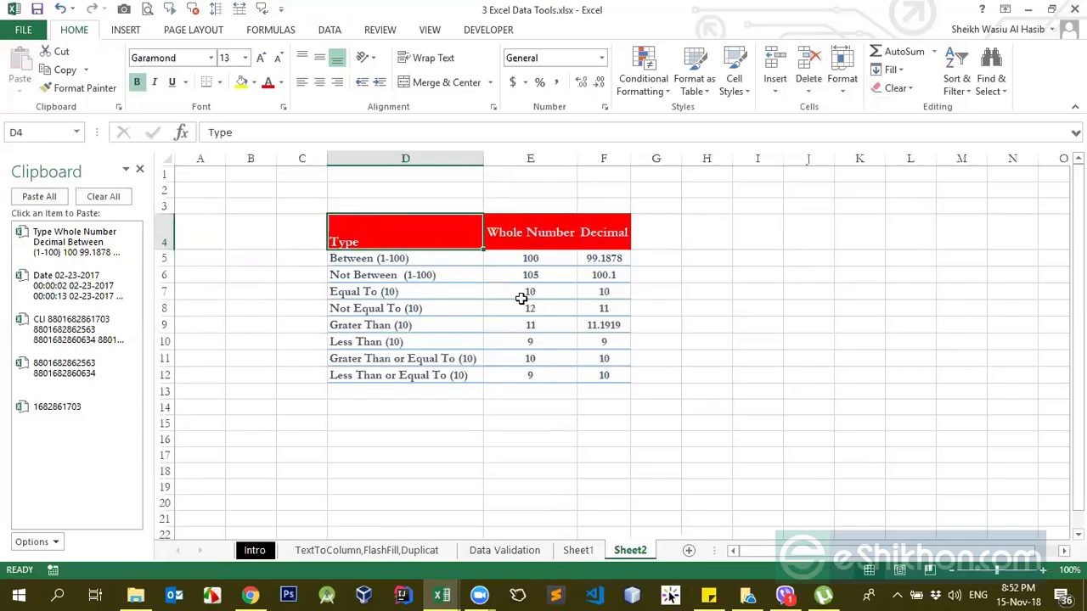
click(530, 246)
click(474, 244)
click(519, 220)
click(624, 235)
click(365, 235)
click(552, 235)
Step: AutoFit the height of header row 4 to its contents
click(167, 238)
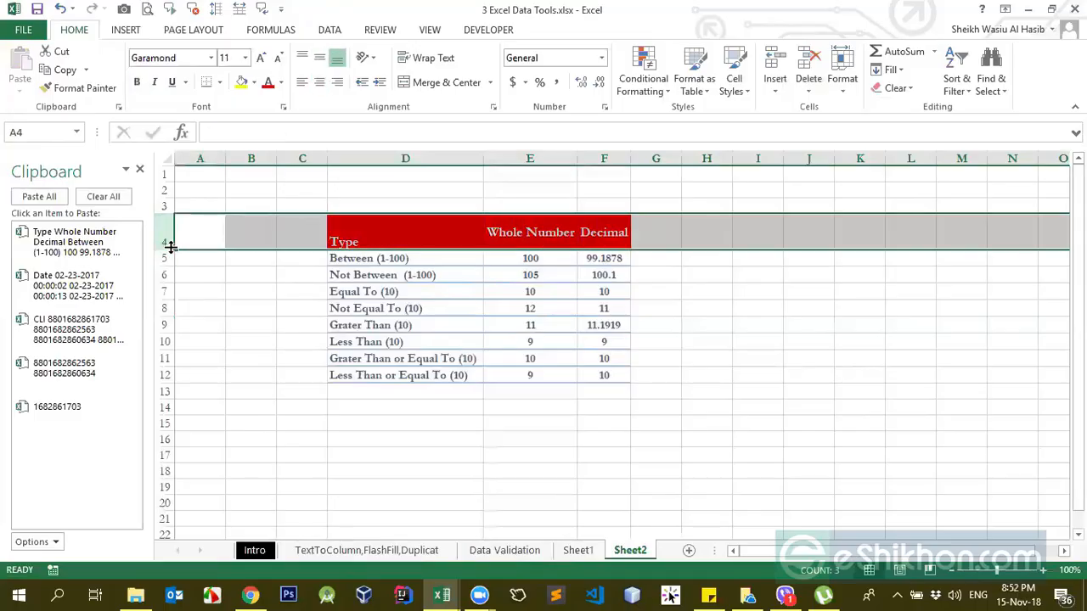
double_click(167, 248)
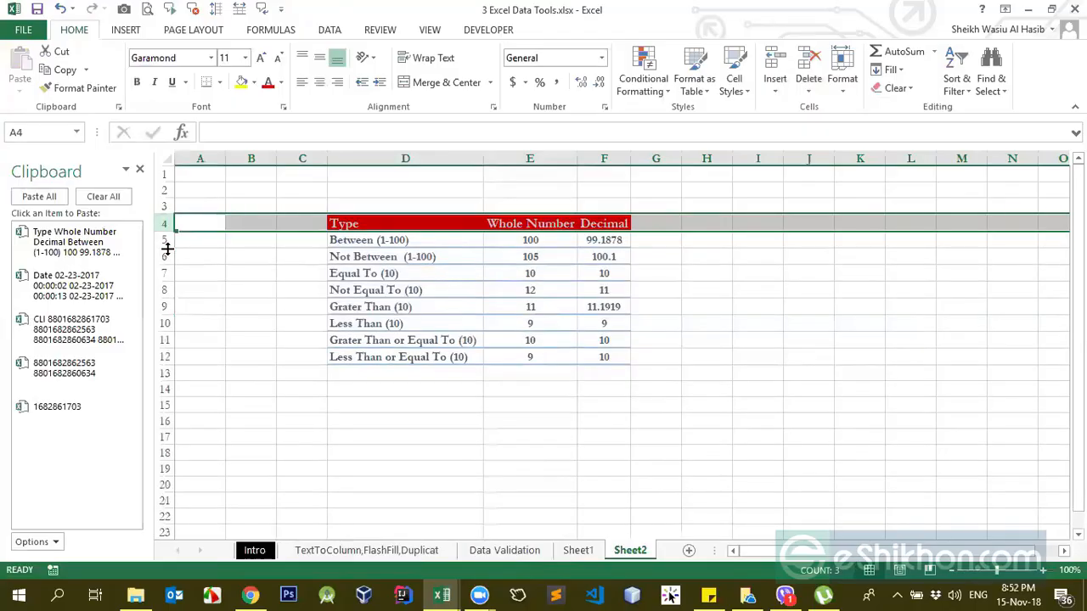
click(427, 240)
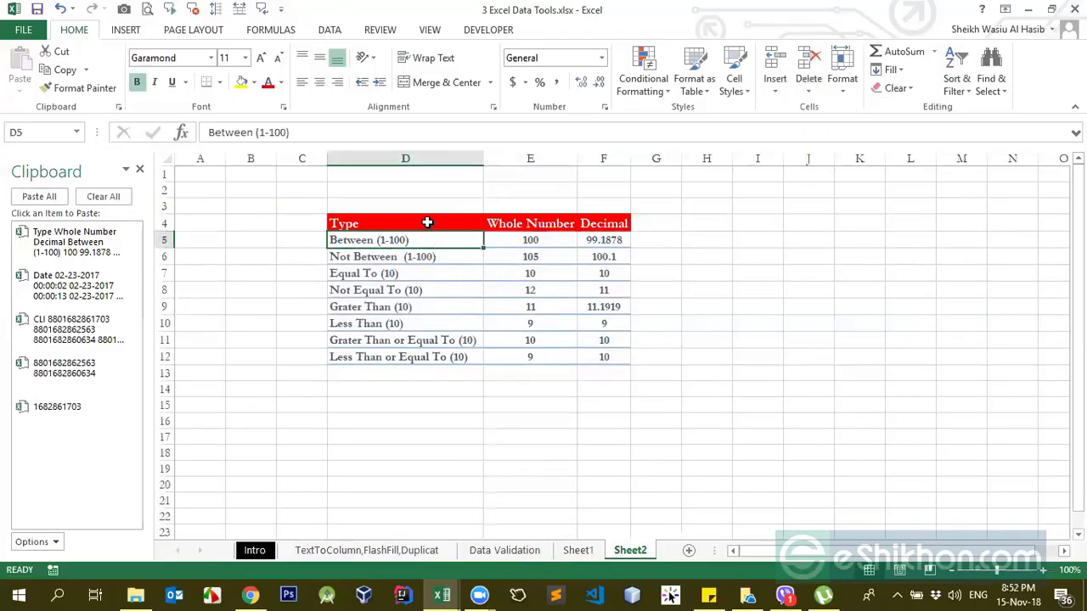
Step: Apply Clear All to the header cells D4:F4, and undo the clearing
click(428, 223)
drag(524, 222, 603, 223)
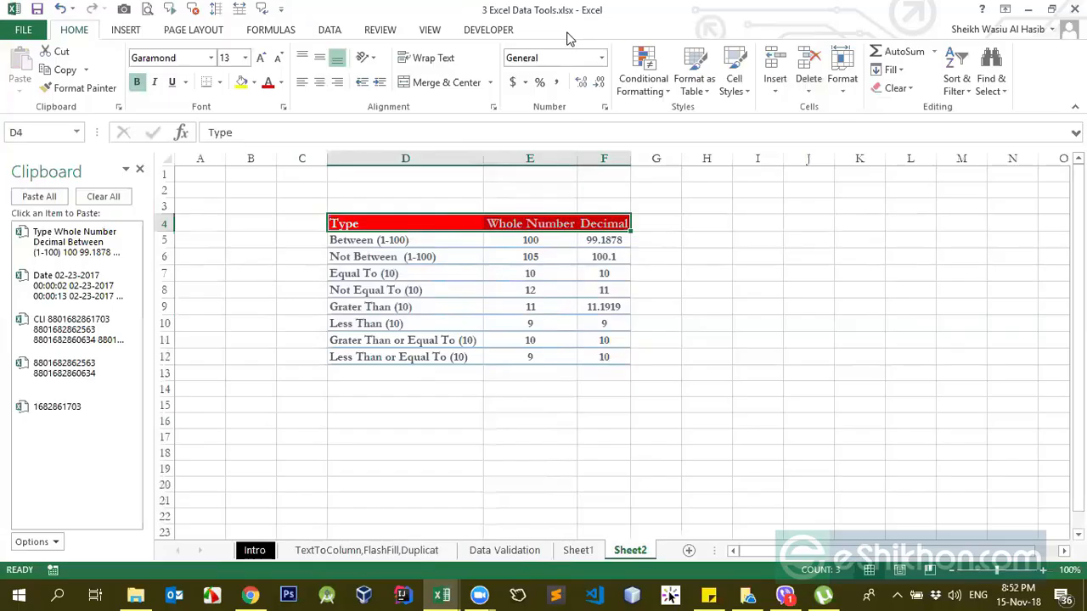
click(898, 88)
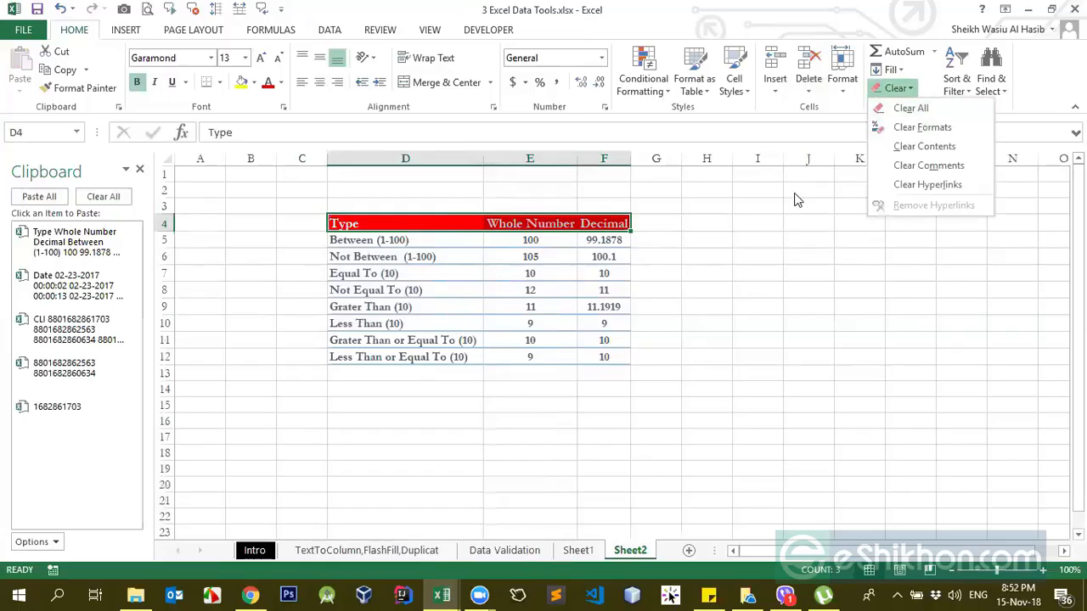
click(791, 192)
click(907, 91)
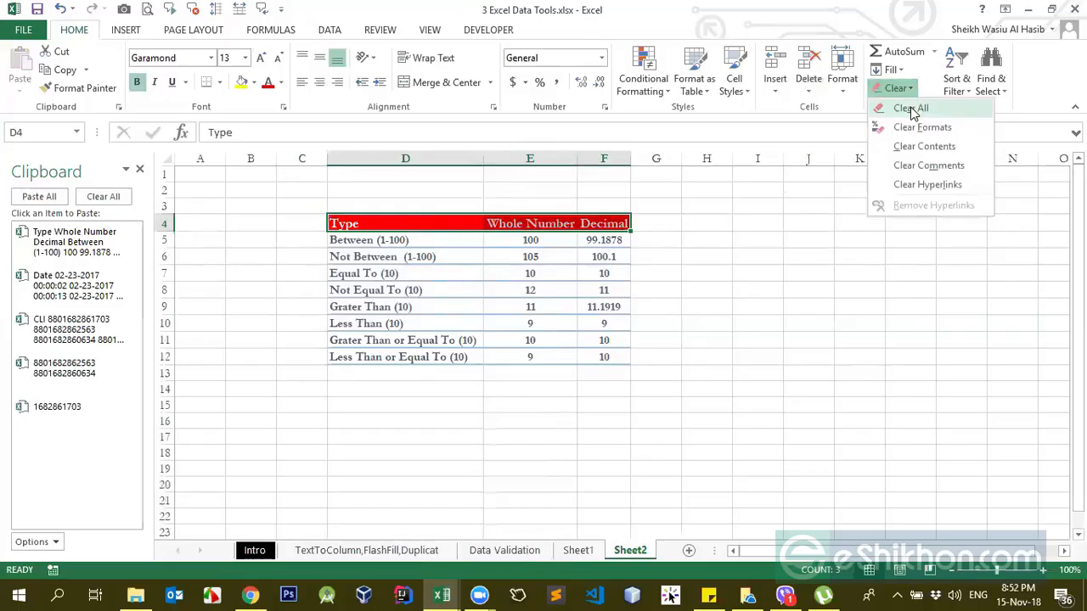
click(910, 108)
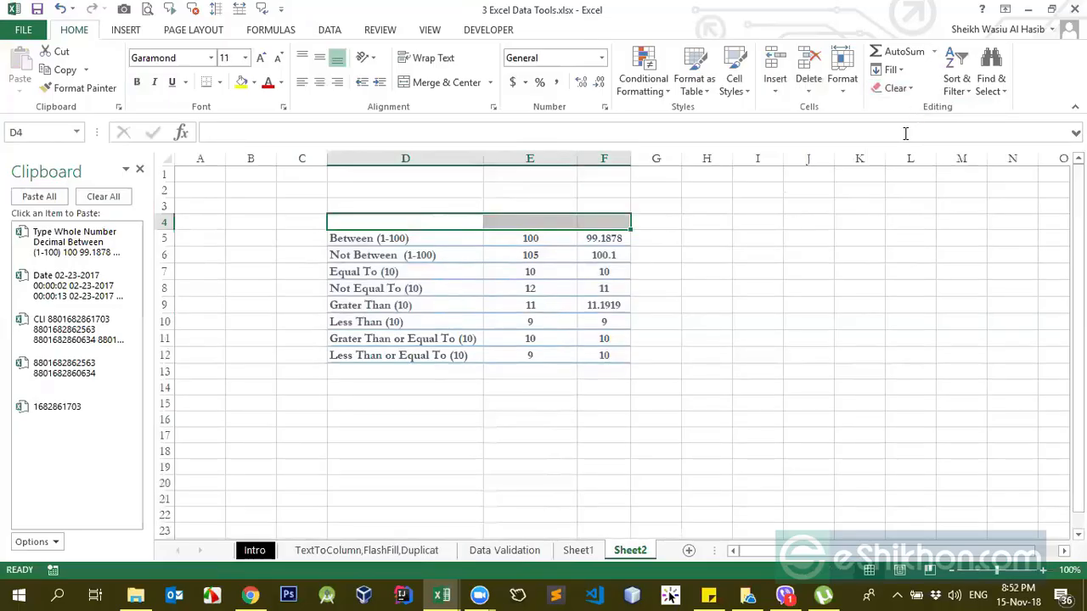
key(ctrl+z)
Step: Apply Clear Formats to the whole table D4:F12, and undo it
click(407, 226)
key(Down)
key(Down)
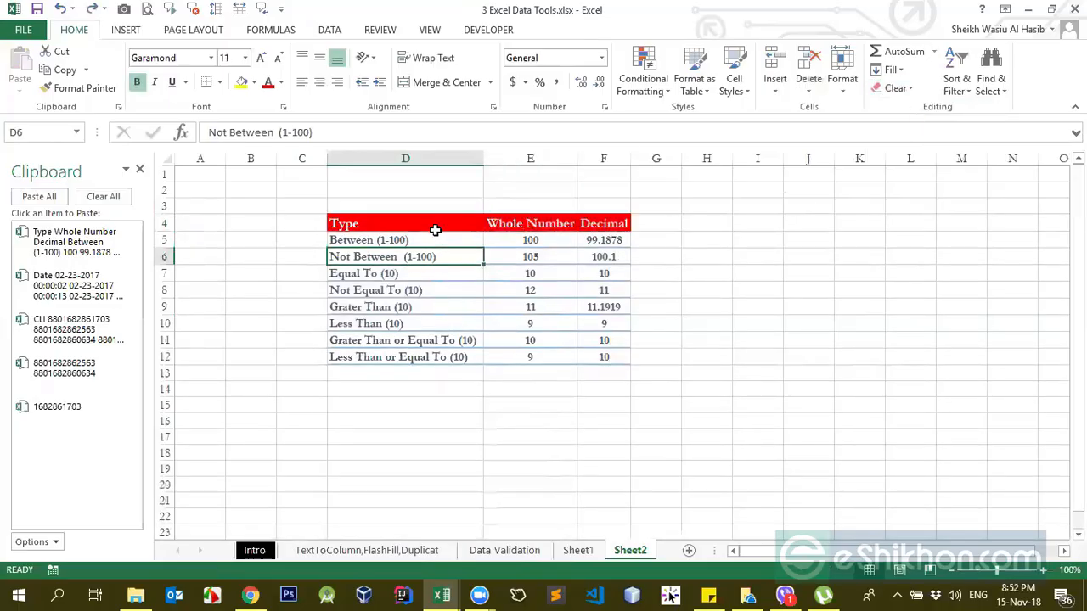
drag(435, 230, 608, 357)
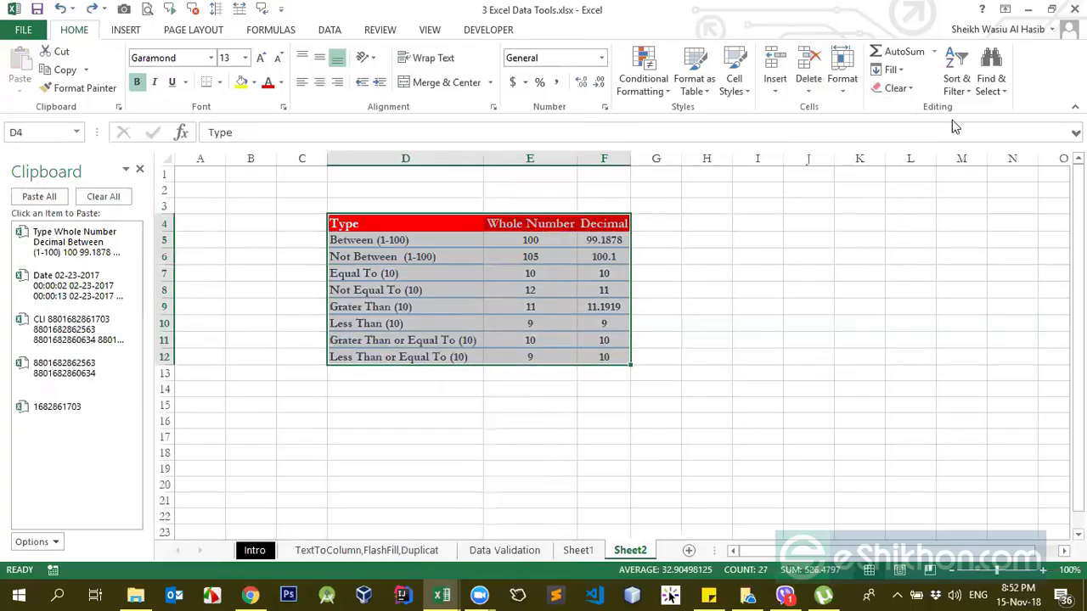
click(910, 88)
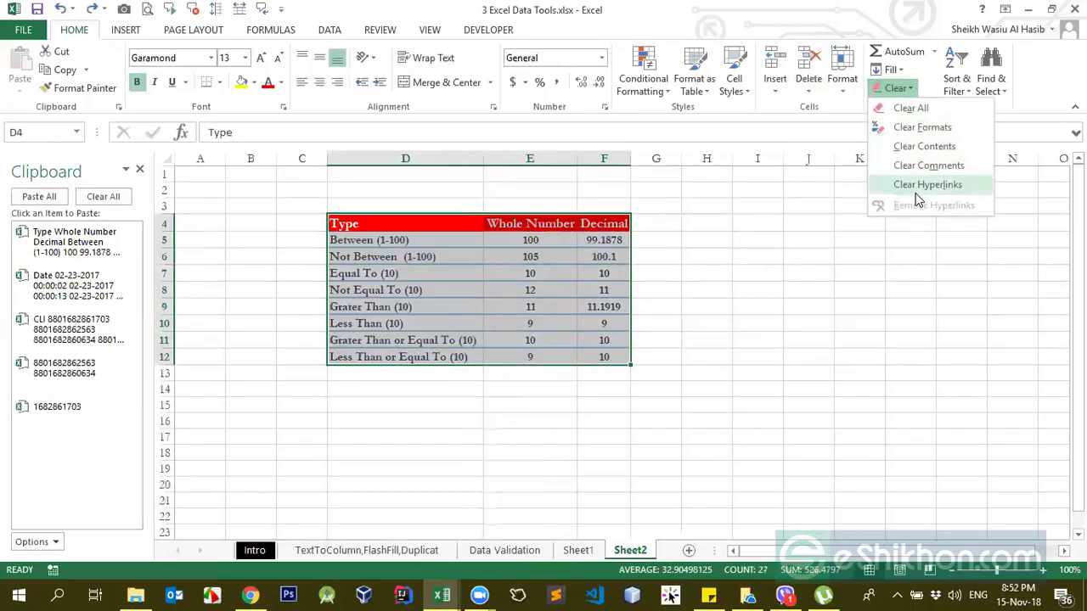
click(923, 127)
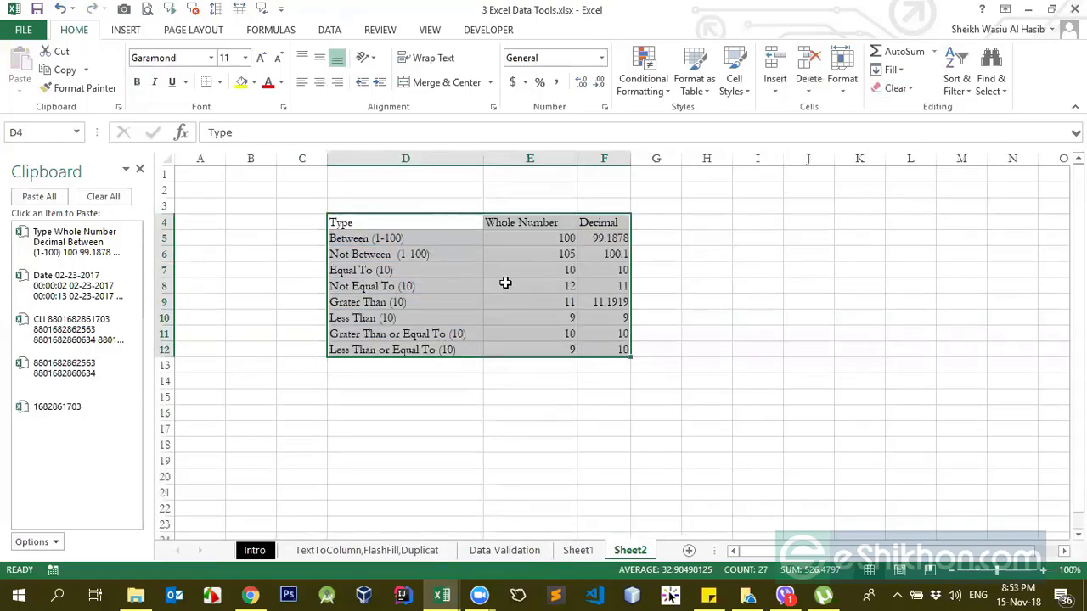
key(ctrl+z)
Step: Add a comment reading "testing" to cell F6 in the Decimal column and display it
click(898, 89)
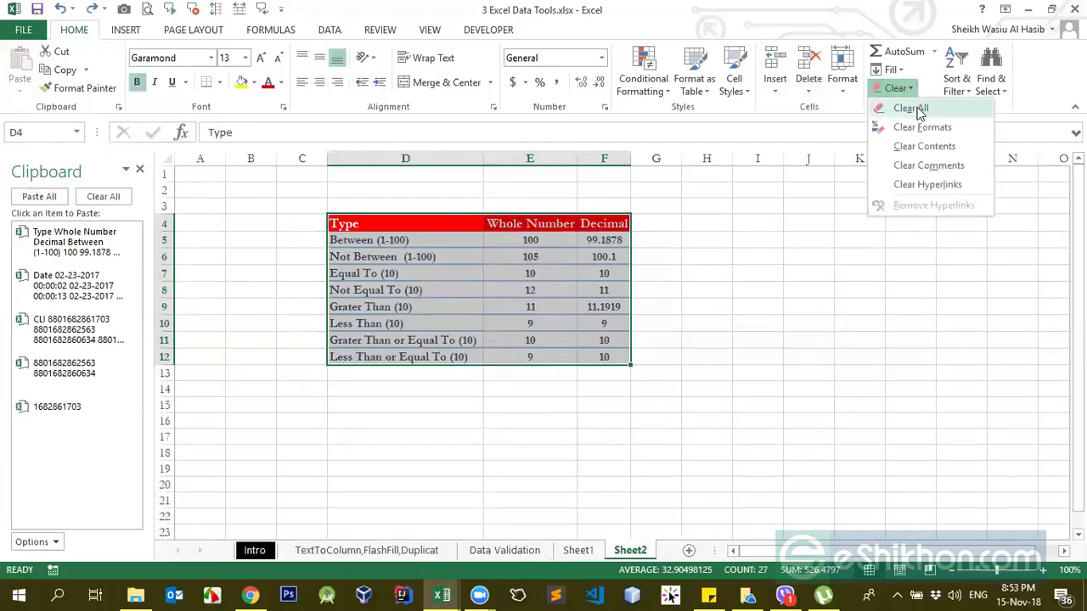
click(588, 260)
click(587, 262)
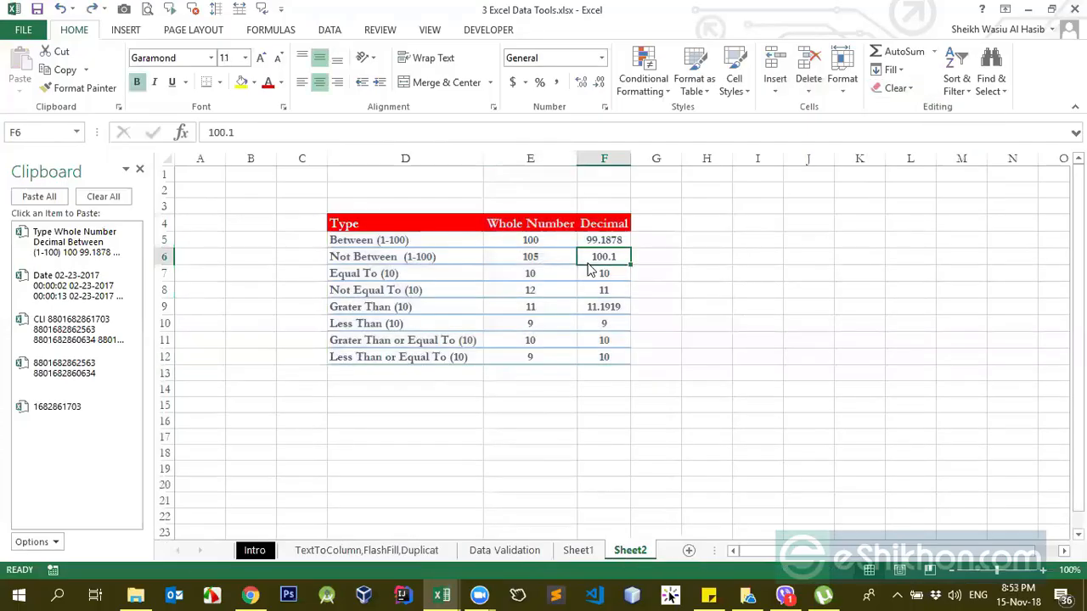
right_click(595, 259)
click(670, 489)
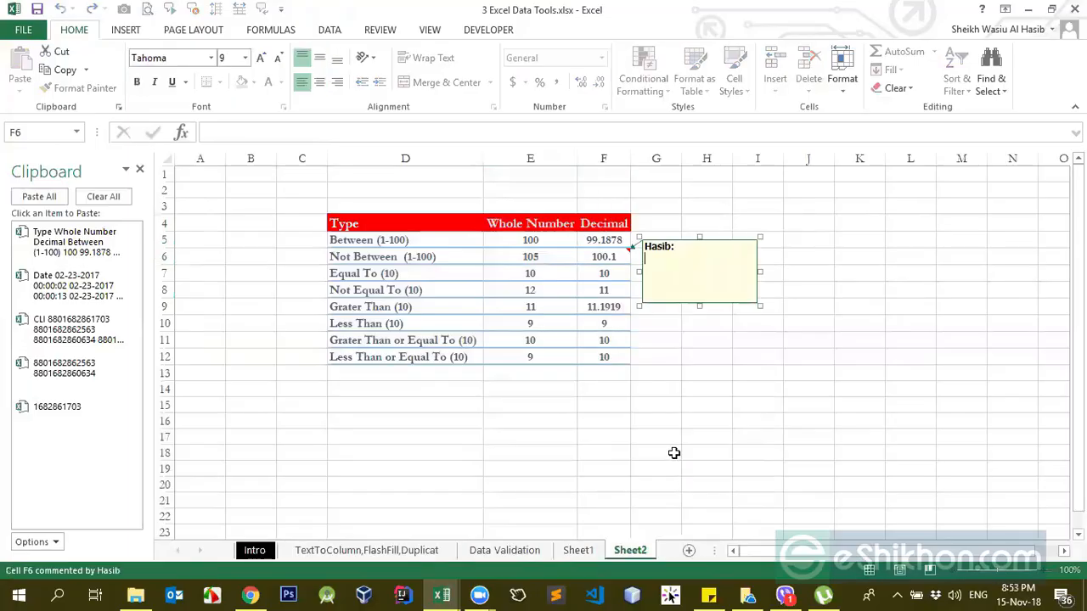
text(testing)
click(598, 406)
click(605, 256)
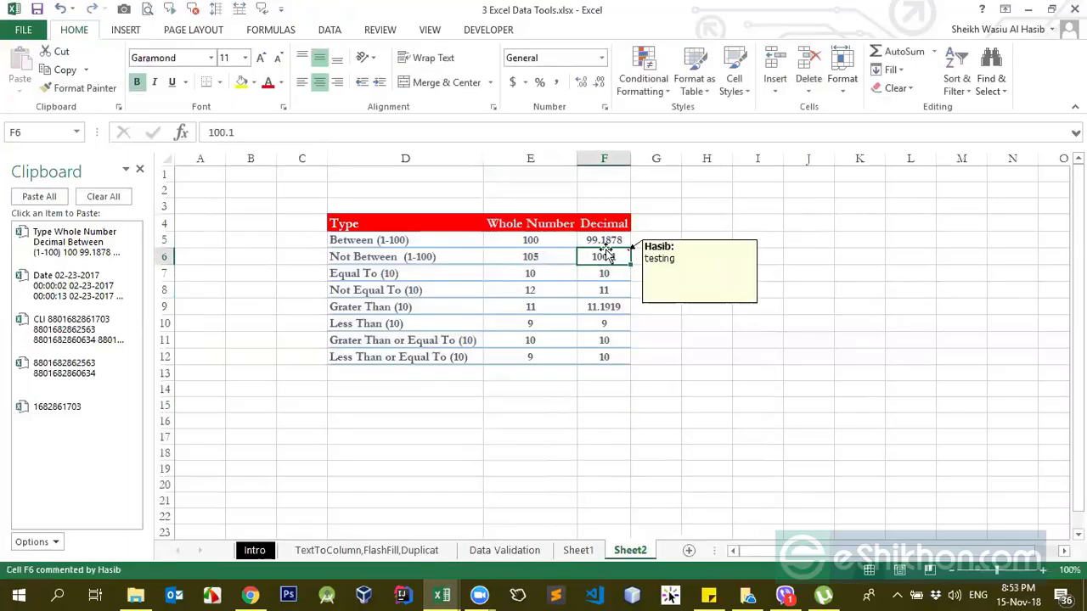
click(573, 288)
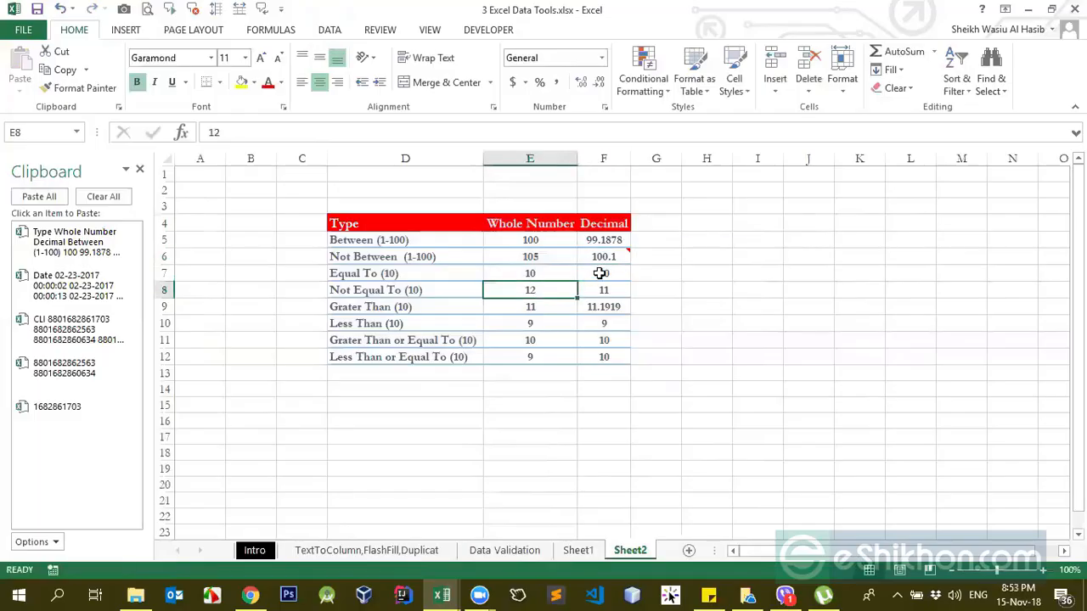
right_click(601, 275)
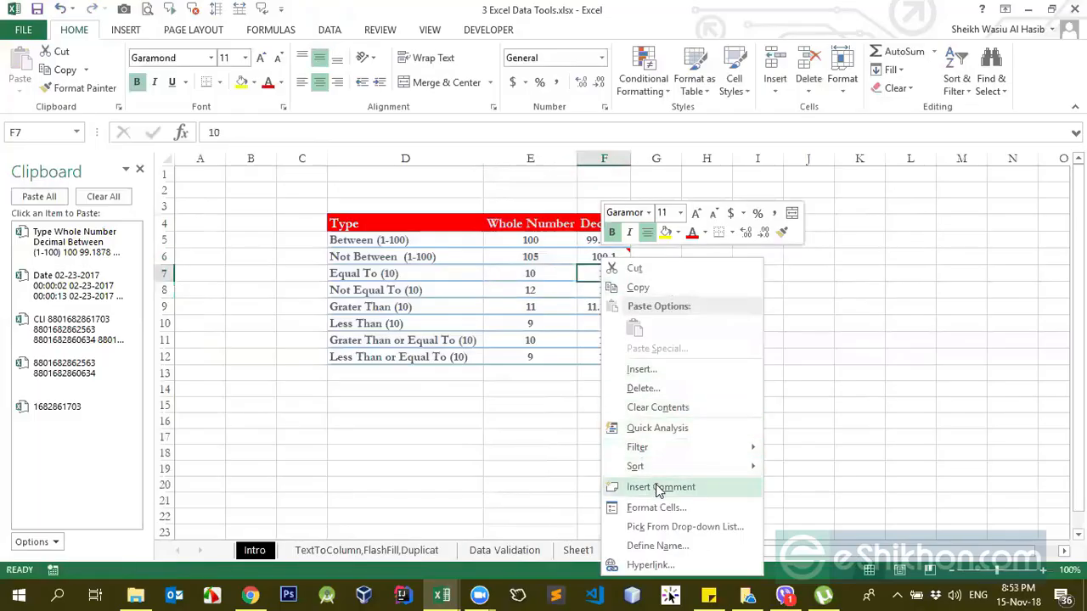
key(Escape)
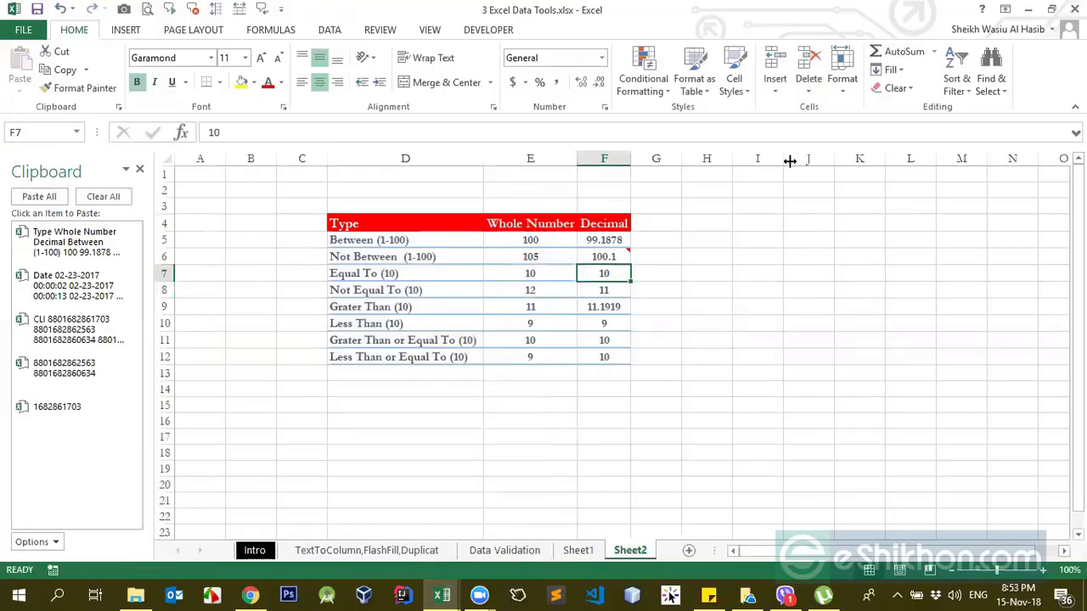
Step: Clear the comments from the table range D4:F12 and check cell F6
mouse_move(448, 226)
mouse_down()
mouse_move(587, 327)
mouse_move(607, 356)
mouse_up()
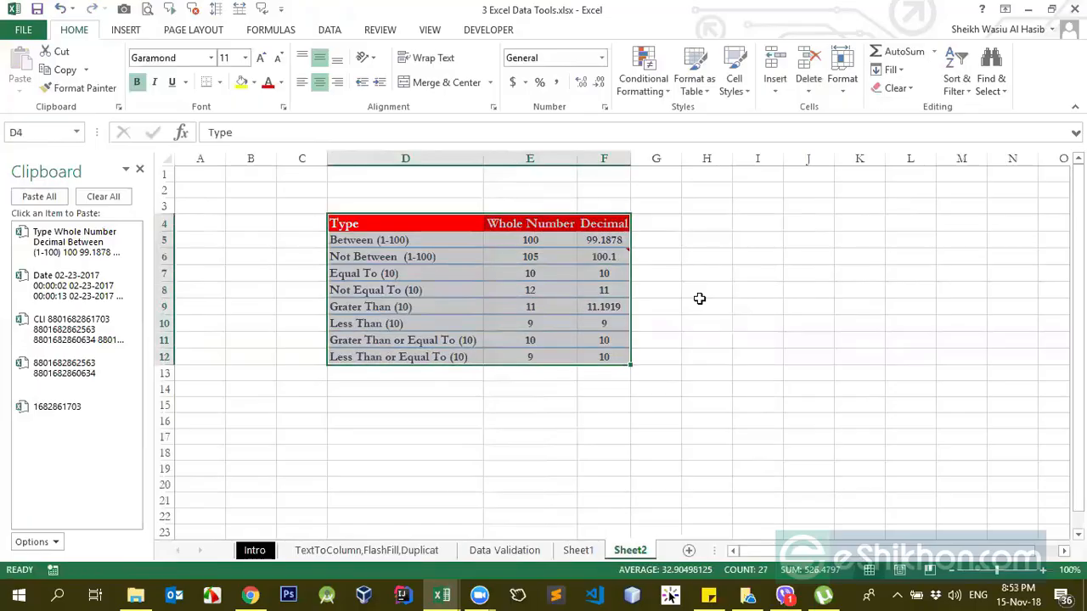
click(899, 88)
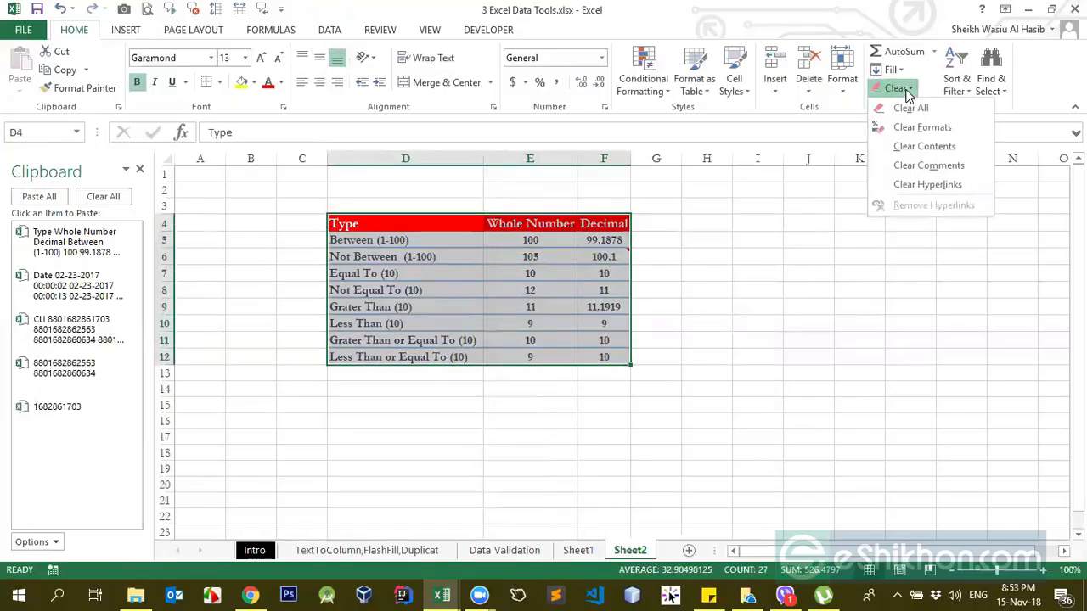
click(917, 184)
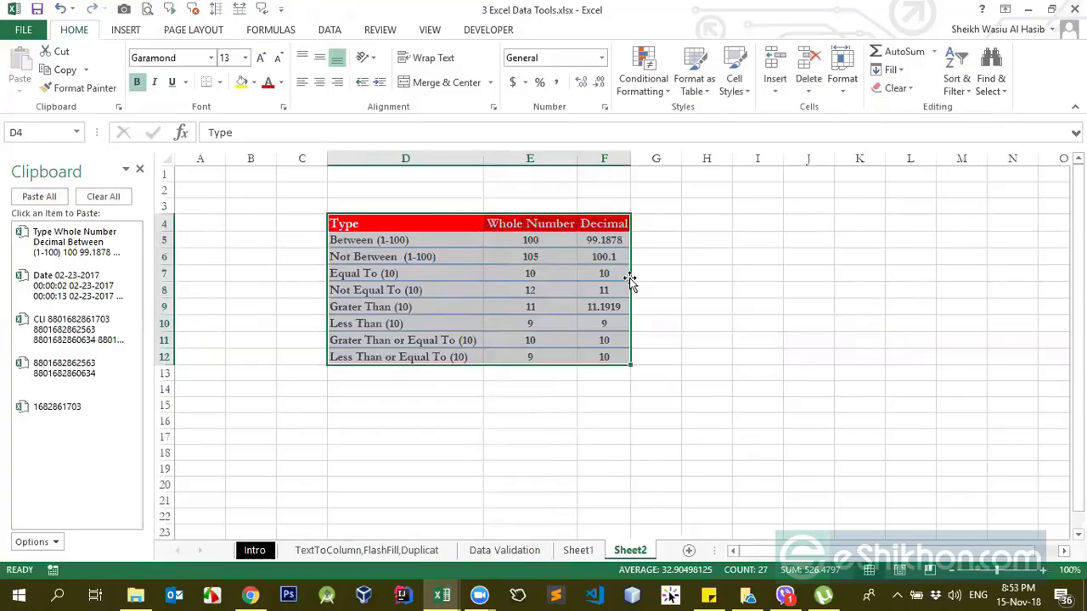
click(616, 258)
click(561, 255)
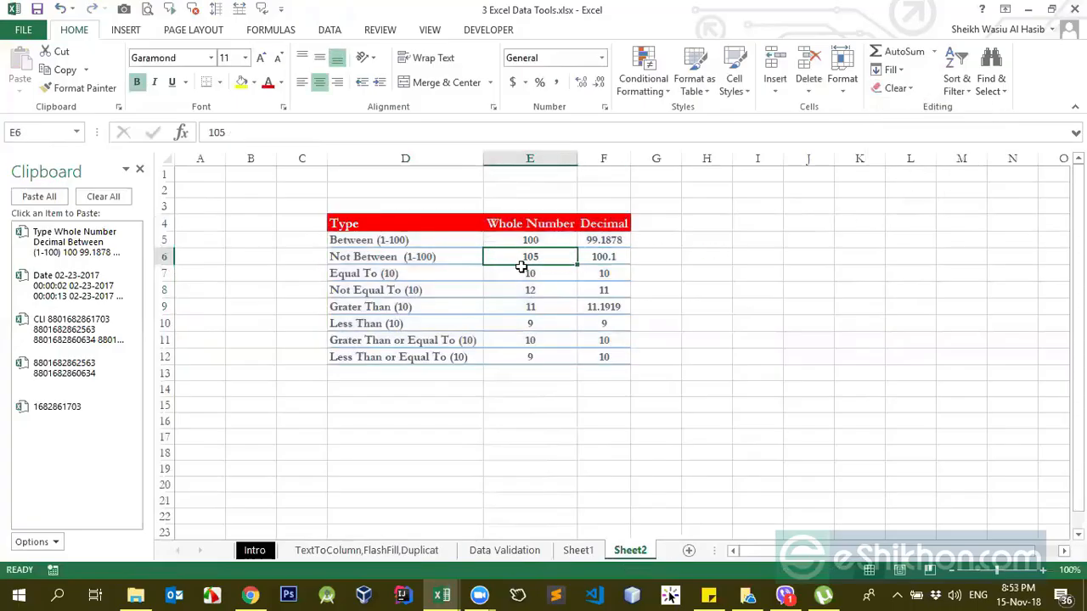
click(891, 88)
click(628, 204)
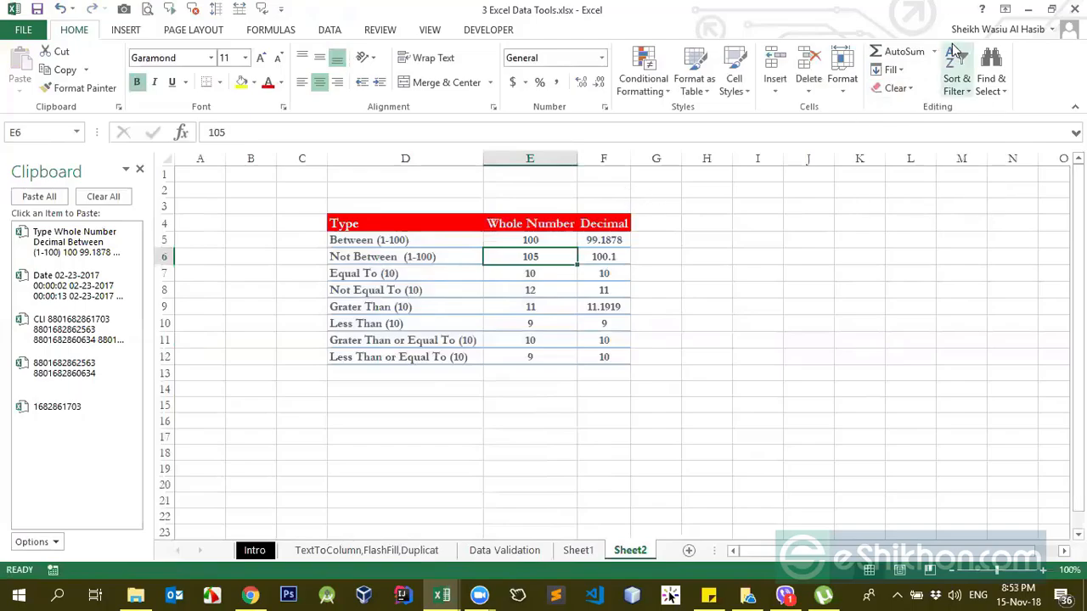
click(934, 52)
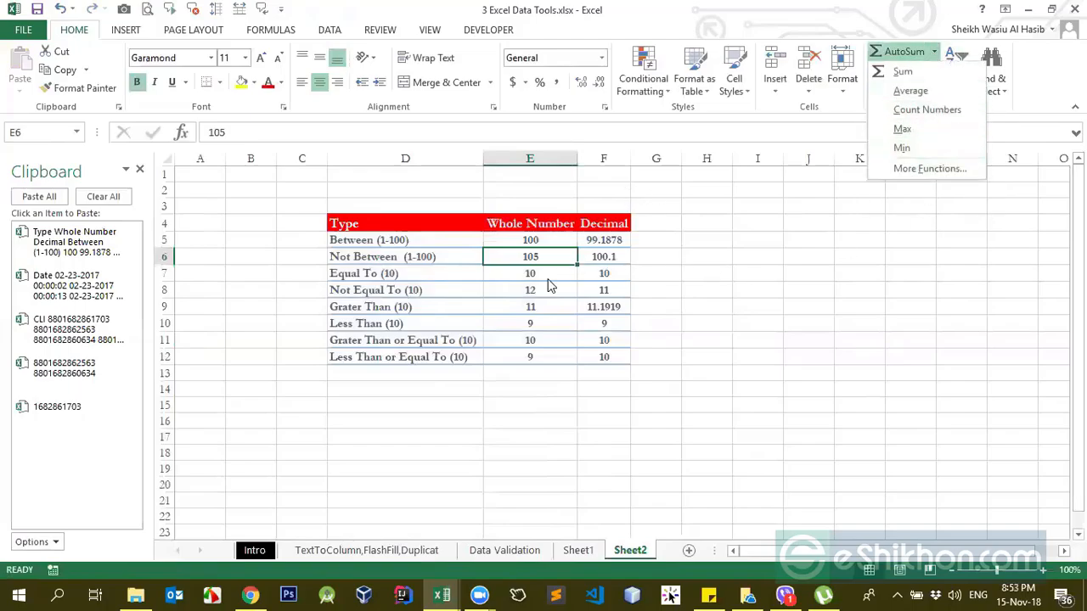
click(529, 295)
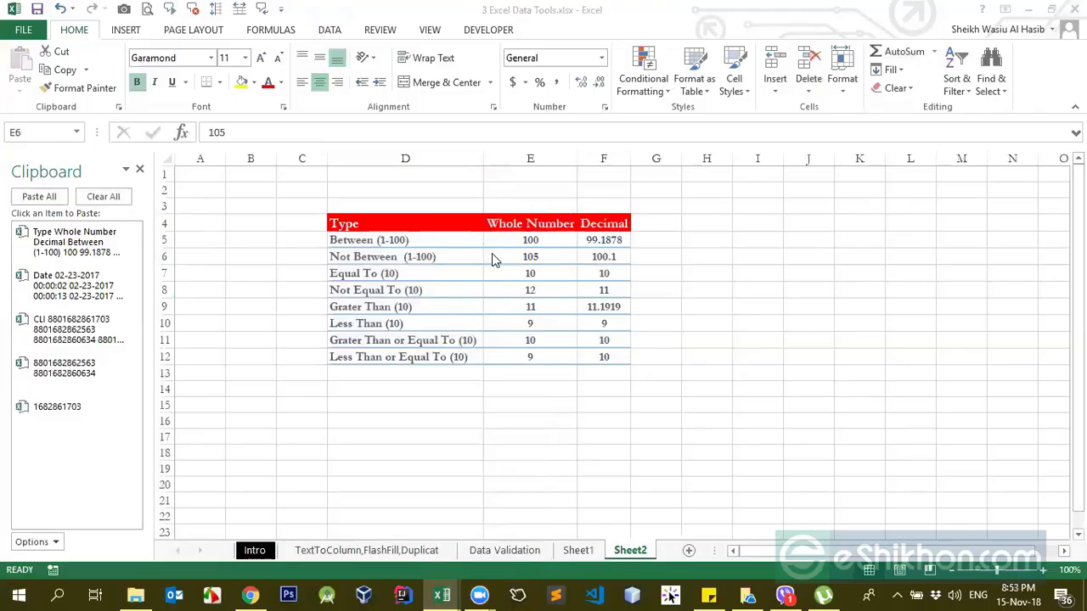
click(270, 31)
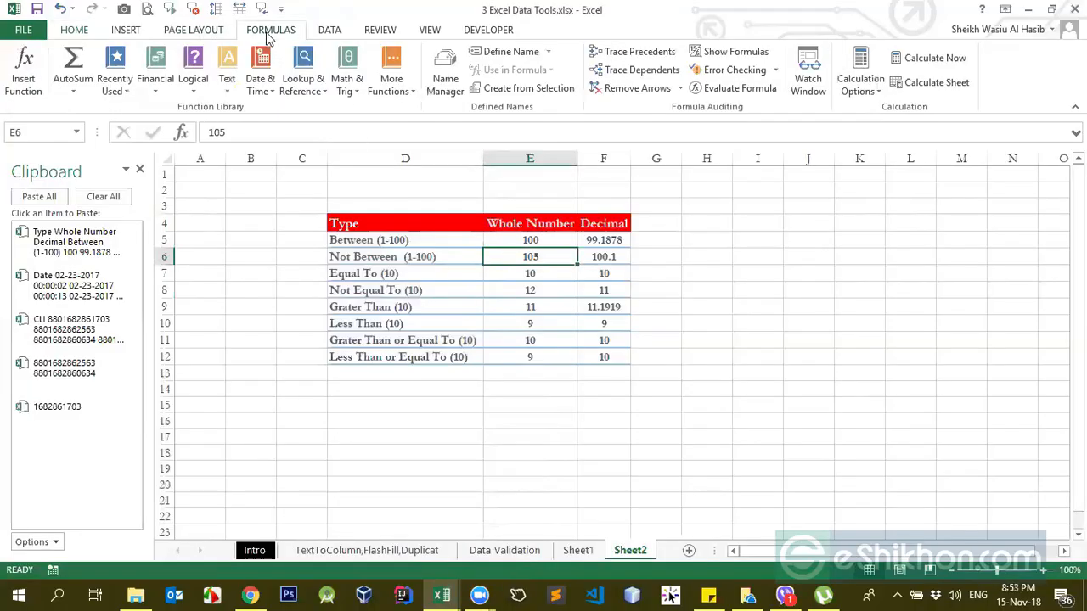
click(486, 30)
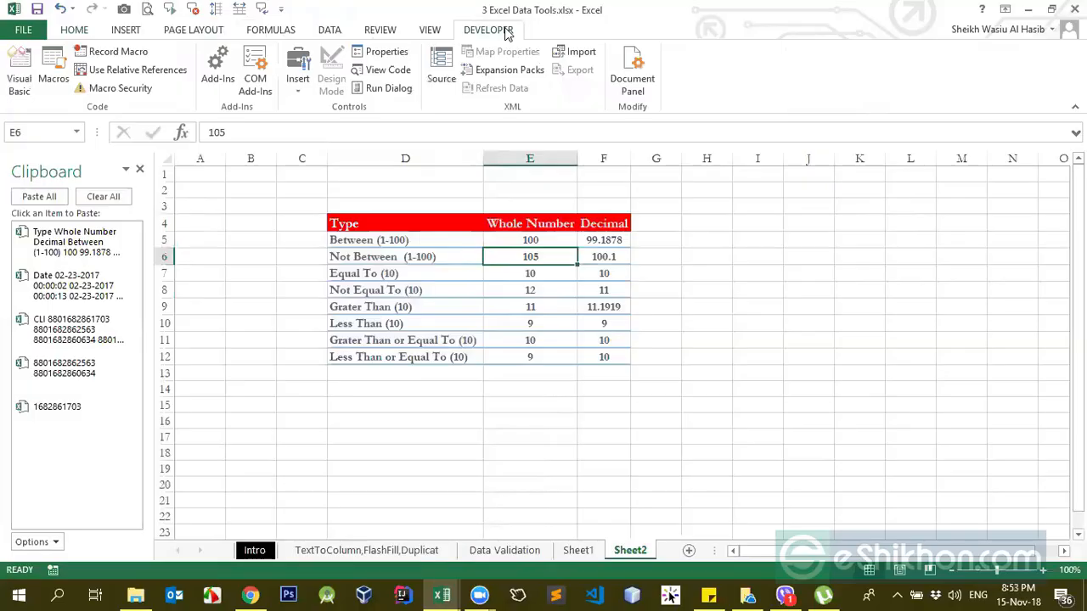
key(alt+F11)
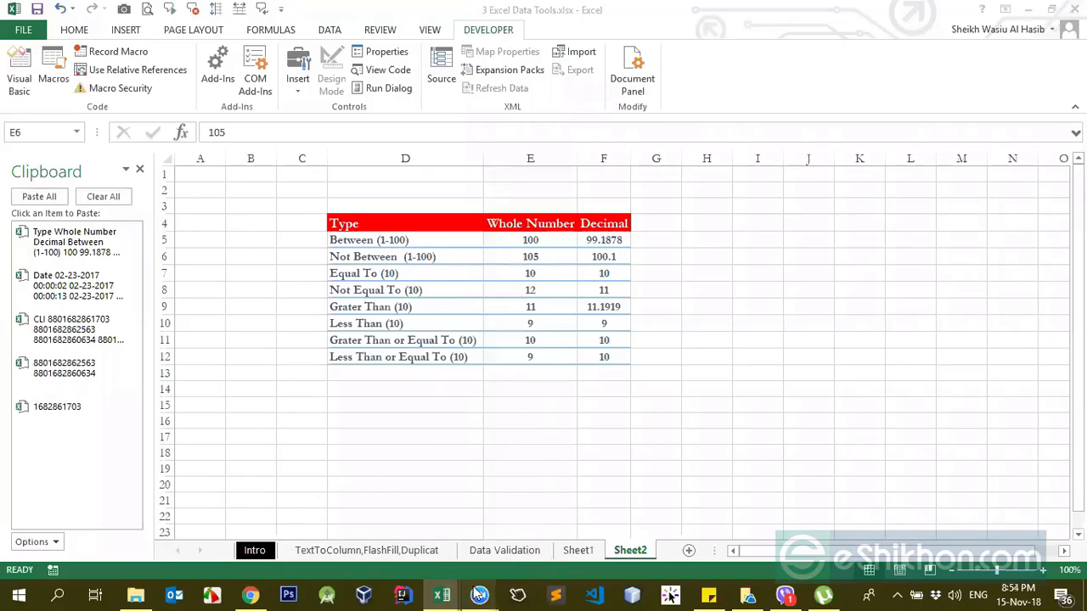
mouse_move(480, 595)
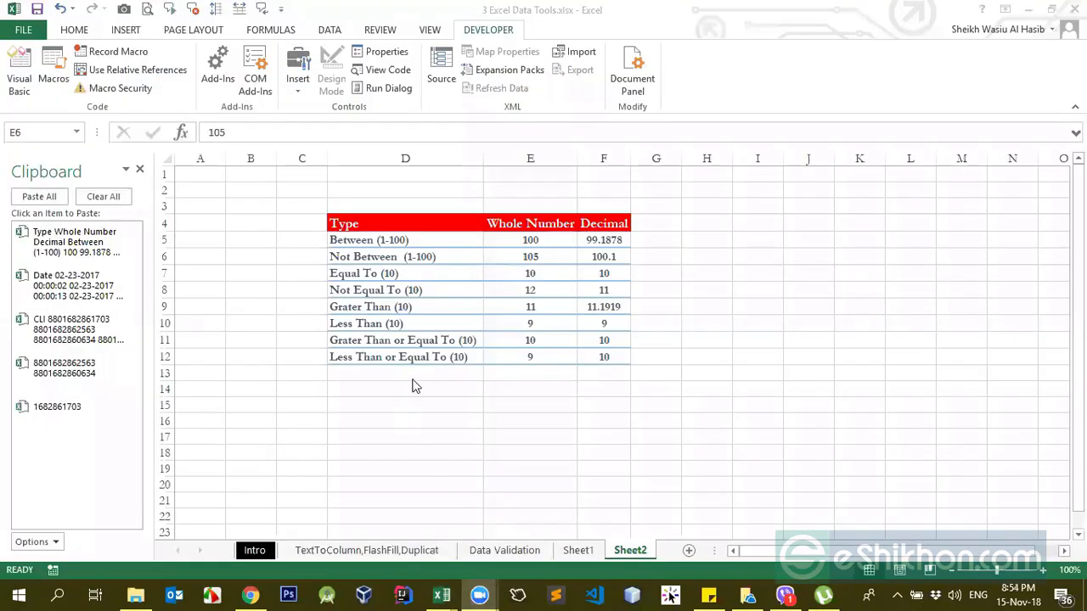